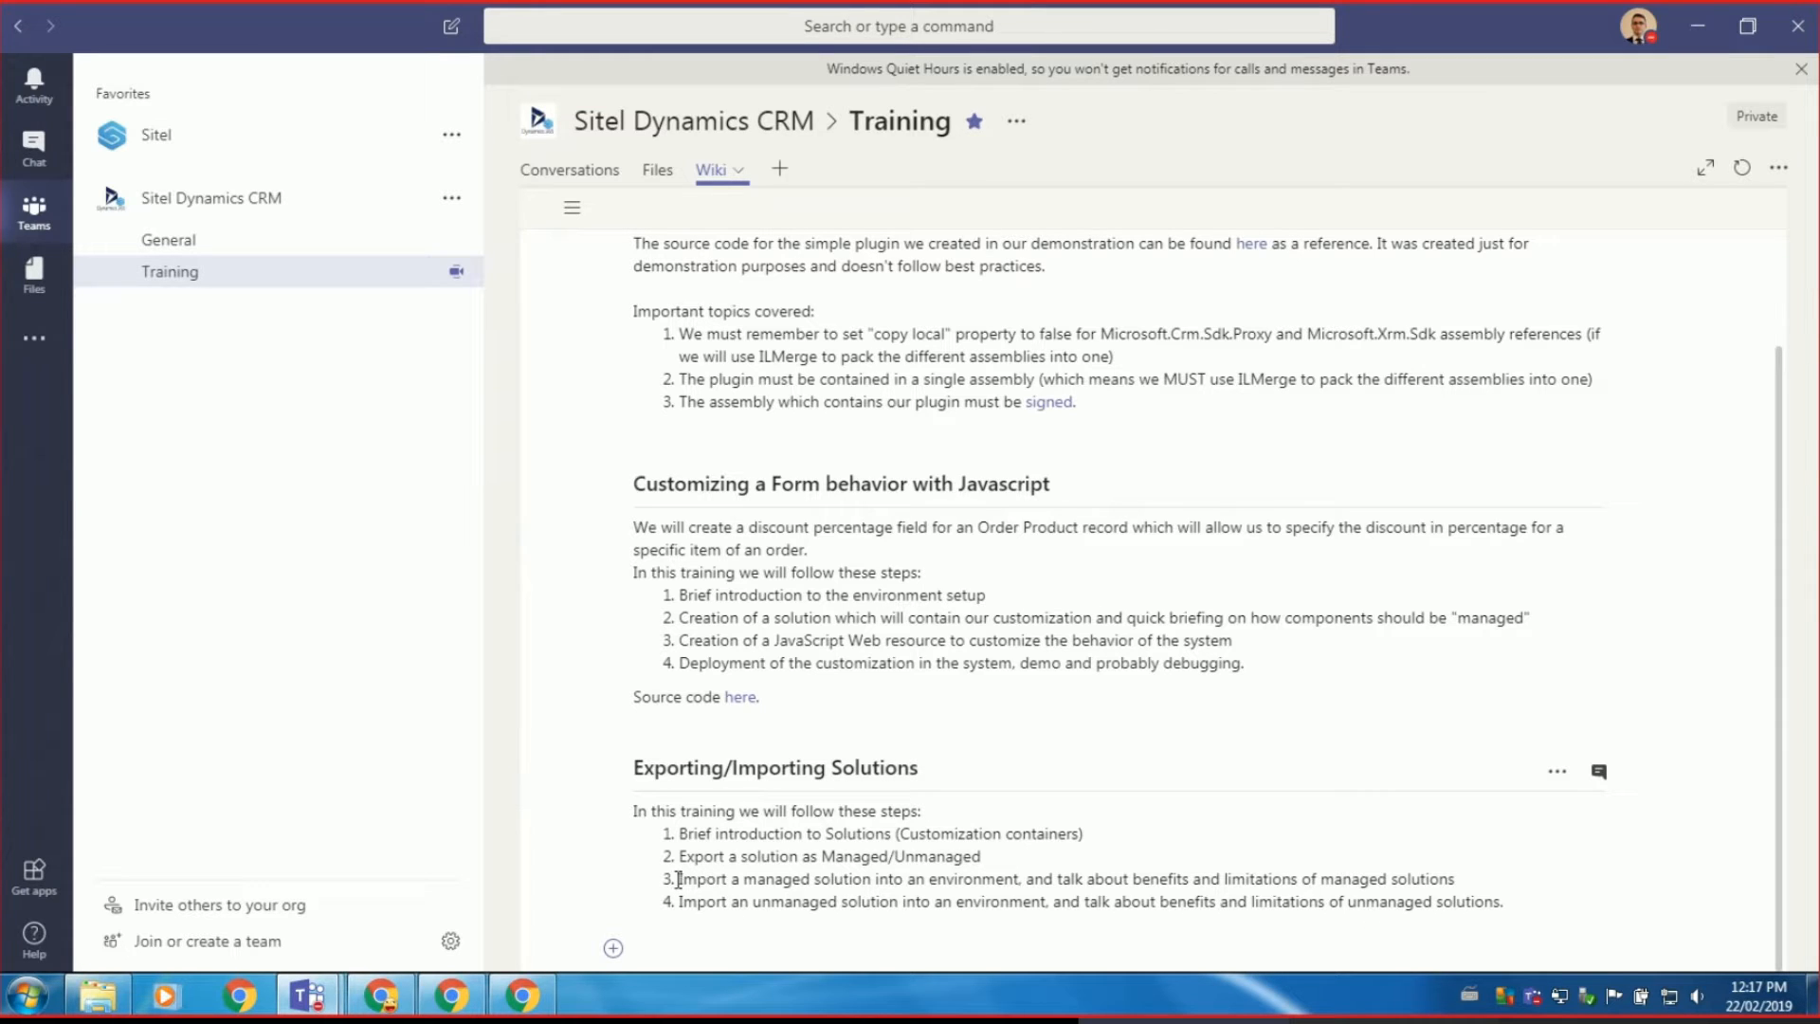
Review the managed and unmanaged import items in the Exporting/Importing Solutions section of the Training wiki.
left_click_drag(677, 879, 1460, 879)
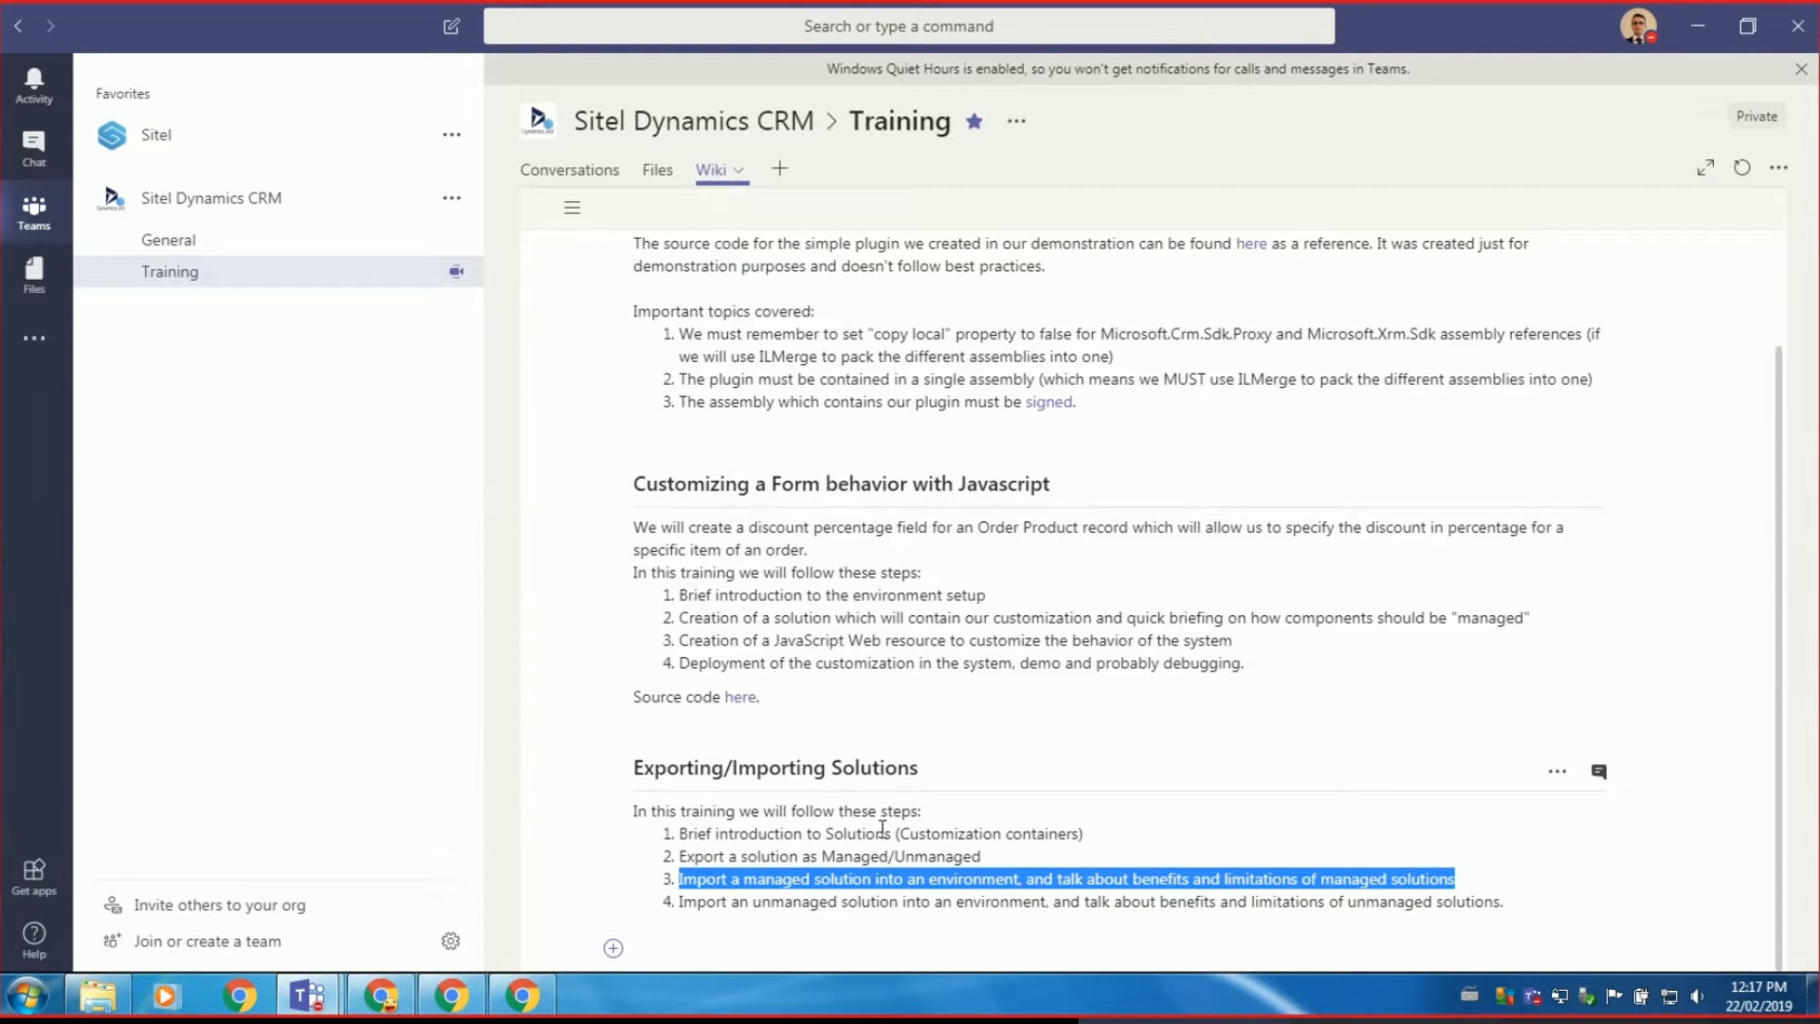
left_click(967, 891)
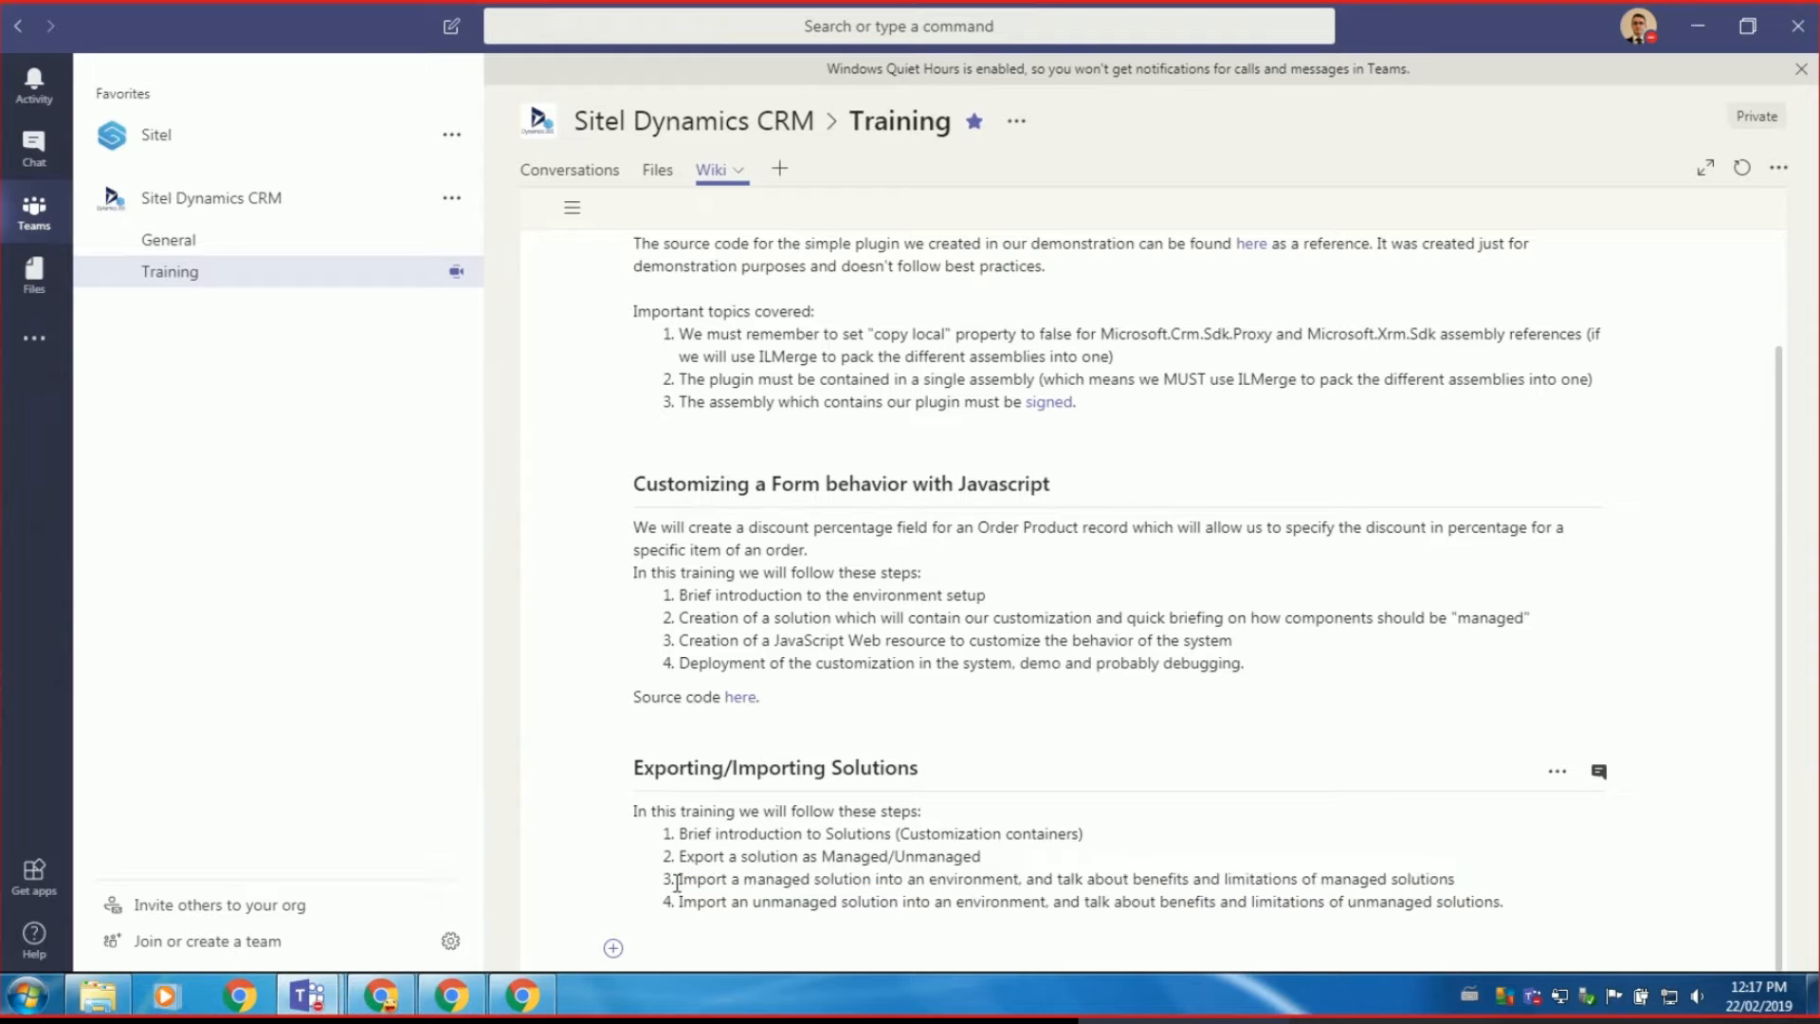
left_click_drag(678, 880, 1149, 883)
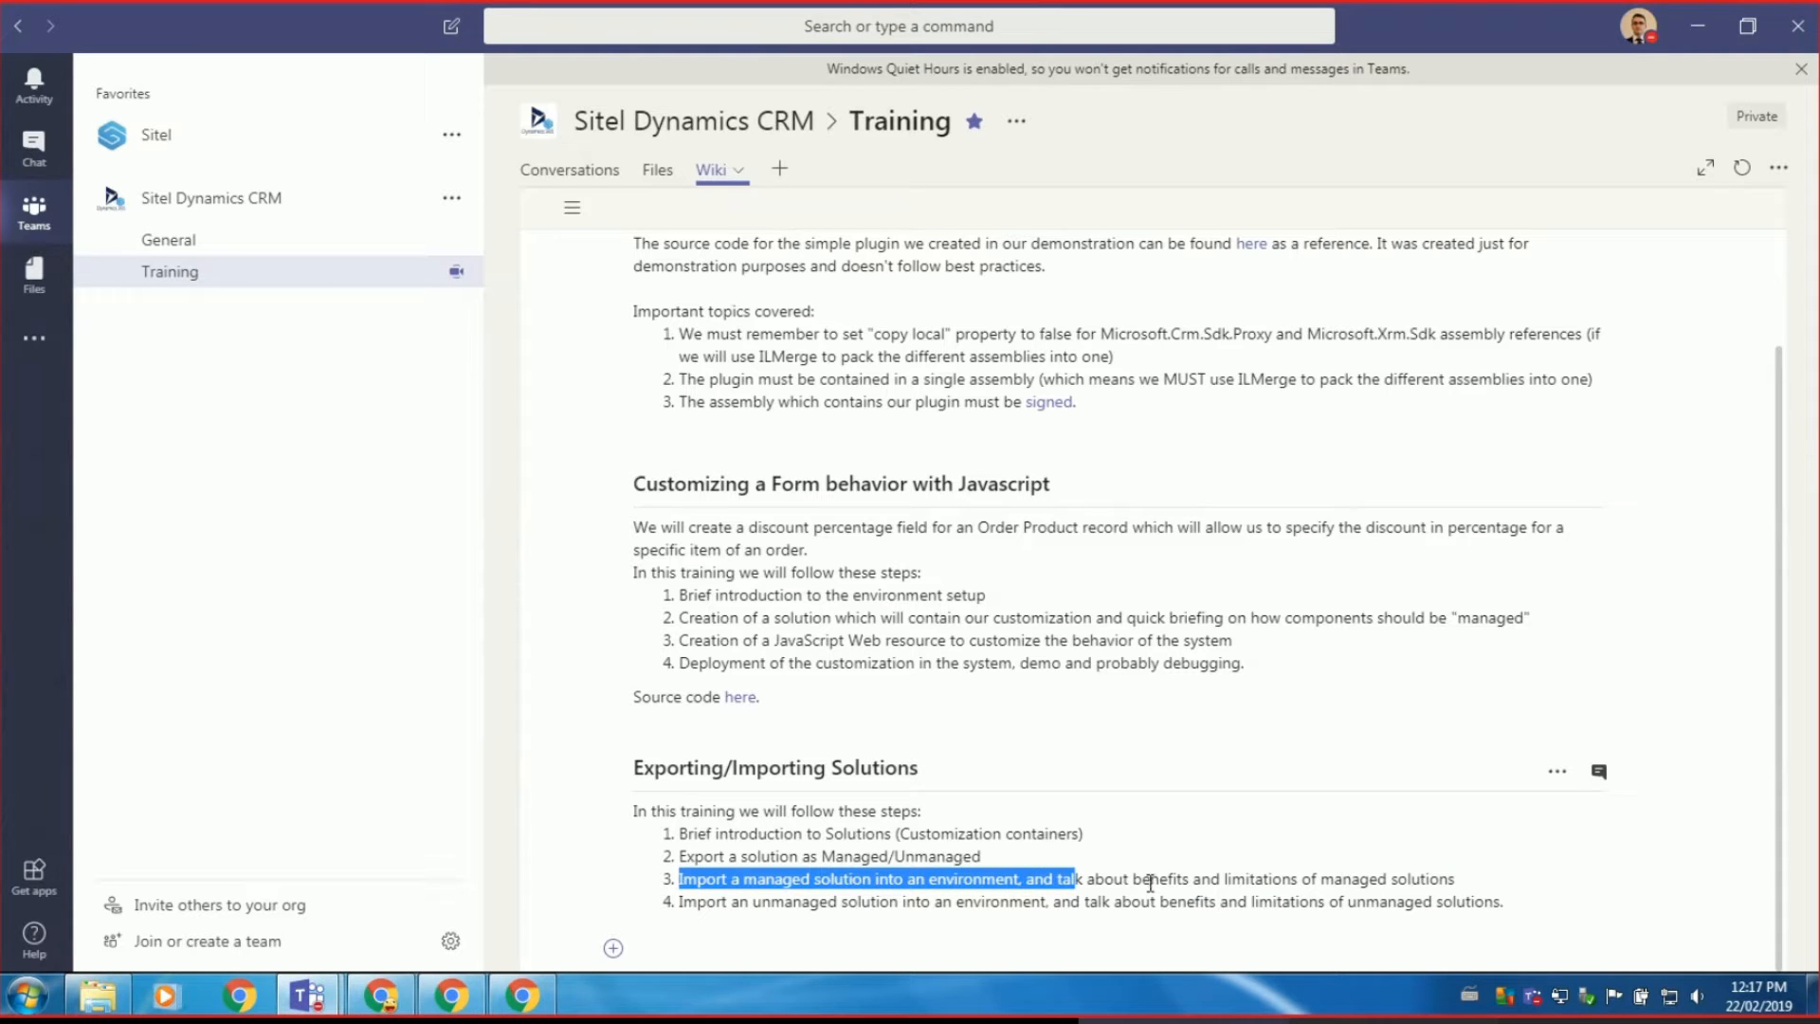
left_click(1149, 883)
left_click(834, 902)
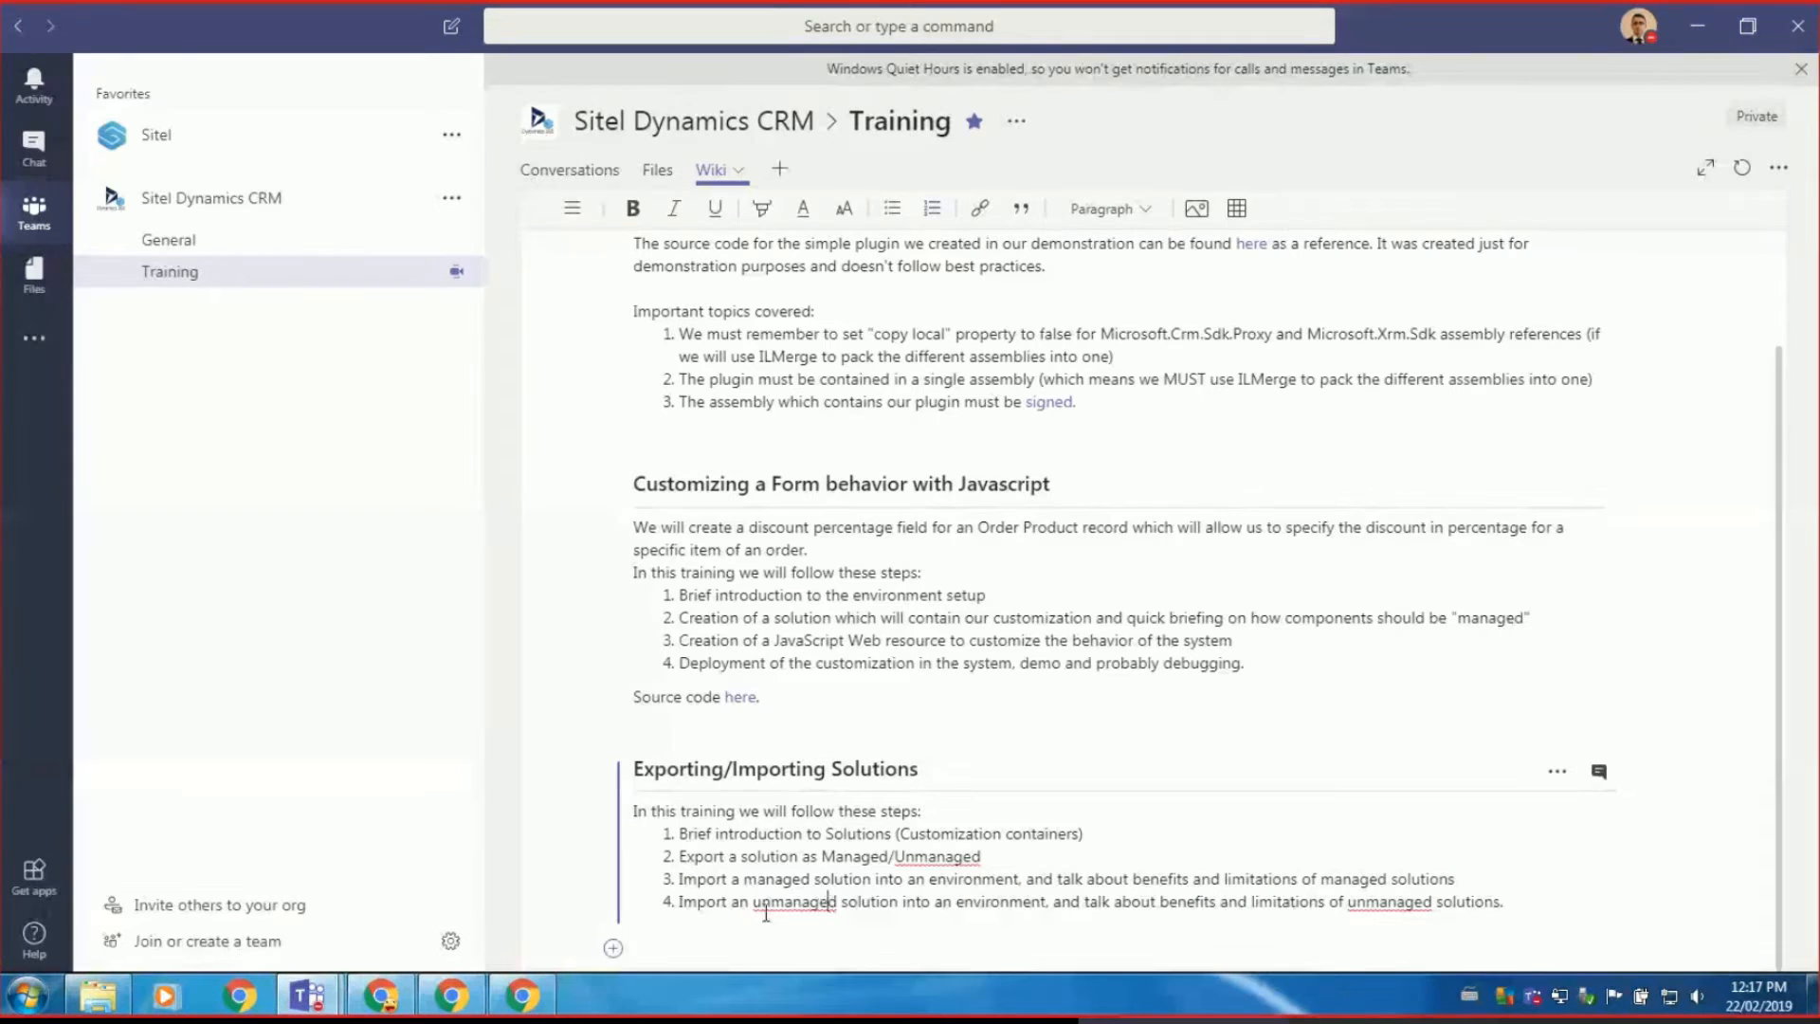
left_click_drag(679, 902, 1080, 903)
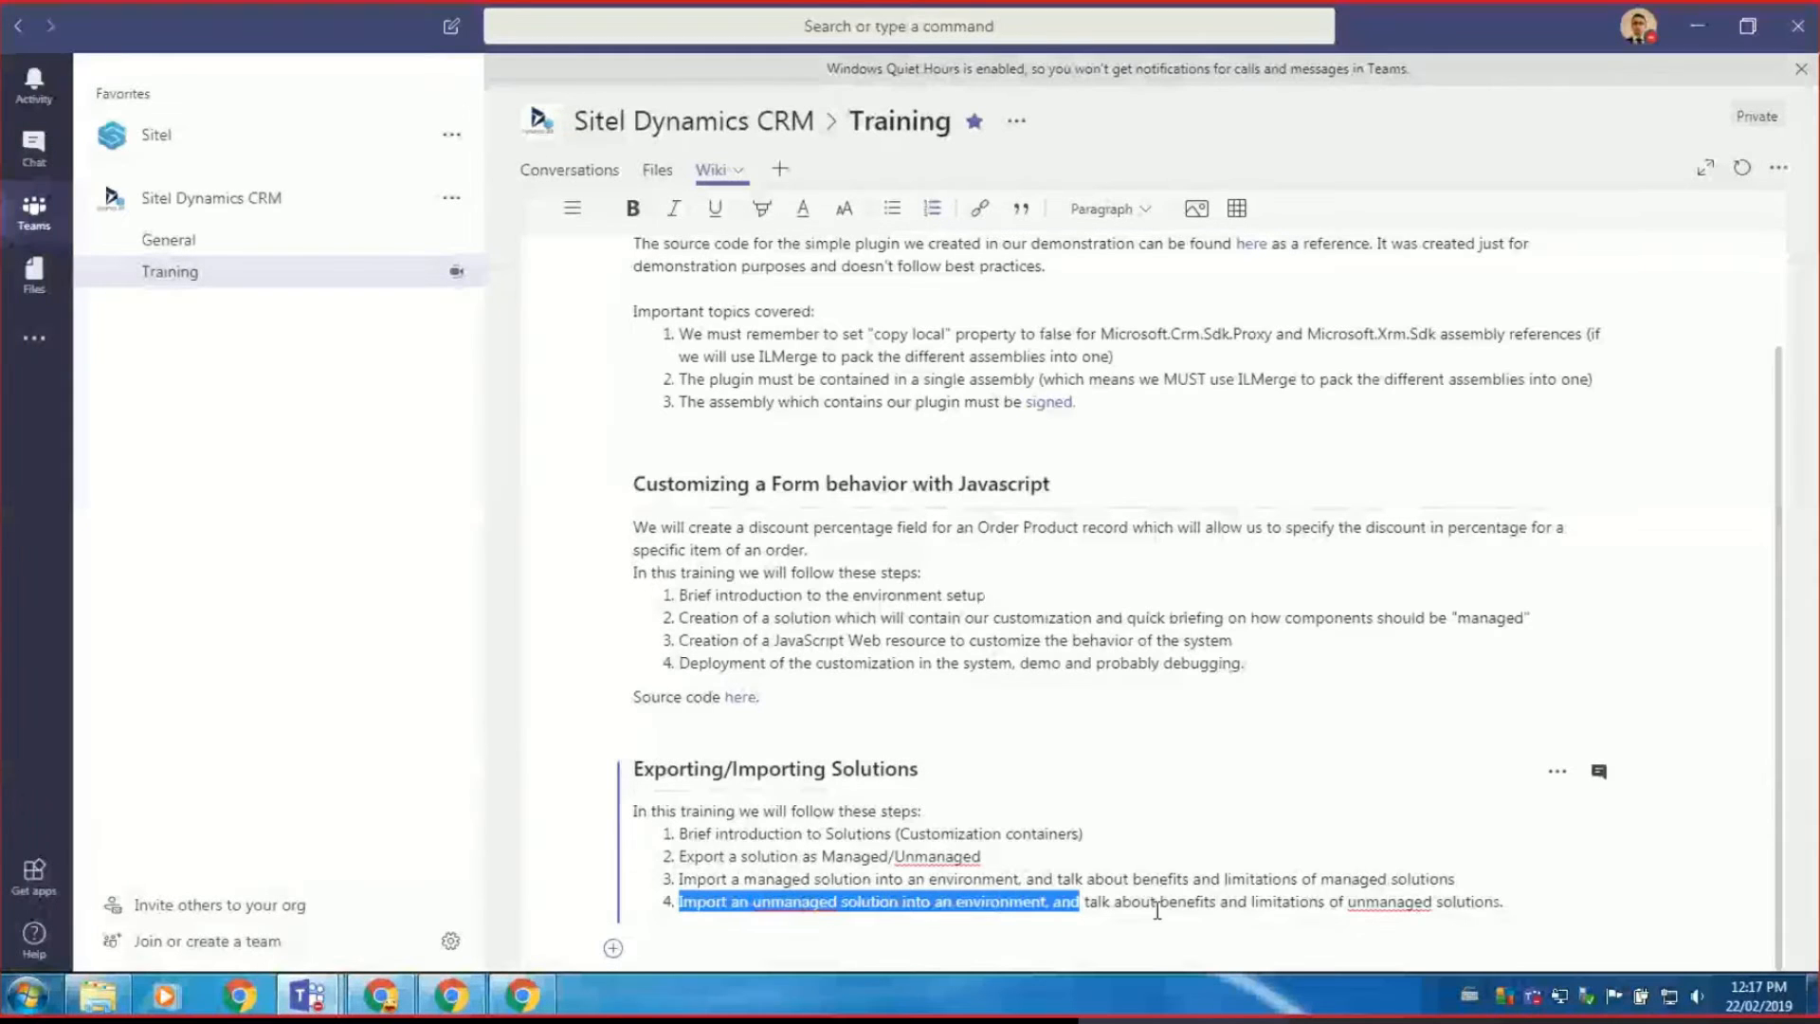
left_click(1174, 903)
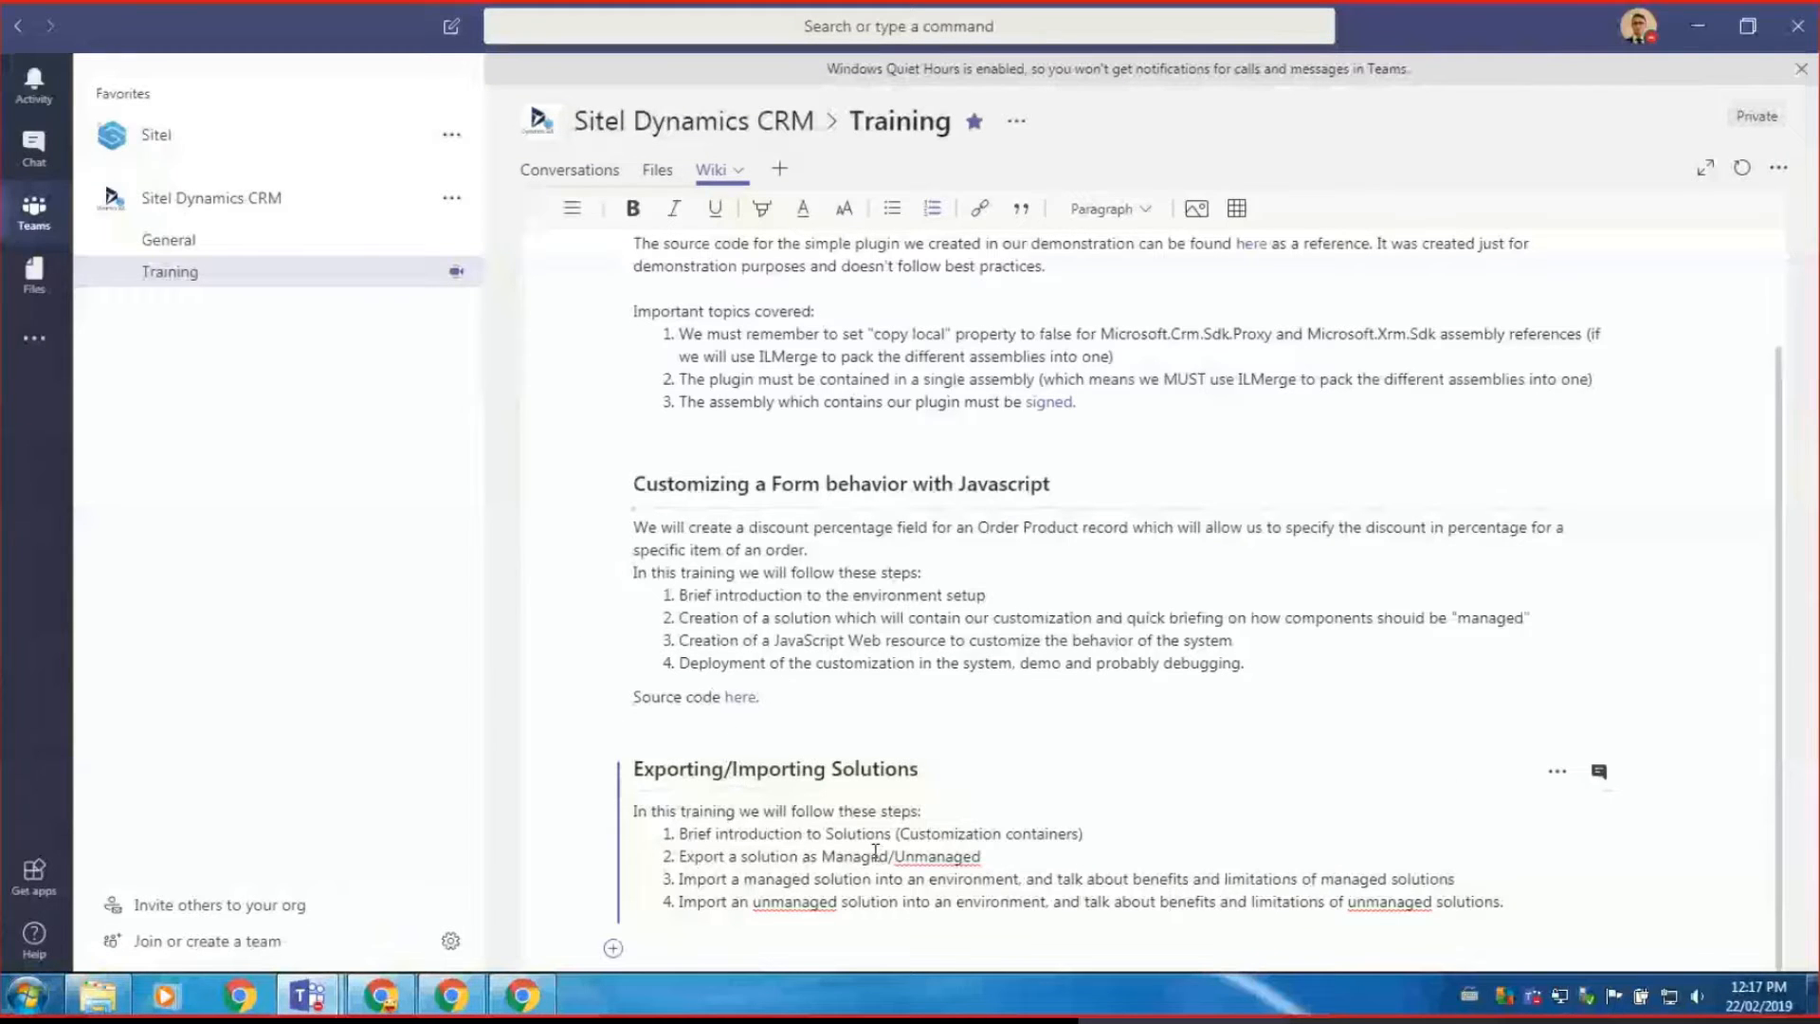
Switch to Dynamics 365 in Chrome, go to the Solutions list in Settings, and open the Discount Percentage solution.
left_click(382, 995)
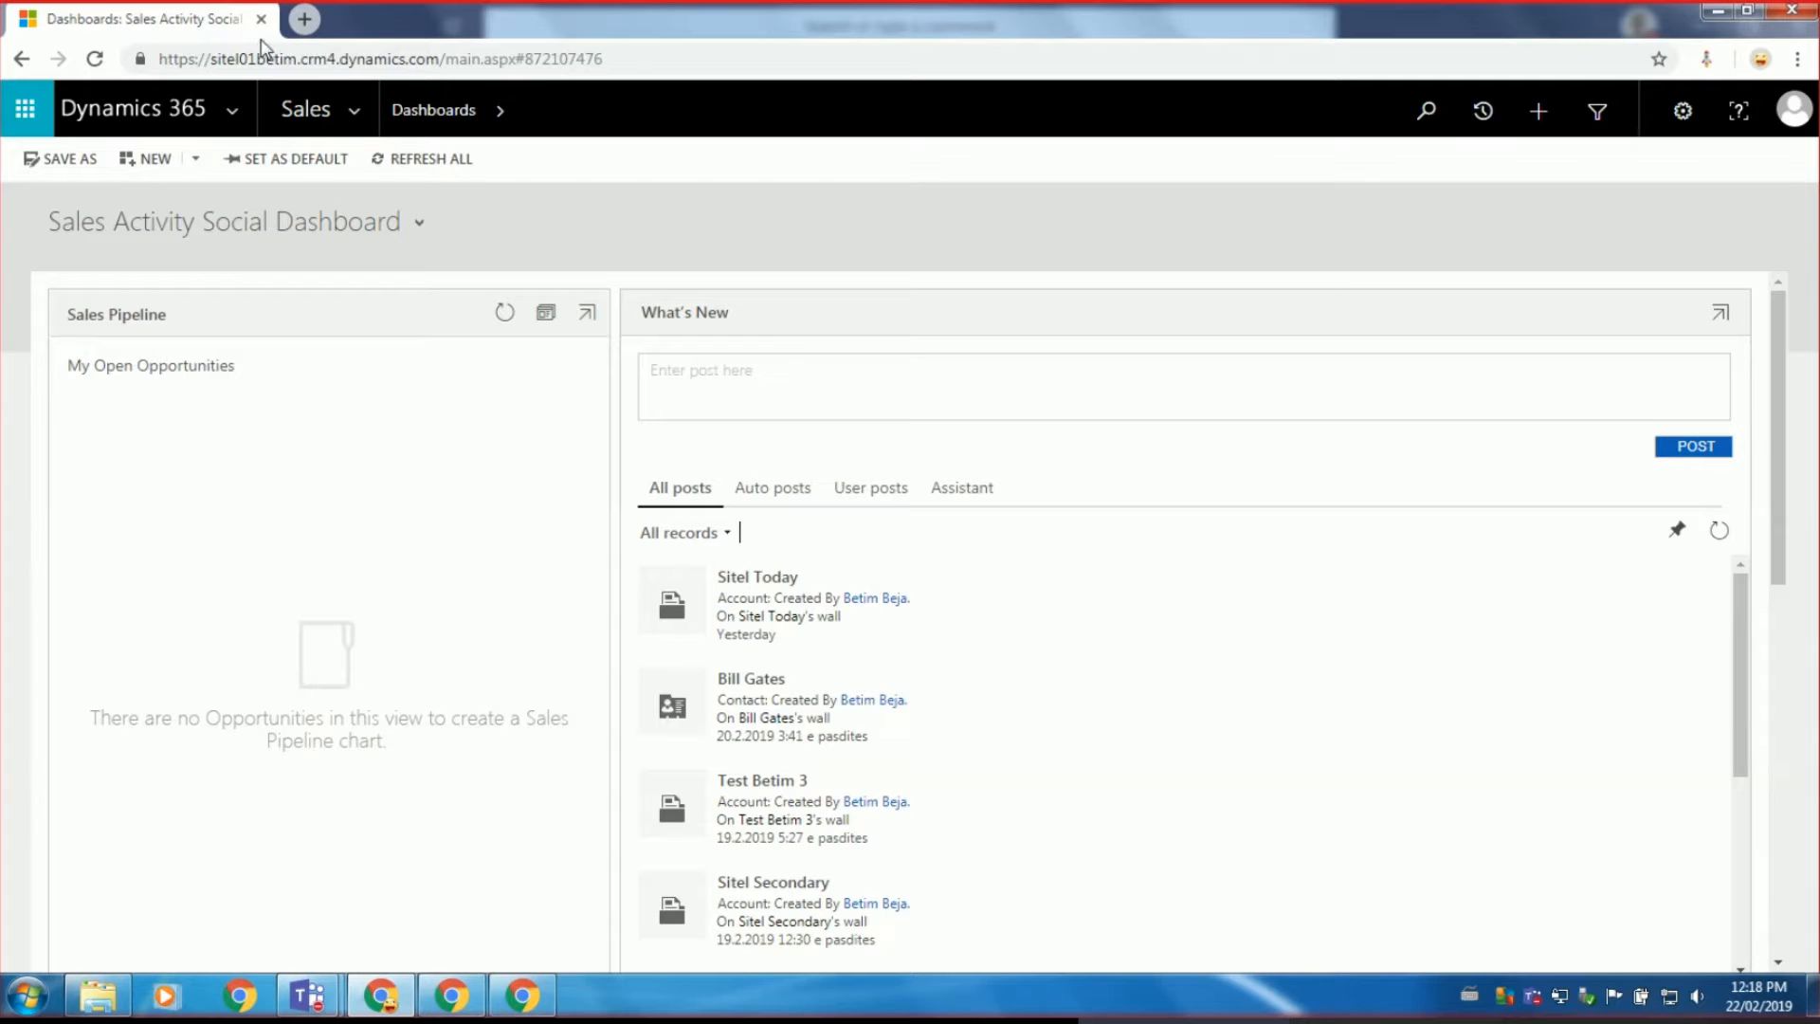
left_click(369, 126)
left_click(980, 195)
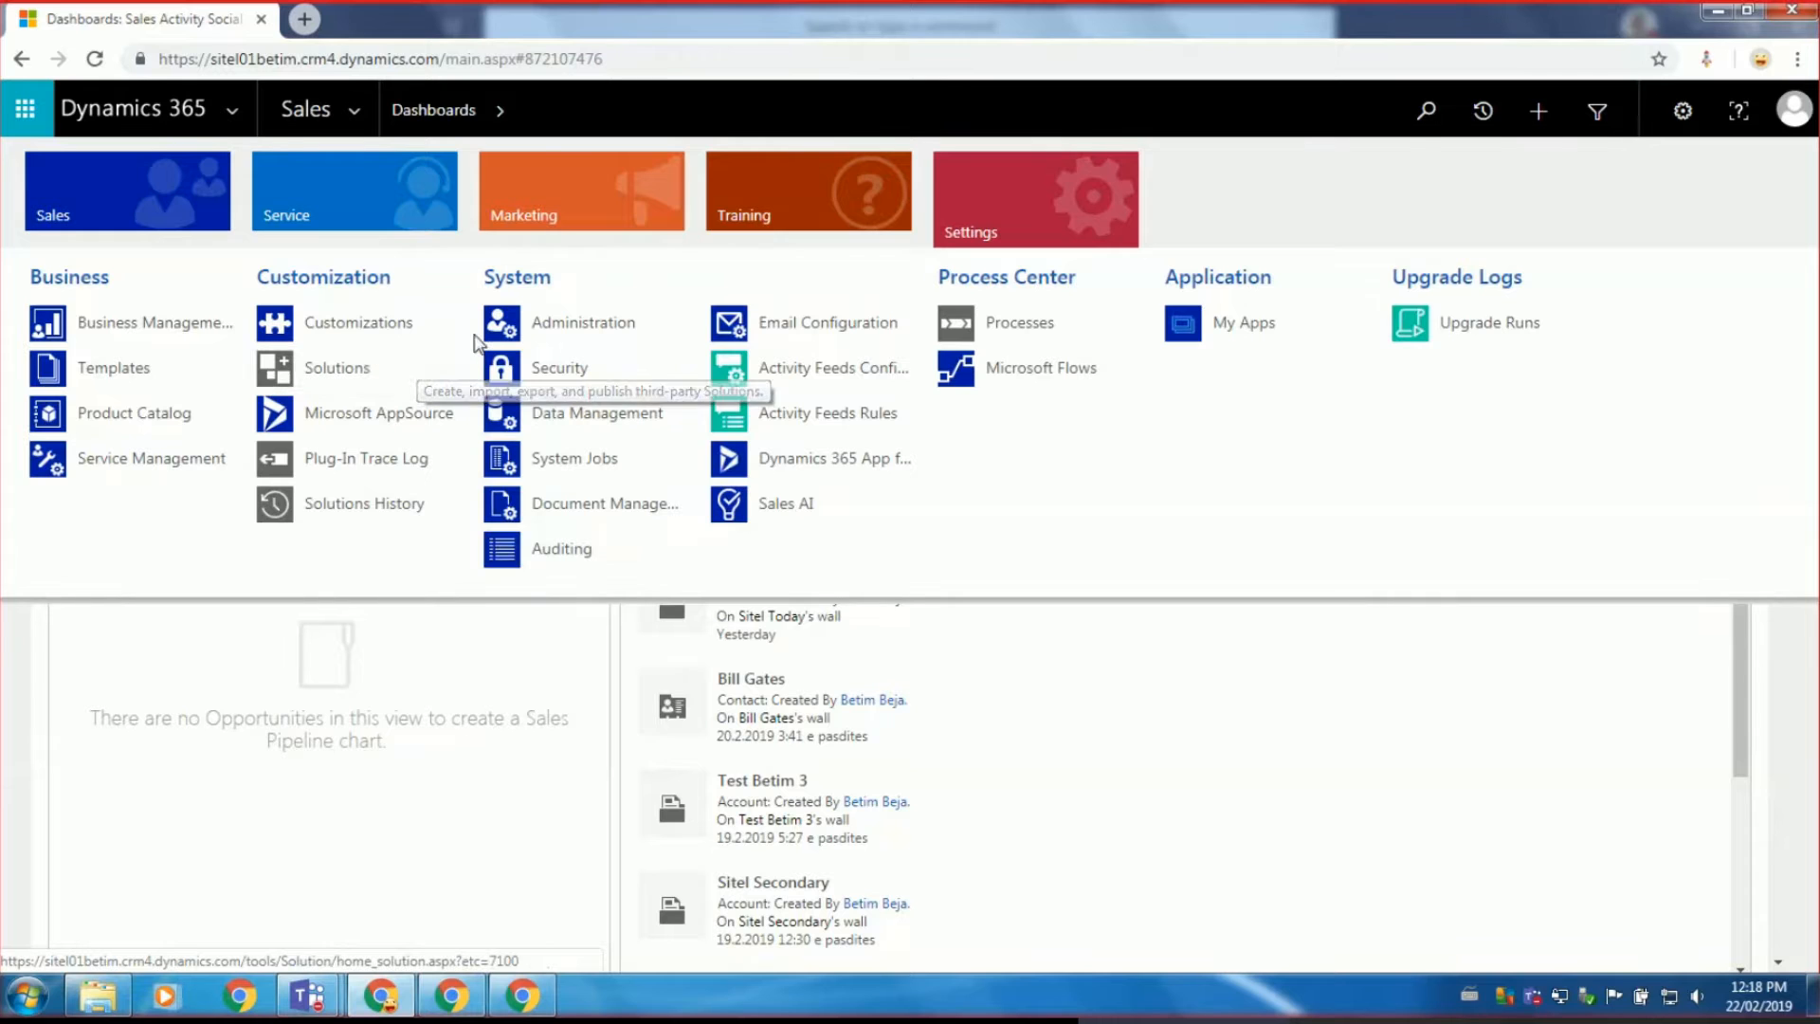
left_click(353, 367)
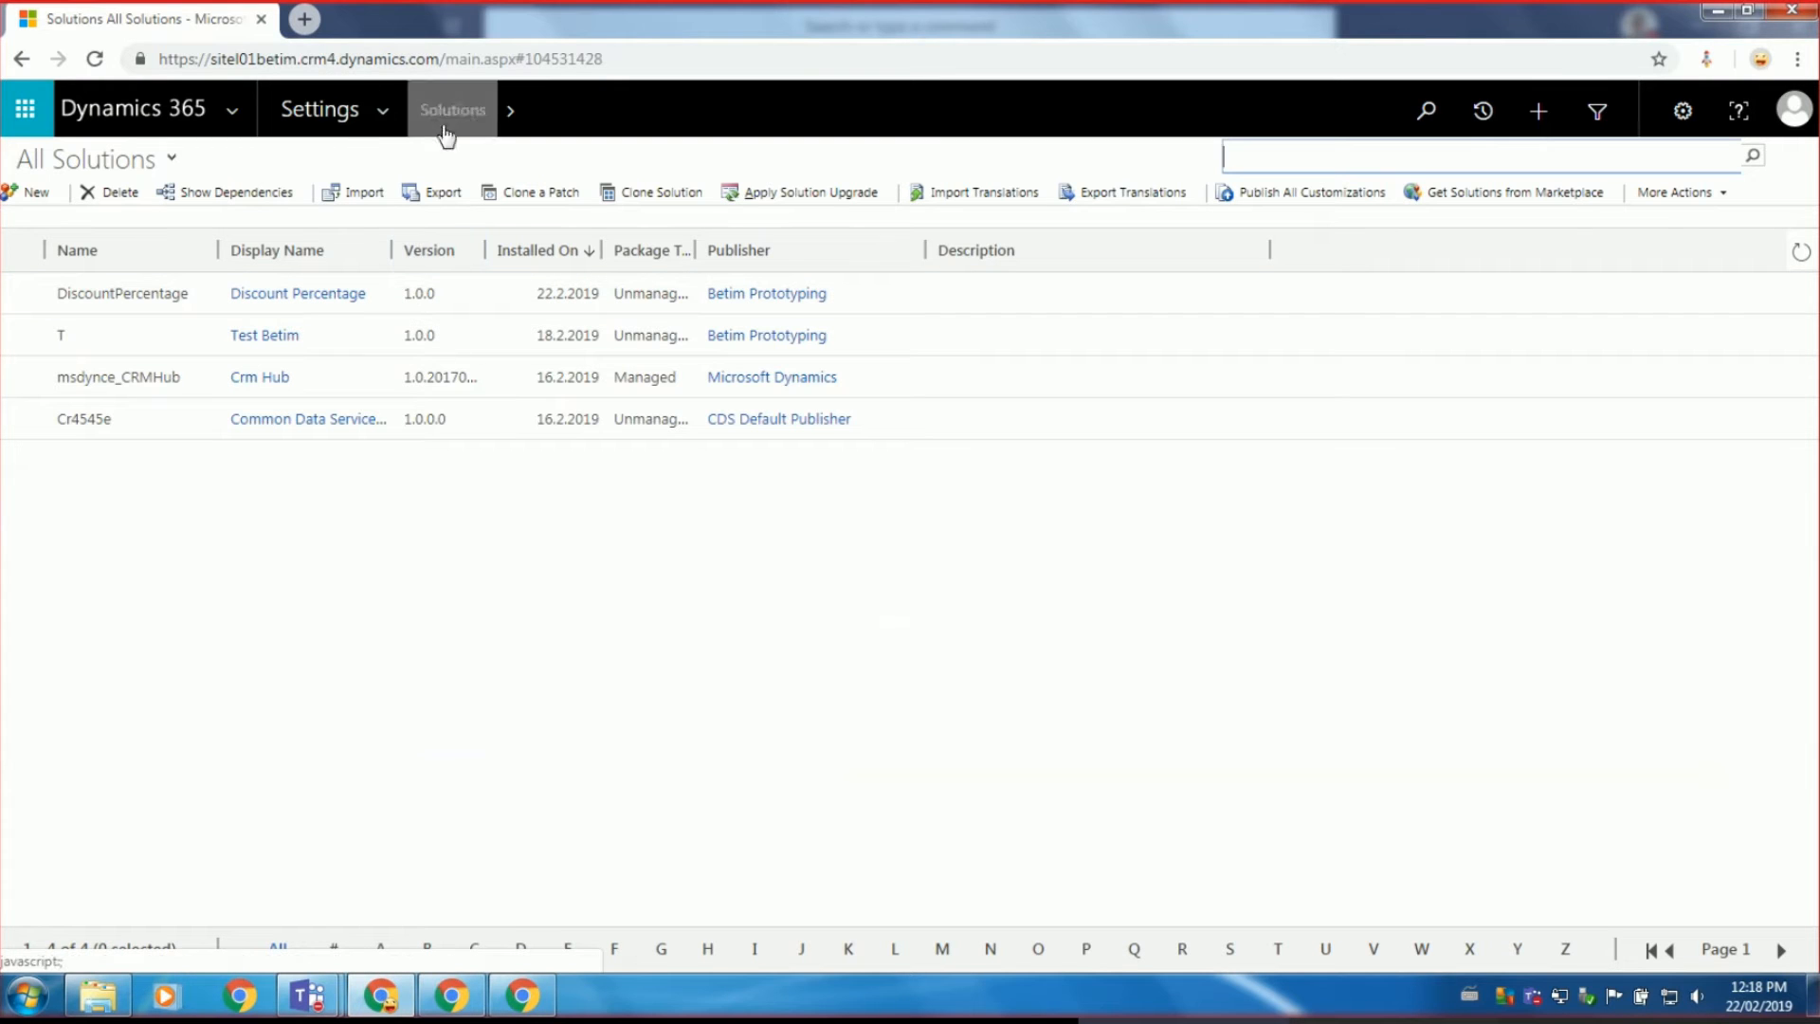
left_click(314, 299)
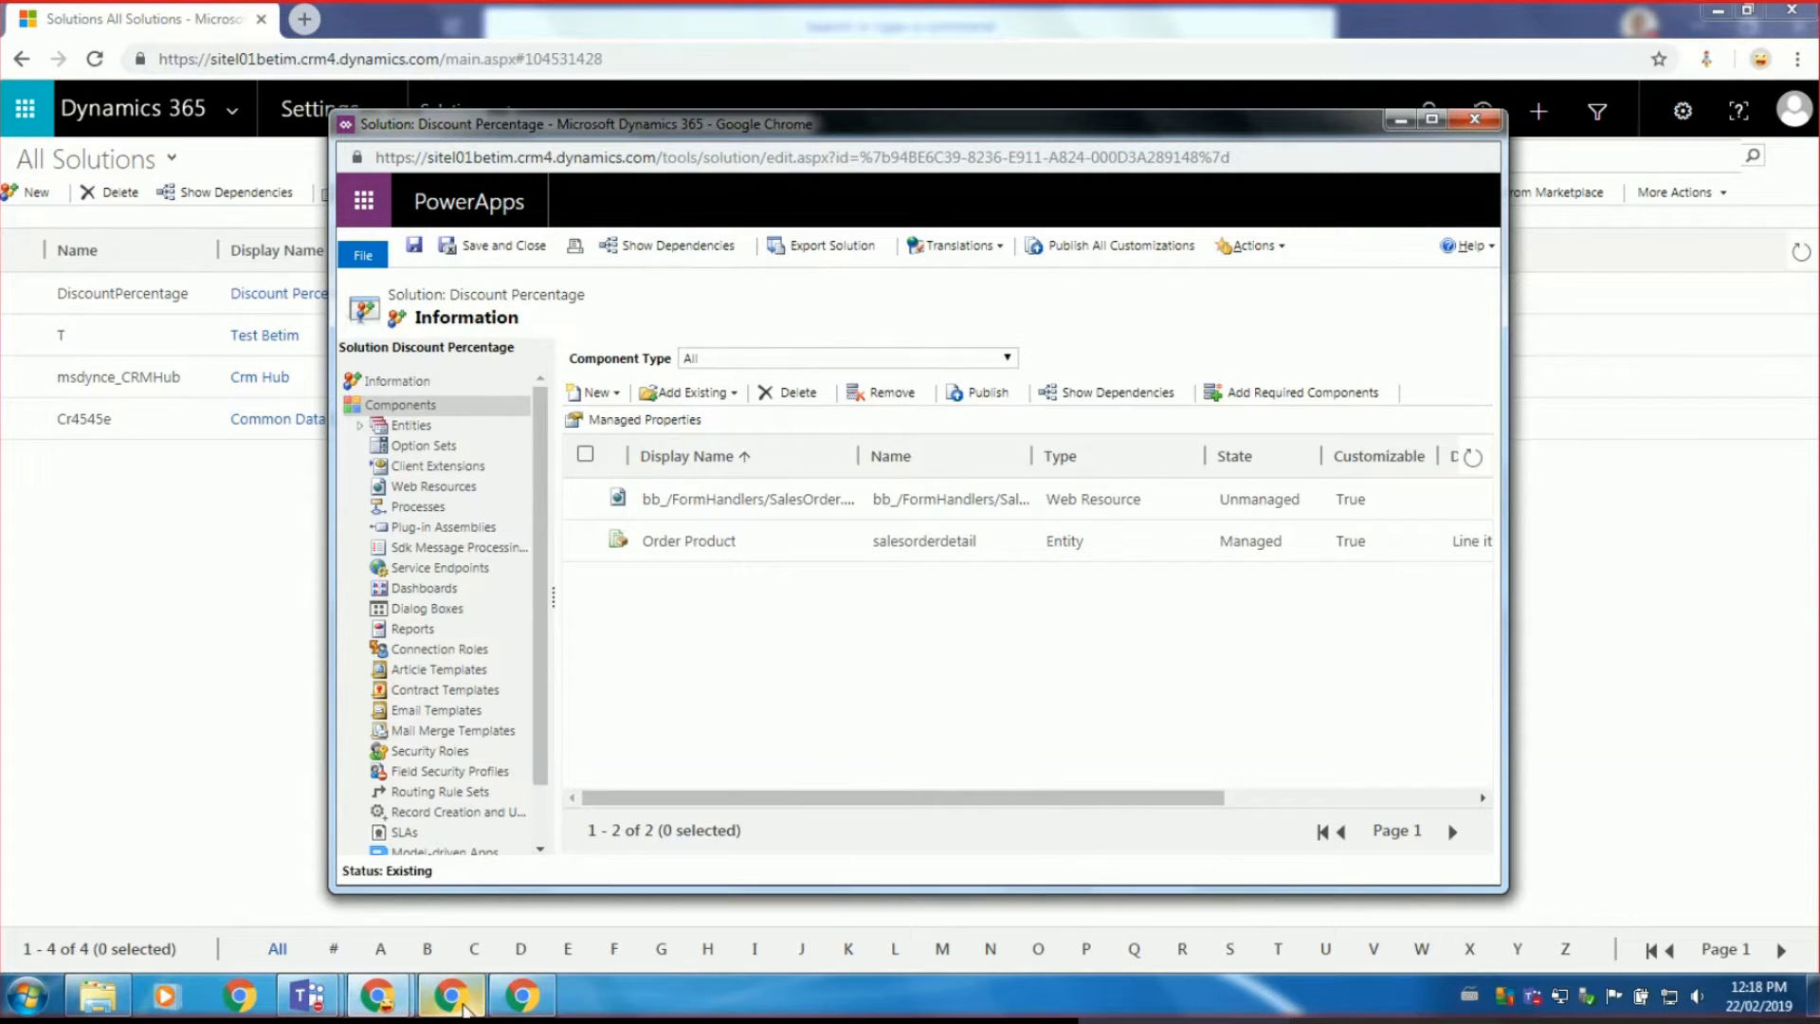
View the second Dynamics 365 environment's sales dashboard and return to the Discount Percentage solution window.
mouse_move(452, 995)
left_click(399, 859)
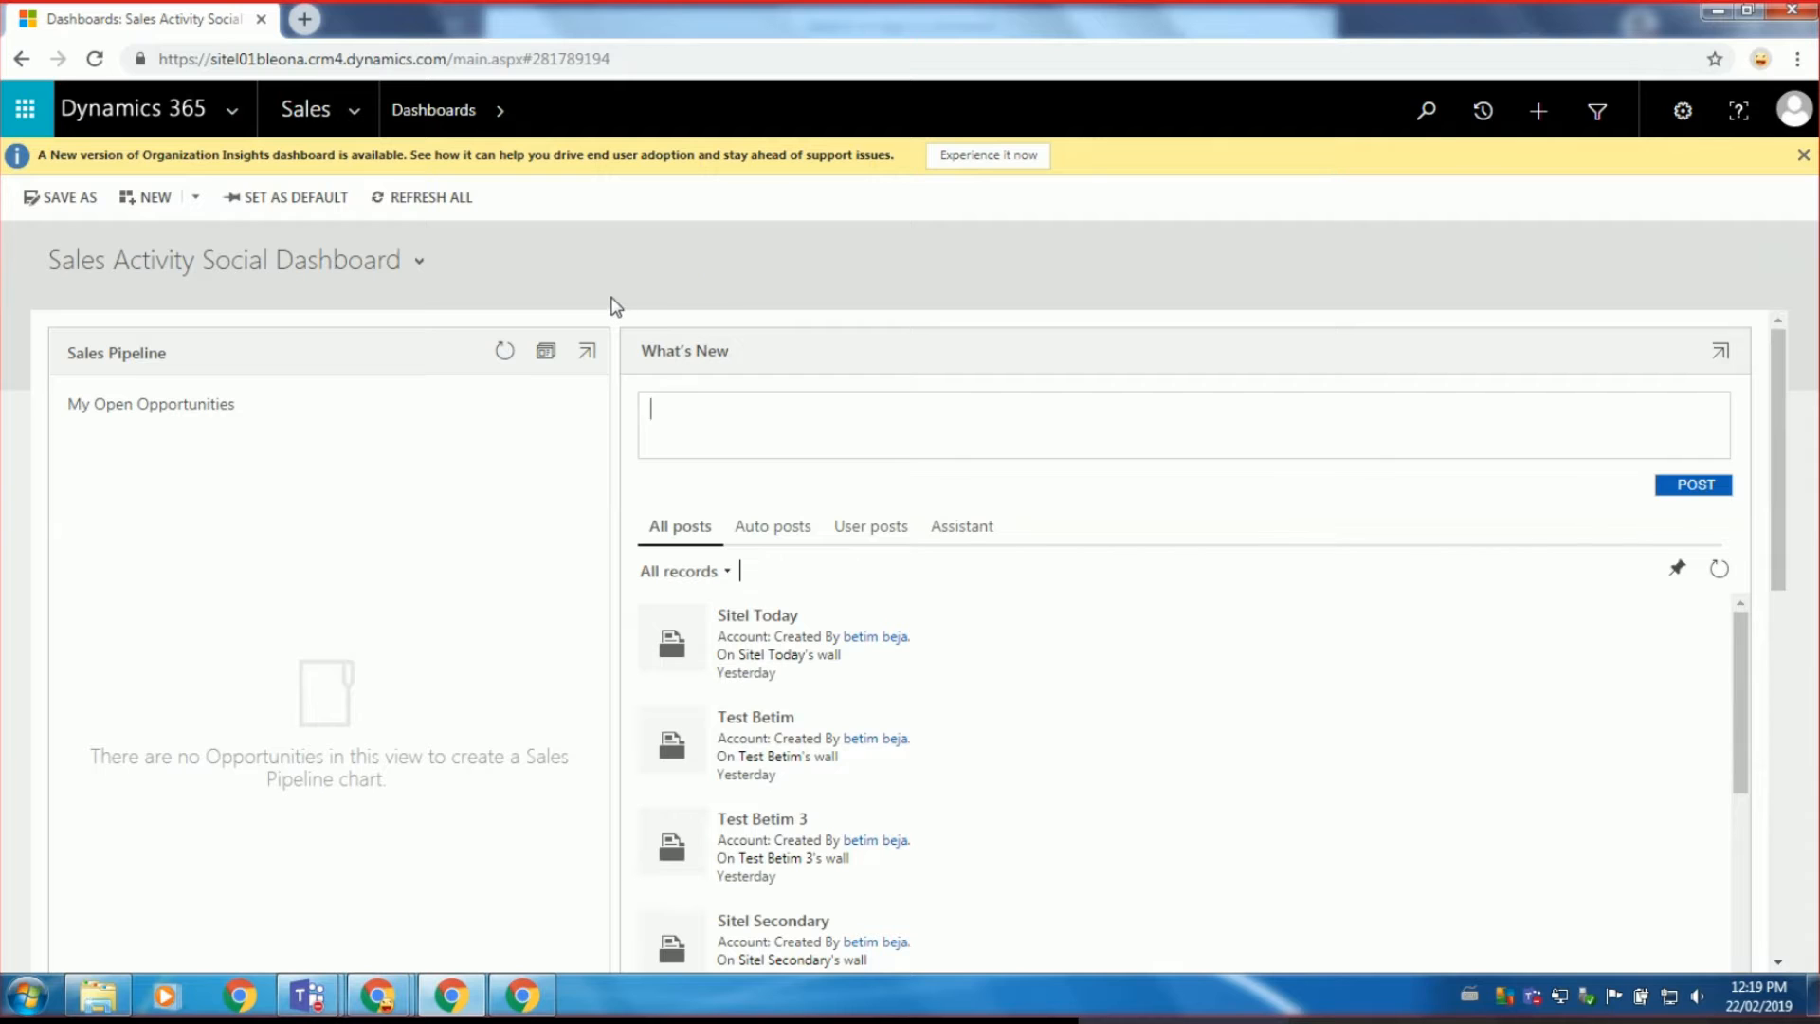
mouse_move(379, 990)
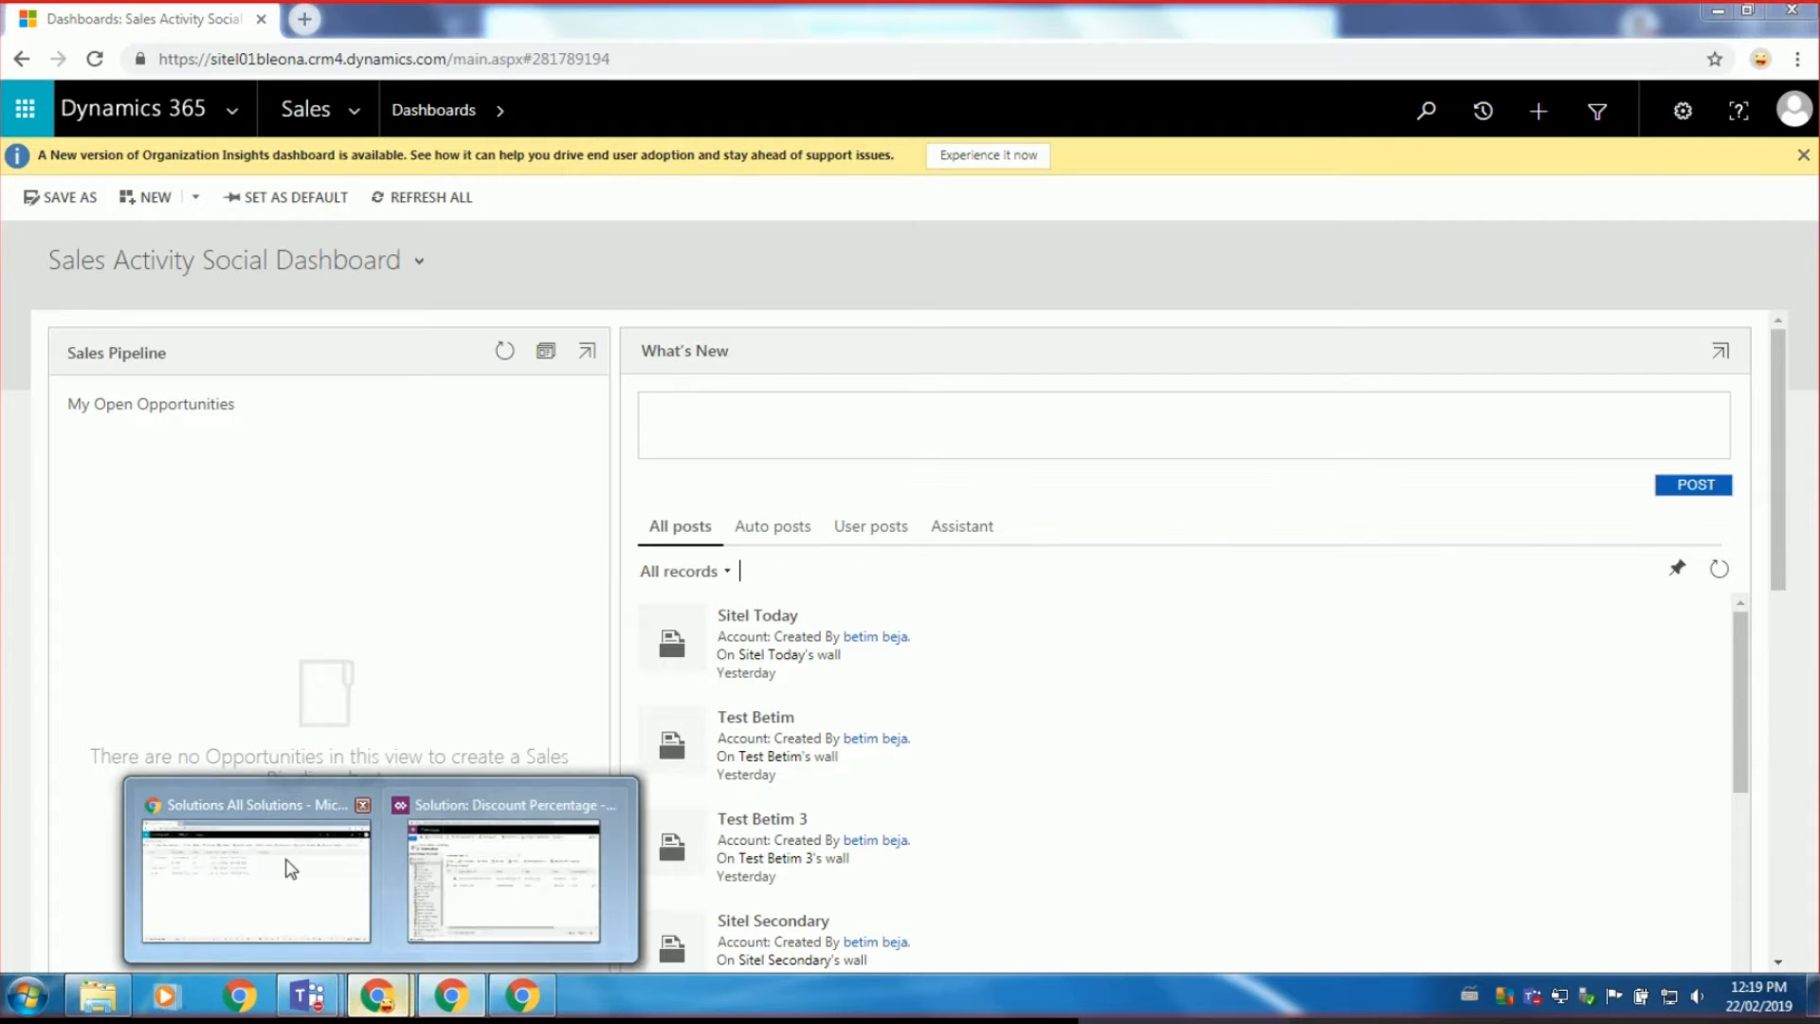
left_click(450, 864)
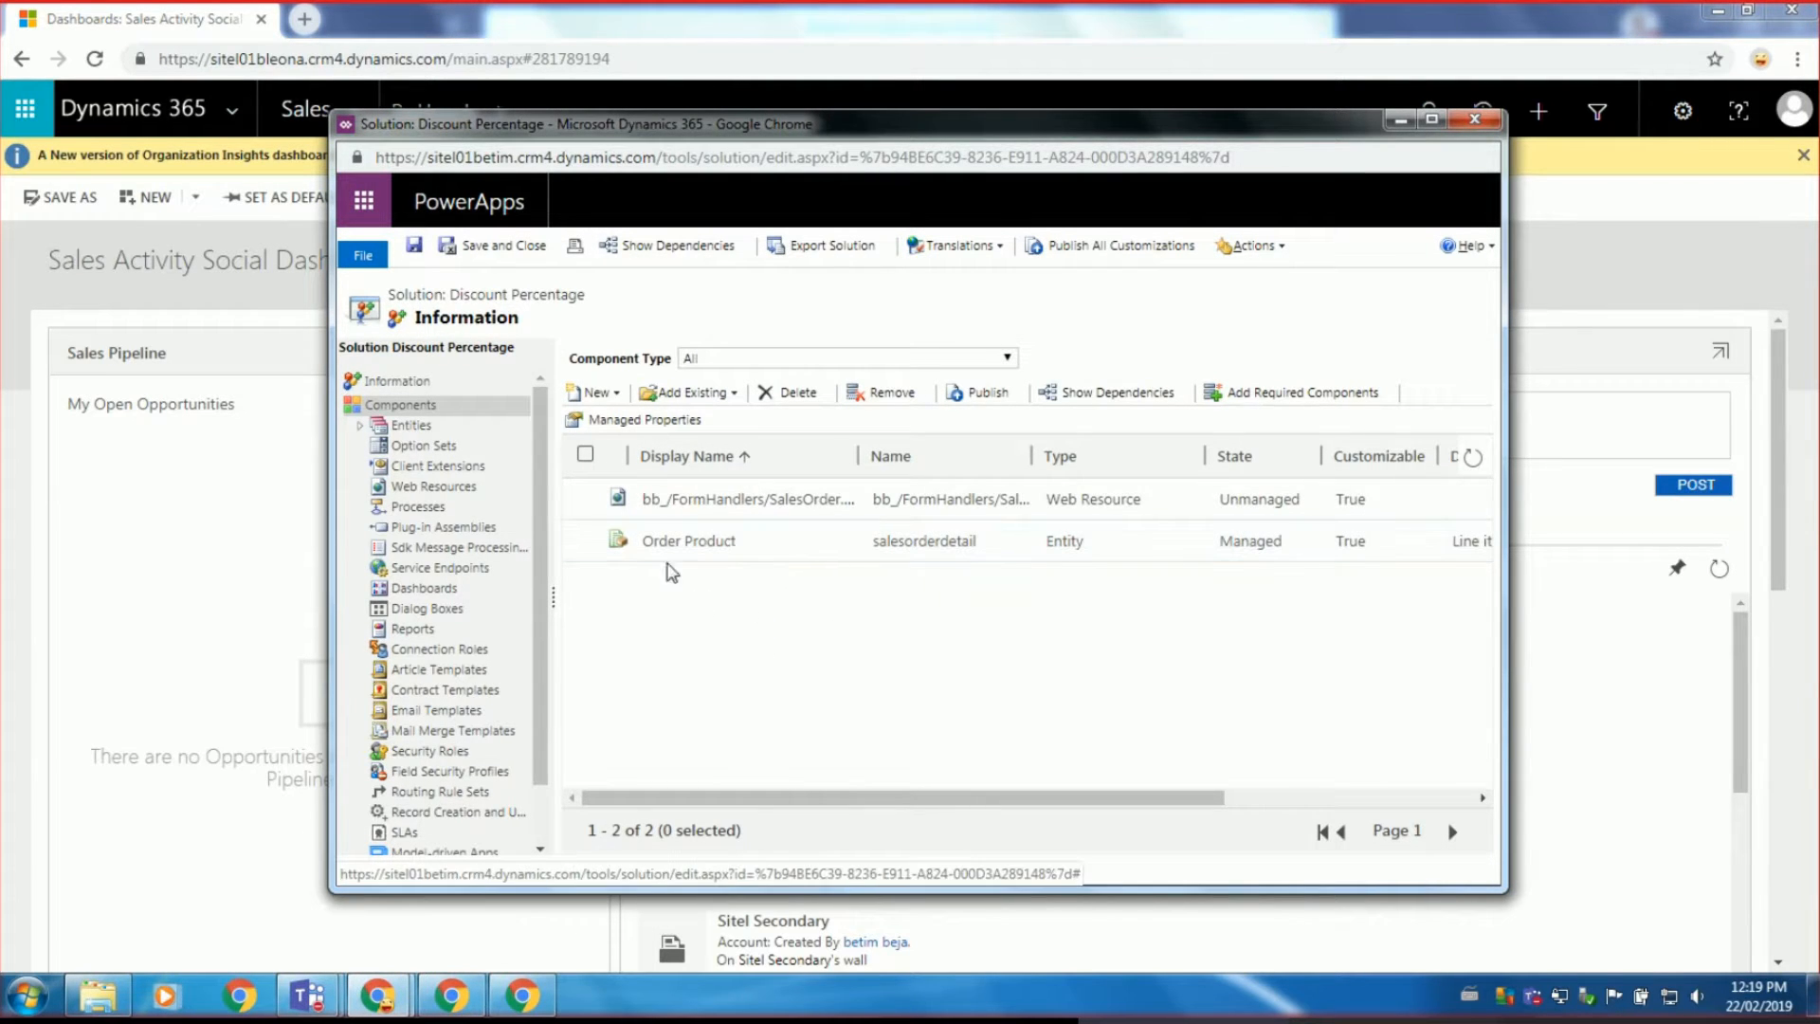
Inspect the Order Product entity's general definition, primary field and bb_discountpercentage field in the solution.
left_click(362, 426)
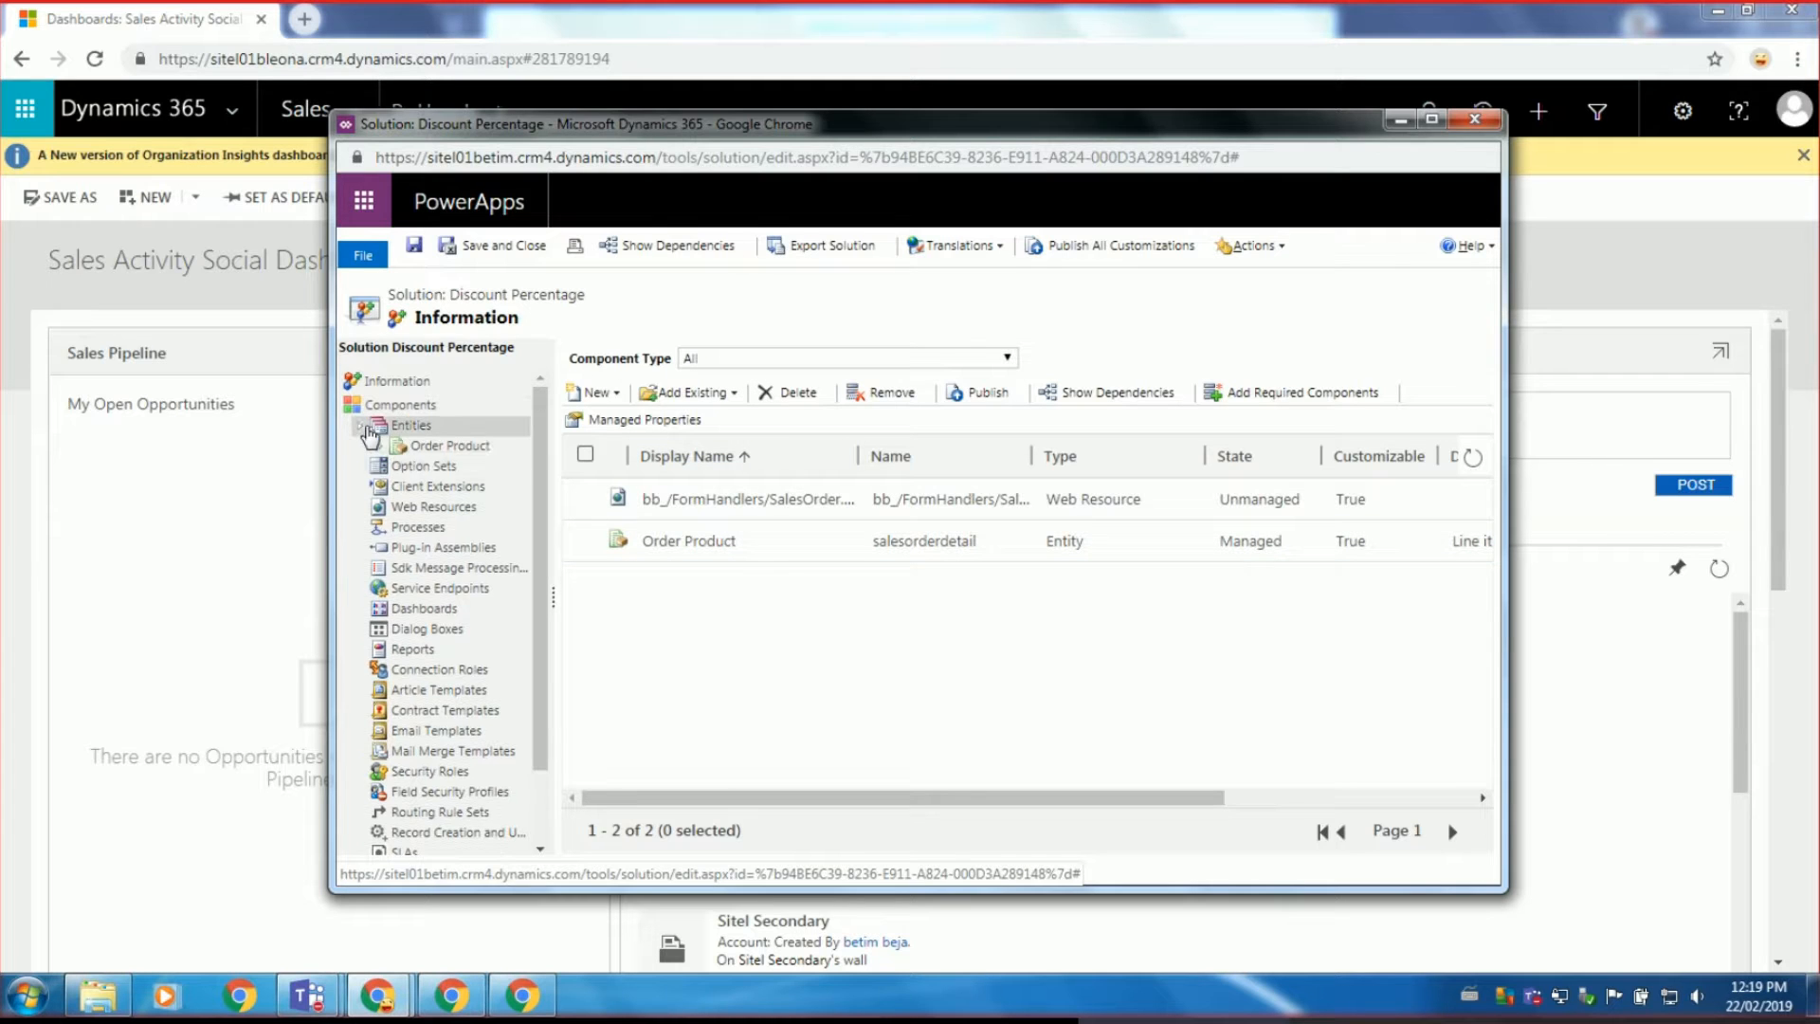
left_click(439, 453)
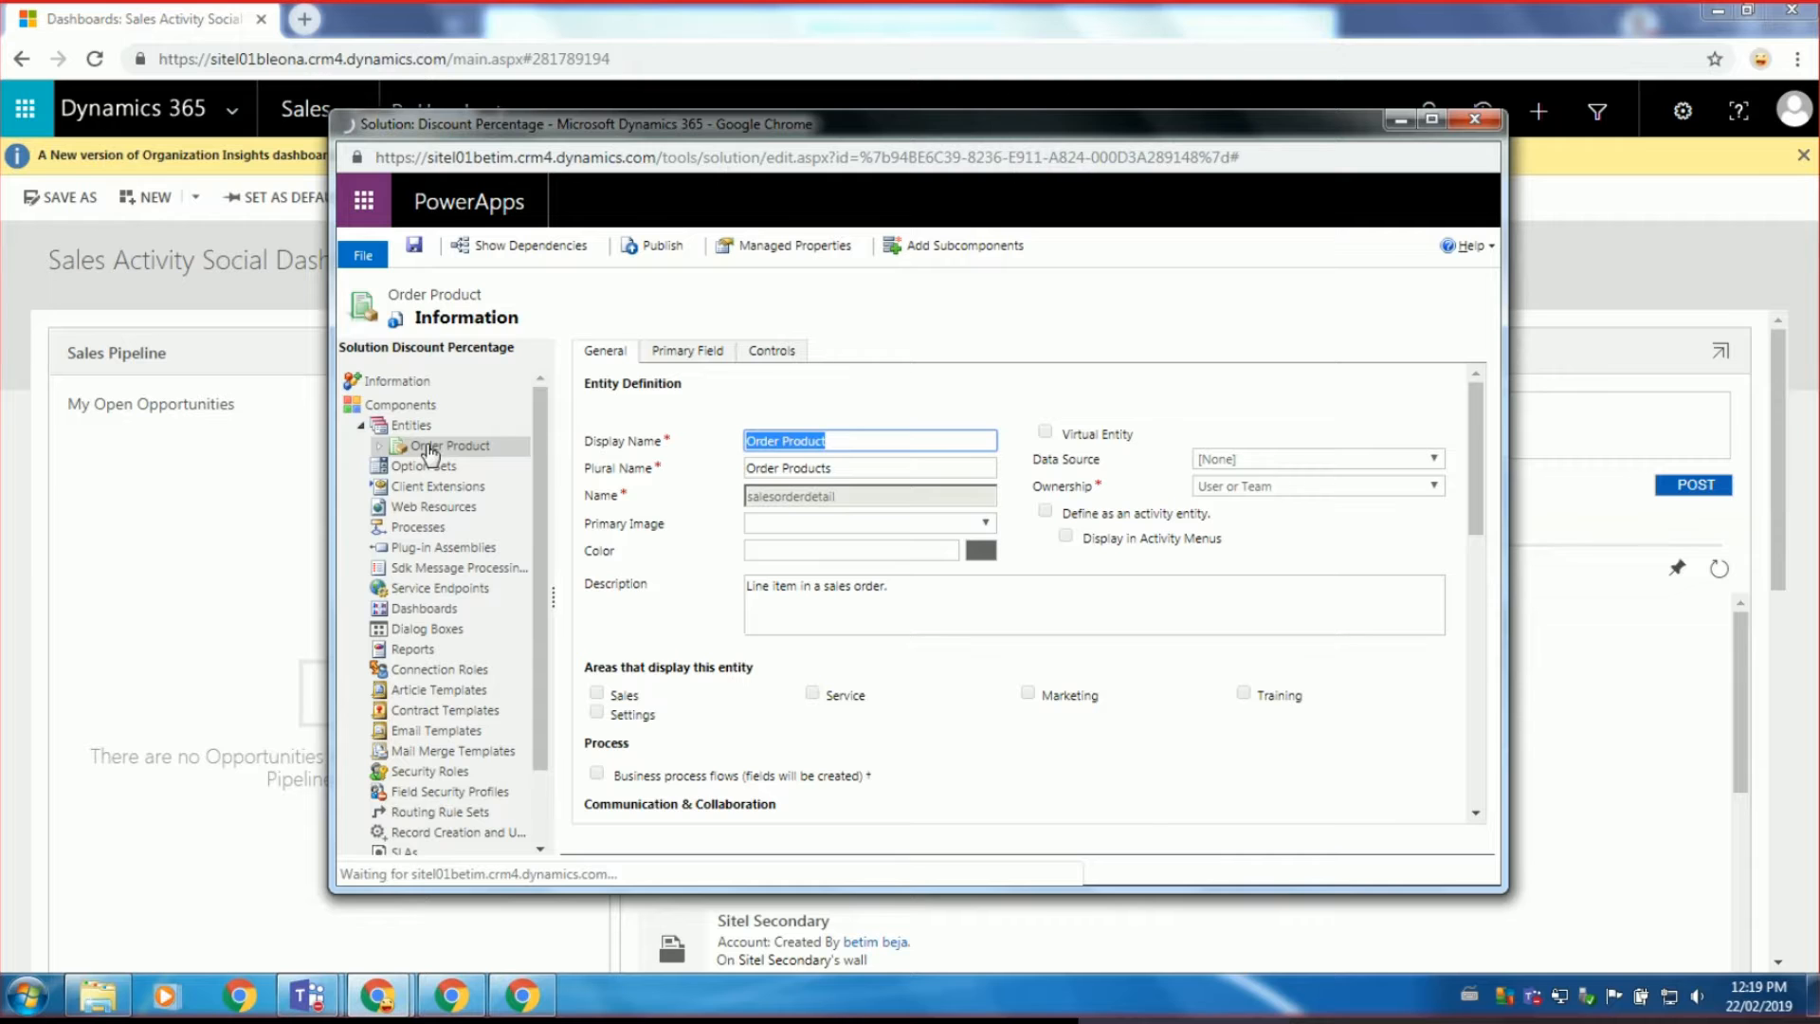
left_click(380, 447)
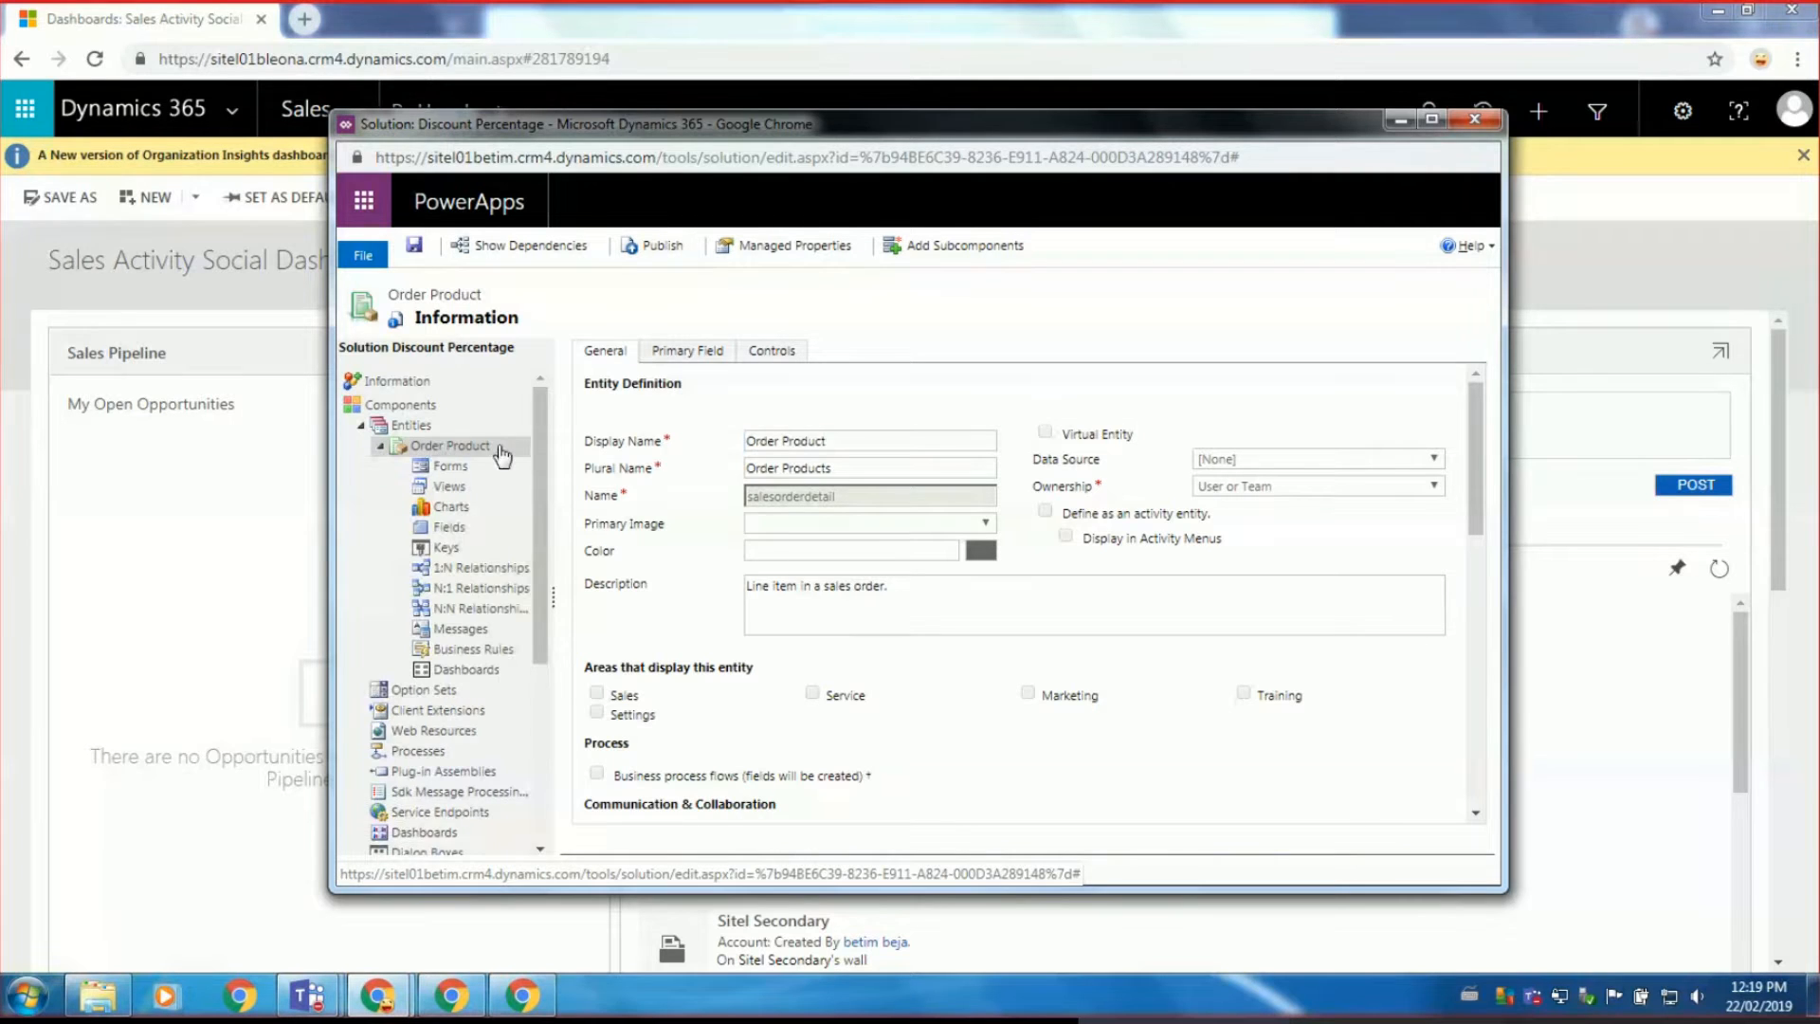
left_click(689, 352)
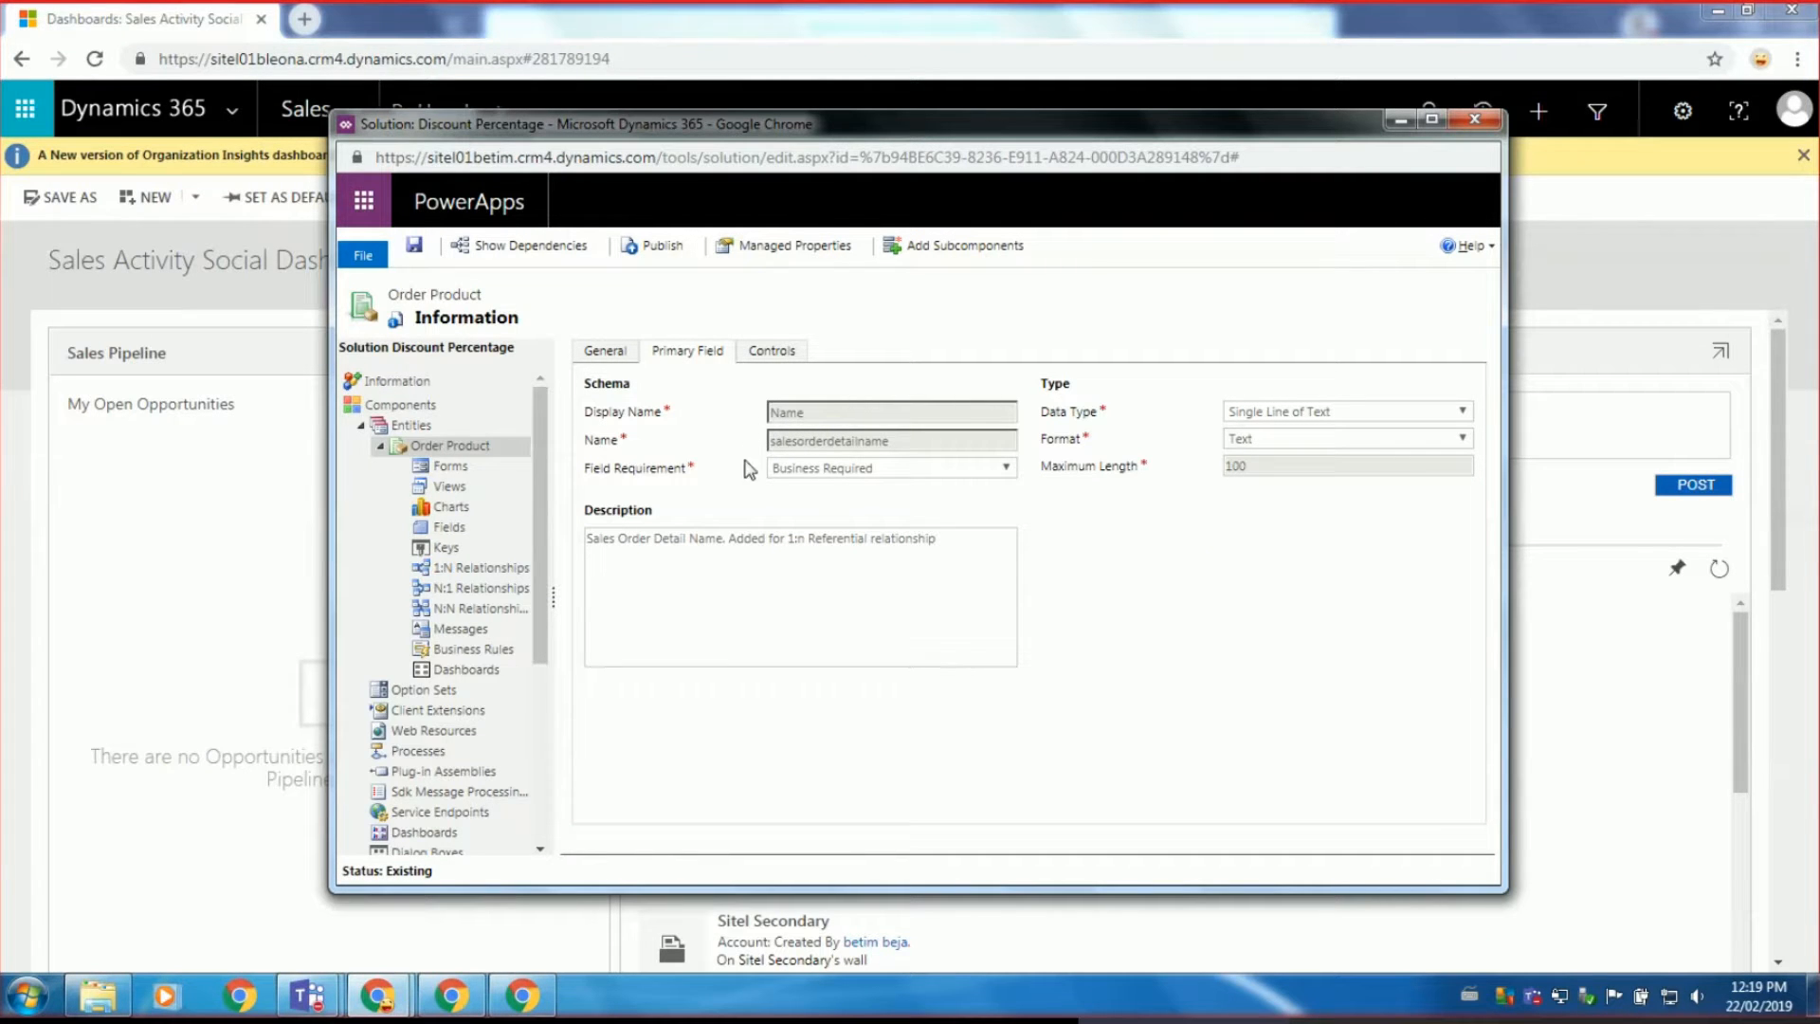
left_click(592, 353)
double_click(831, 502)
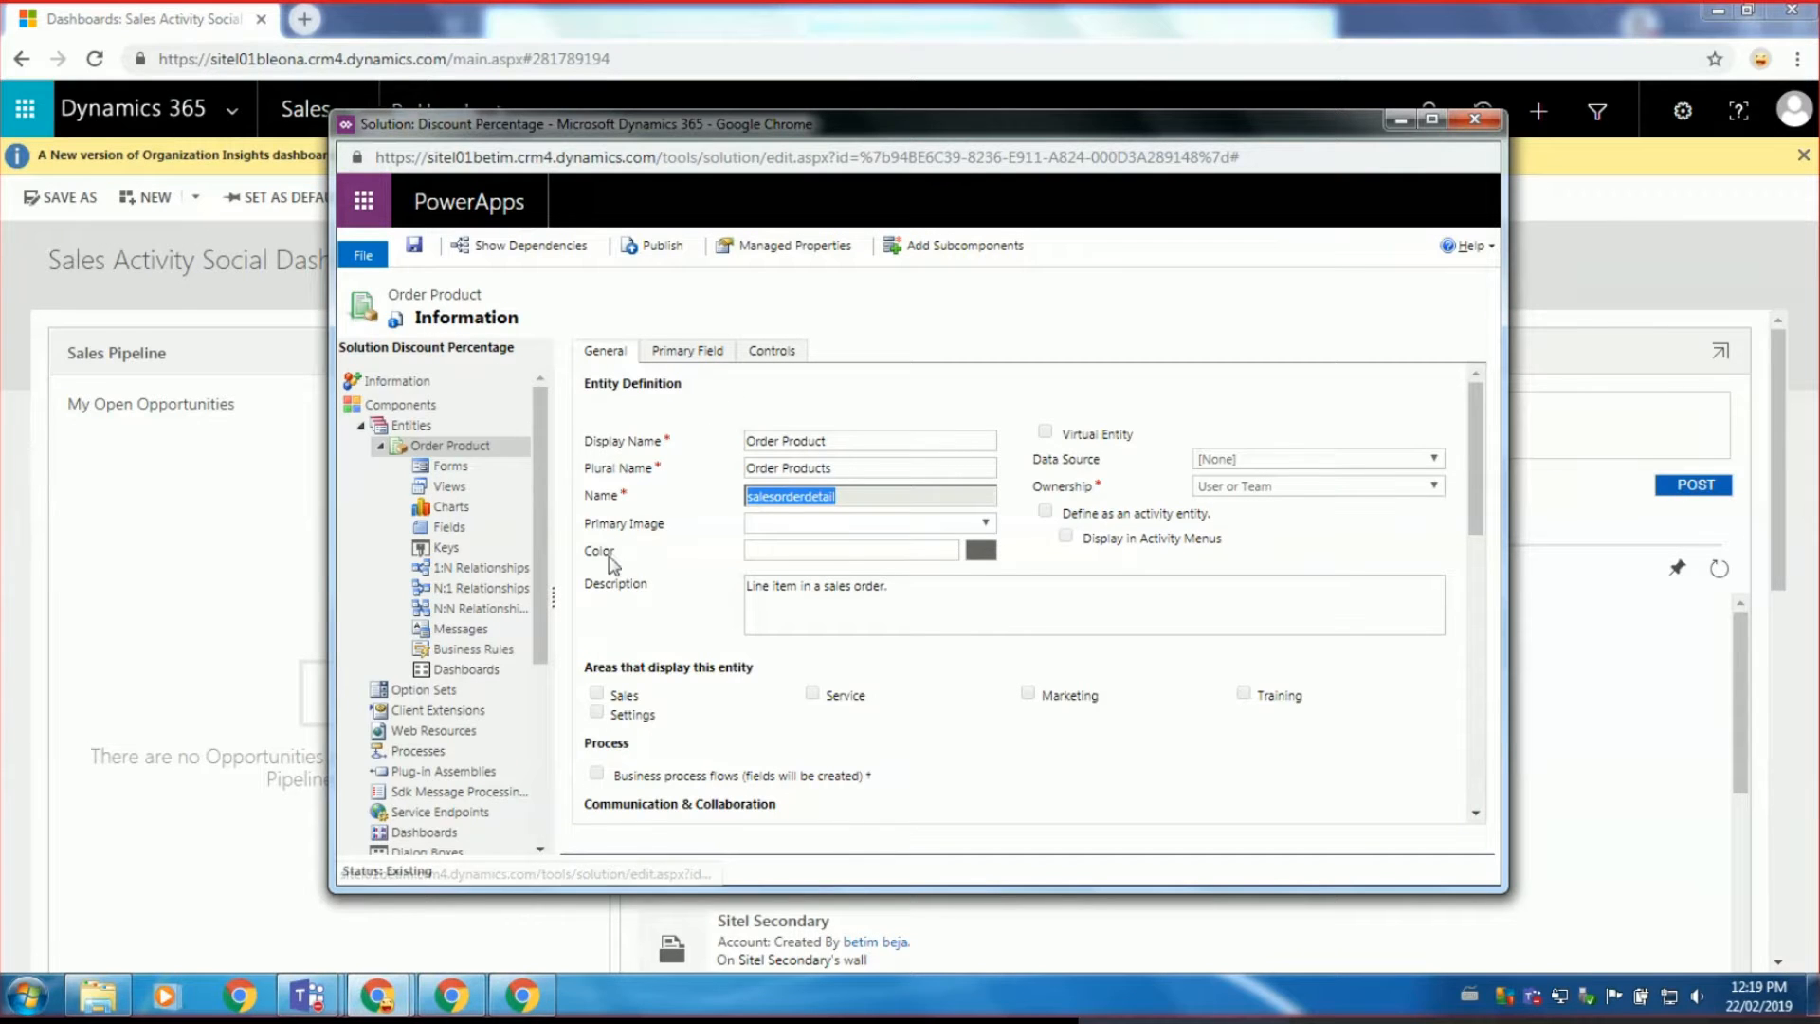
left_click(452, 528)
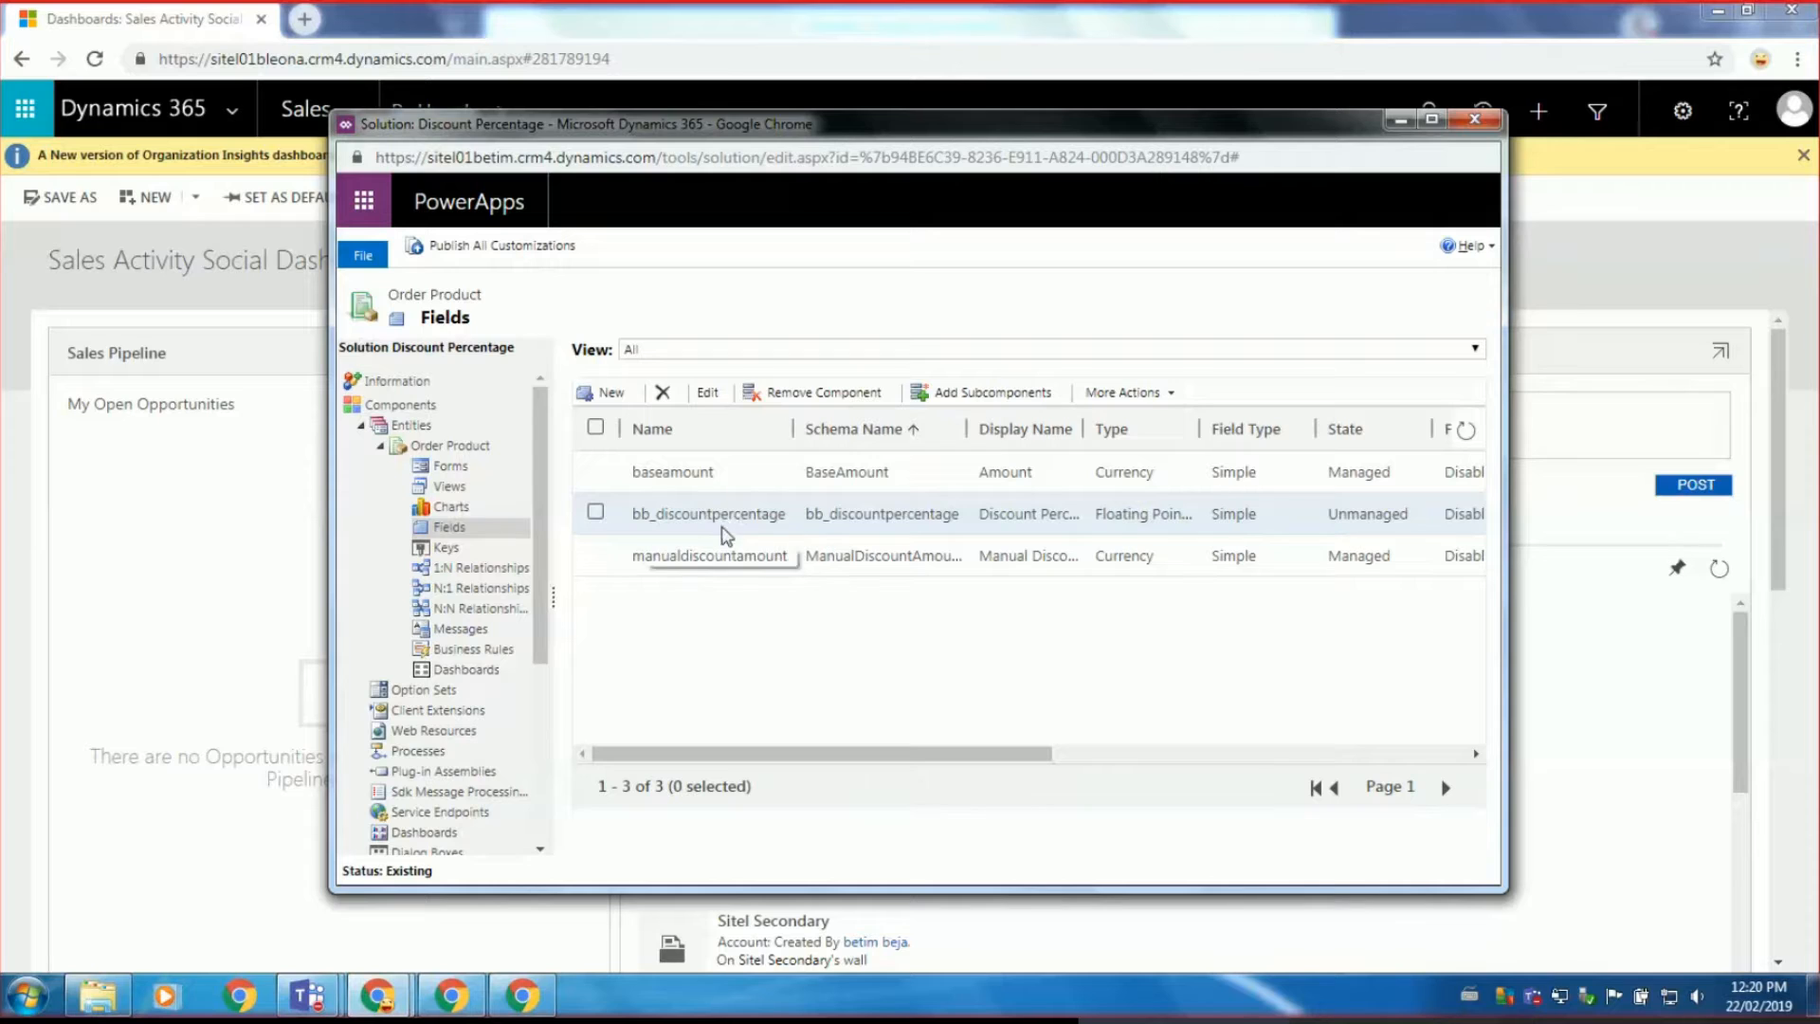
left_click(661, 521)
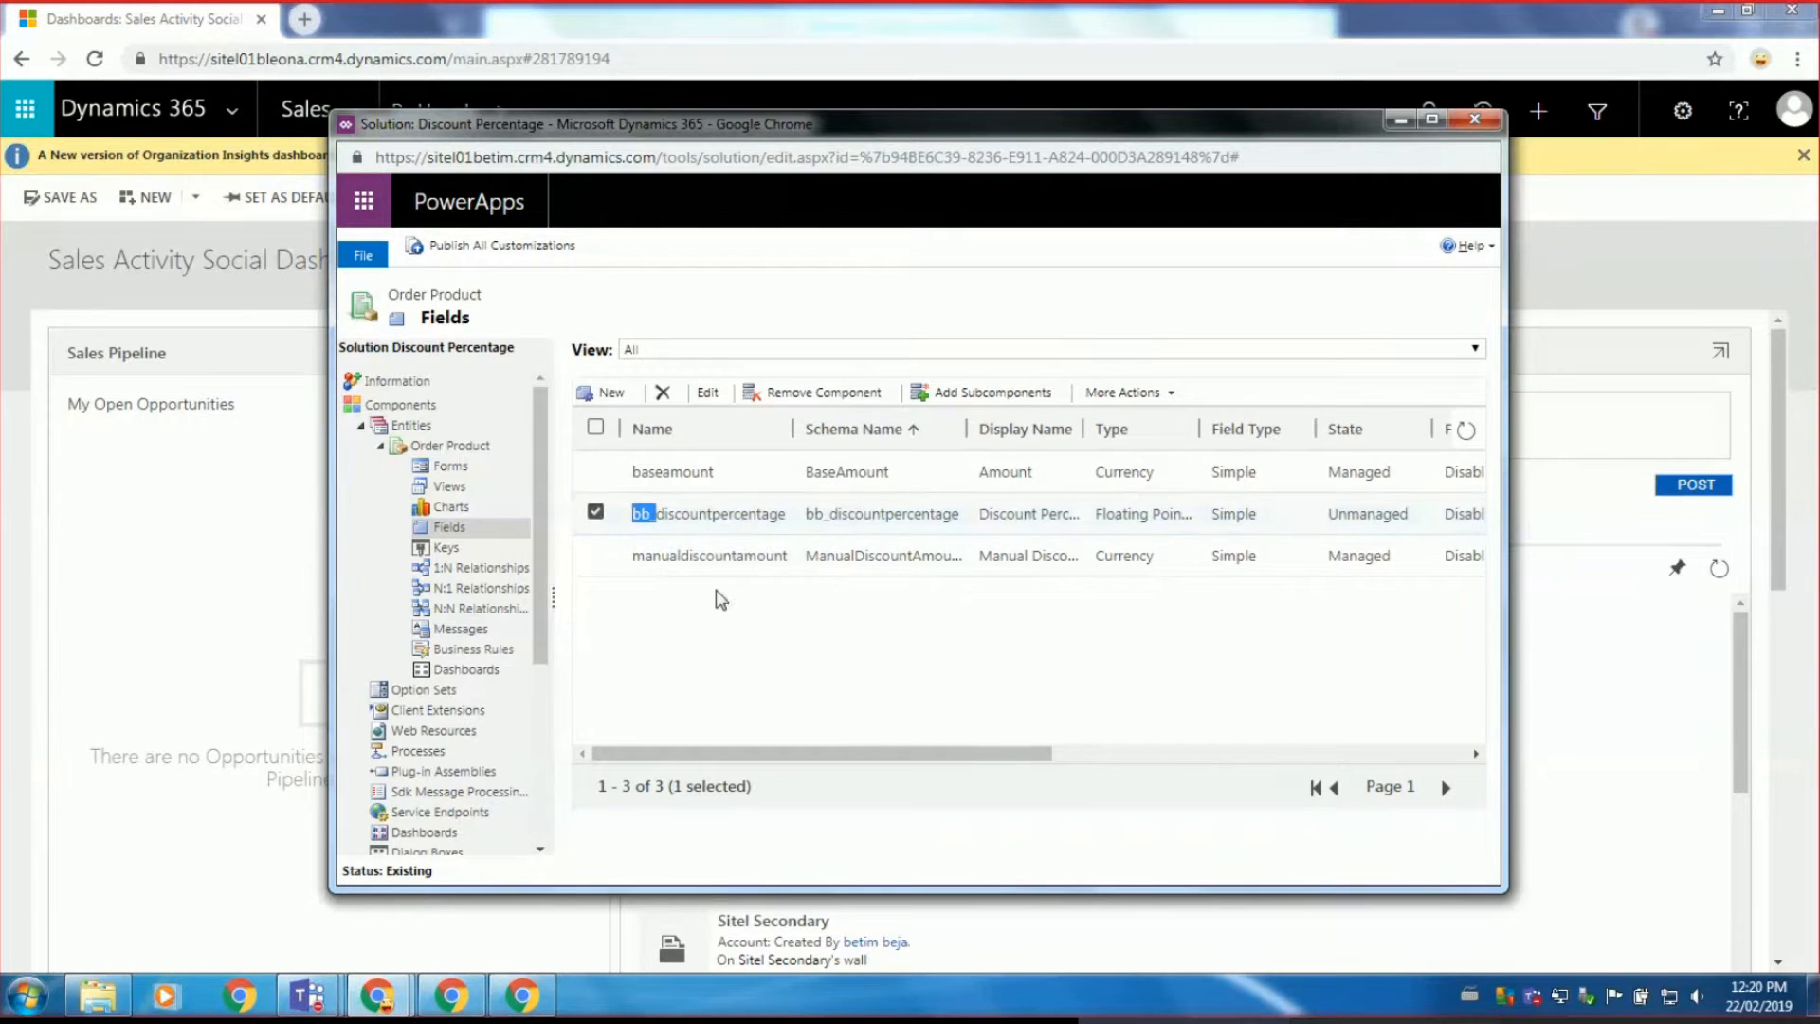
Check the prefix settings in the publisher record linked from the solution's Information page, and close the record.
left_click(406, 381)
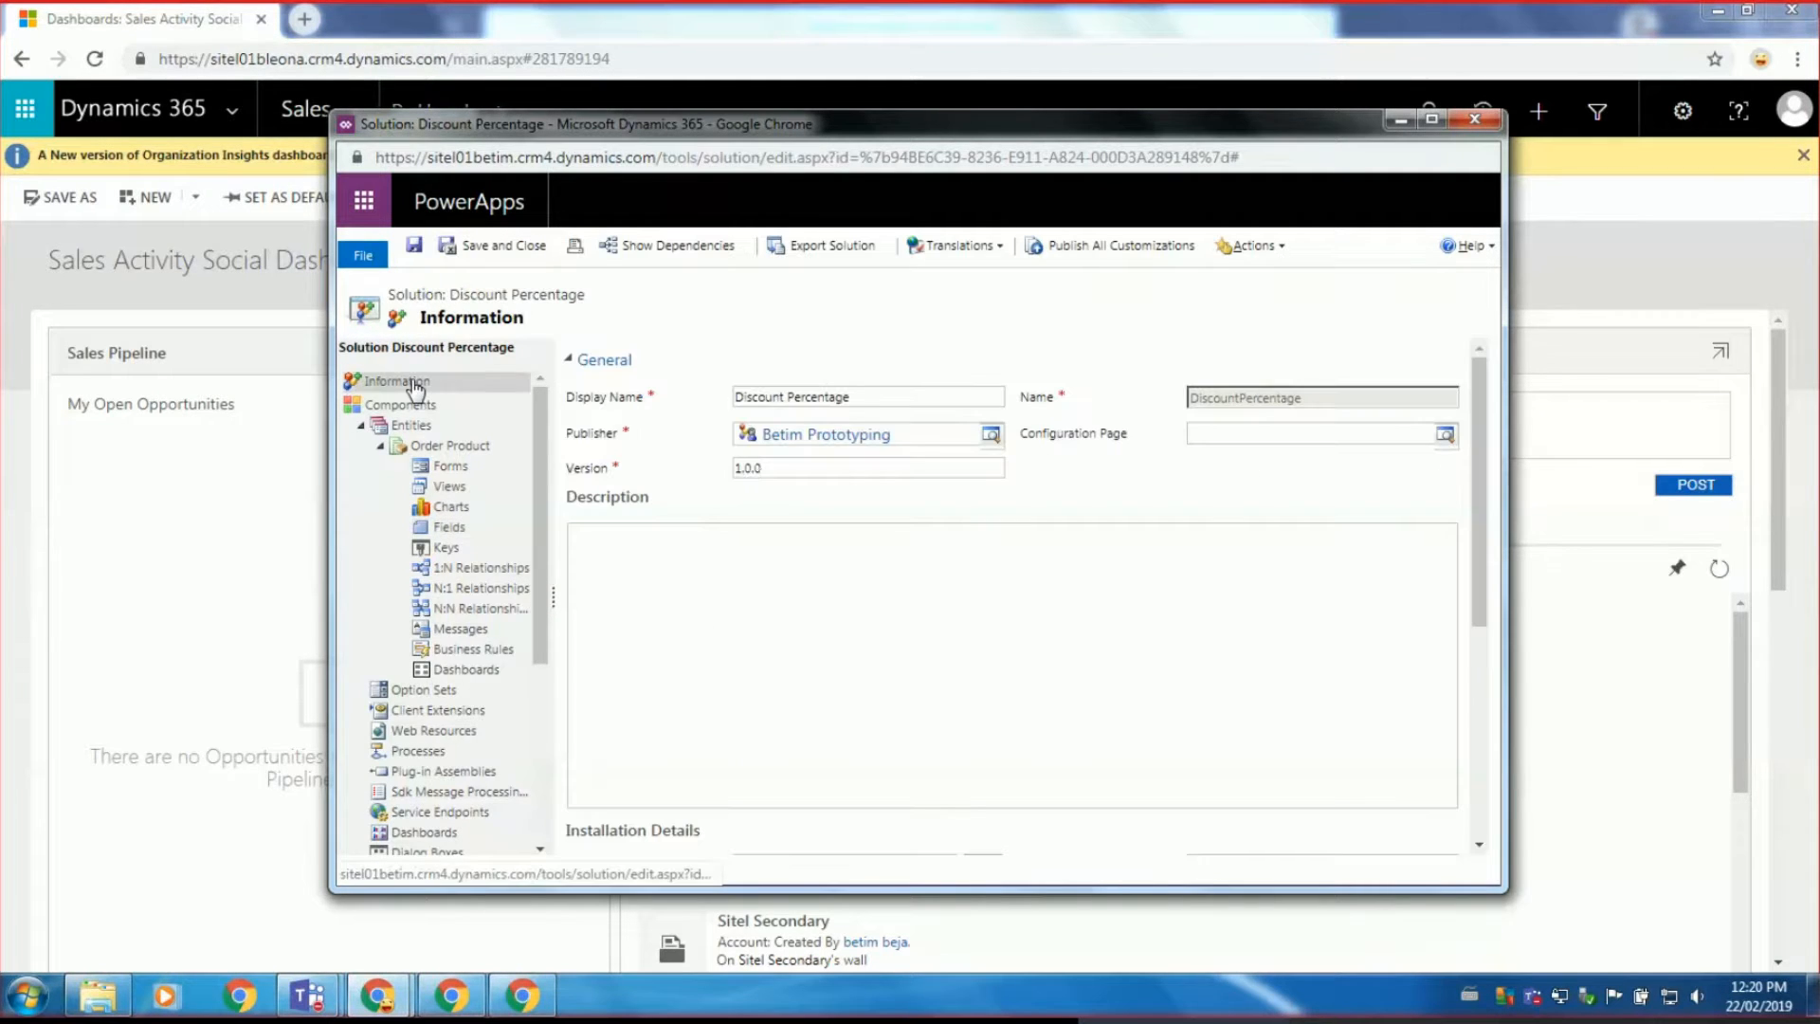
left_click(990, 436)
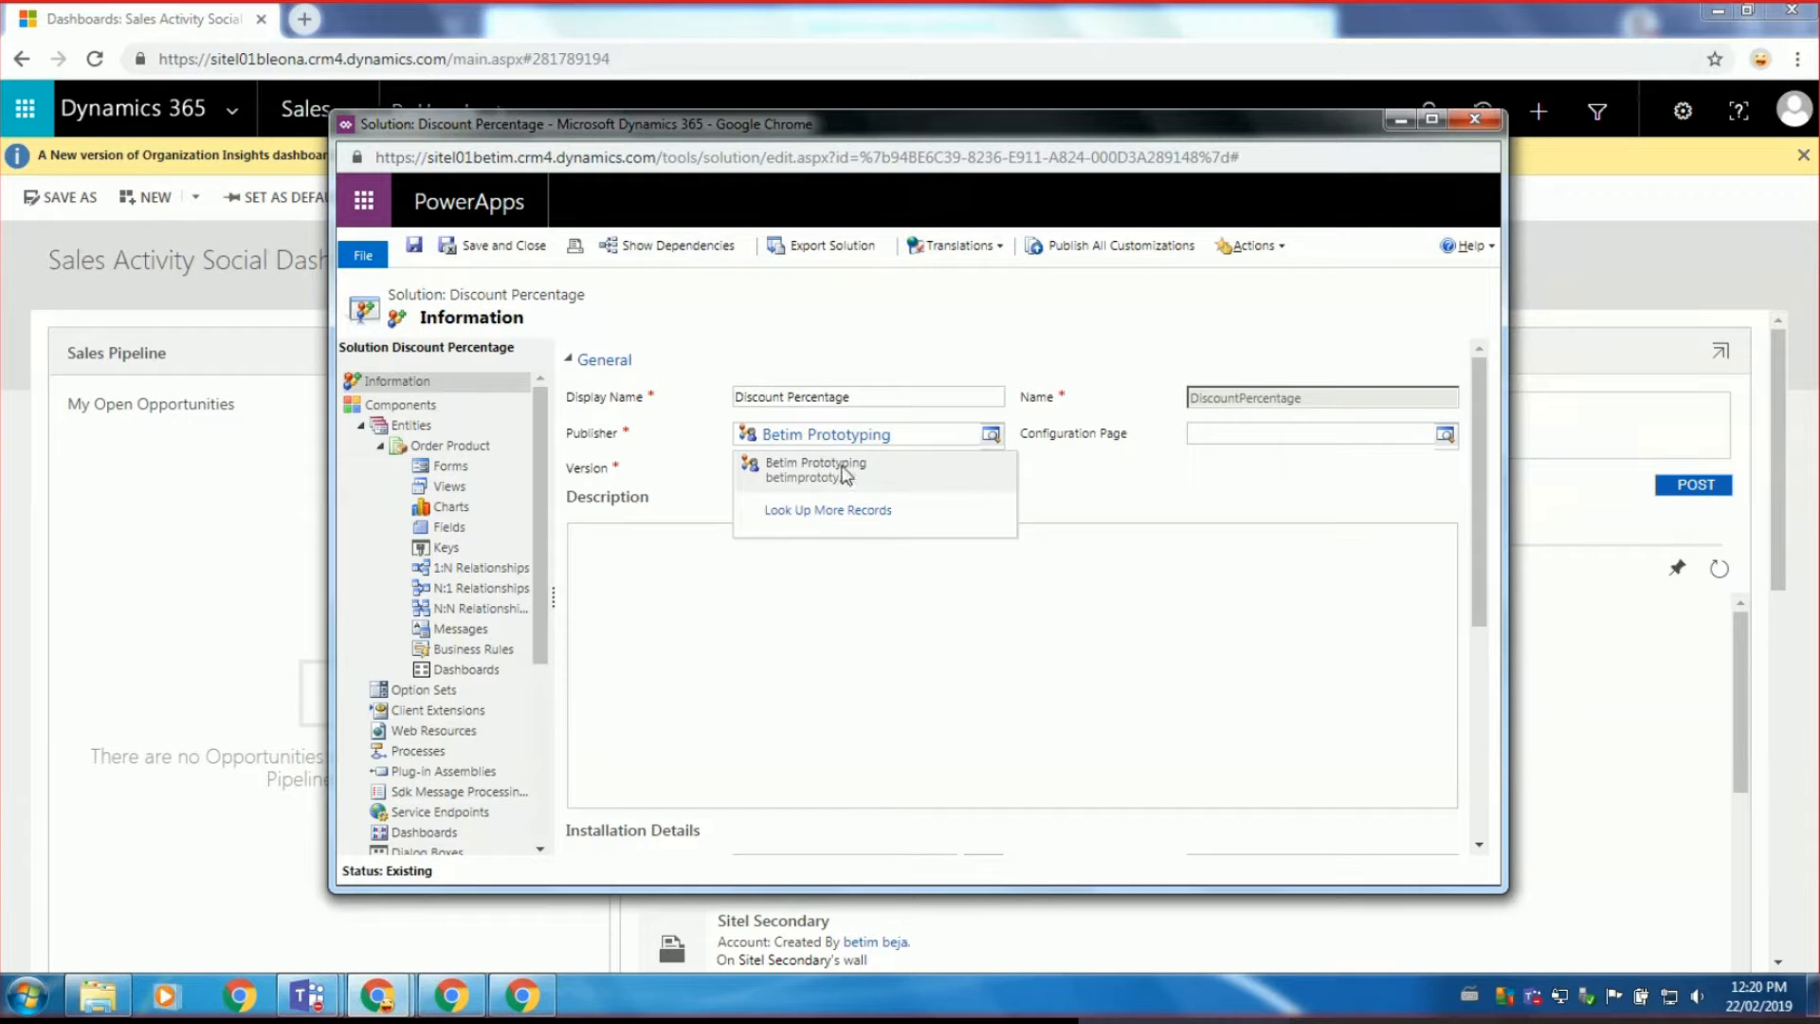
left_click(846, 474)
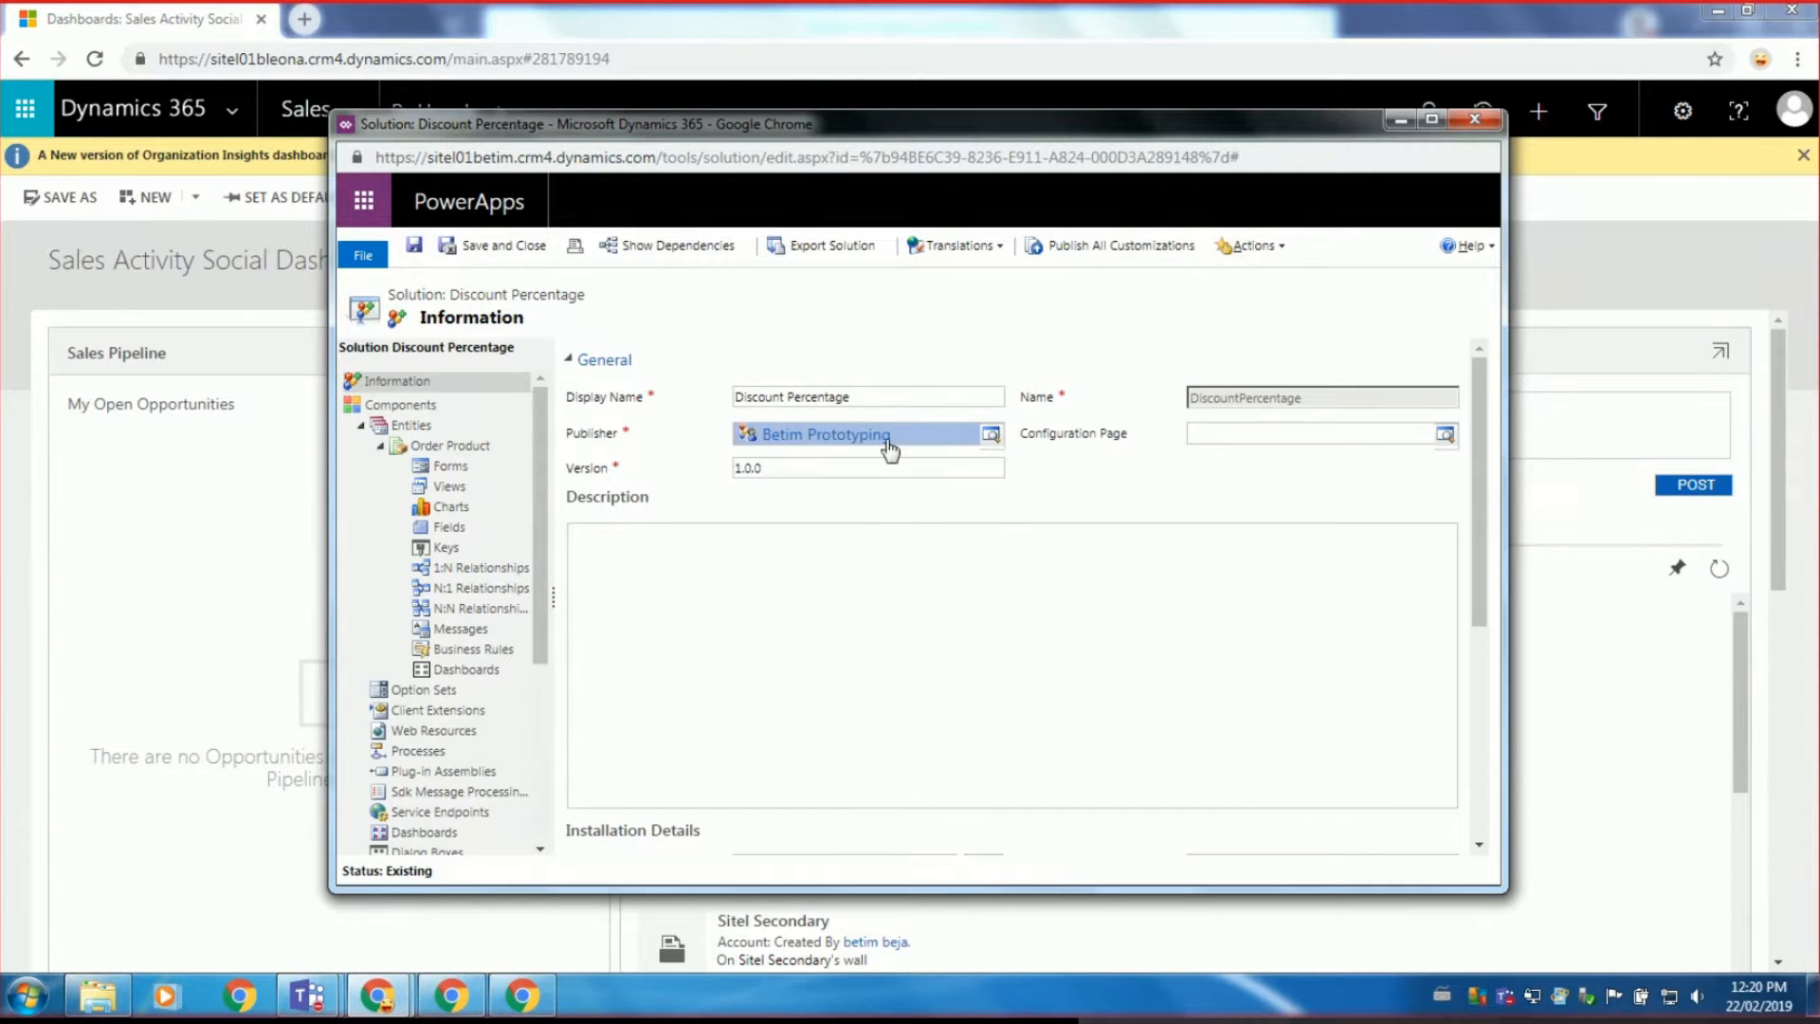
left_click(887, 438)
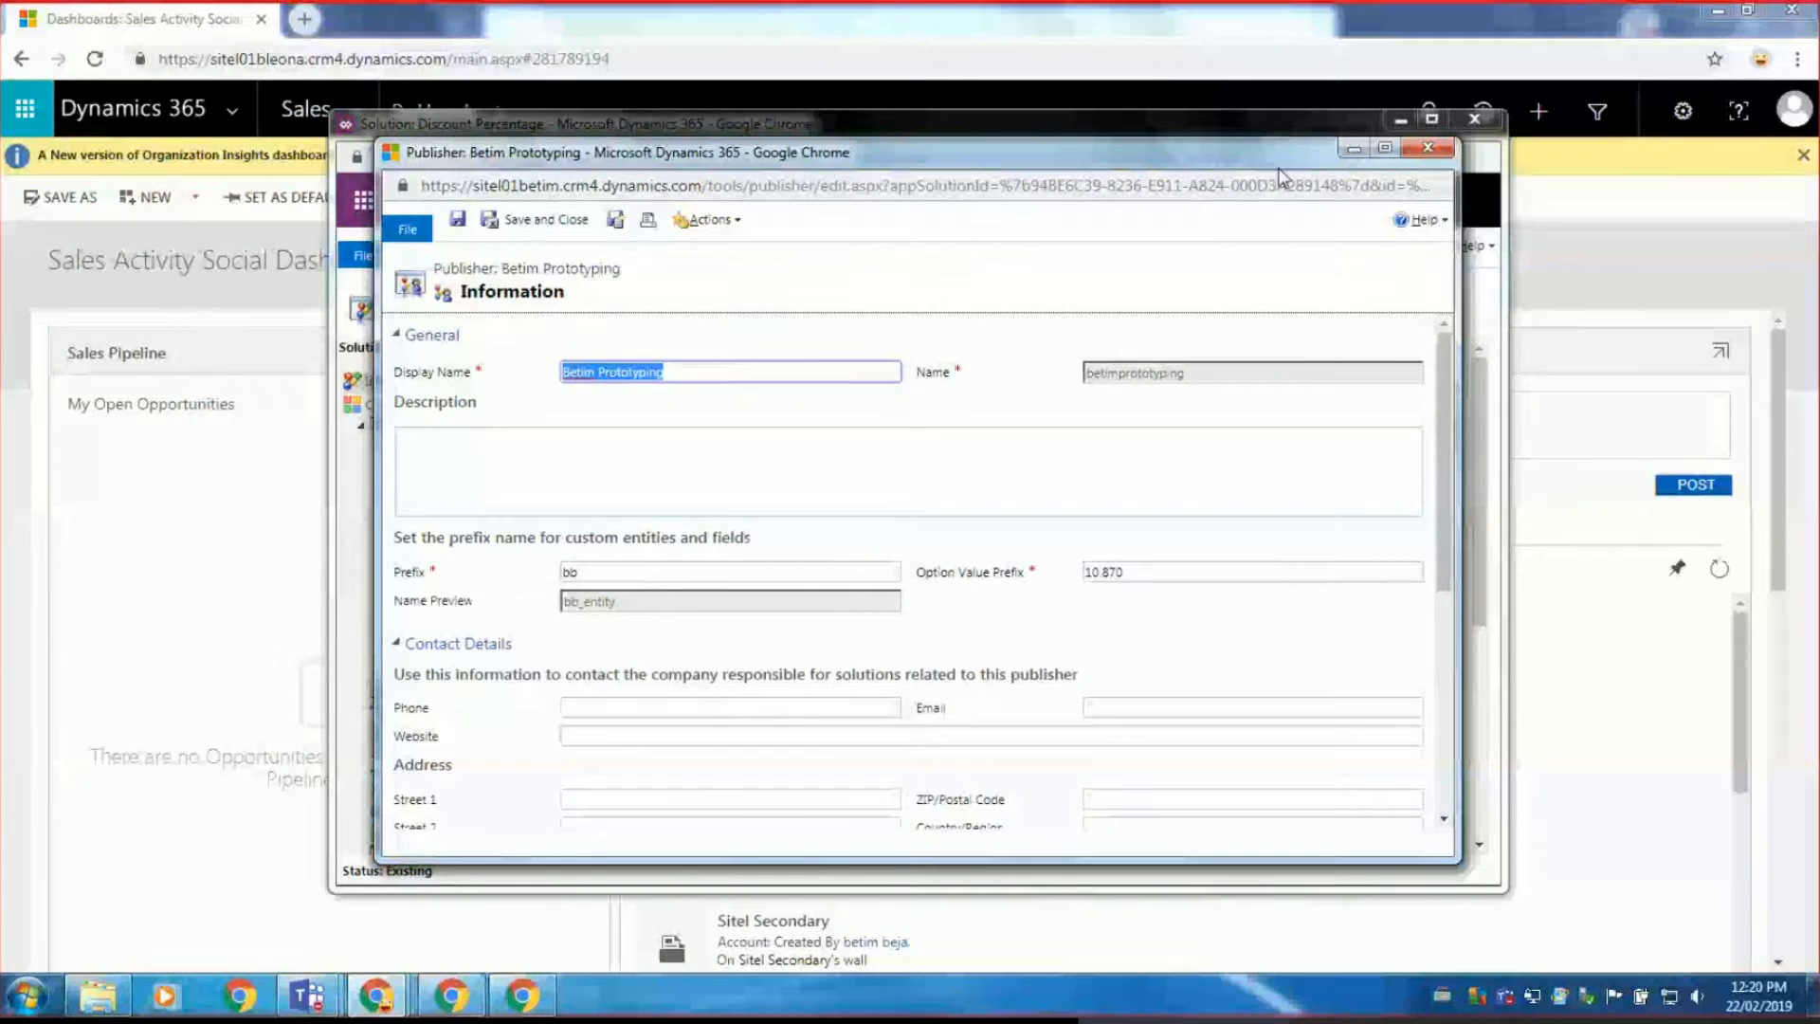
left_click(1428, 149)
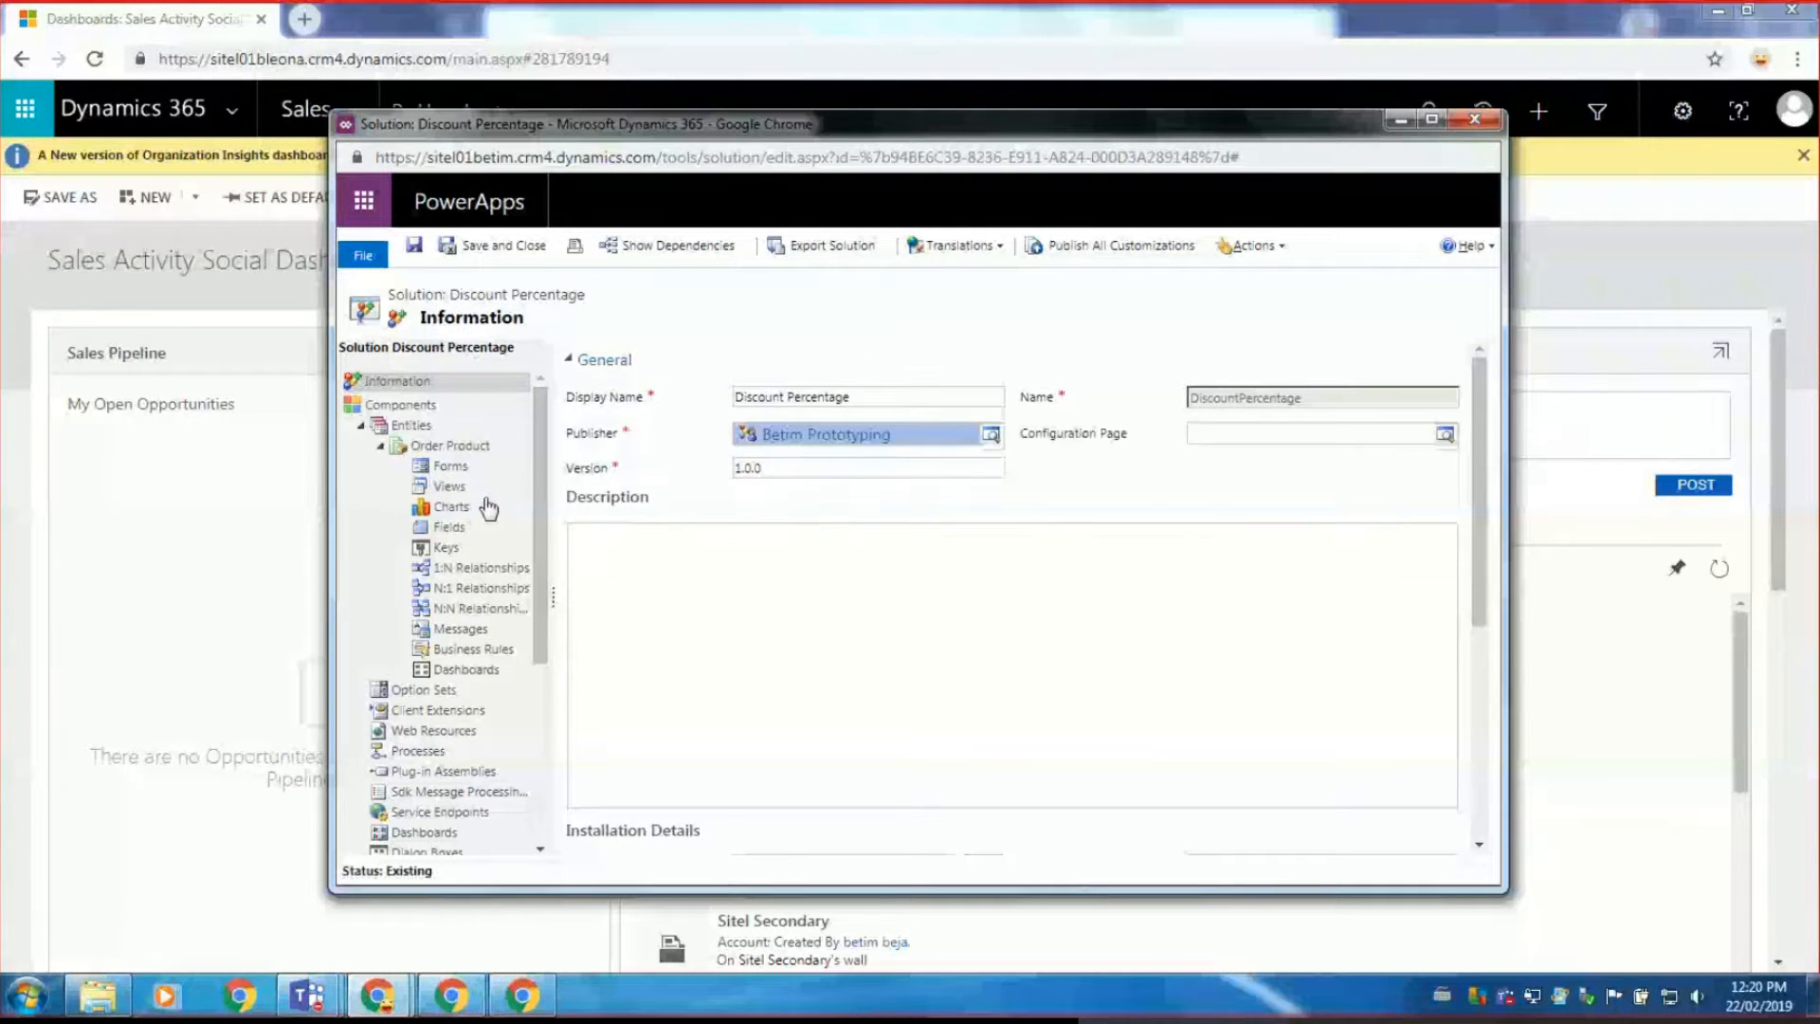
Review the solution's web resources and the Order Product fields, and close the solution window.
left_click(382, 447)
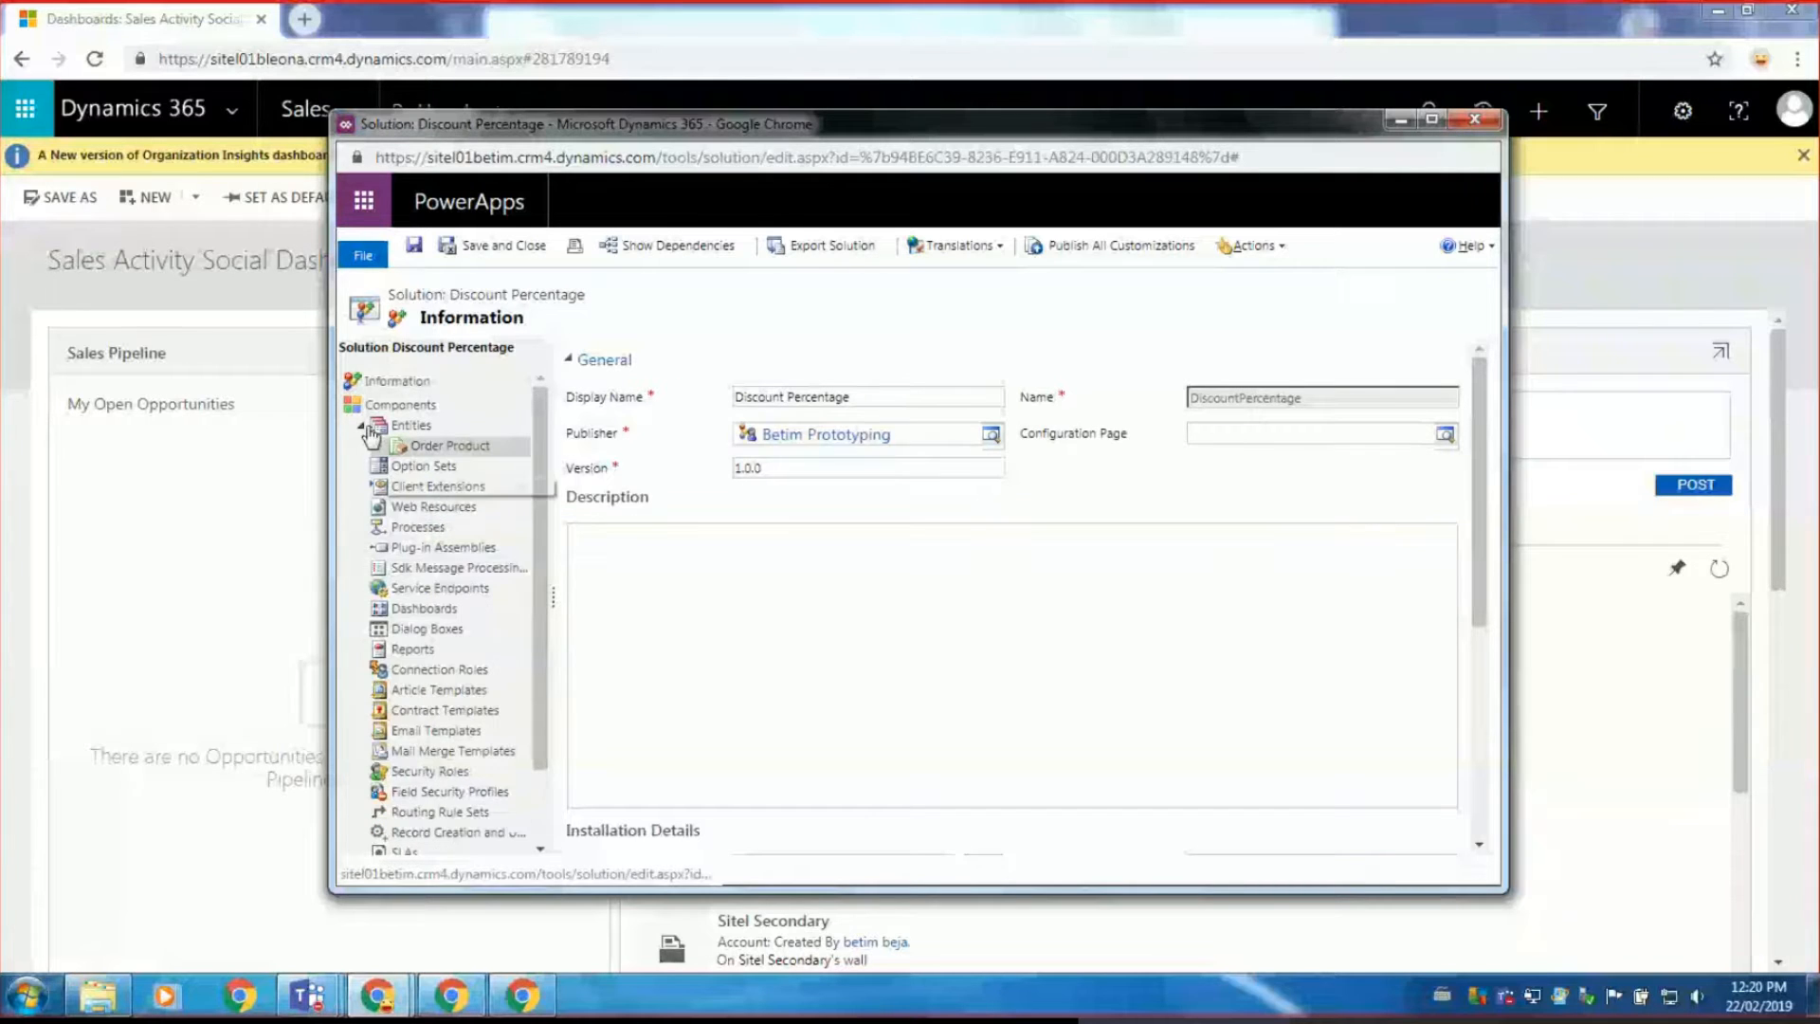
left_click(435, 507)
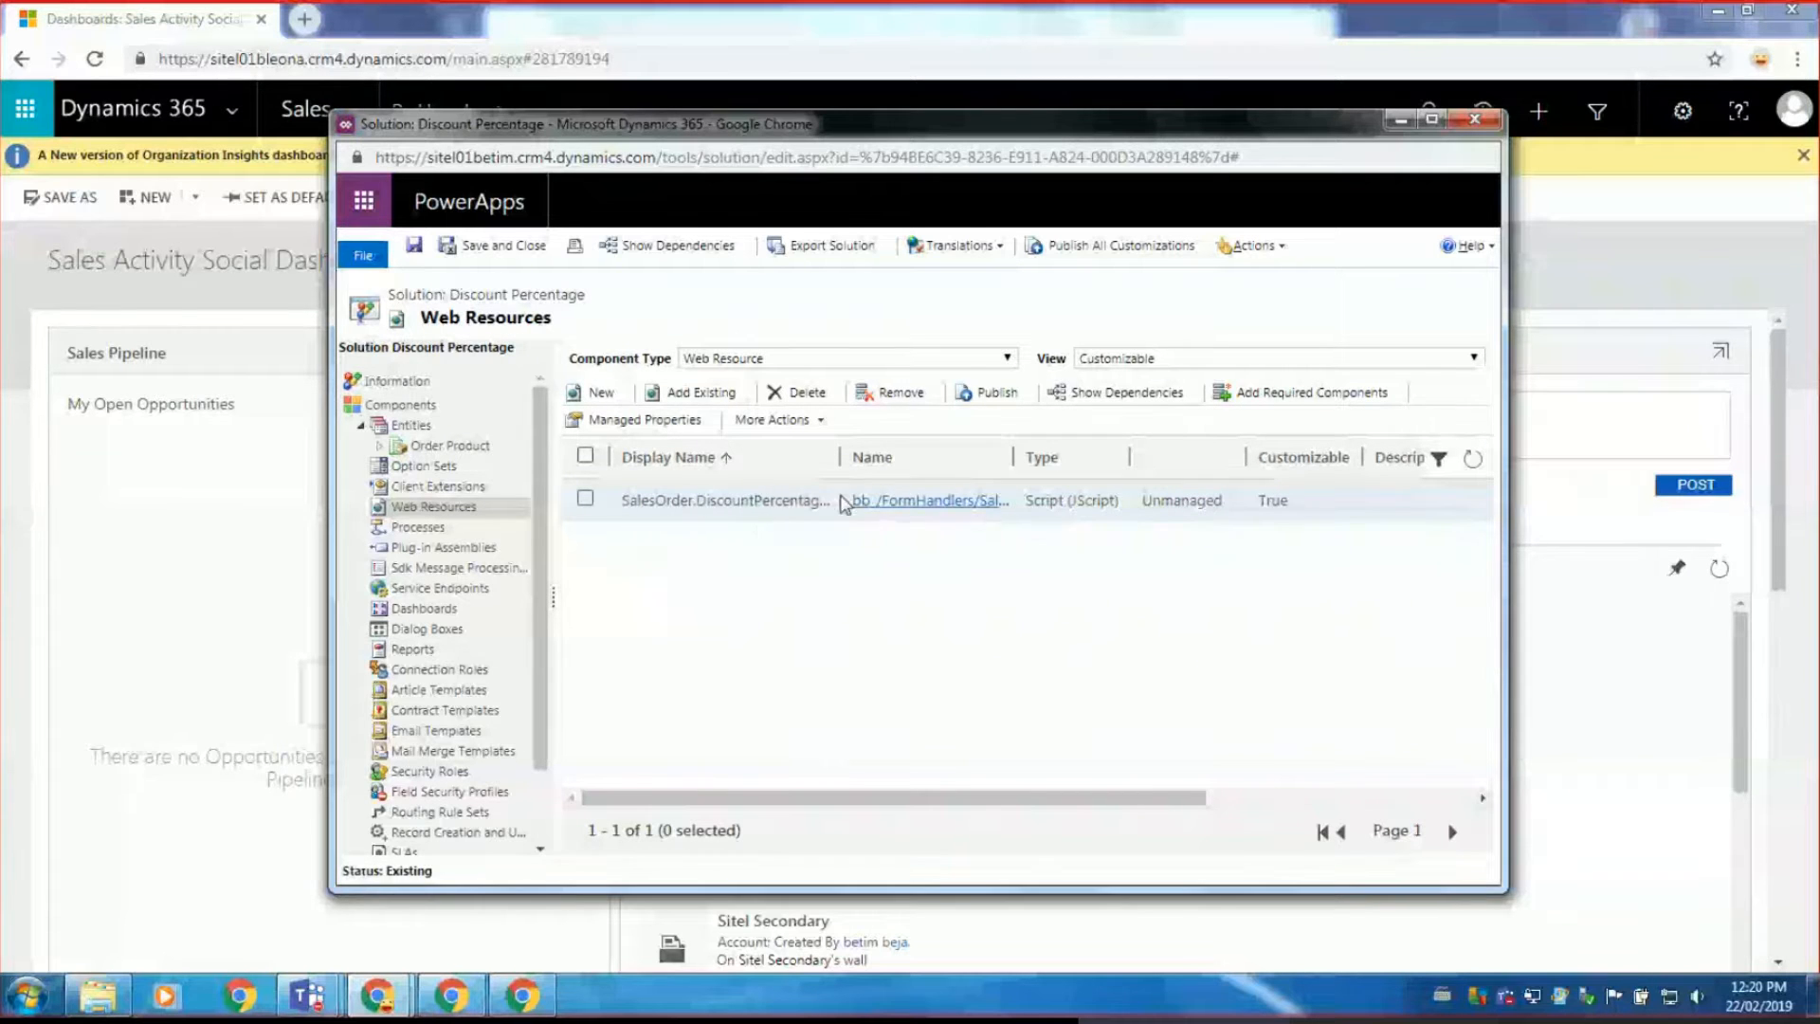
left_click(385, 449)
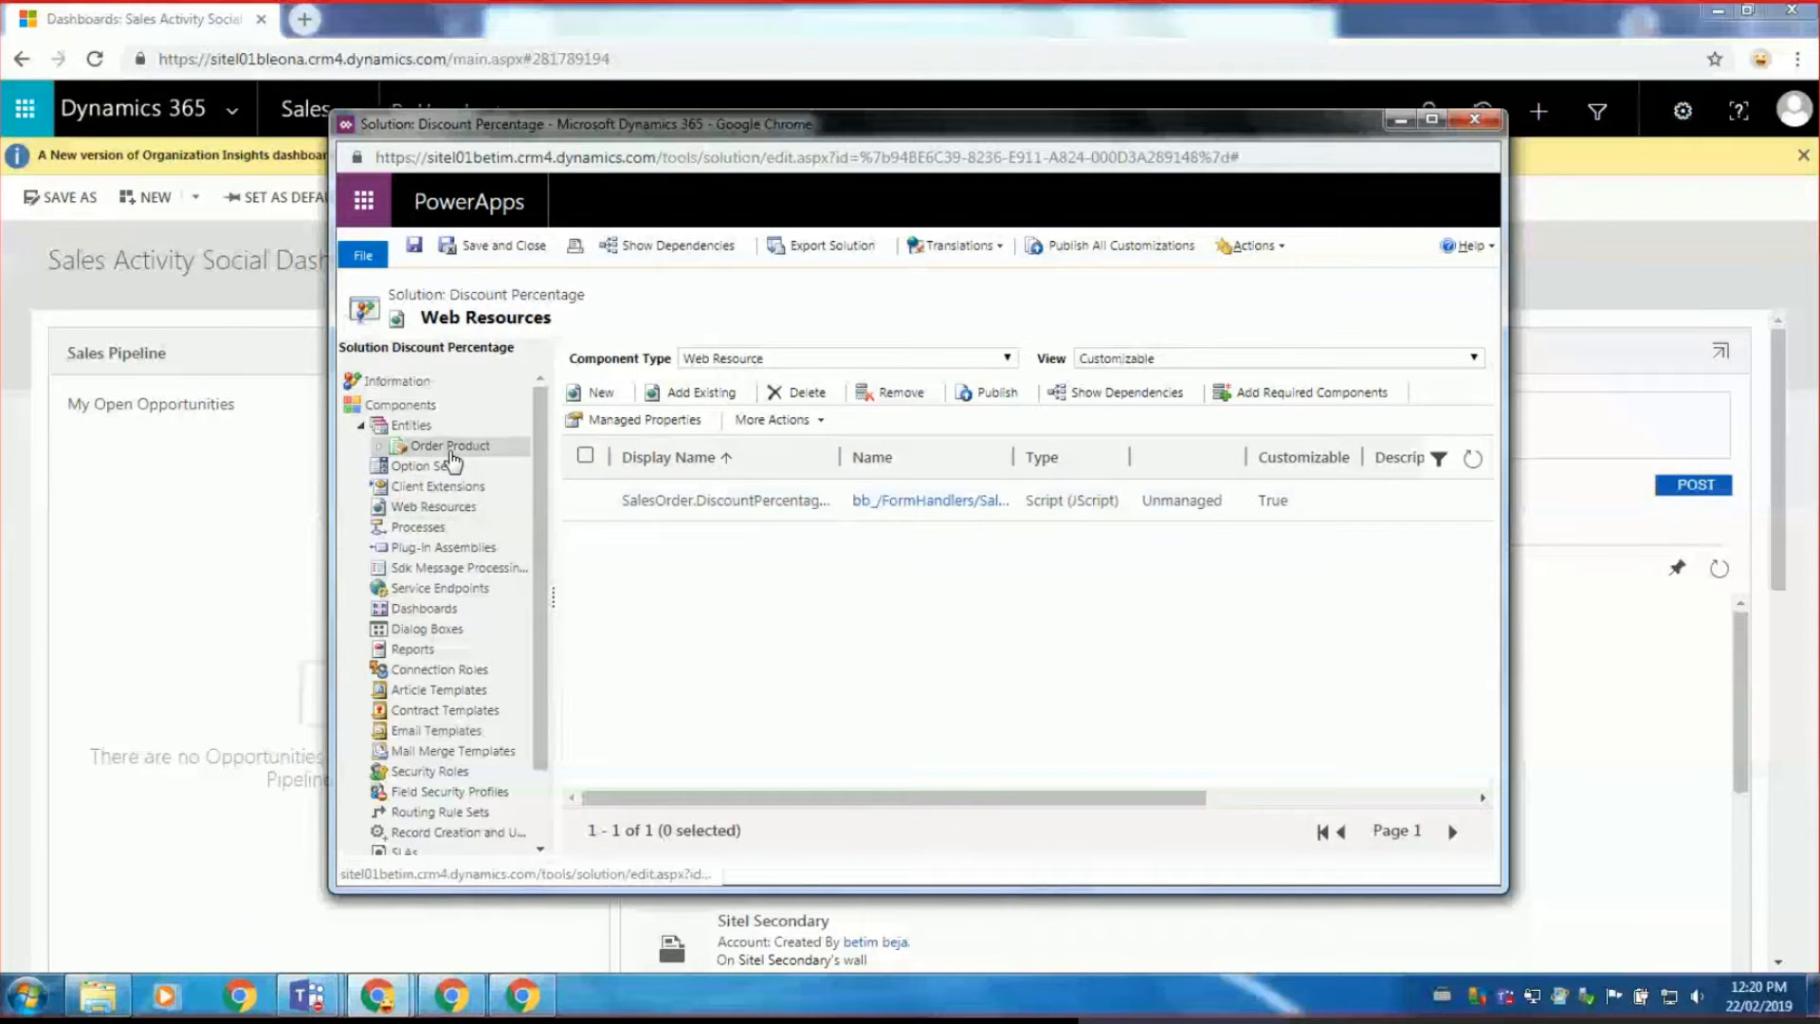
left_click(448, 527)
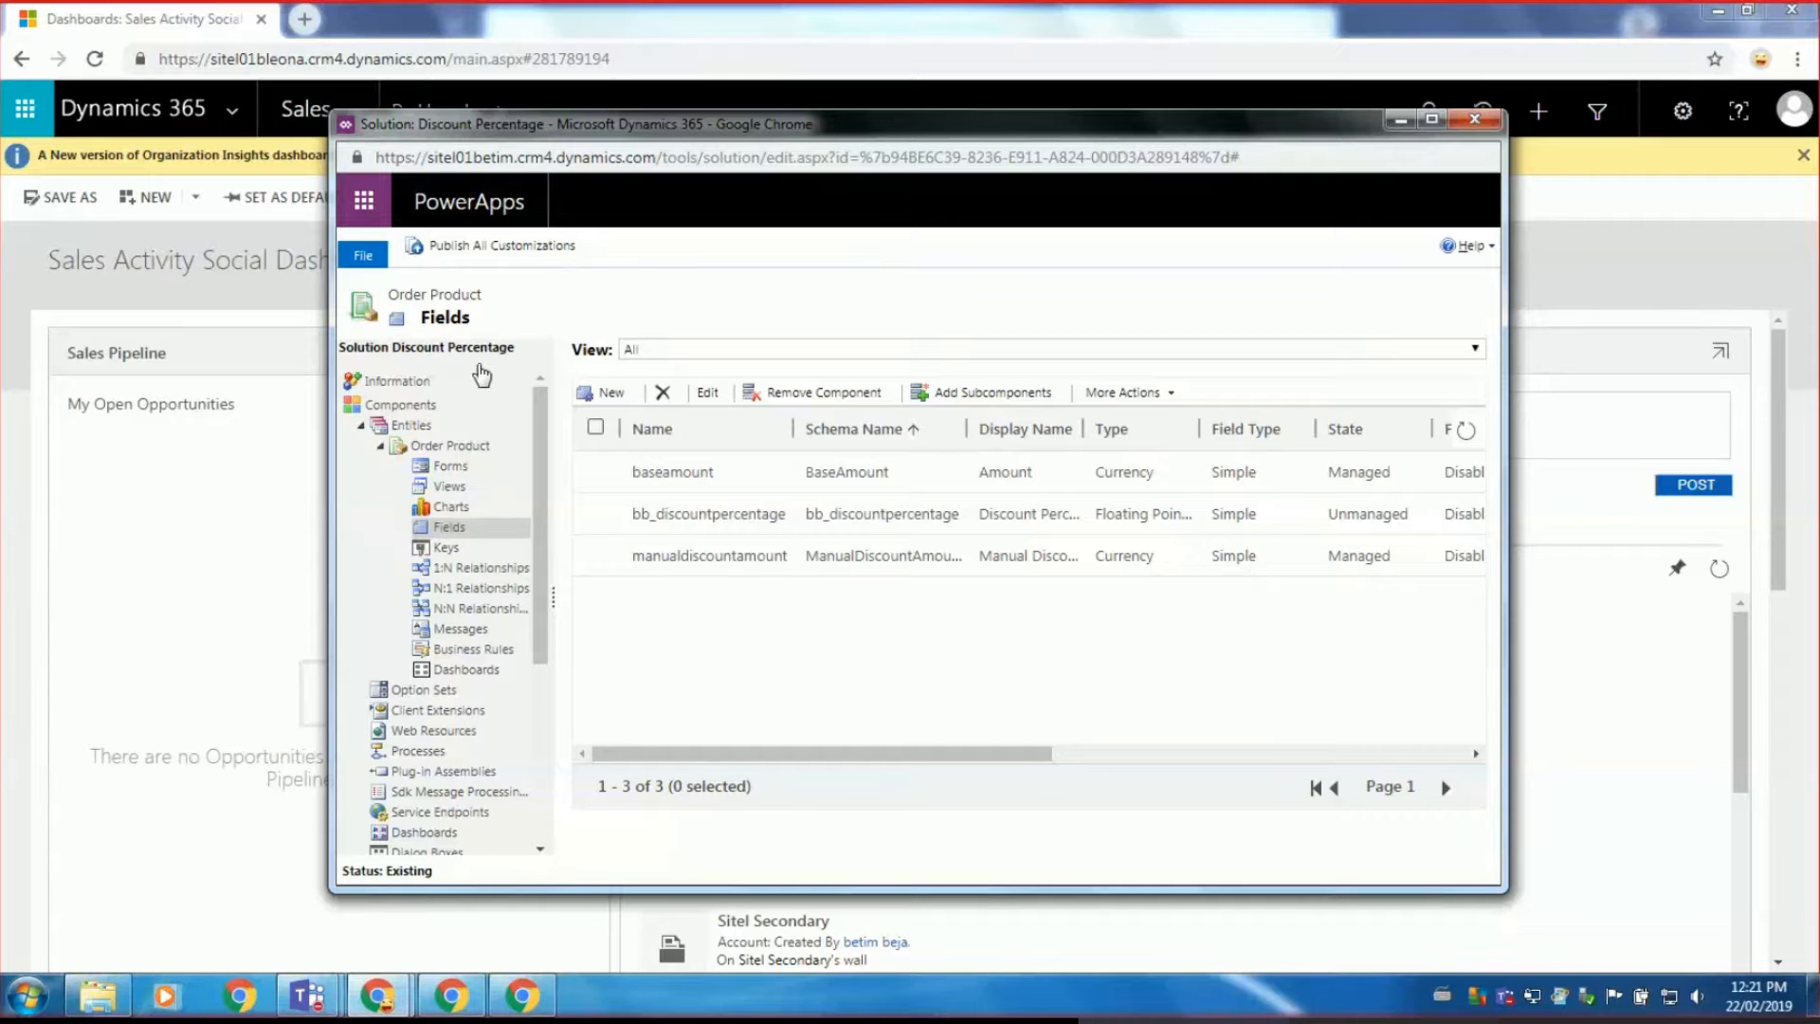
left_click(1475, 119)
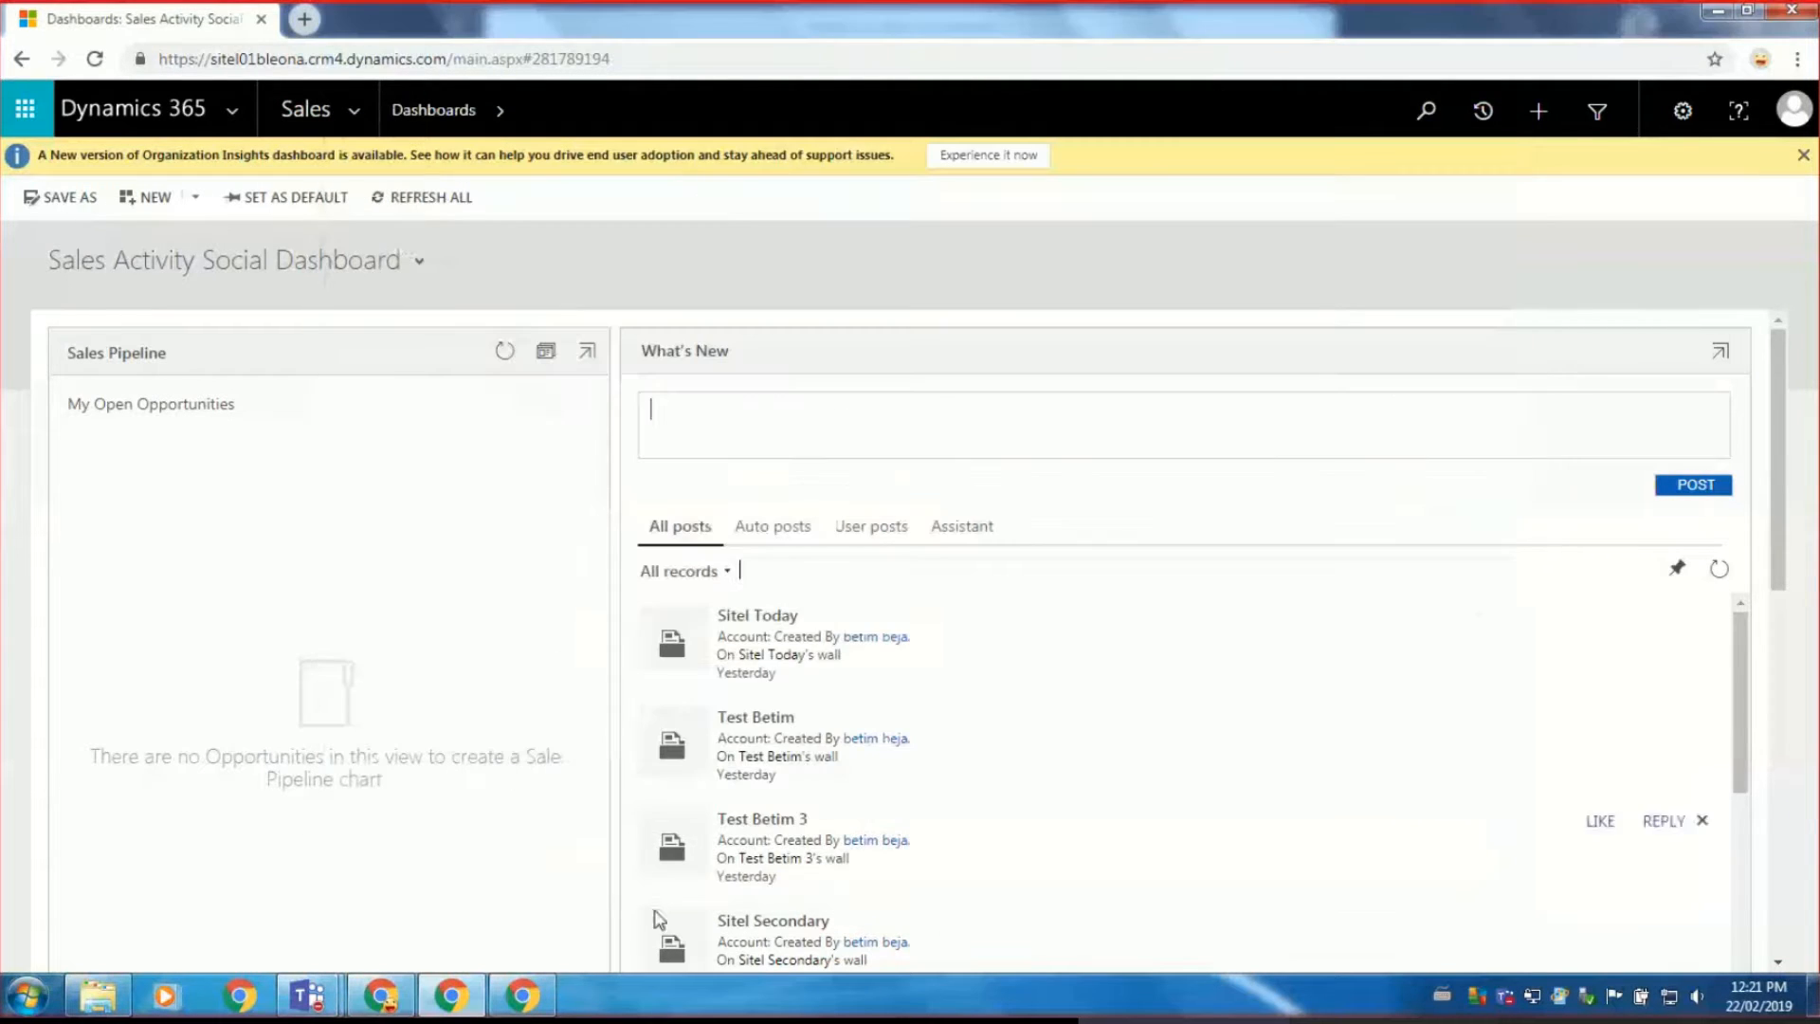
Start exporting the DiscountPercentage solution from the first environment's solution list and publish all customizations.
left_click(520, 995)
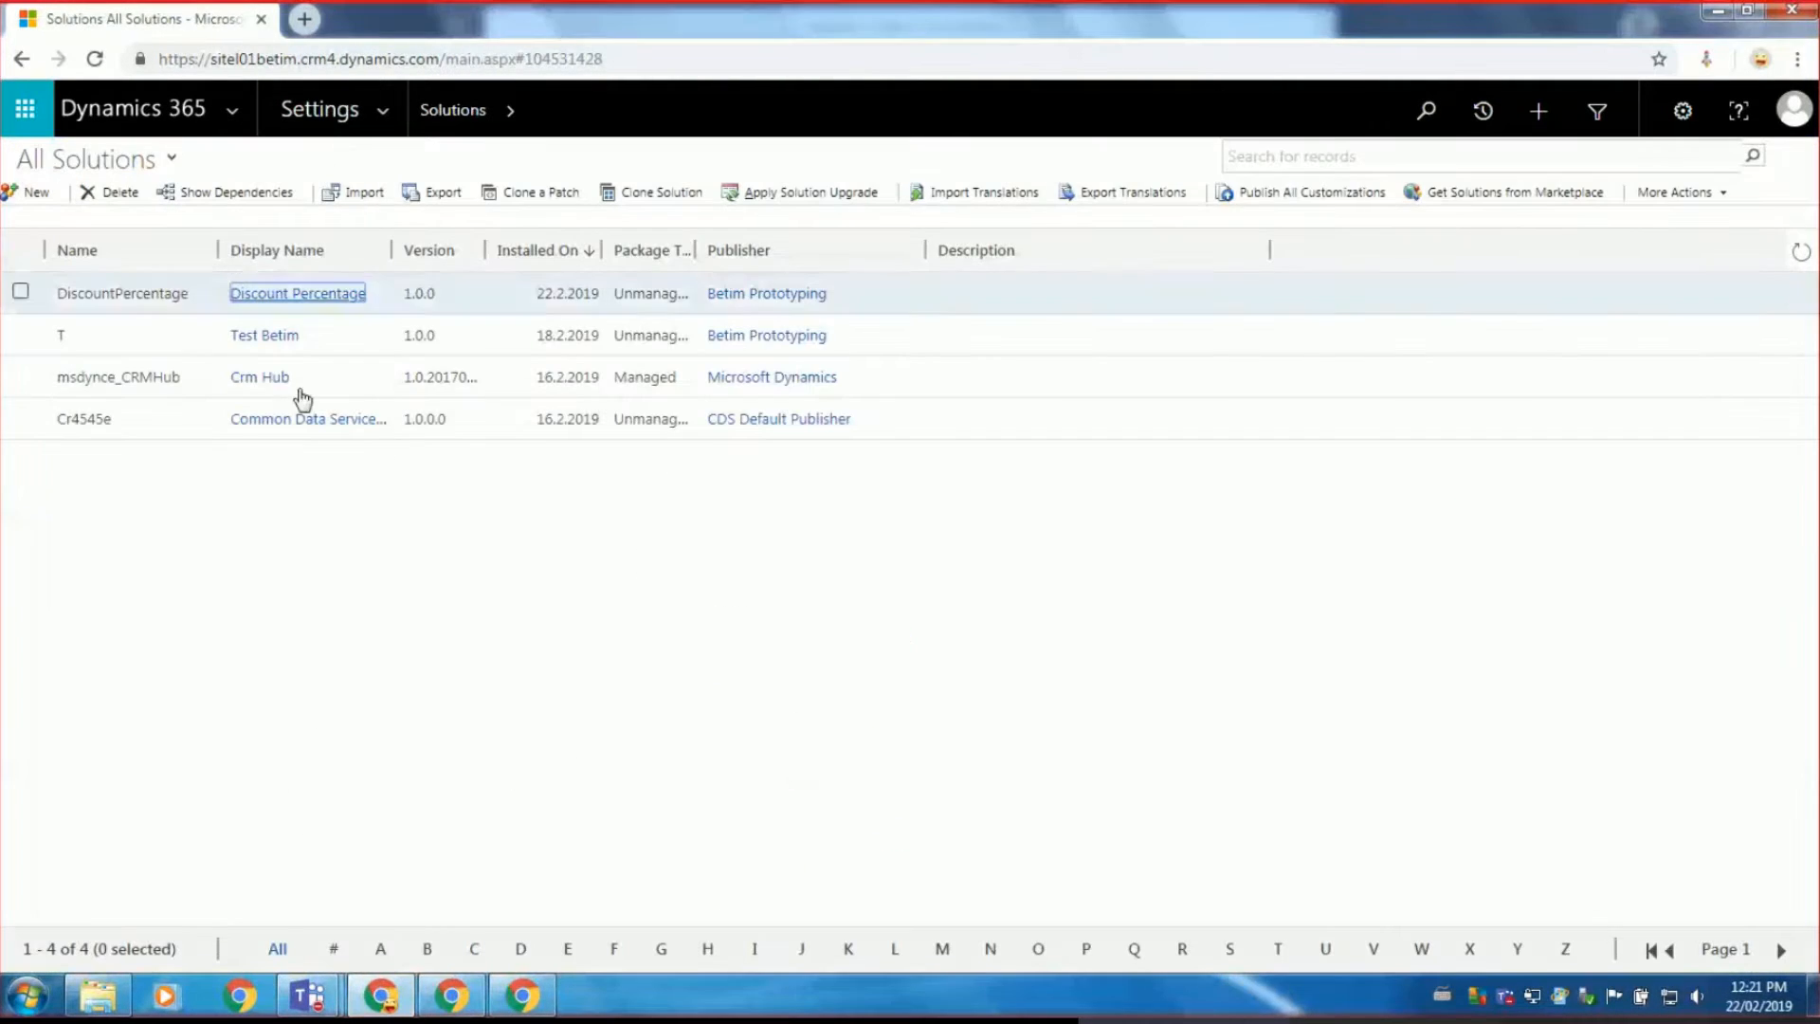
left_click(20, 291)
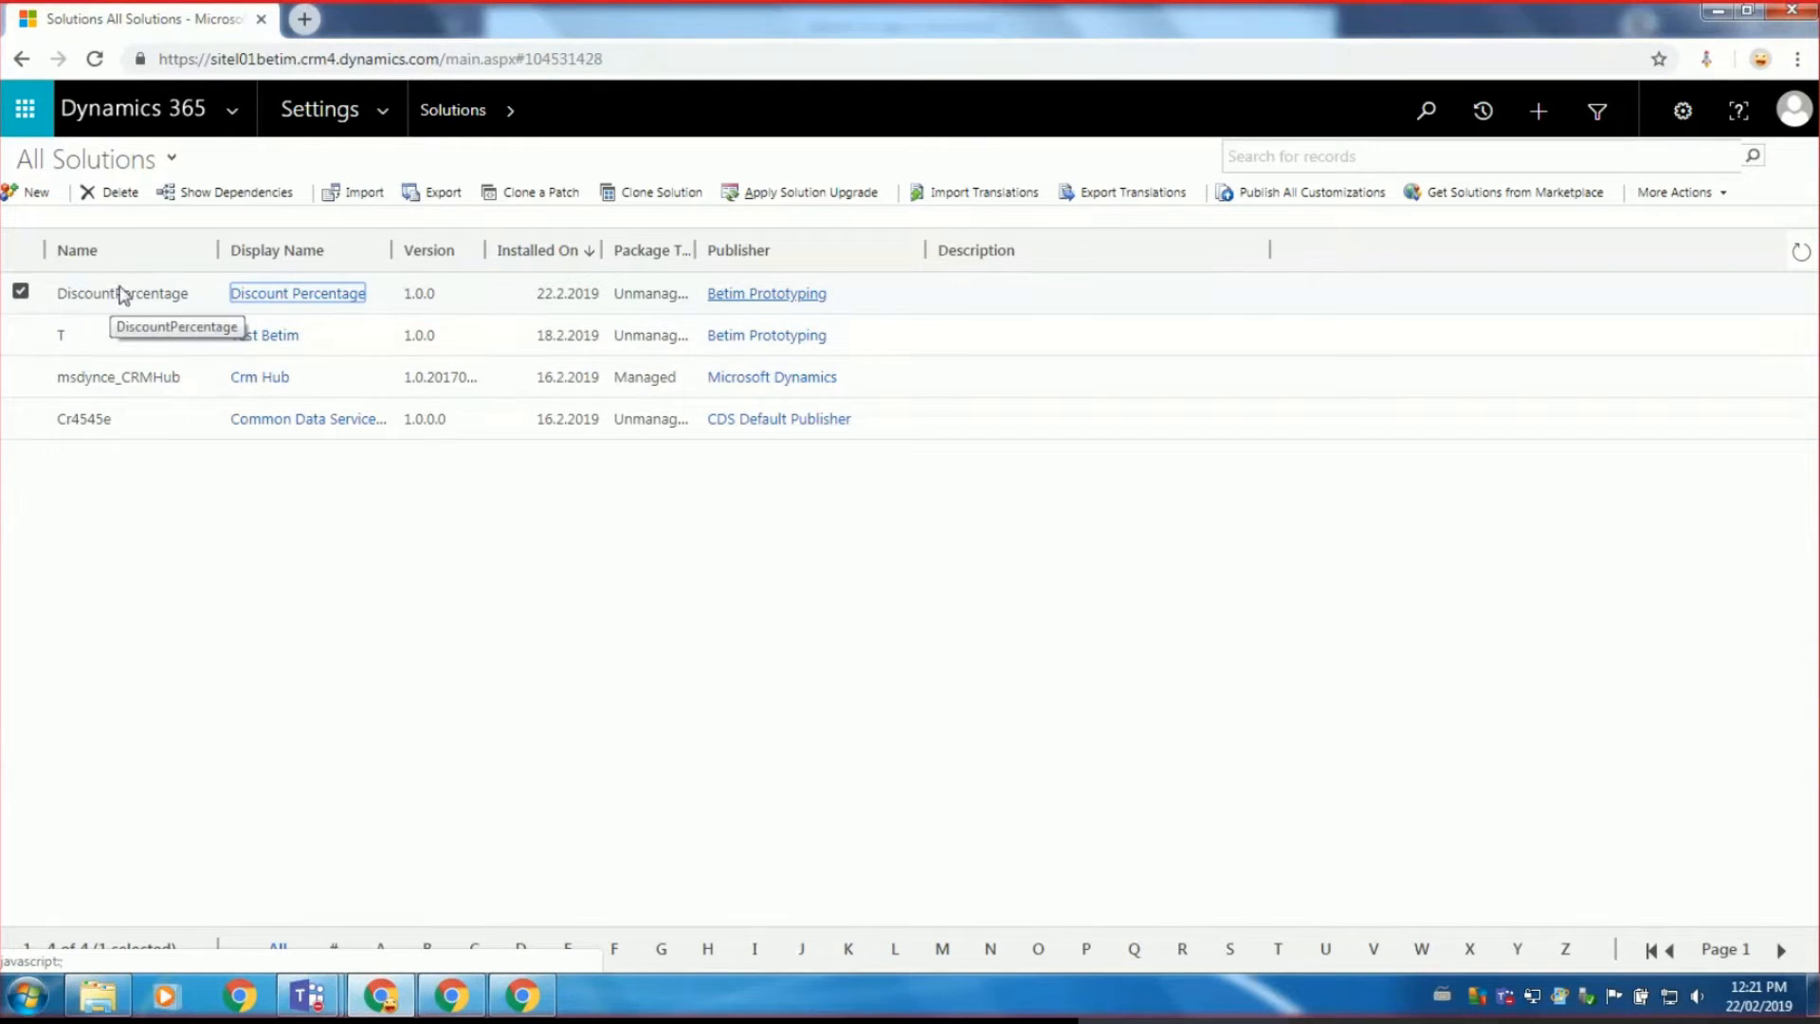
left_click(432, 194)
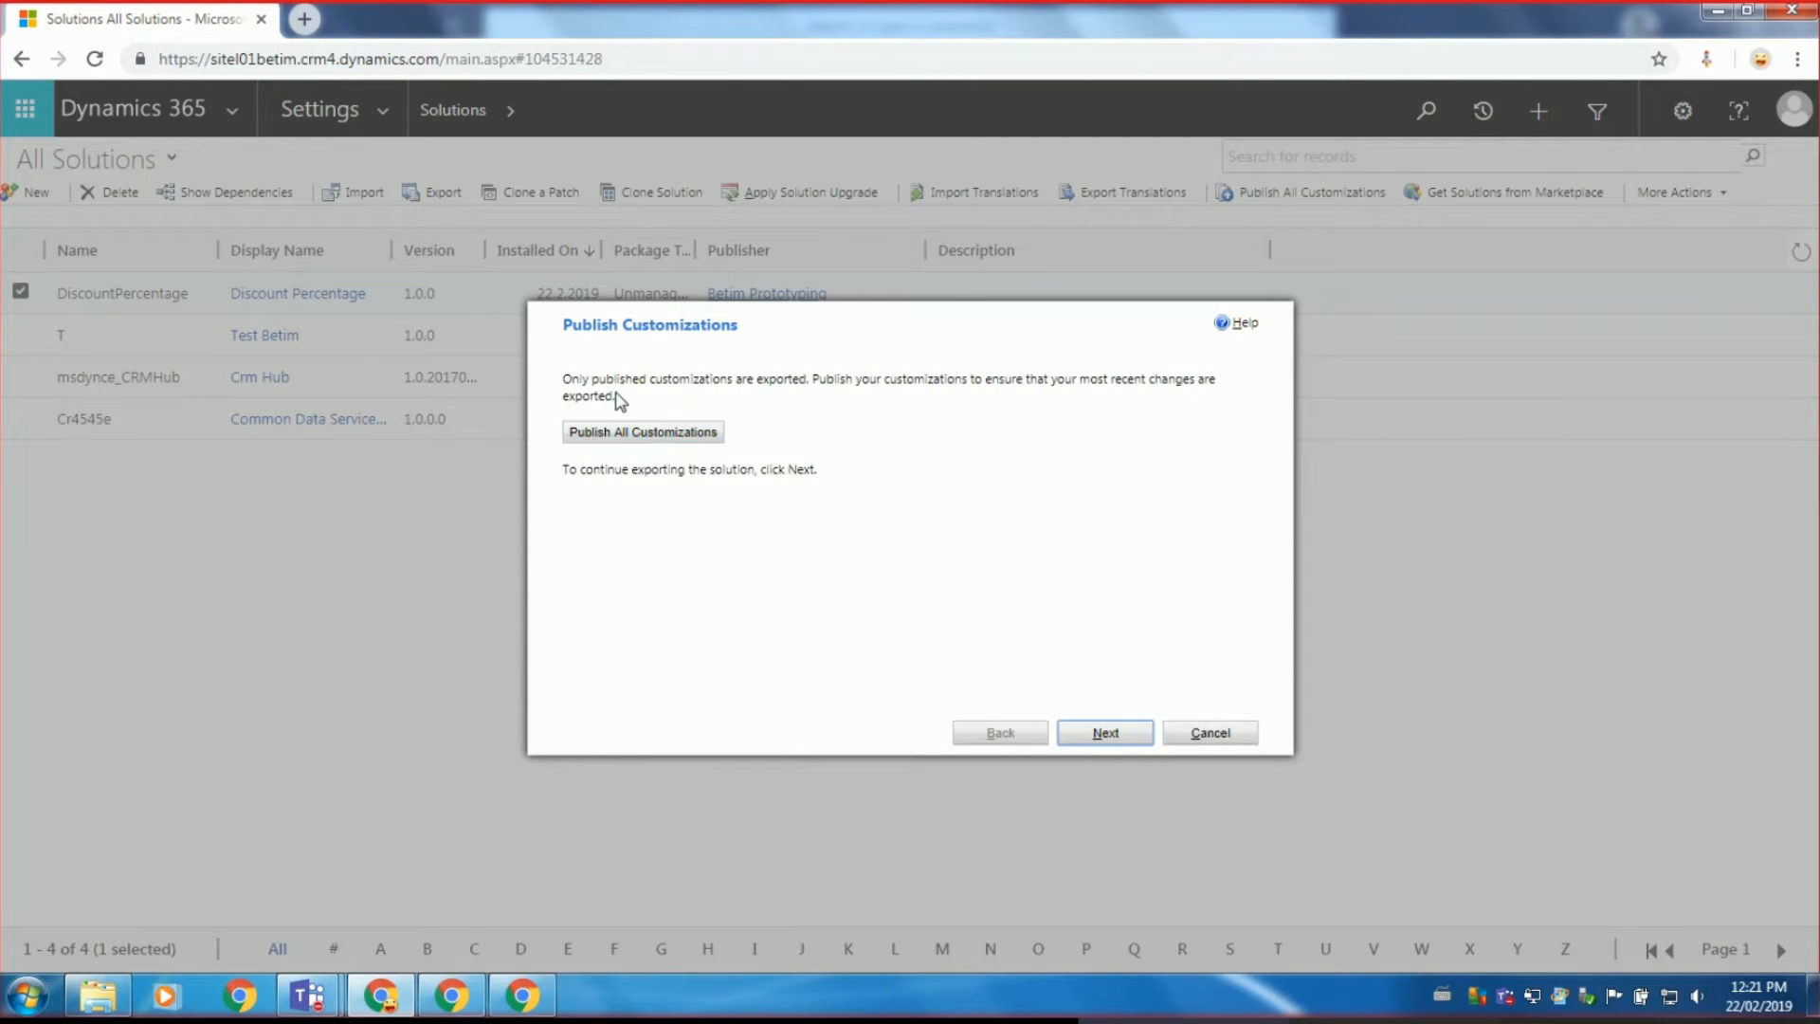
left_click_drag(597, 379, 819, 385)
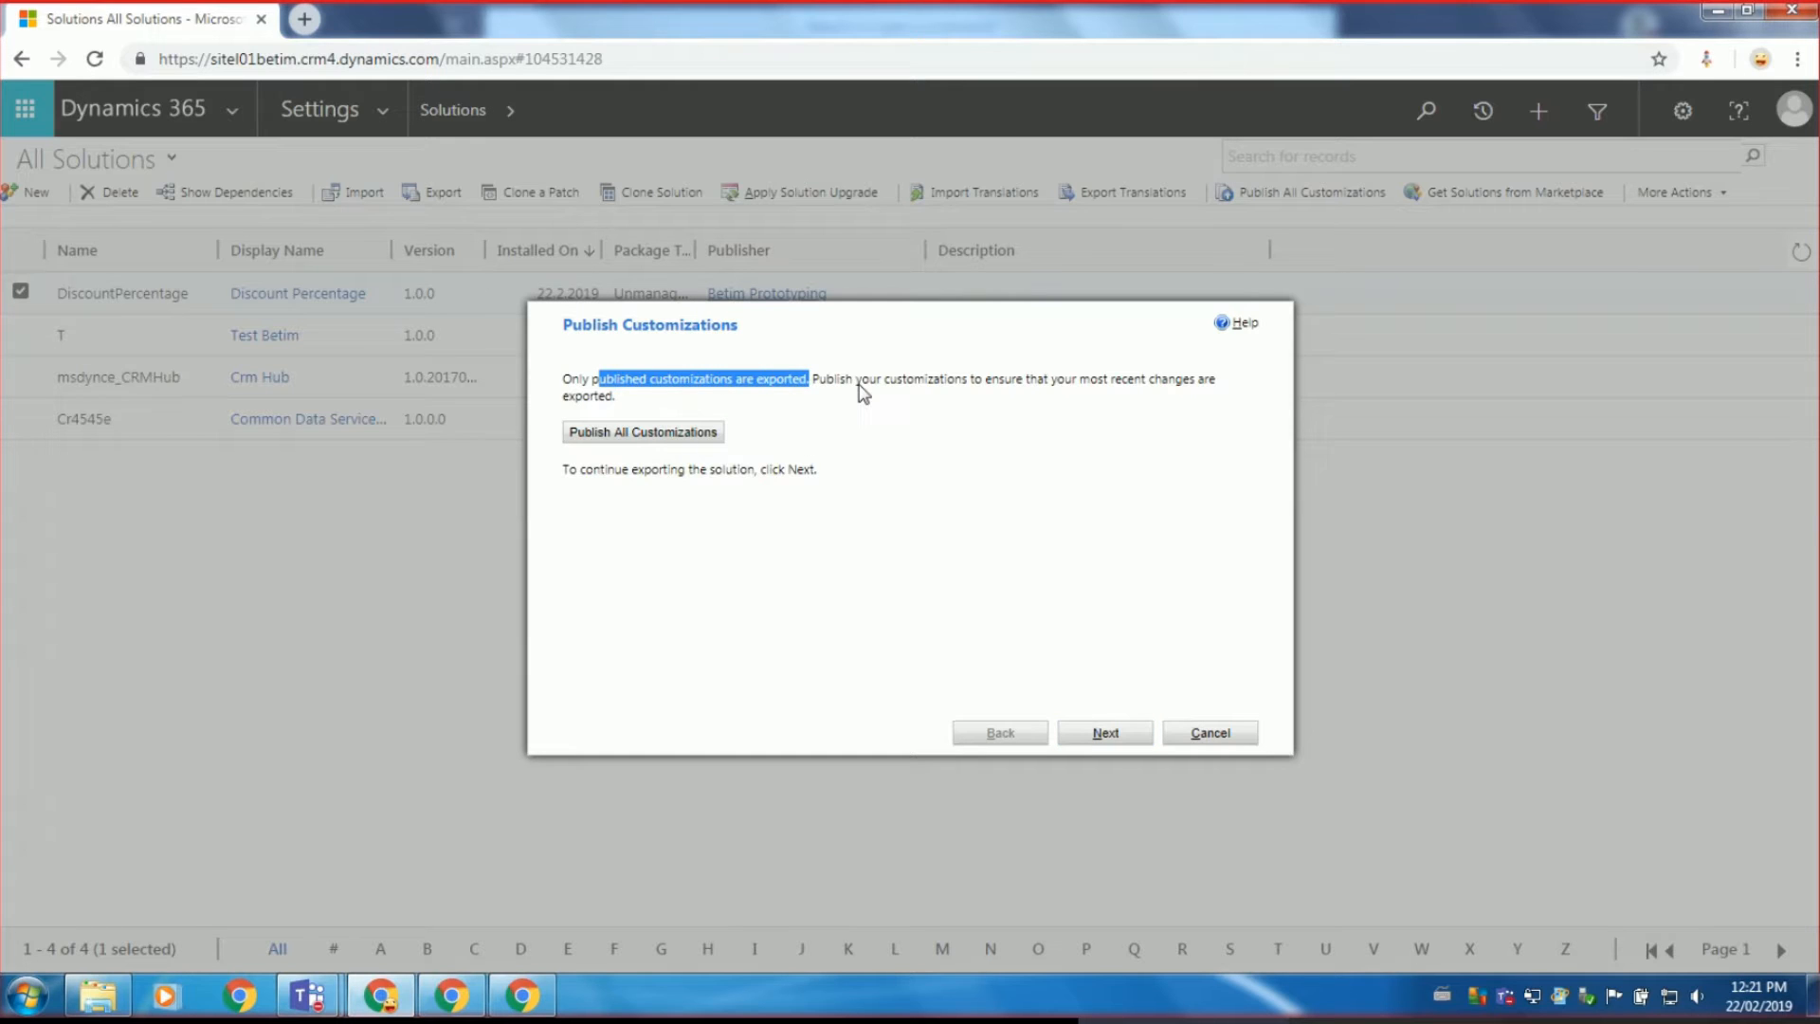
left_click(863, 392)
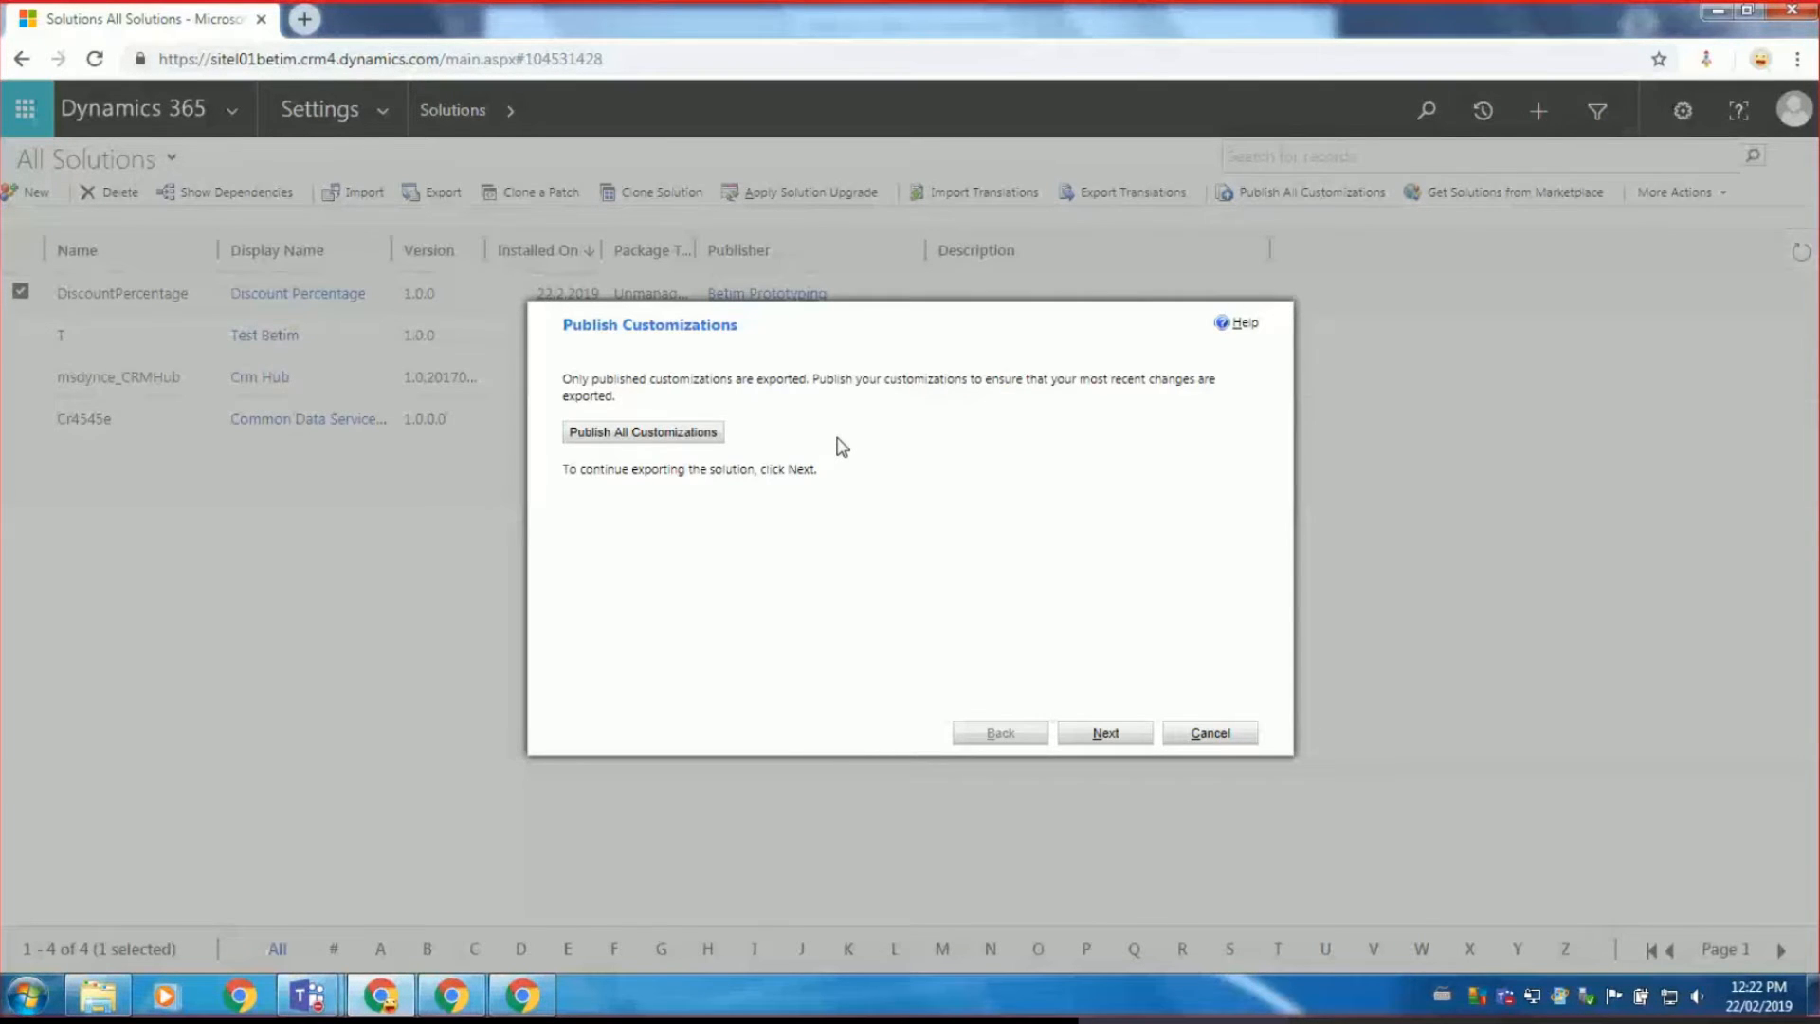
left_click(698, 434)
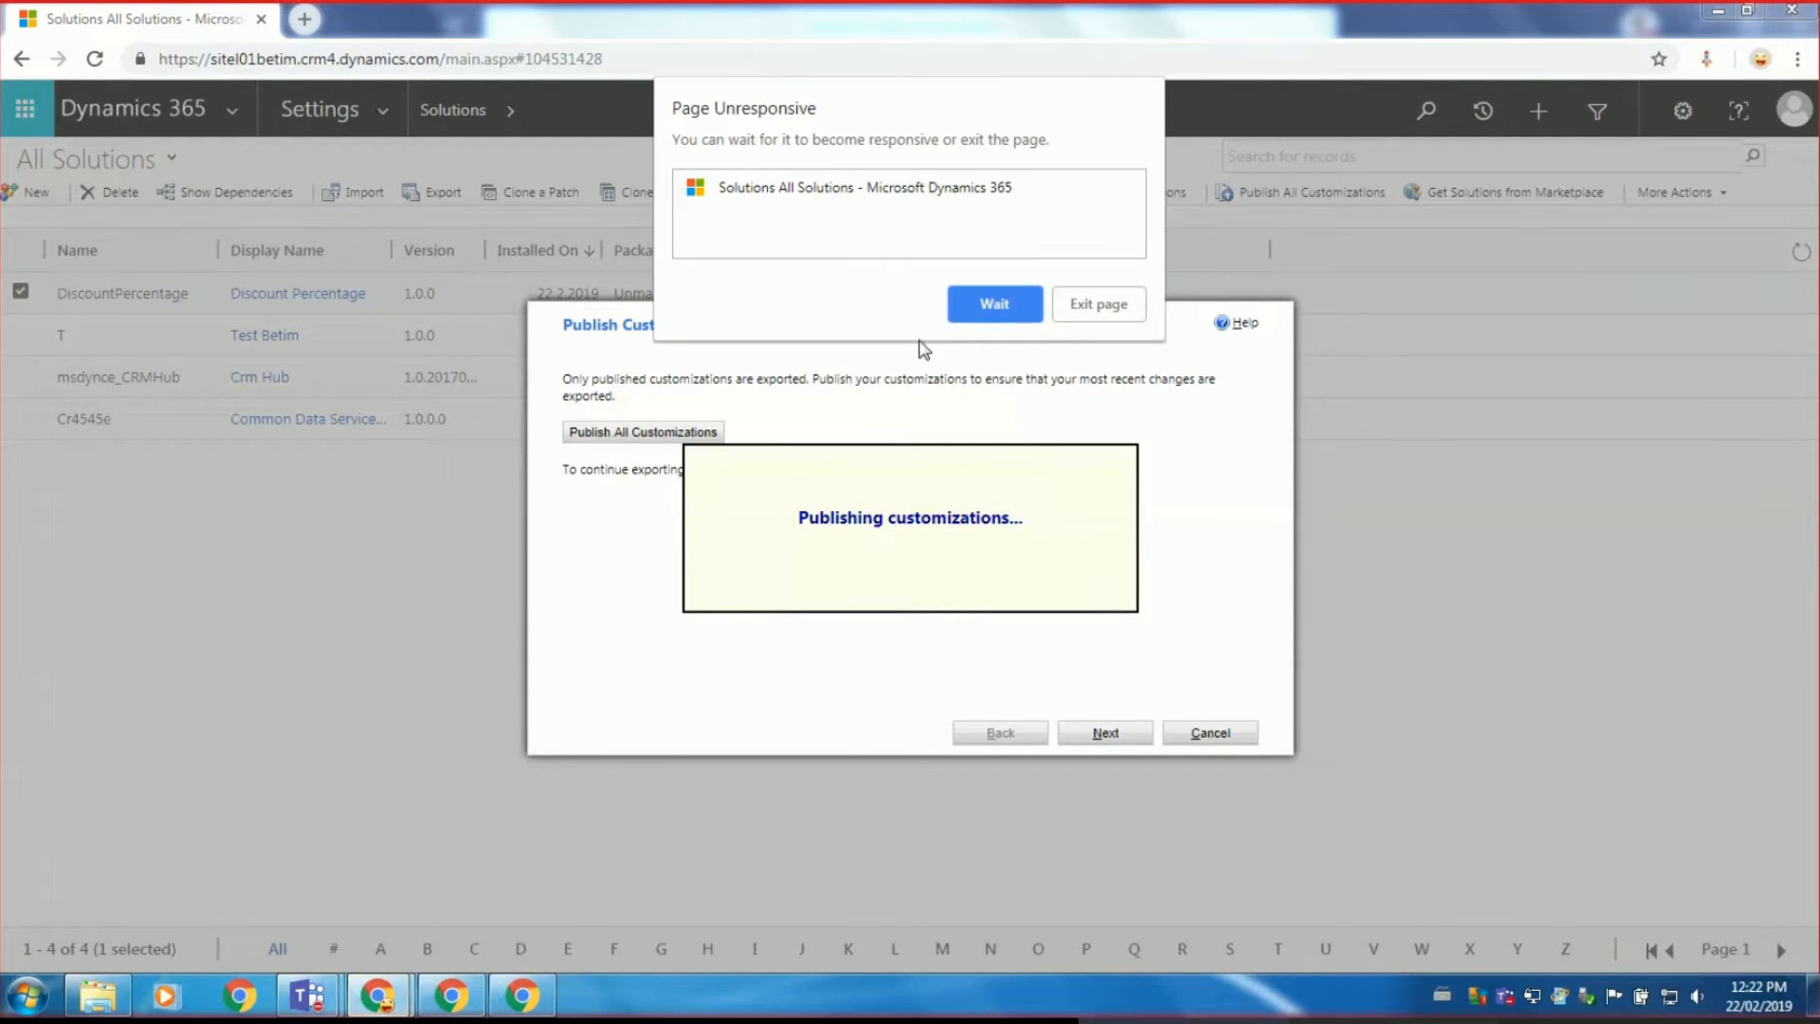
left_click(998, 306)
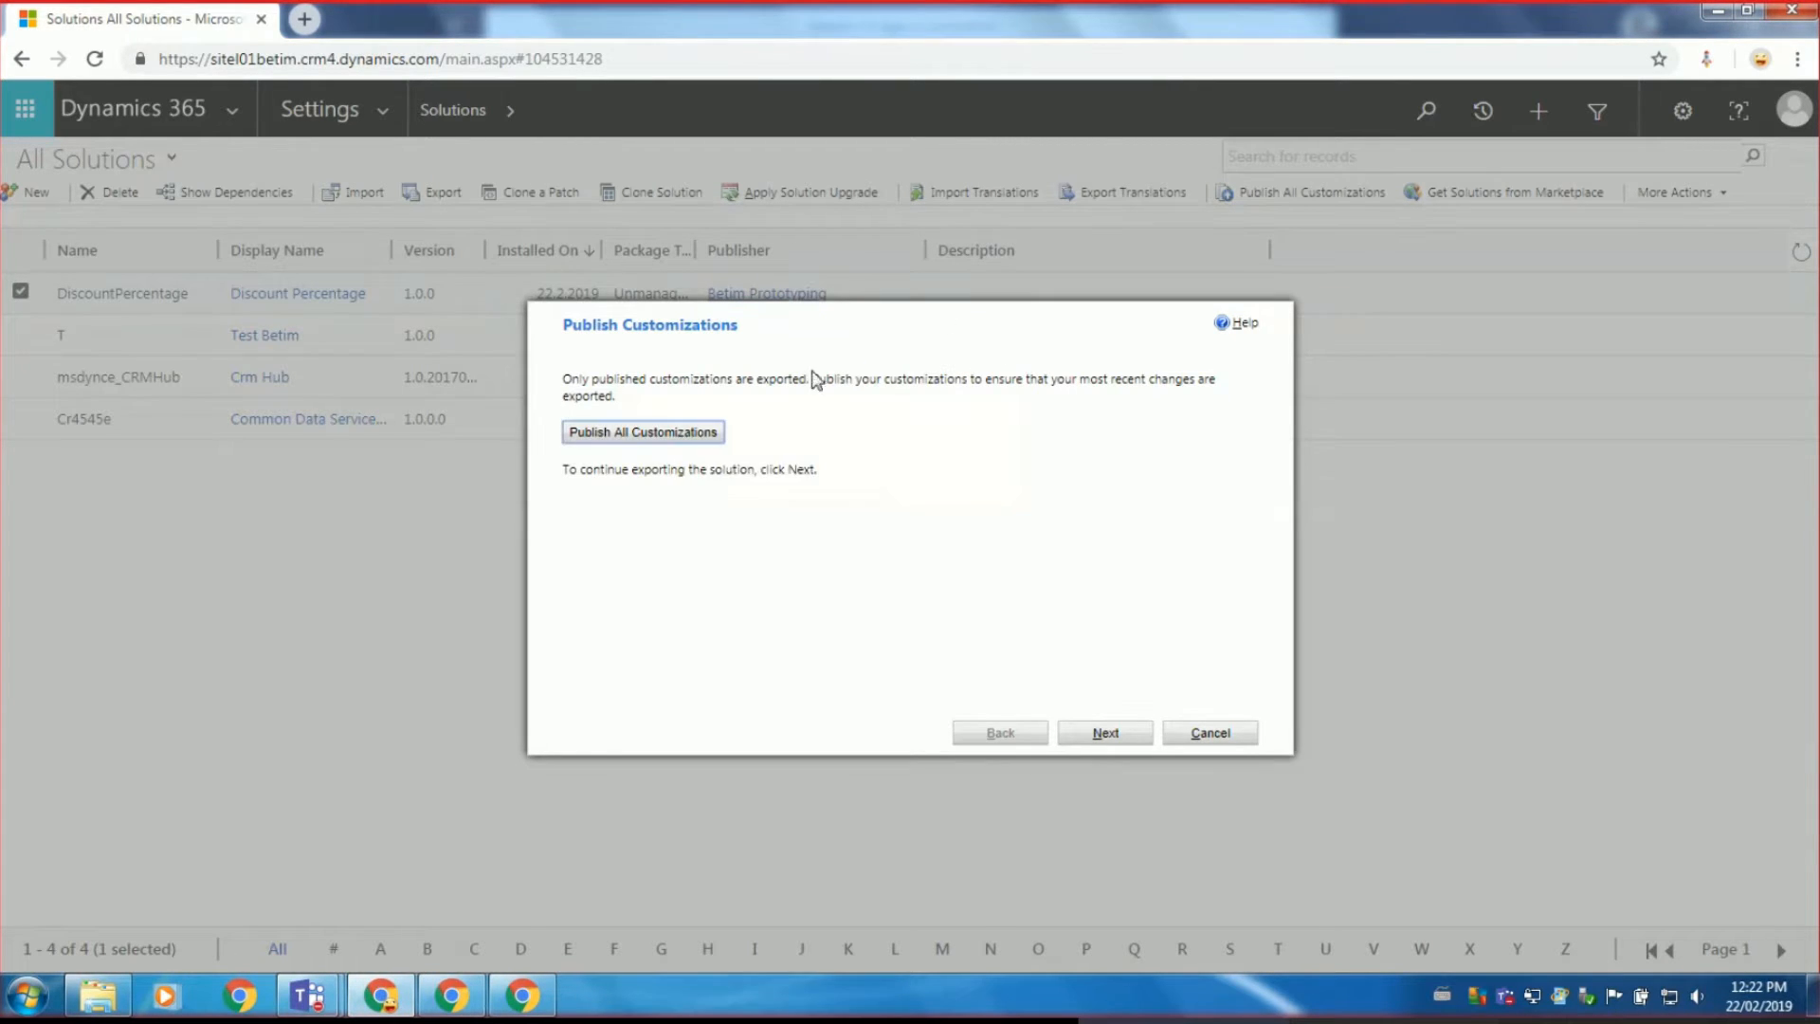
Continue the solution export without including any system settings.
left_click(1107, 735)
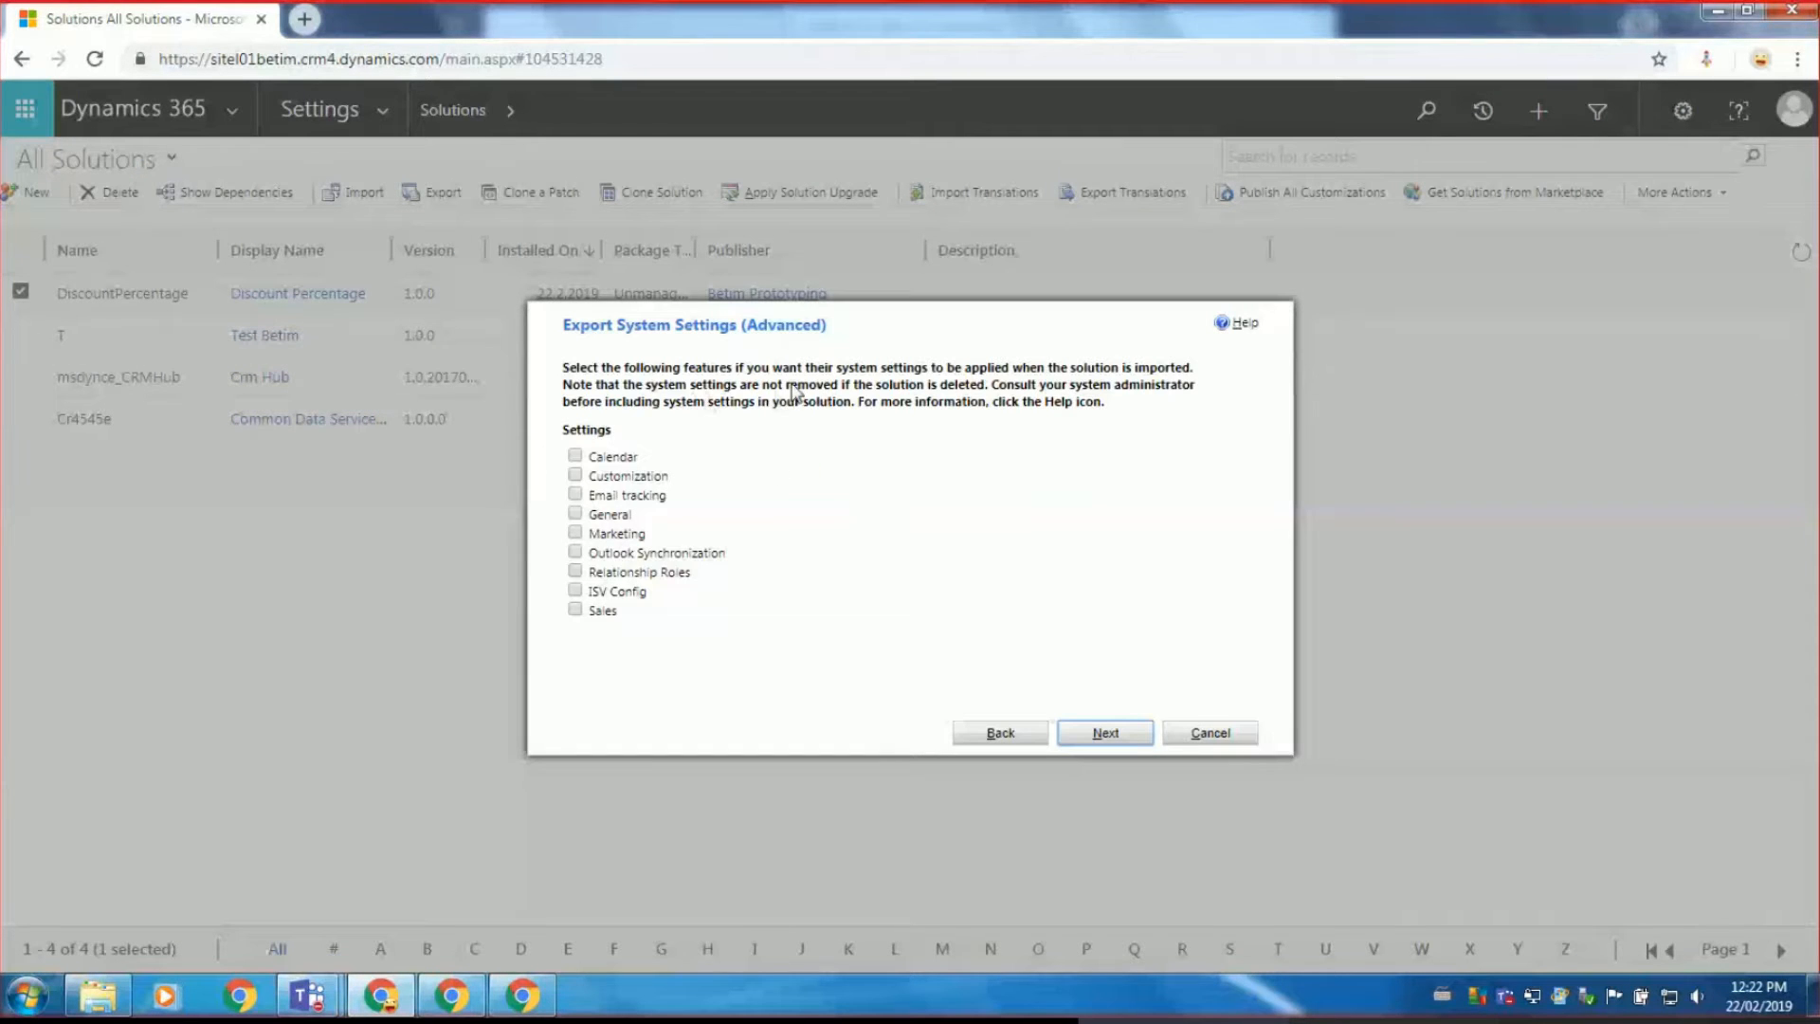
left_click_drag(756, 326, 830, 333)
left_click(794, 386)
left_click(1119, 735)
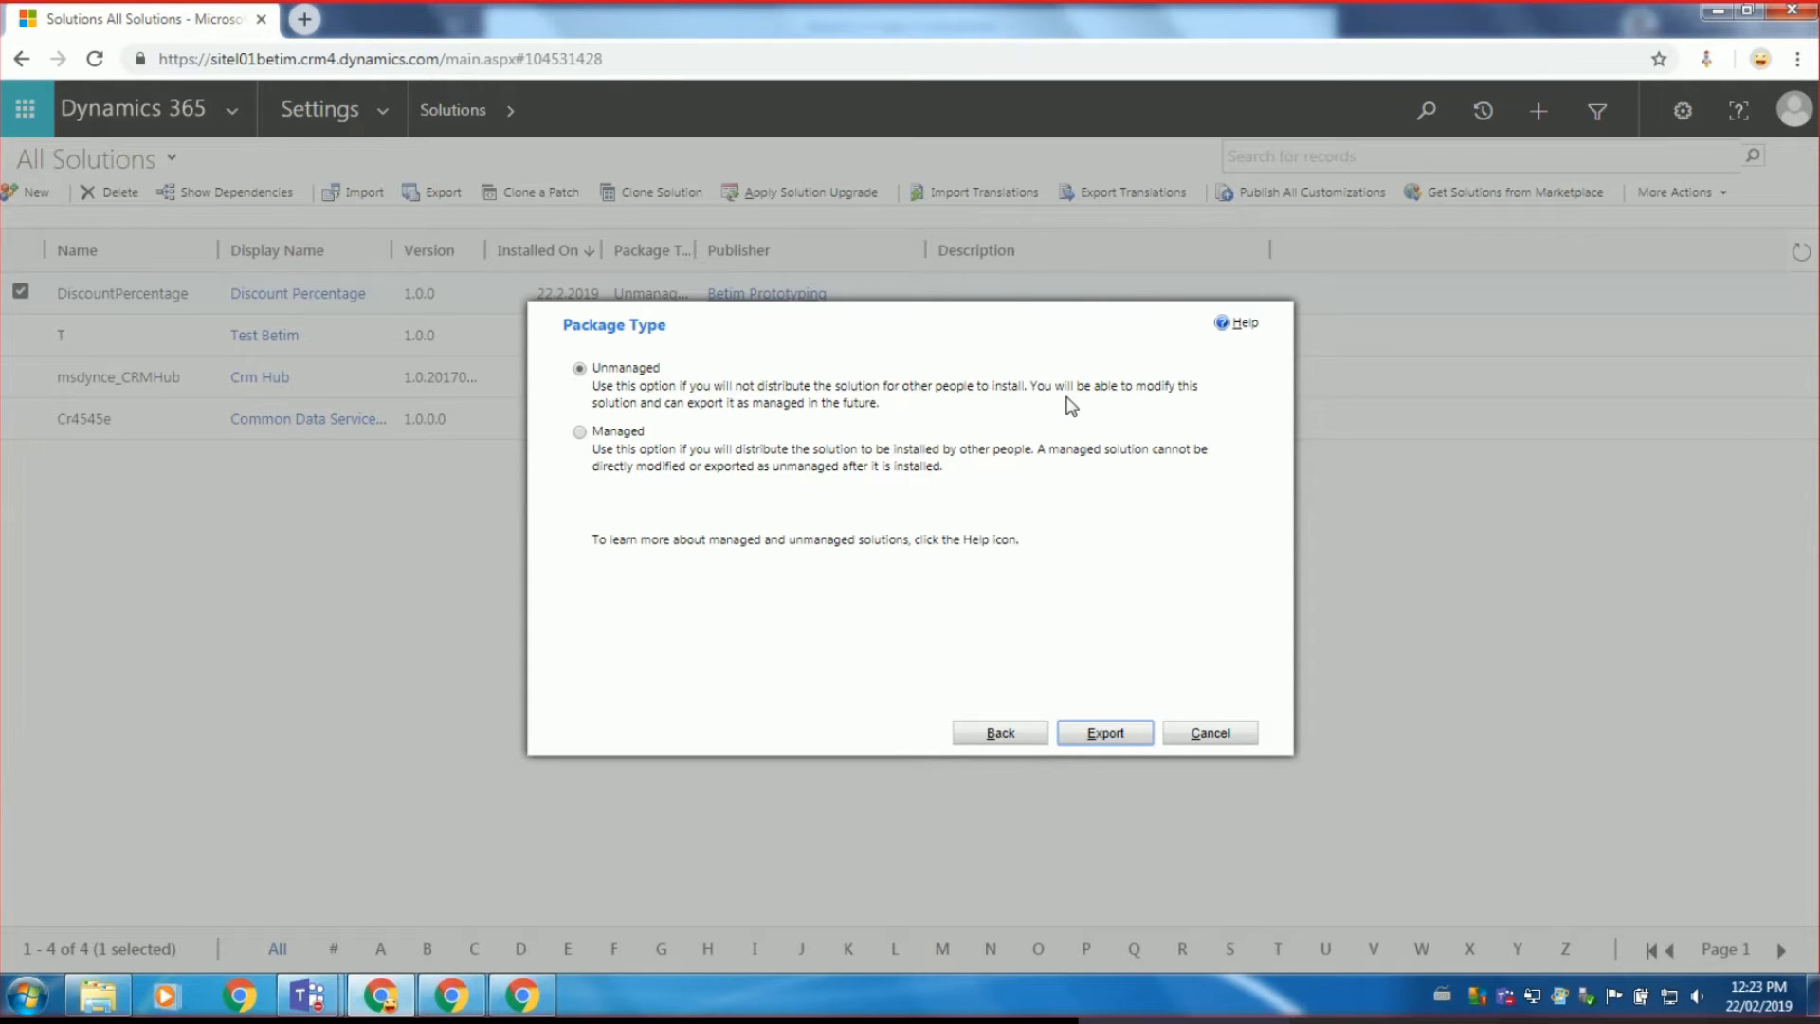
Review the package type descriptions and export the solution as Managed.
left_click_drag(1030, 386, 1204, 398)
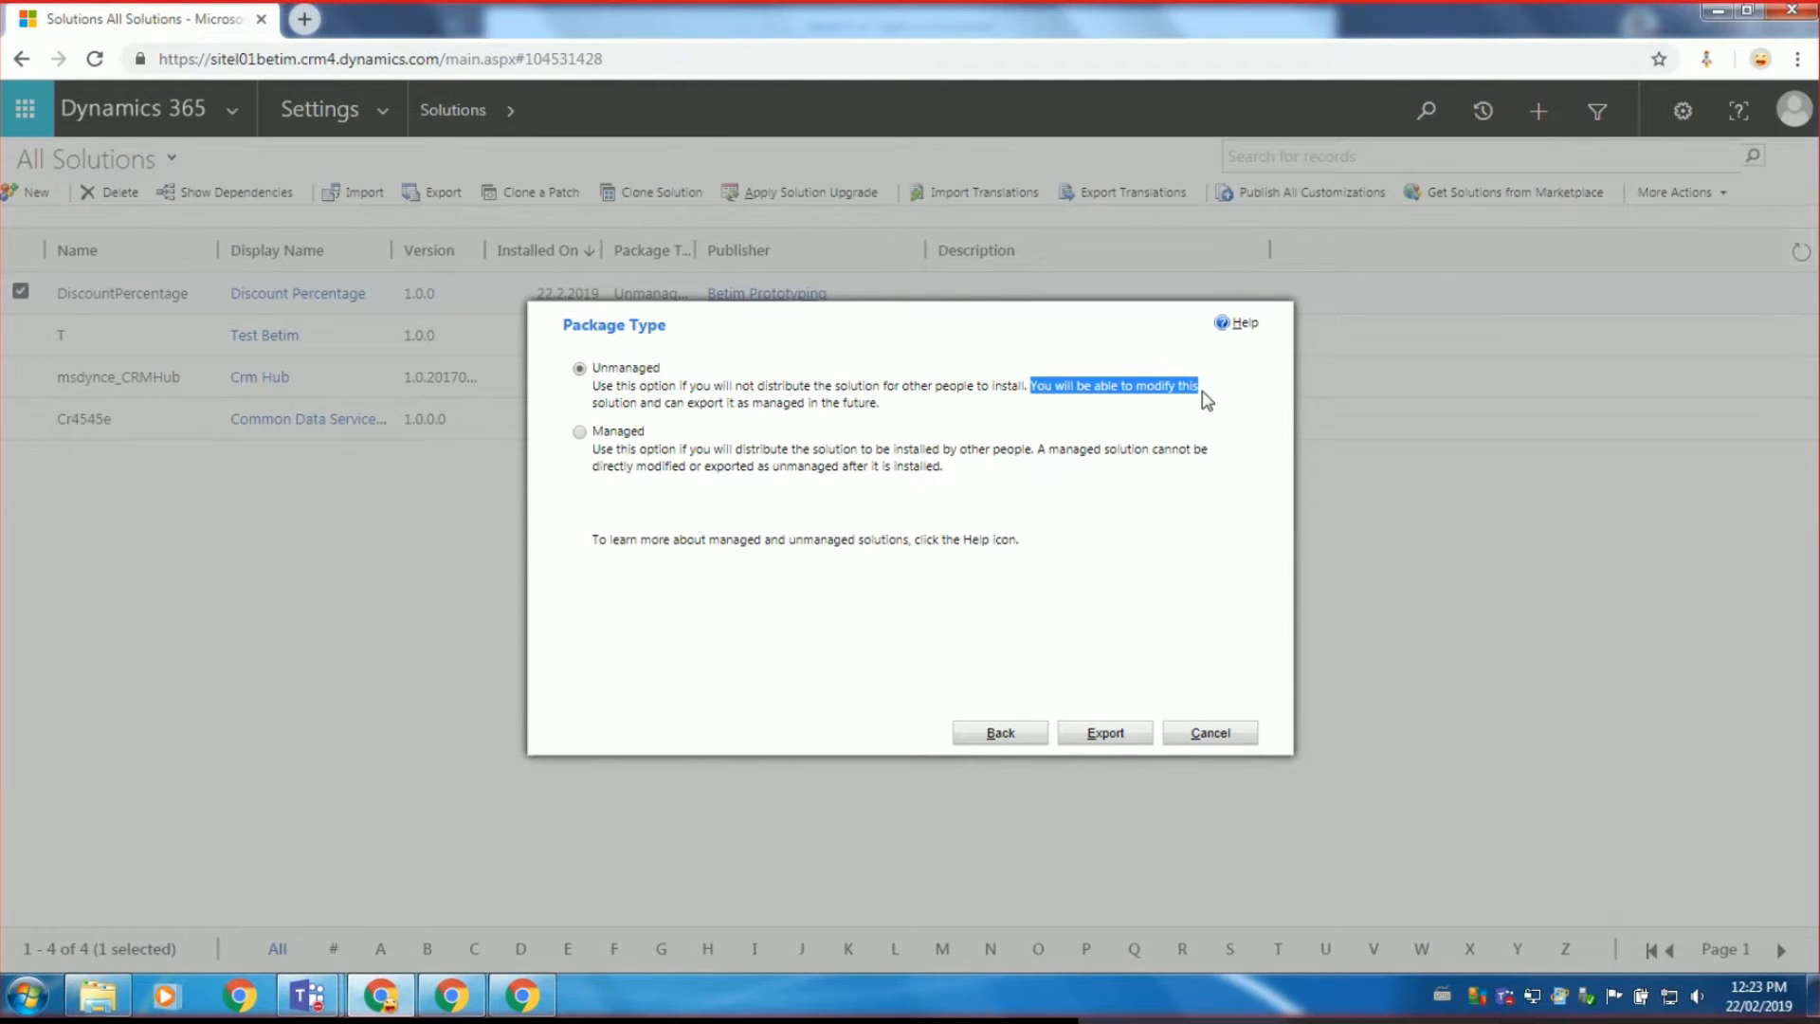
left_click(1048, 459)
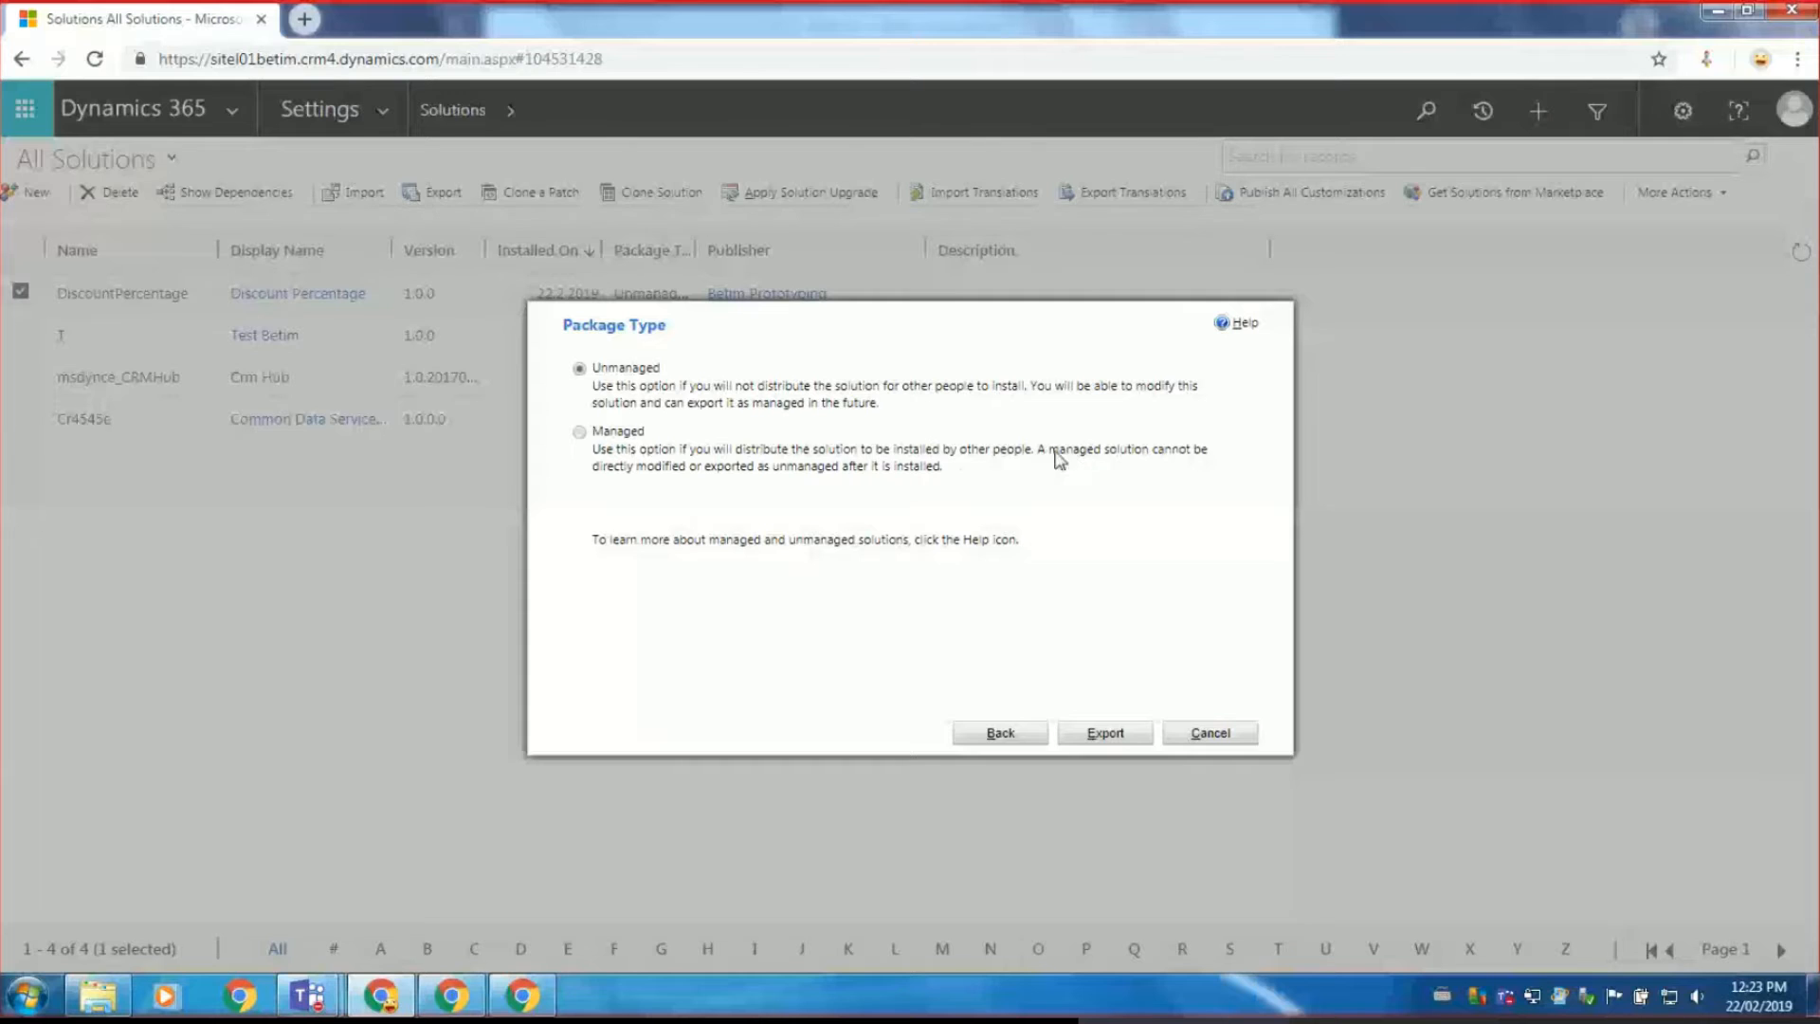
left_click_drag(1047, 452, 1242, 461)
left_click(1132, 455)
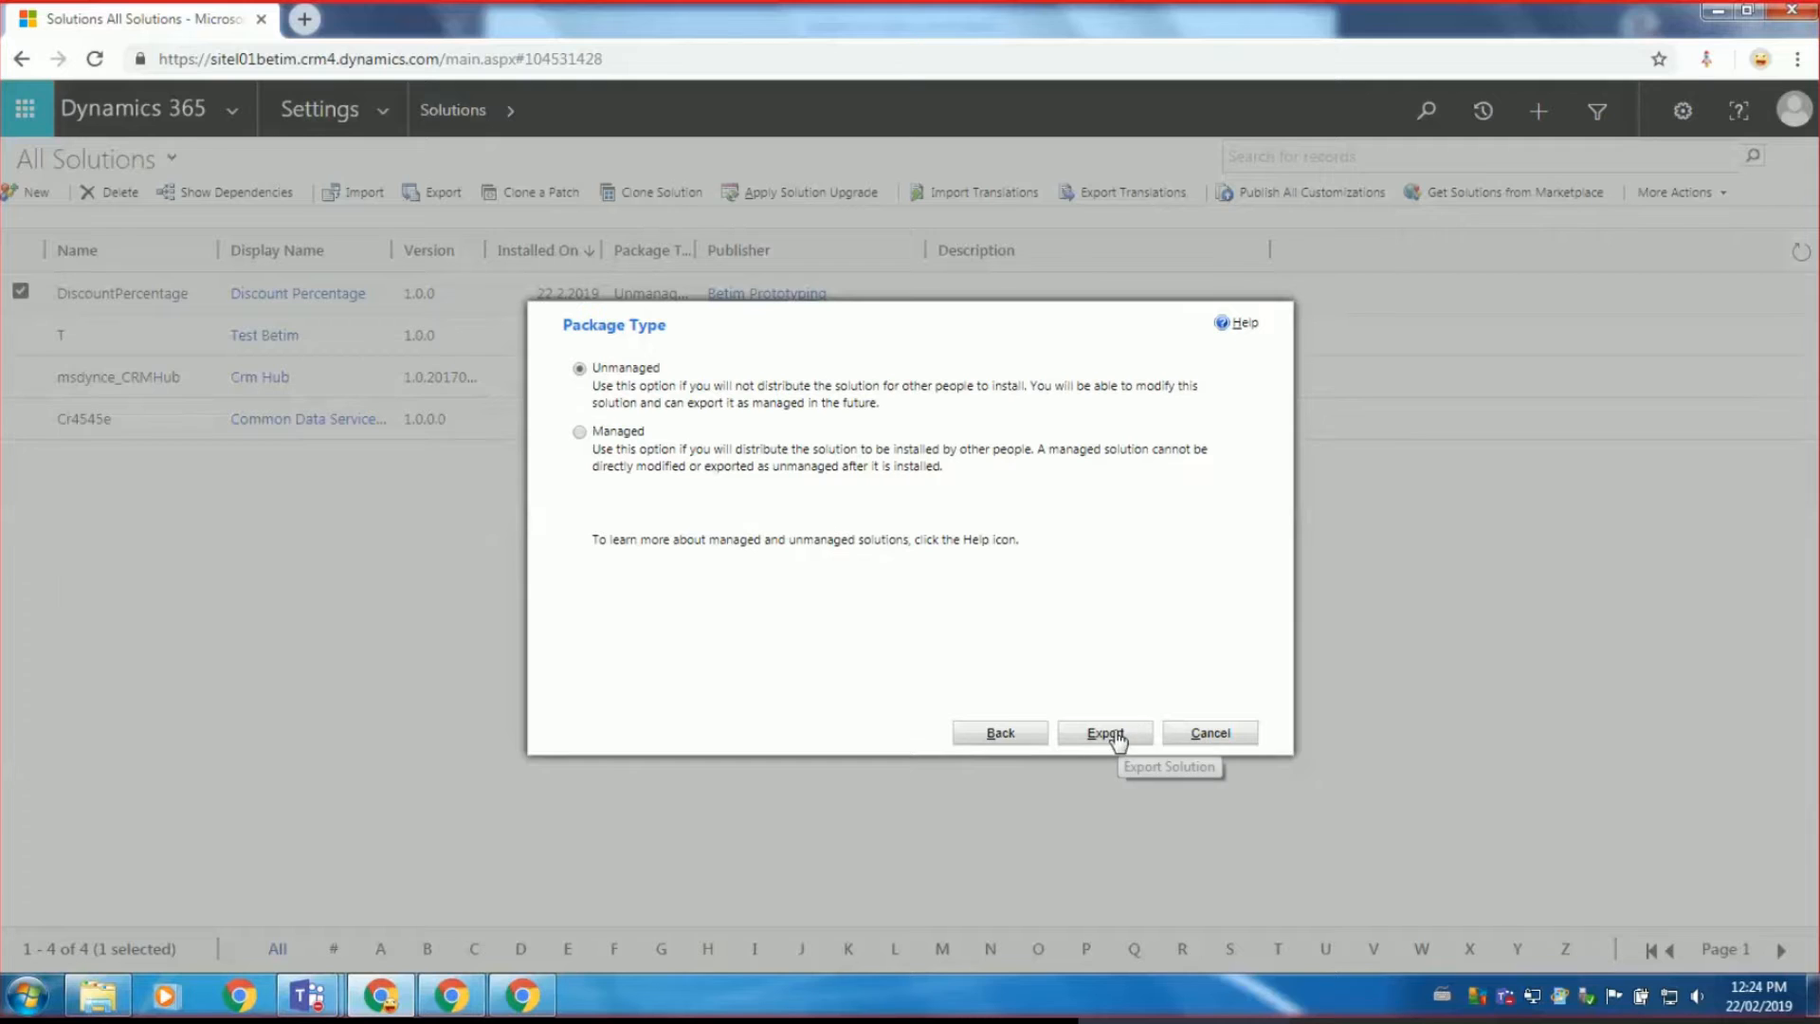
left_click(617, 432)
left_click(1117, 735)
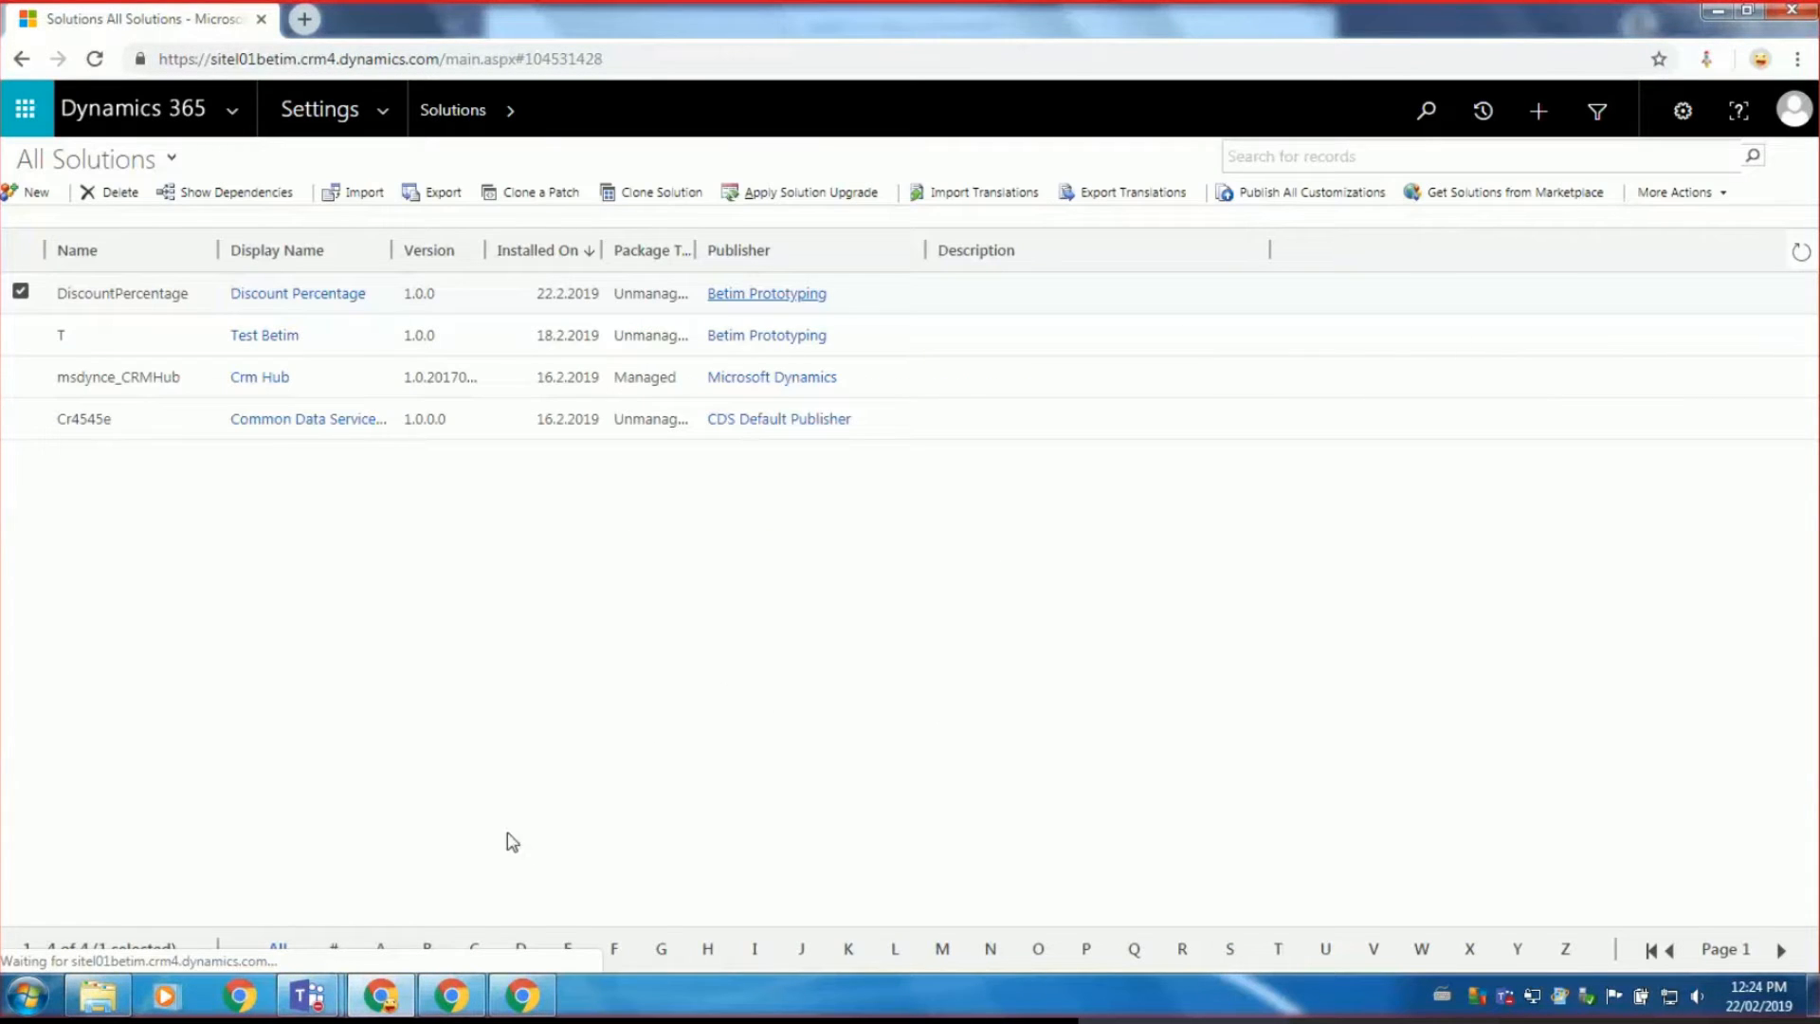
Check the Exporting/Importing Solutions outline in the Teams training wiki and return to the first environment's solution list.
mouse_move(306, 1007)
left_click(179, 861)
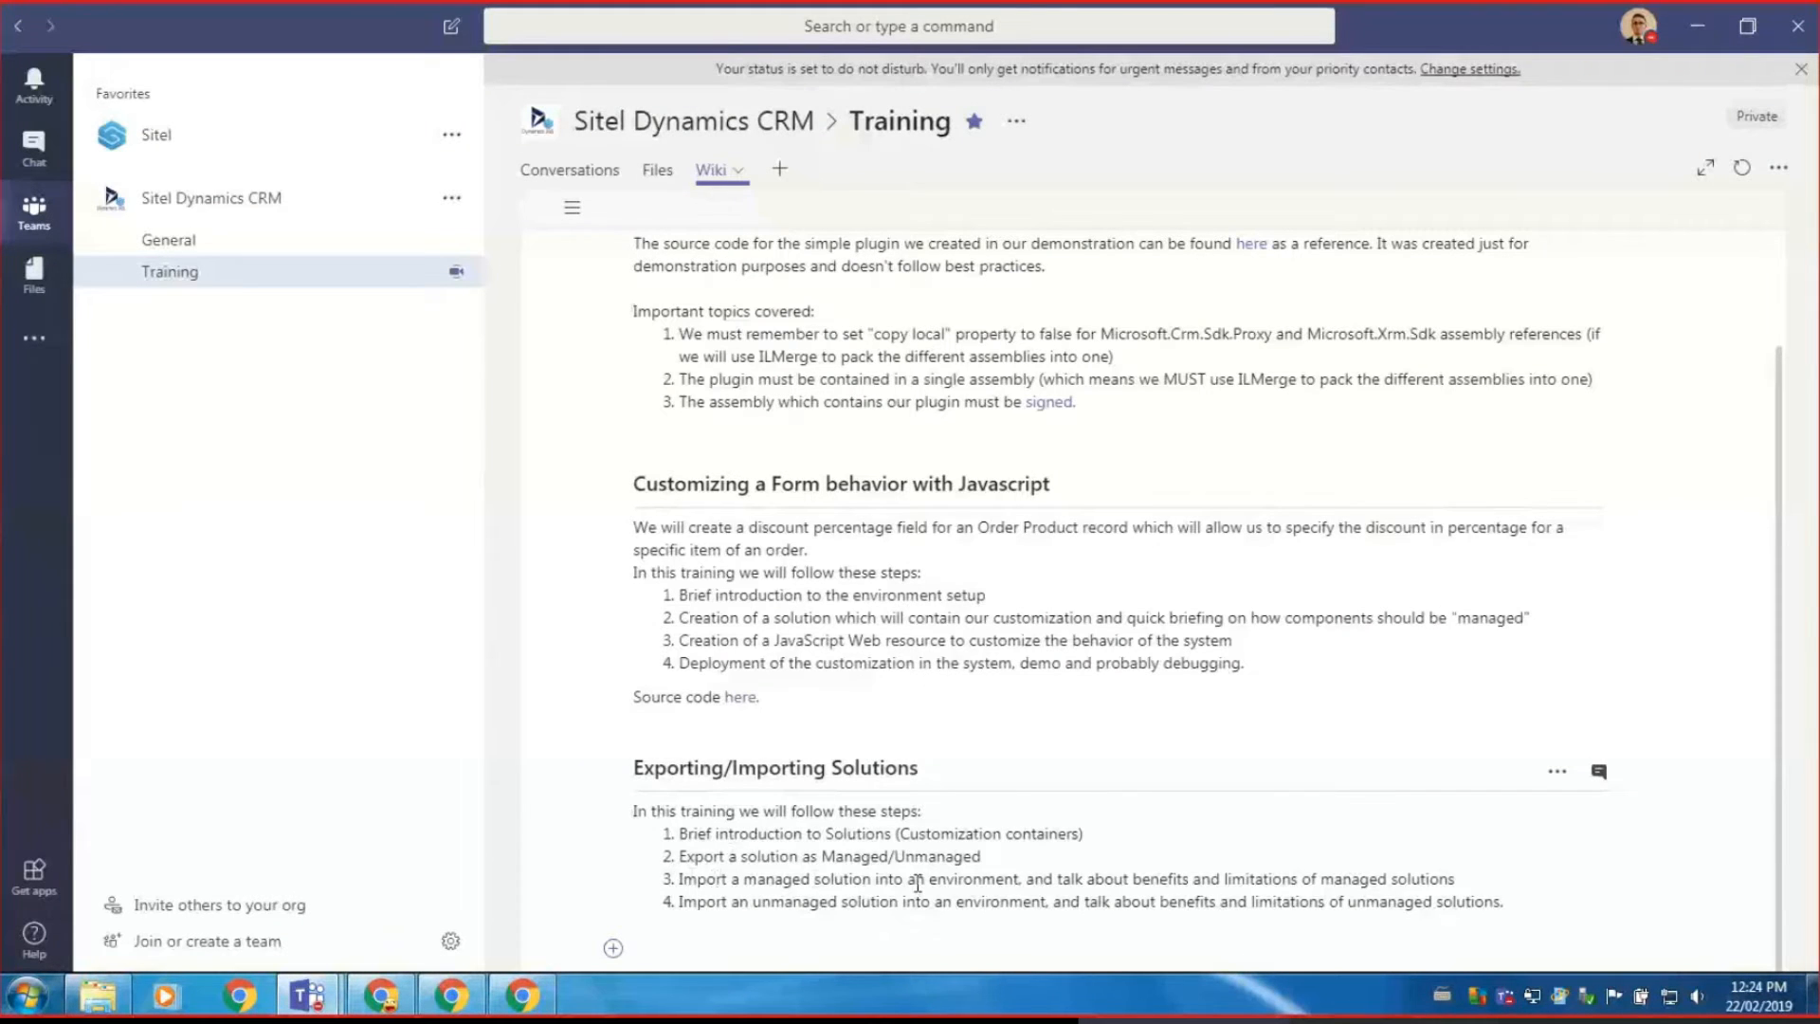
left_click(387, 1007)
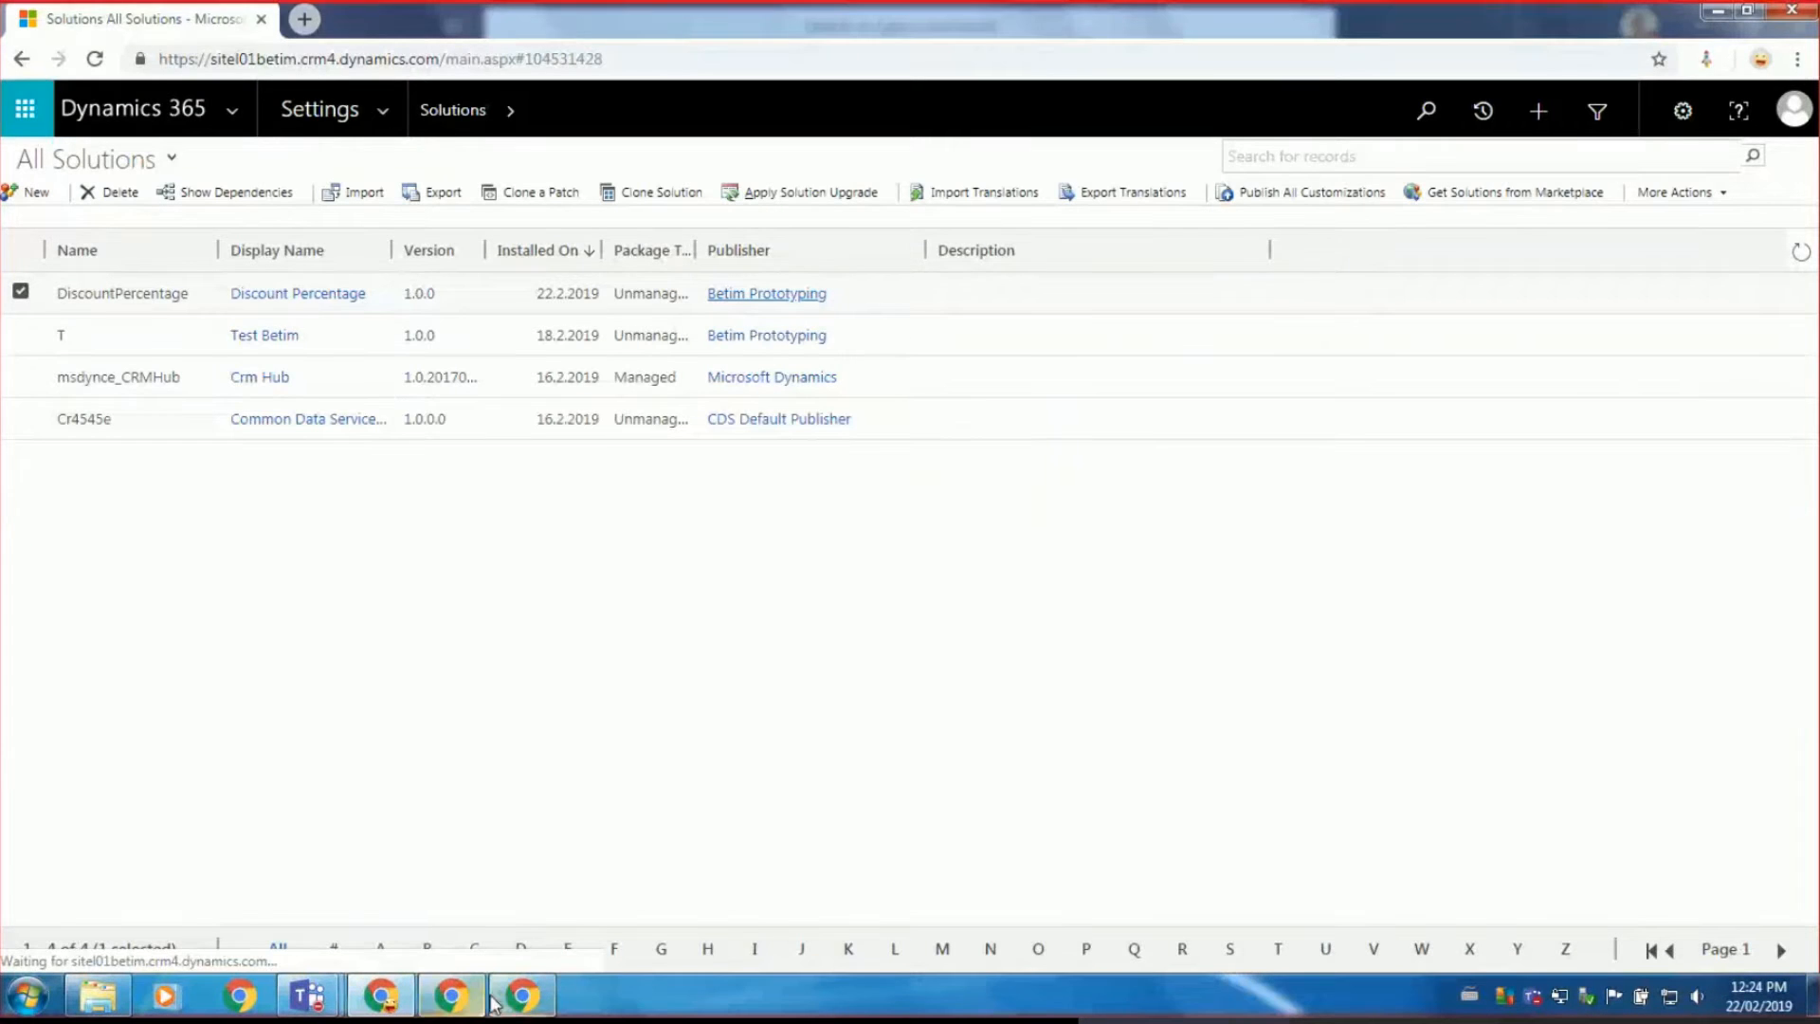
left_click(384, 1008)
left_click(384, 1008)
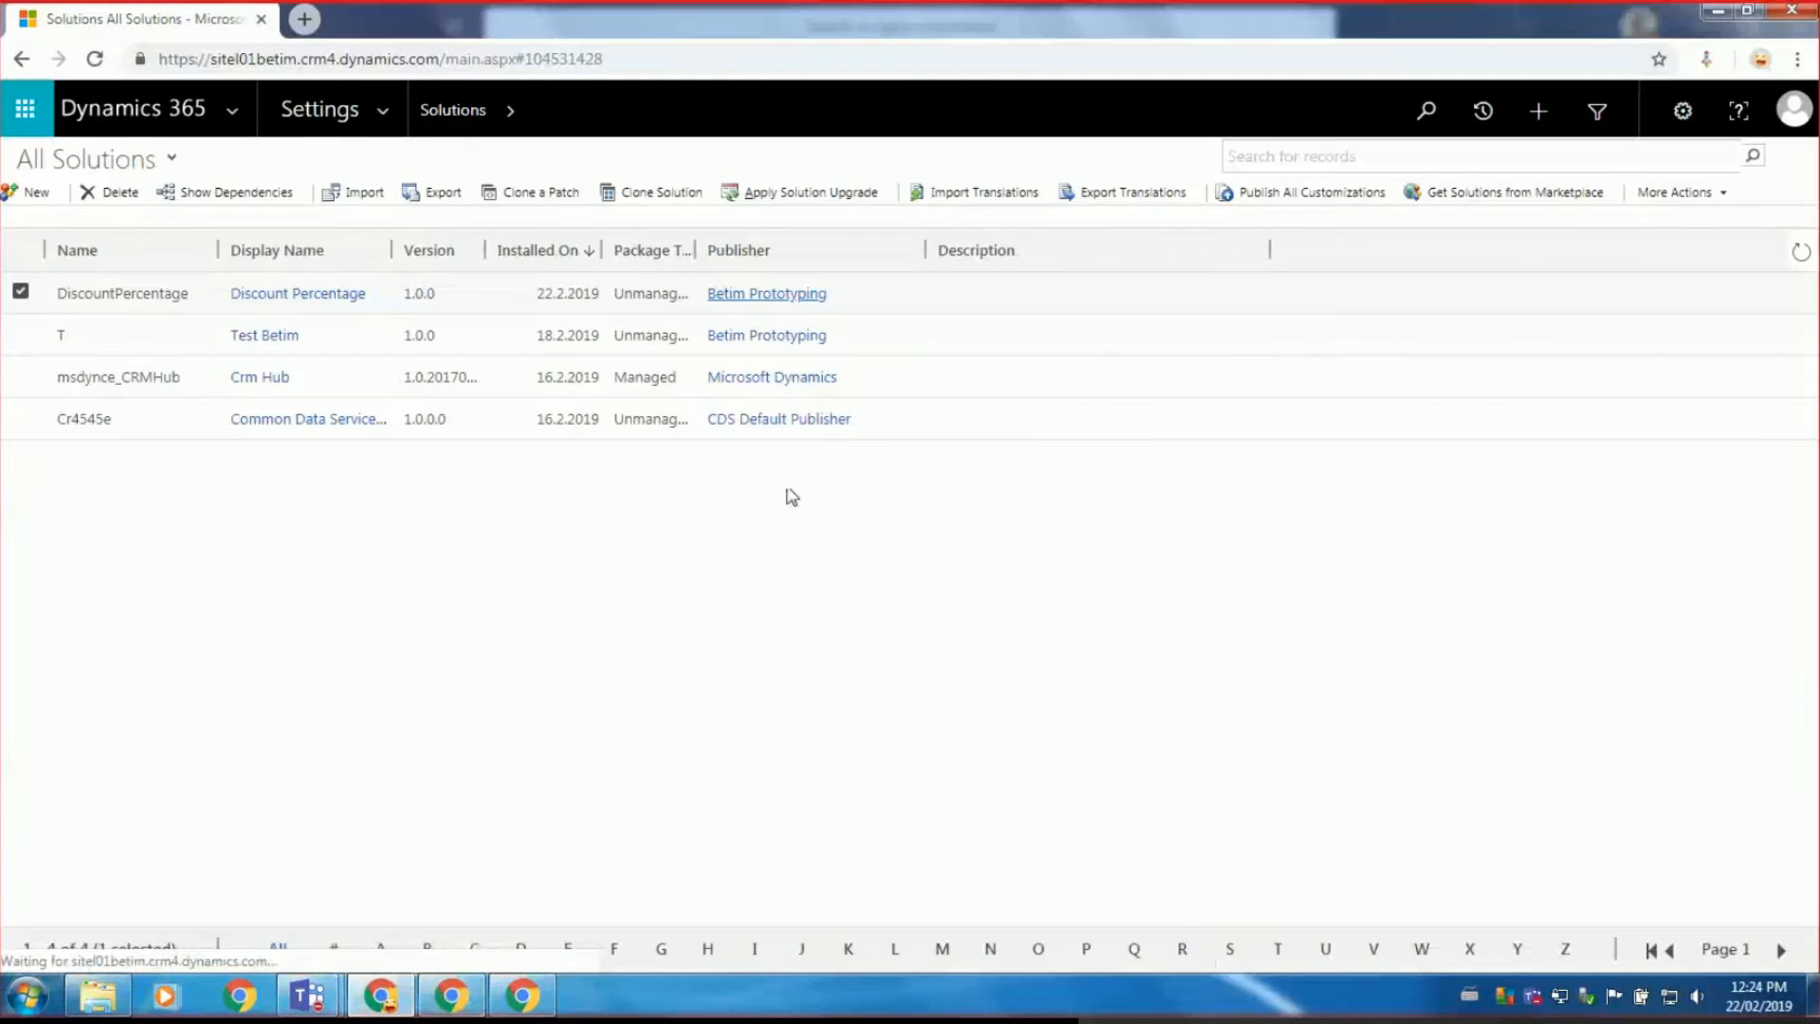
left_click(1721, 17)
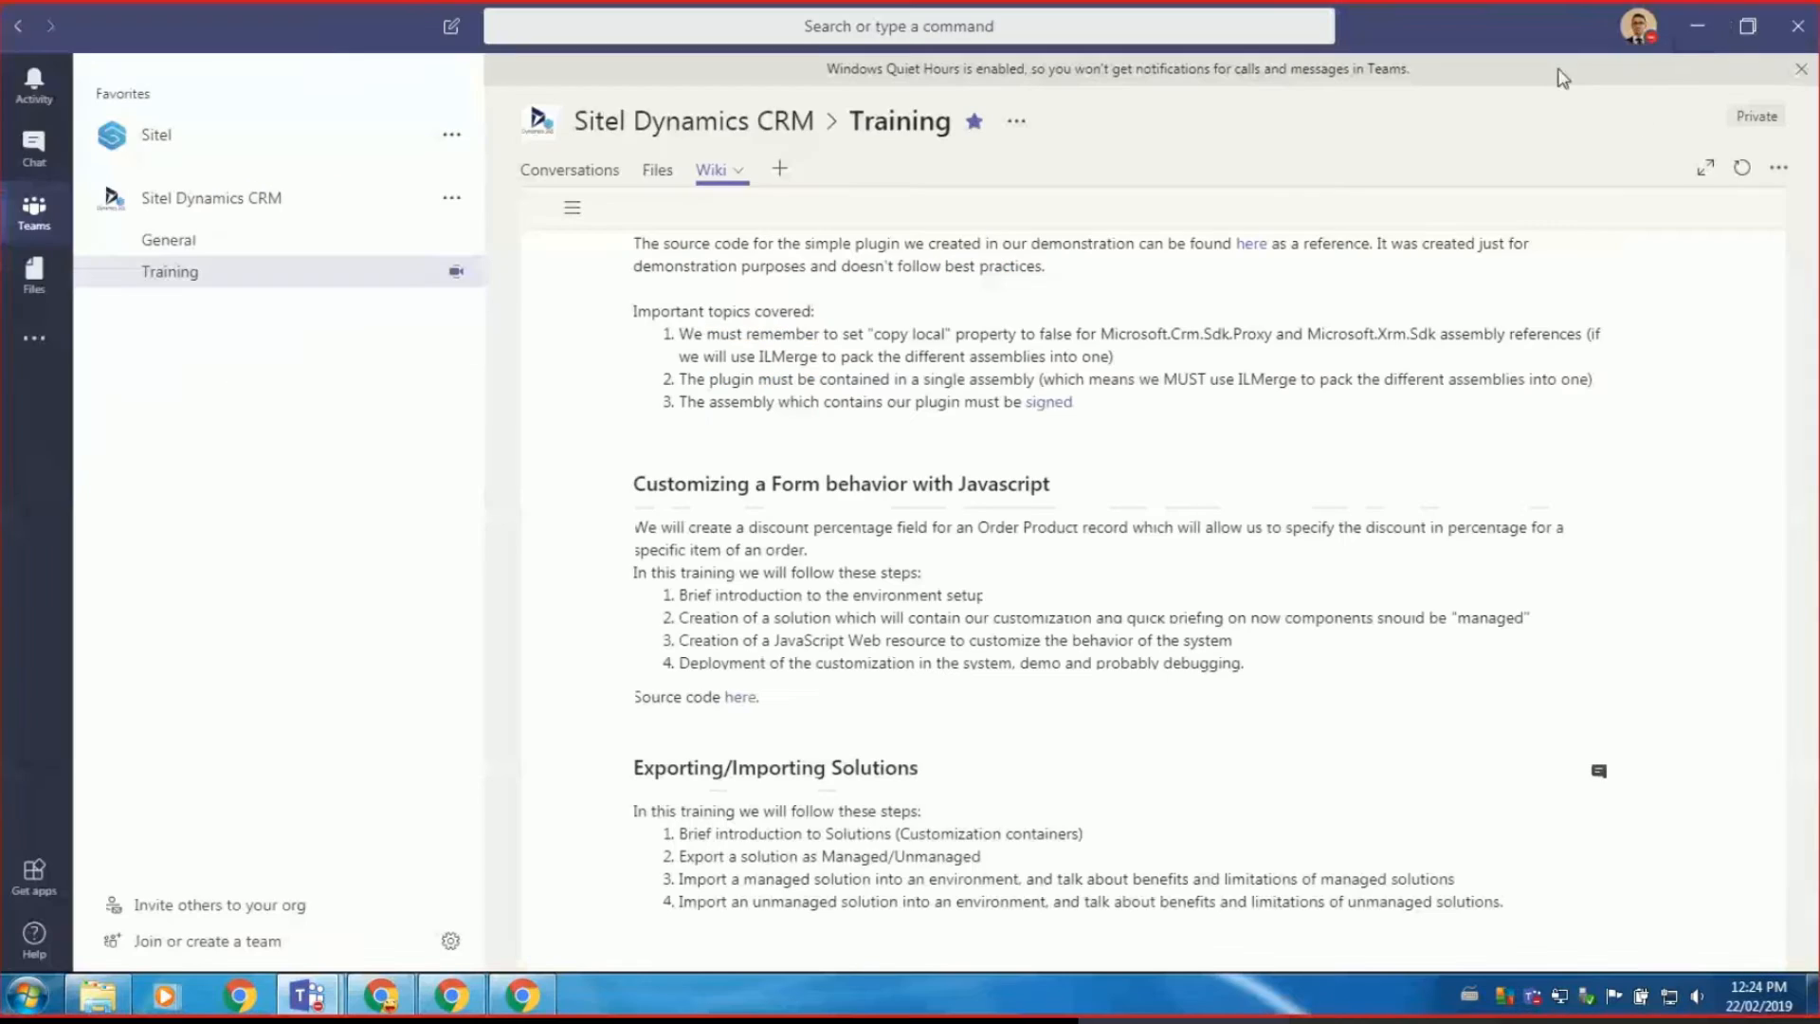
left_click(1721, 21)
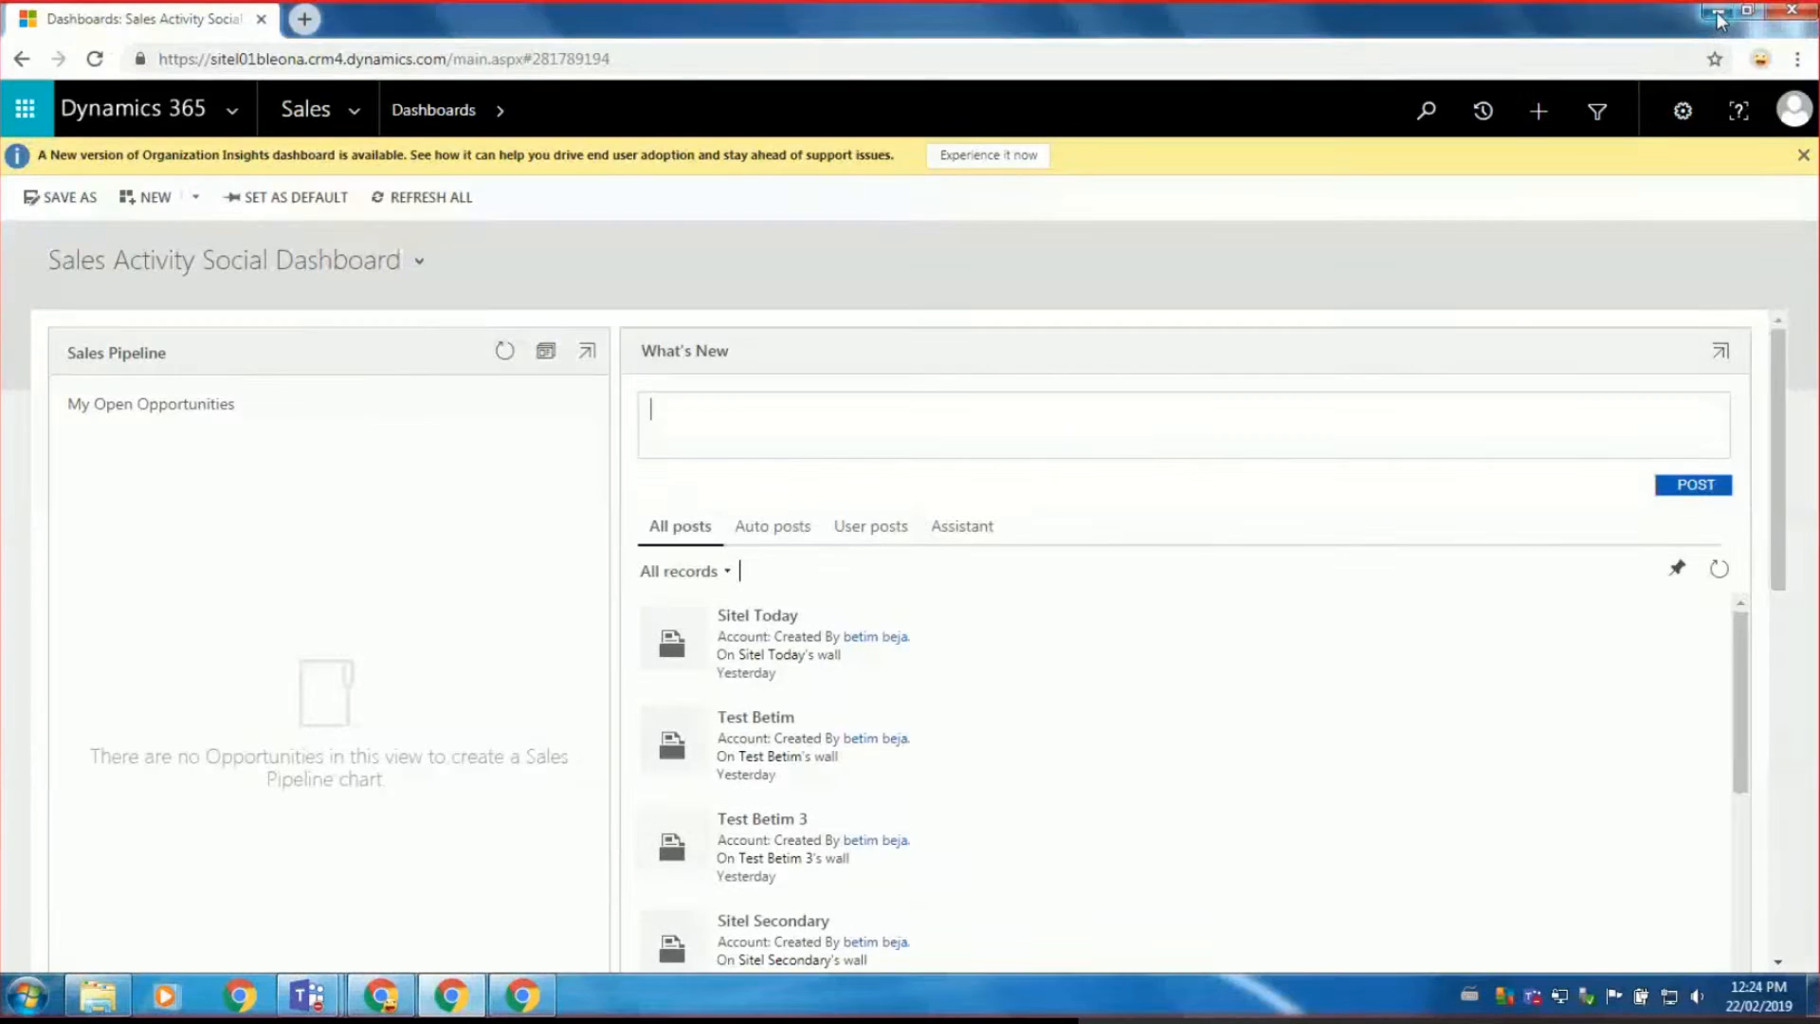
left_click(1718, 11)
left_click(391, 1001)
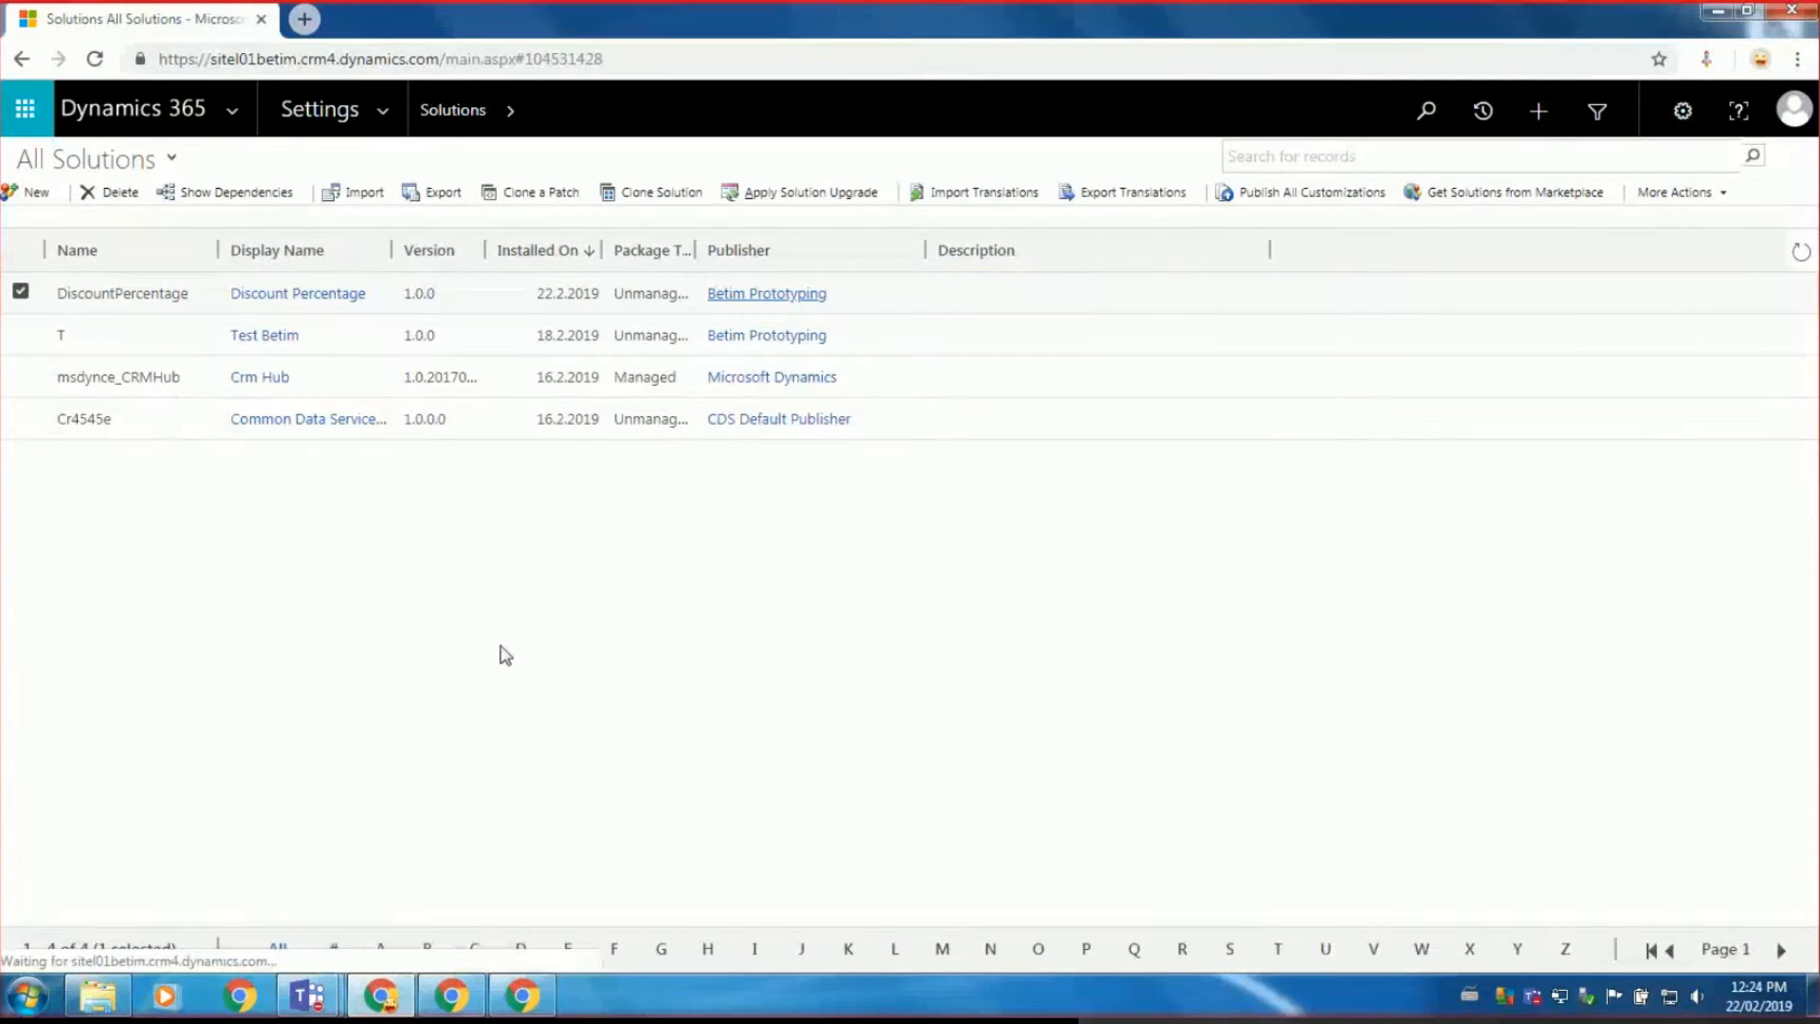
Remove the deleted FetchXML (1).xml entry from the browser's downloads and show the exported managed solution file in its folder.
key("ctrl+j")
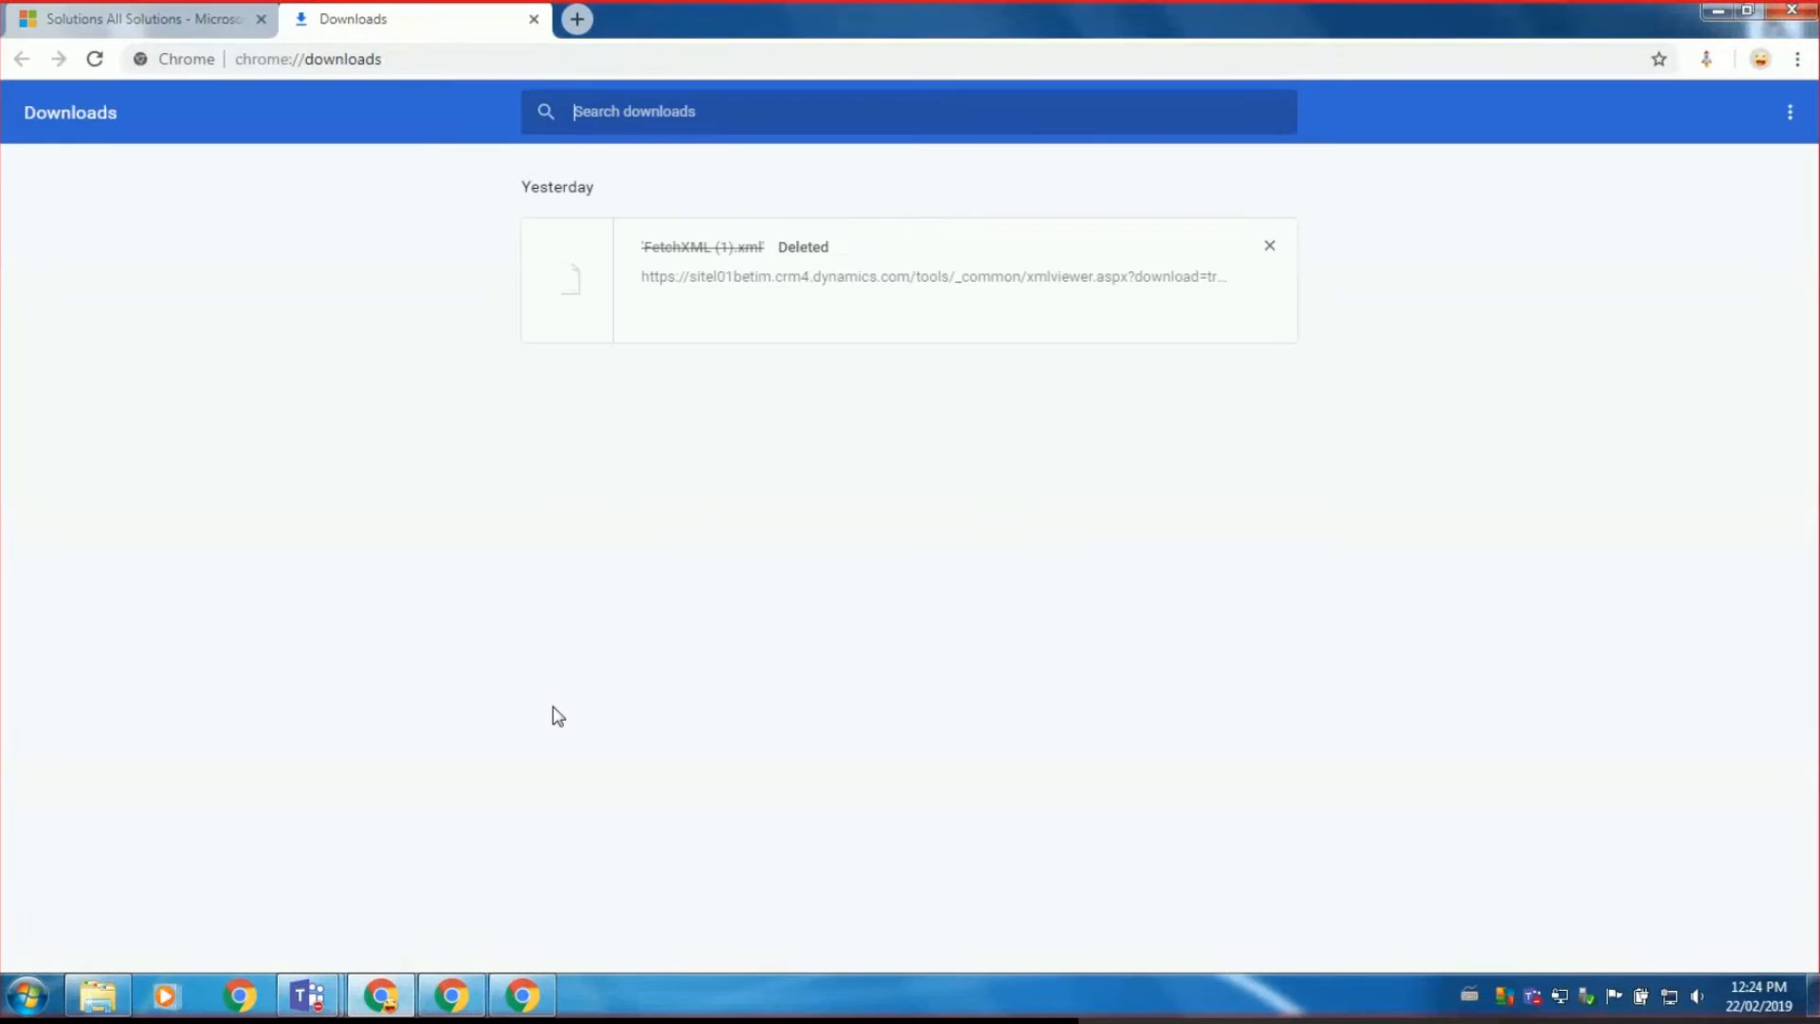
left_click(1270, 245)
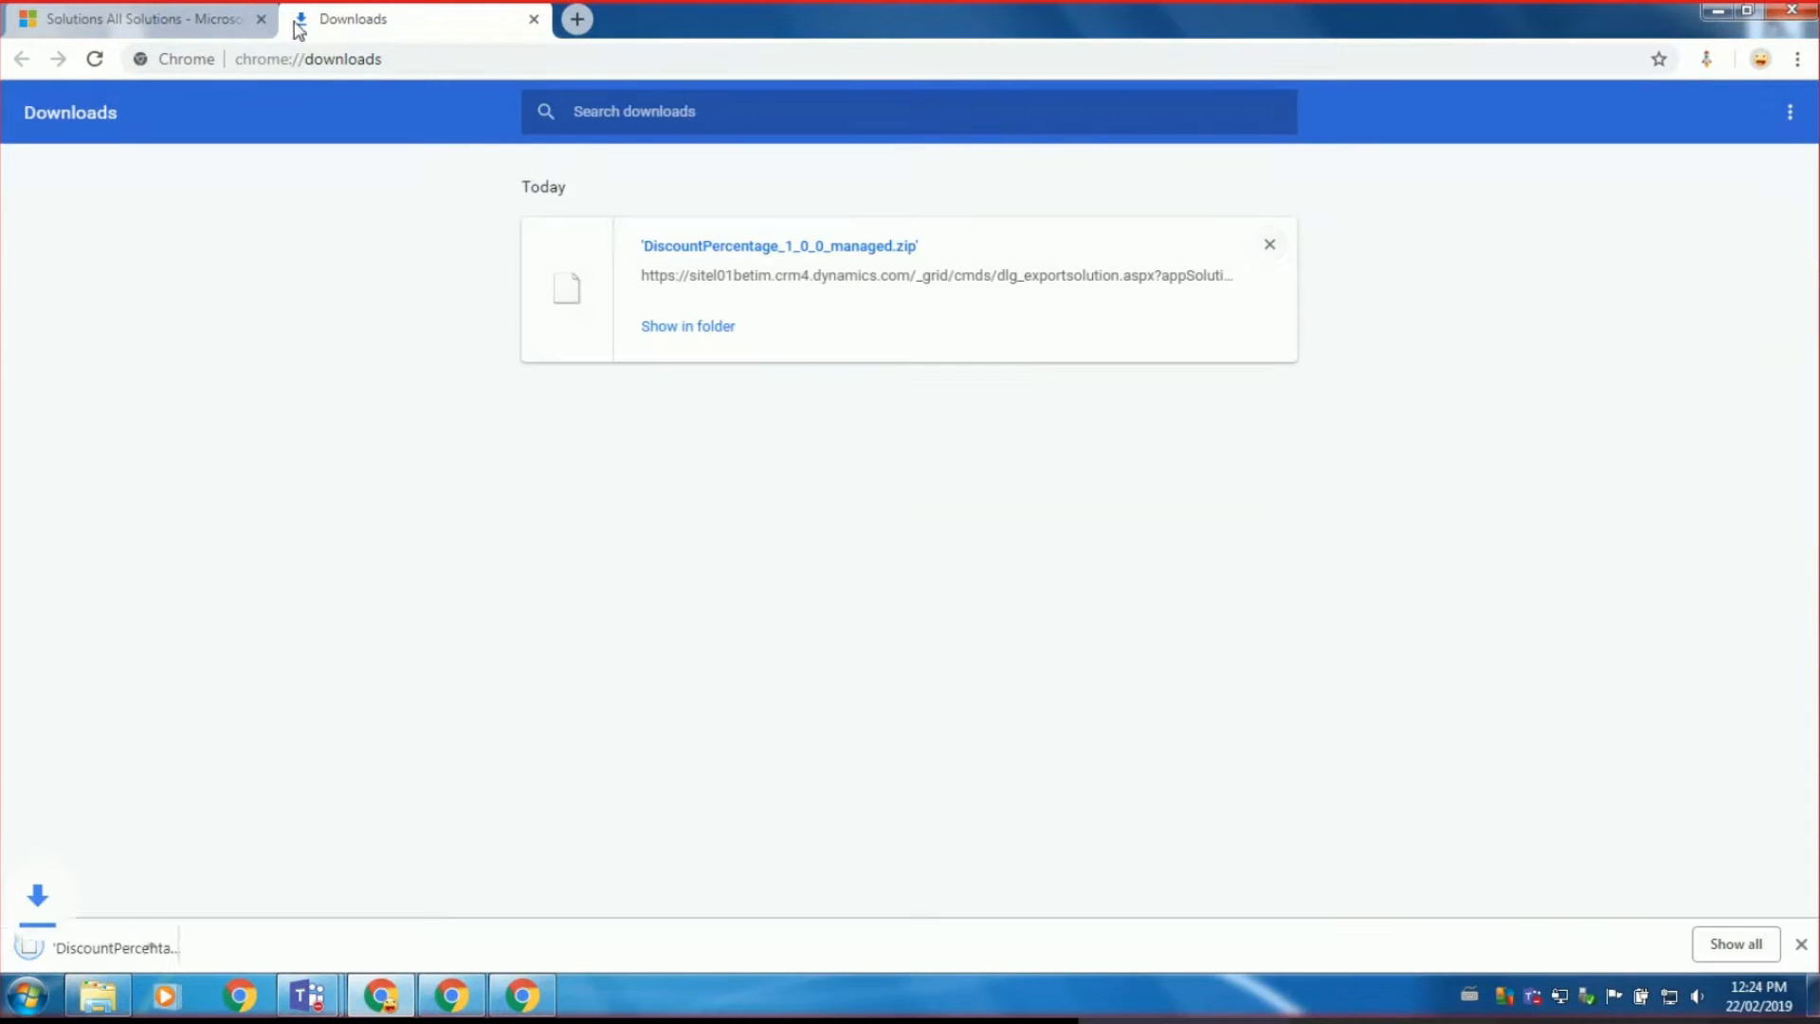
left_click(203, 23)
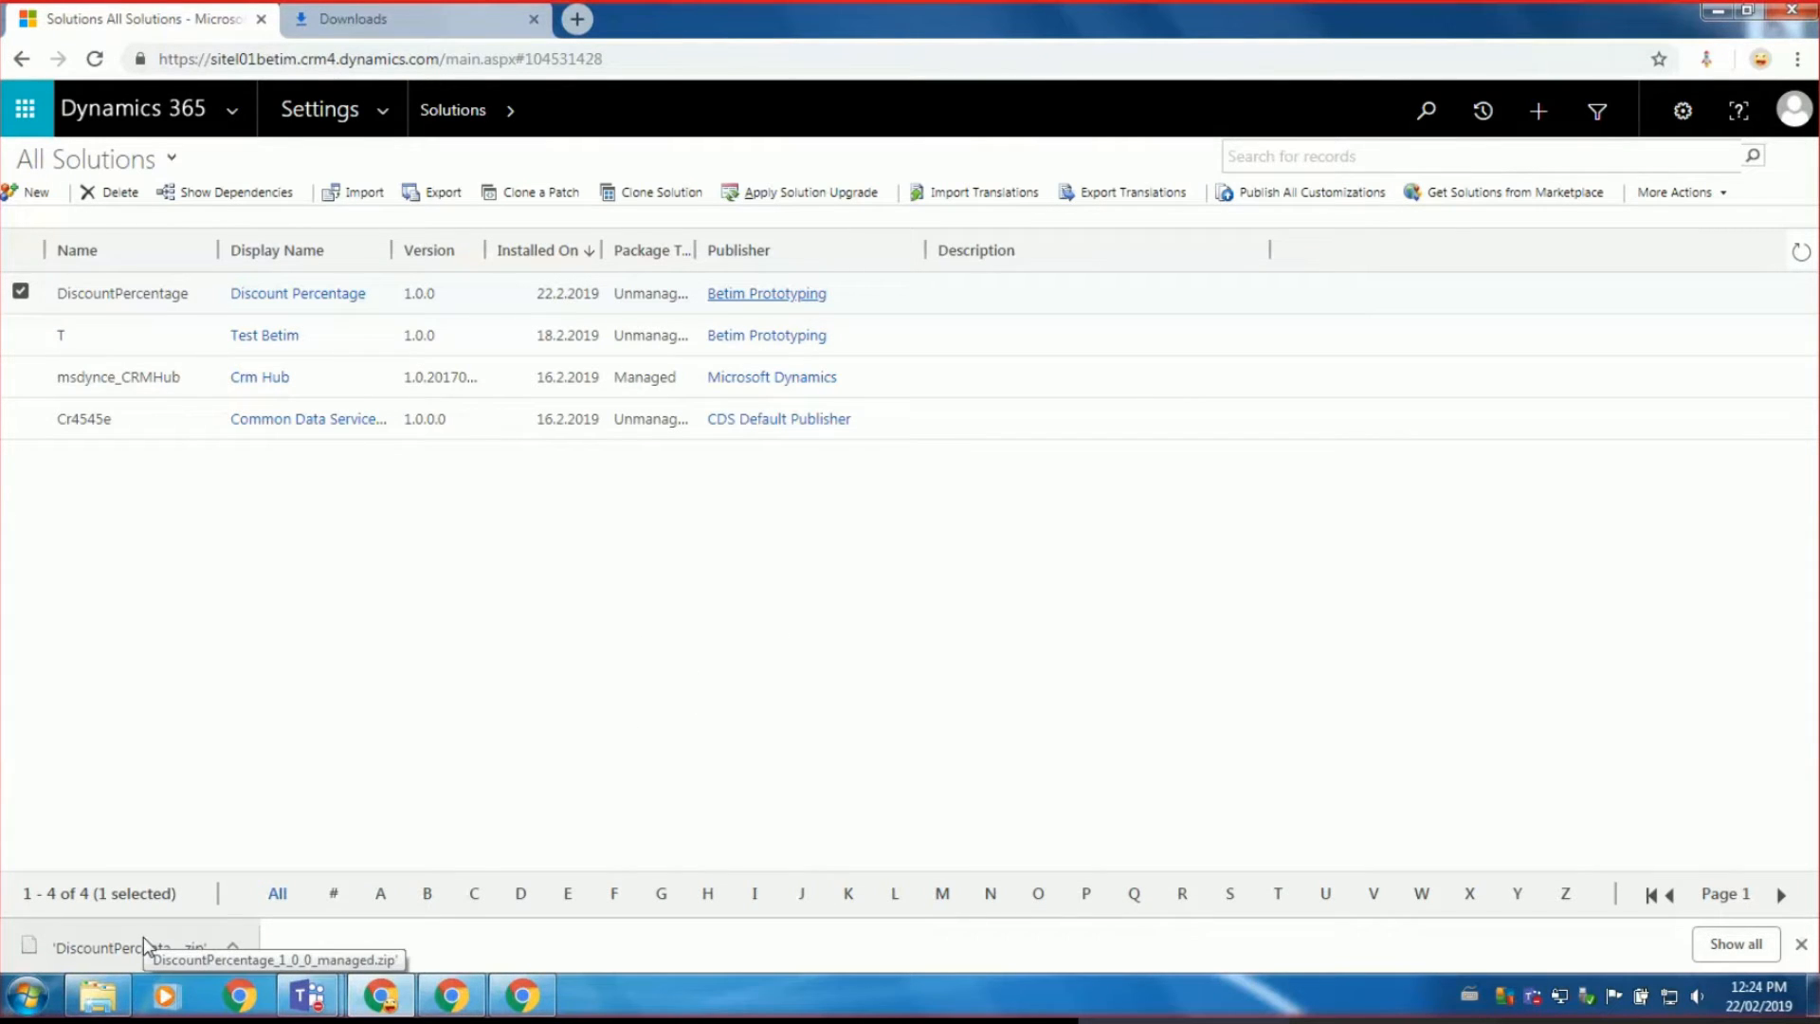
left_click(235, 951)
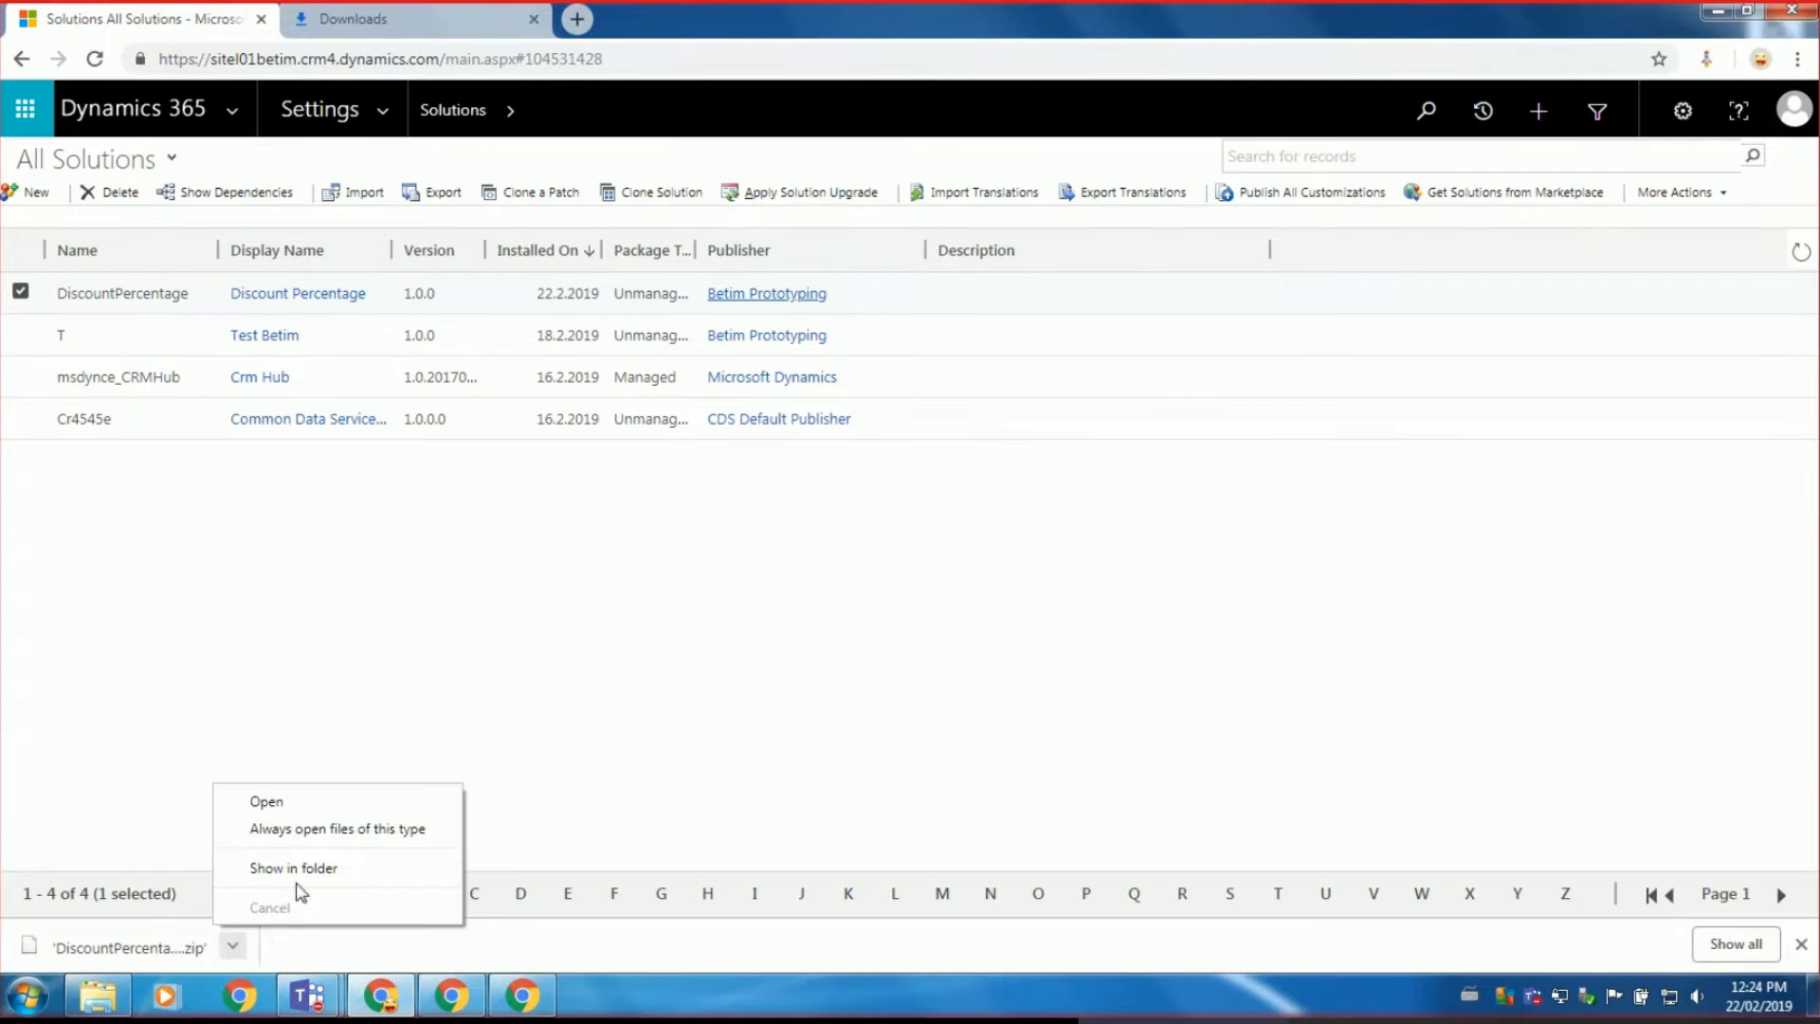
left_click(309, 870)
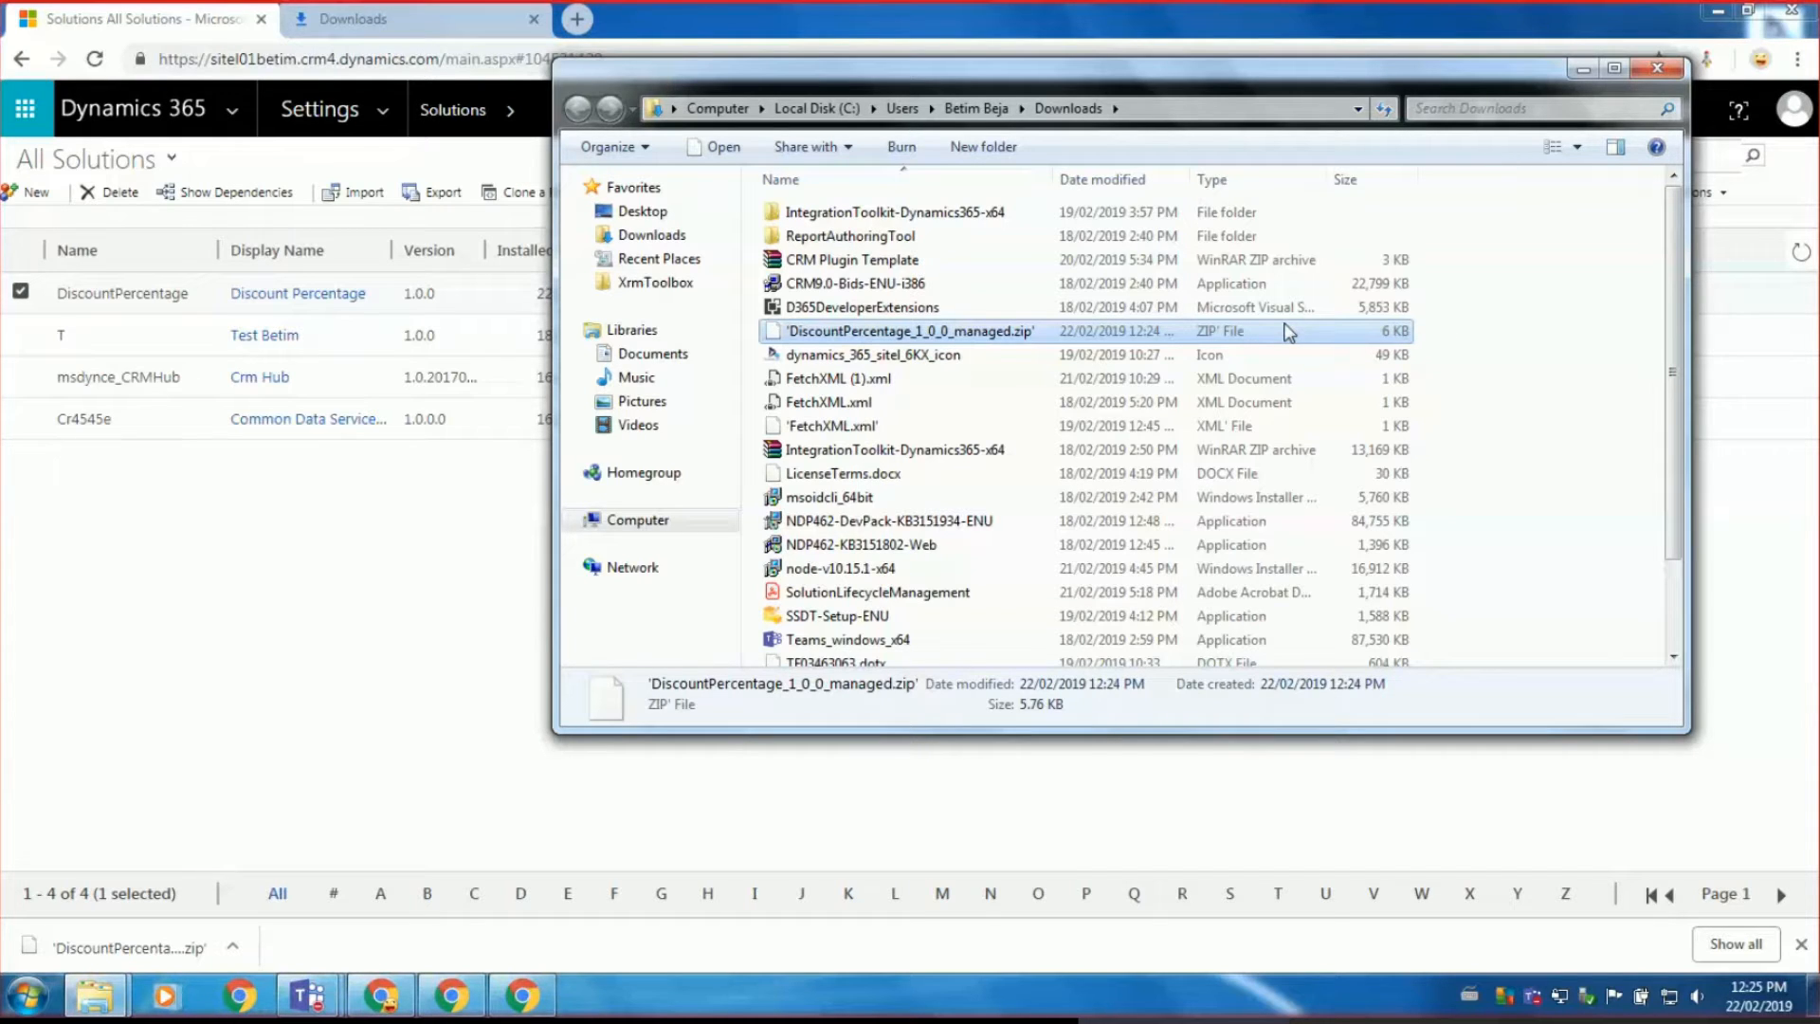
Rename the exported file as DiscountPercentage_1_0_0_managed.zip, without the surrounding quotation marks, and accept the extension change.
key("F2")
left_click(790, 330)
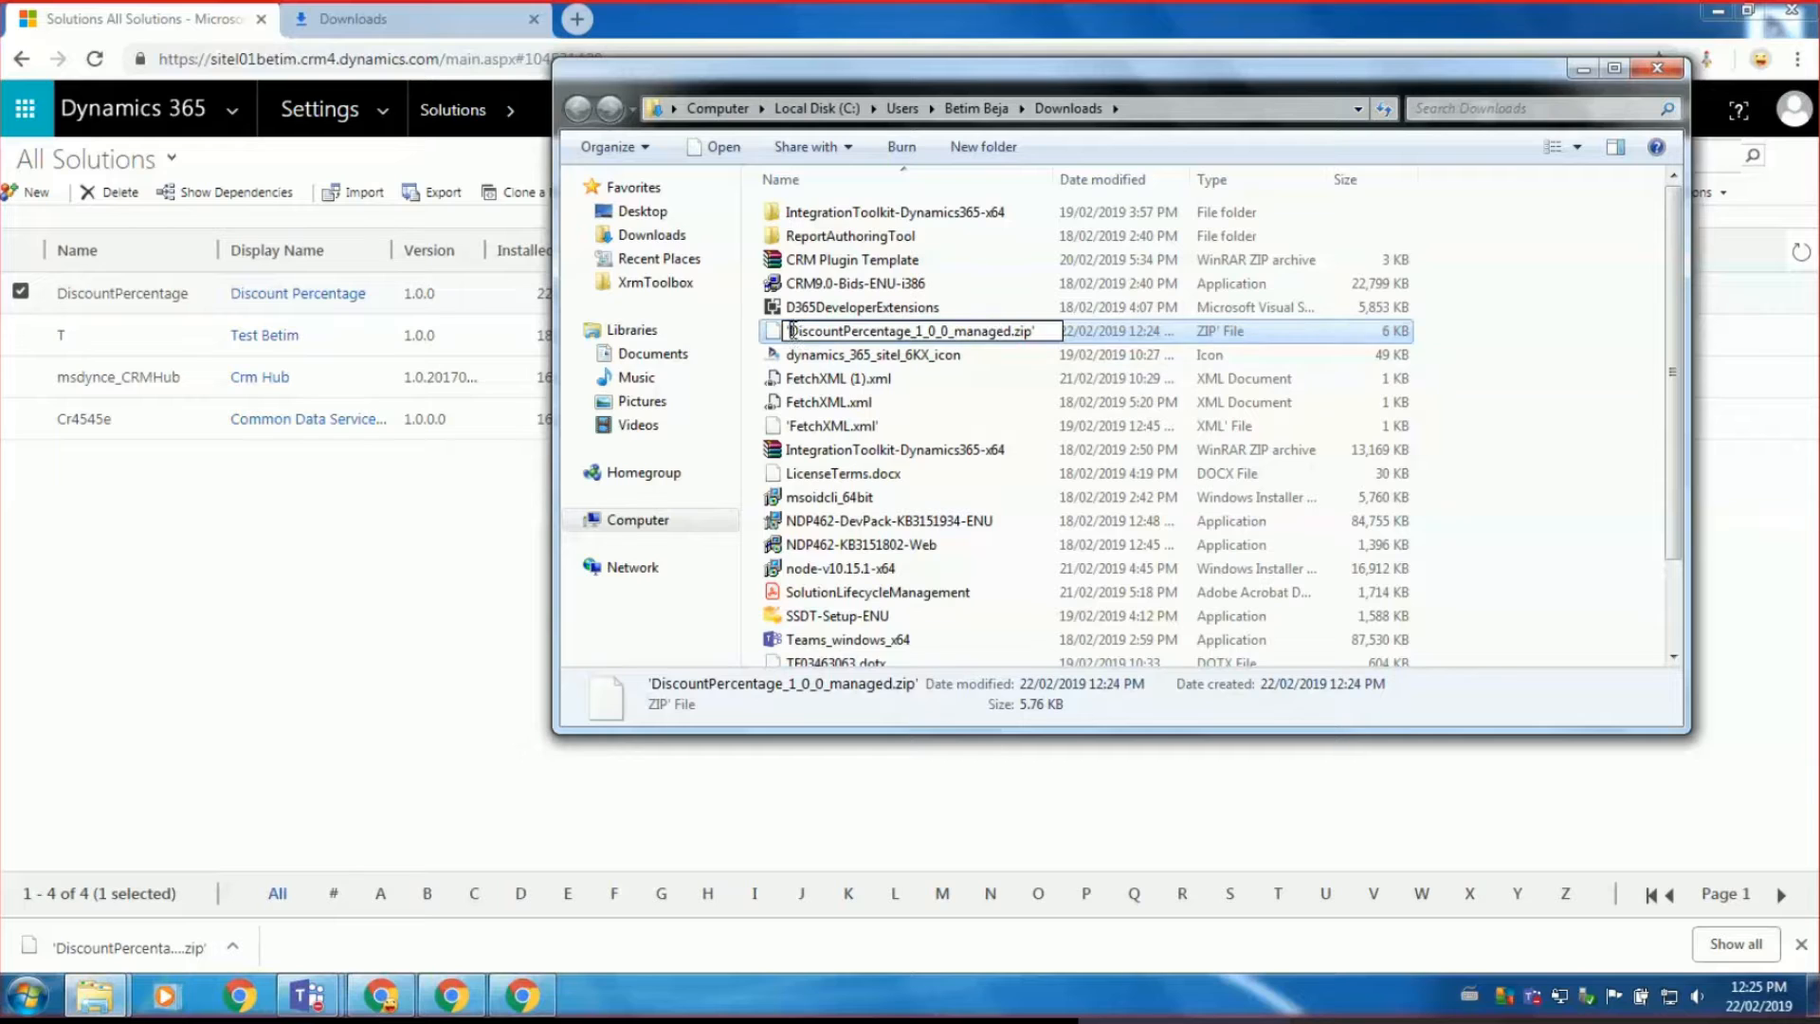
key("BackSpace")
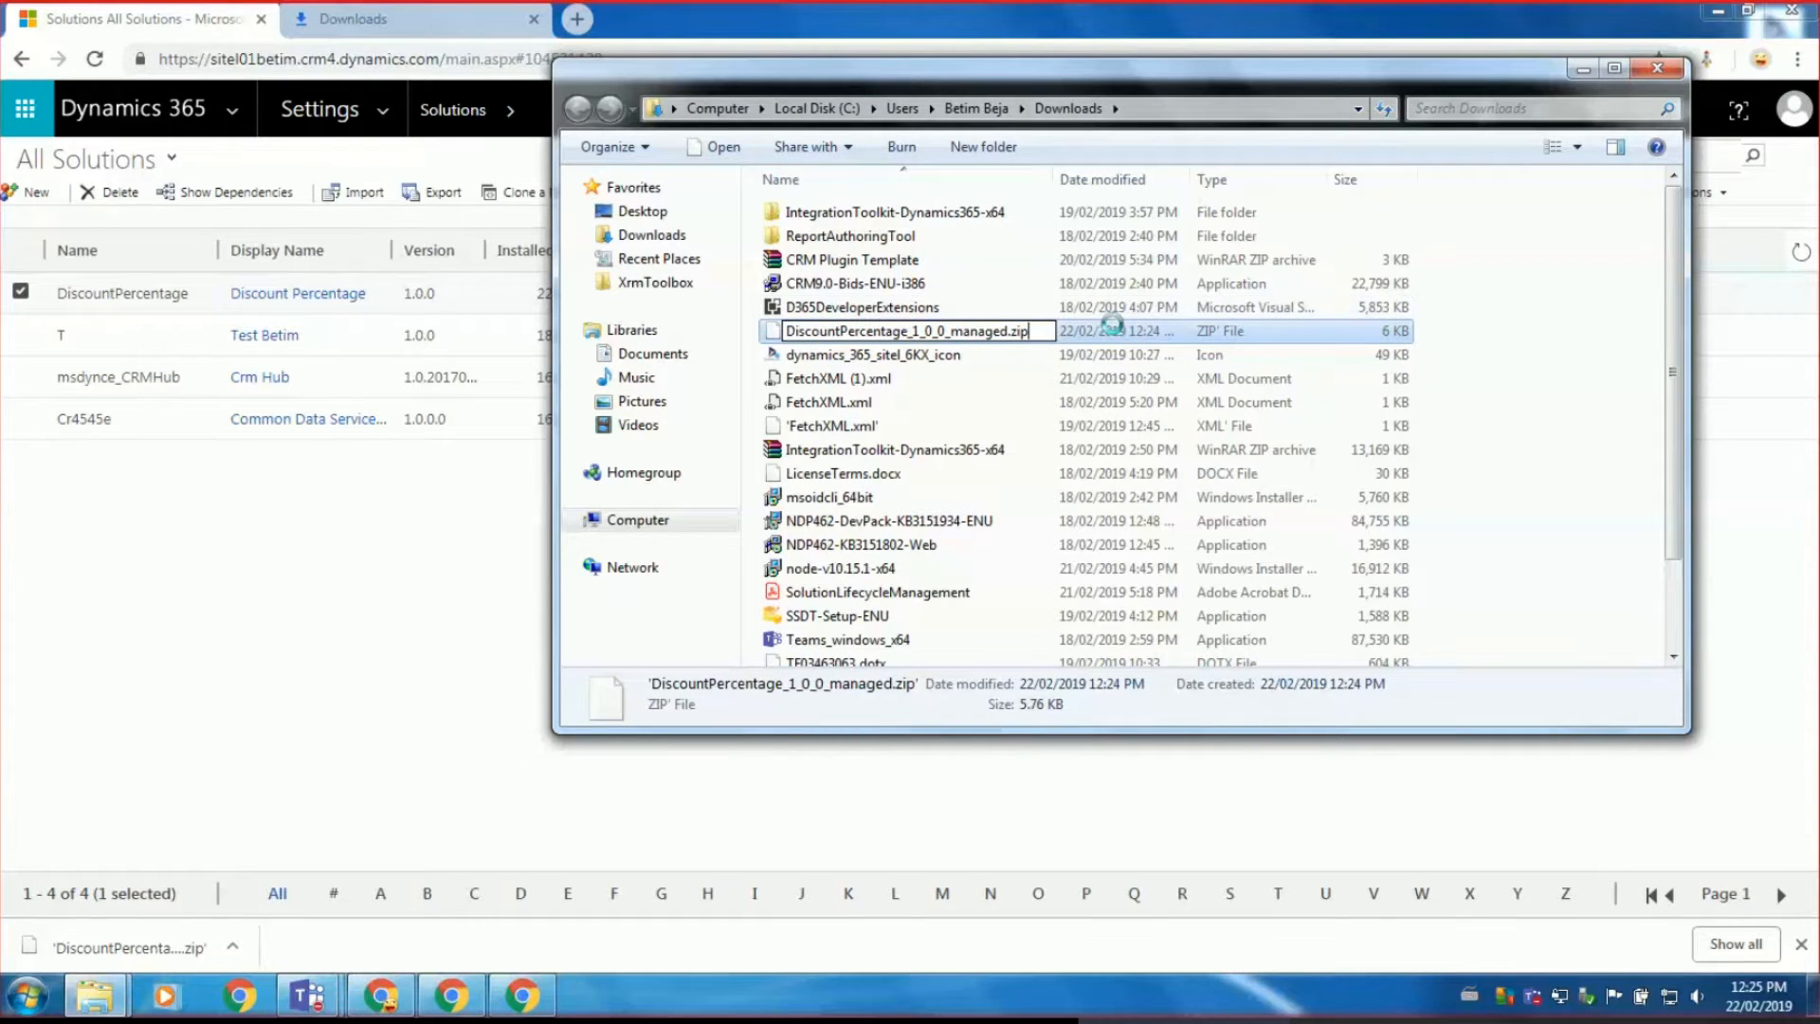
key("Return")
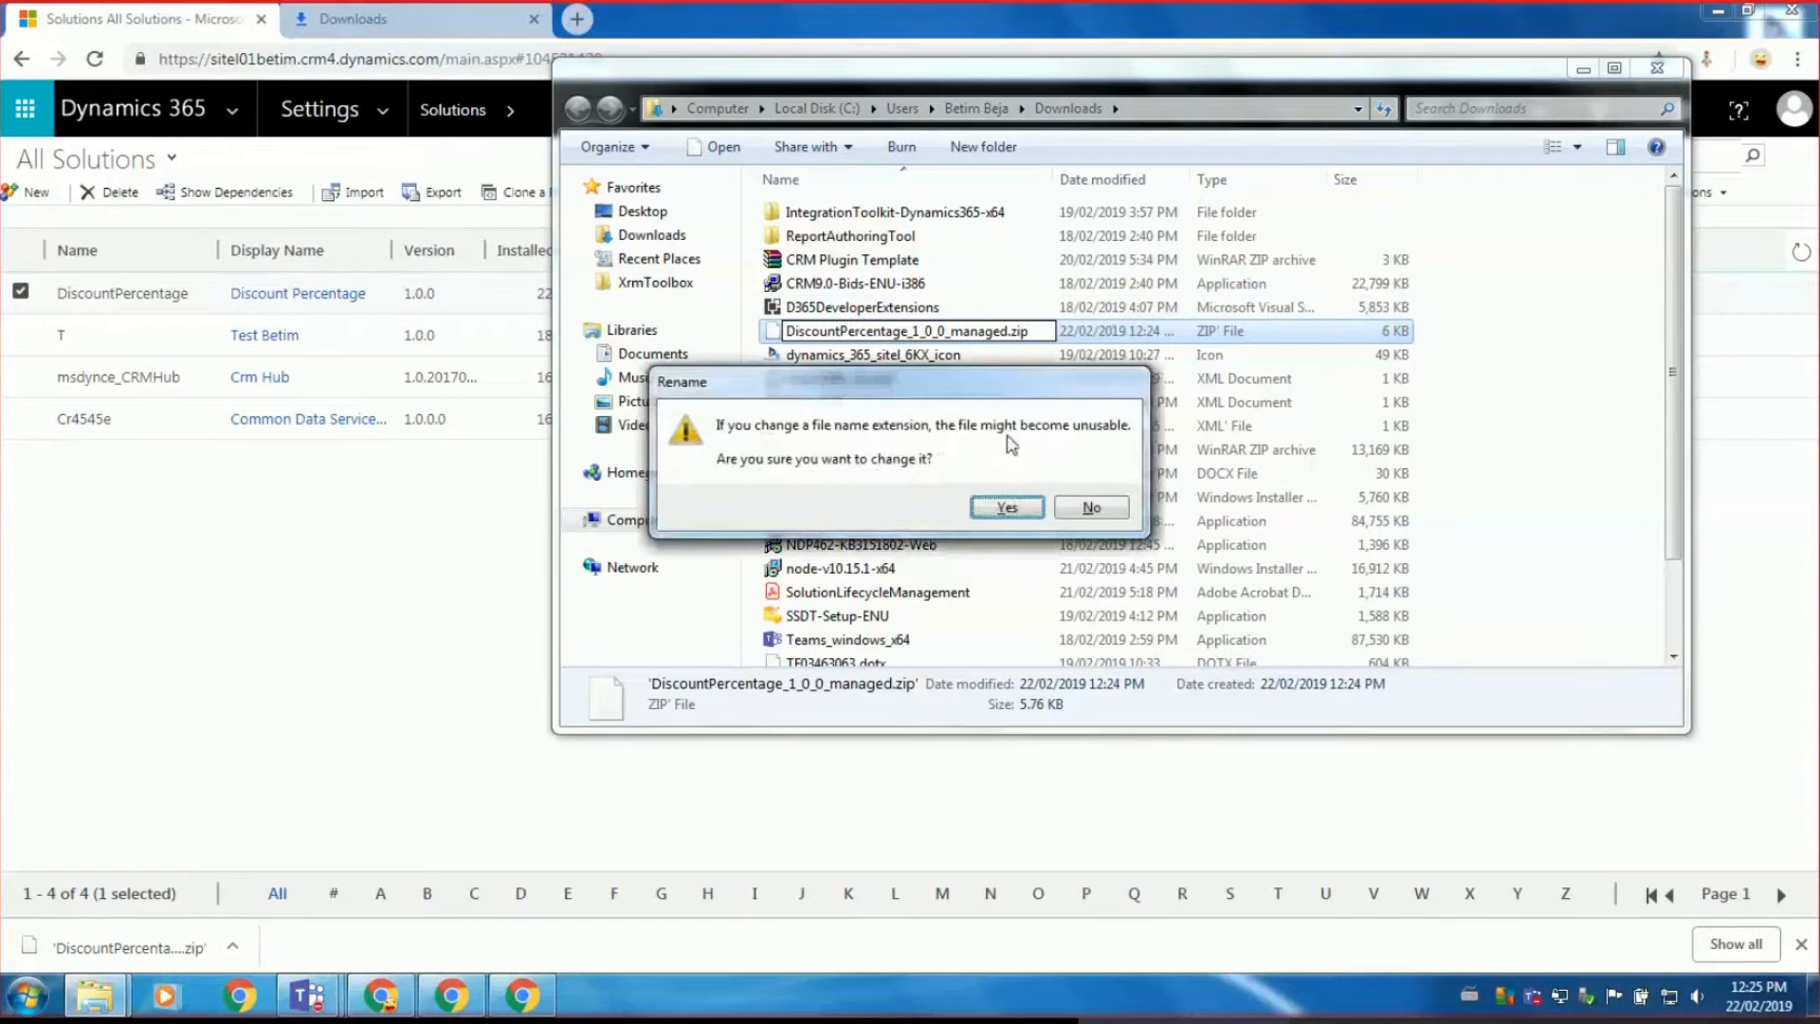
left_click(1003, 510)
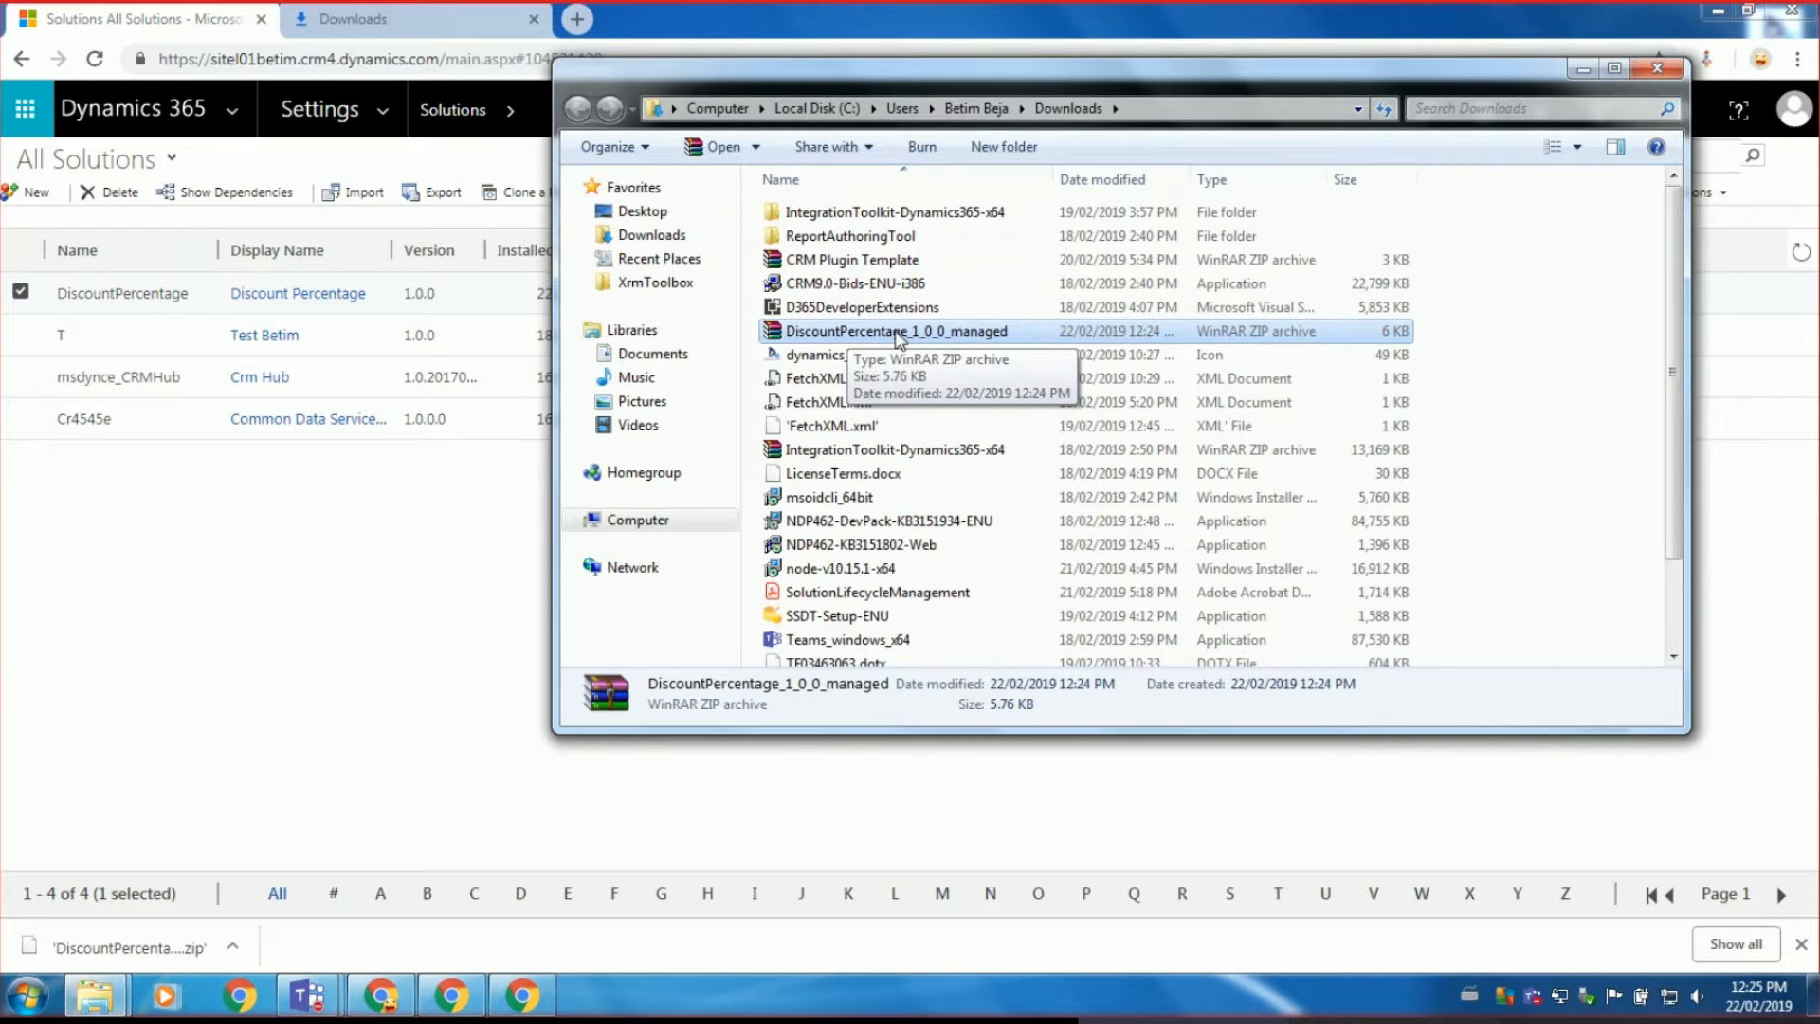
Switch to the second Dynamics 365 environment and open its Solutions list in Settings.
left_click(452, 998)
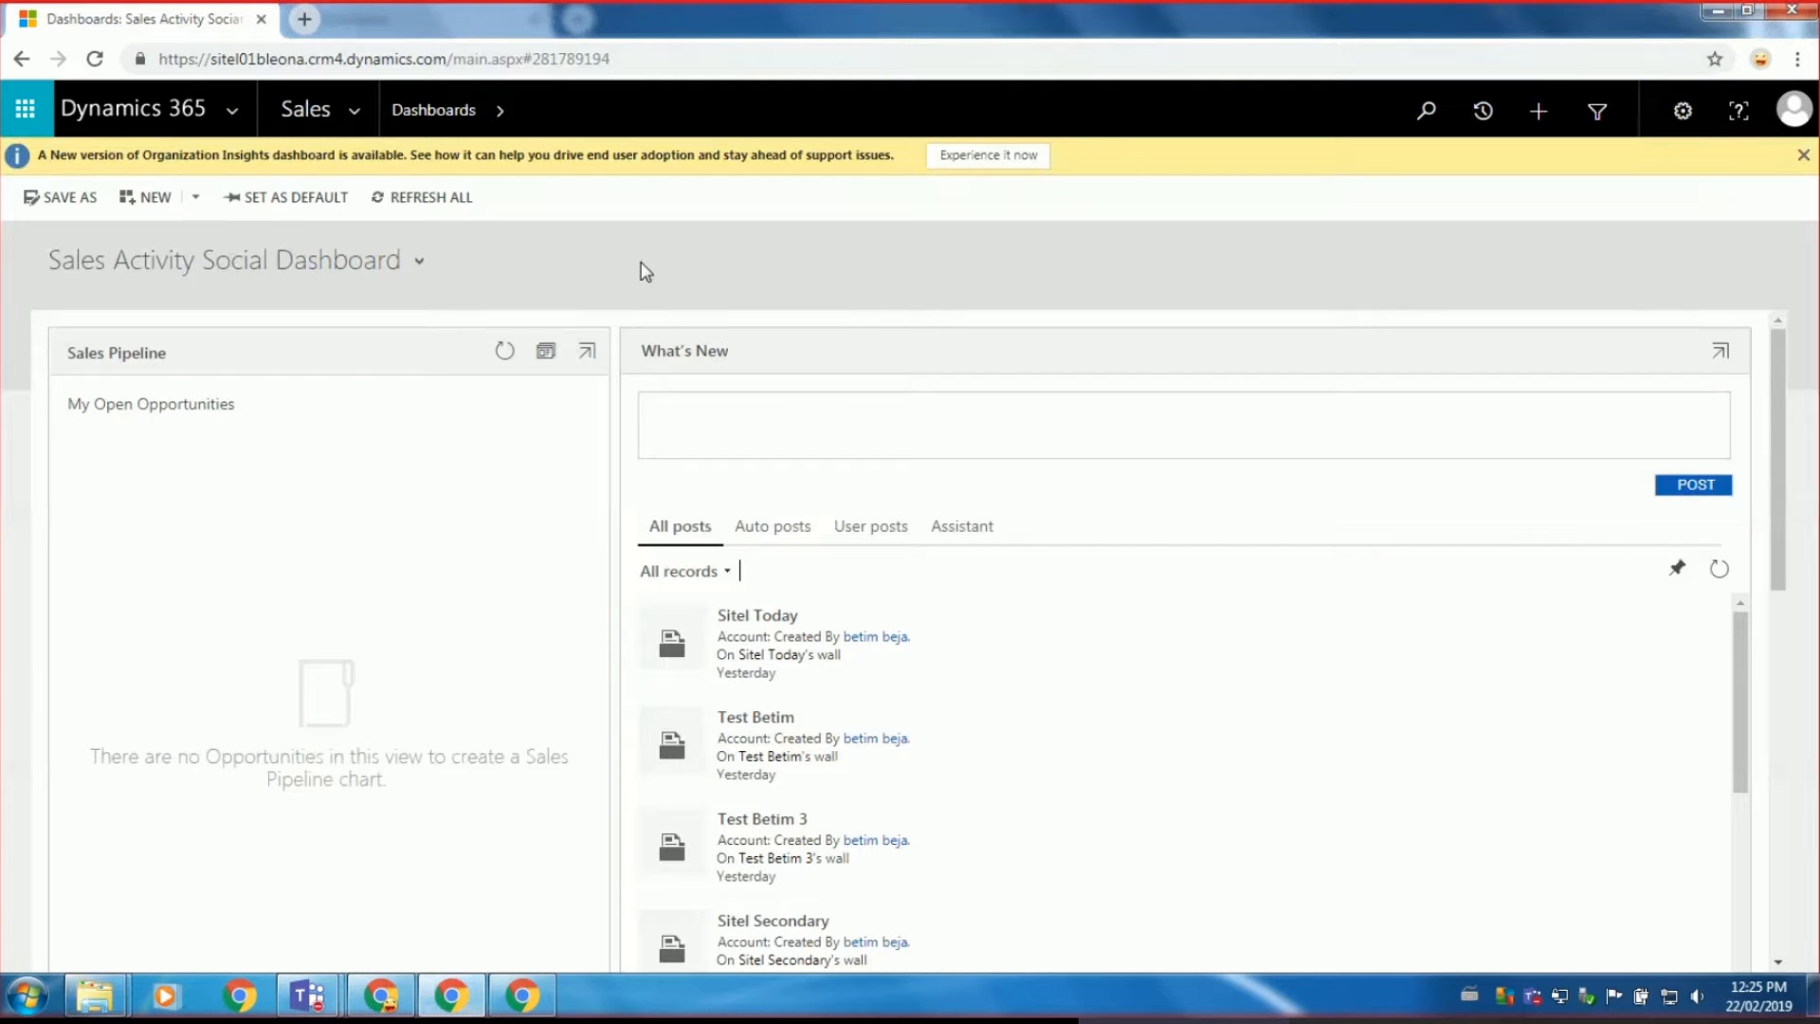
left_click(360, 110)
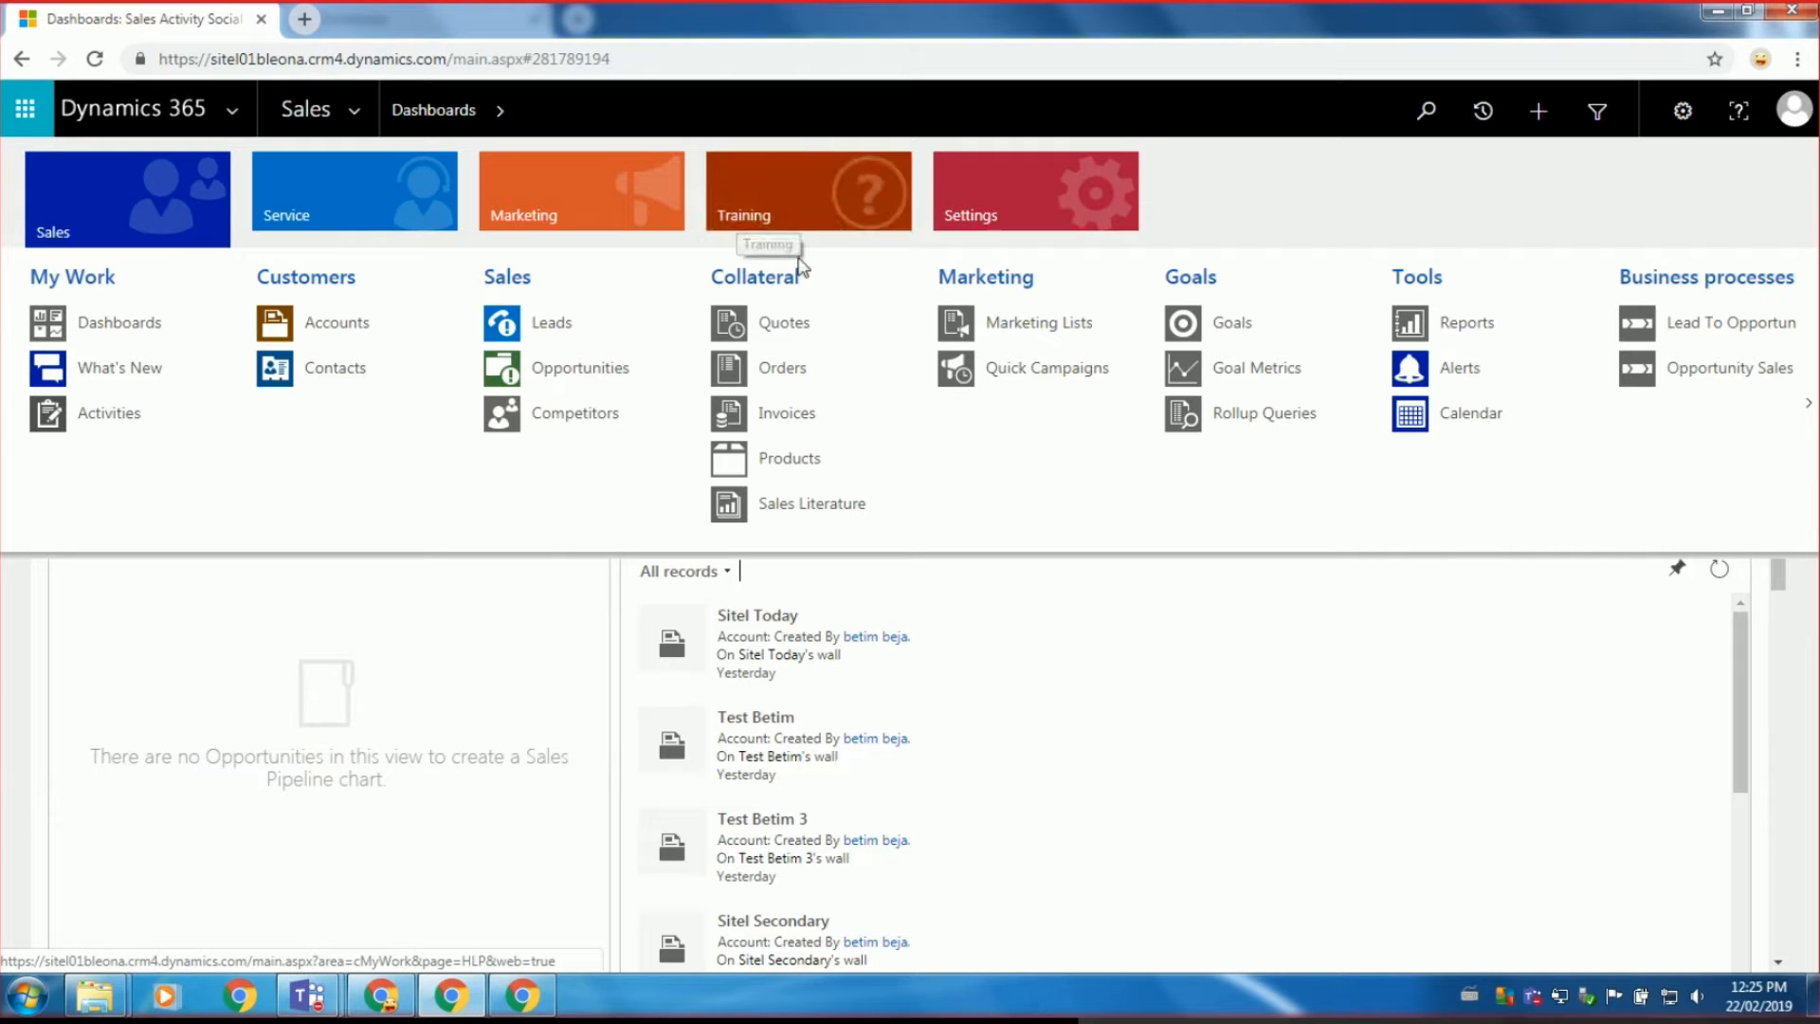
left_click(1024, 233)
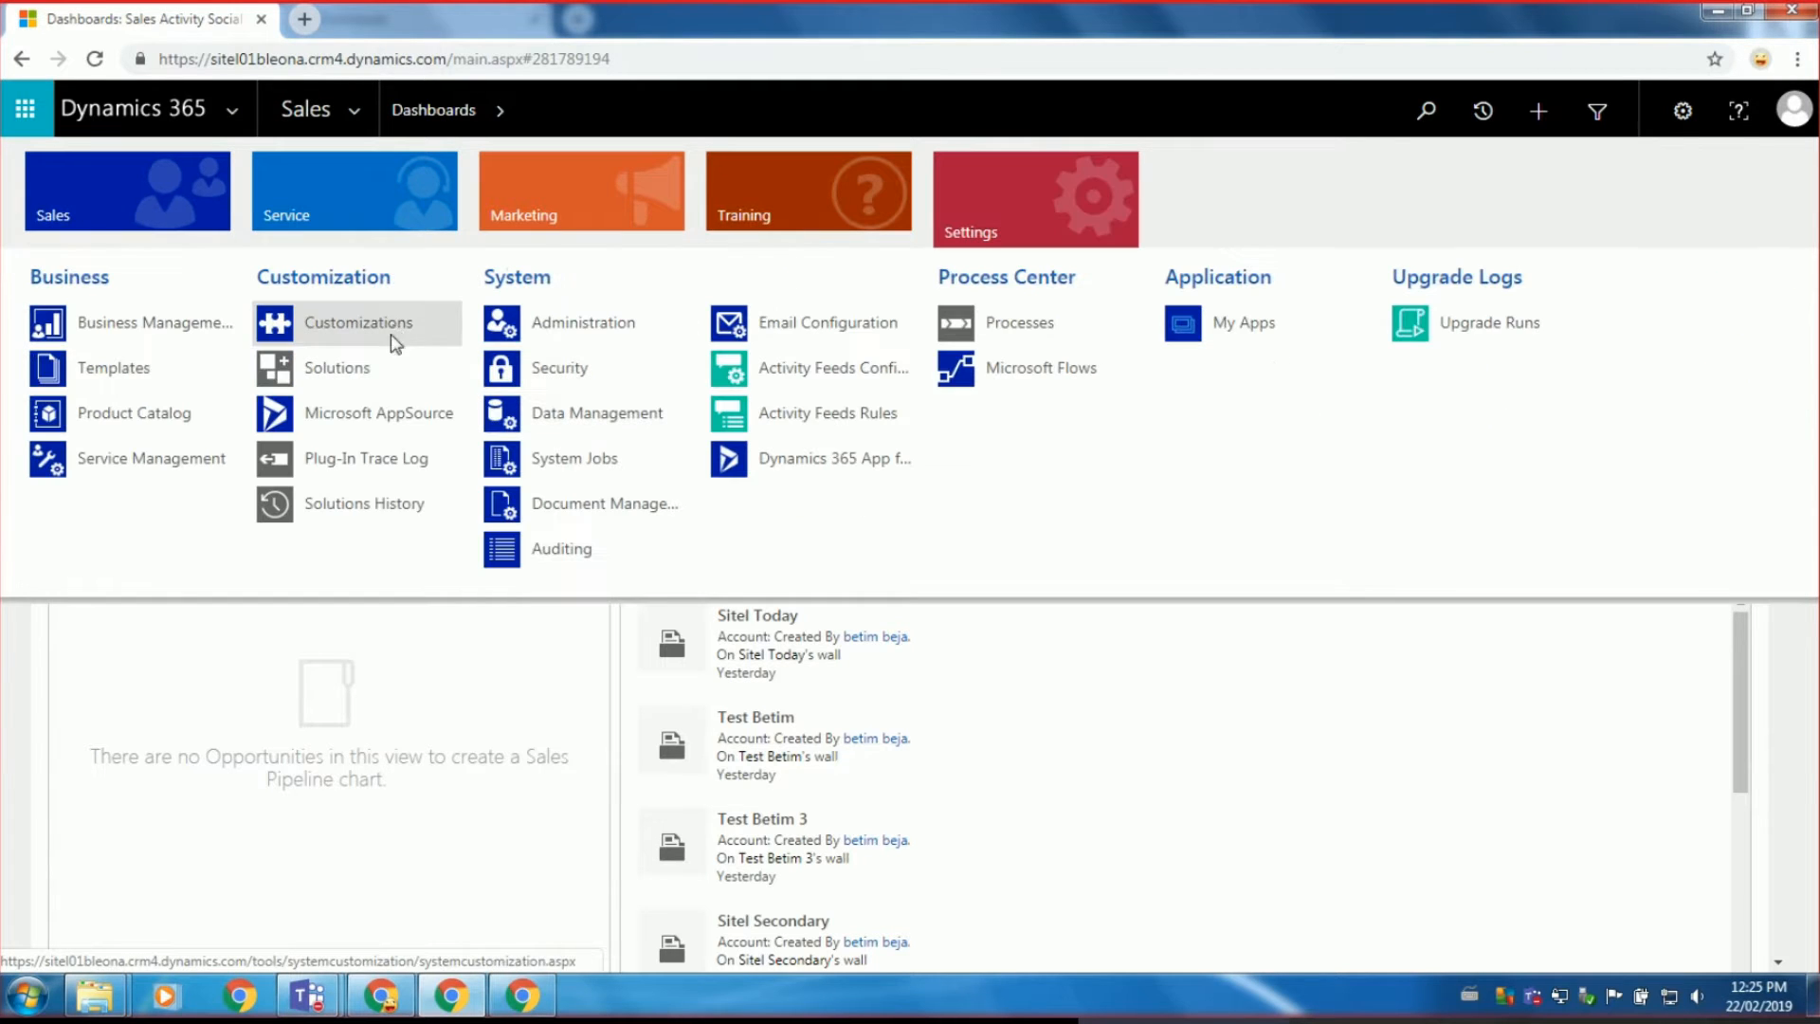
left_click(384, 368)
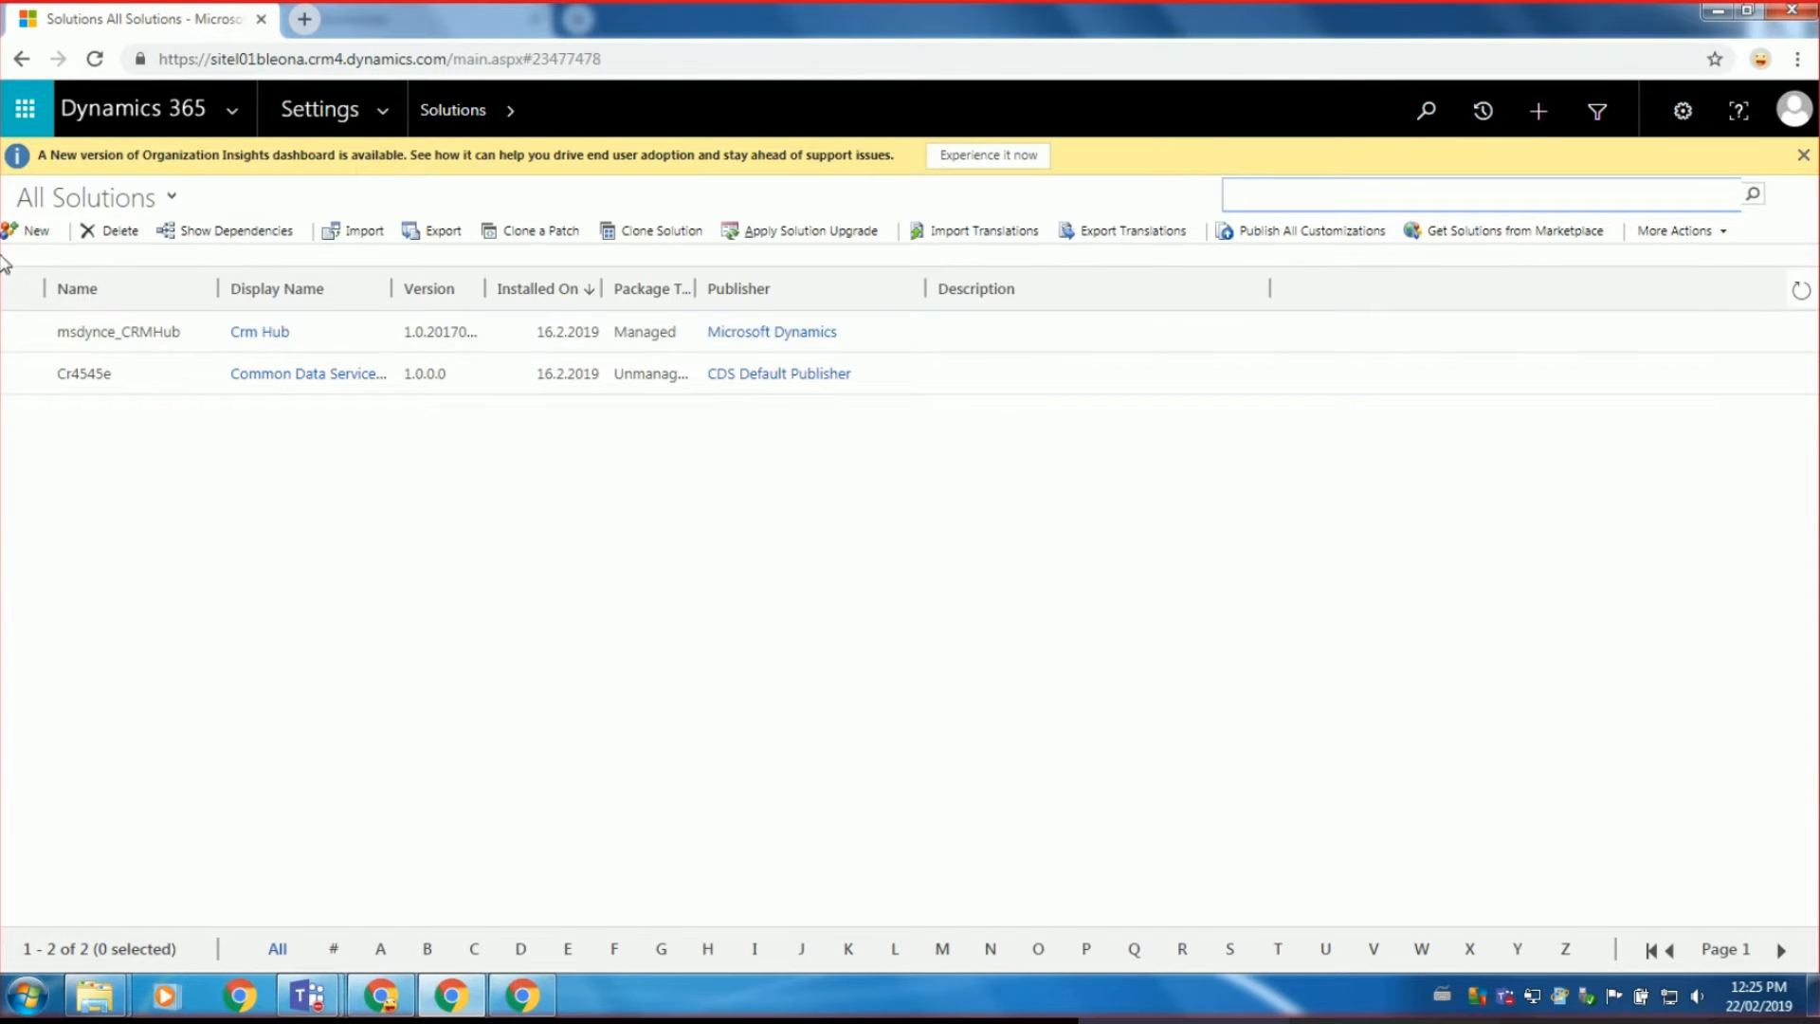
Import the managed Discount Percentage solution from DiscountPercentage_1_0_0_managed in the Downloads folder.
left_click(353, 237)
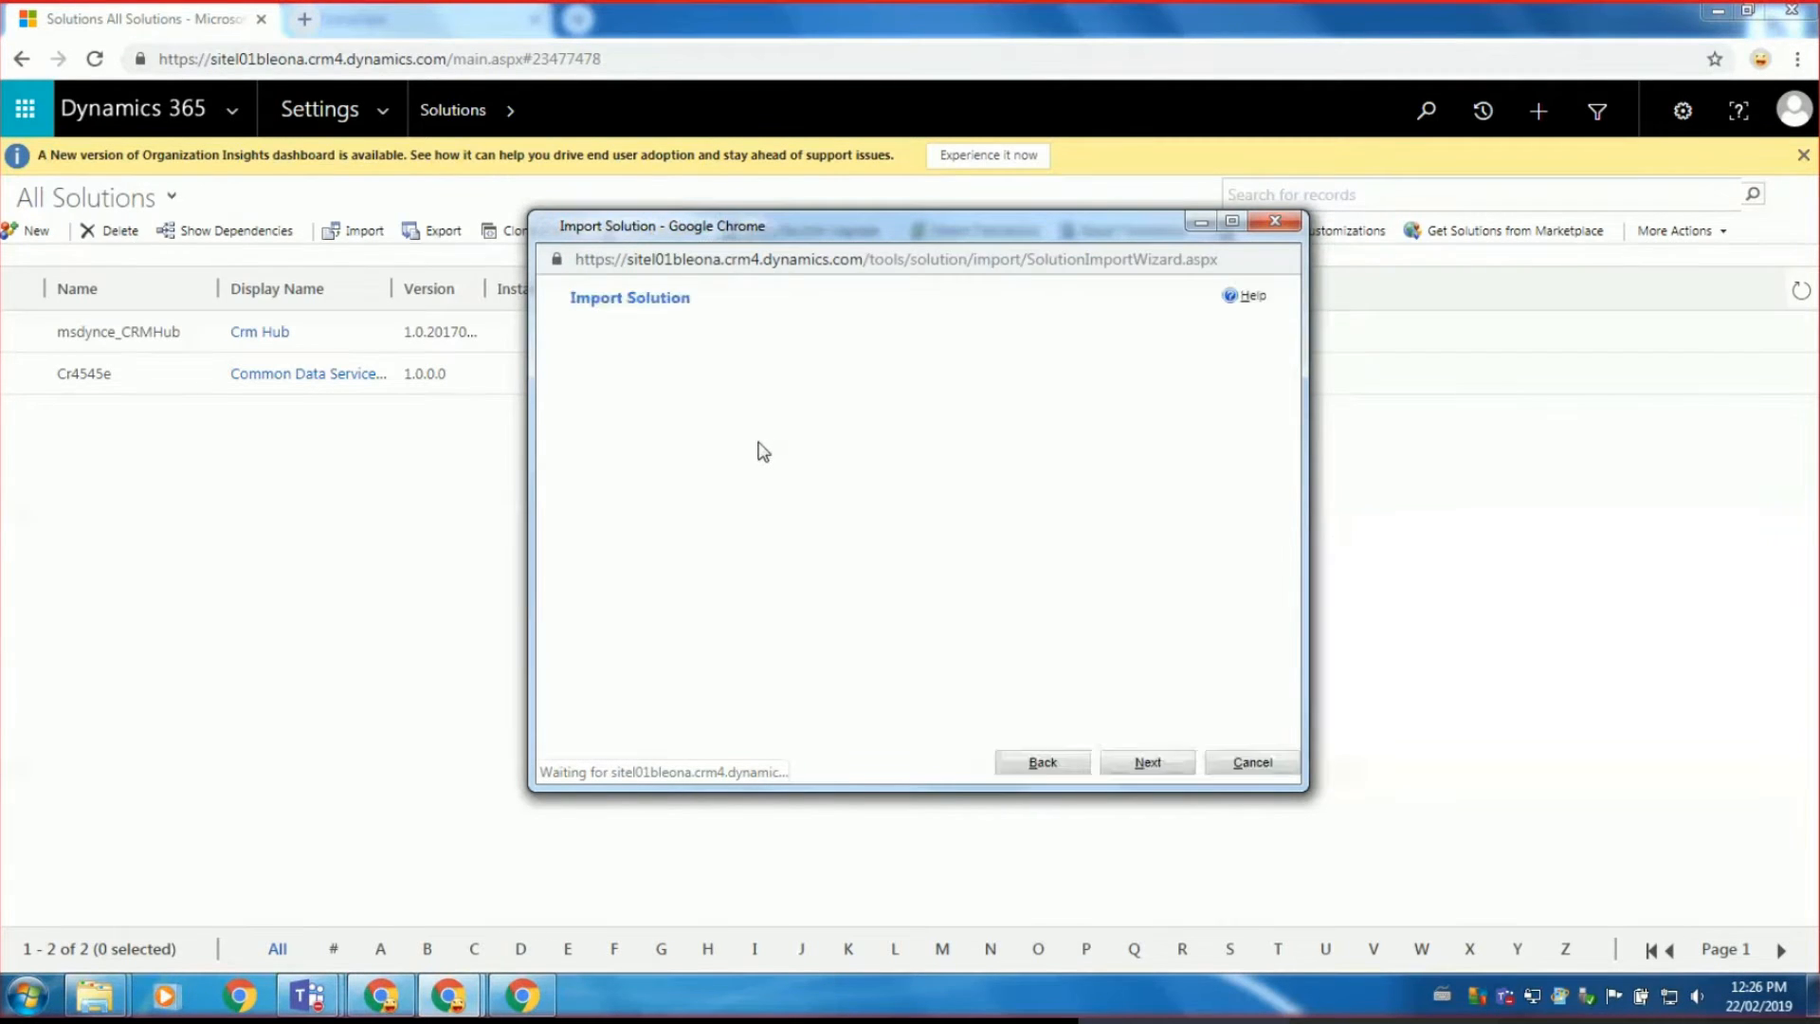
left_click(681, 391)
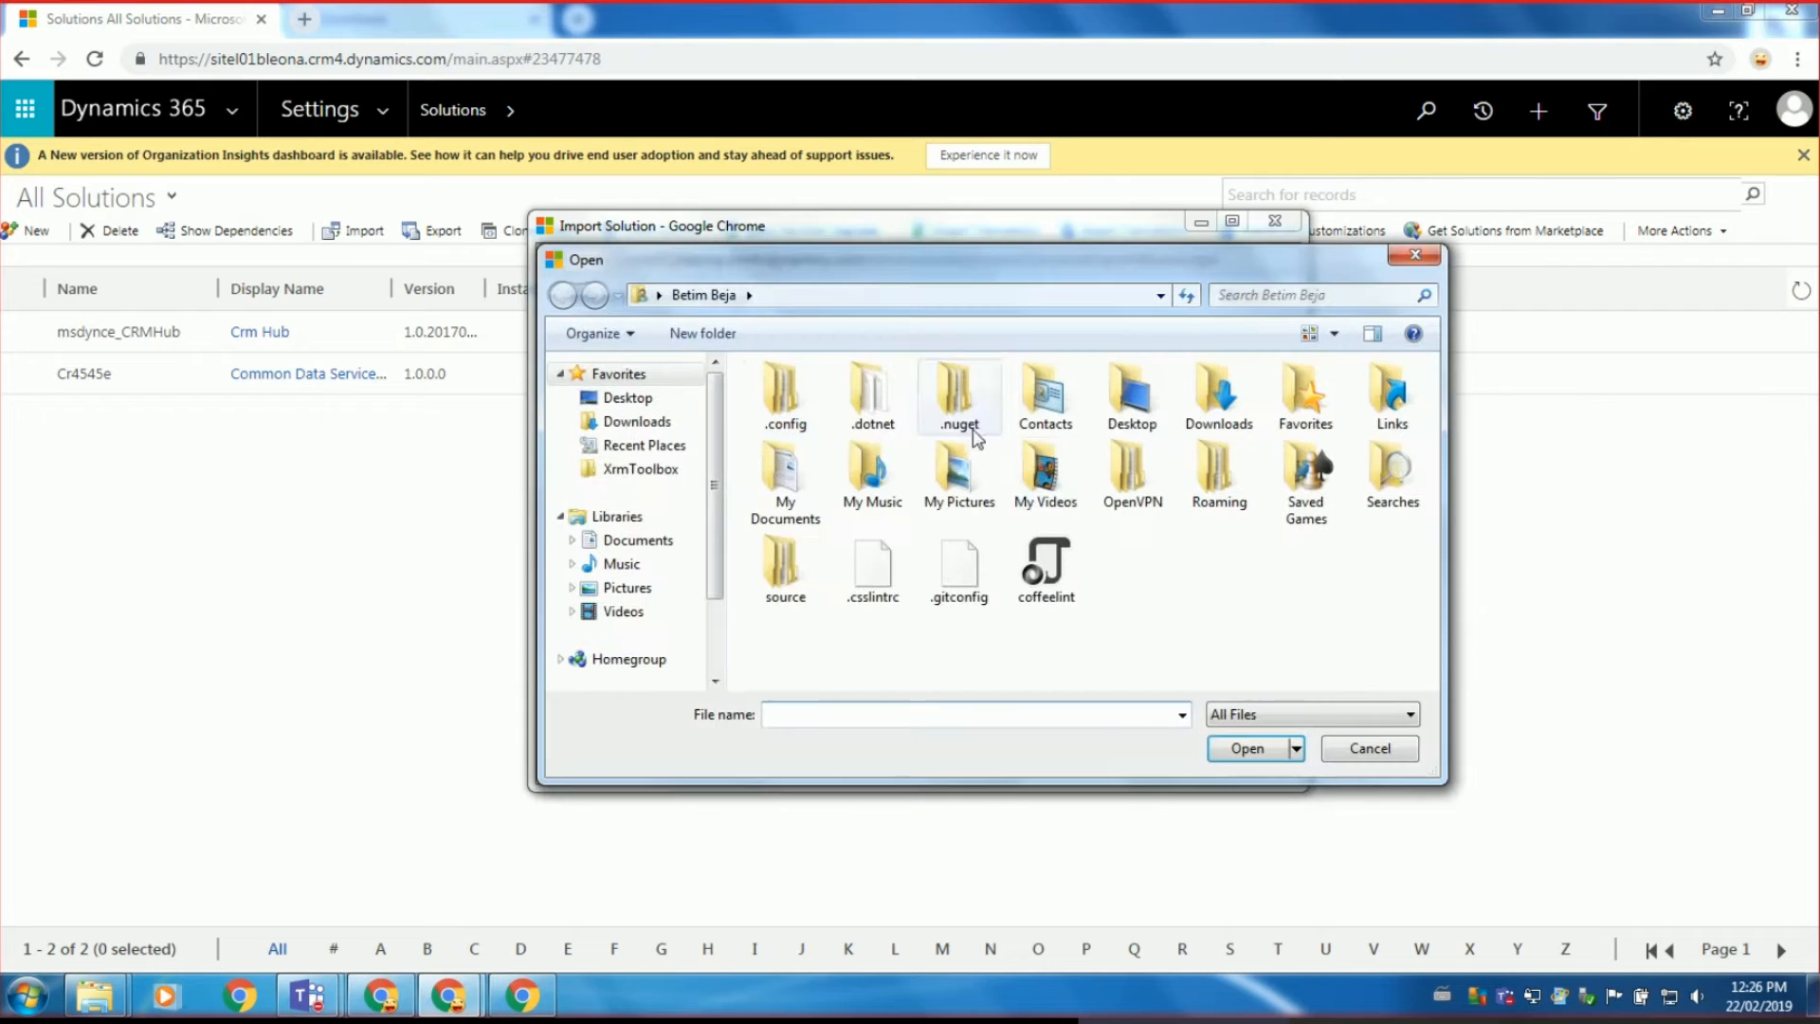
left_click(614, 421)
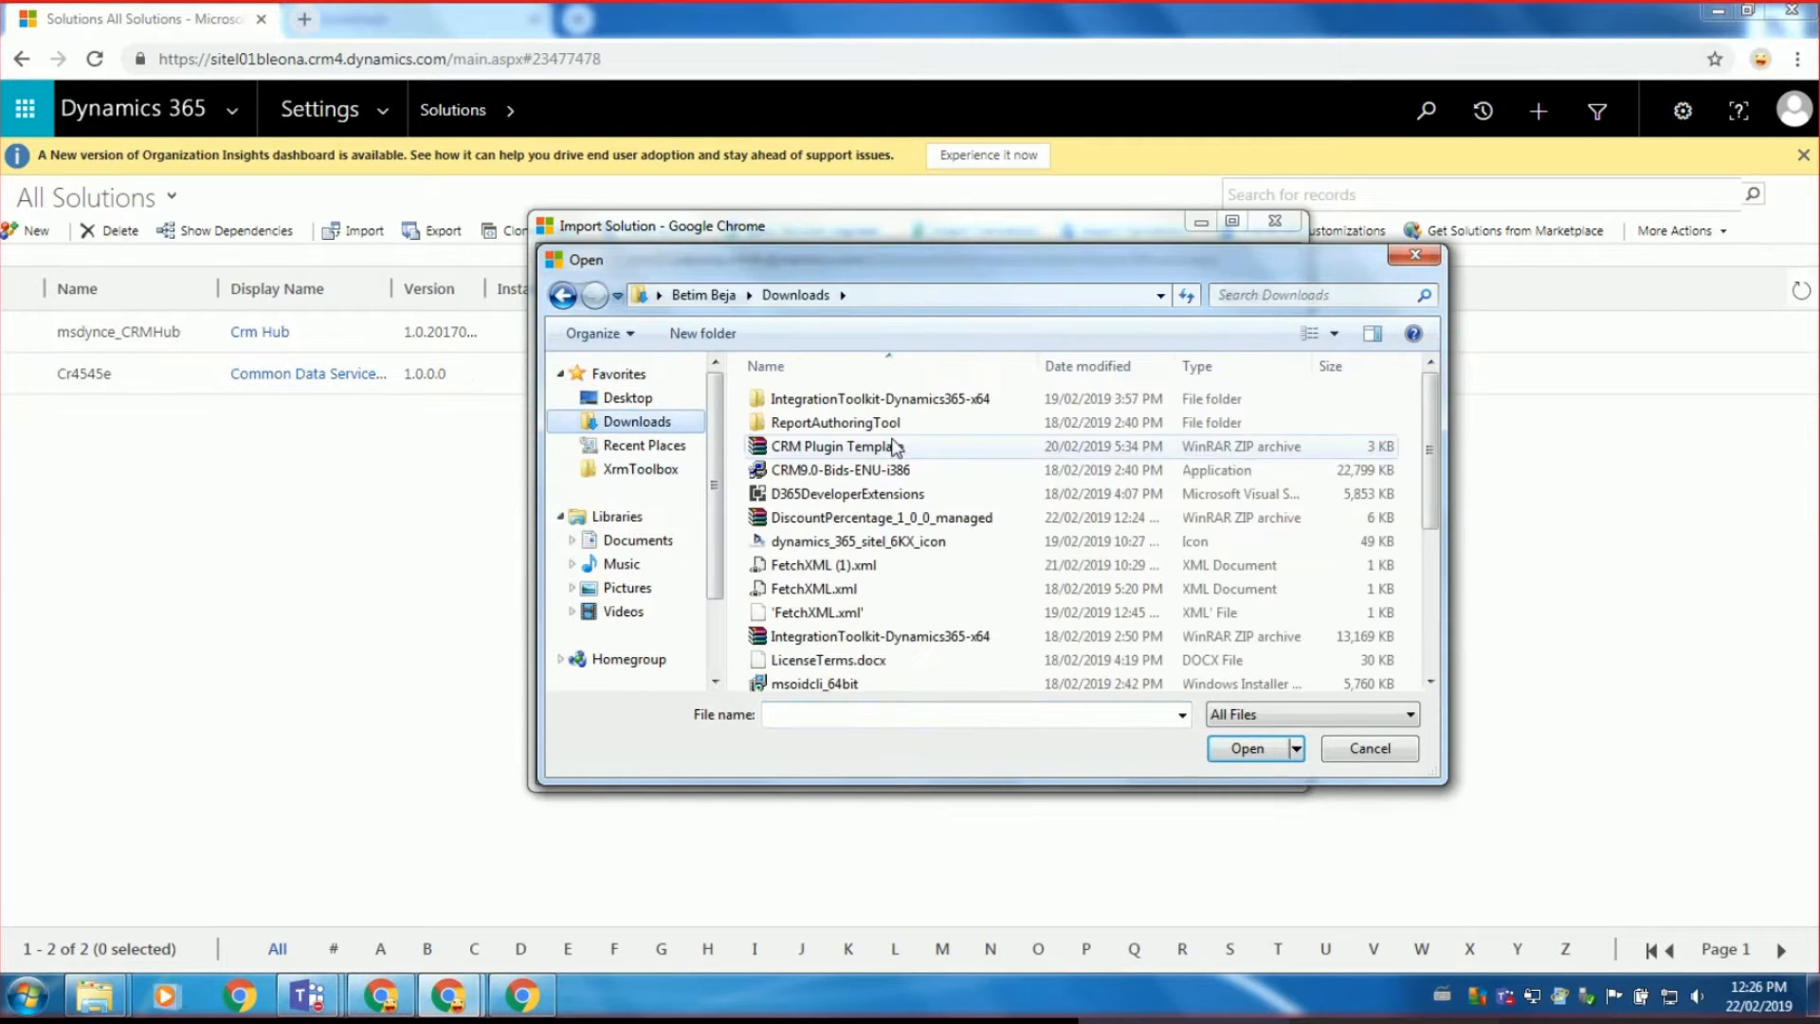
left_click(872, 521)
left_click(1251, 748)
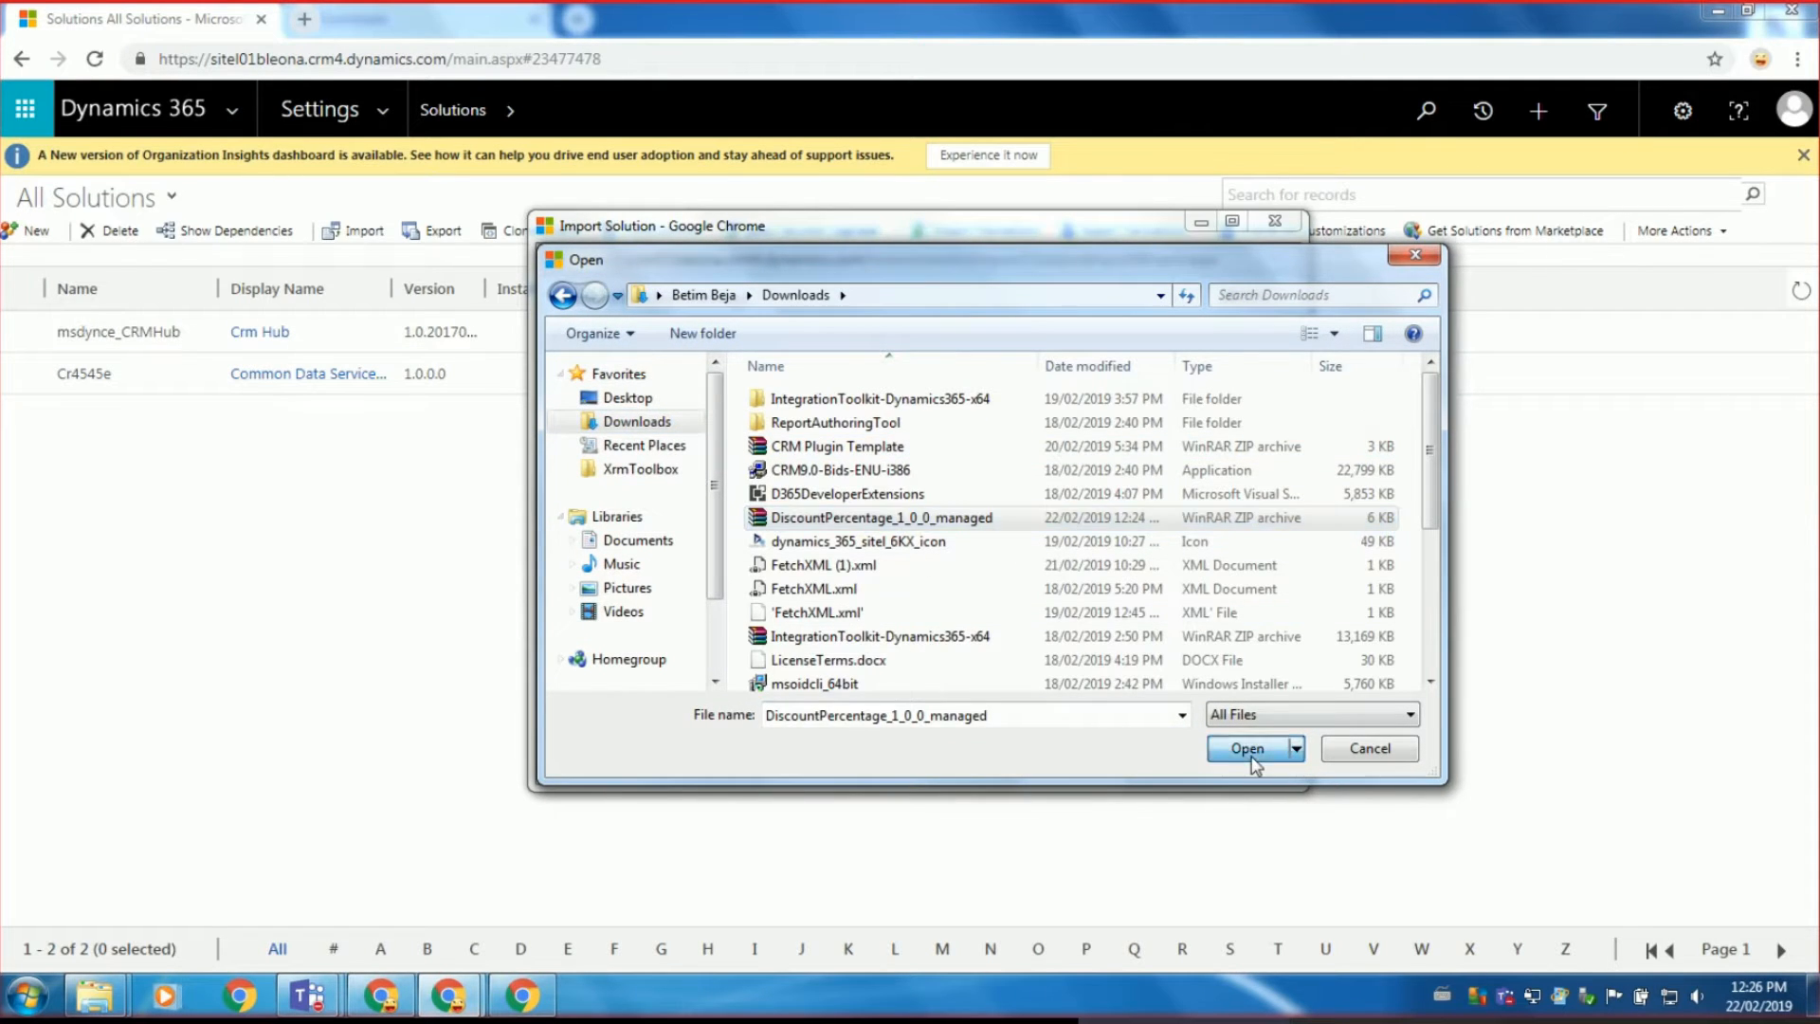
left_click(1157, 768)
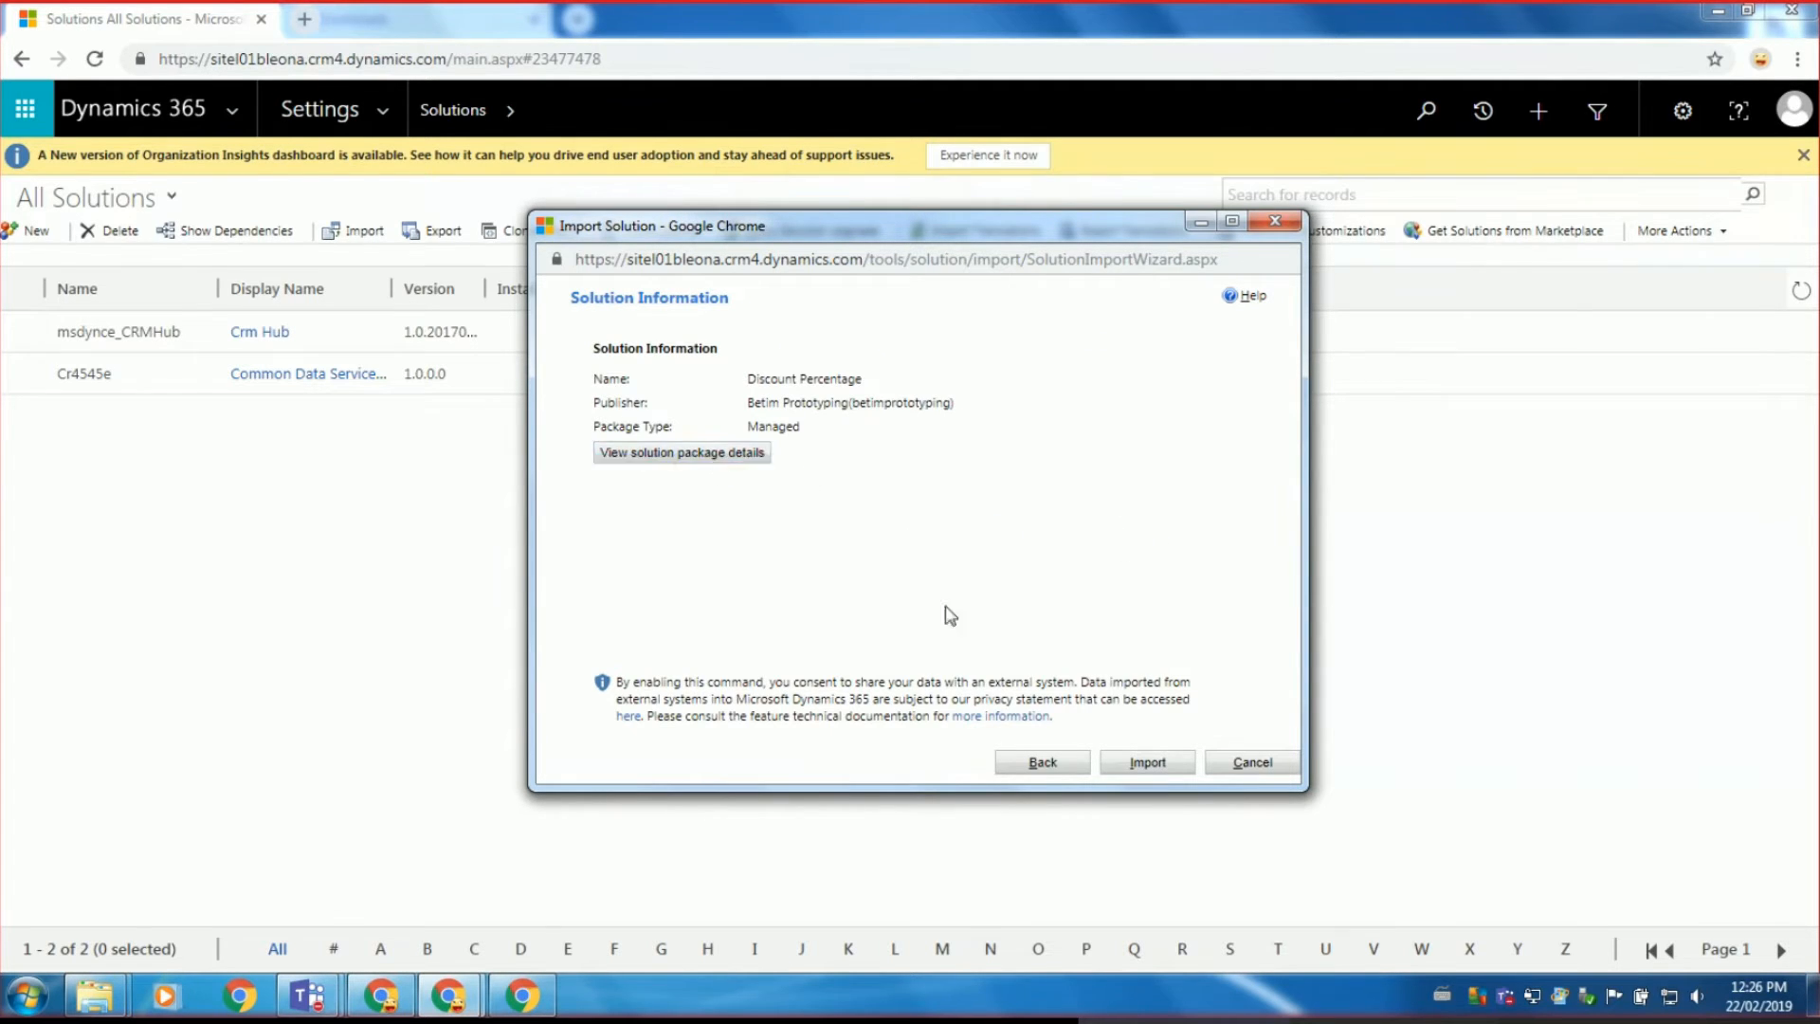
left_click(1162, 762)
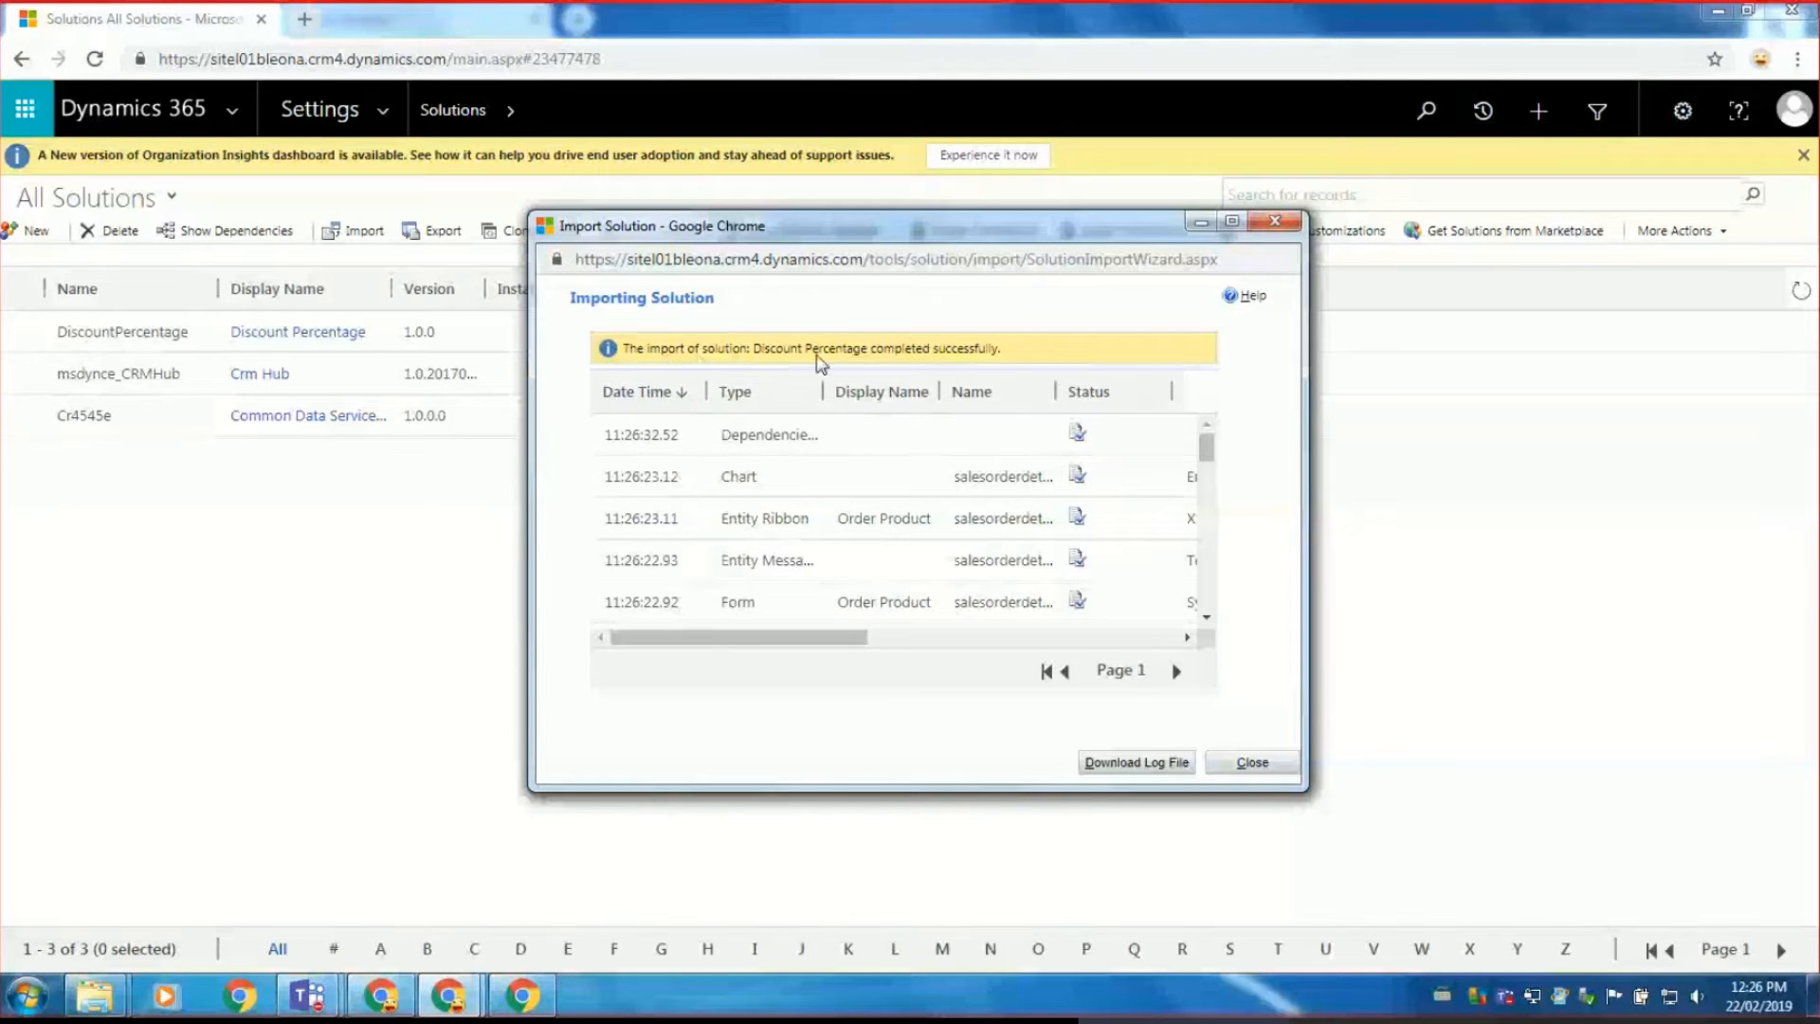
Review the import result message and the component status log, and close the import wizard.
left_click_drag(752, 348, 1006, 360)
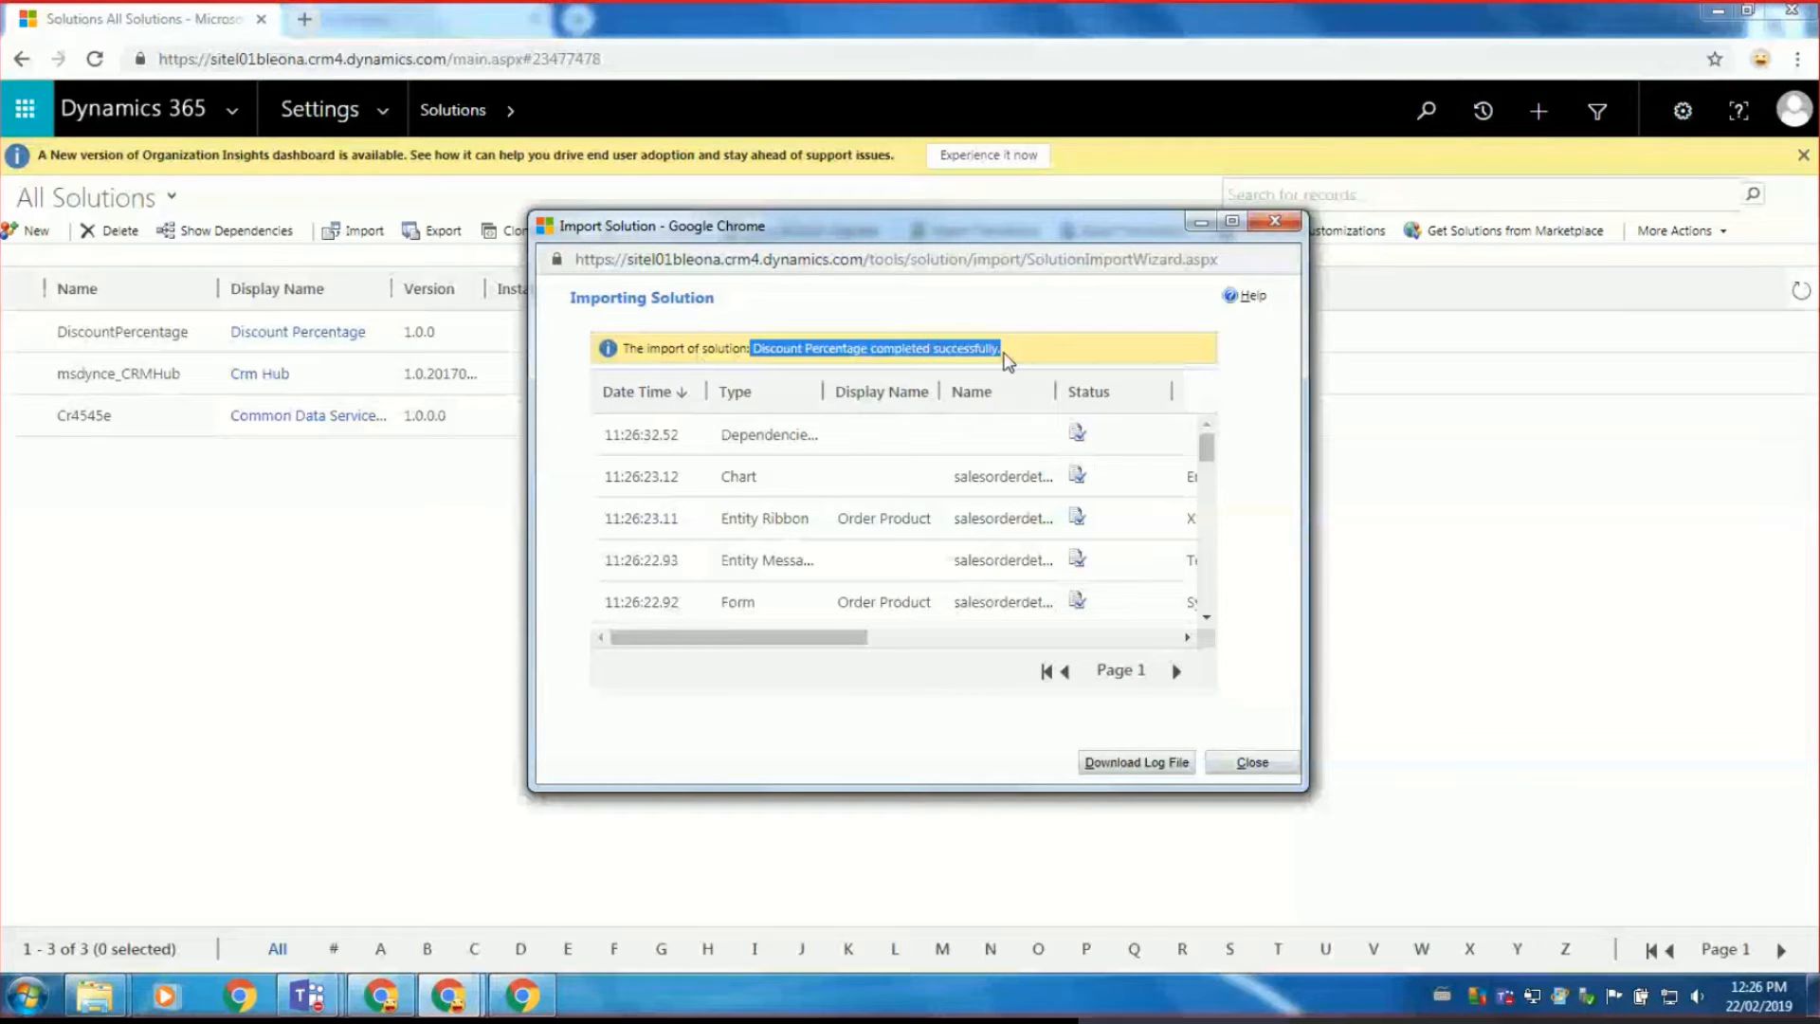
left_click(1064, 353)
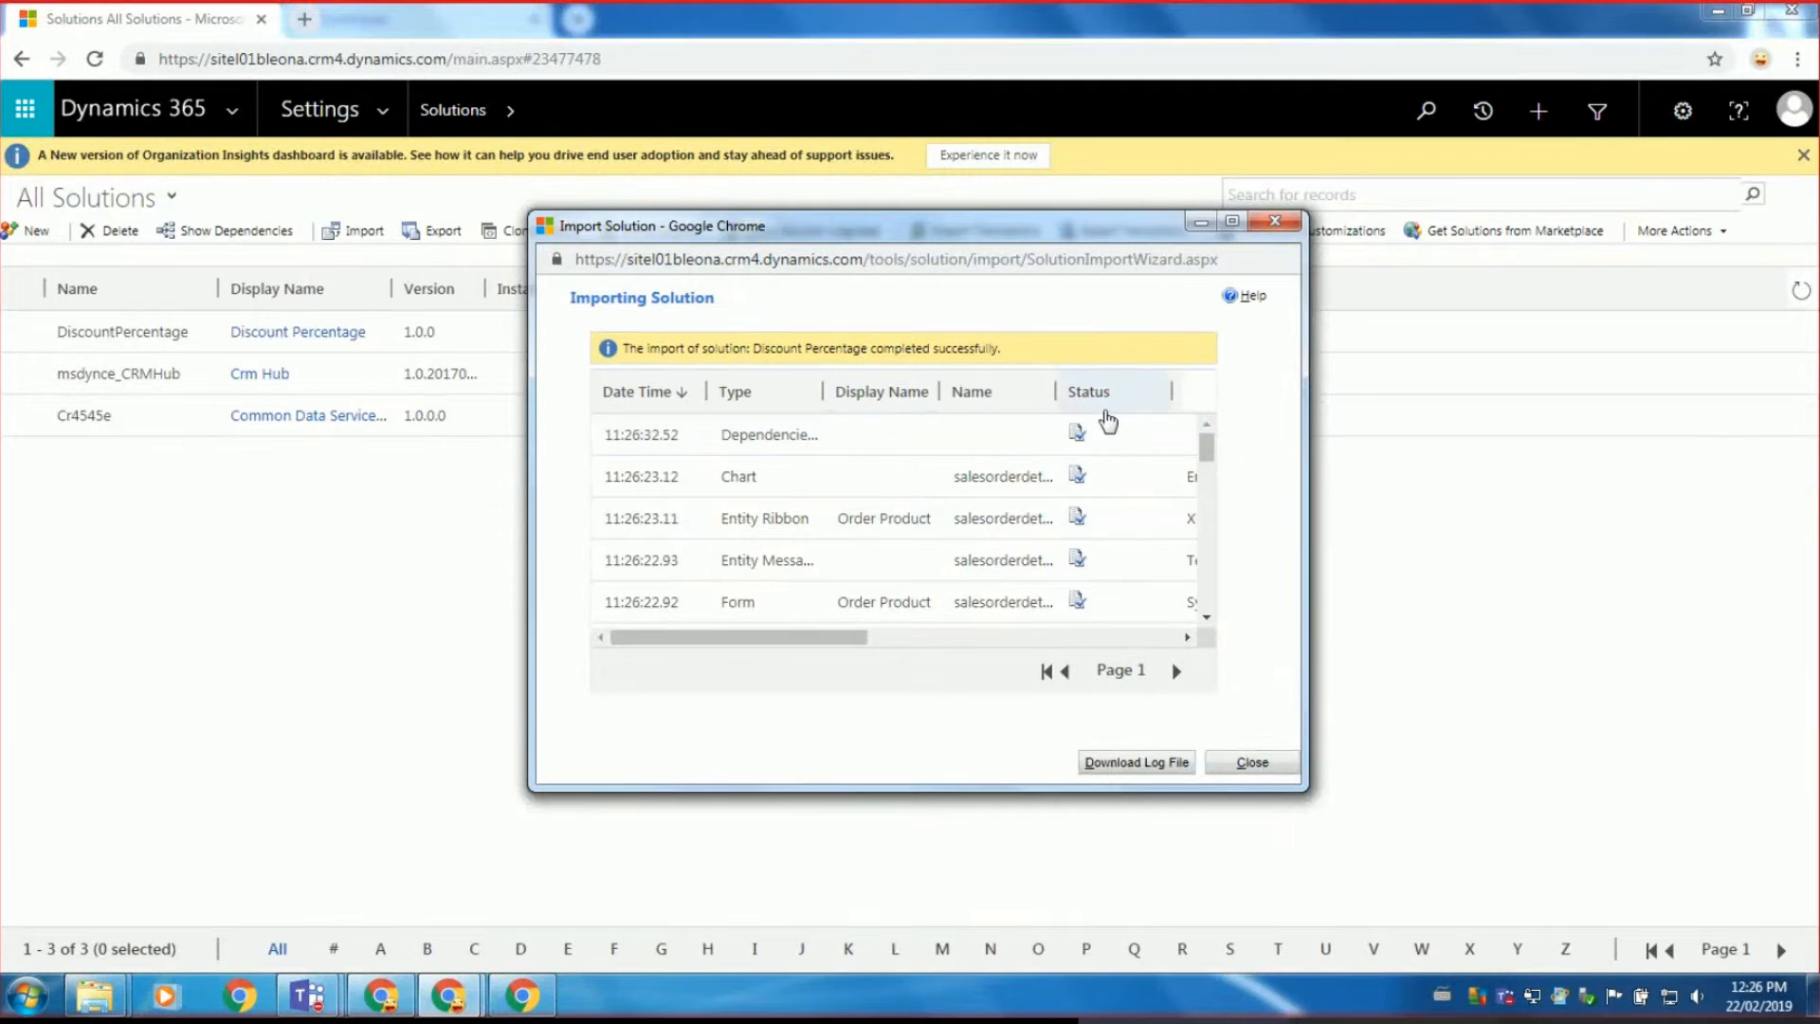
scroll(1104, 436, "down", 10)
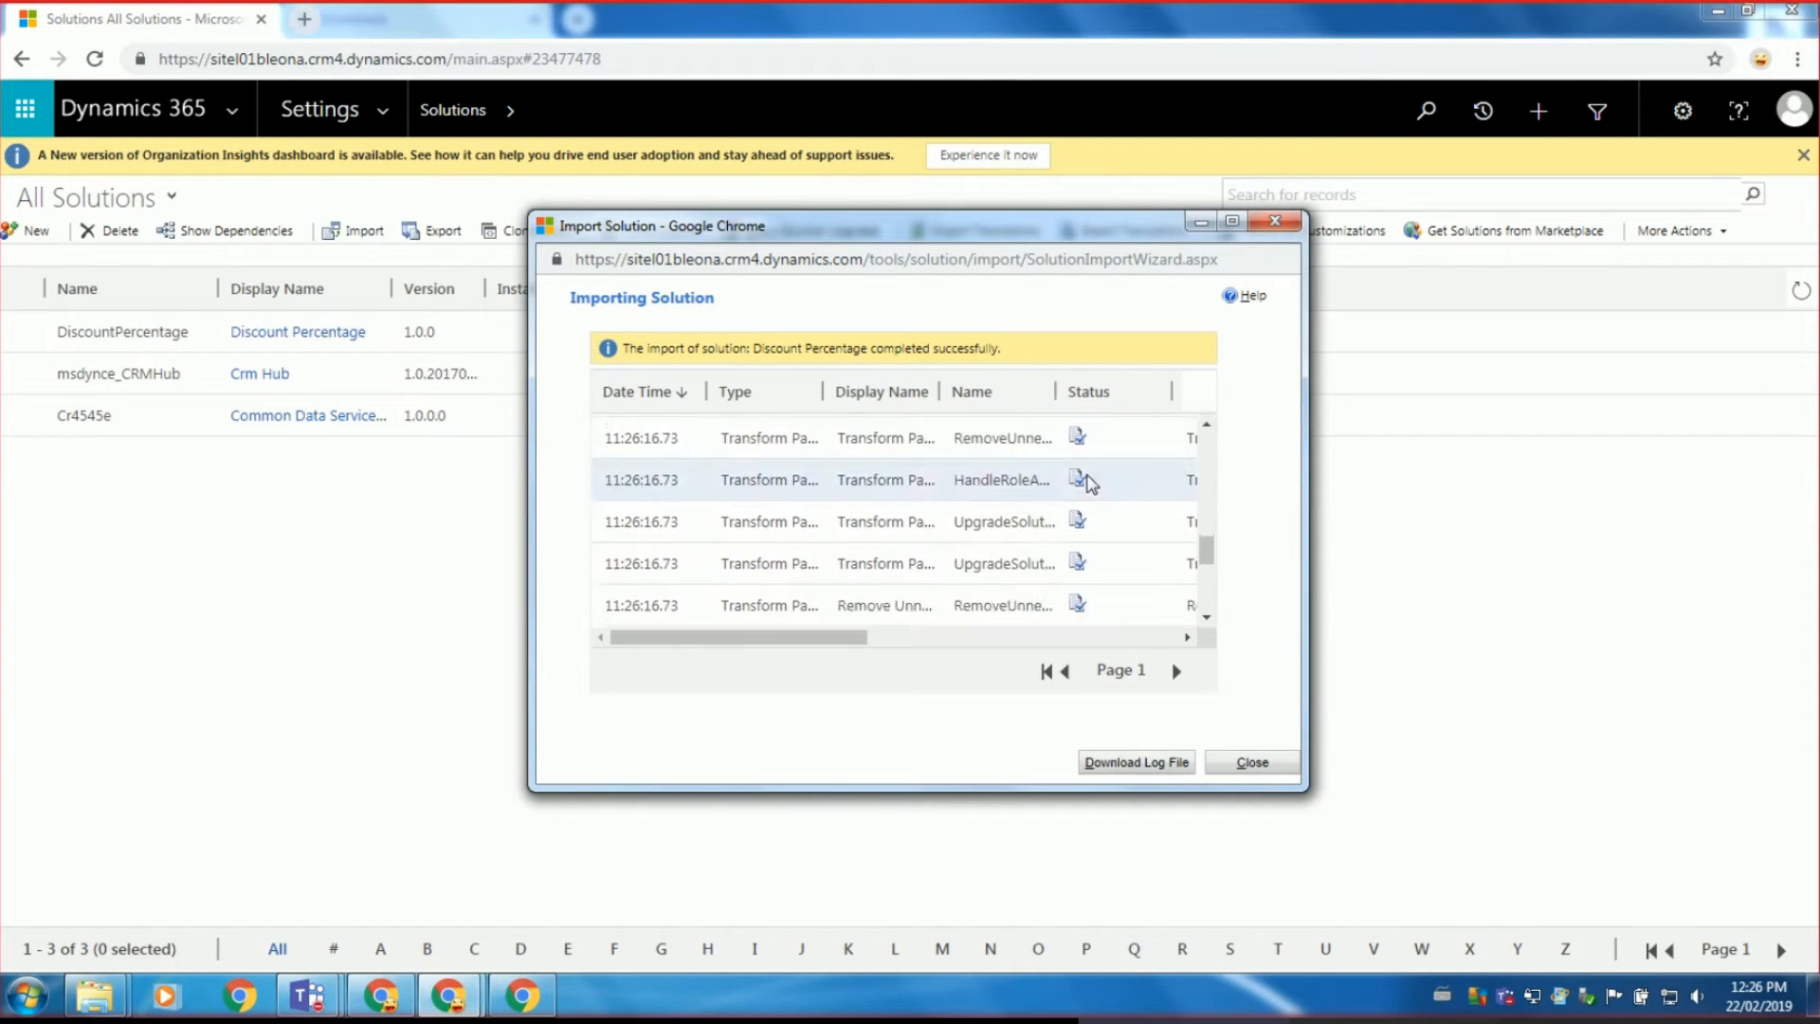
scroll(1090, 484, "down", 5)
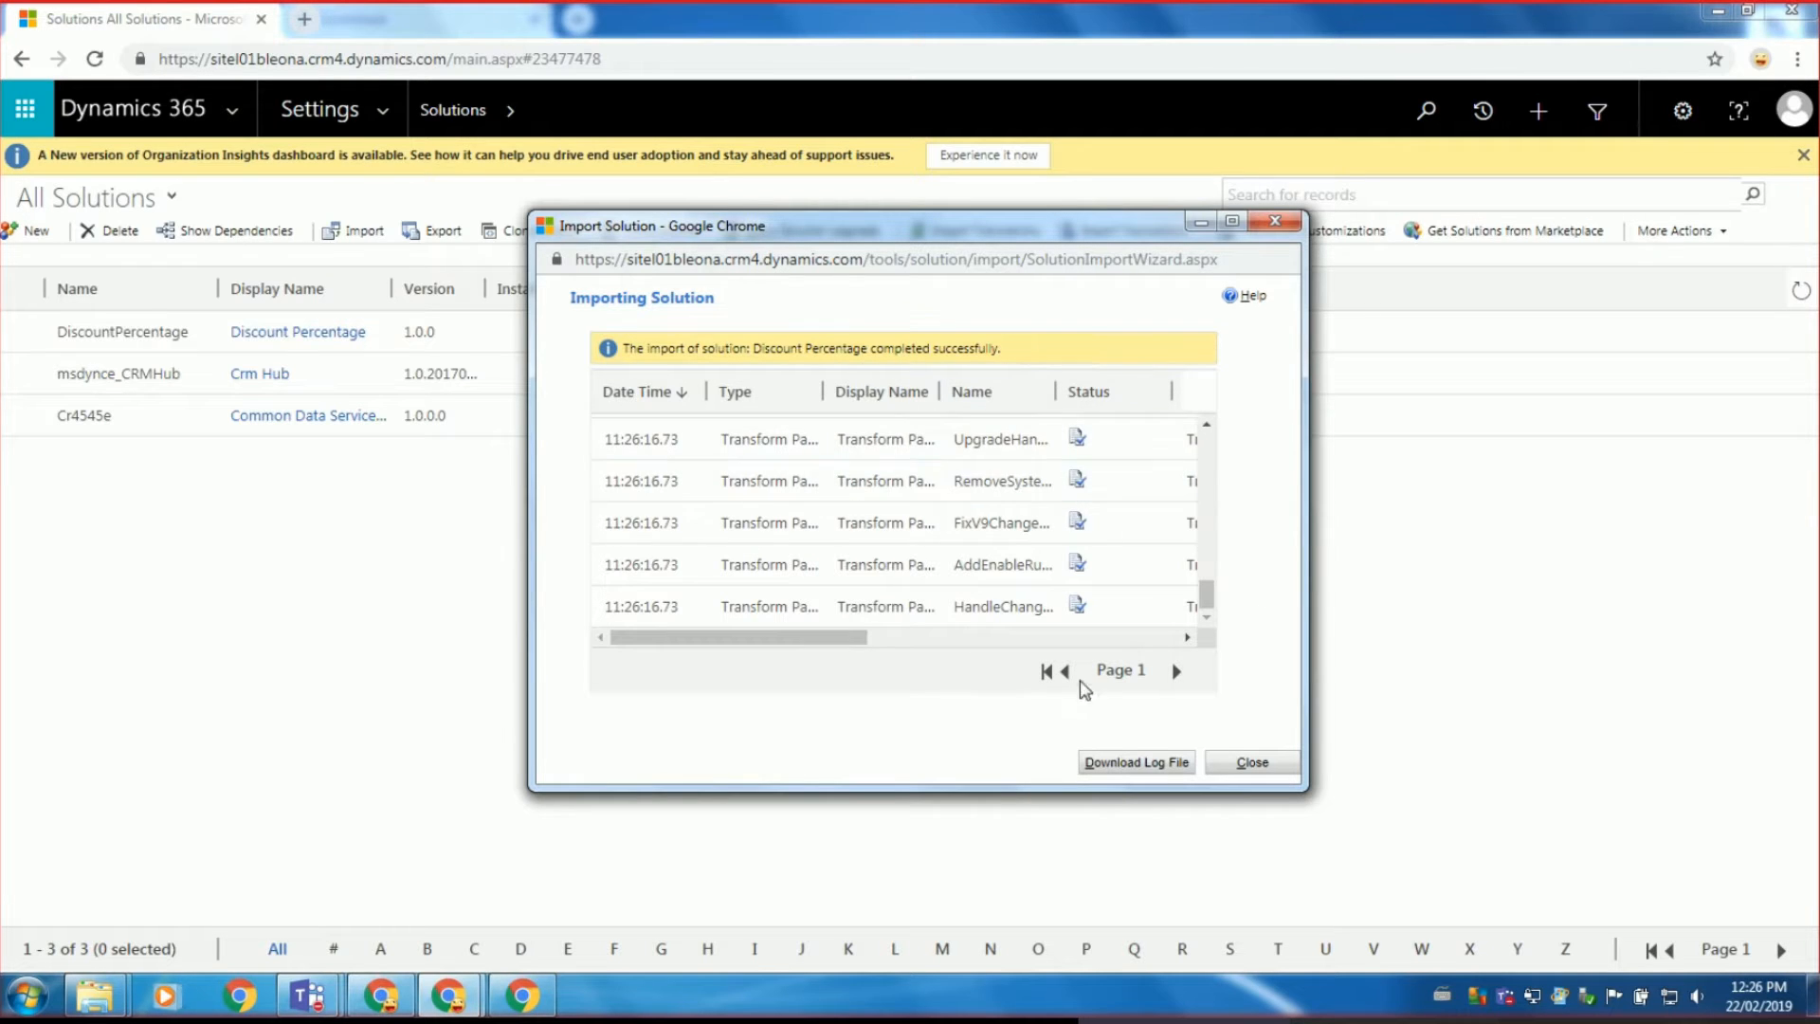
scroll(1149, 567, "up", 1)
scroll(1149, 567, "up", 10)
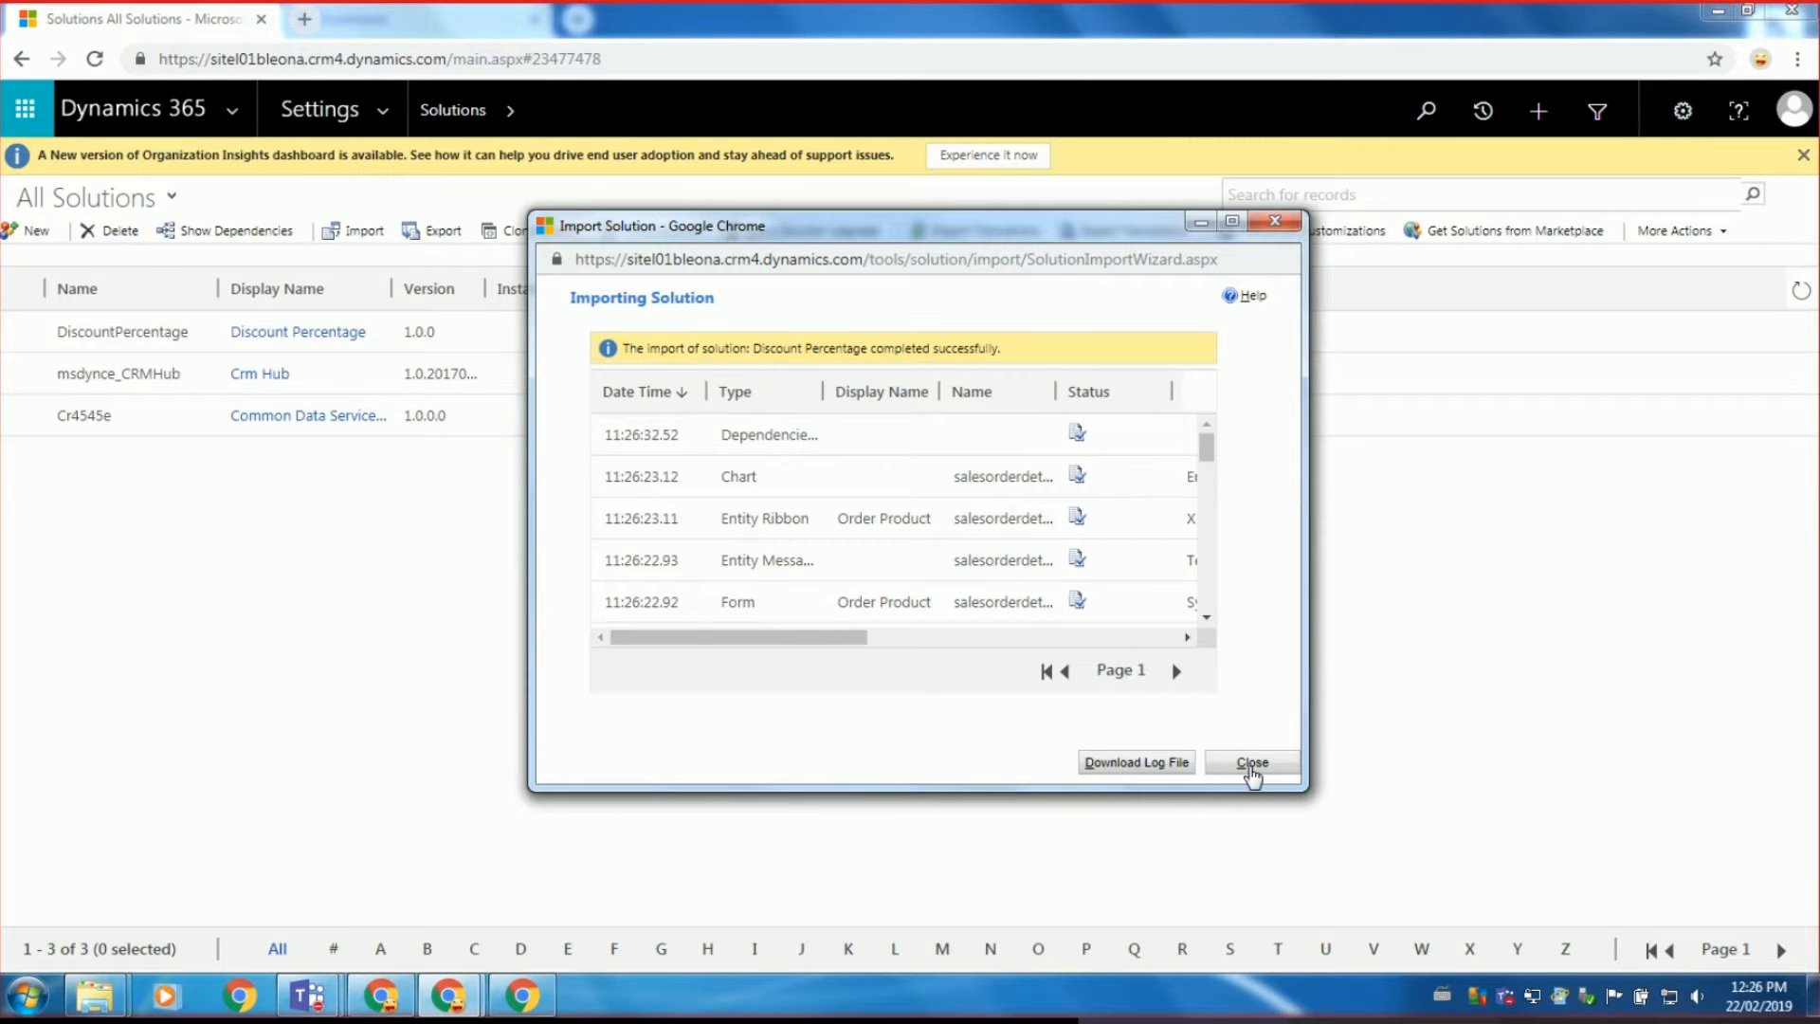
left_click(1251, 764)
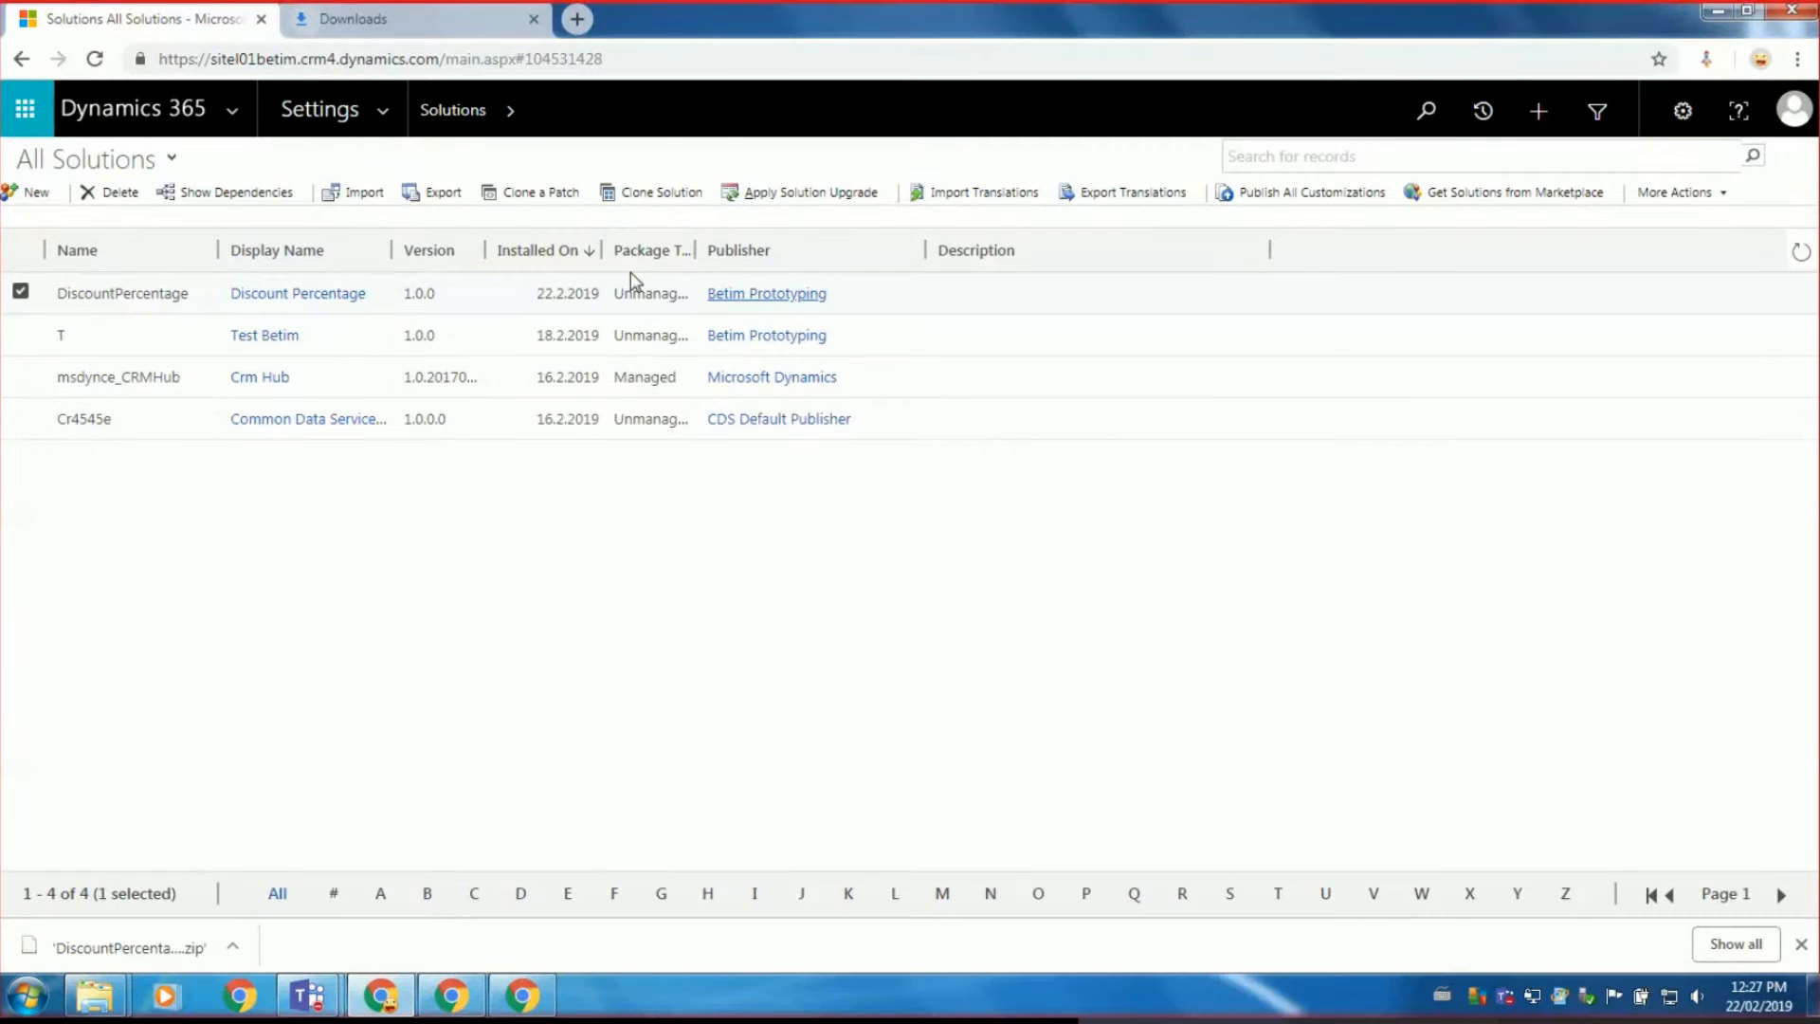
Check the solution's package type in the first environment, and read the managed-solution notice inside the second environment's imported Discount Percentage solution.
left_click_drag(696, 249, 799, 252)
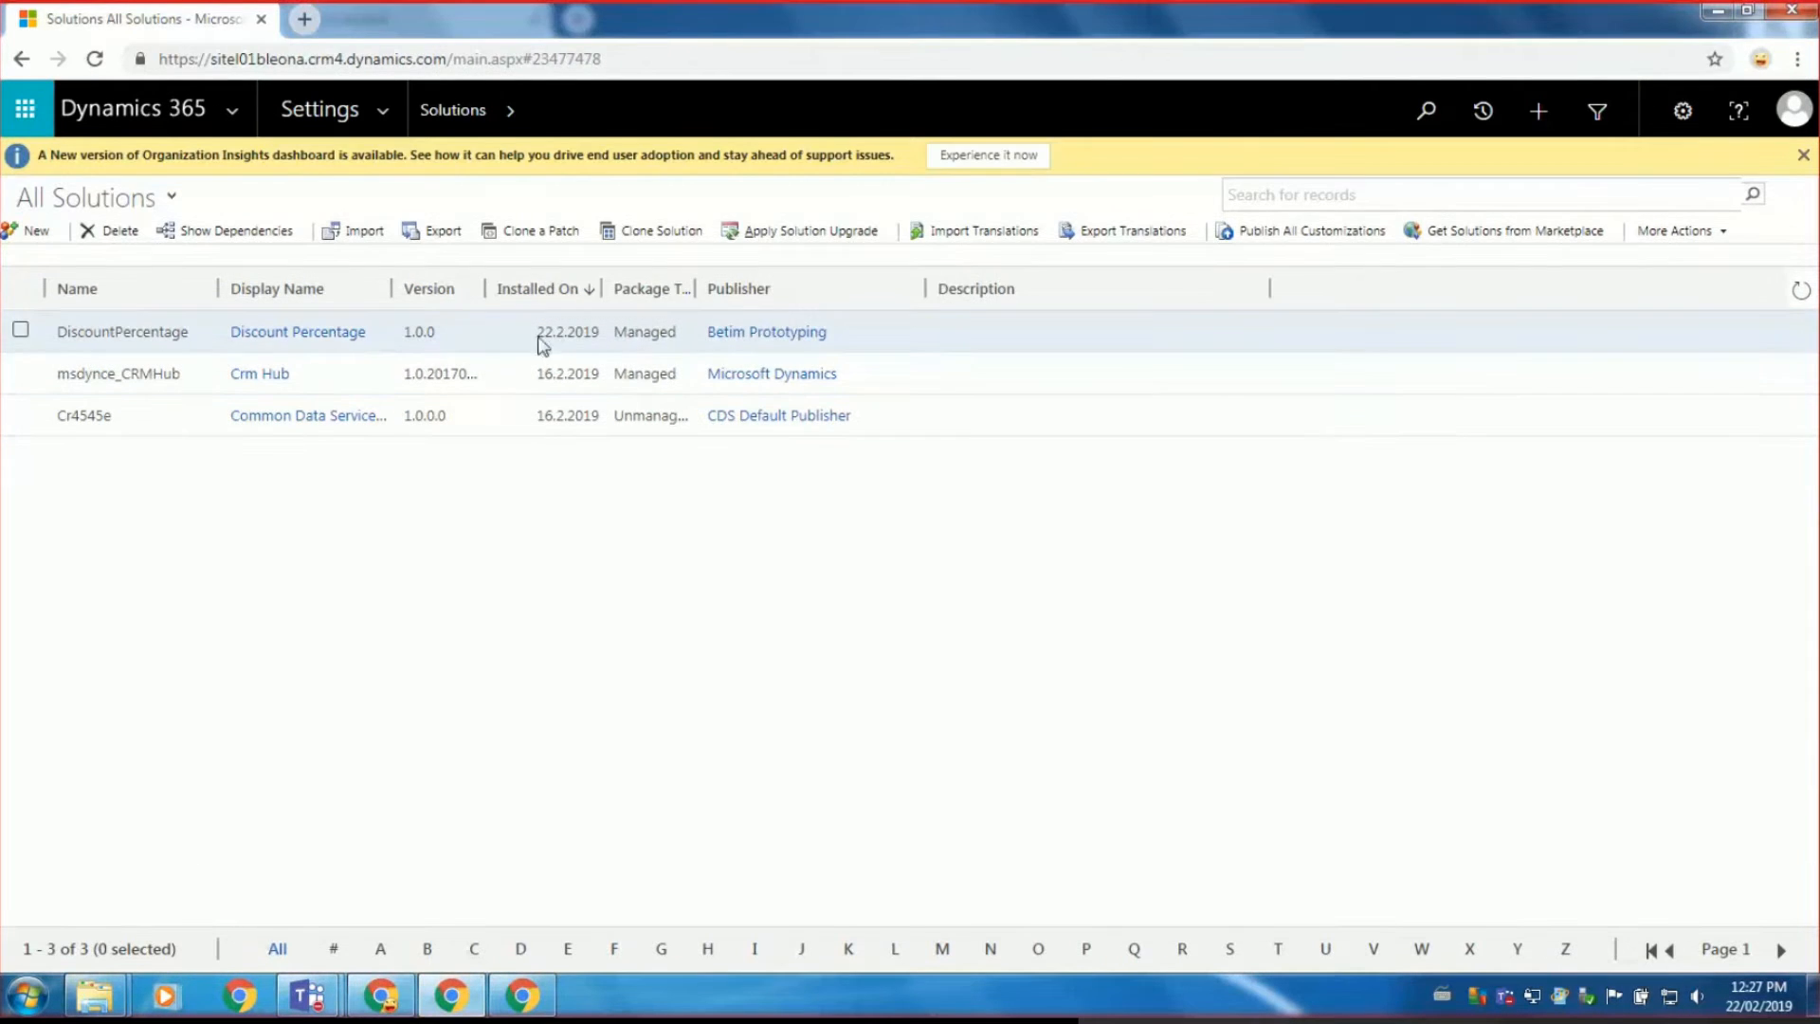
left_click(295, 332)
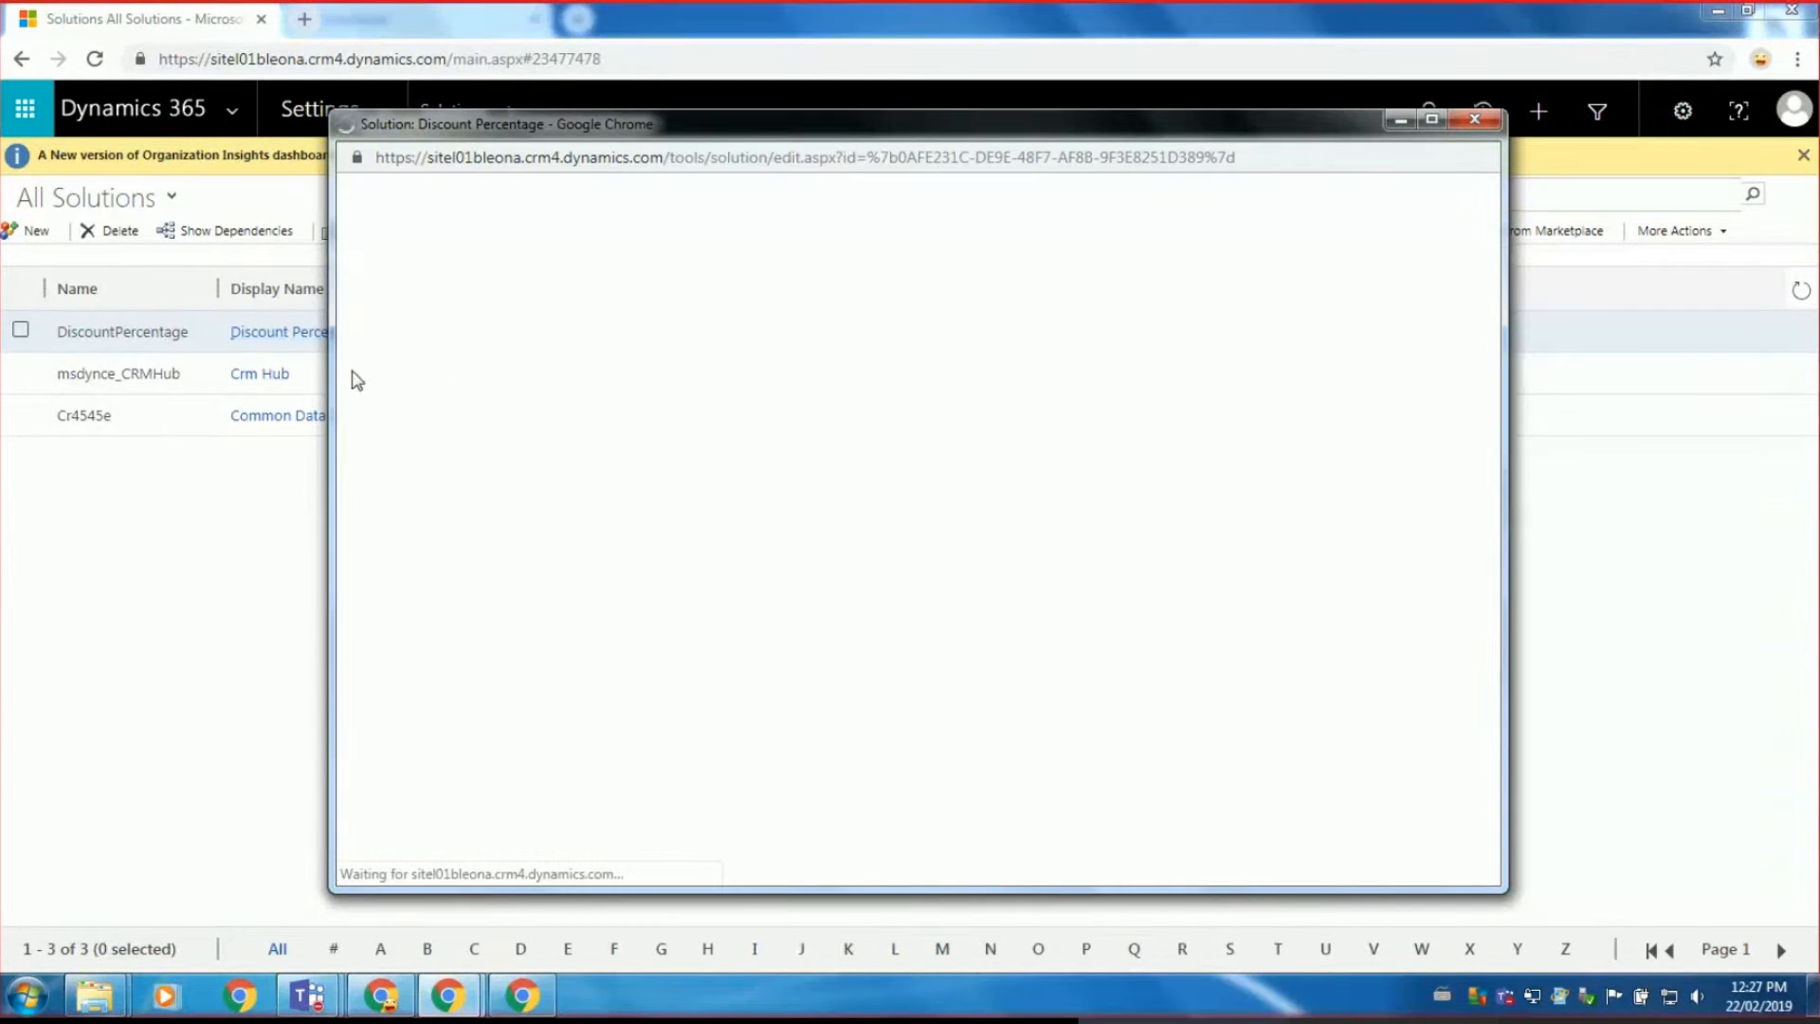
left_click_drag(406, 354, 830, 356)
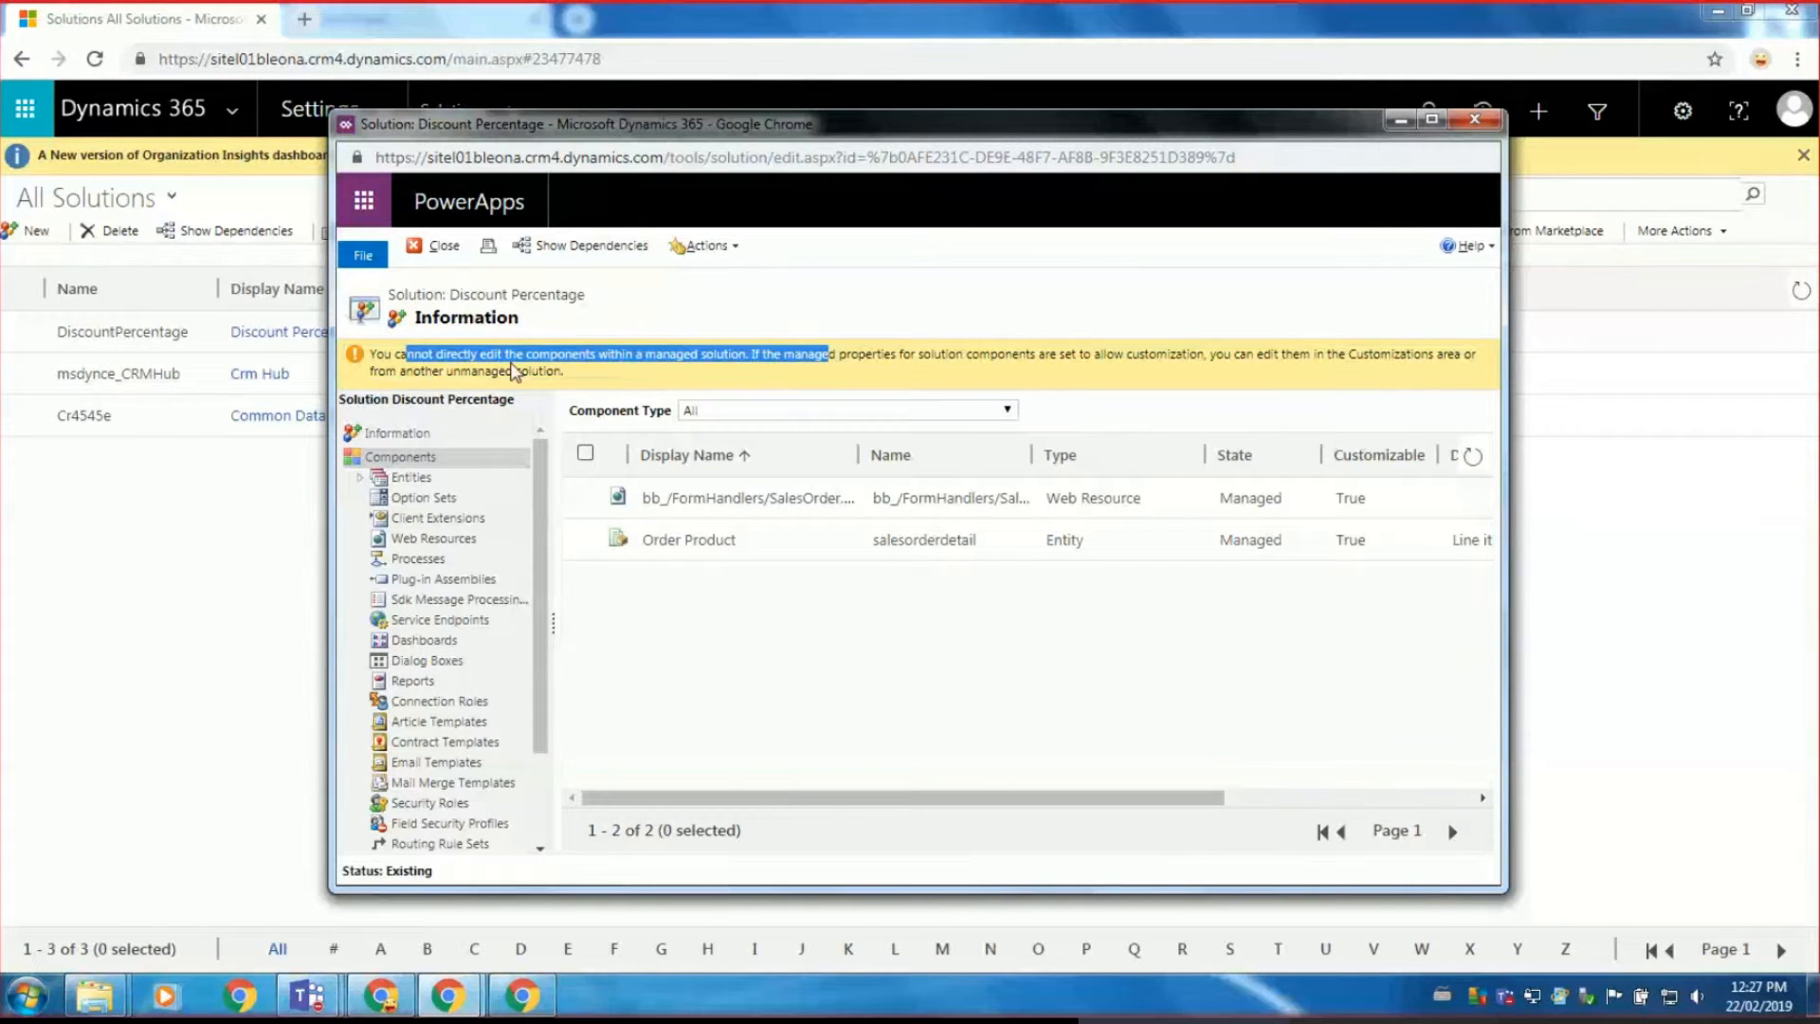
left_click(520, 369)
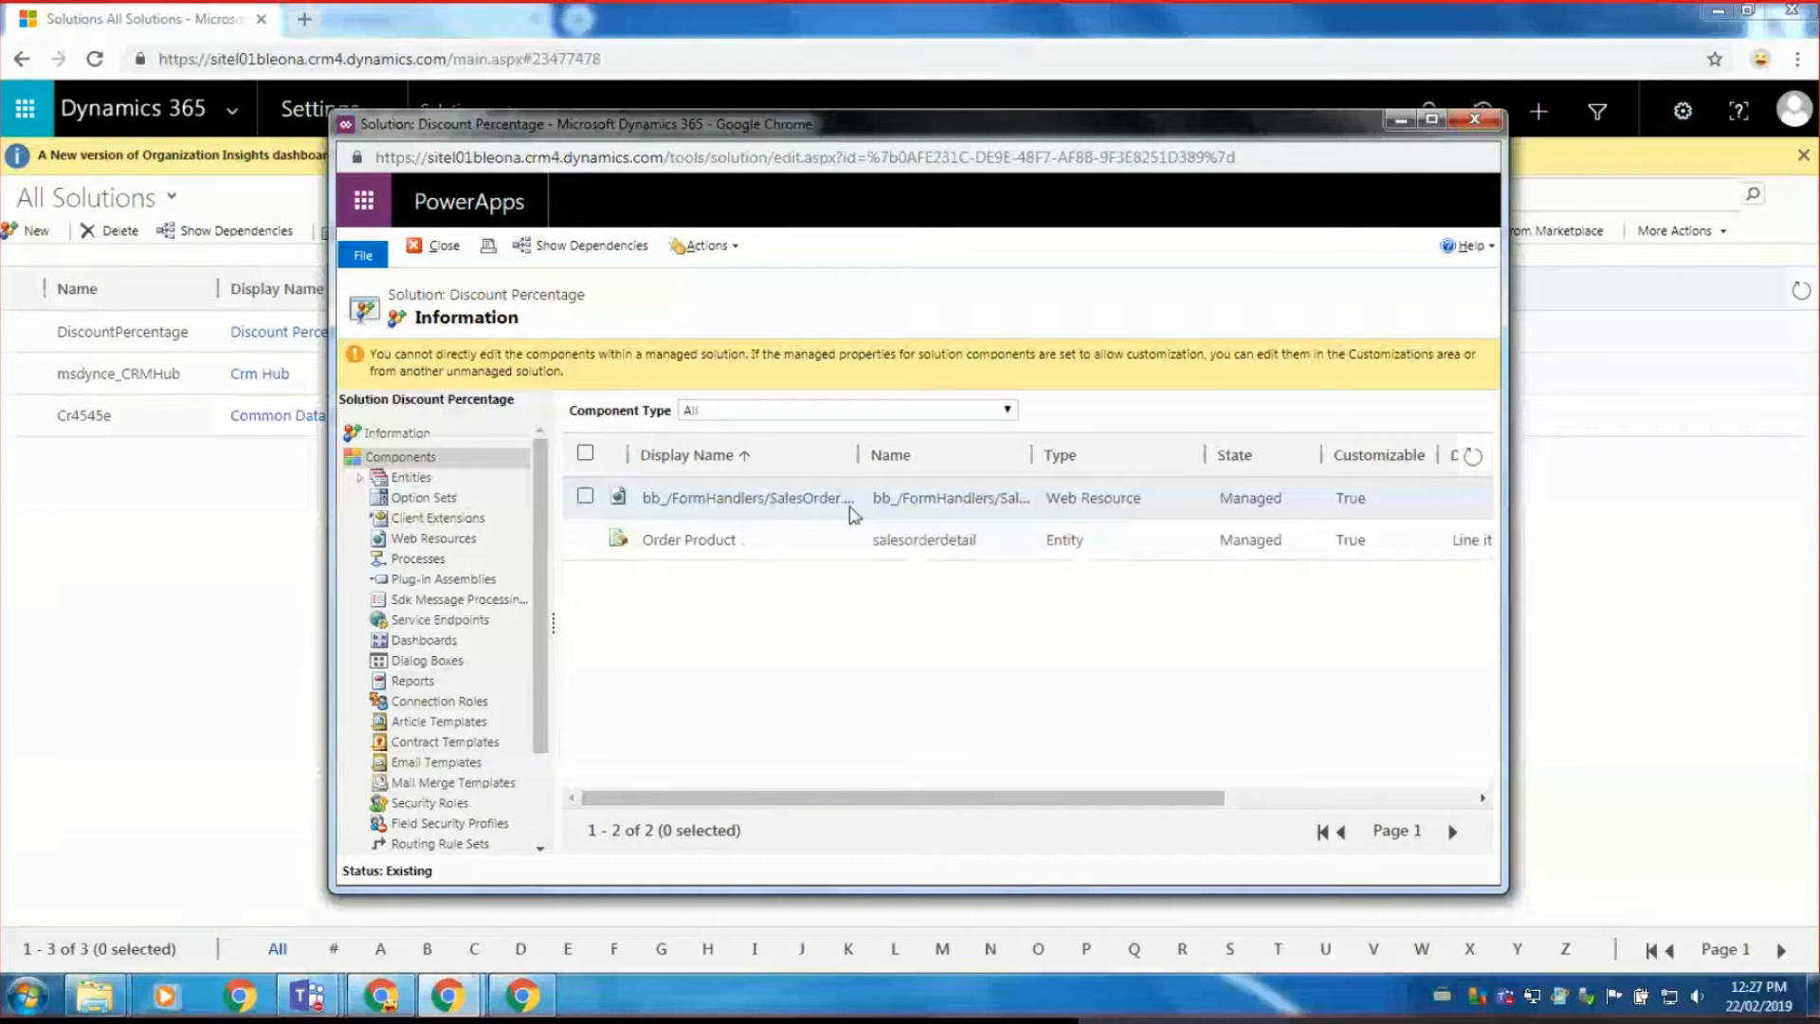
Try to open the bb_/FormHandlers/SalesOrder web resource and the Order Product entity from the managed solution's component list.
double_click(739, 498)
double_click(948, 498)
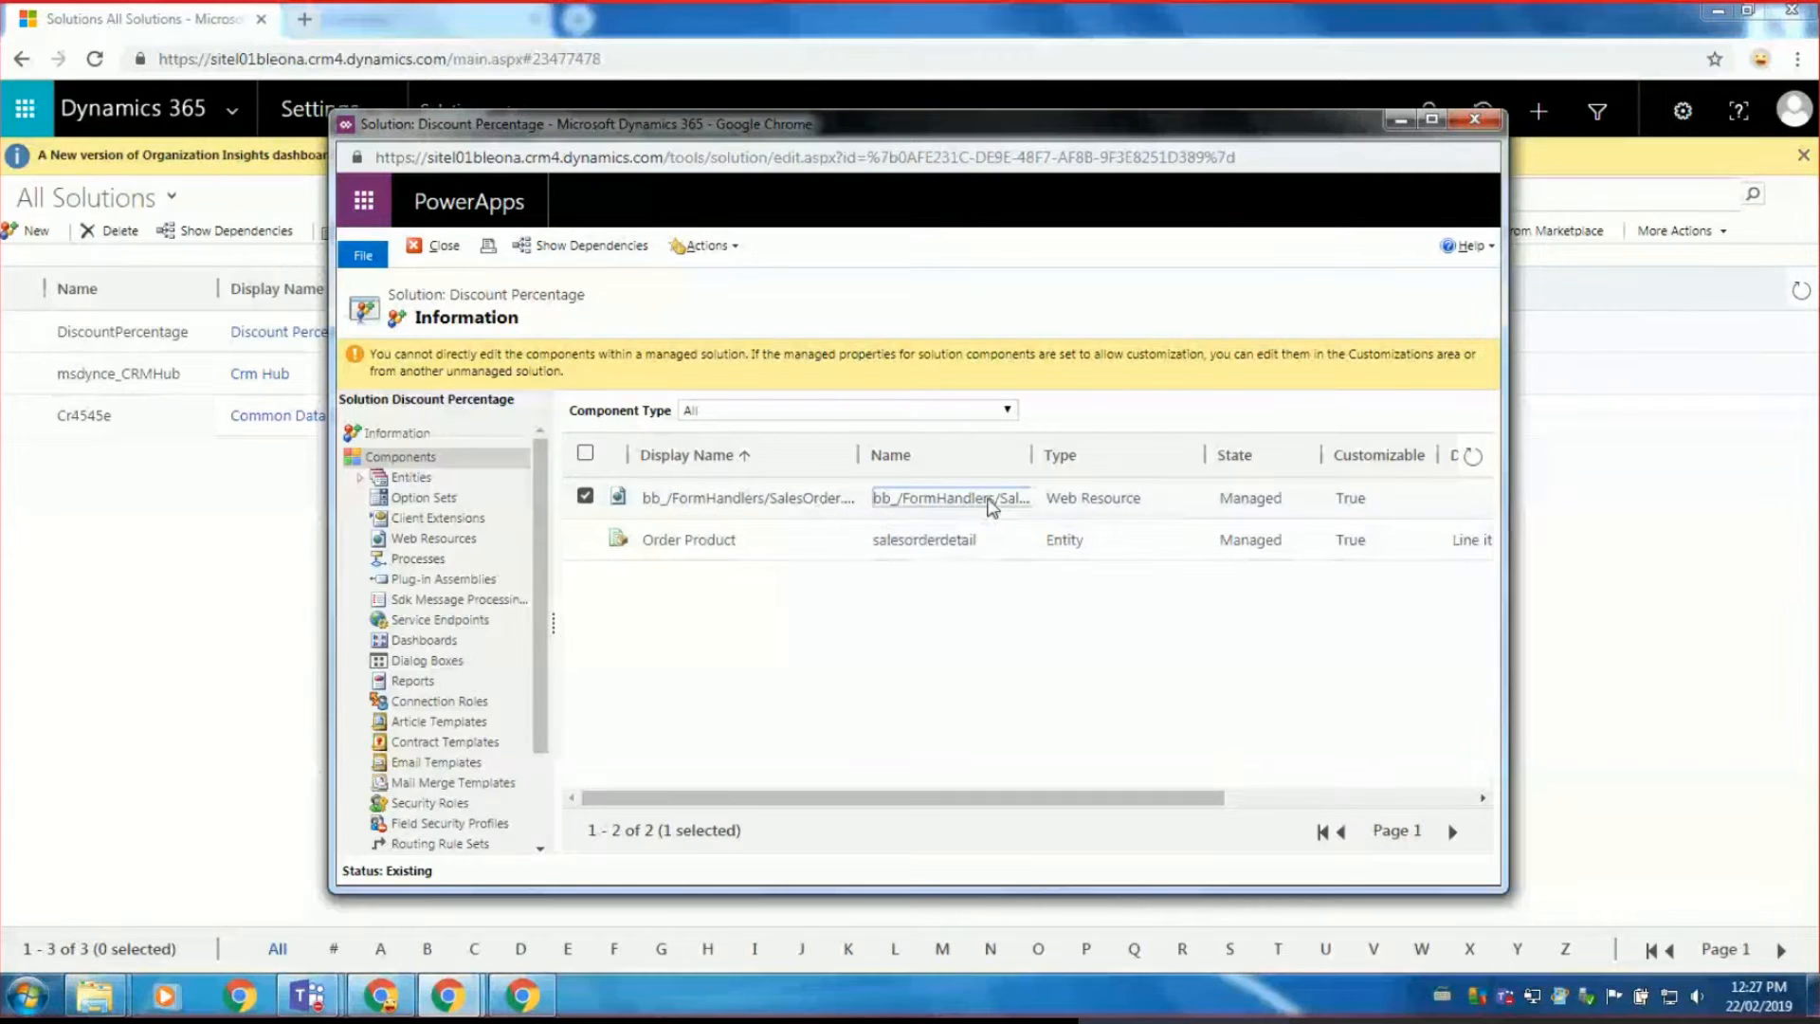
left_click(819, 510)
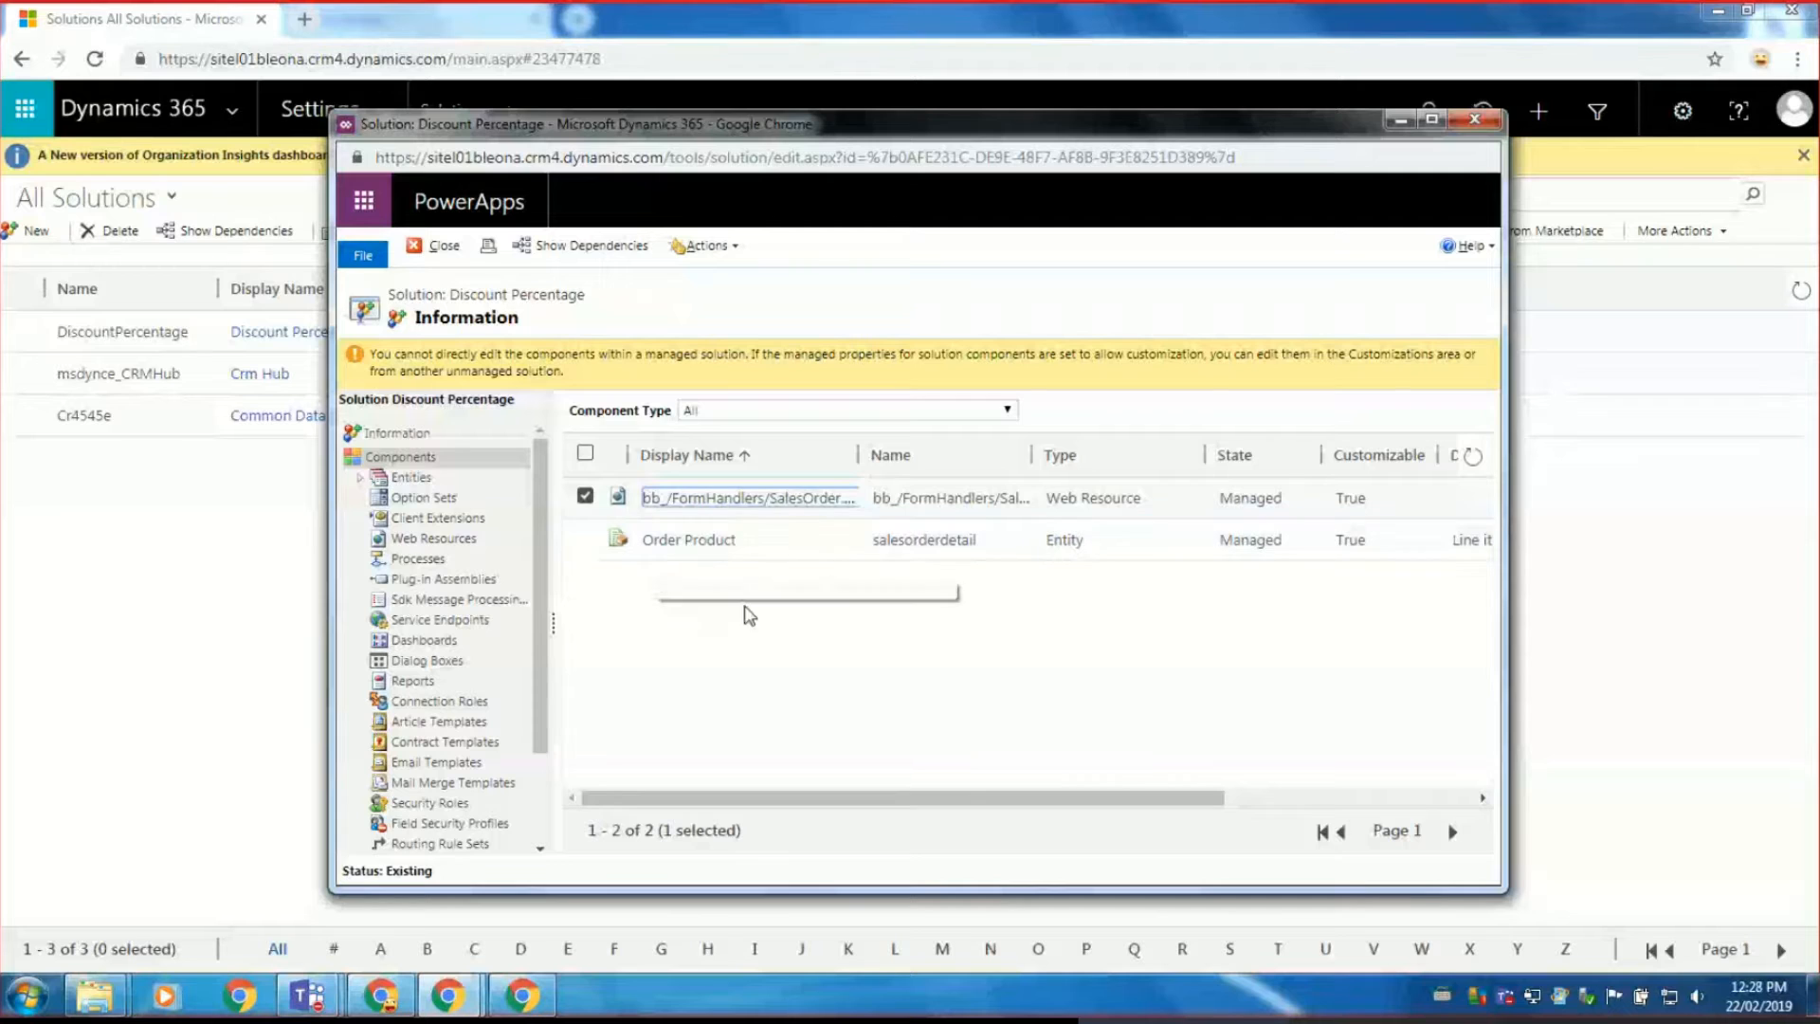
left_click(652, 542)
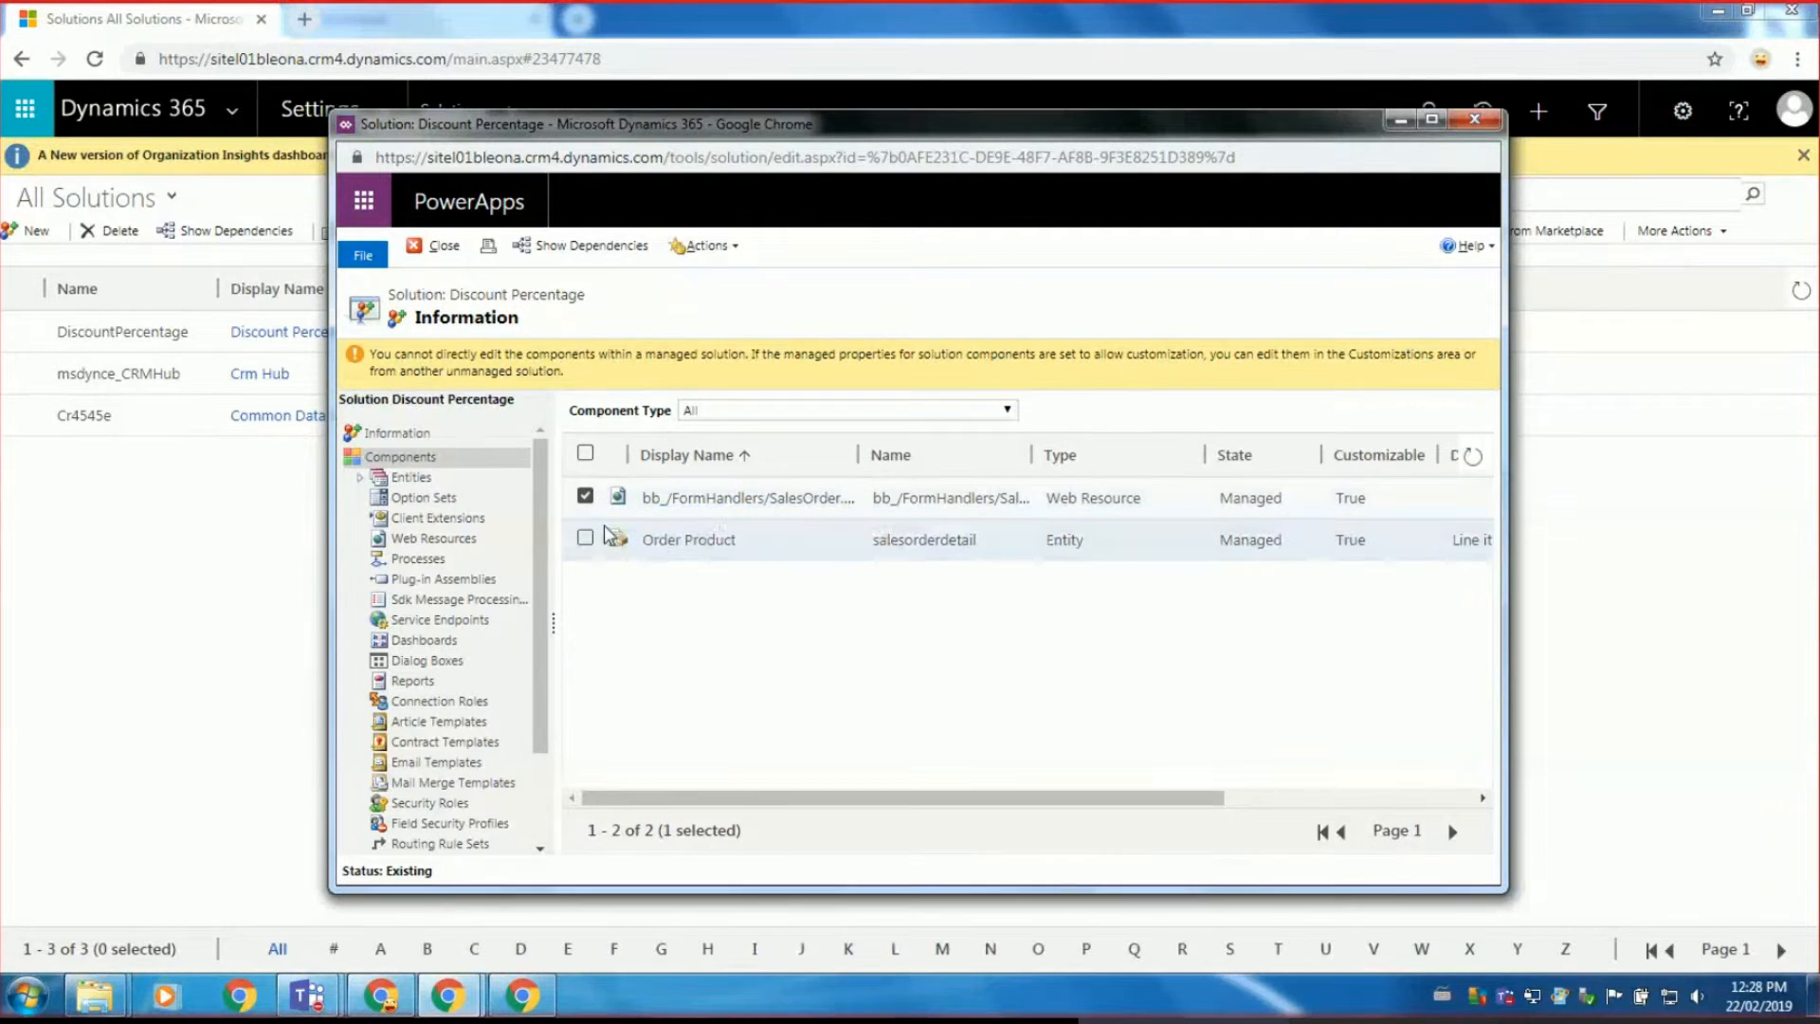
left_click(752, 547)
left_click(587, 540)
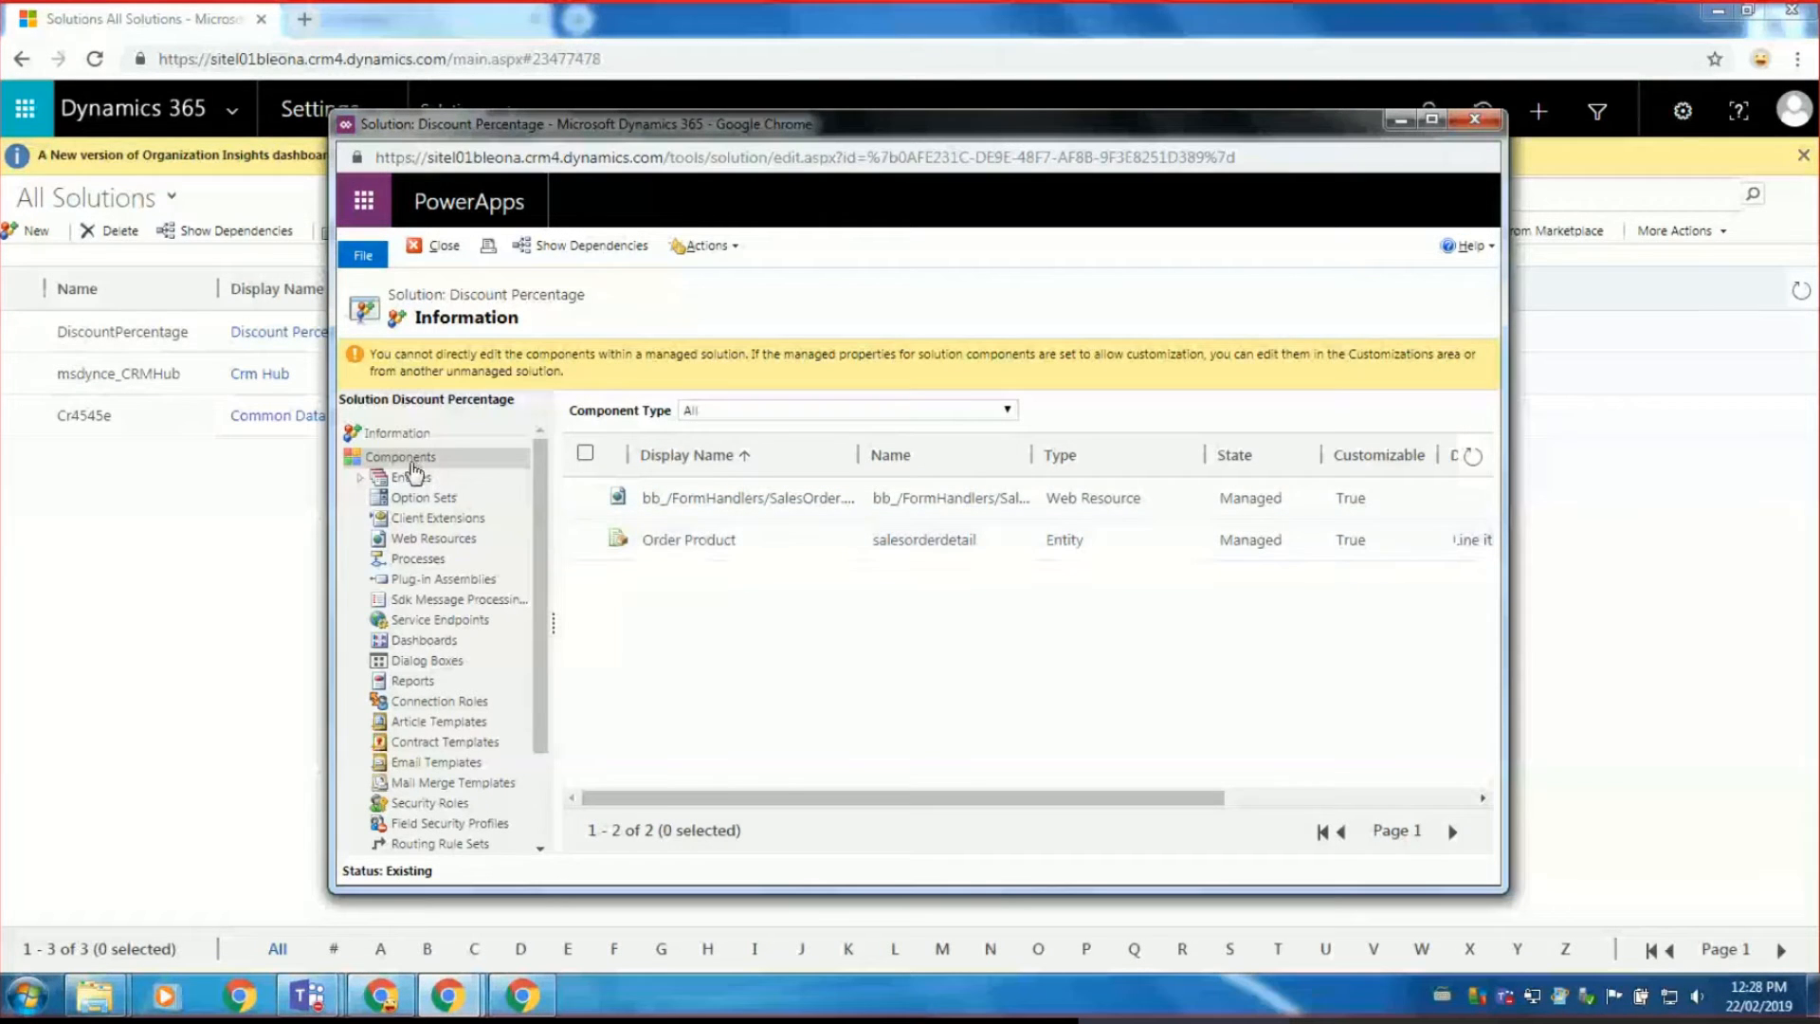
Inspect the Order Product entity's fields in the managed solution and close the solution window.
left_click(376, 483)
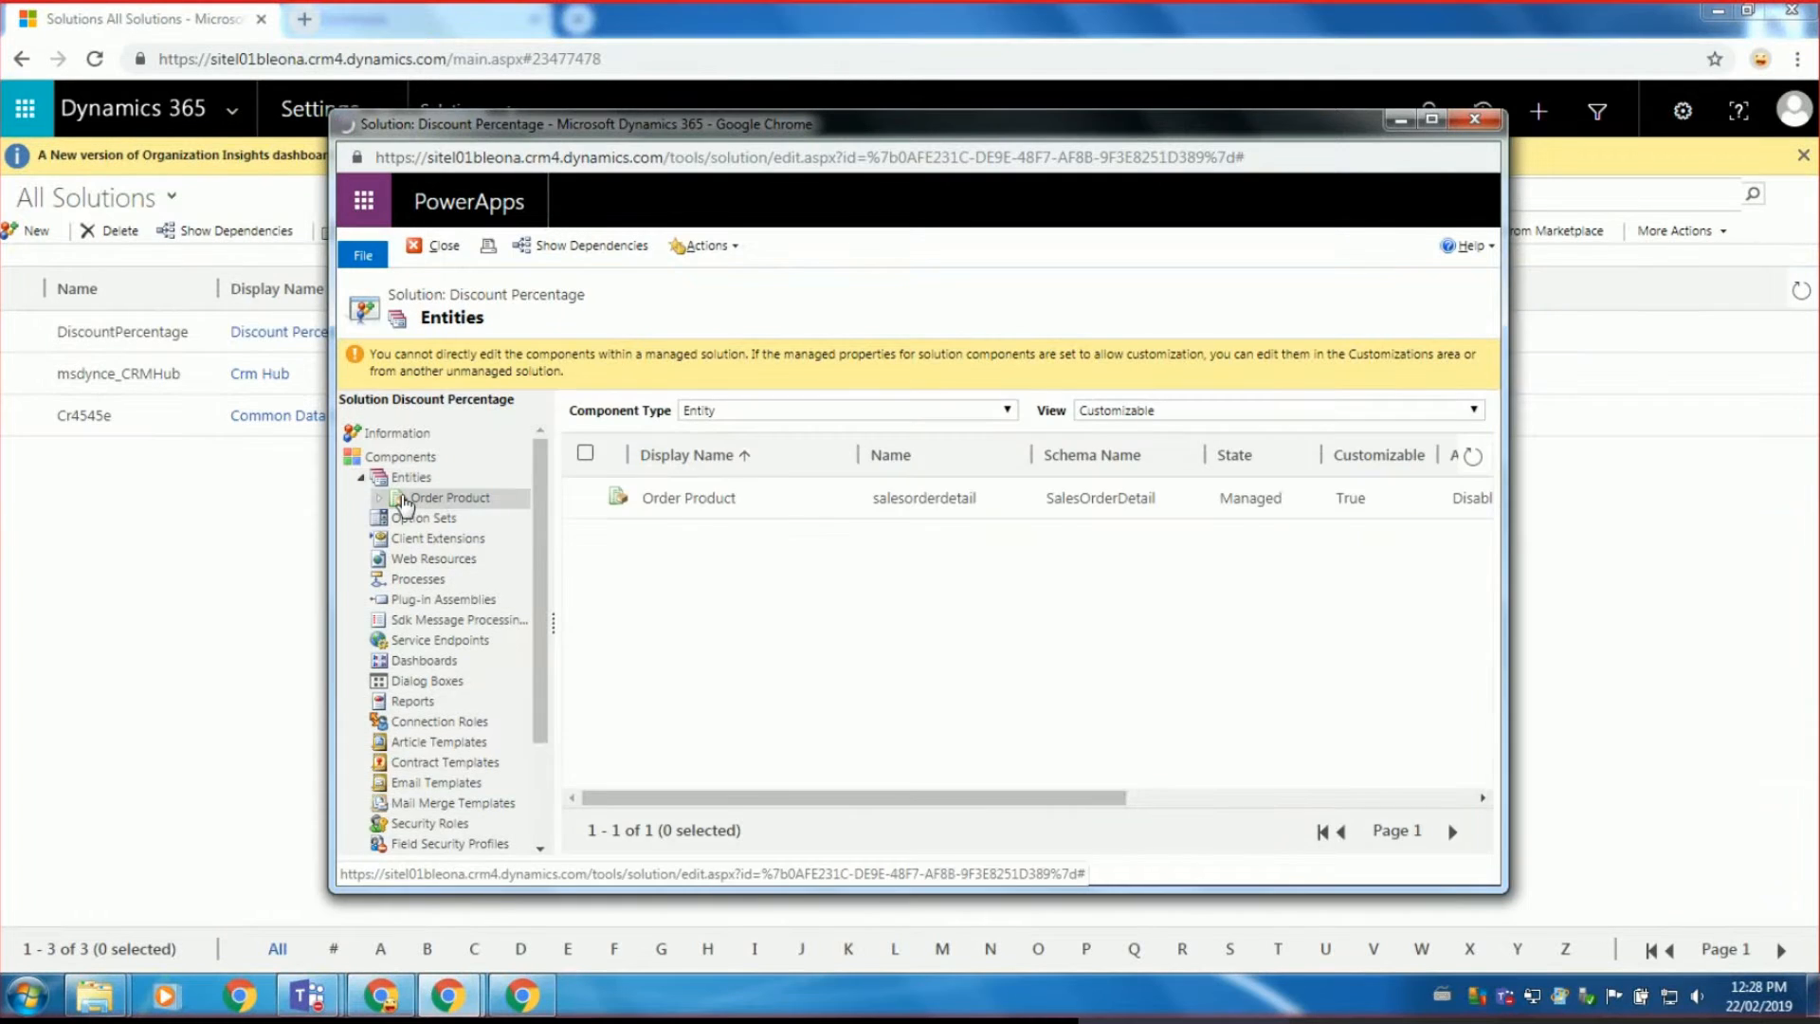
left_click(398, 500)
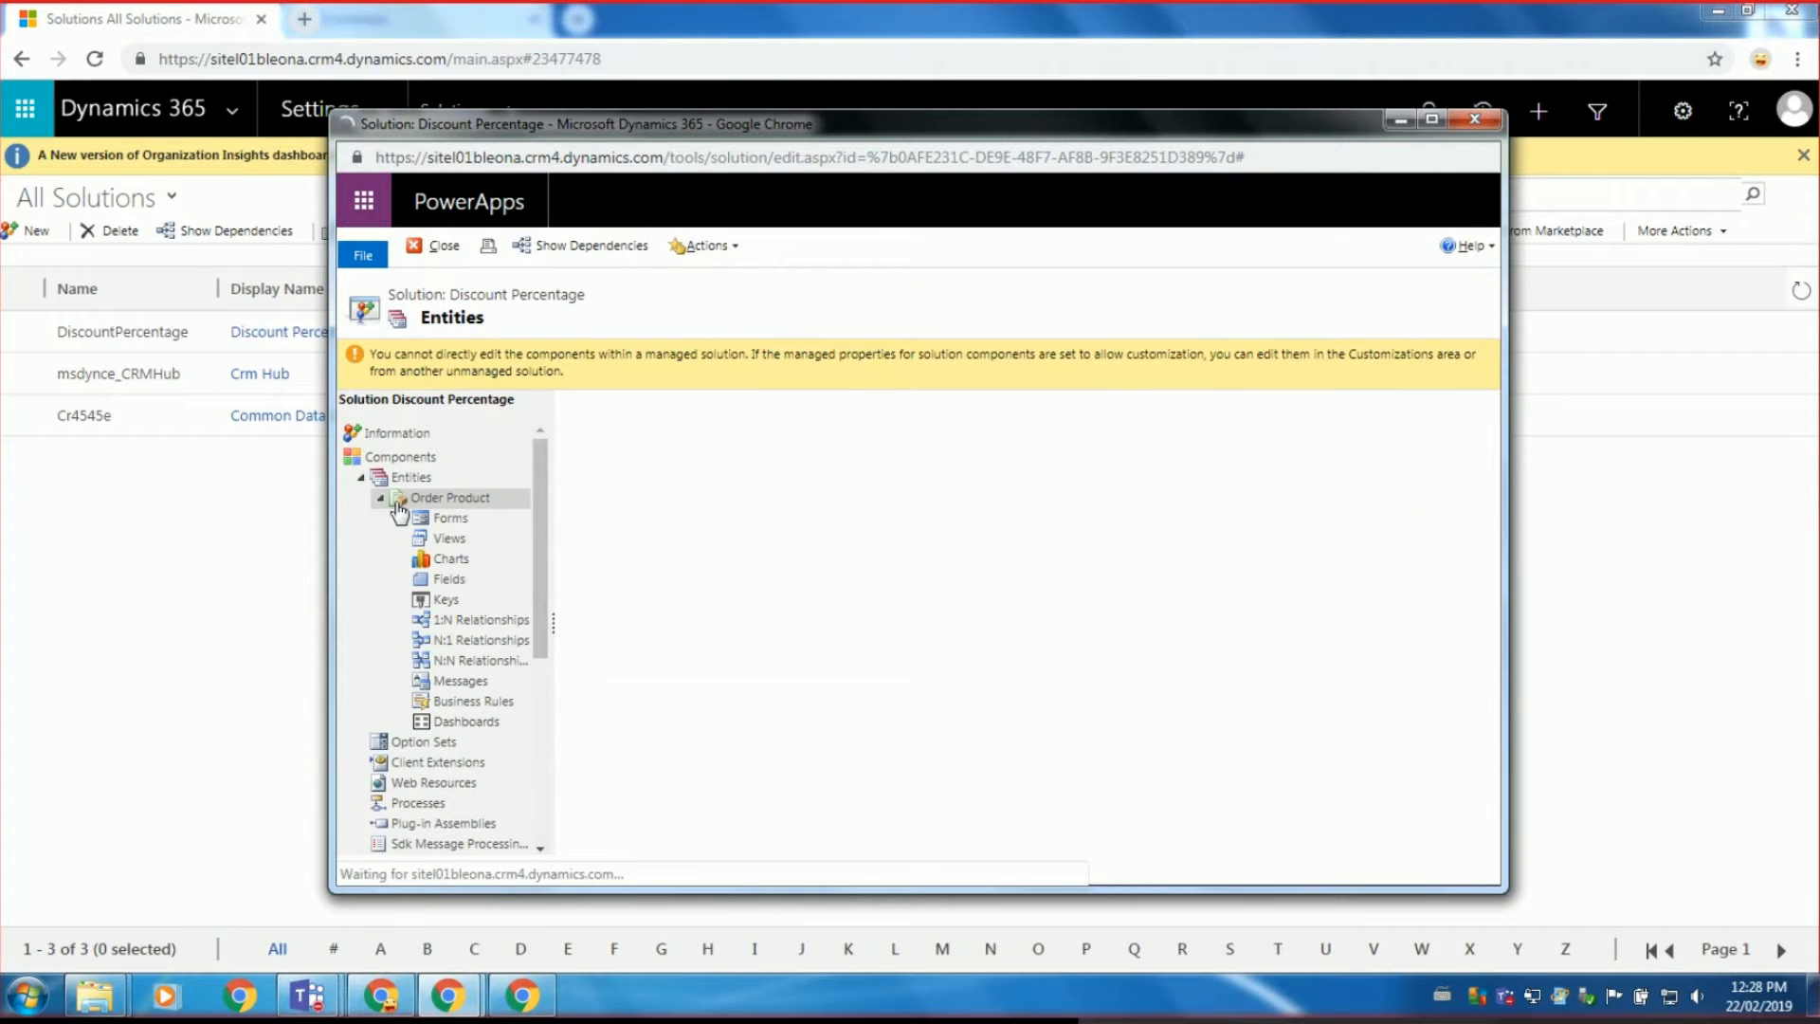
left_click(458, 580)
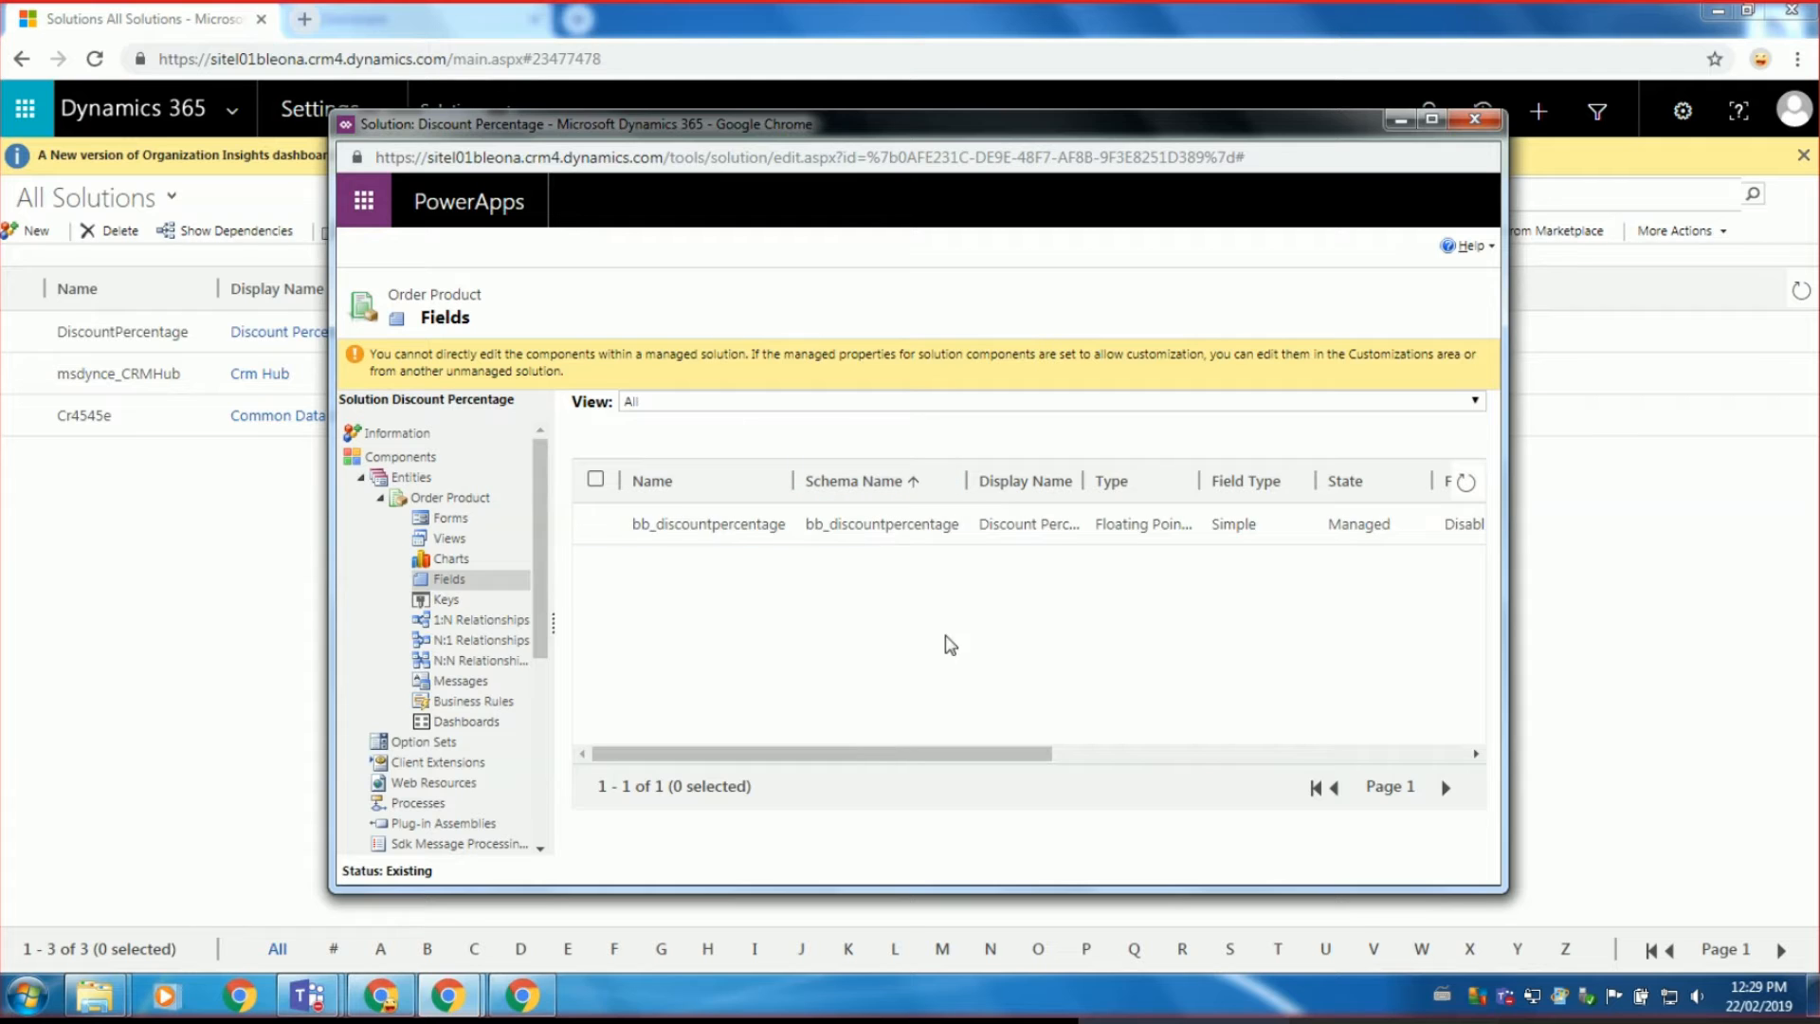
left_click(1472, 123)
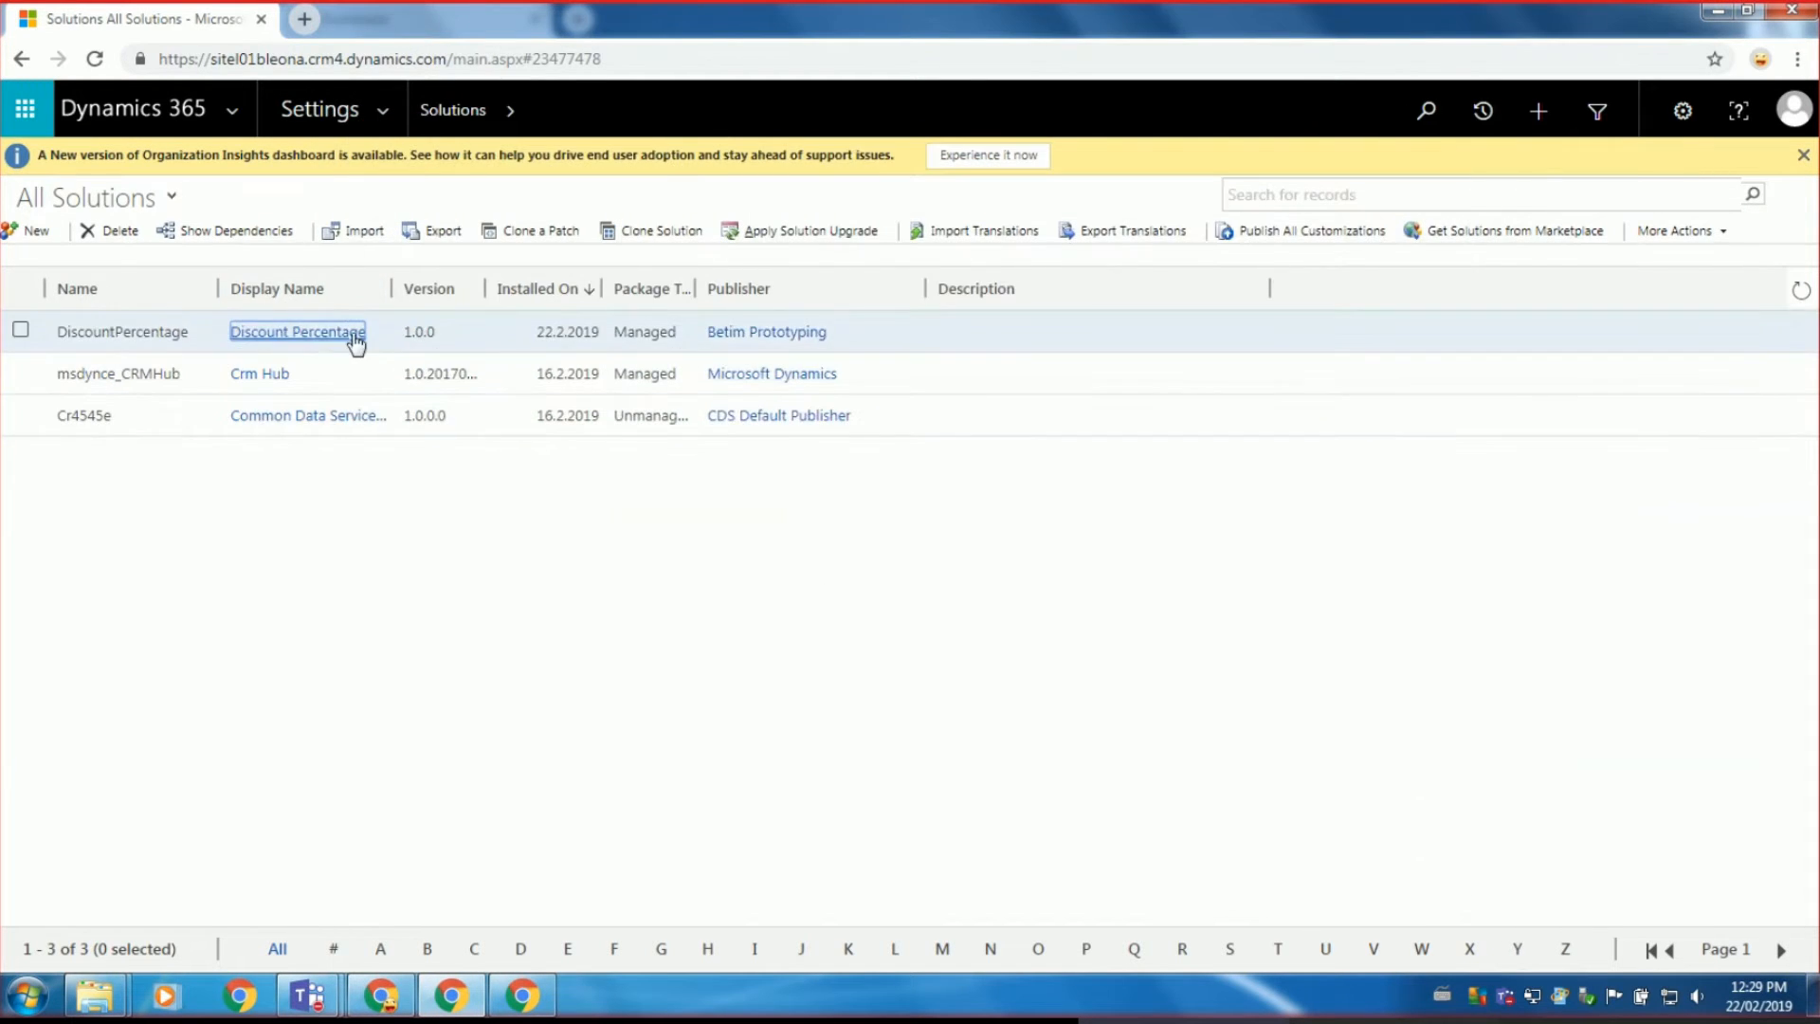
Start a new order in the Sales area's Orders and name it Test managed.
left_click(387, 111)
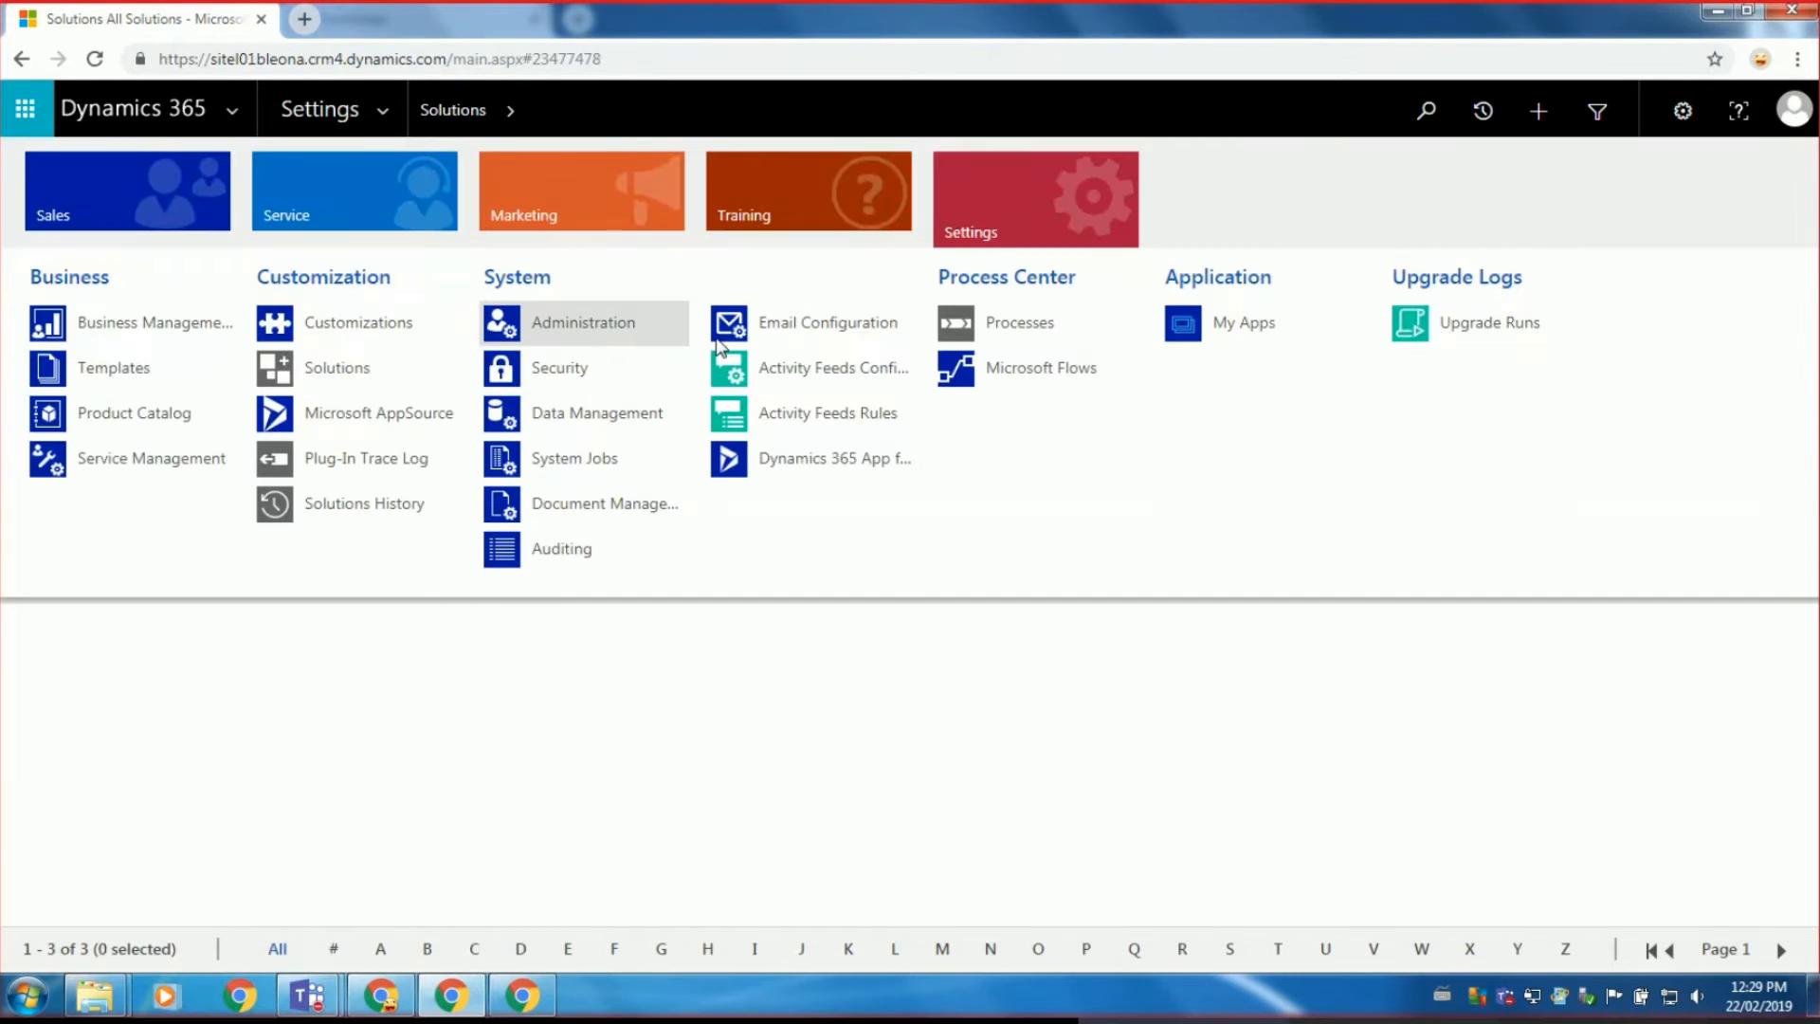
left_click(108, 191)
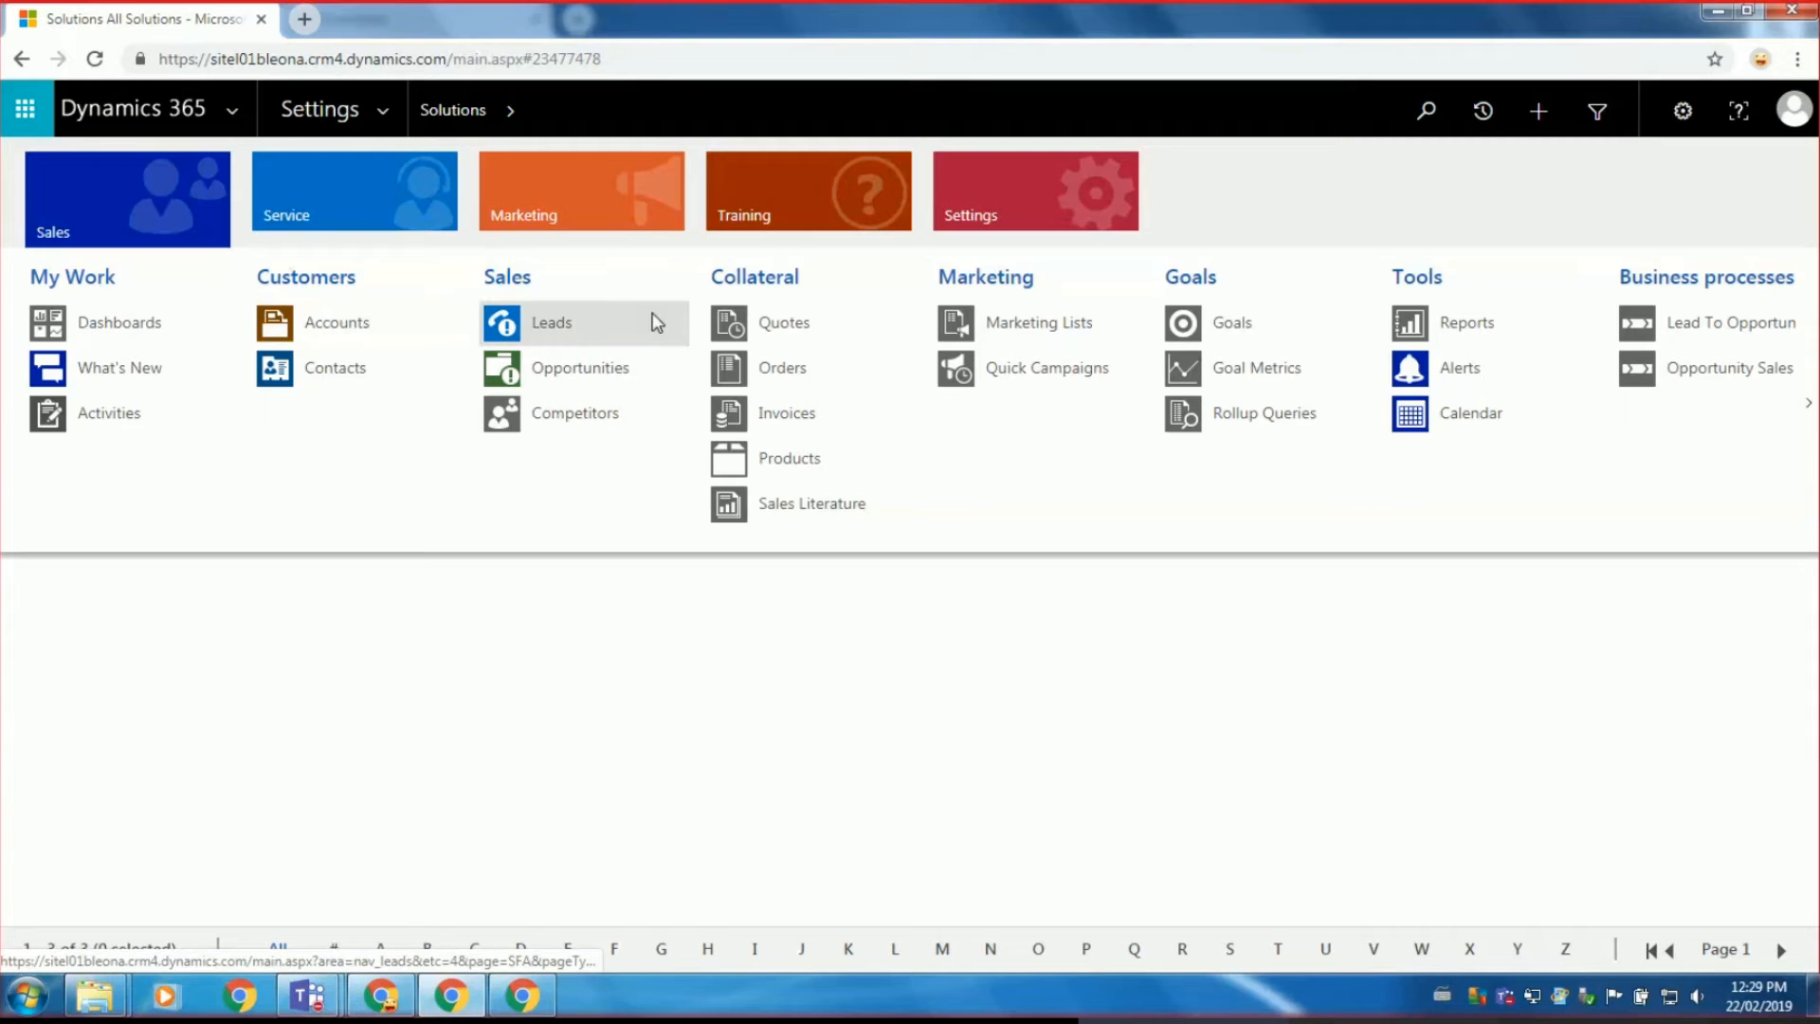
left_click(775, 368)
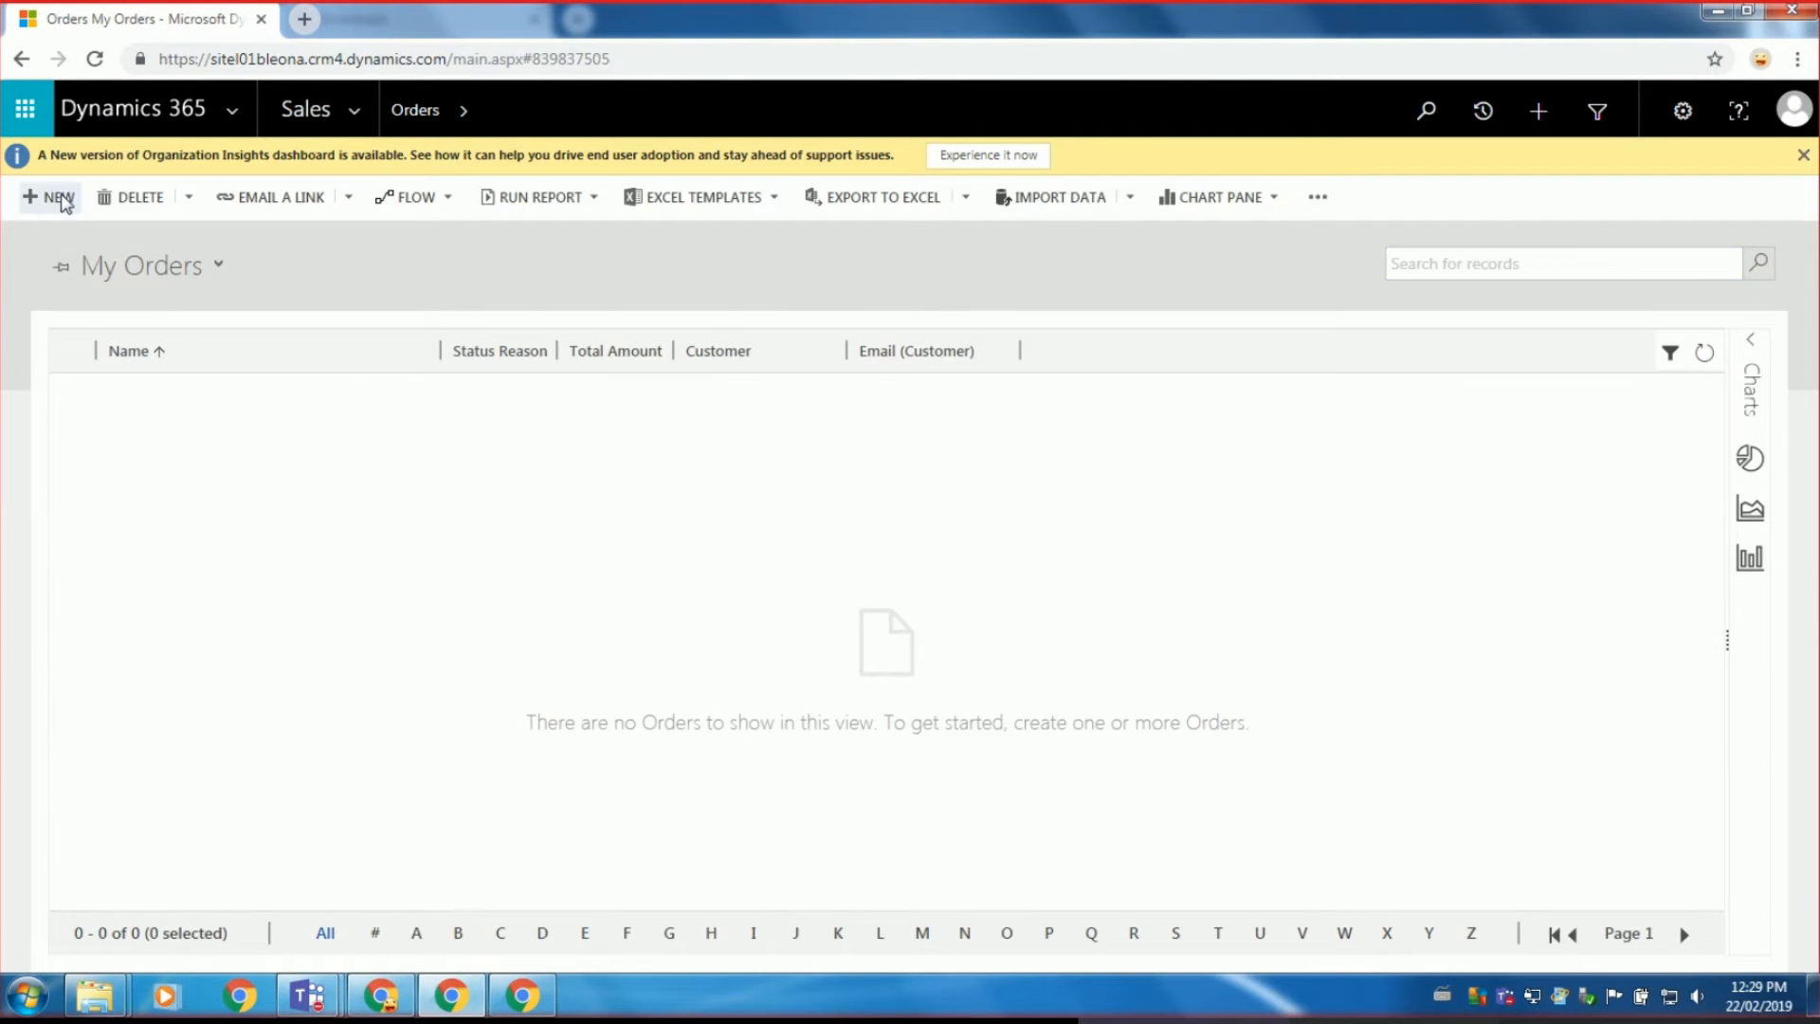
left_click(52, 197)
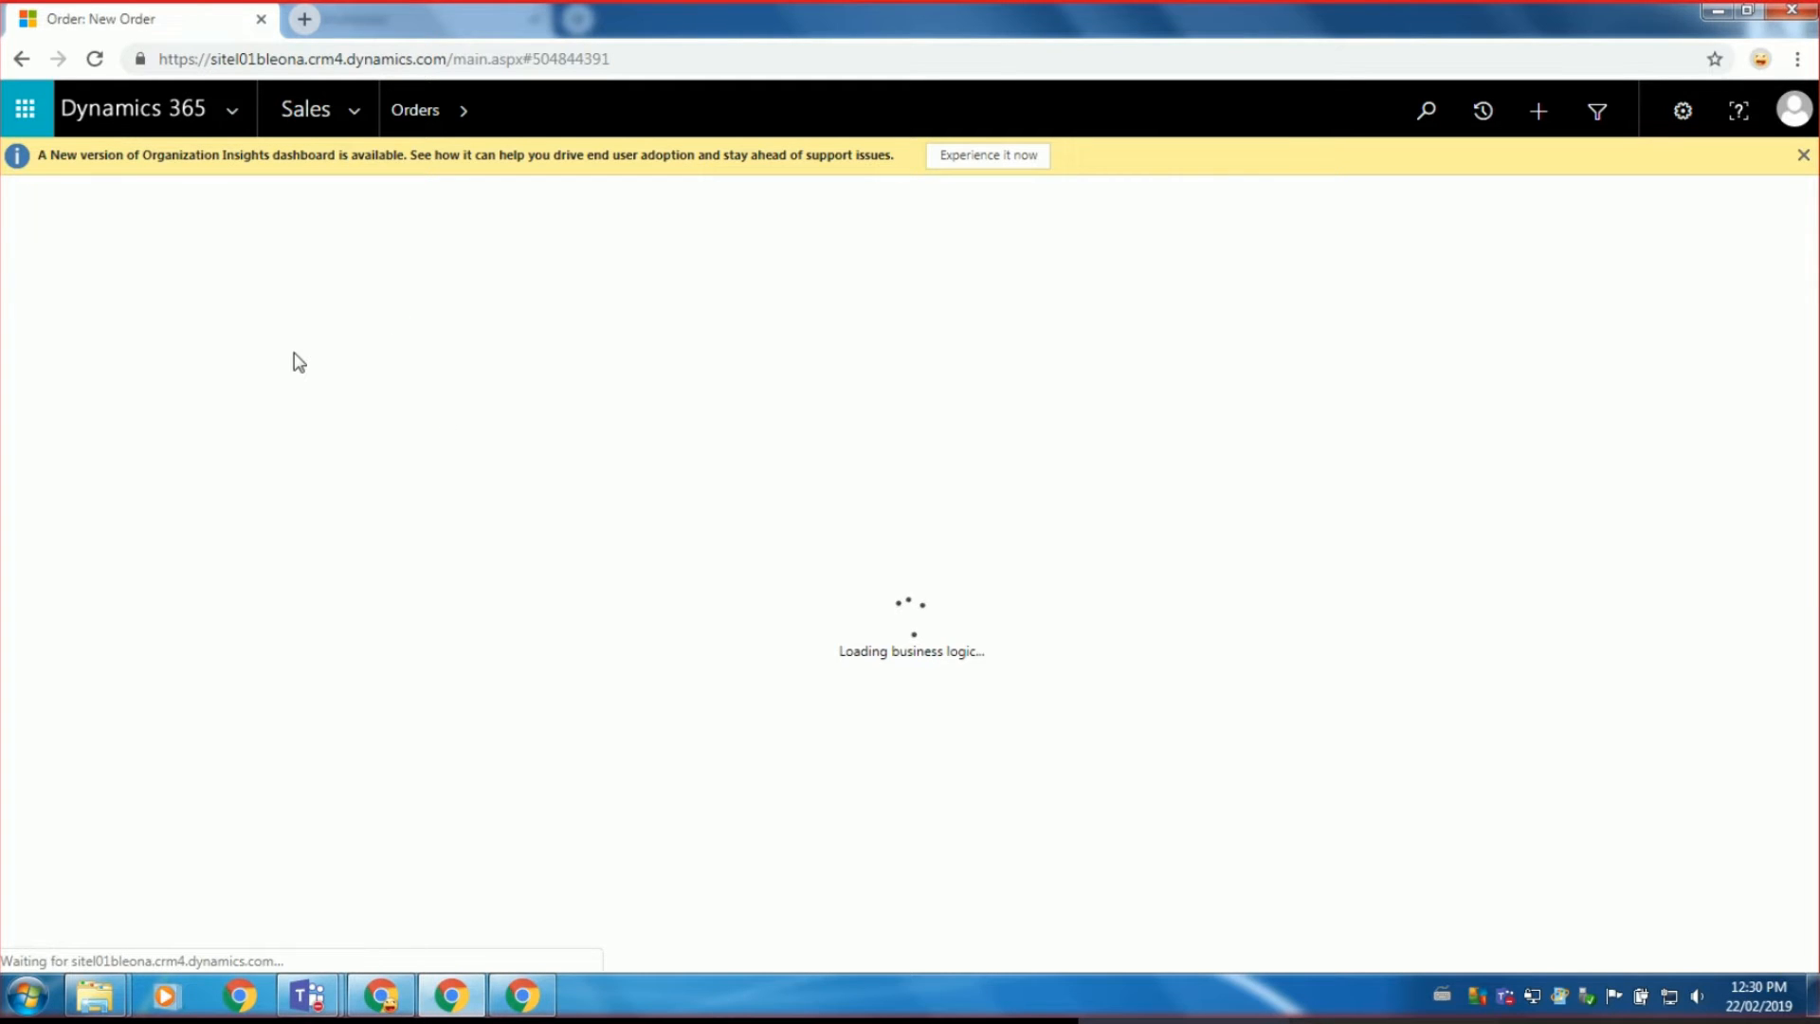
left_click(324, 444)
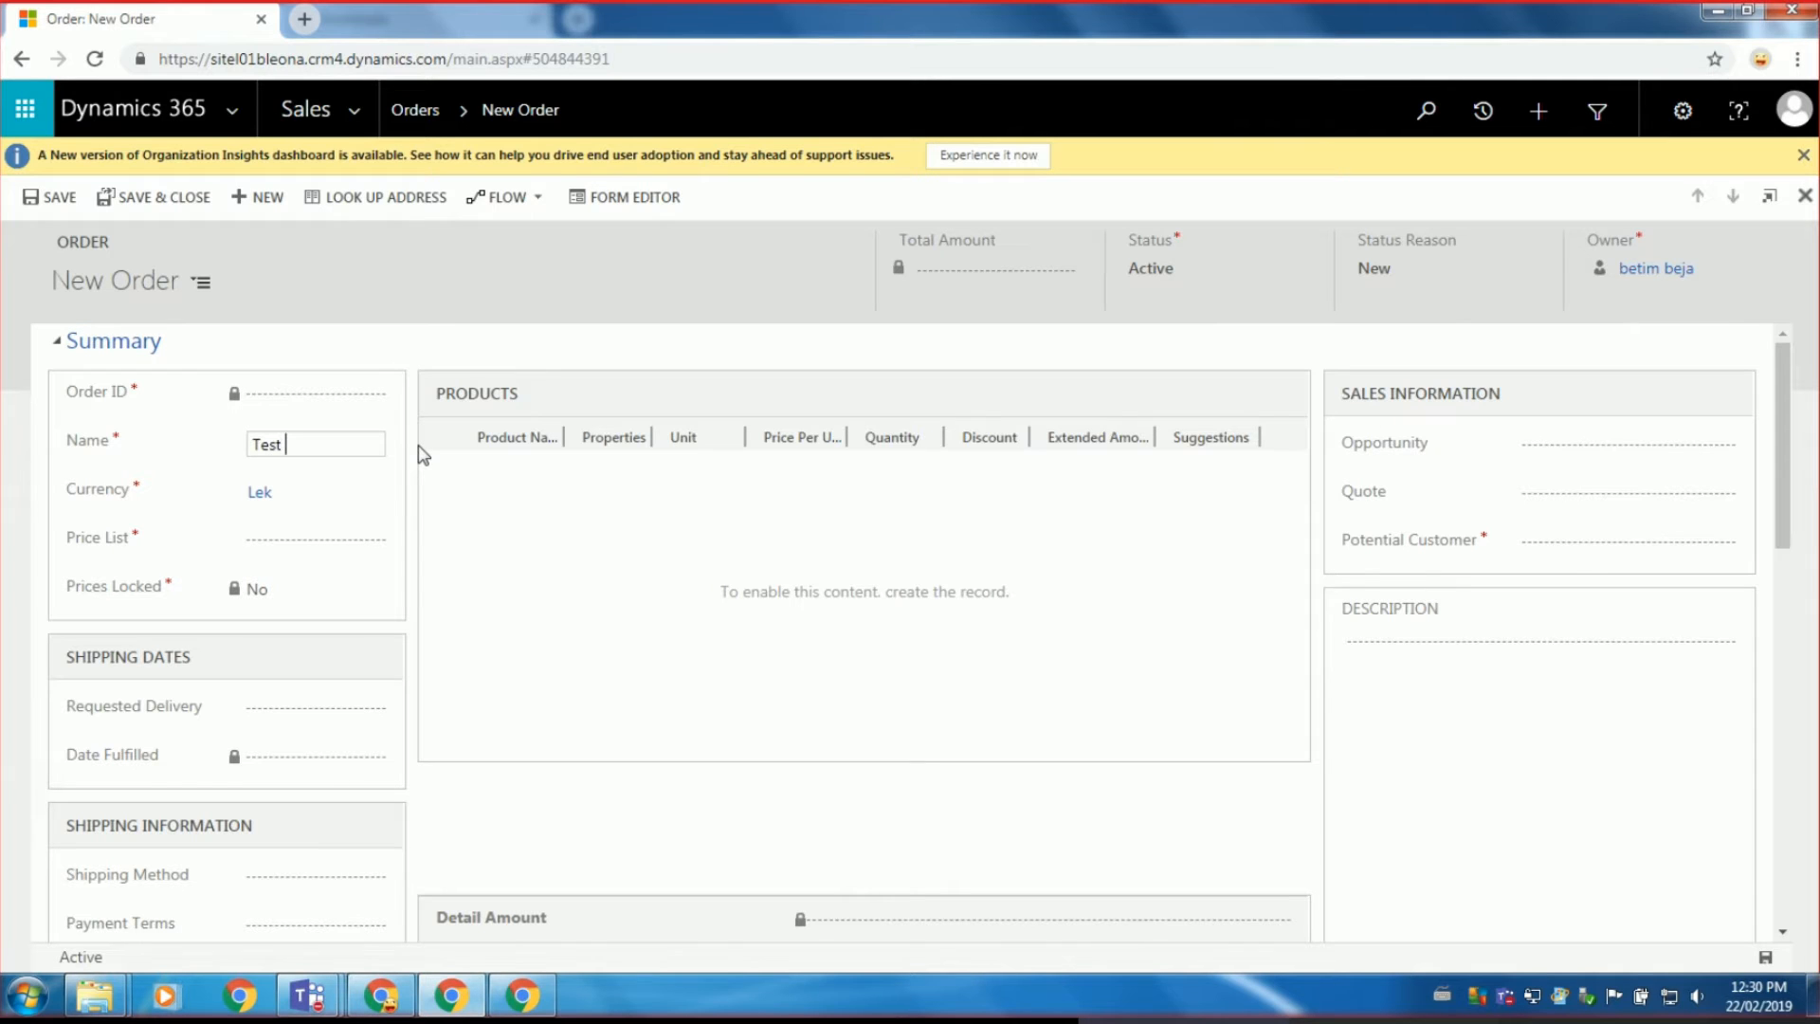
type("Test managed")
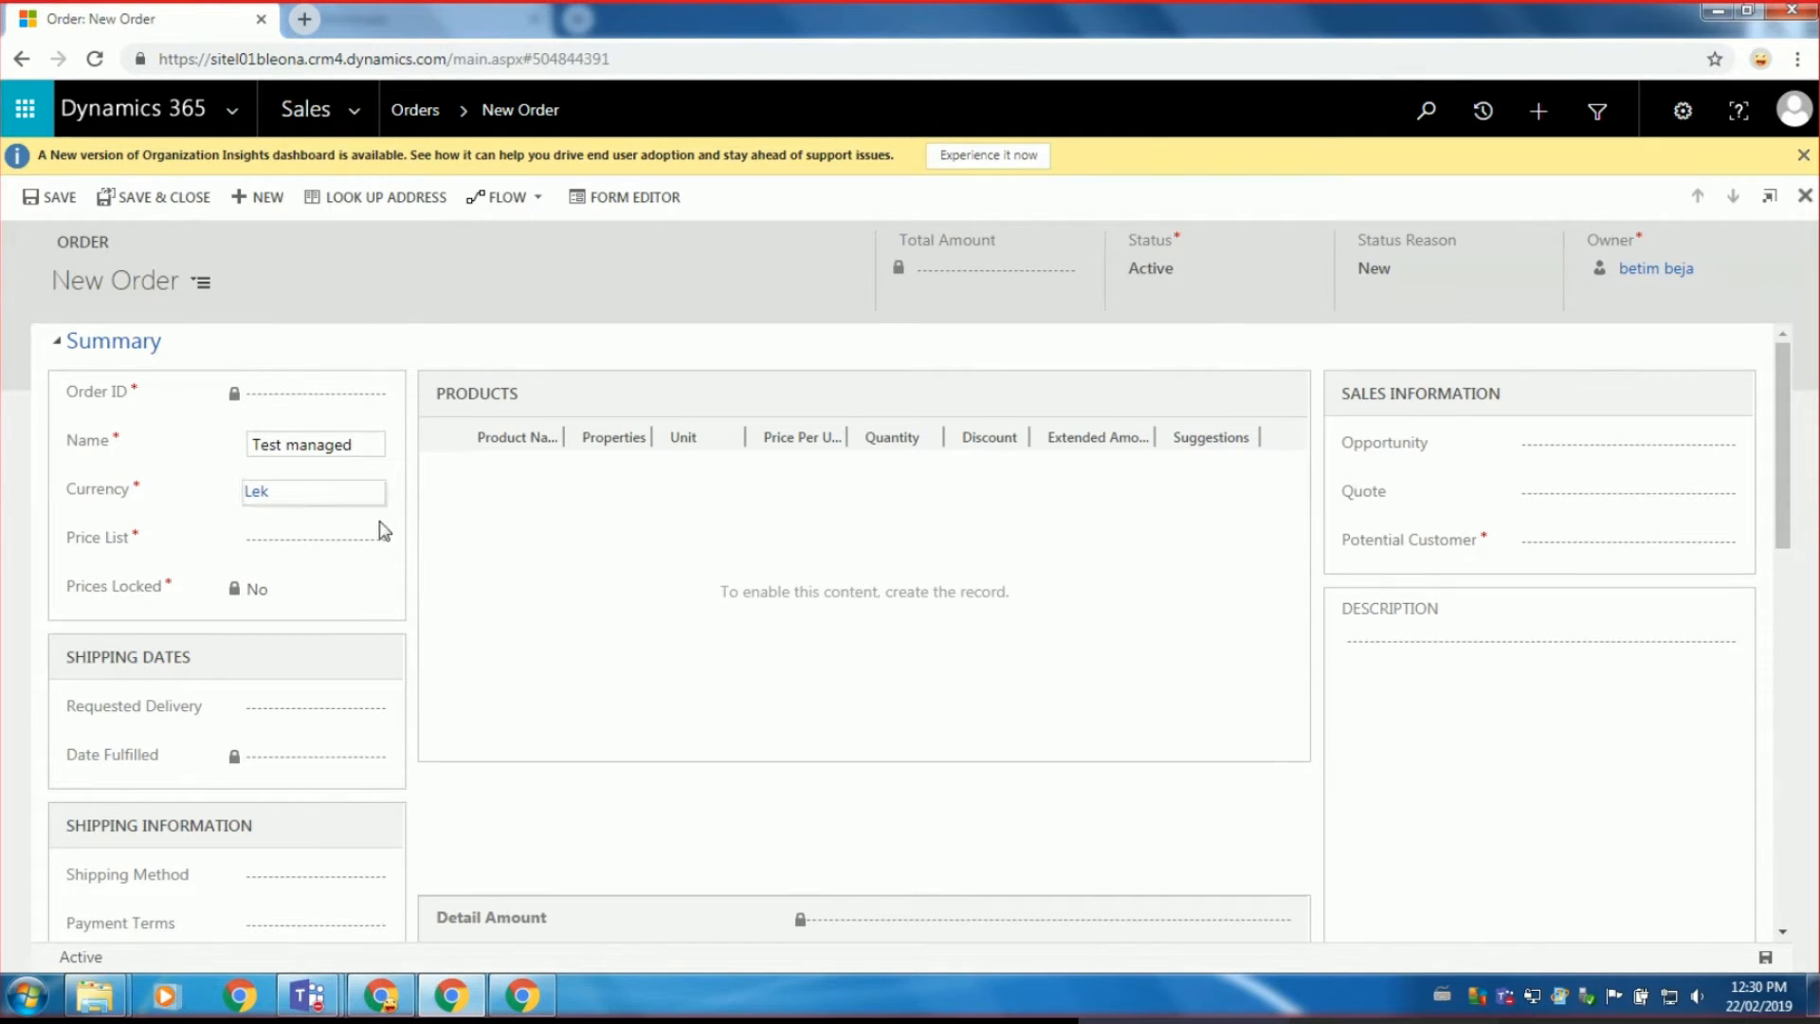
Create a price list named Base Prices in Lek from the order's Price List lookup and save it.
left_click(375, 540)
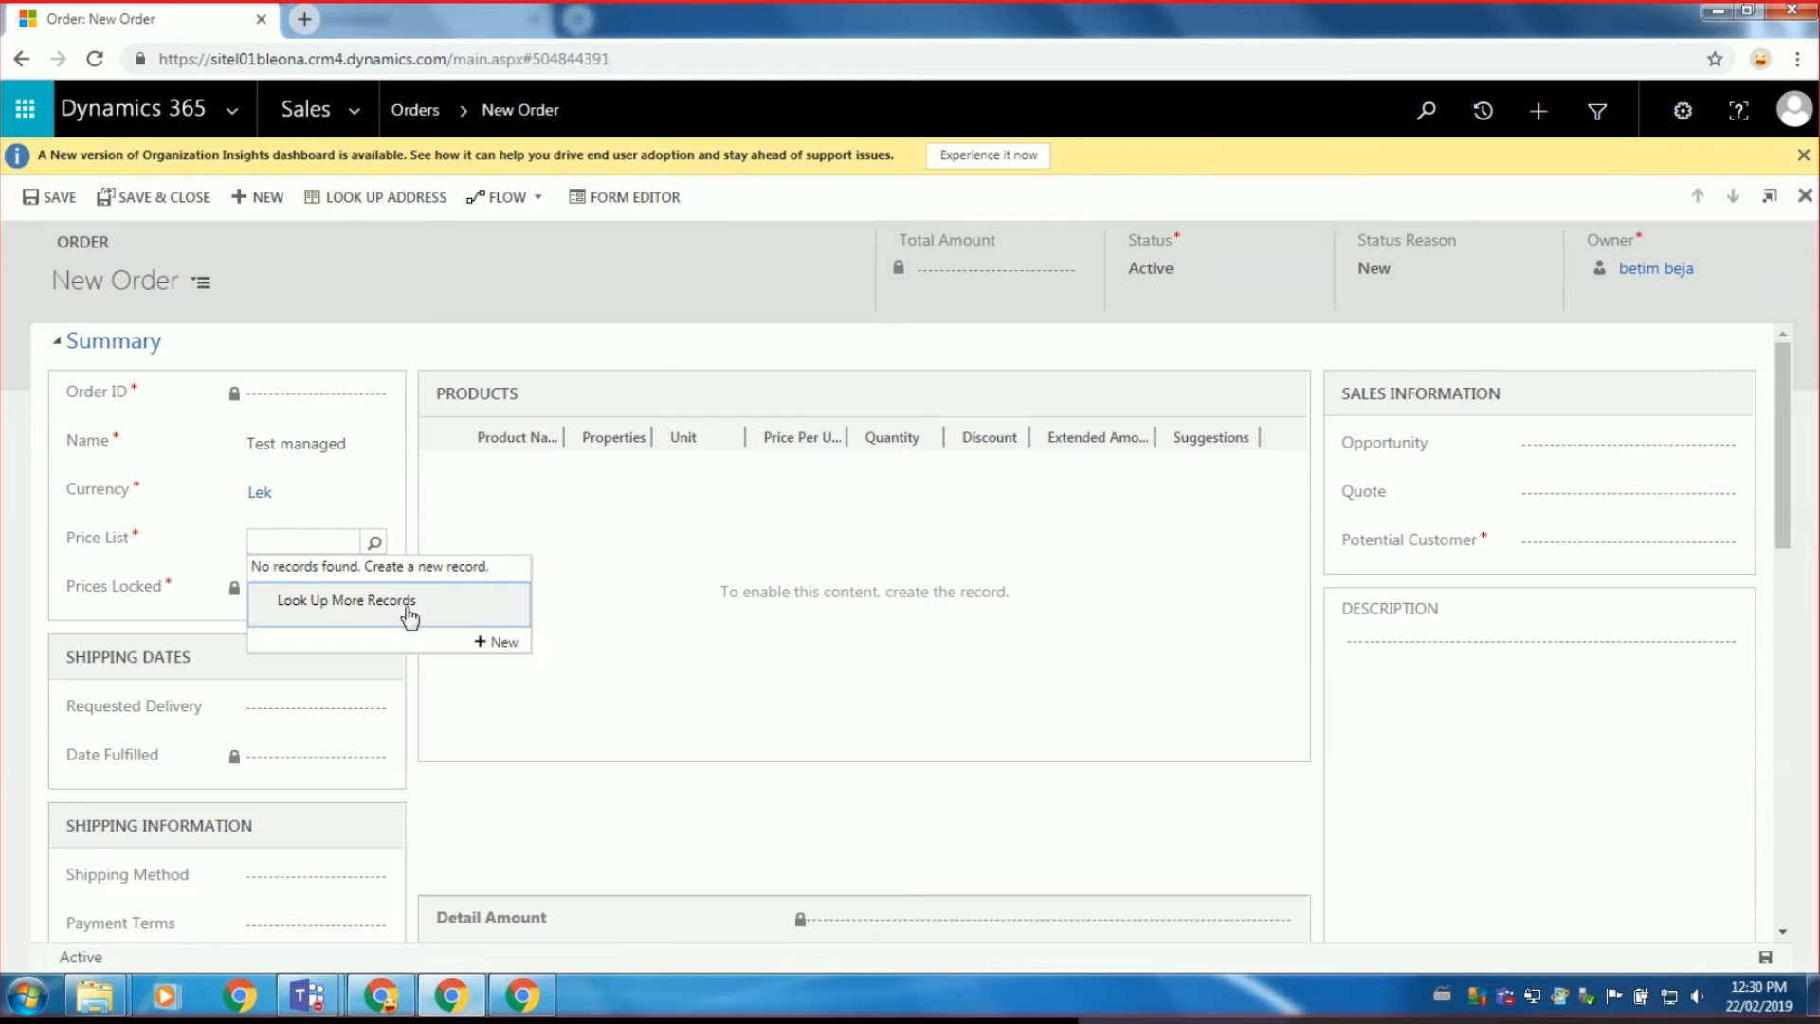
left_click(409, 618)
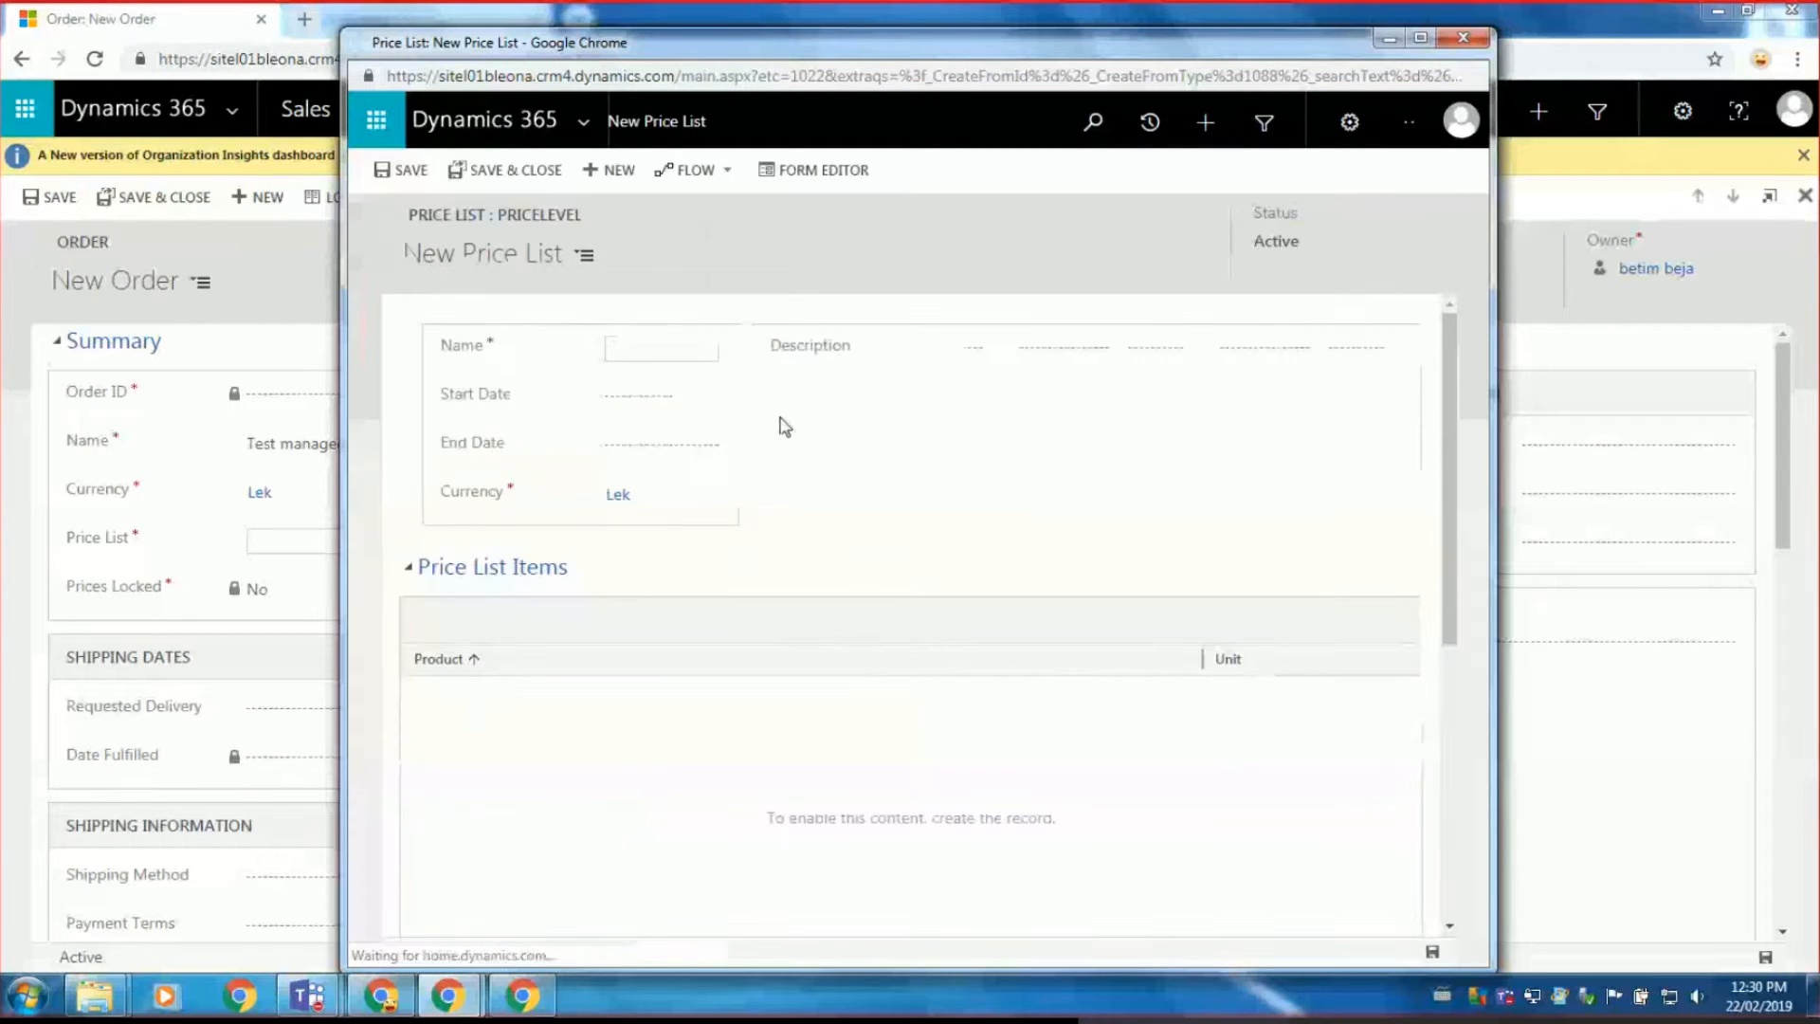
type("Ba")
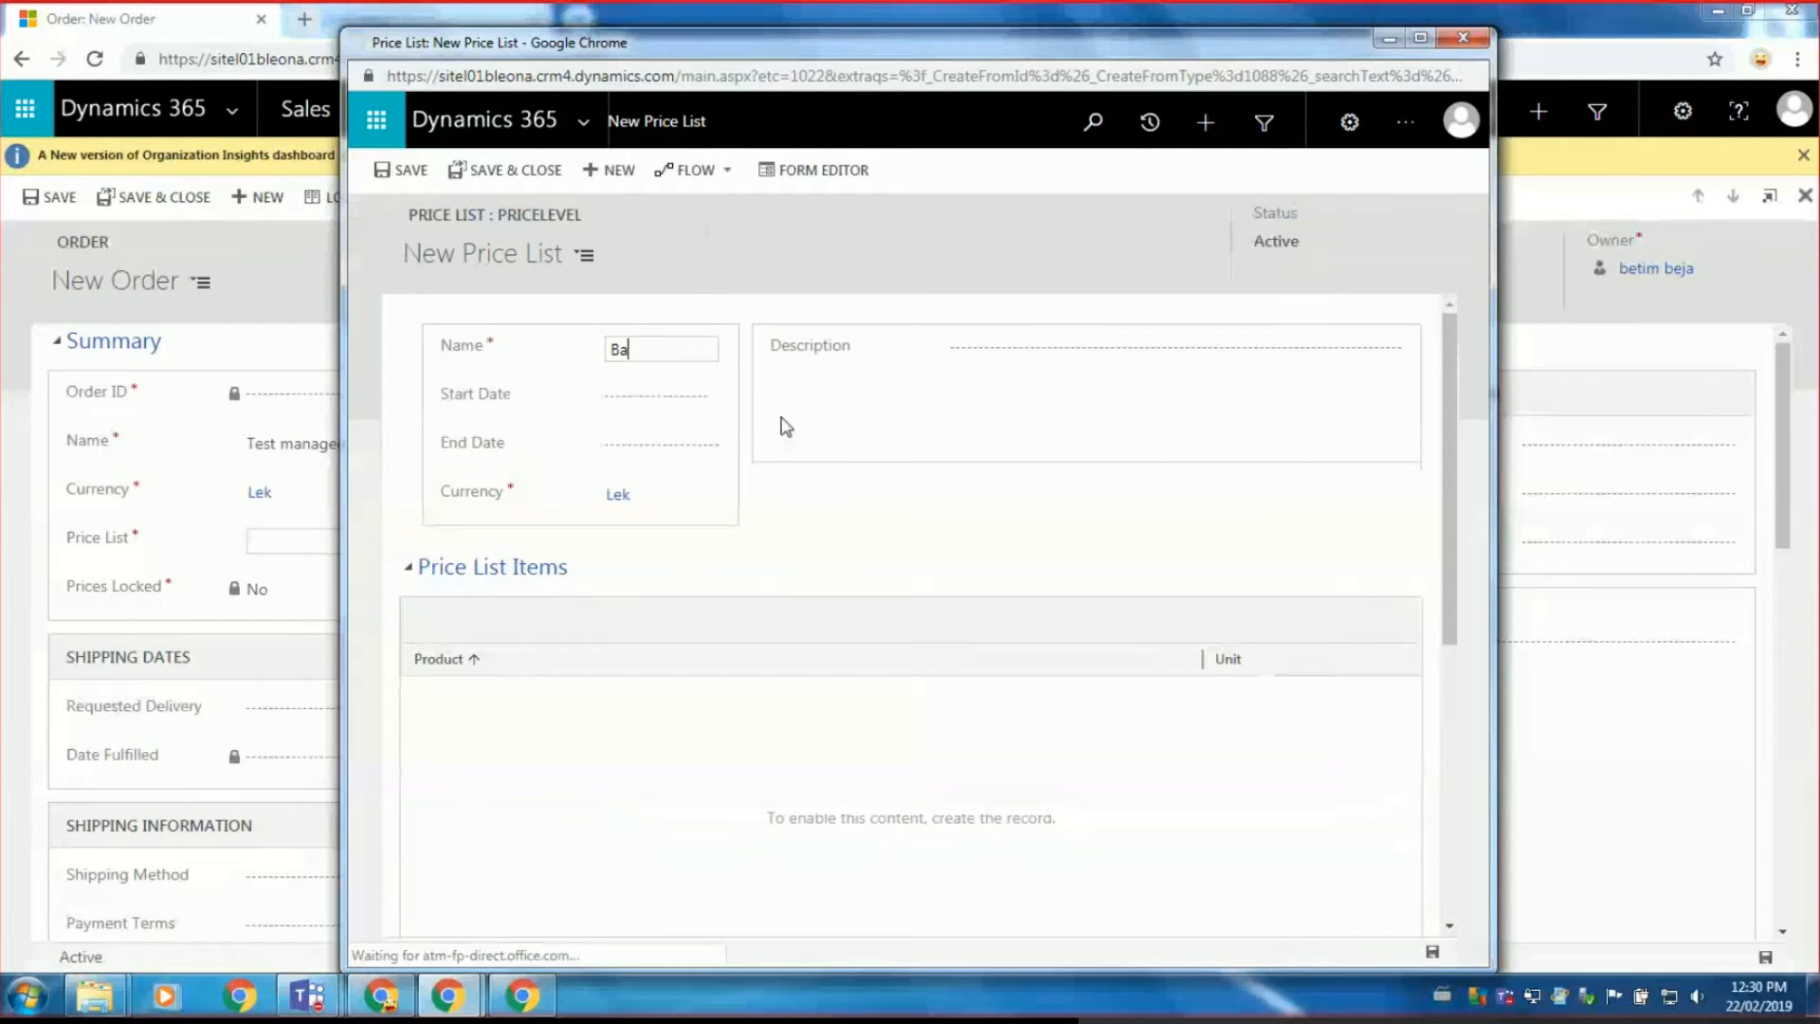
type("se Prices")
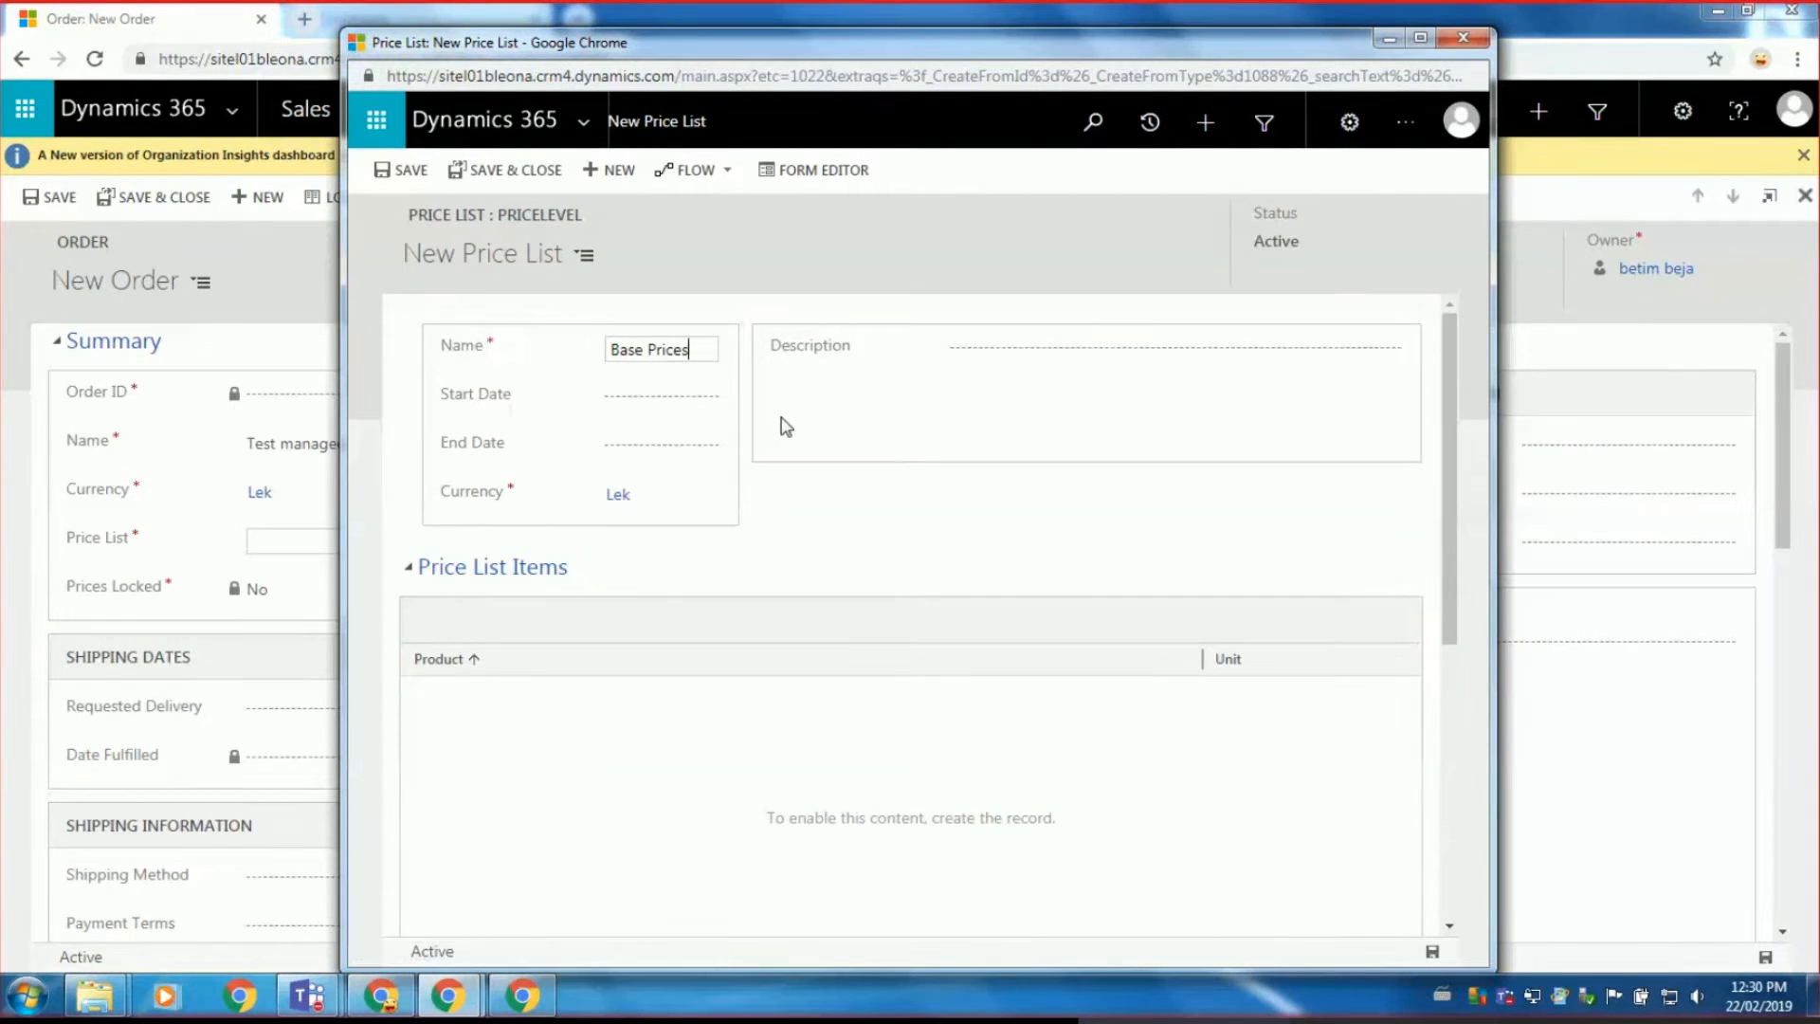
left_click(963, 446)
left_click(873, 573)
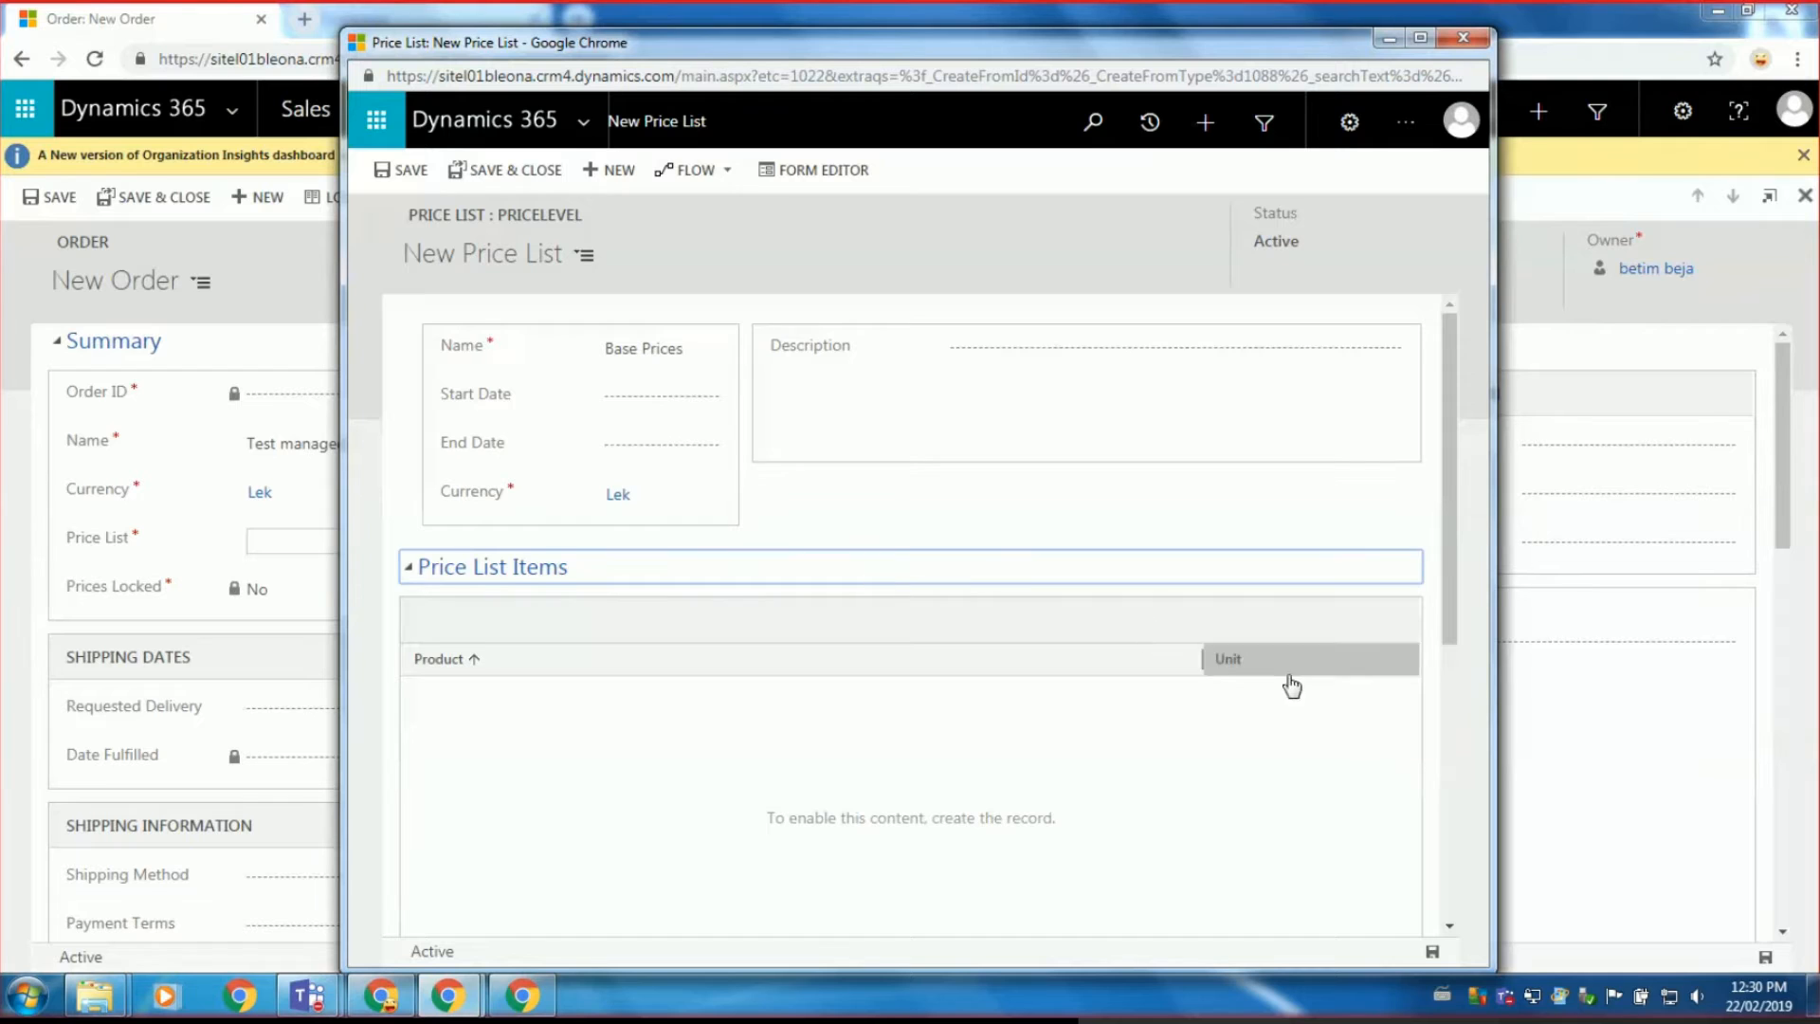
scroll(882, 668, "down", 3)
scroll(674, 657, "up", 3)
left_click(400, 170)
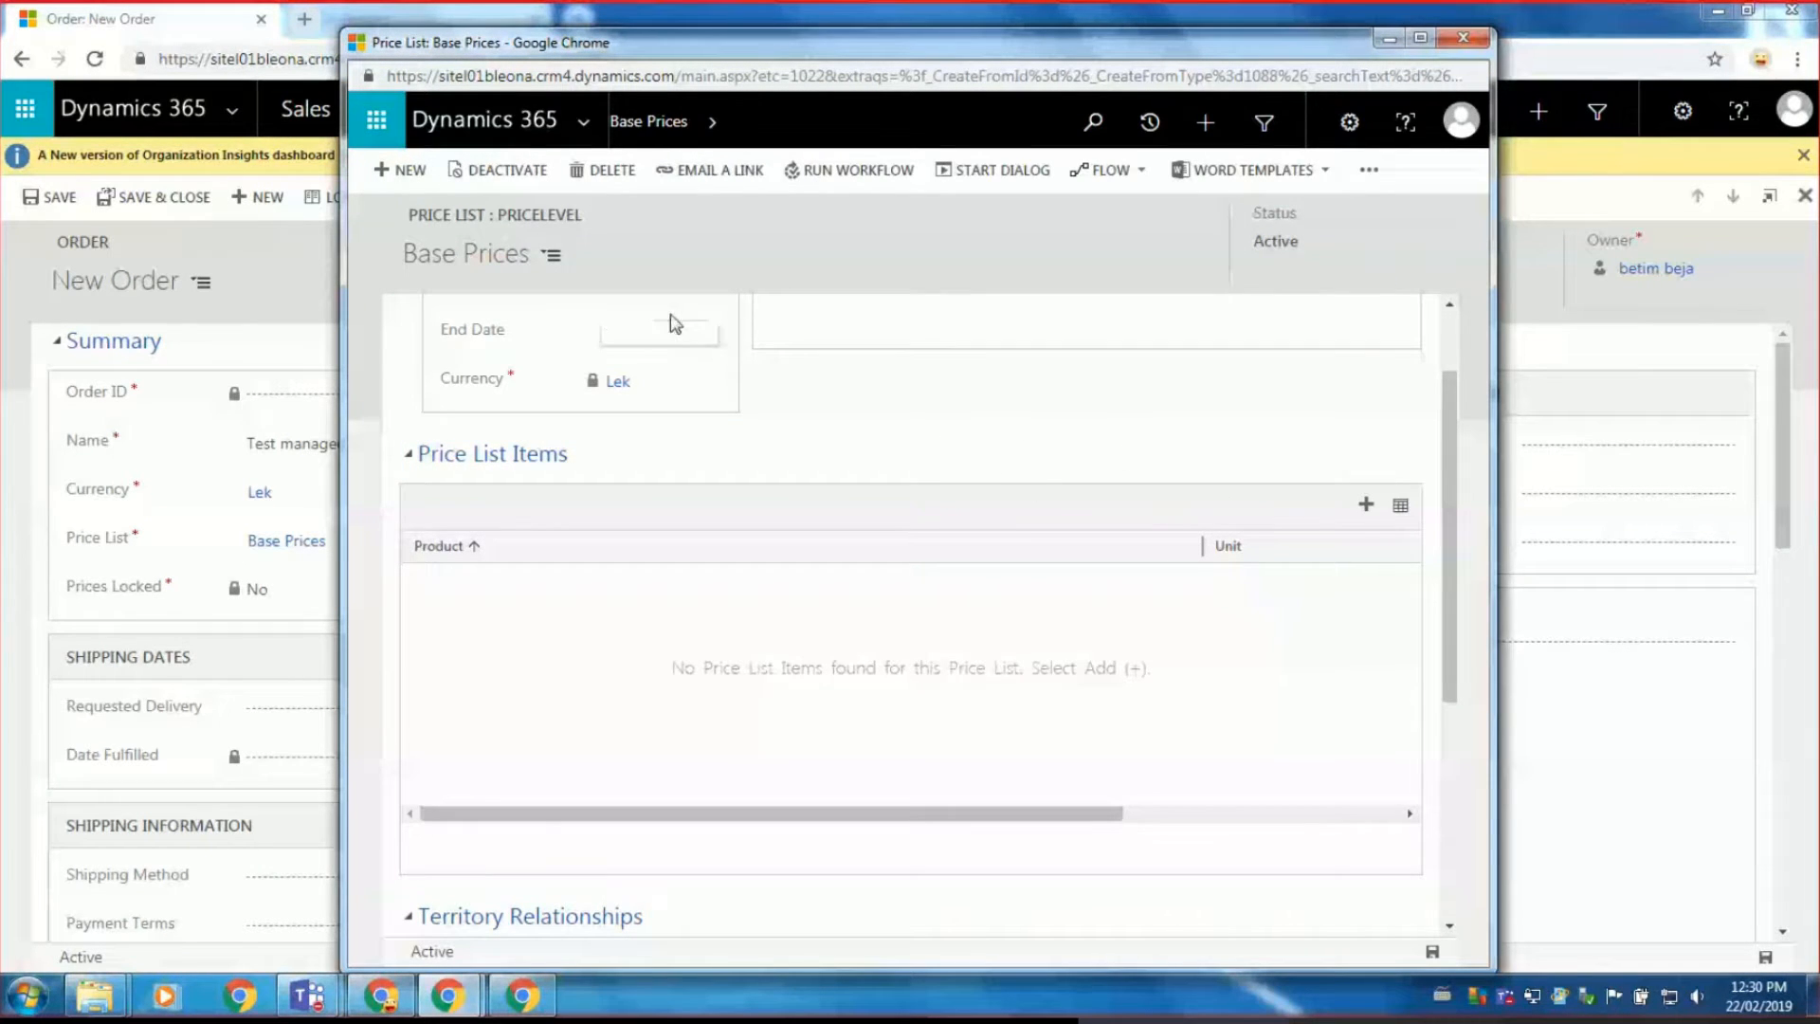
scroll(846, 433, "up", 1)
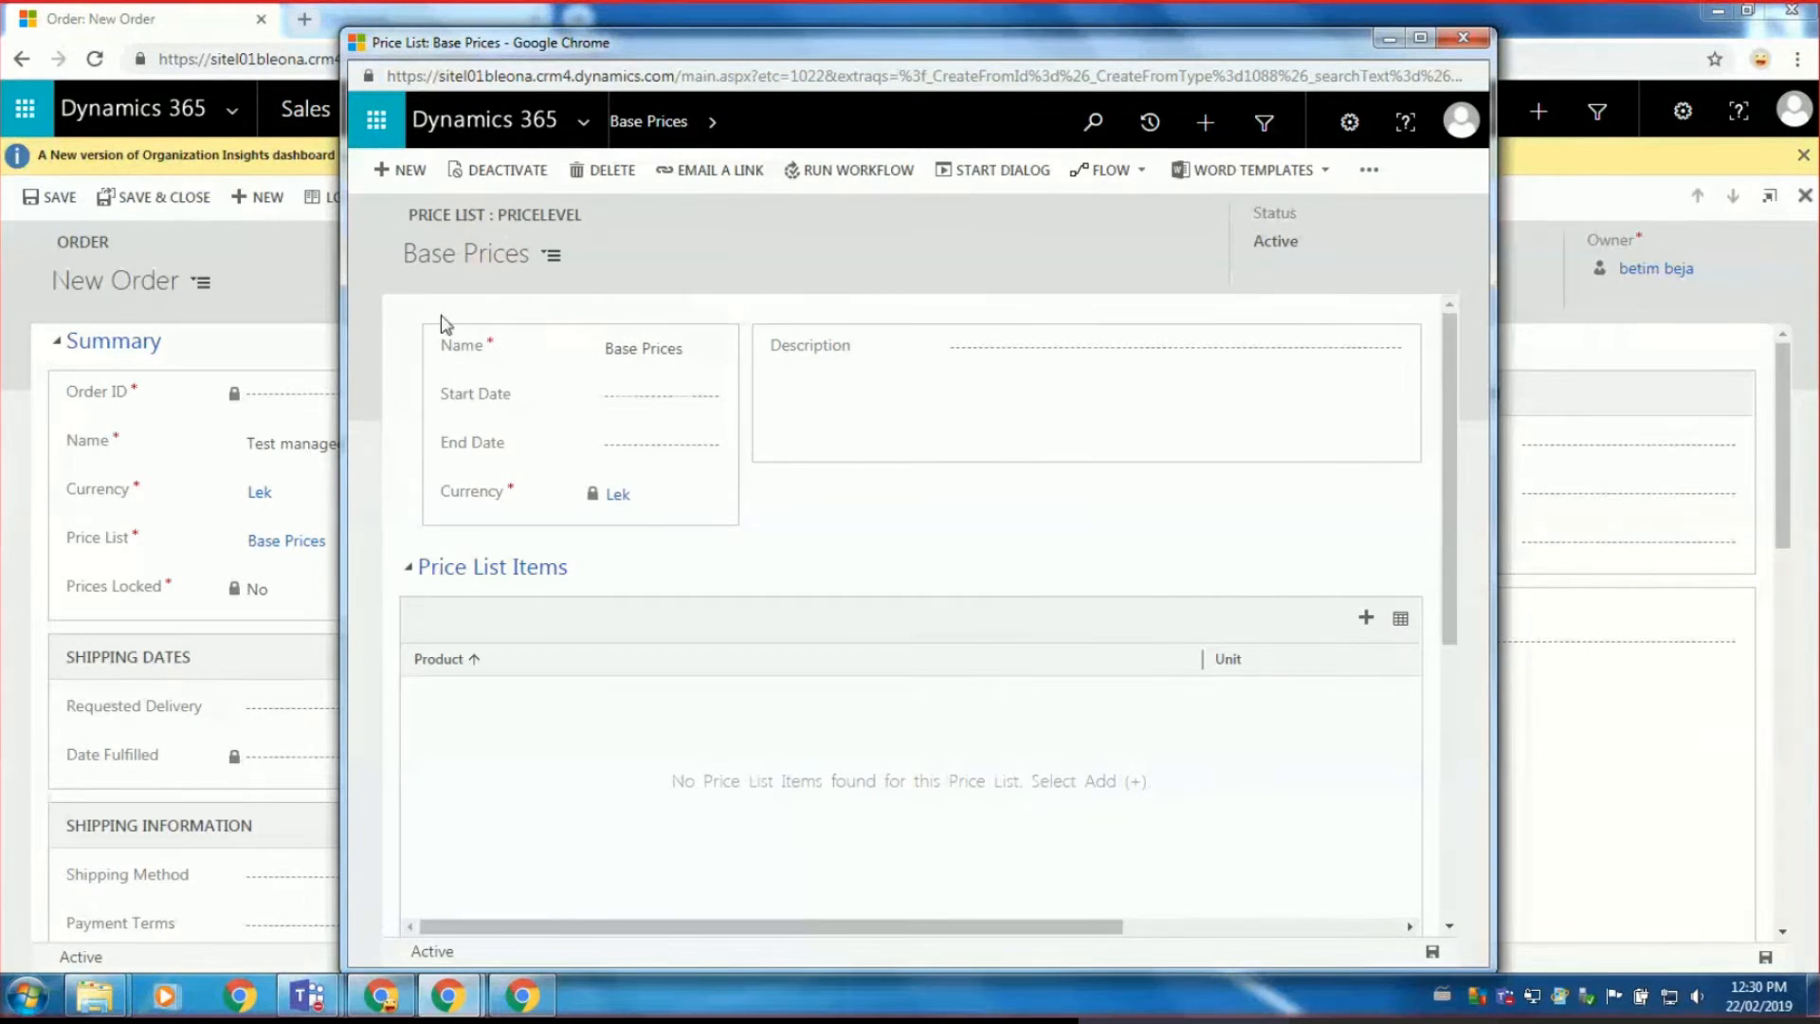
Add a price list item to Base Prices and start a new product from its product lookup.
left_click(1365, 619)
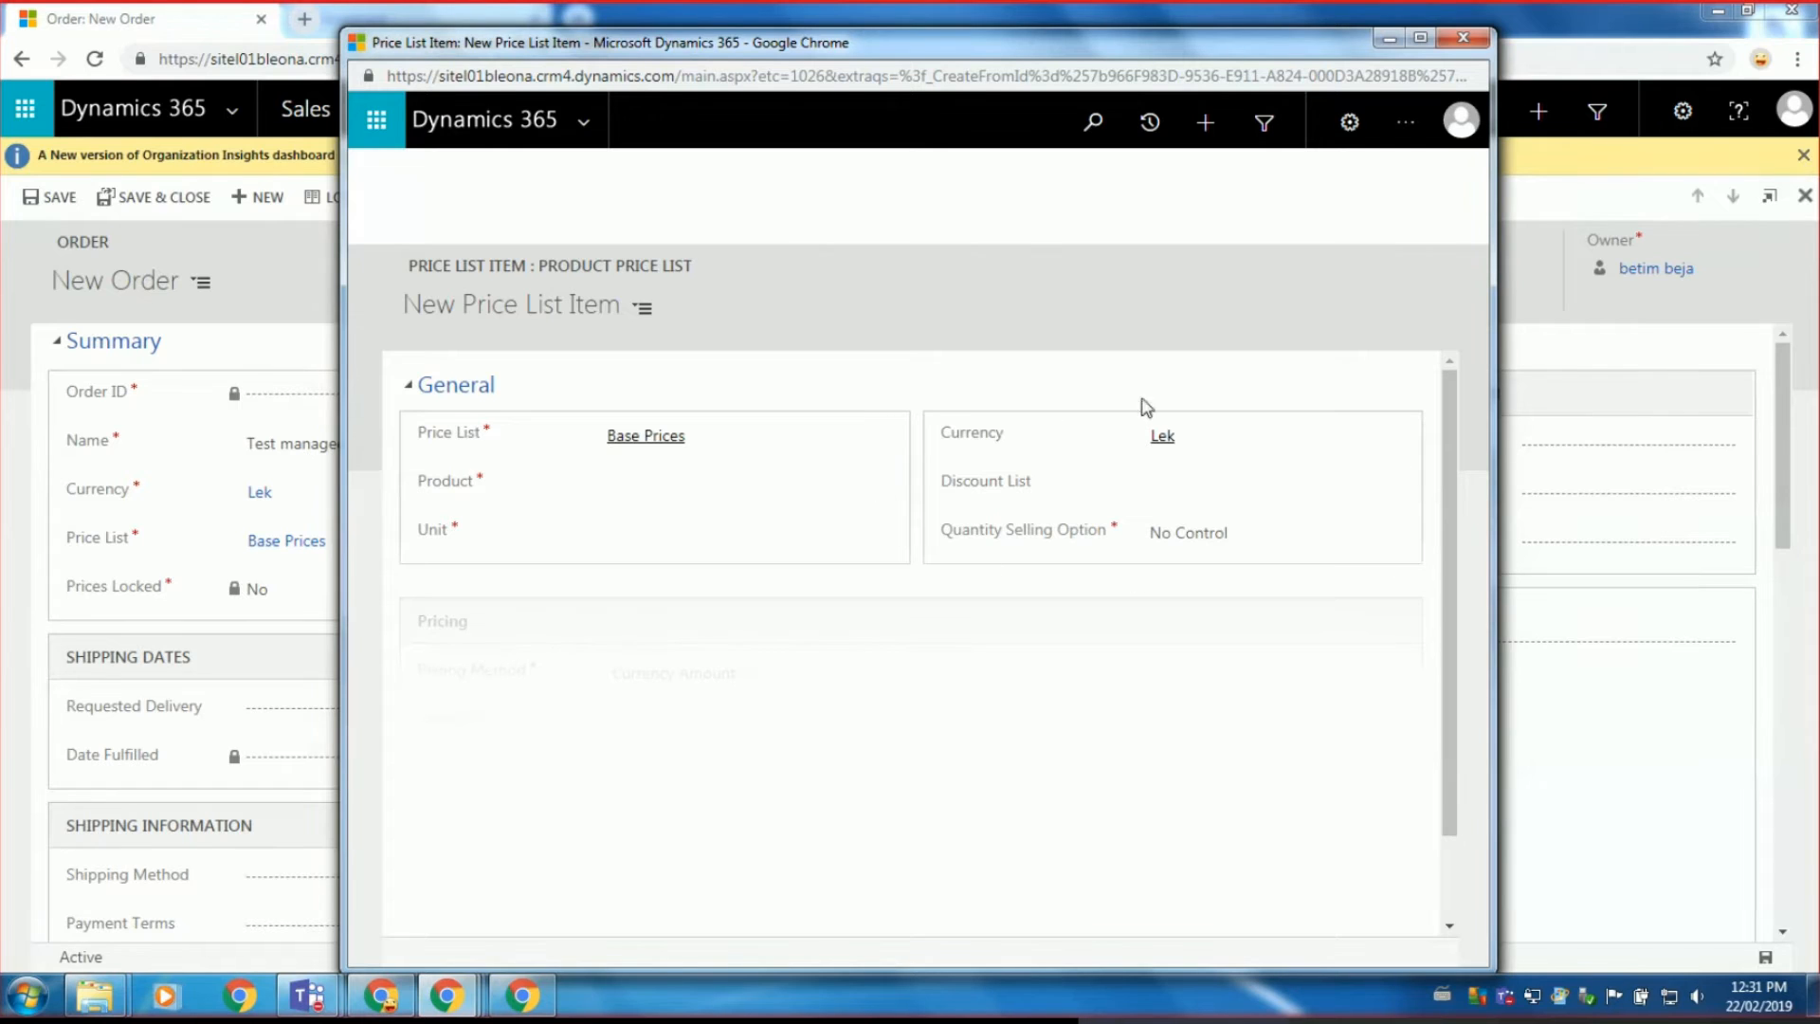
left_click(687, 438)
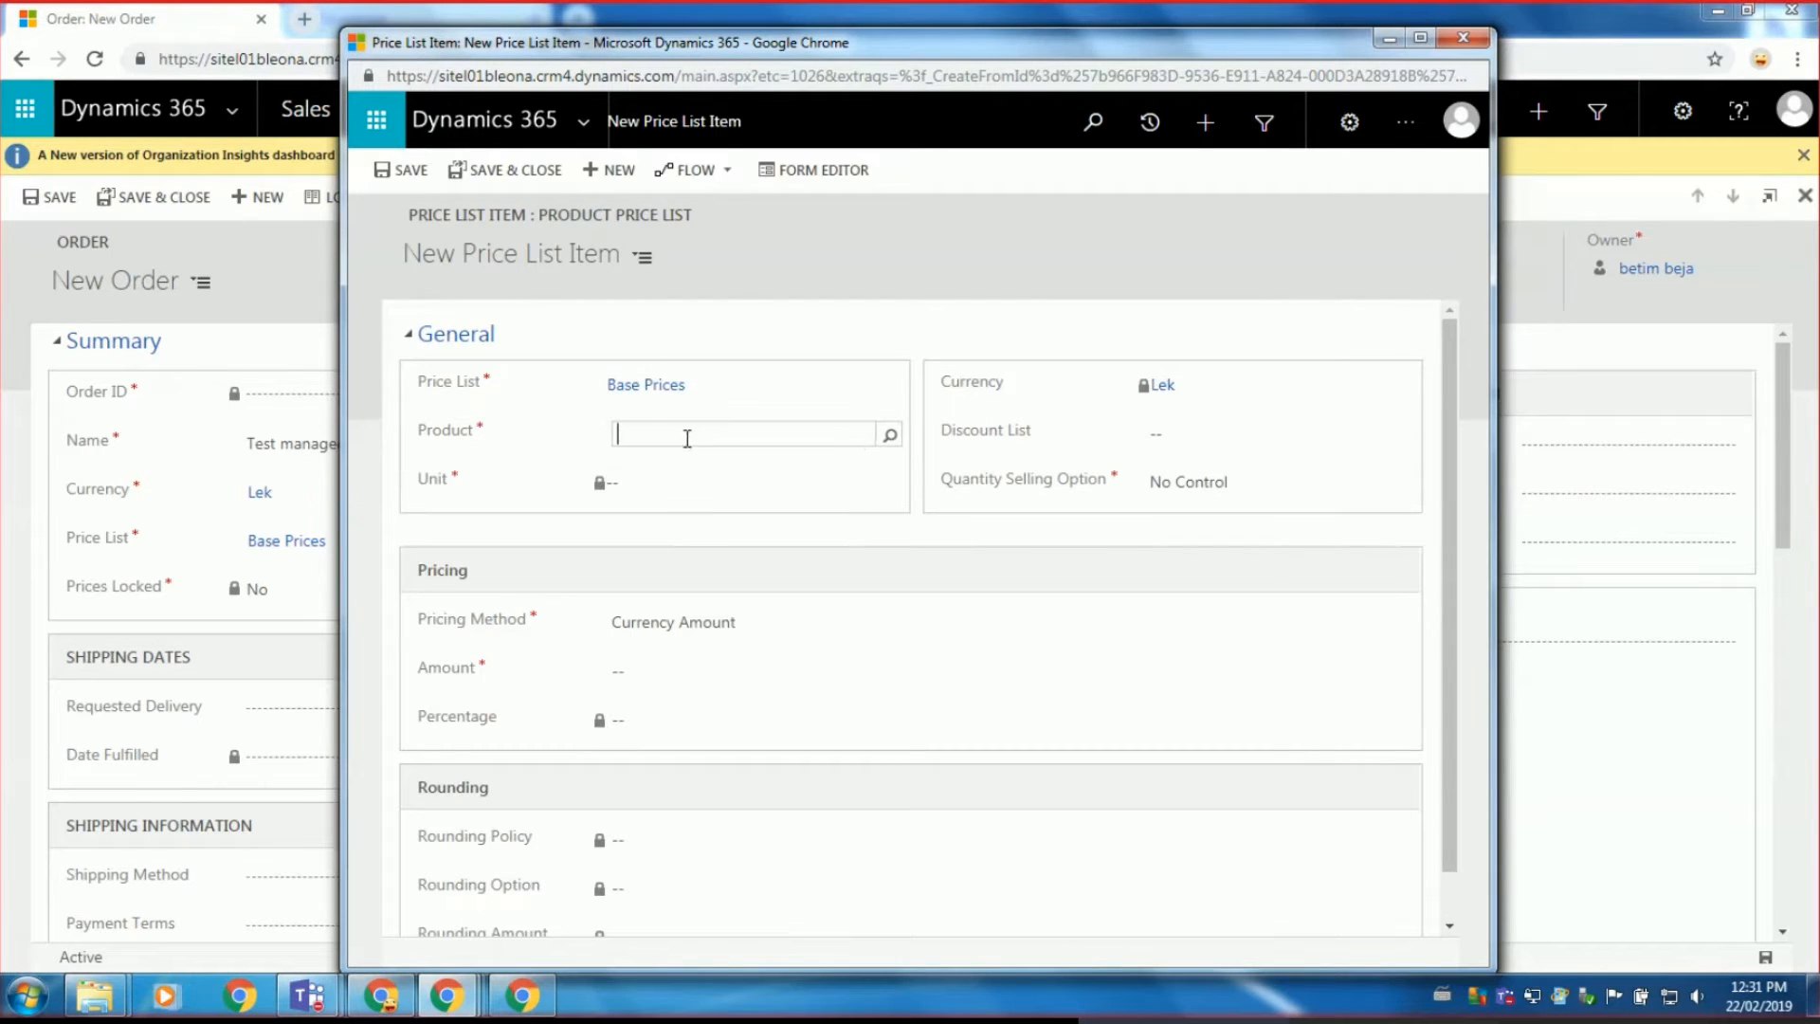
left_click(894, 437)
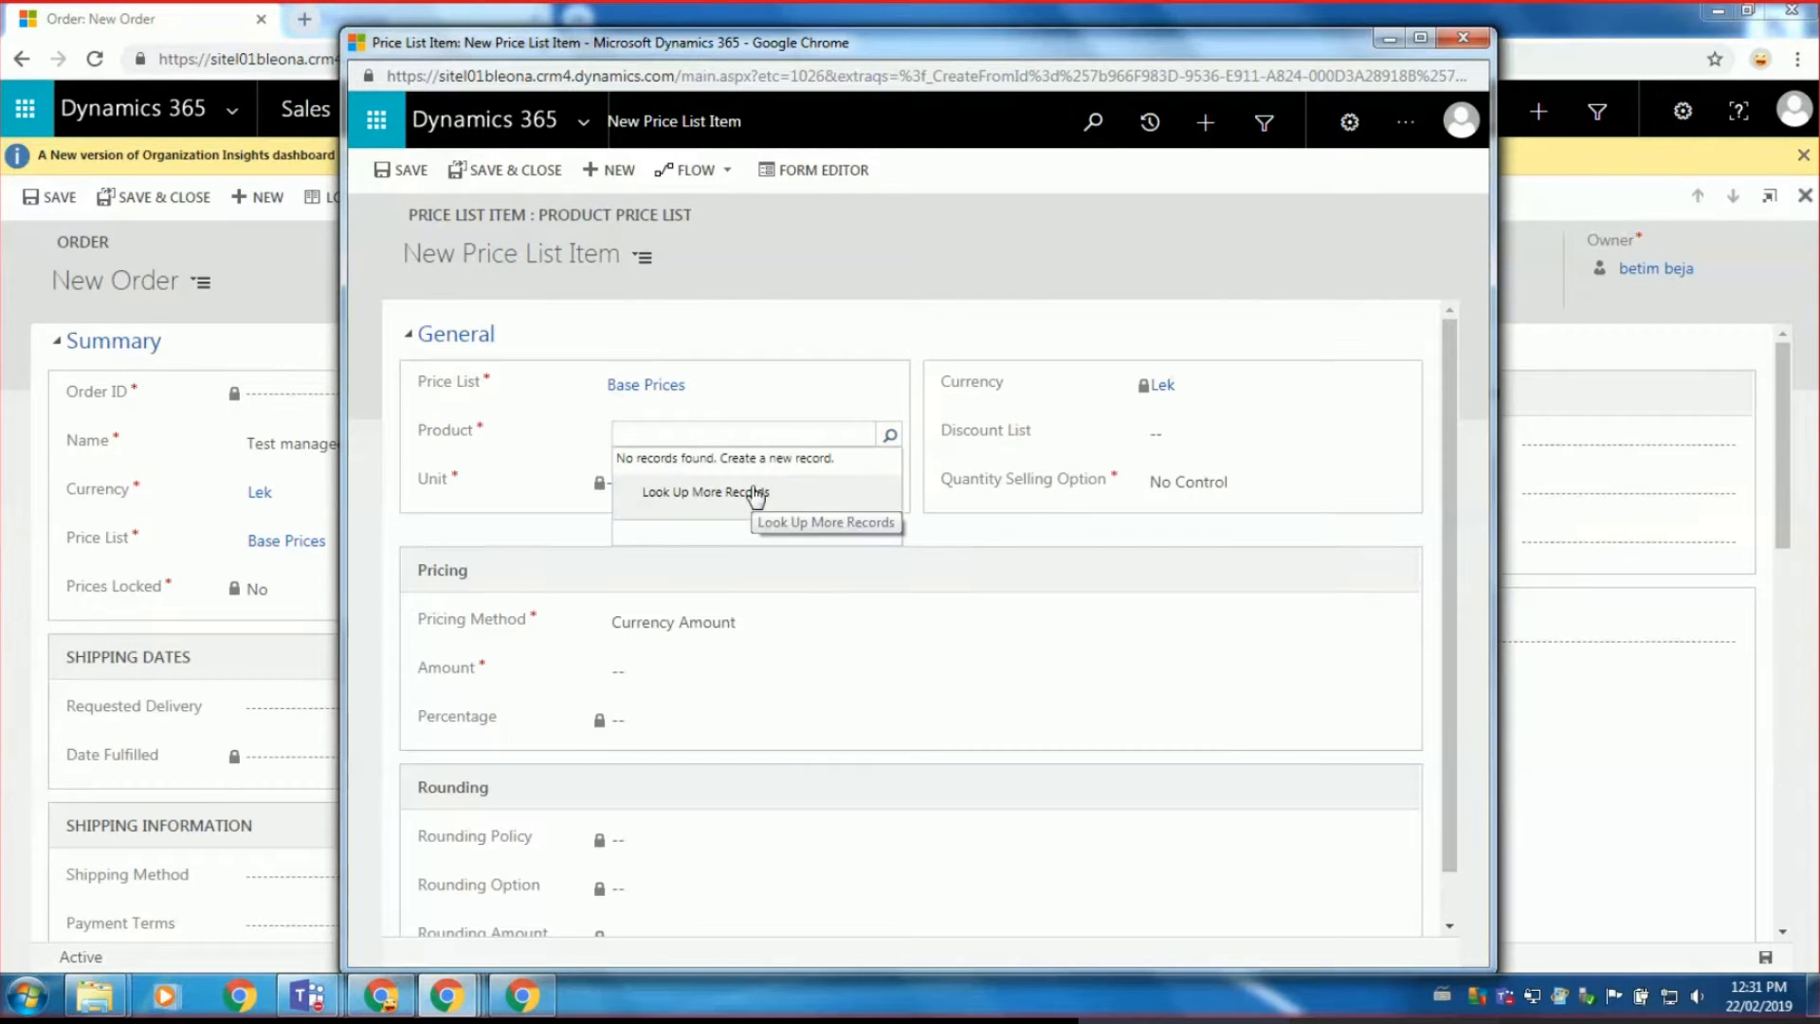
left_click(749, 493)
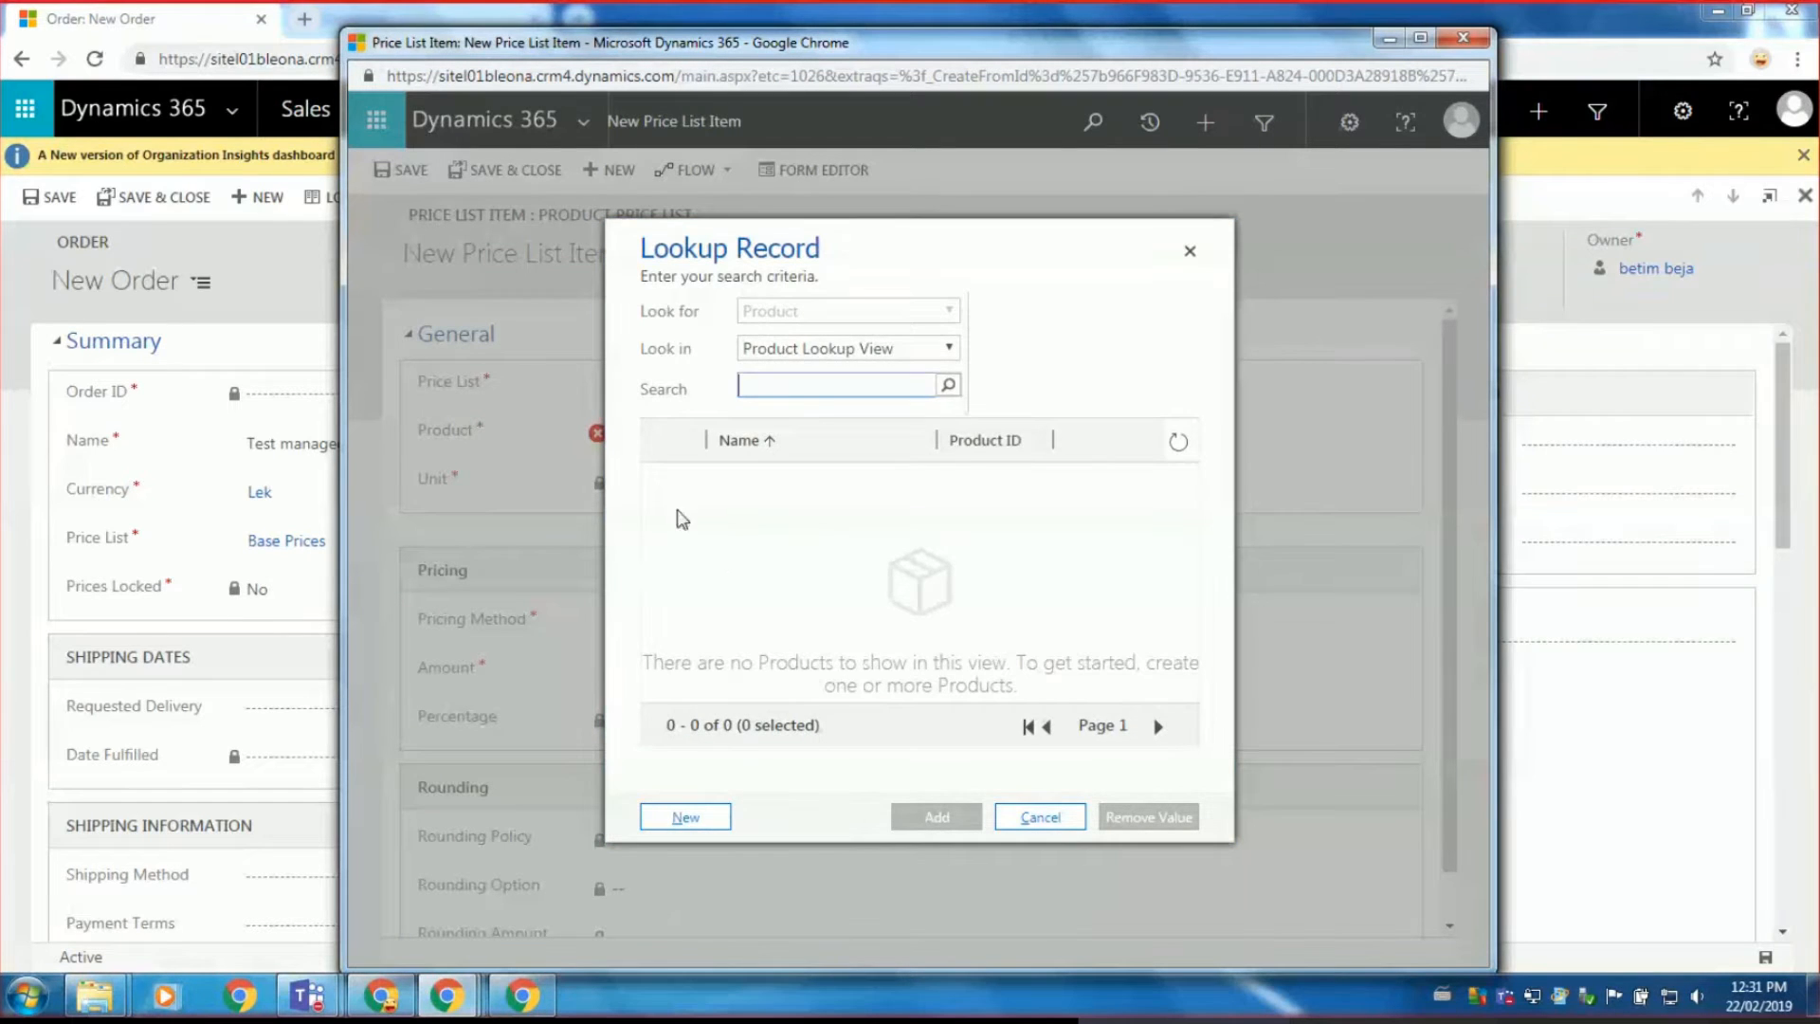
left_click(685, 821)
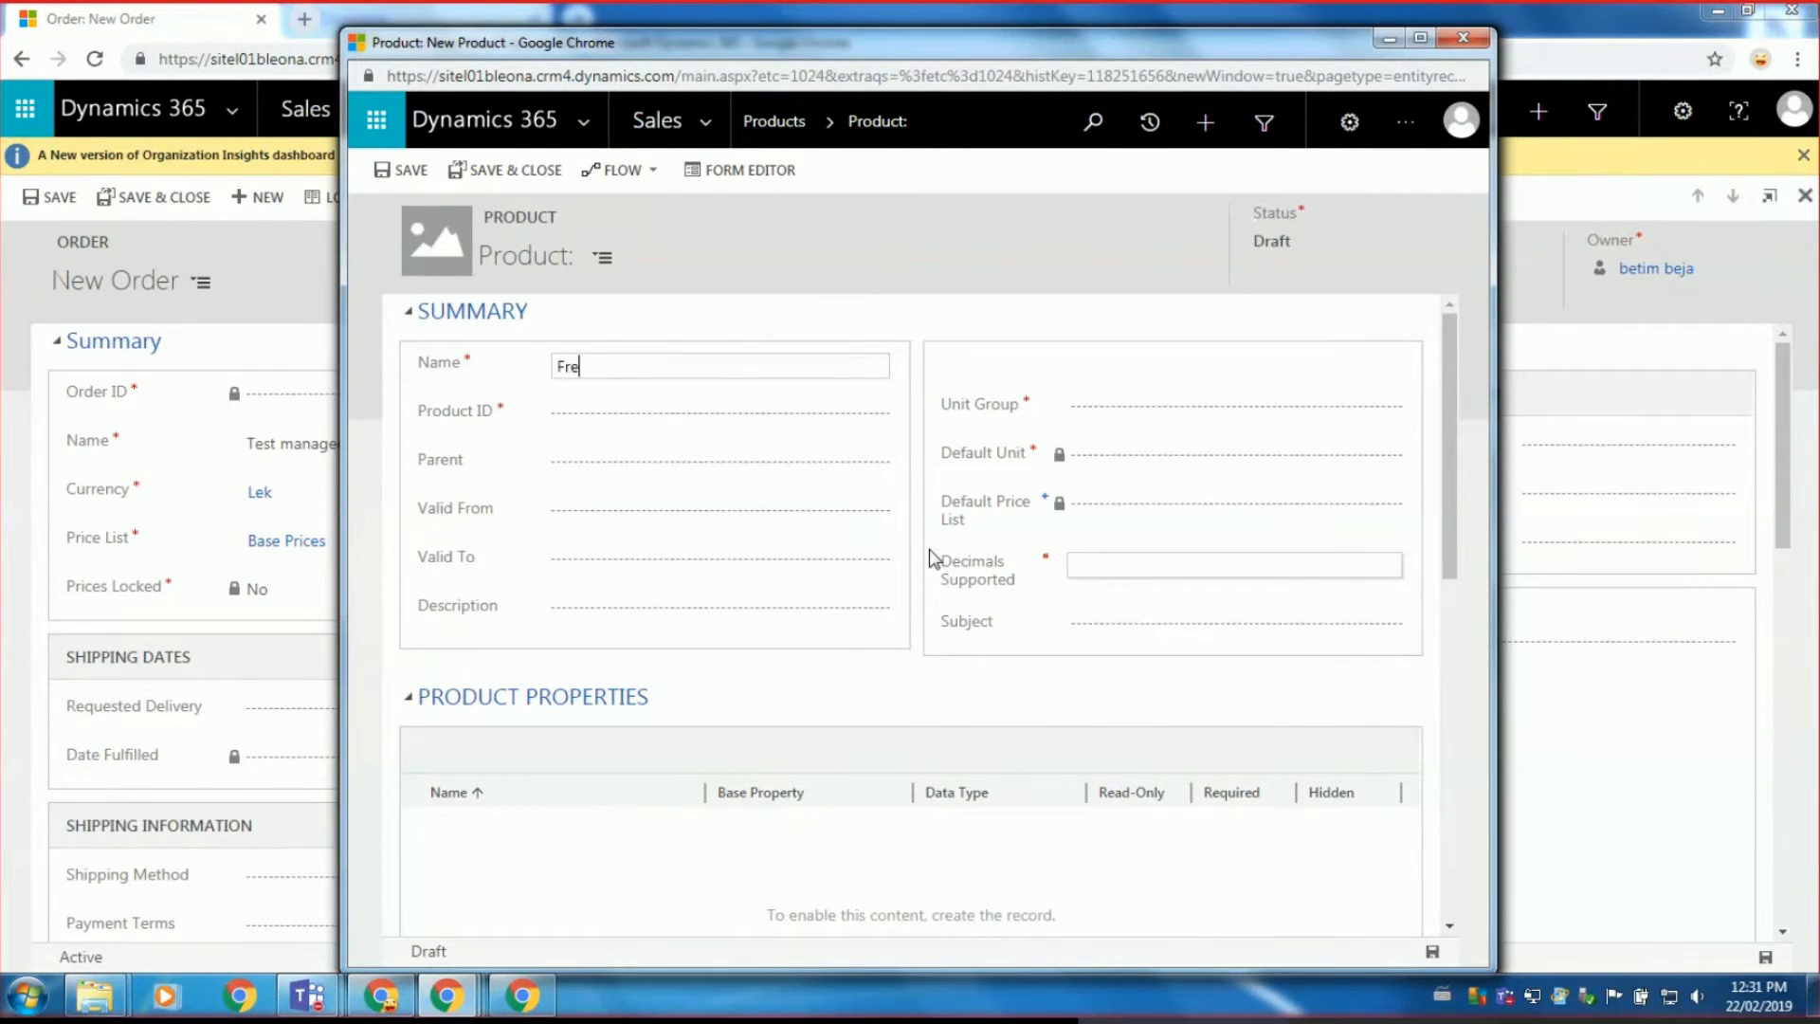
Name the product Free Hugs with product ID HUGS-0000, and set its unit group to Default Unit and default unit to Primary Unit.
type("ugs")
left_click(856, 415)
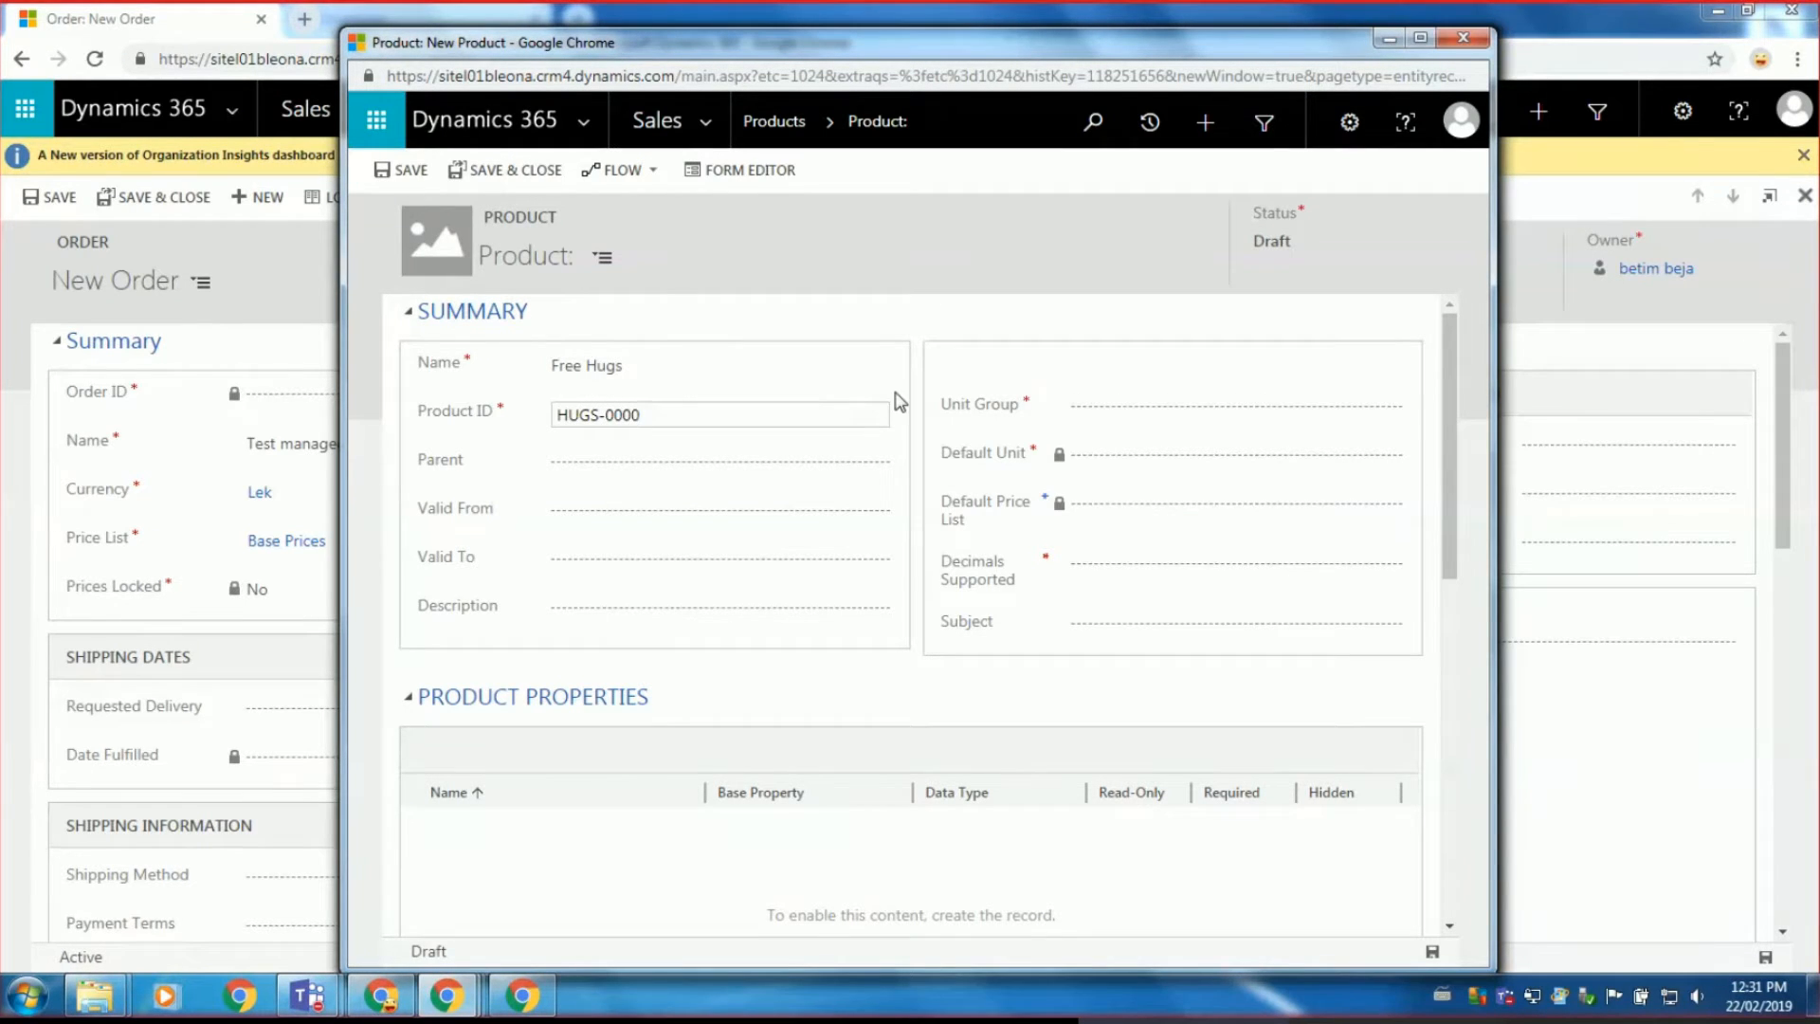
left_click(1133, 398)
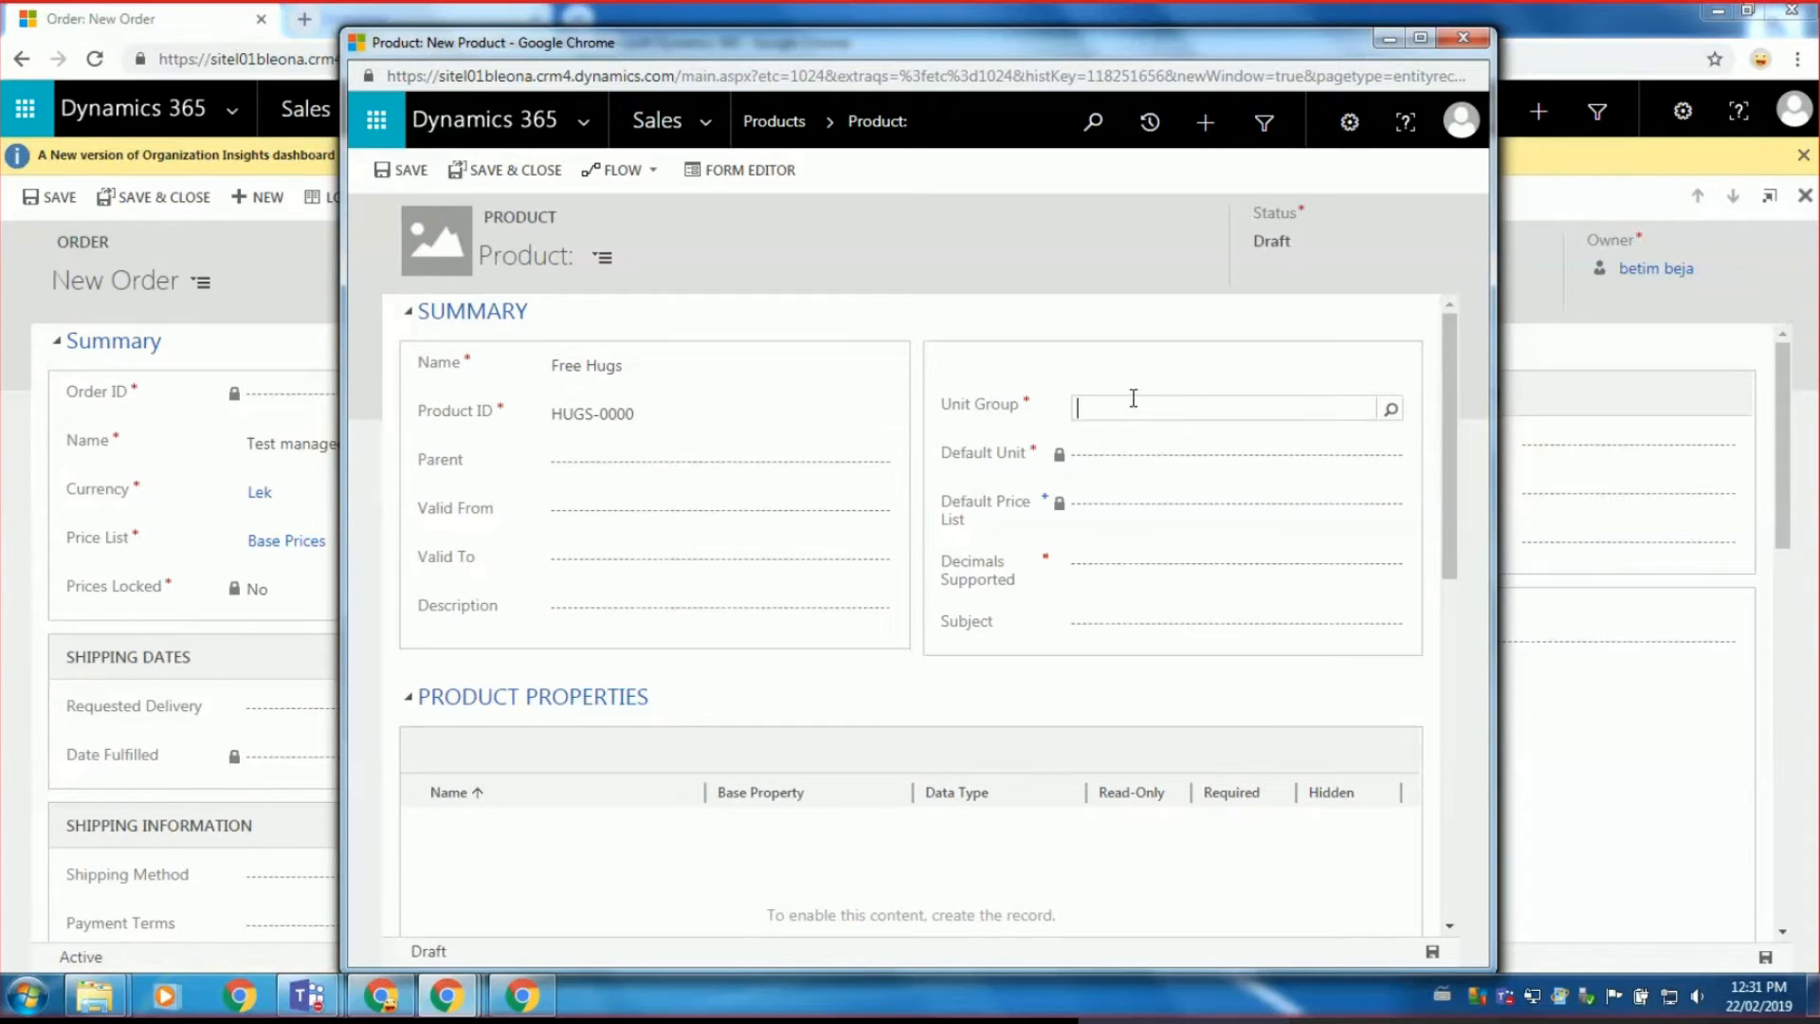
left_click(1392, 413)
left_click(1249, 444)
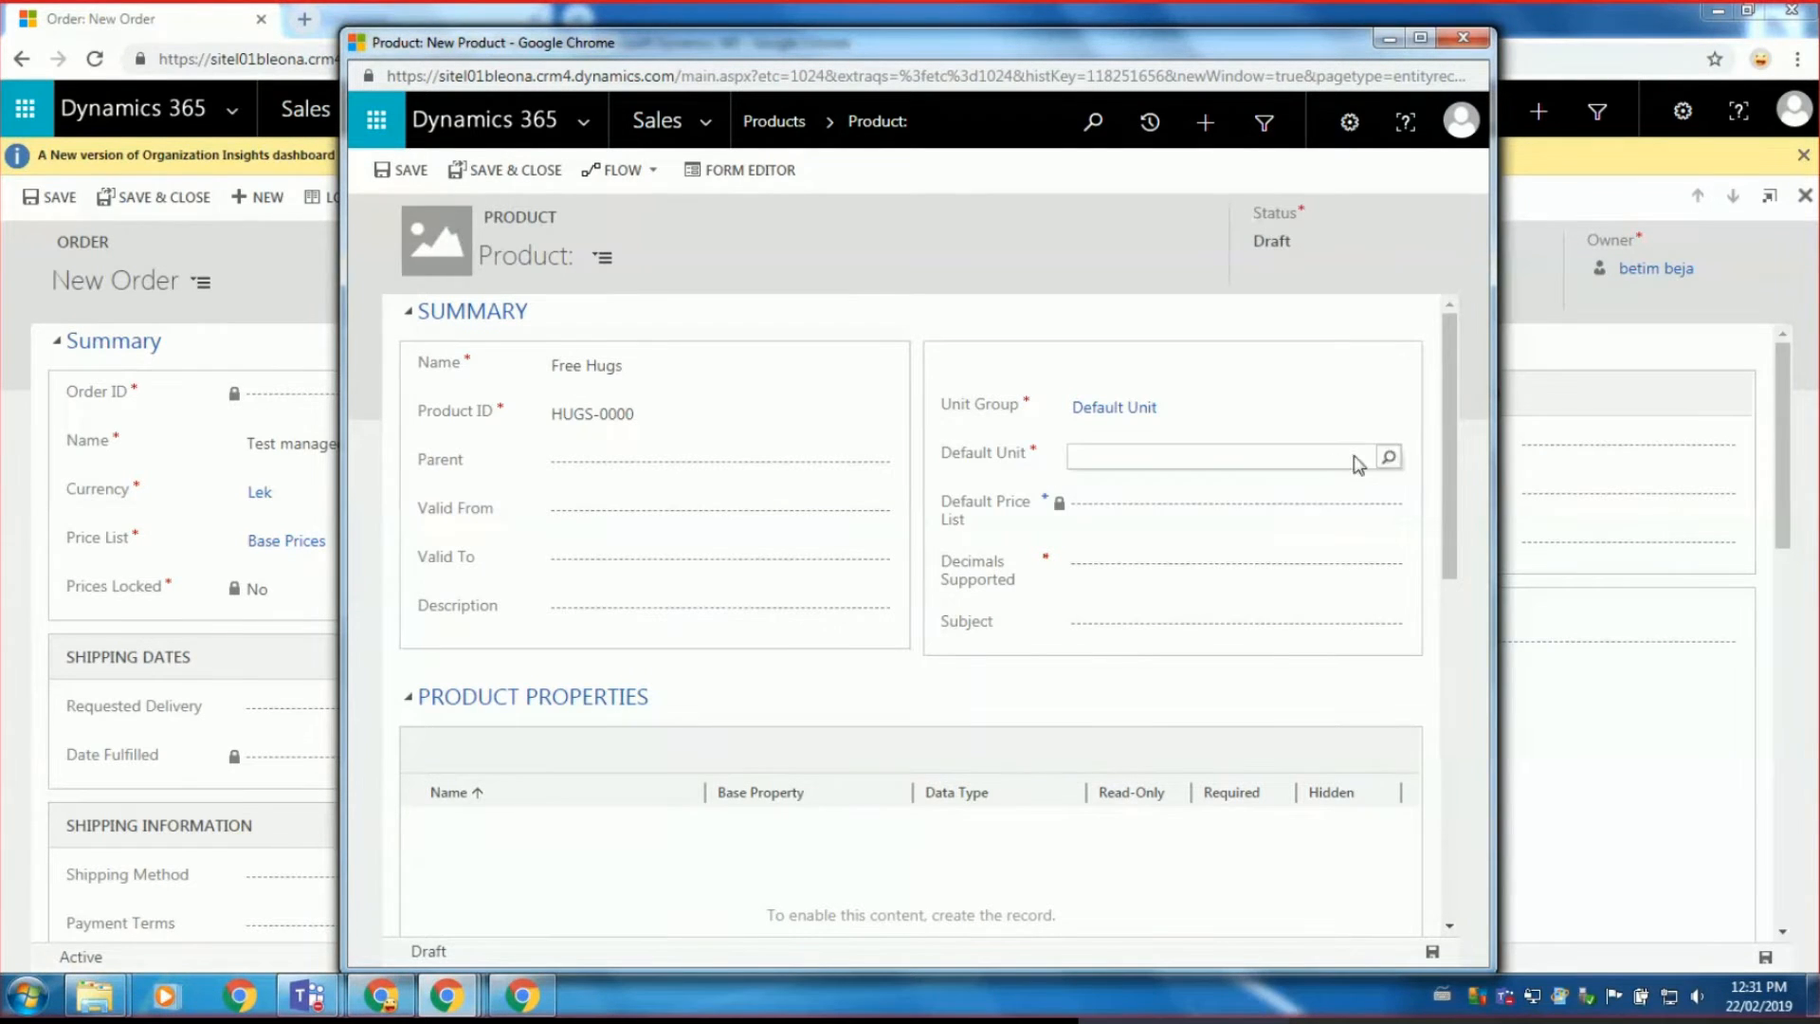
left_click(1389, 457)
left_click(1202, 484)
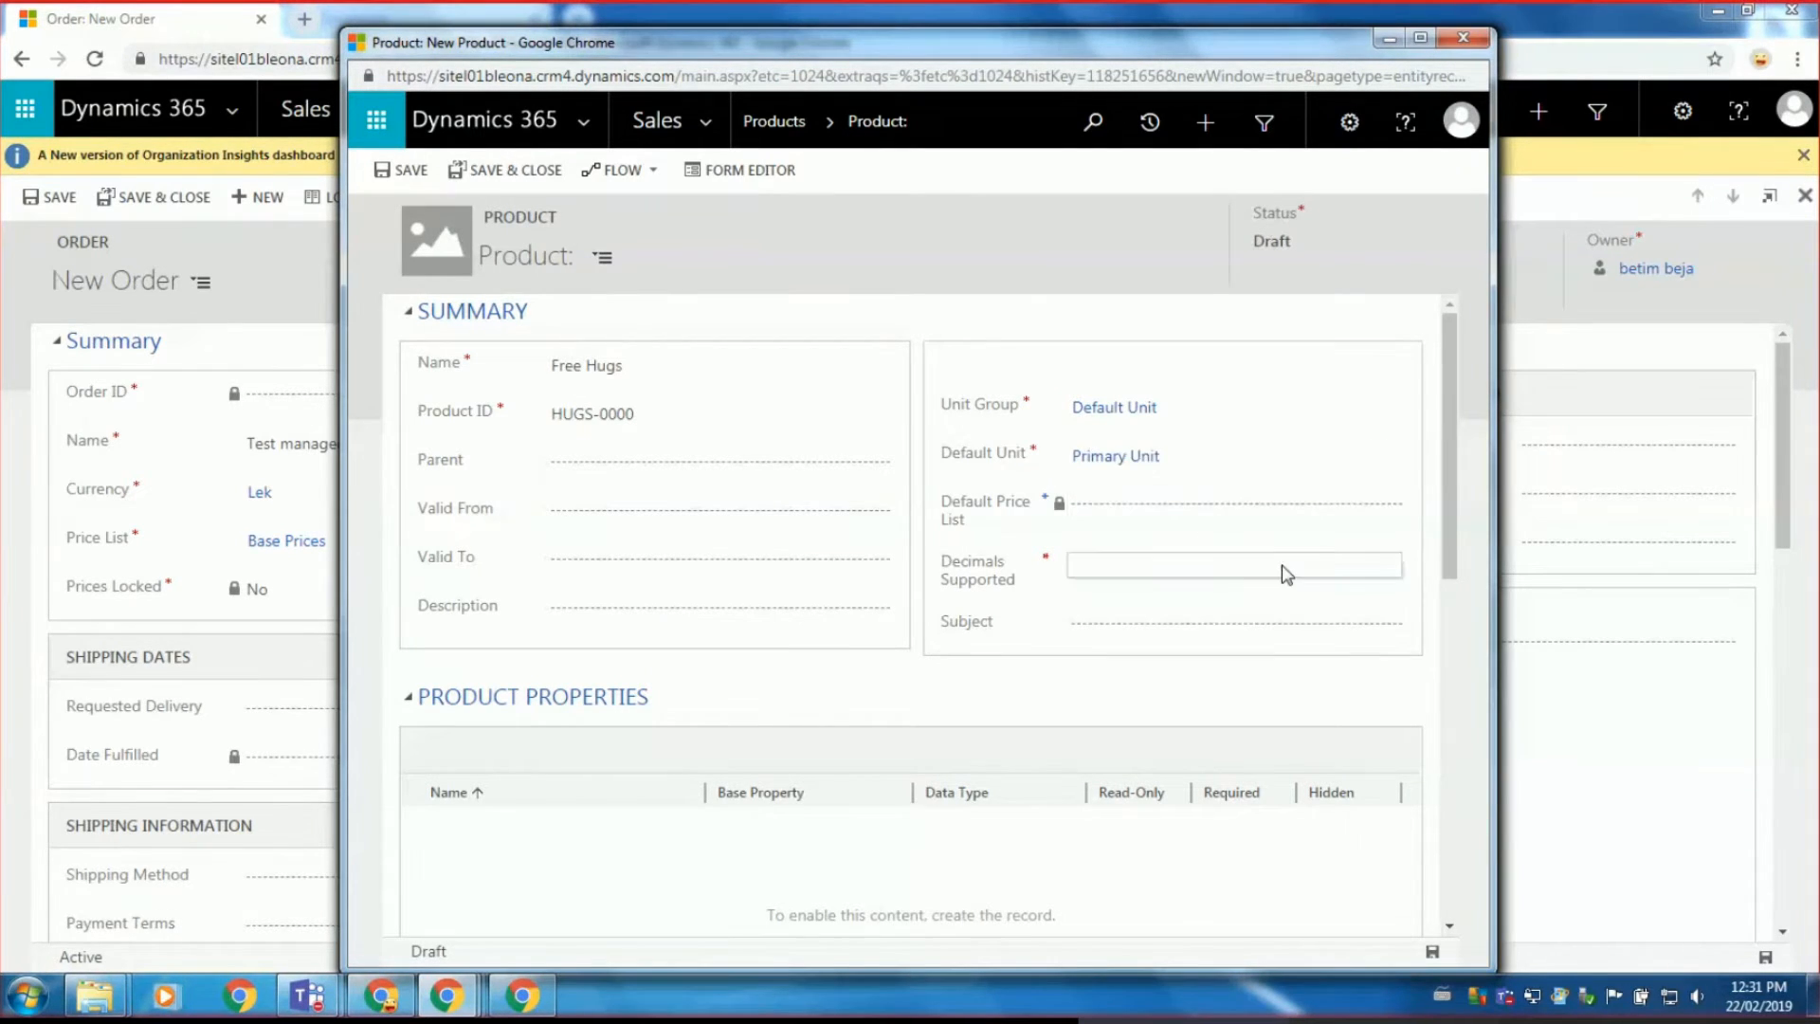
Fill in the product's supported decimals and save it, then publish Free Hugs and close its window.
left_click(1336, 565)
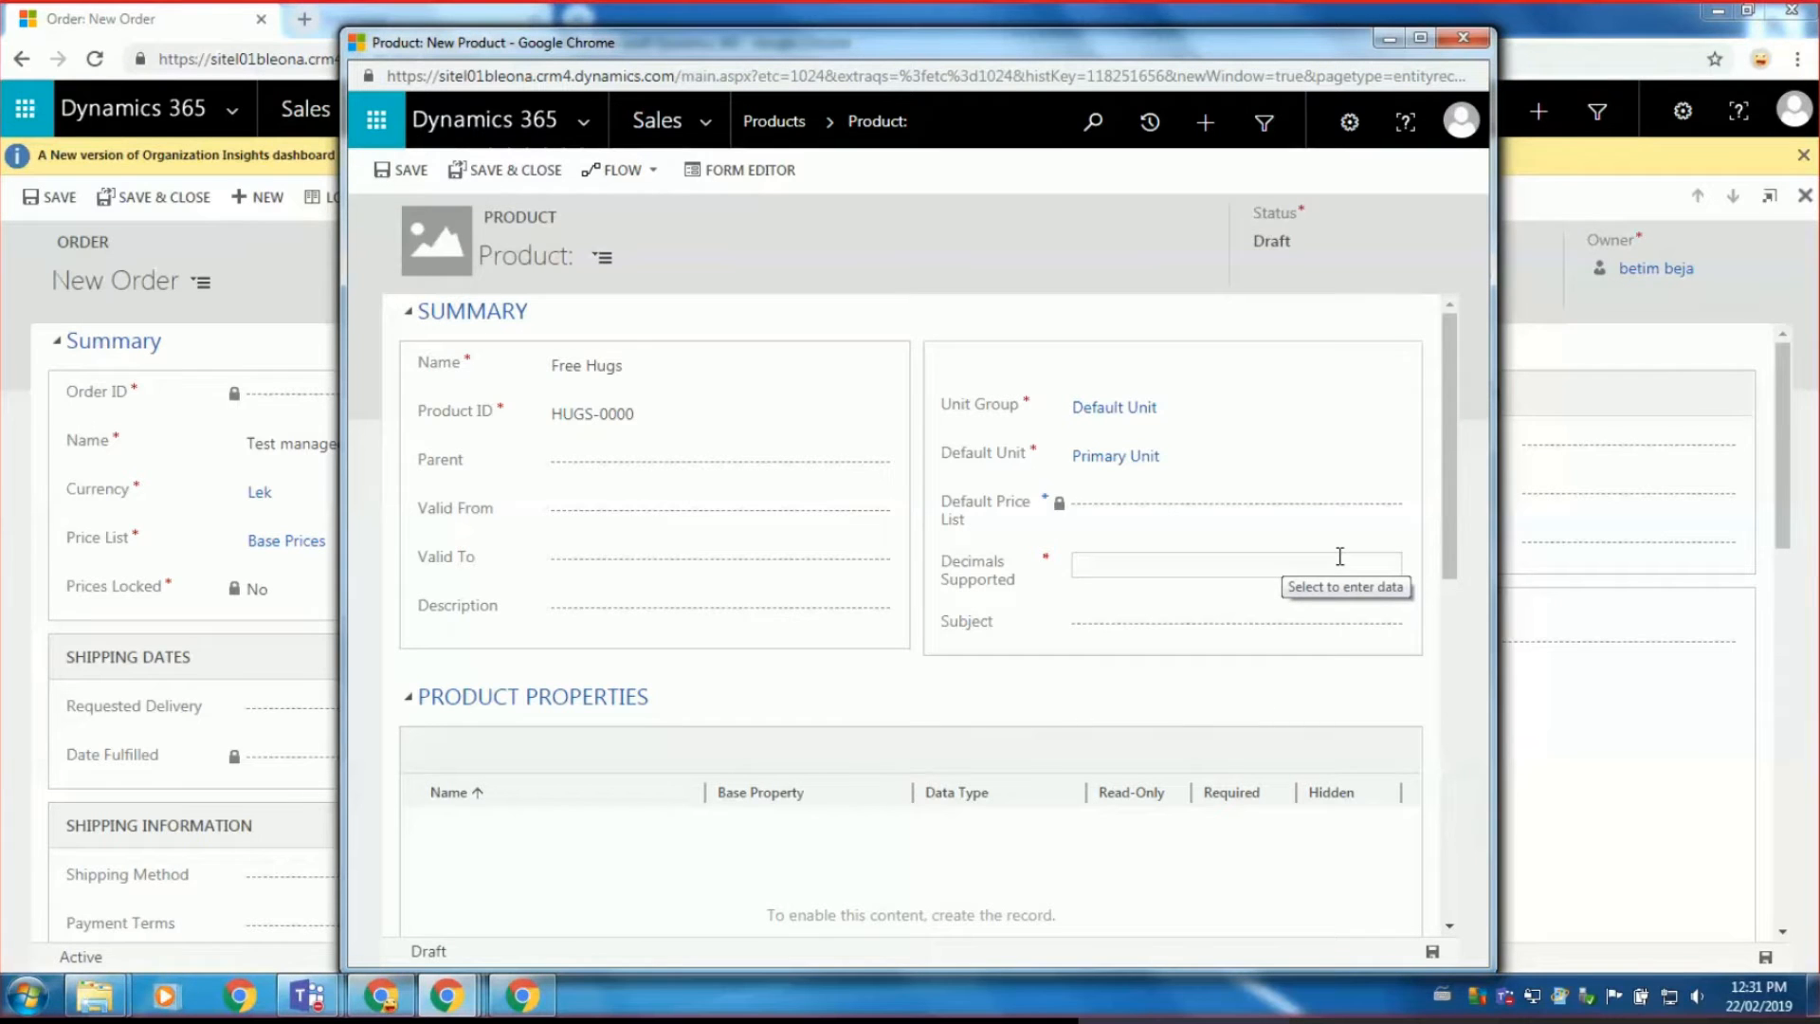
left_click(1209, 640)
left_click(1079, 667)
scroll(1003, 611, "down", 10)
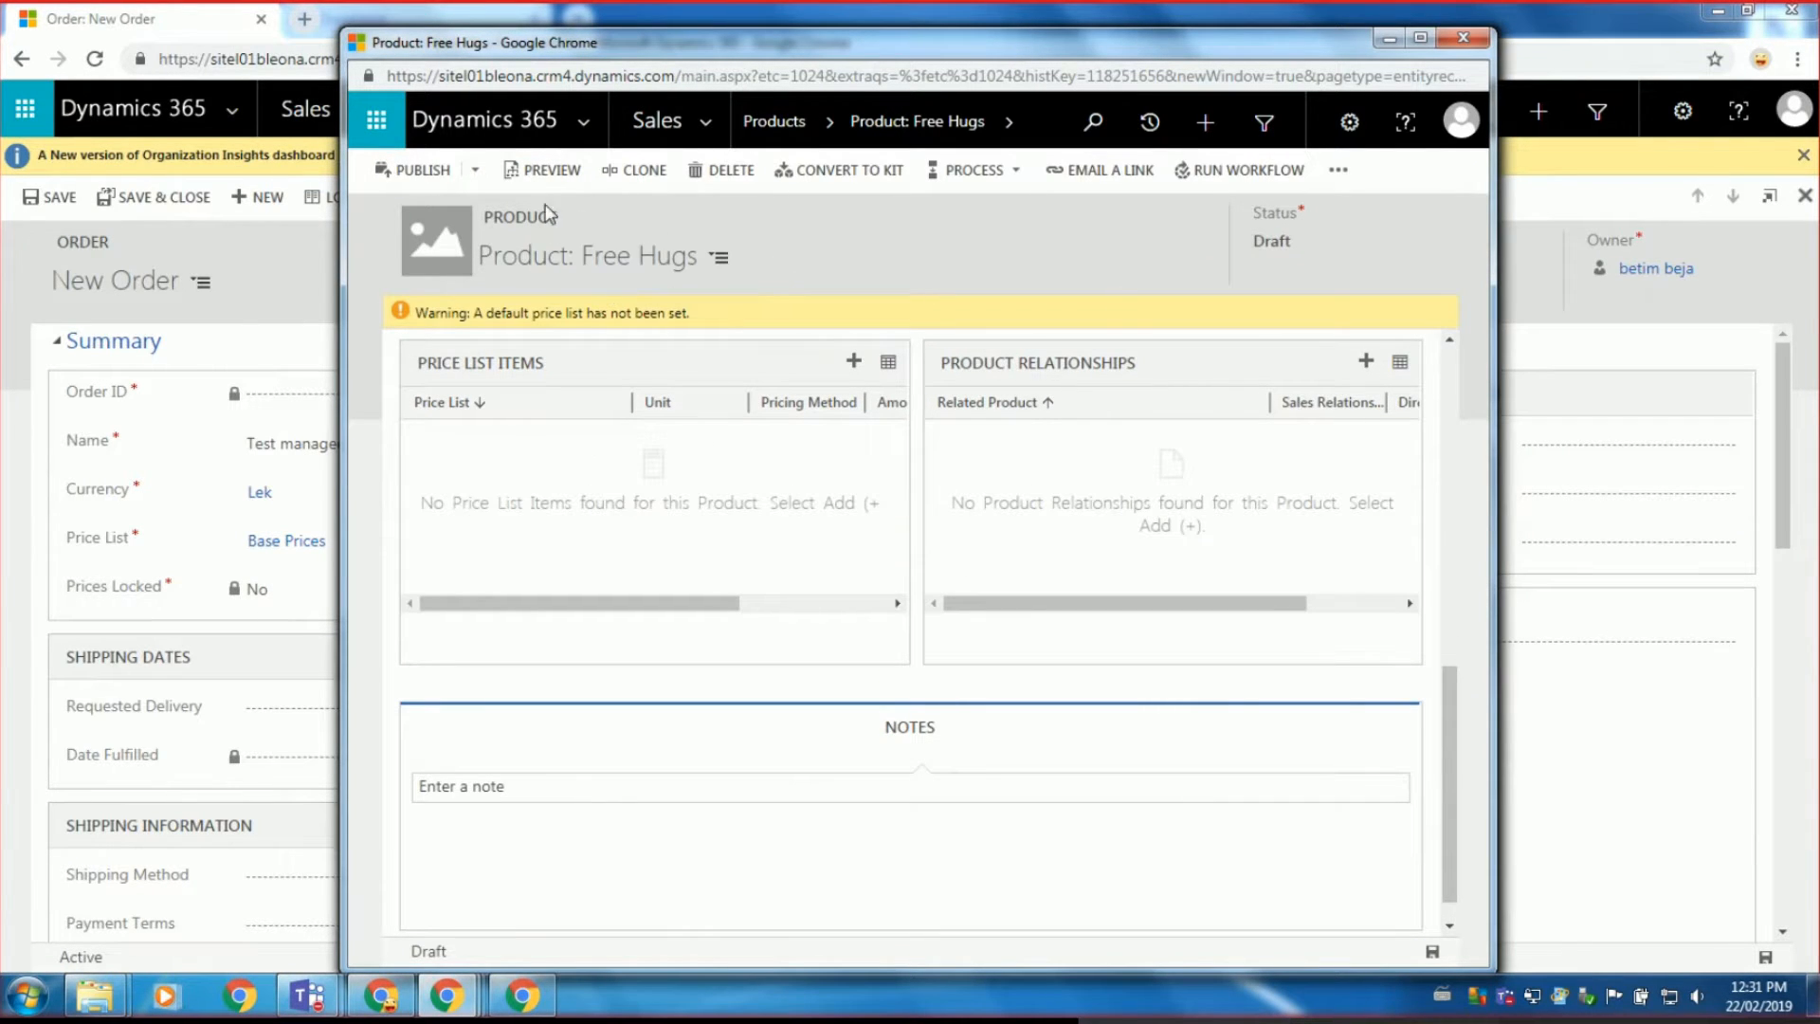
left_click(418, 170)
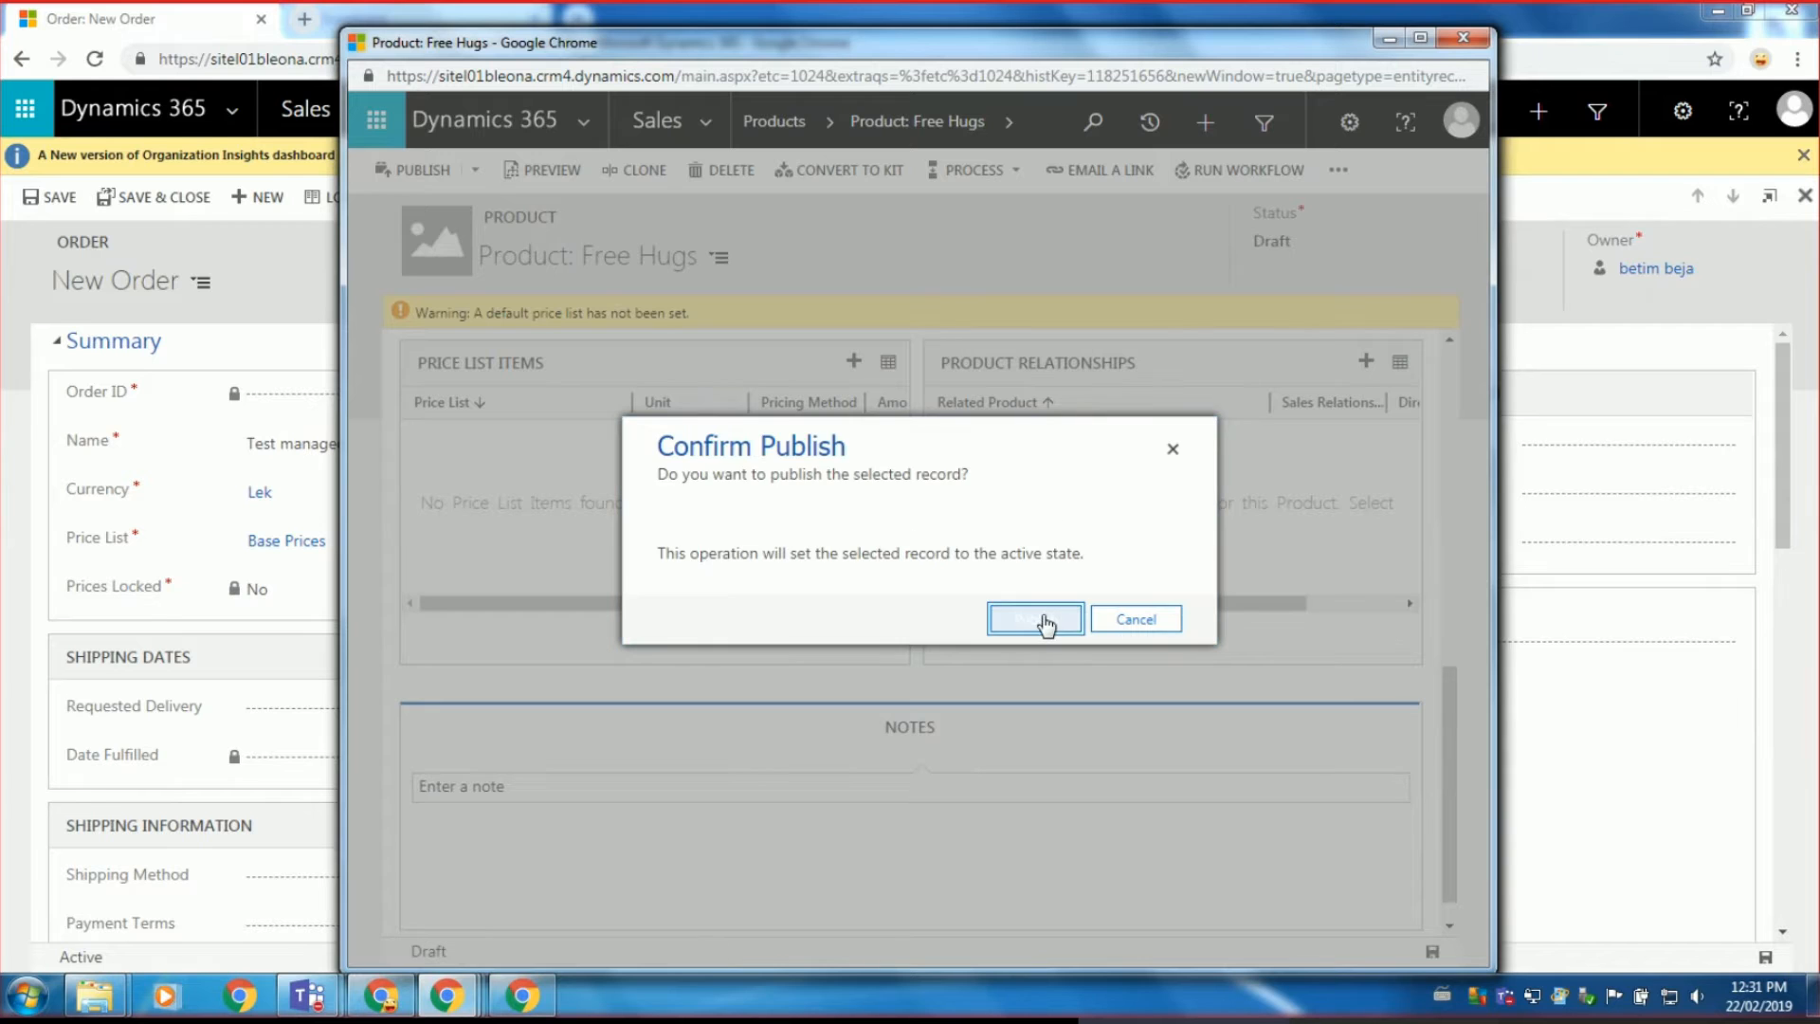
left_click(1043, 621)
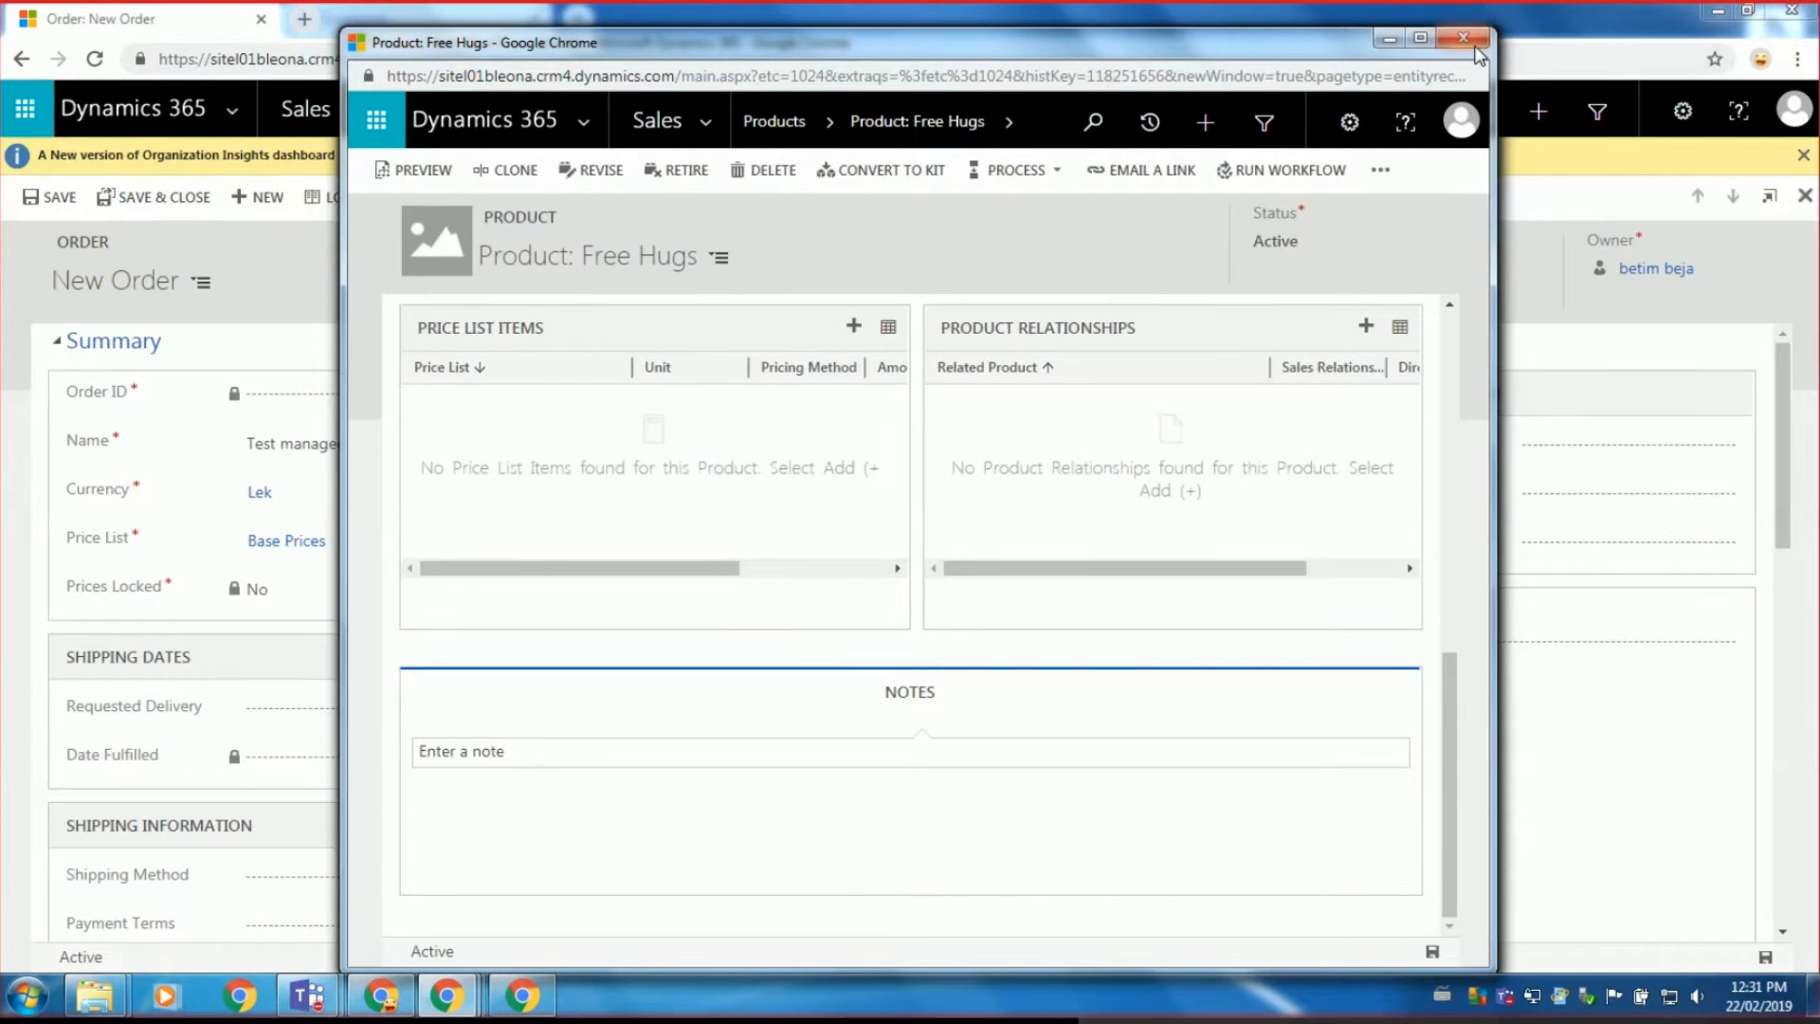
left_click(1471, 43)
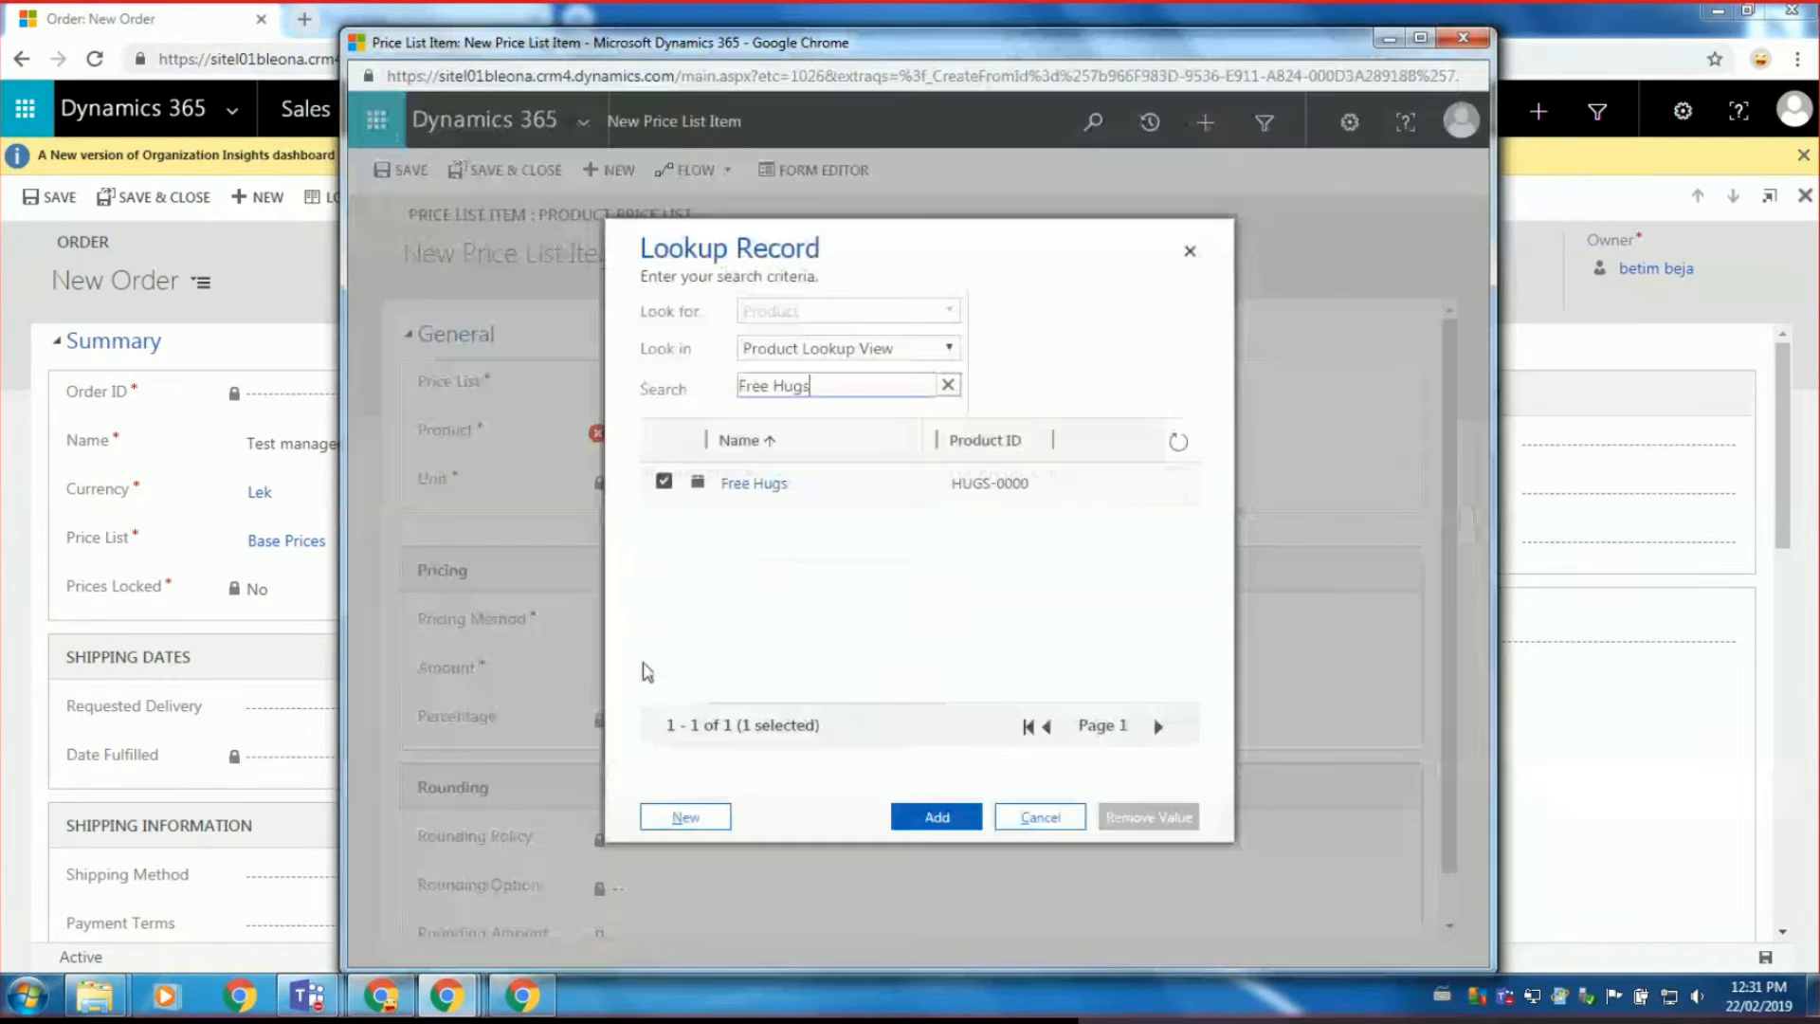
Assign the Free Hugs product to the price list item and set its unit to Primary Unit.
left_click(937, 817)
scroll(817, 543, "down", 2)
scroll(850, 593, "up", 2)
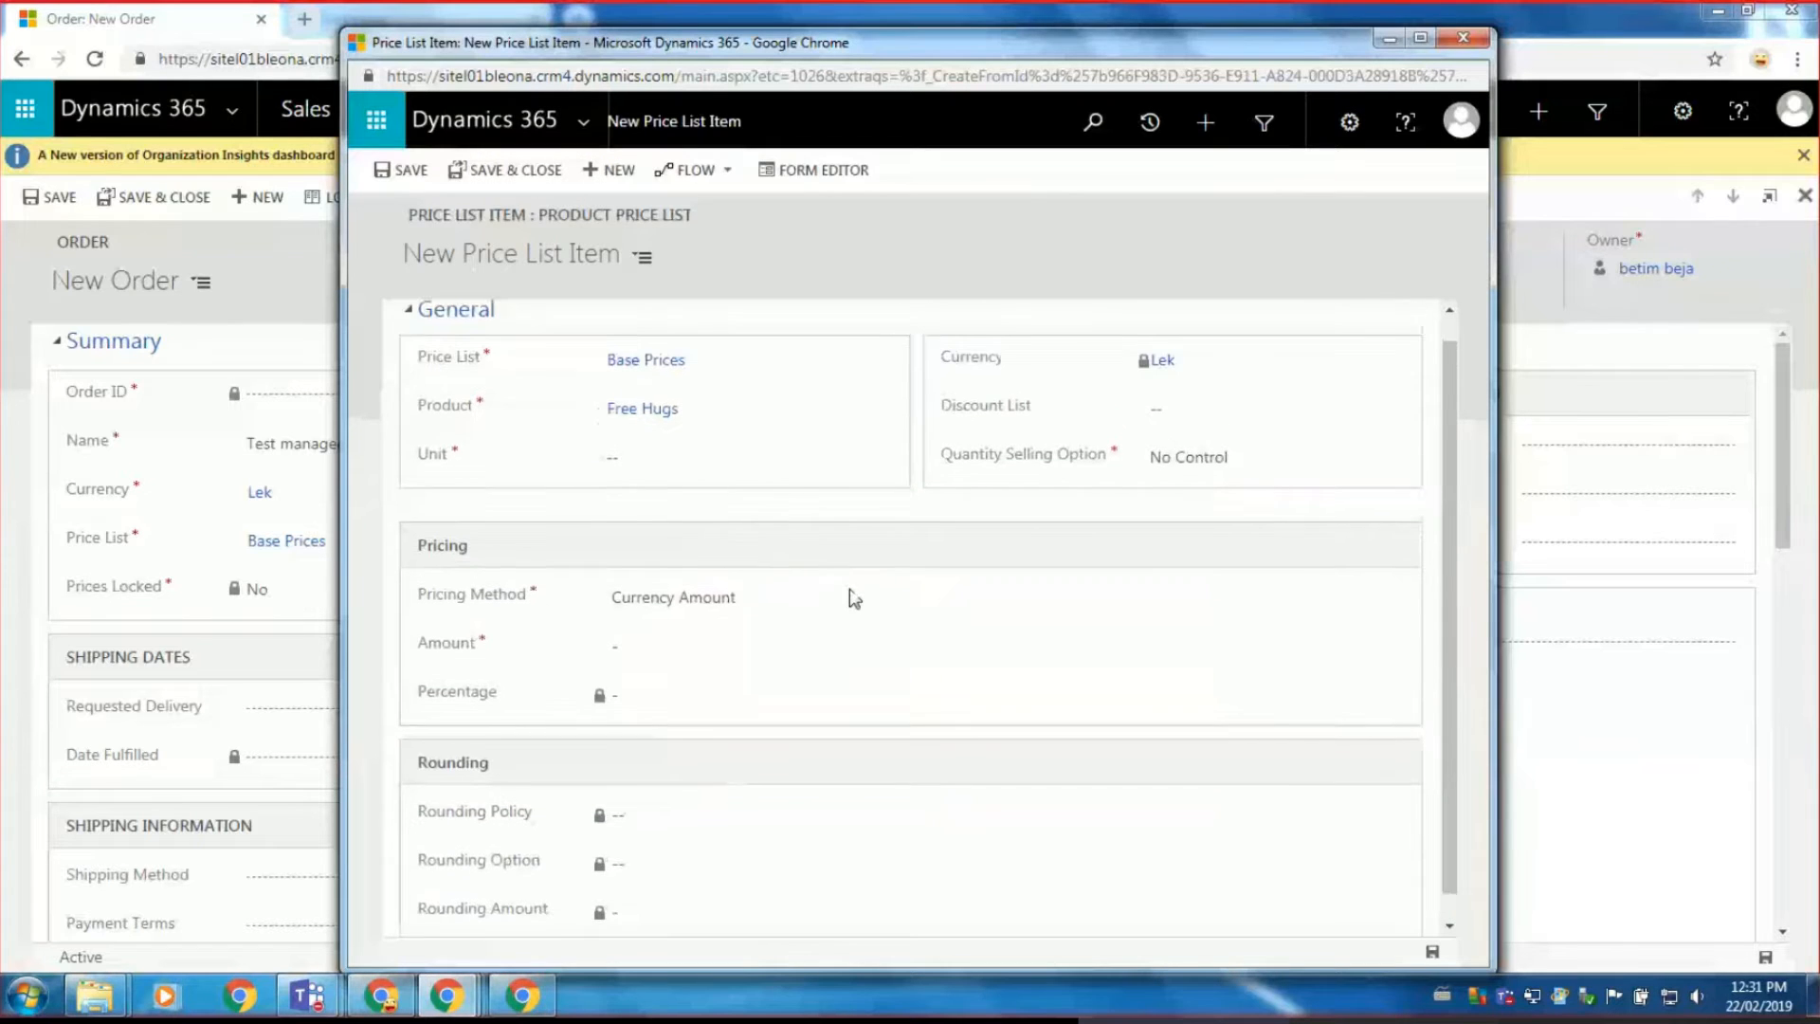
left_click(414, 172)
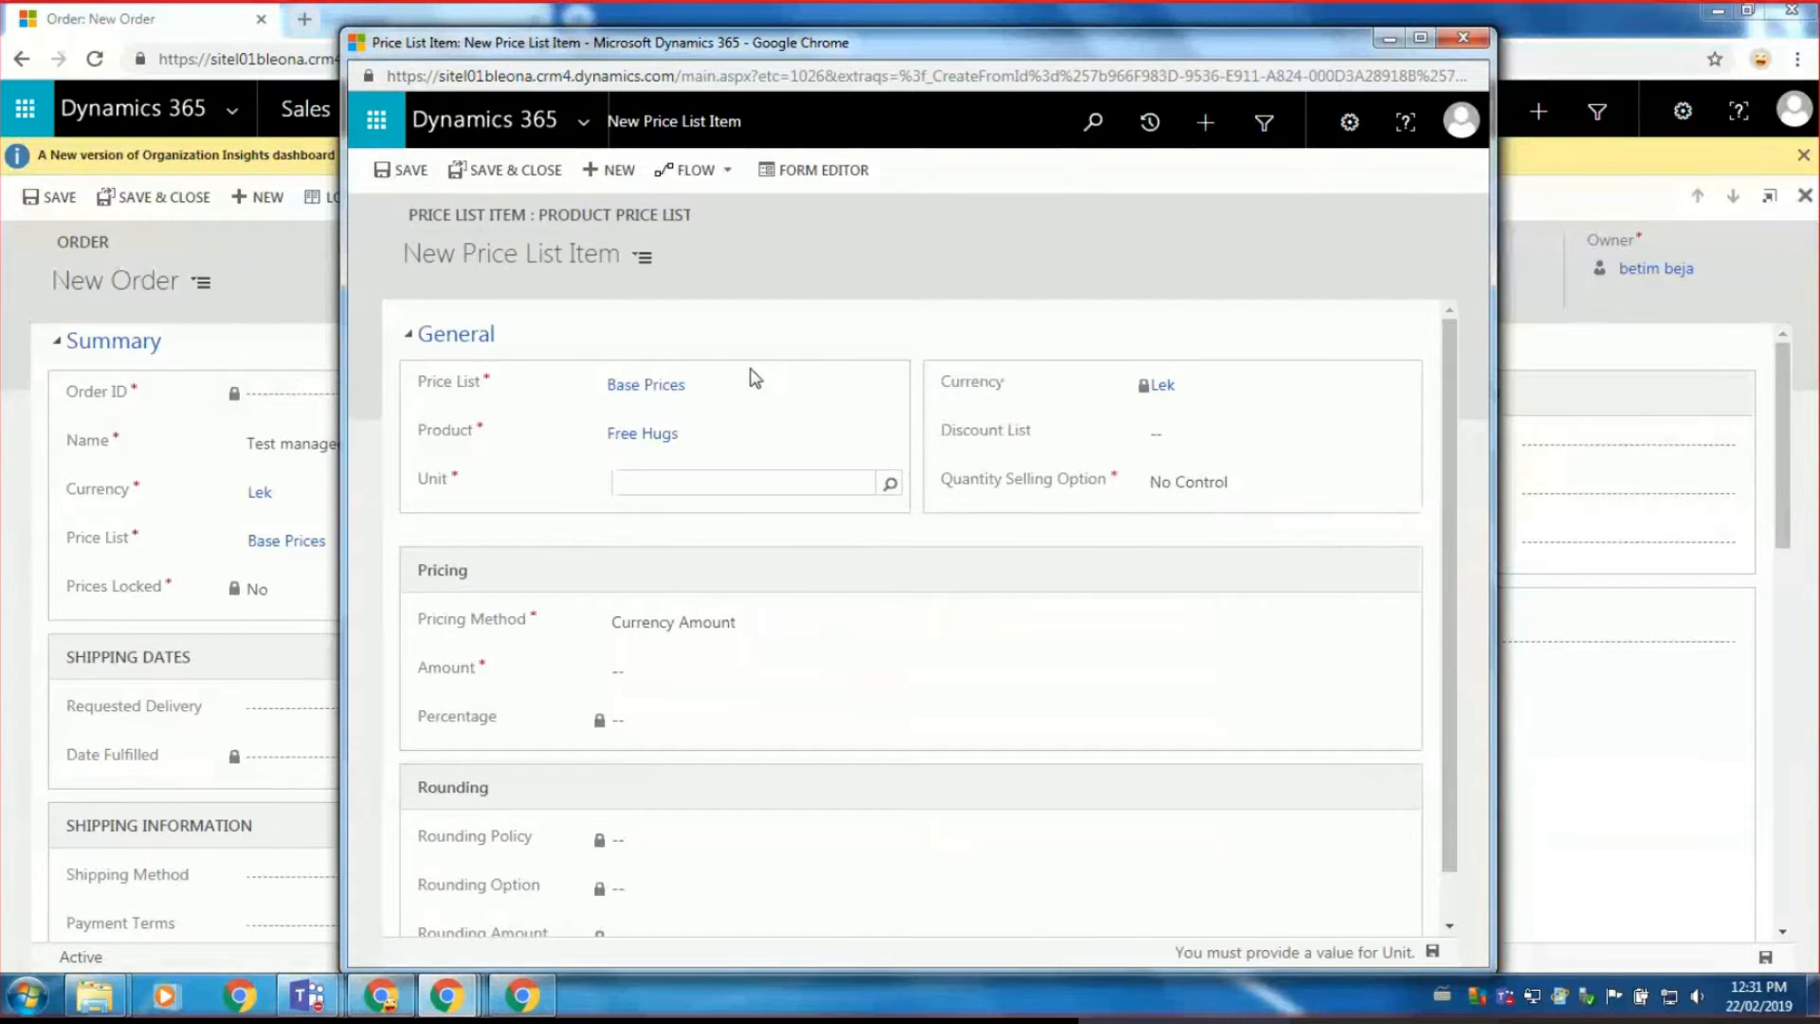
left_click(890, 484)
left_click(669, 504)
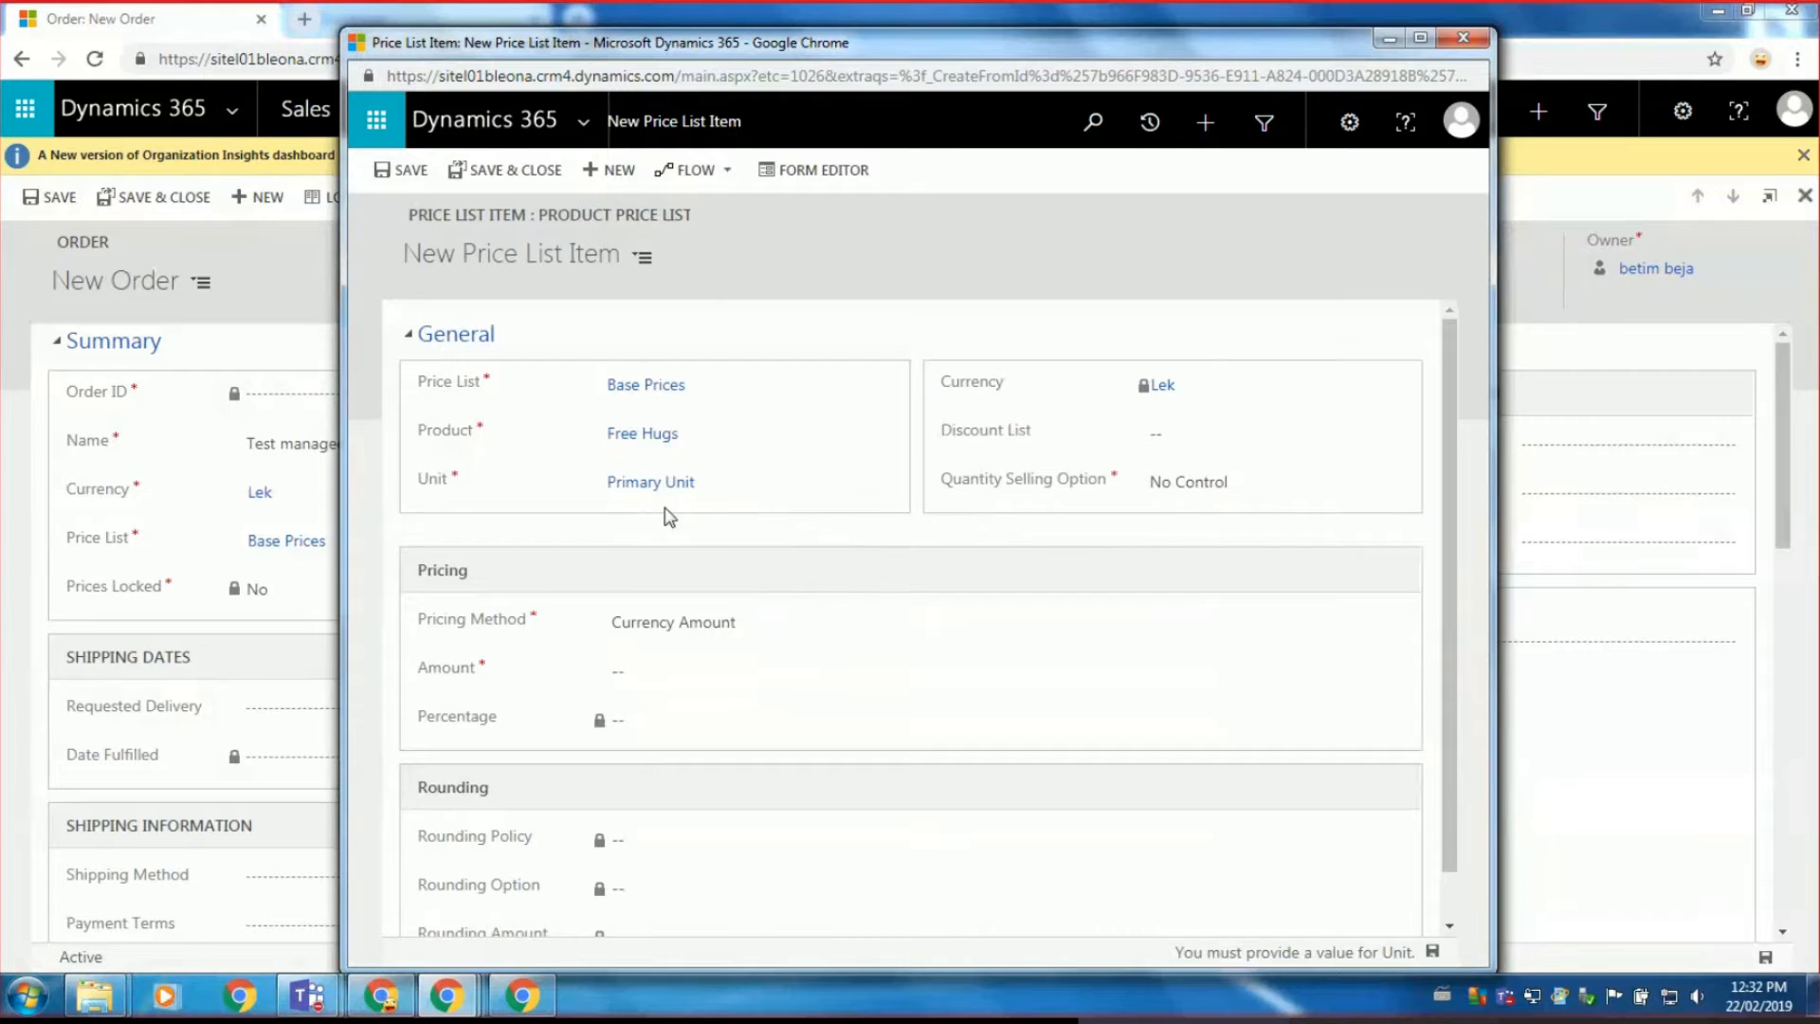
Set the price list item's amount to 100 Lek, save it, and close the item and Base Prices windows.
left_click(408, 172)
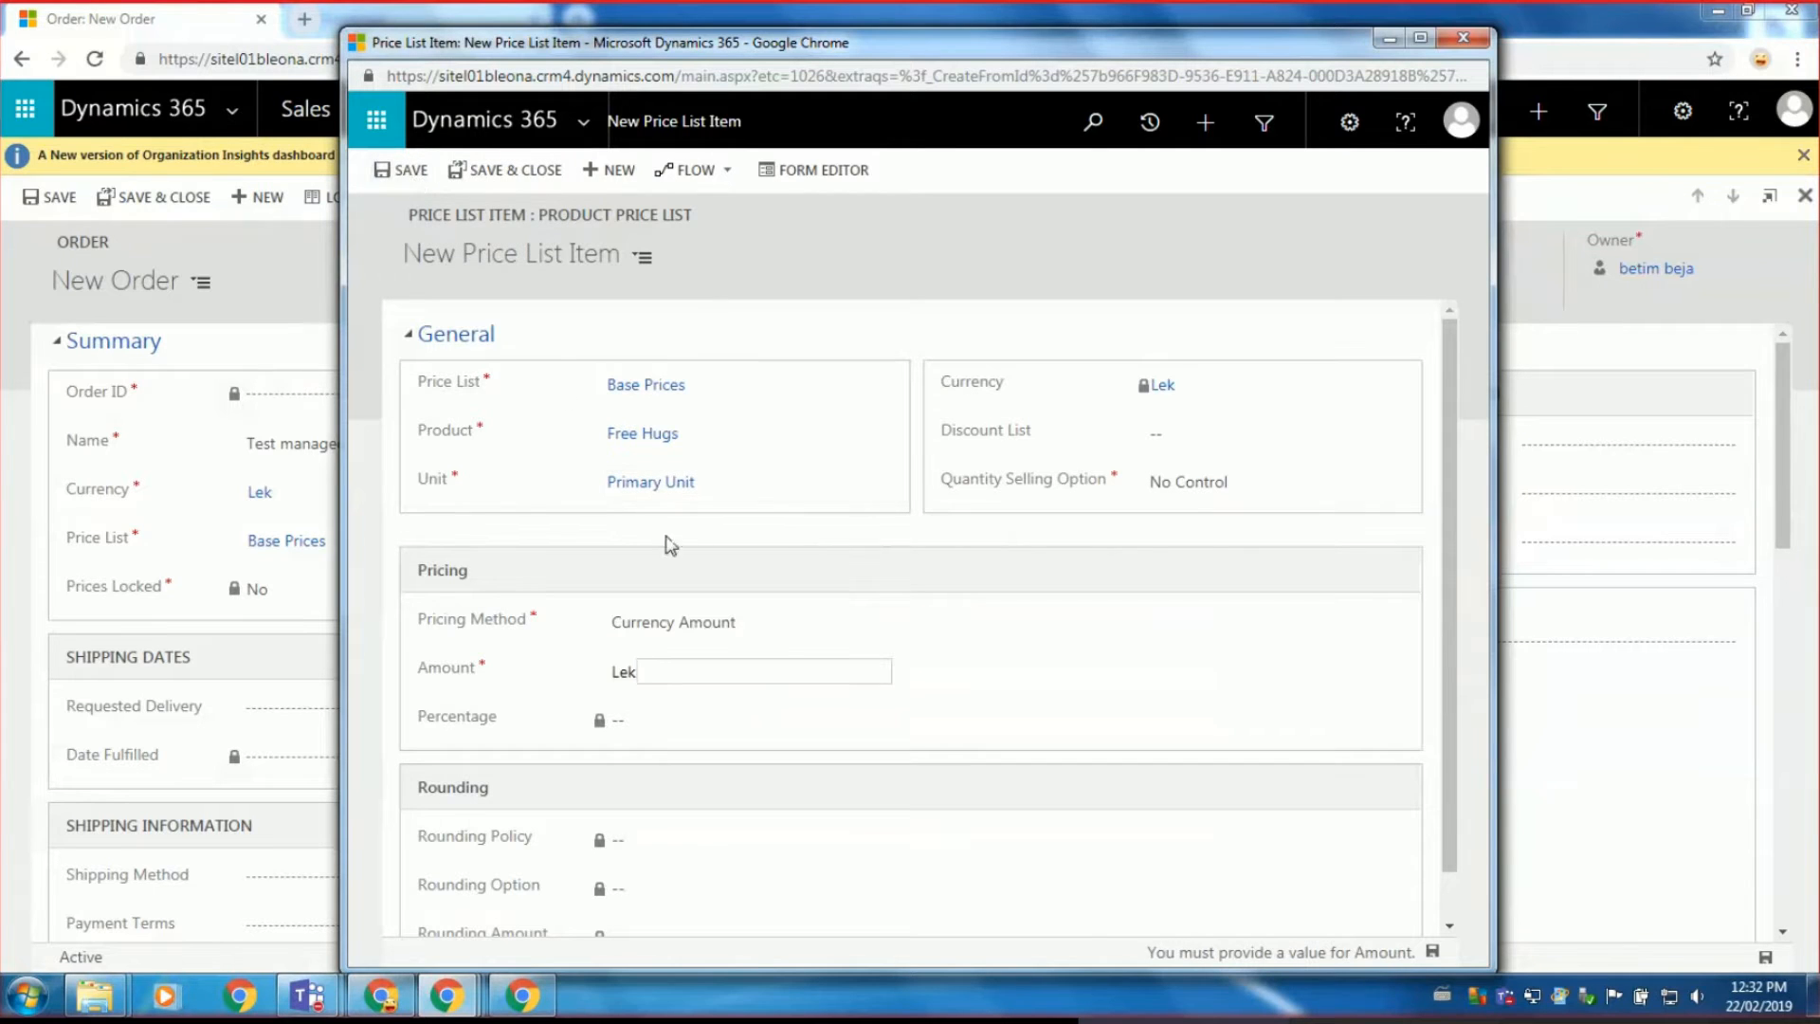
type("100")
left_click(1107, 655)
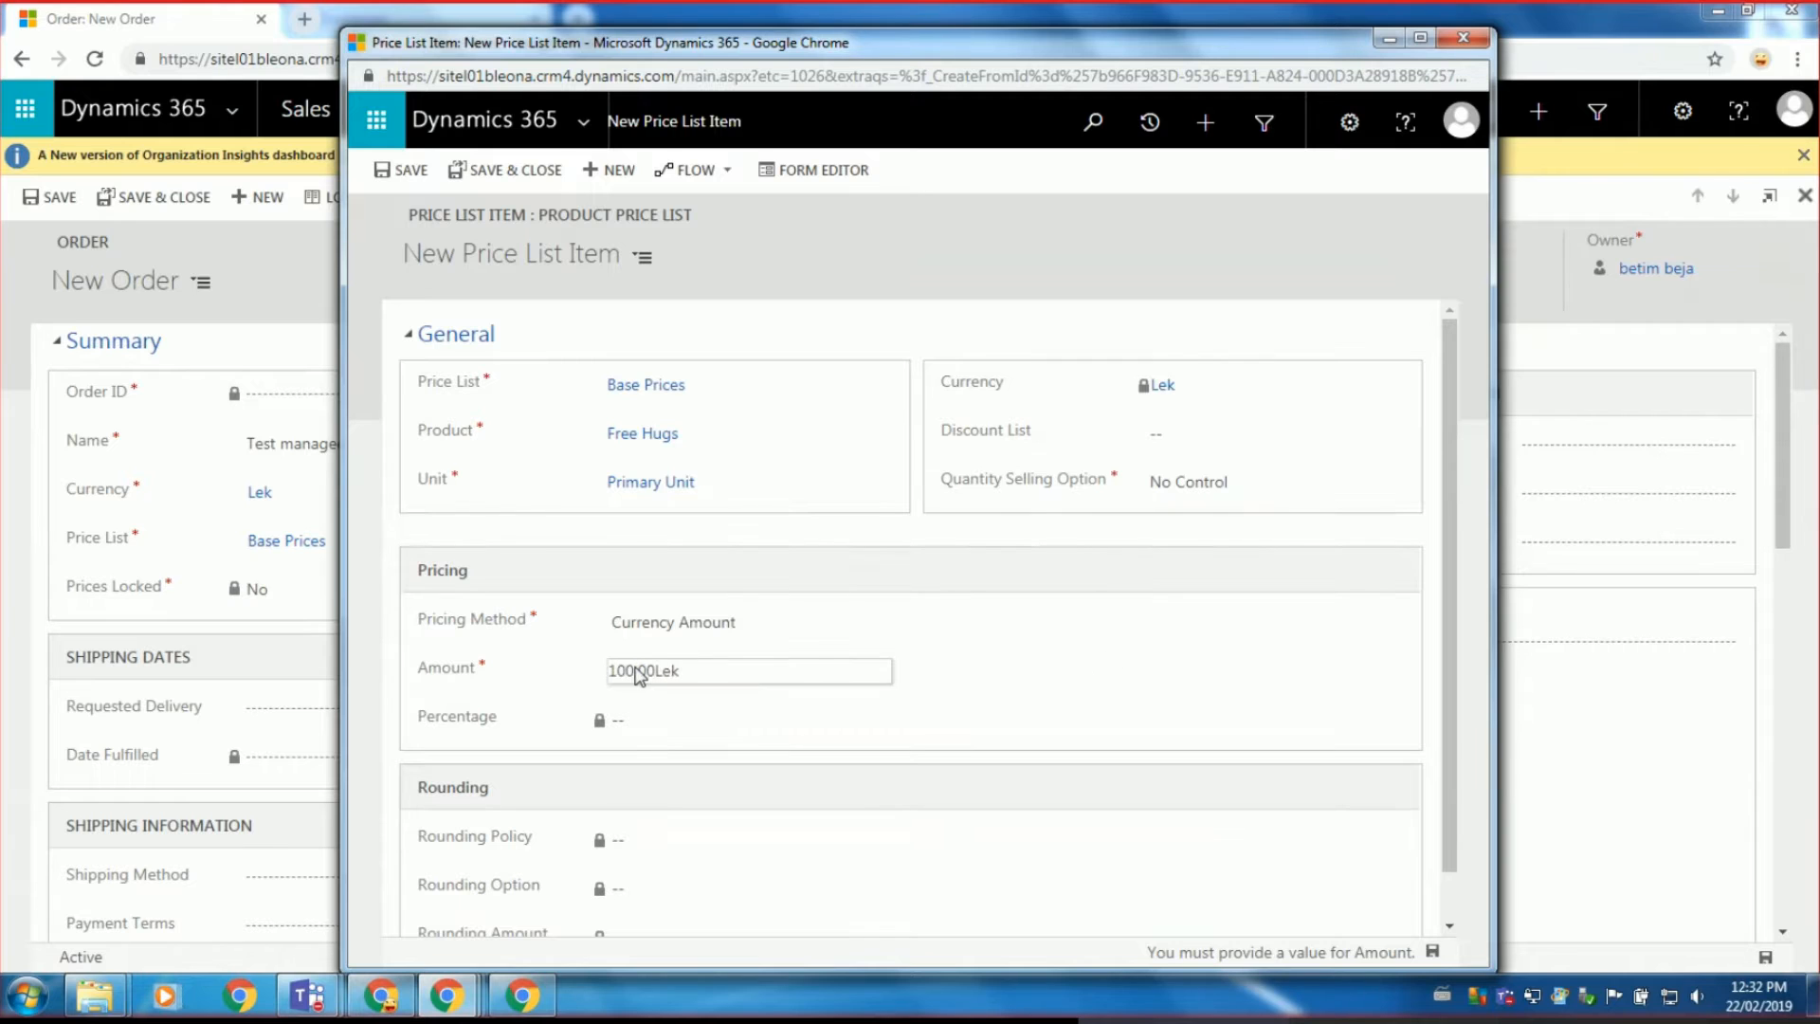
left_click(385, 174)
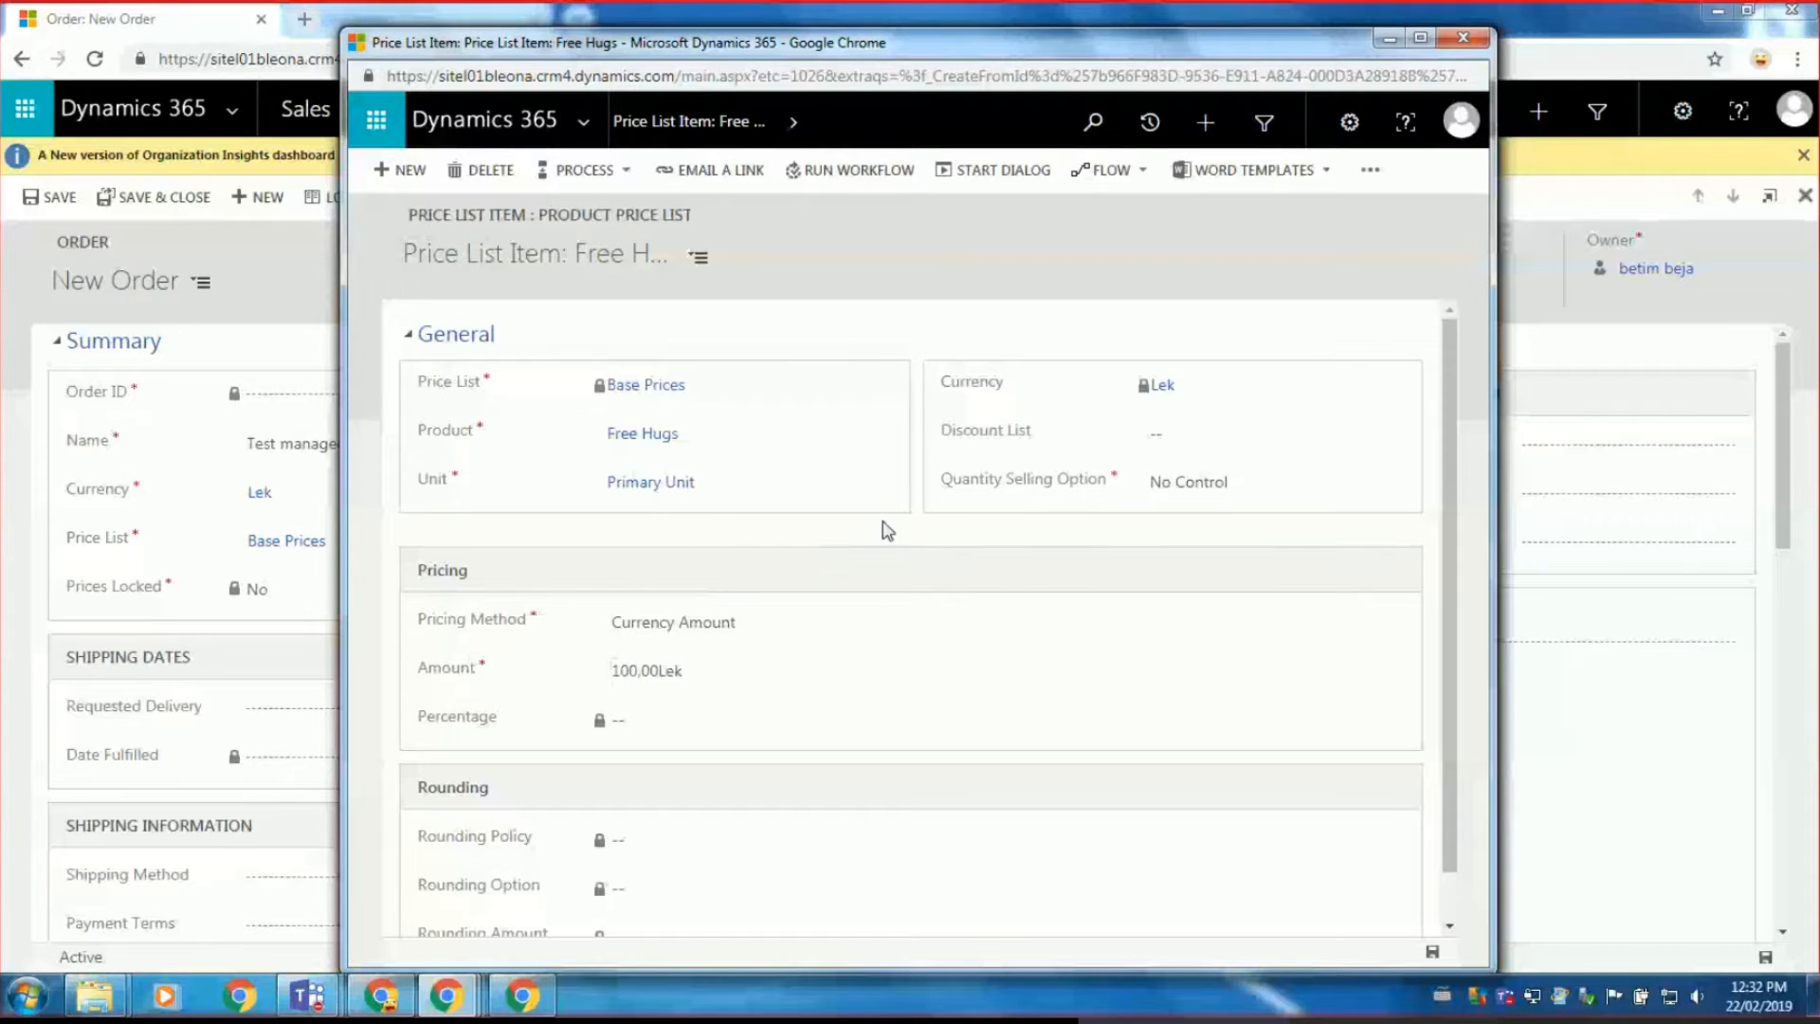
scroll(1018, 410, "down", 1)
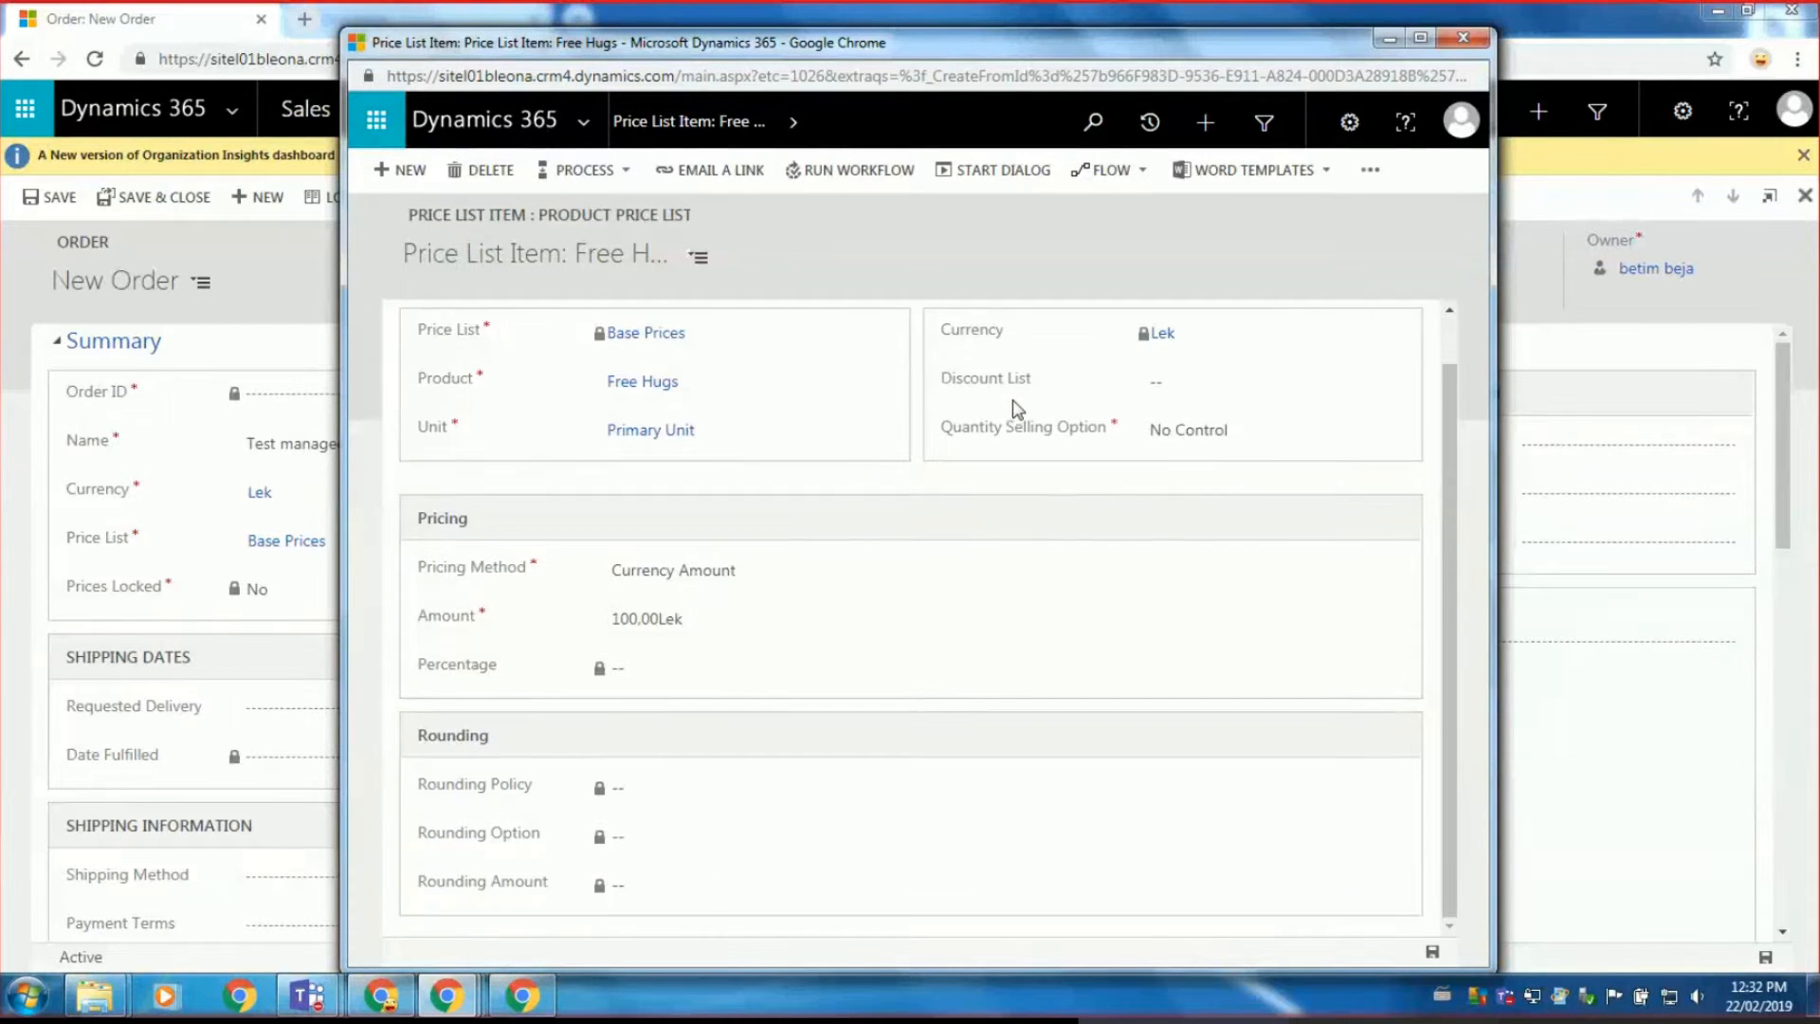
scroll(963, 504, "up", 1)
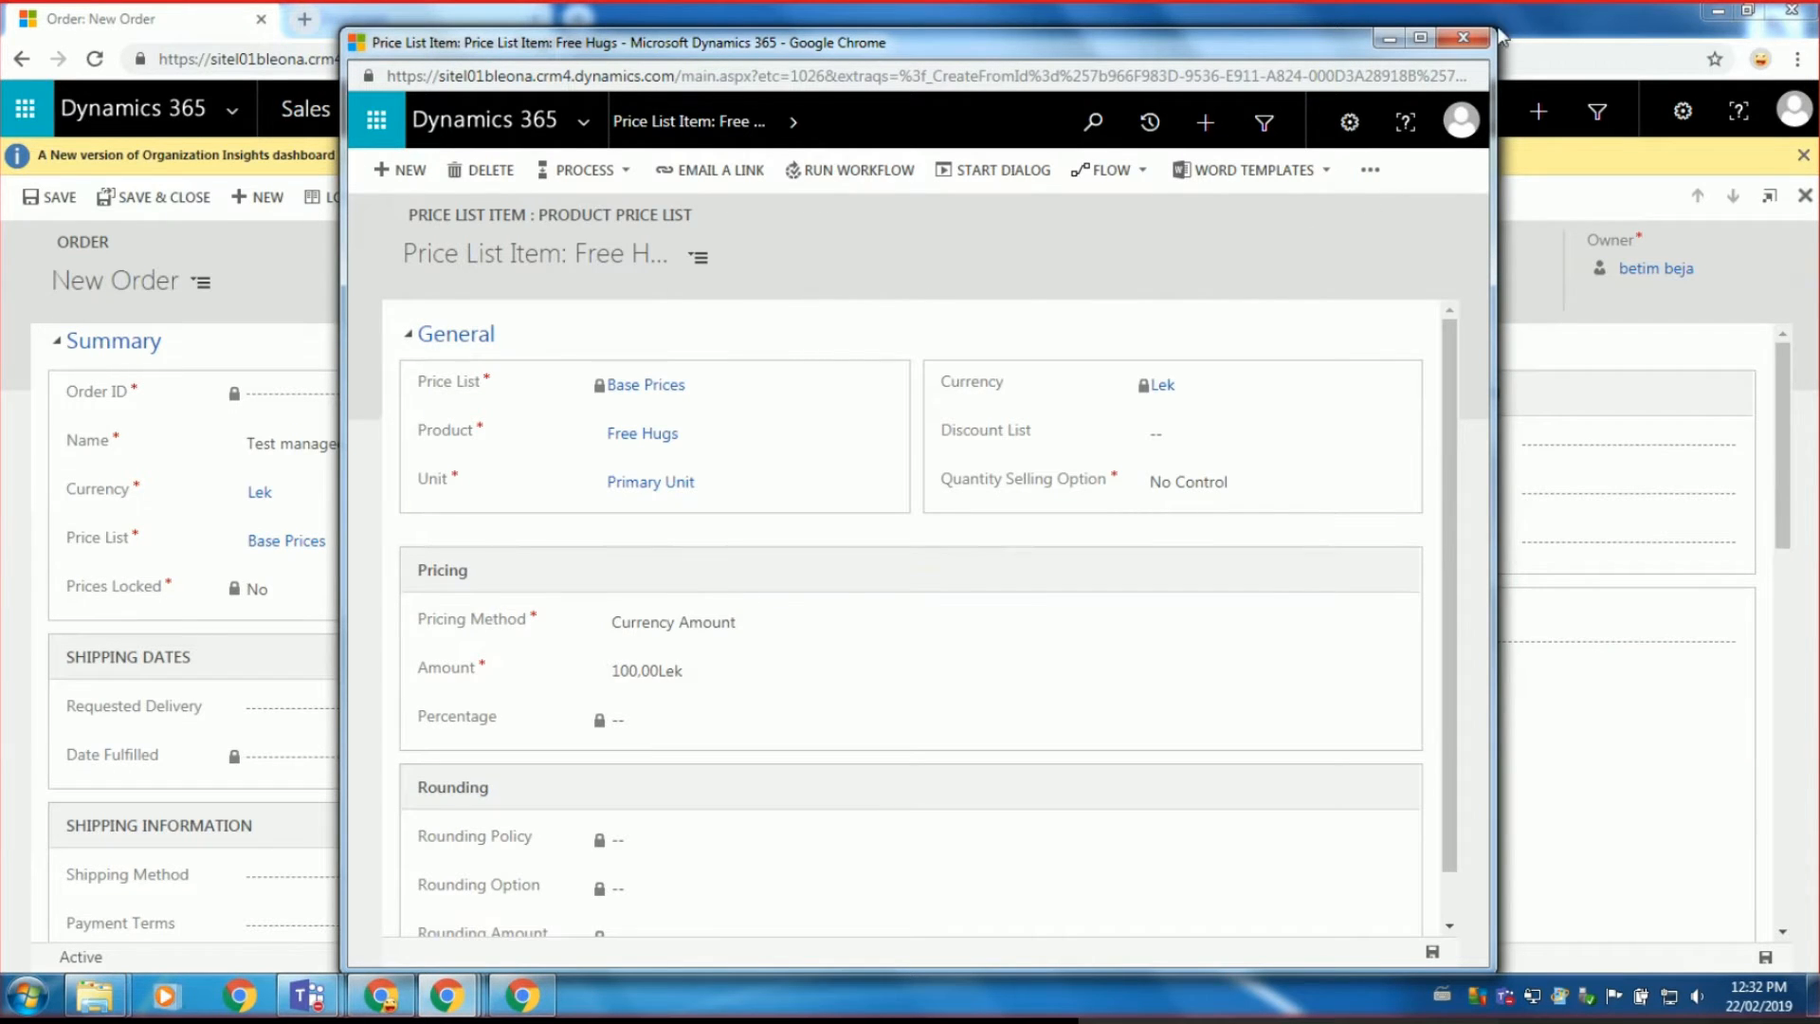
left_click(1465, 37)
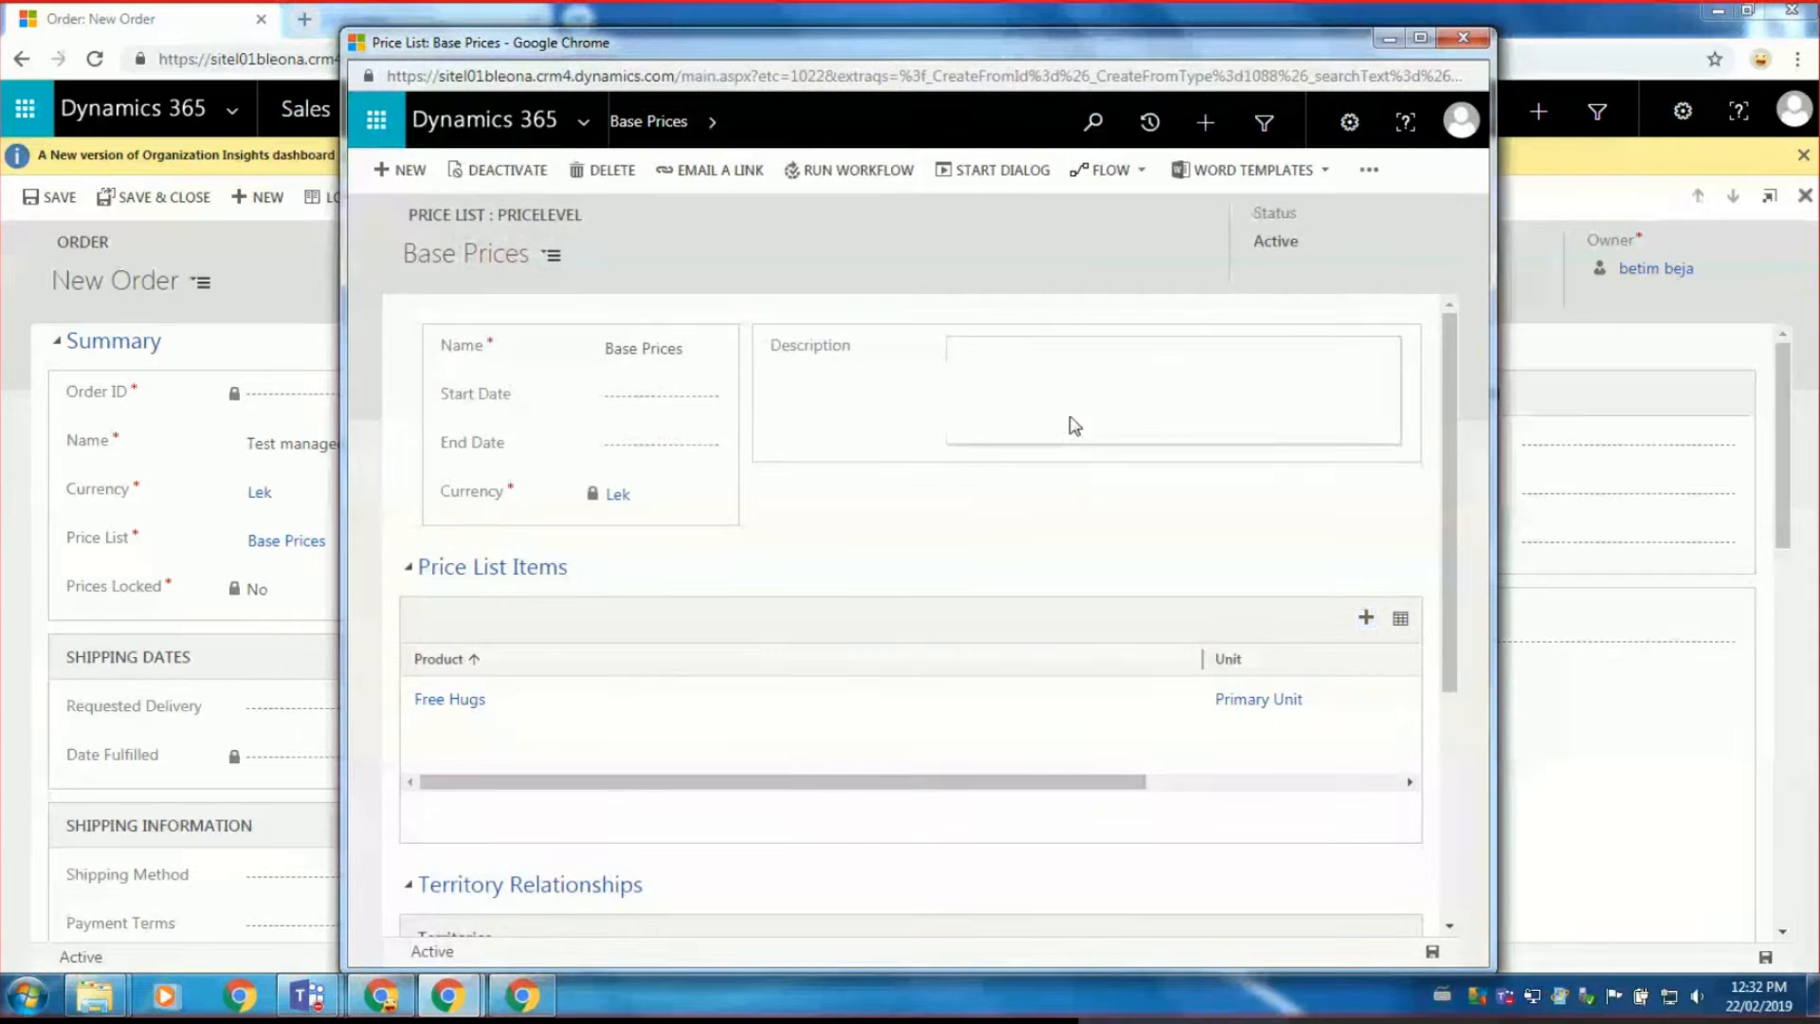
scroll(1072, 423, "down", 4)
scroll(1048, 589, "up", 4)
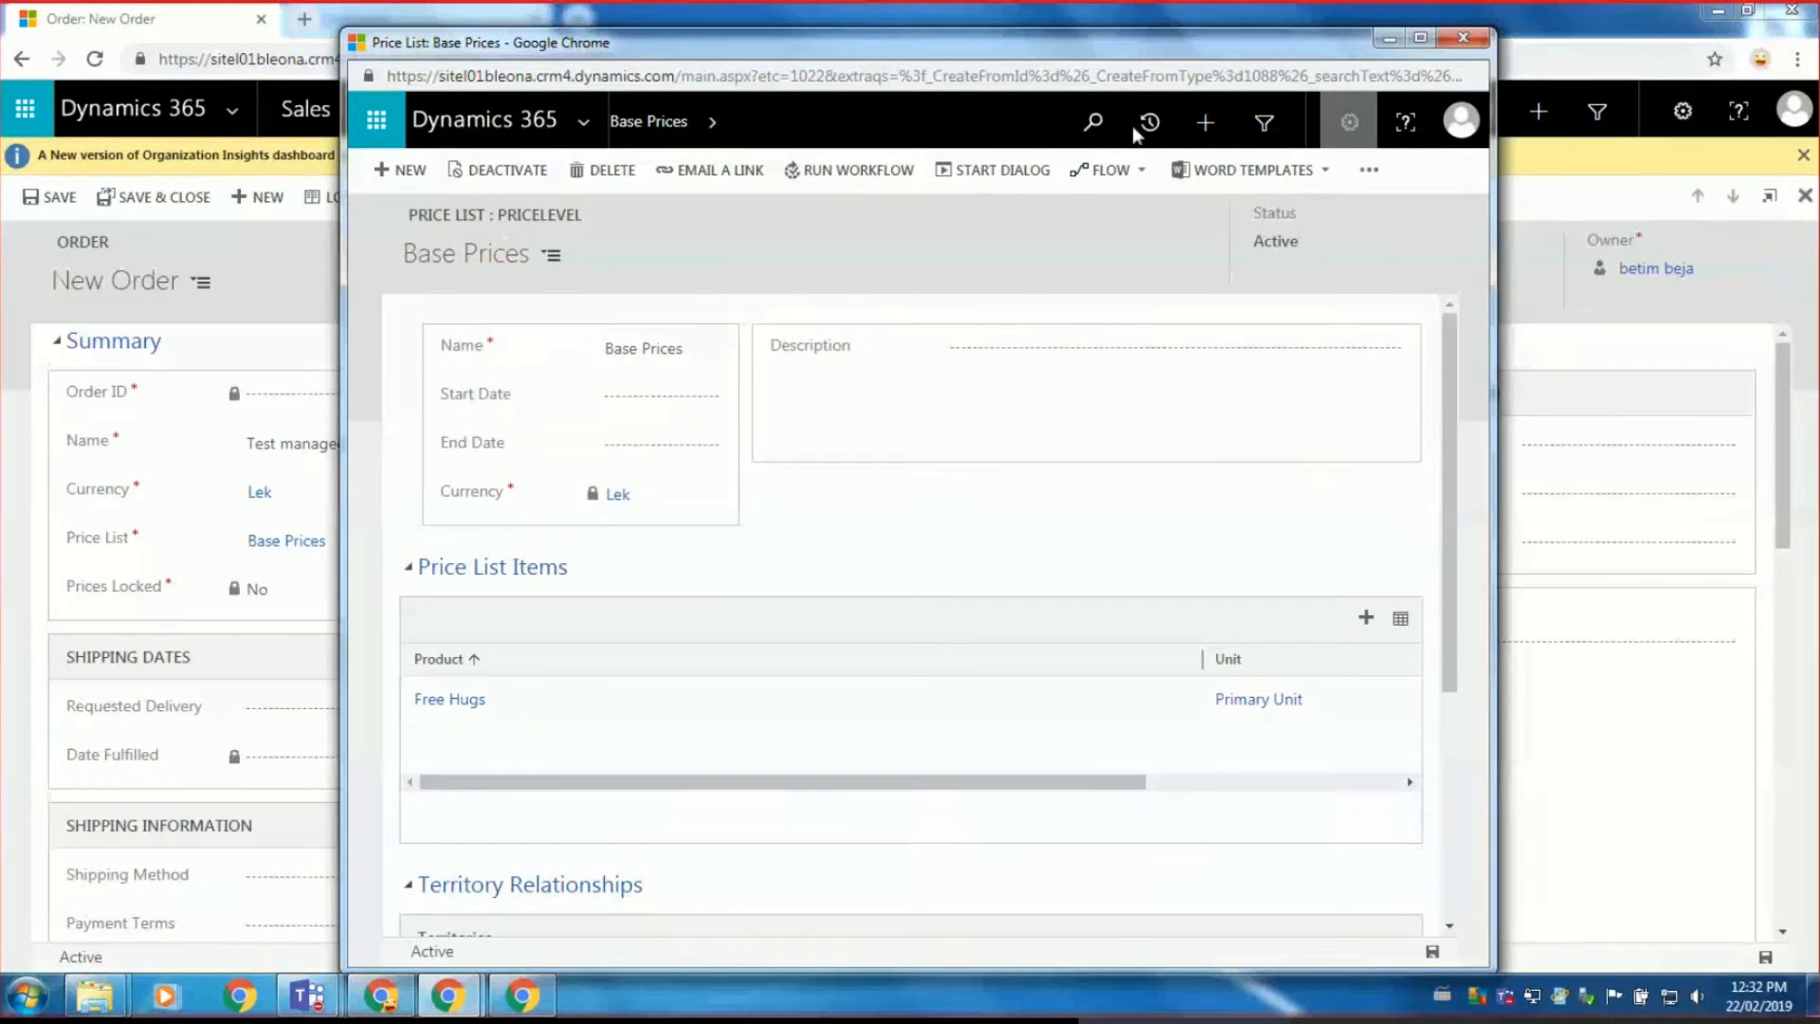
left_click(1464, 38)
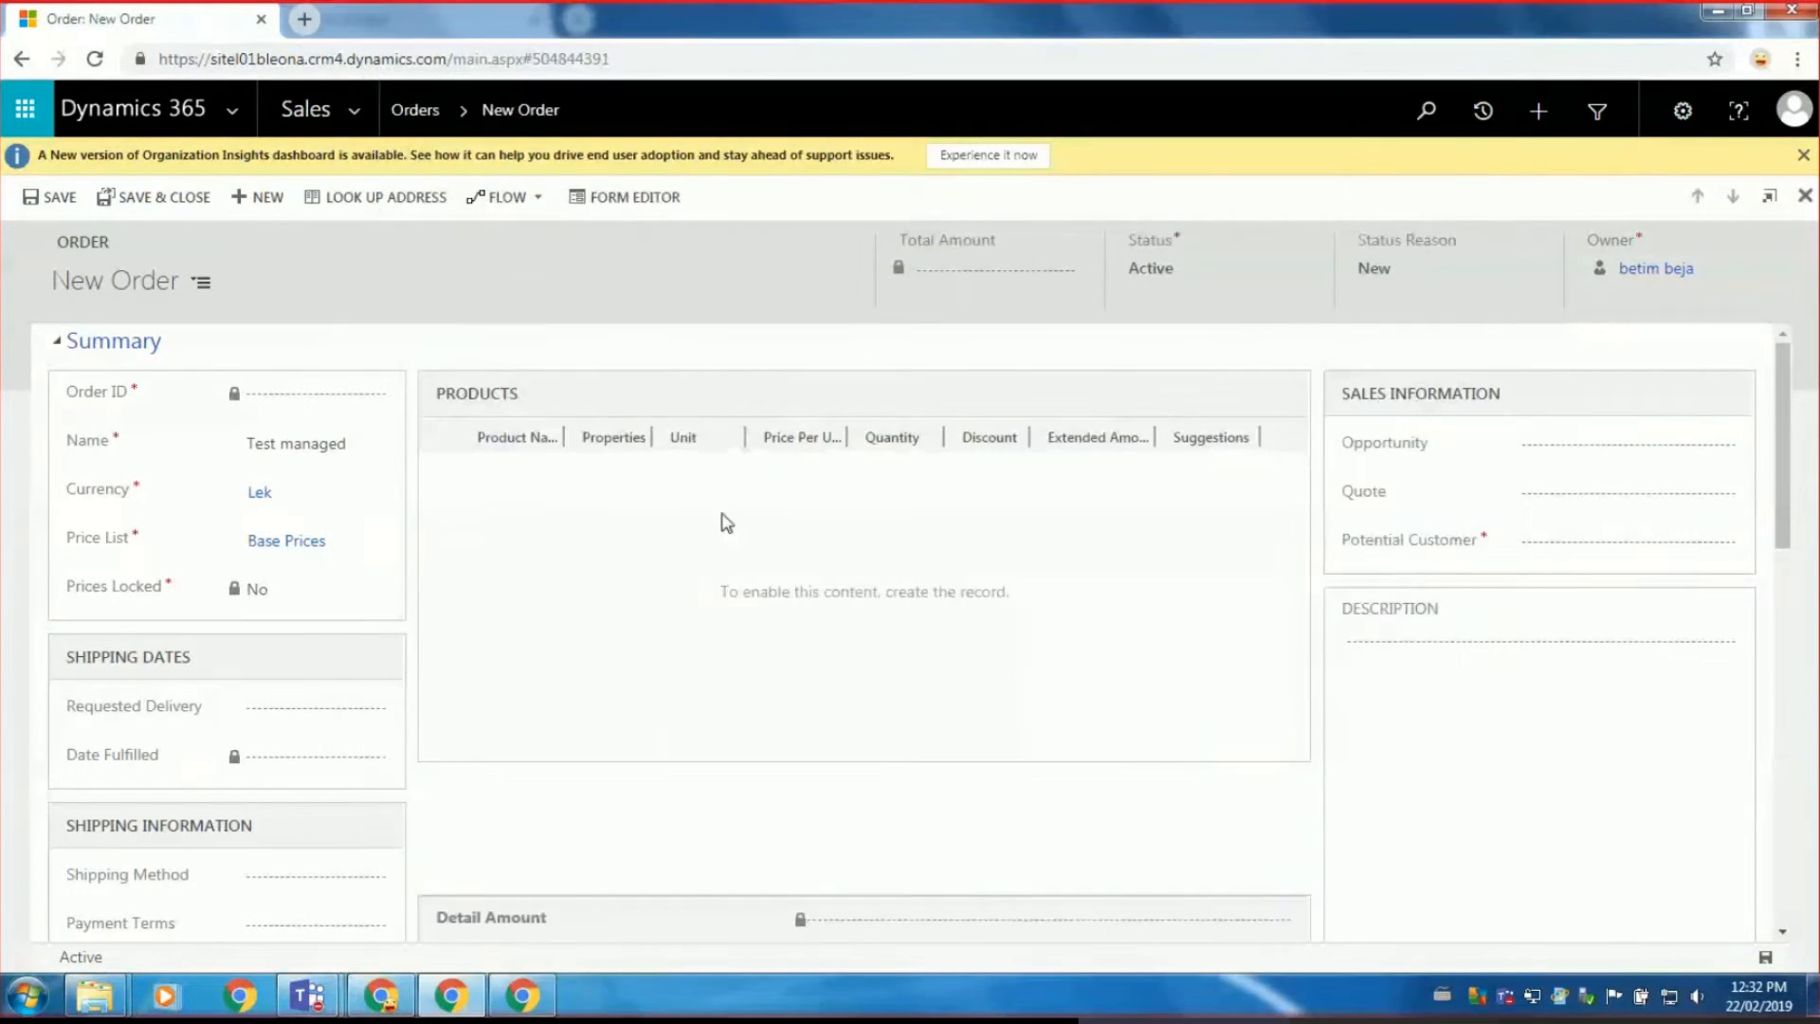
Try to save the order and choose an existing contact as its potential customer.
left_click(78, 192)
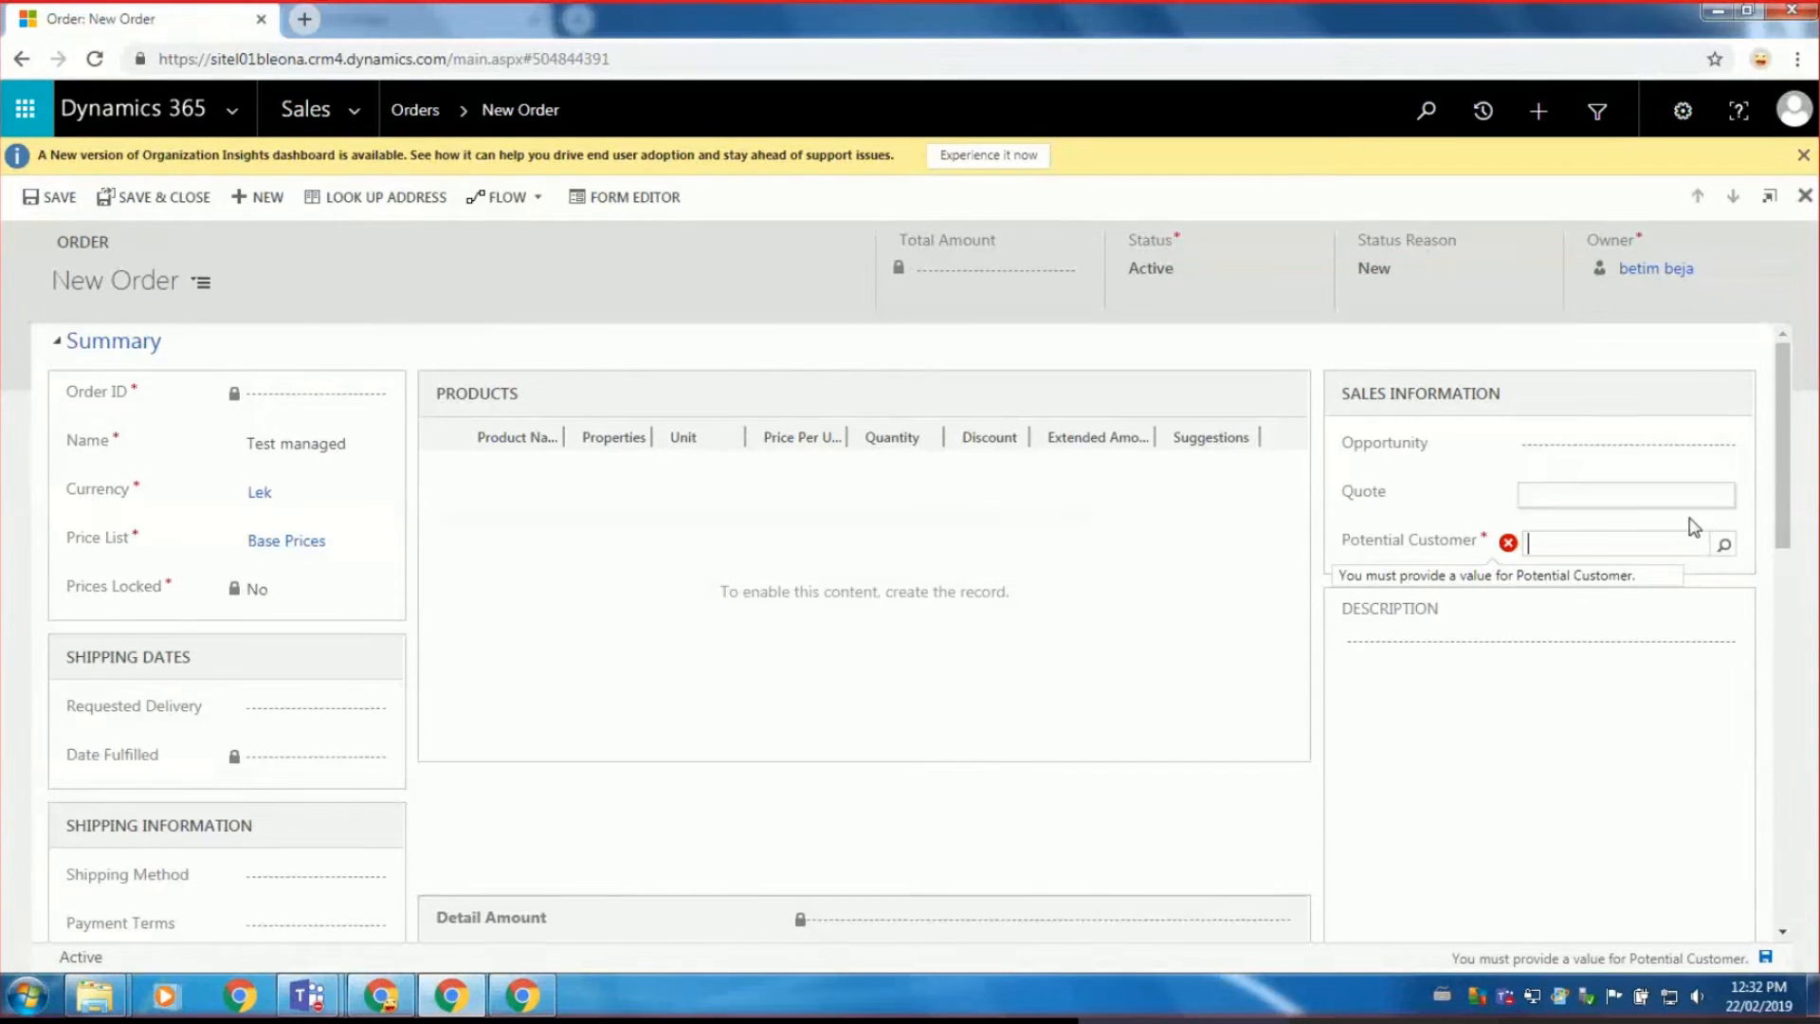
left_click(1723, 546)
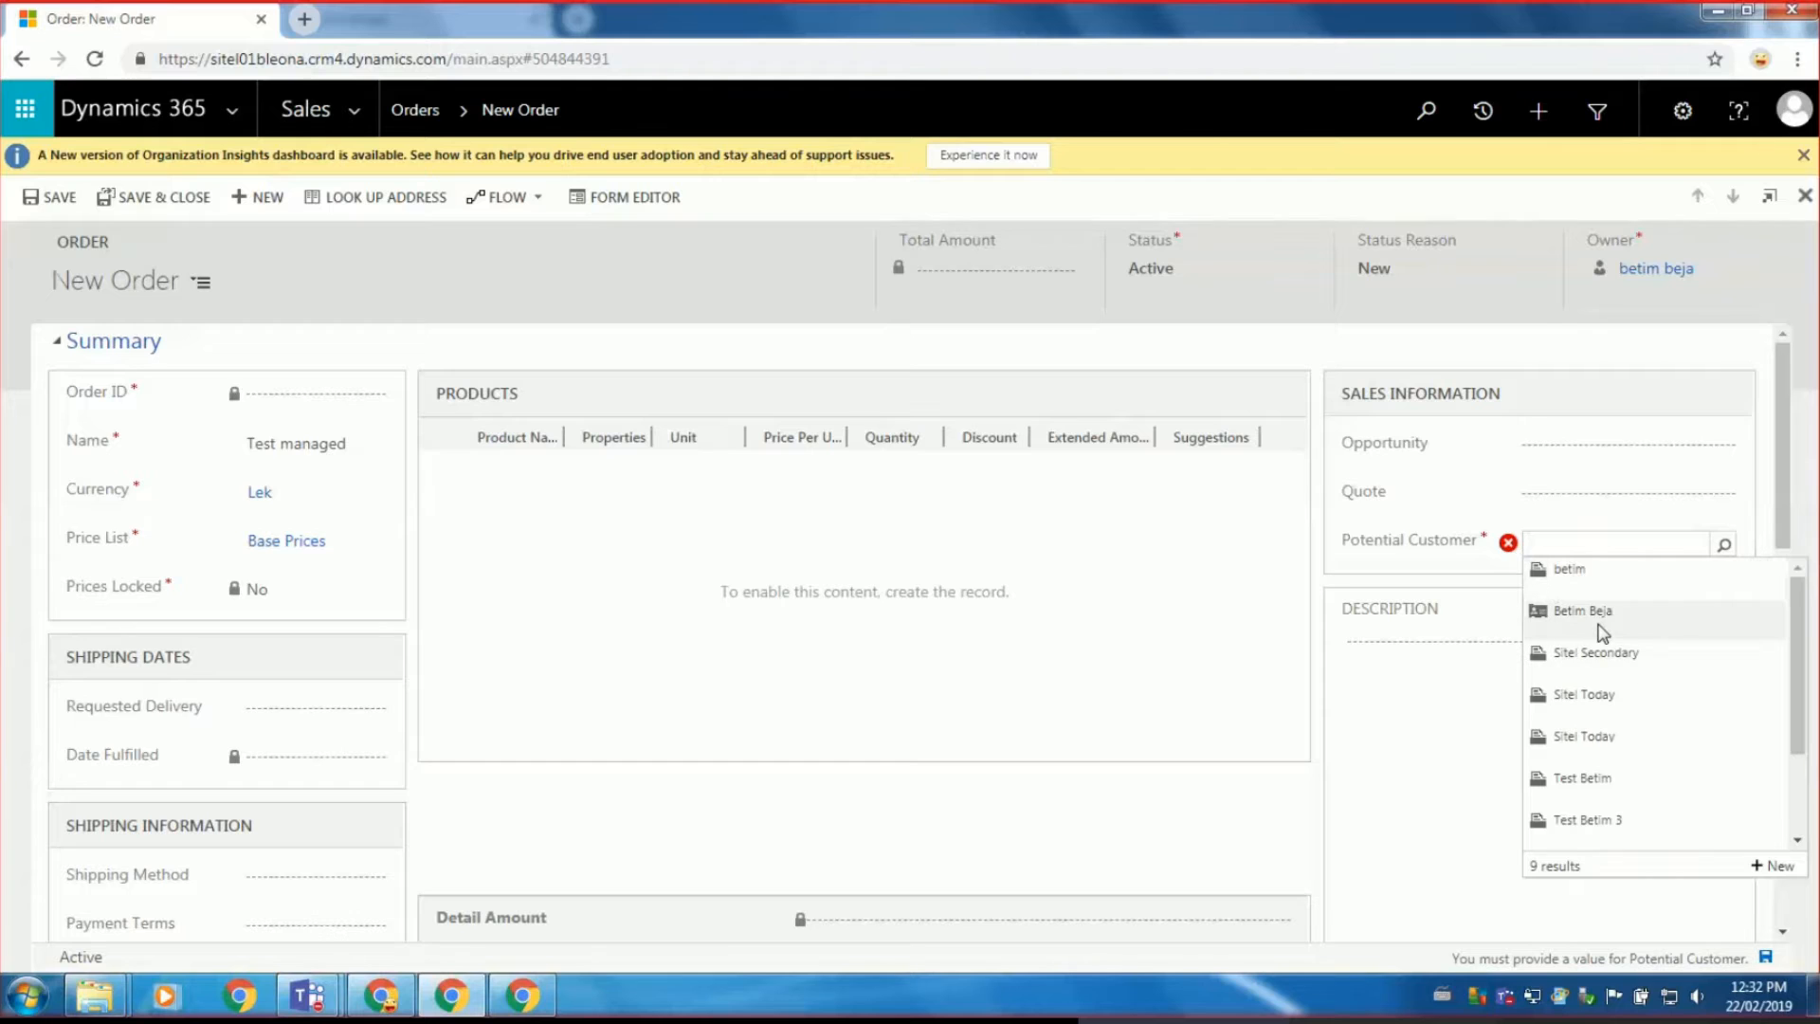
left_click(1600, 618)
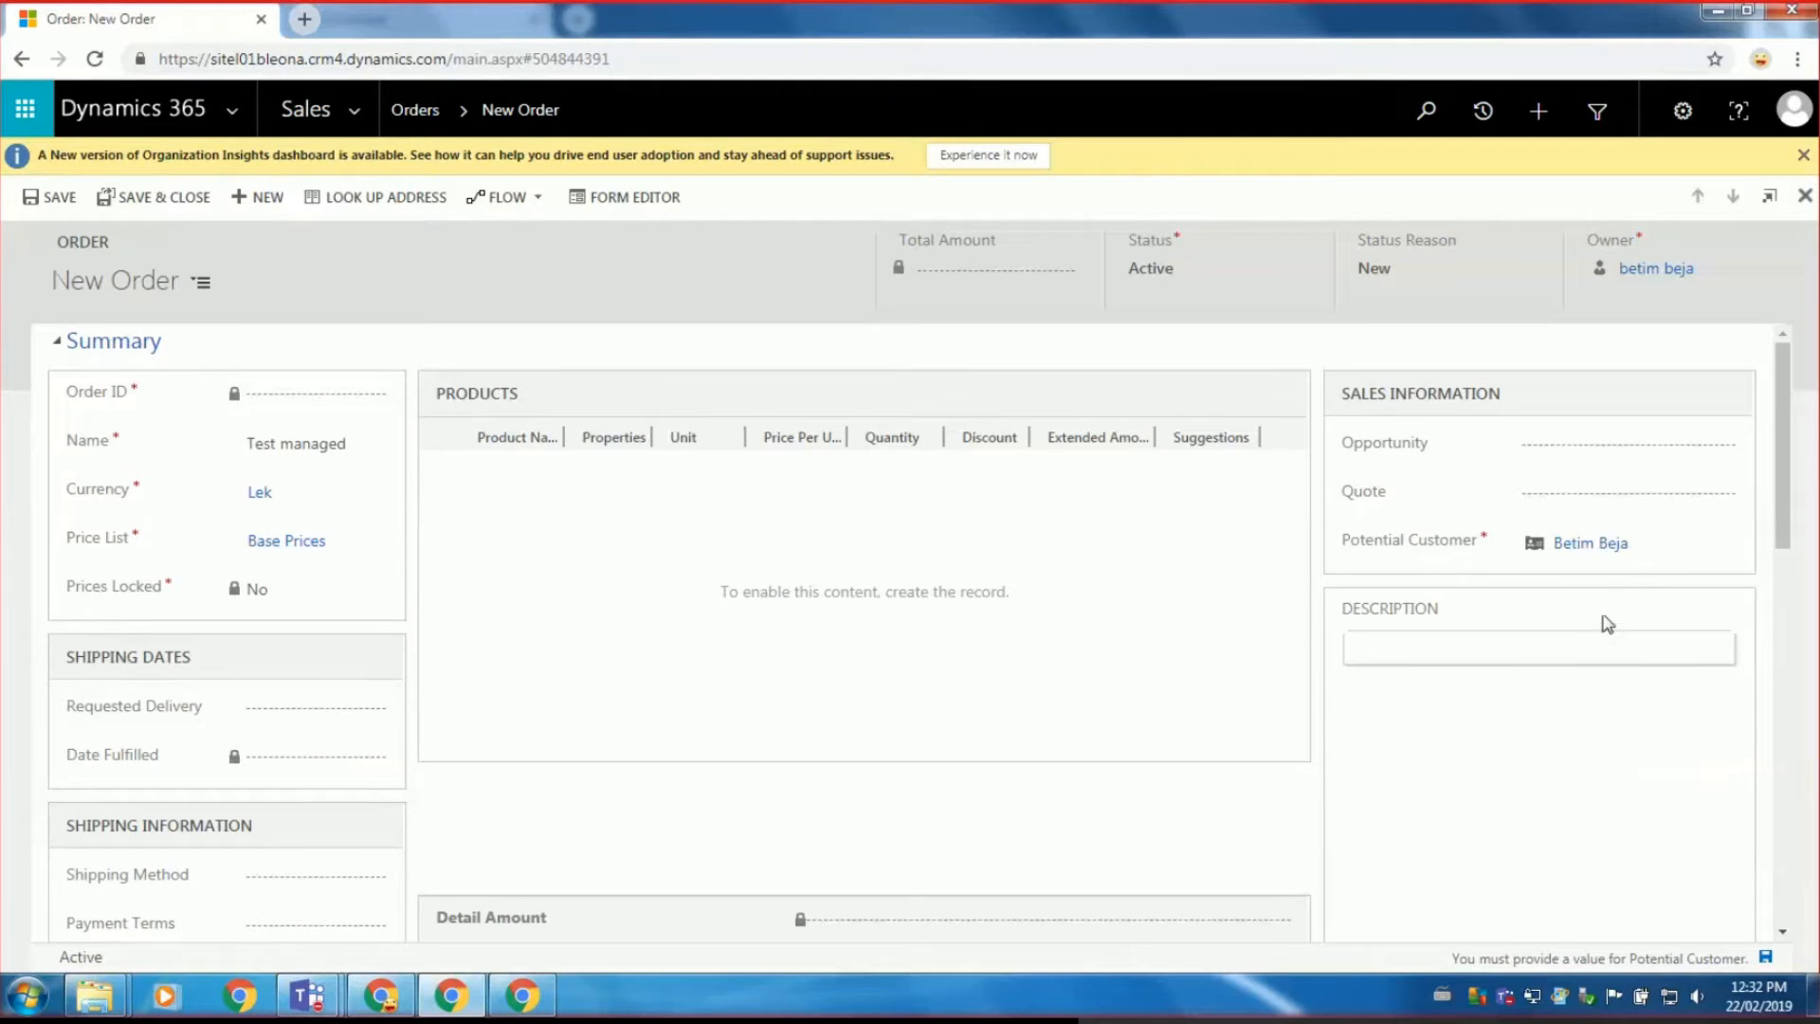
Save the Test managed order and add the existing Free Hugs product to its product lines.
left_click(29, 197)
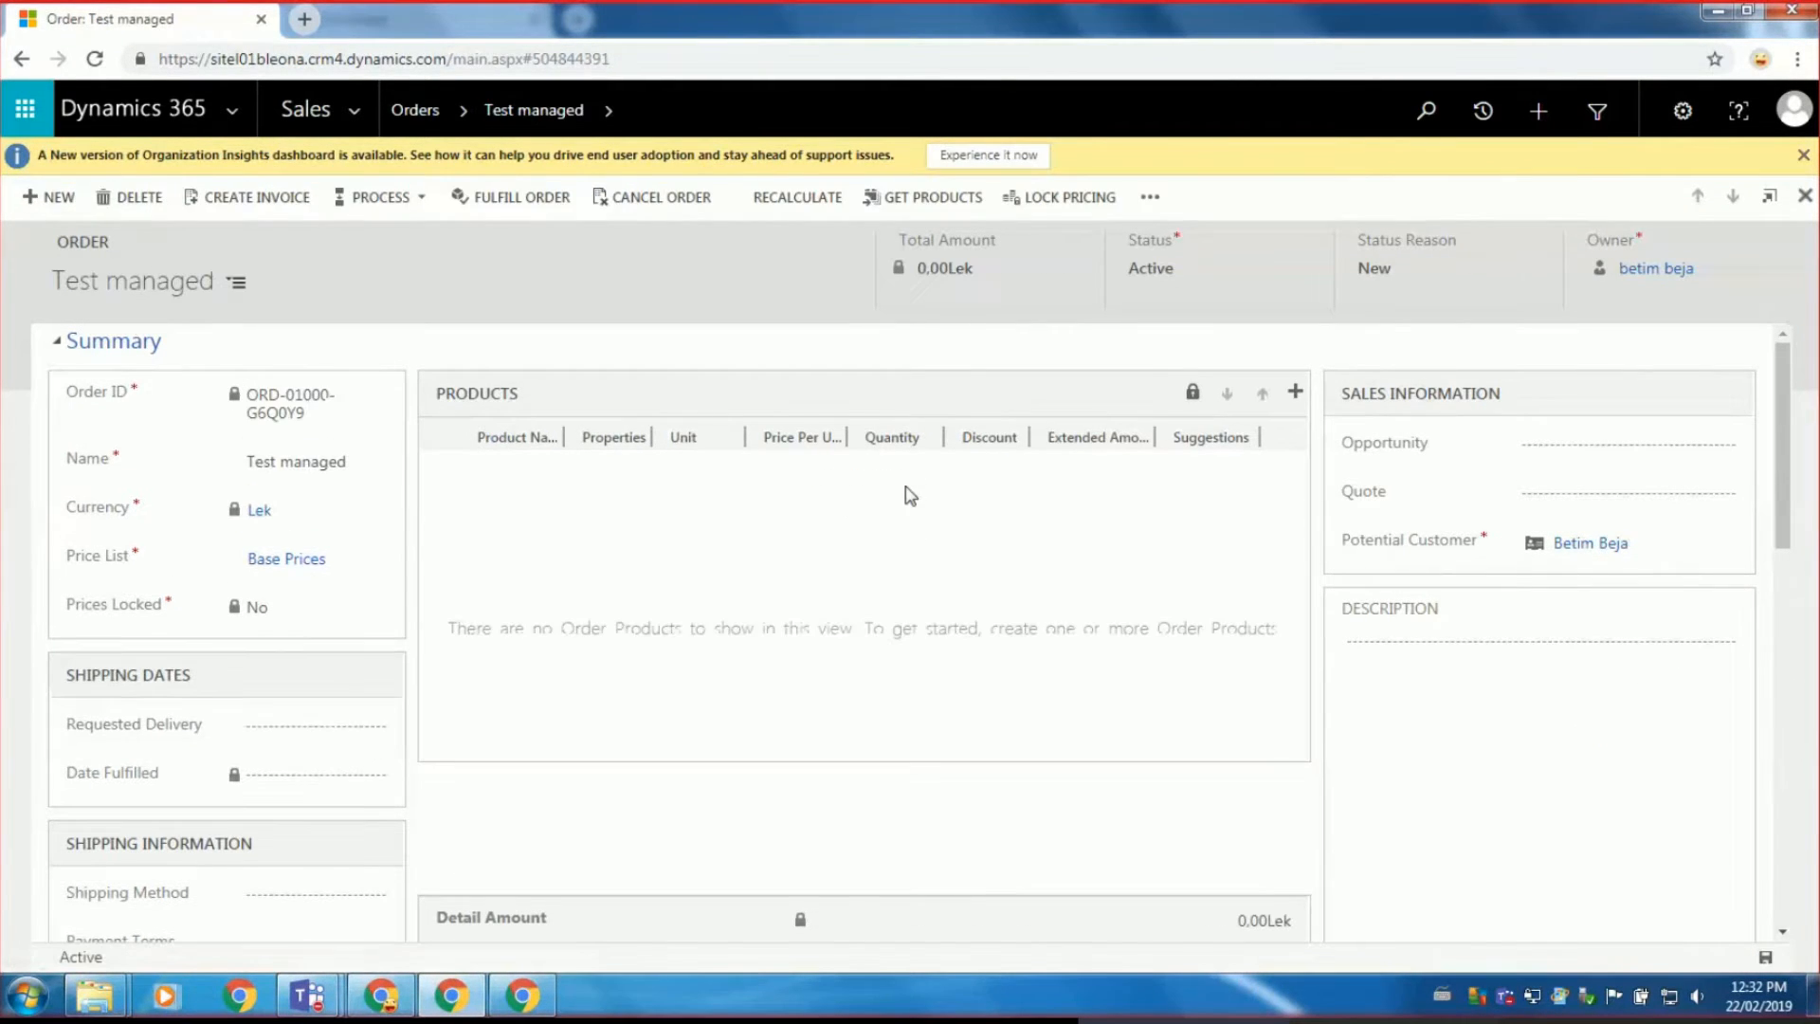
left_click(1295, 394)
left_click(1358, 429)
left_click(684, 472)
left_click(557, 517)
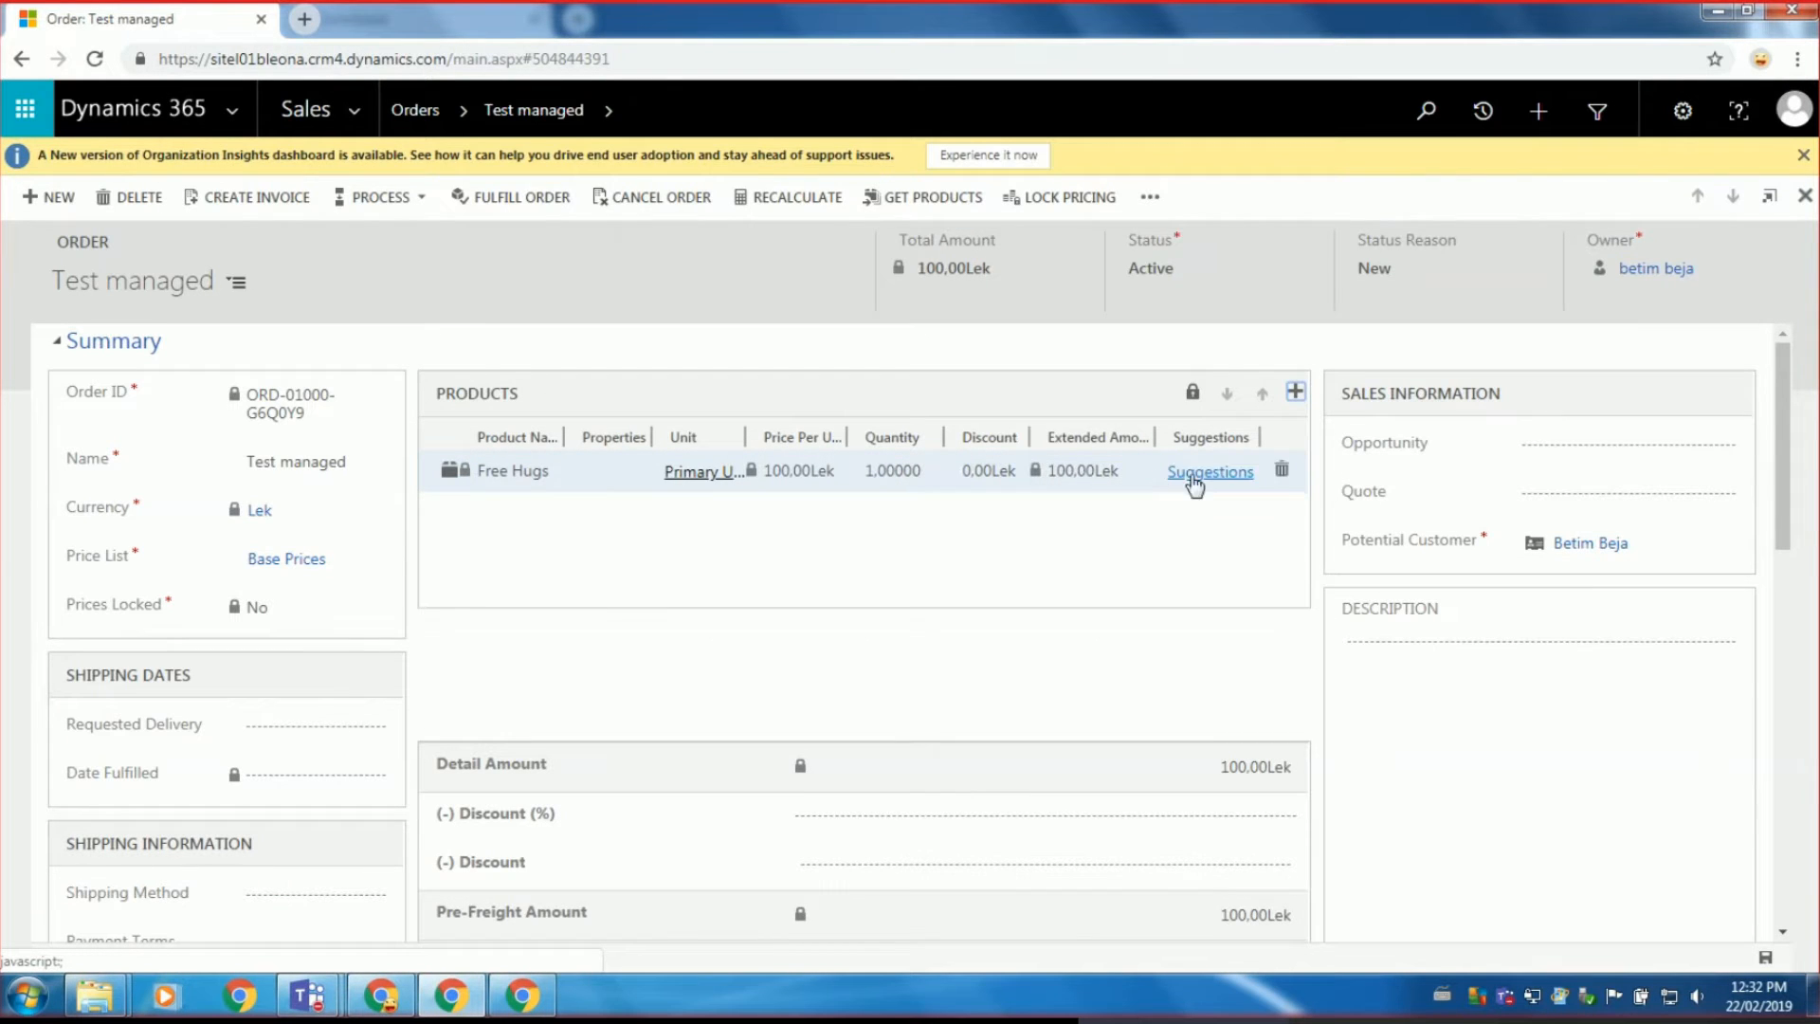
Open the Free Hugs order product, set its Discount Percentage to 10, and save the record.
double_click(593, 476)
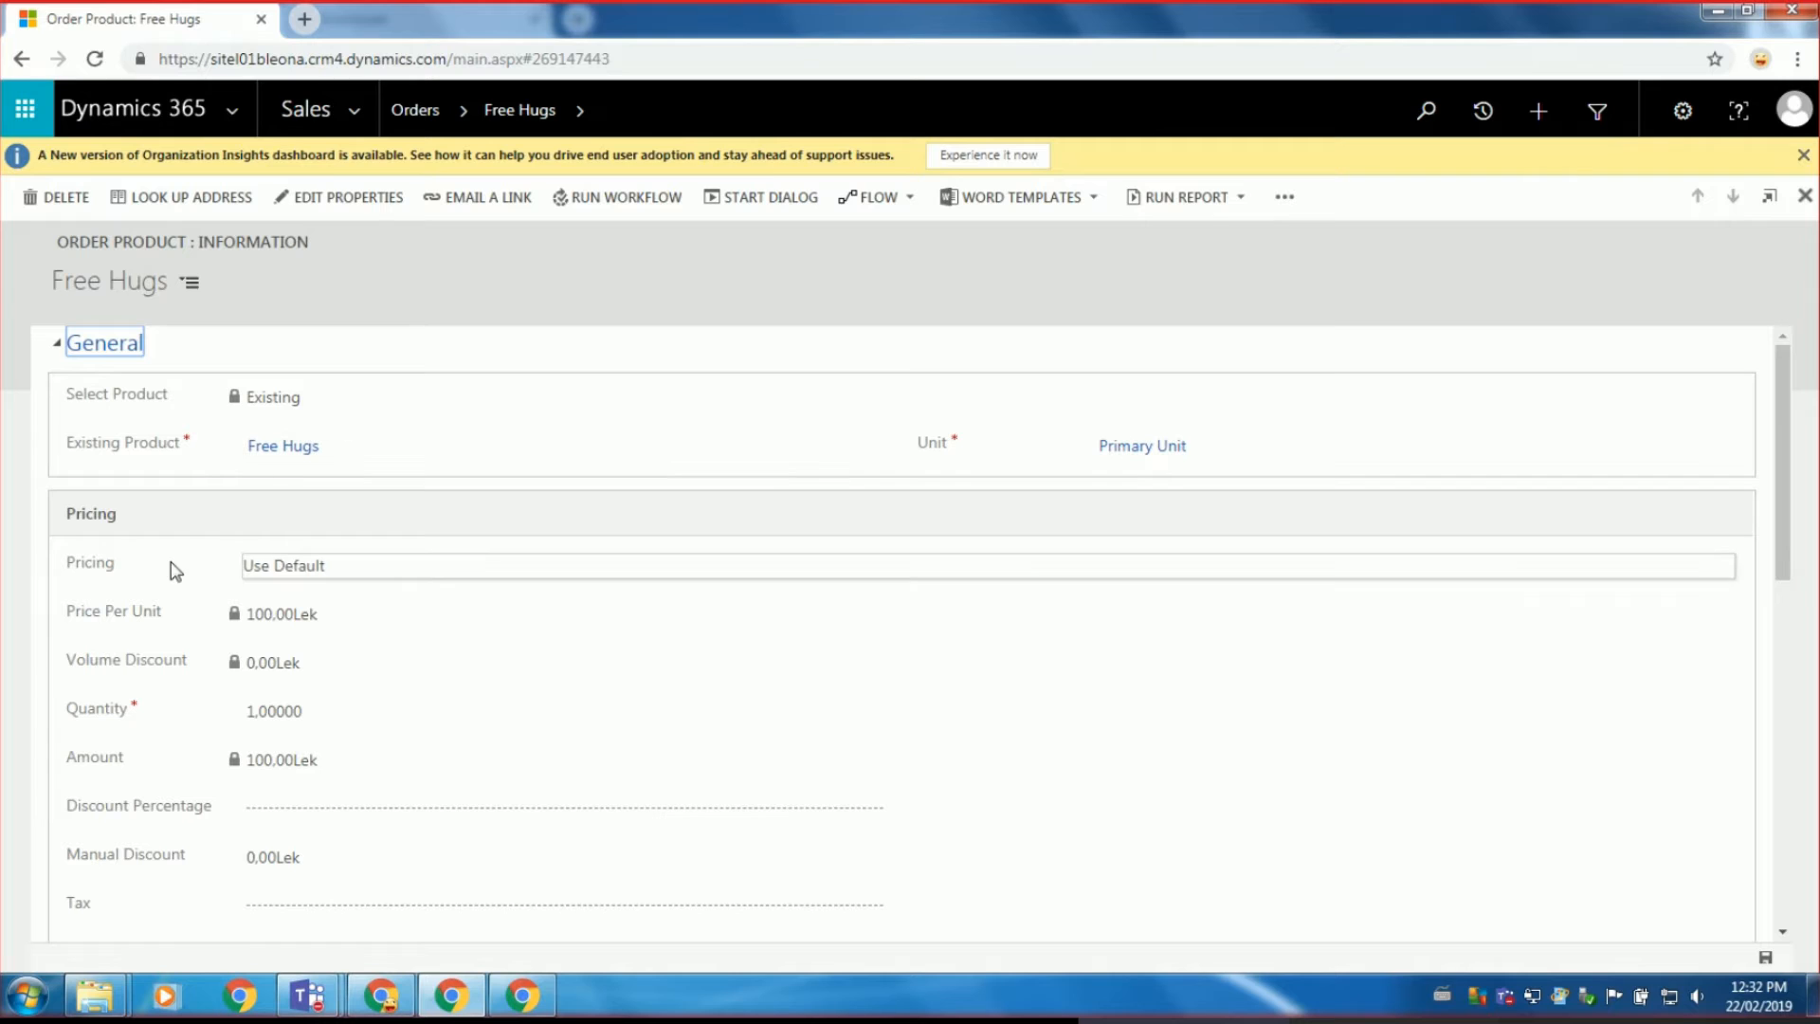
scroll(61, 523, "down", 1)
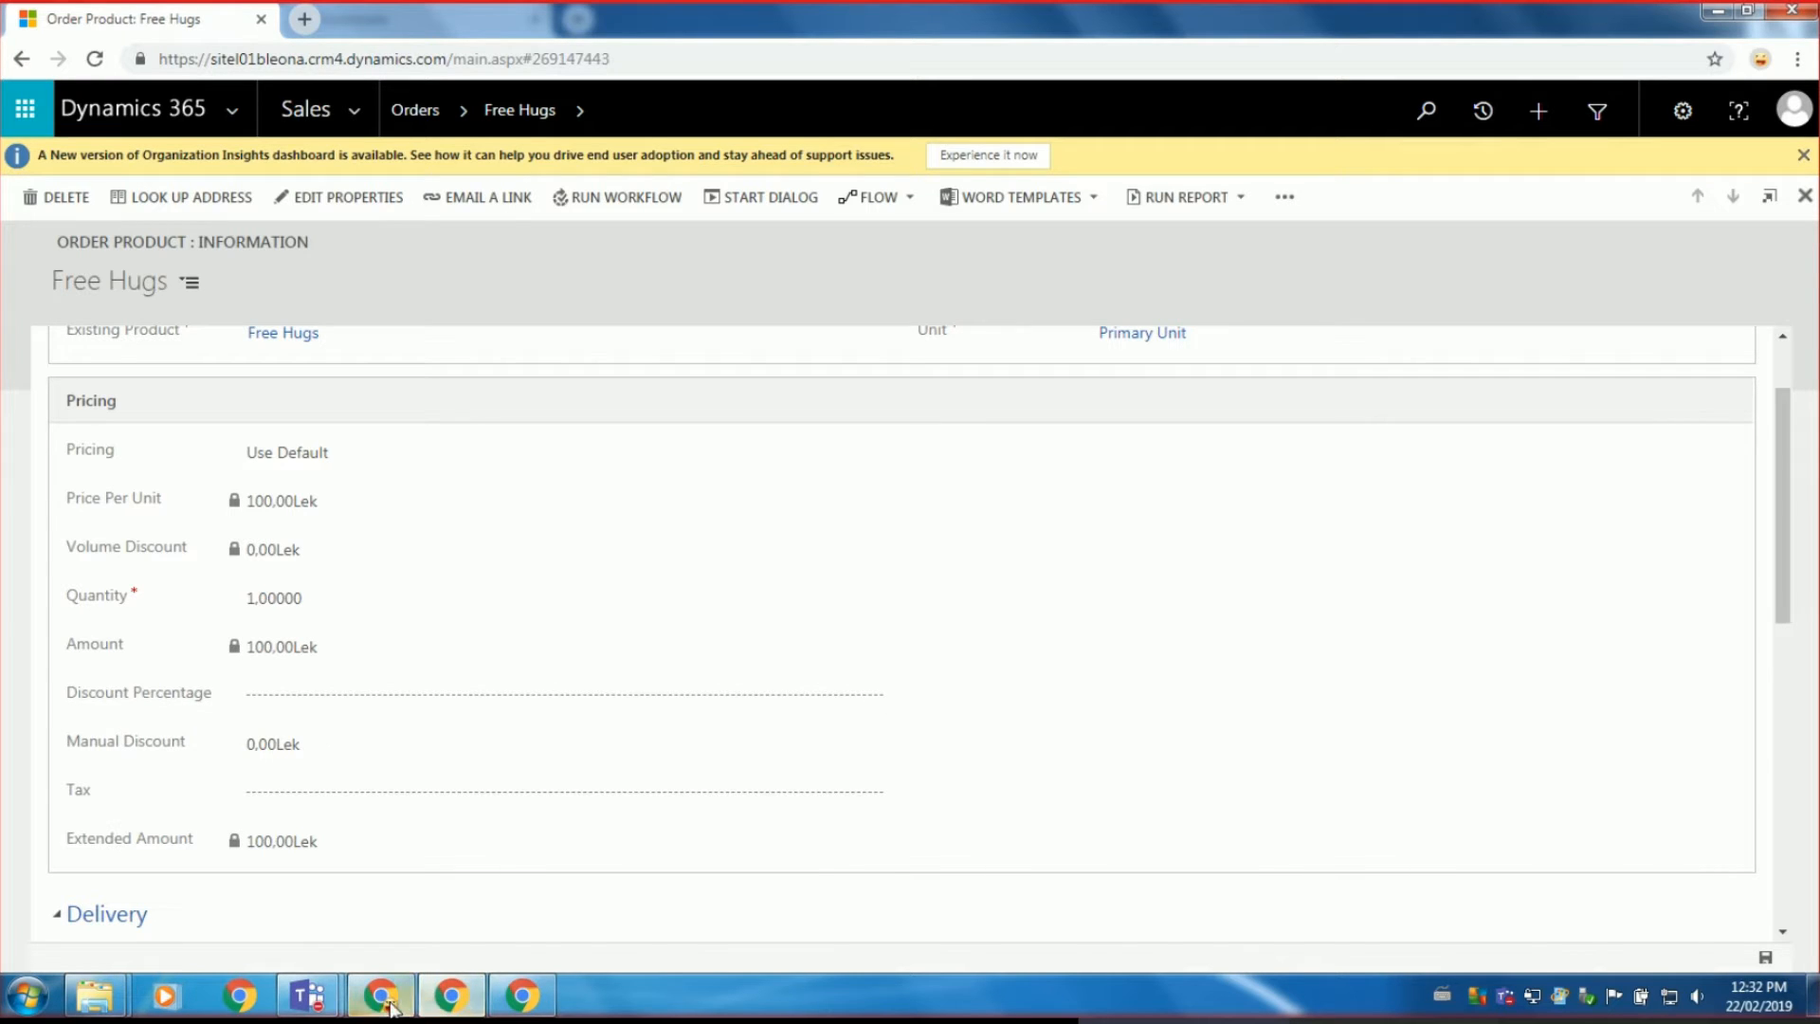
left_click(424, 1011)
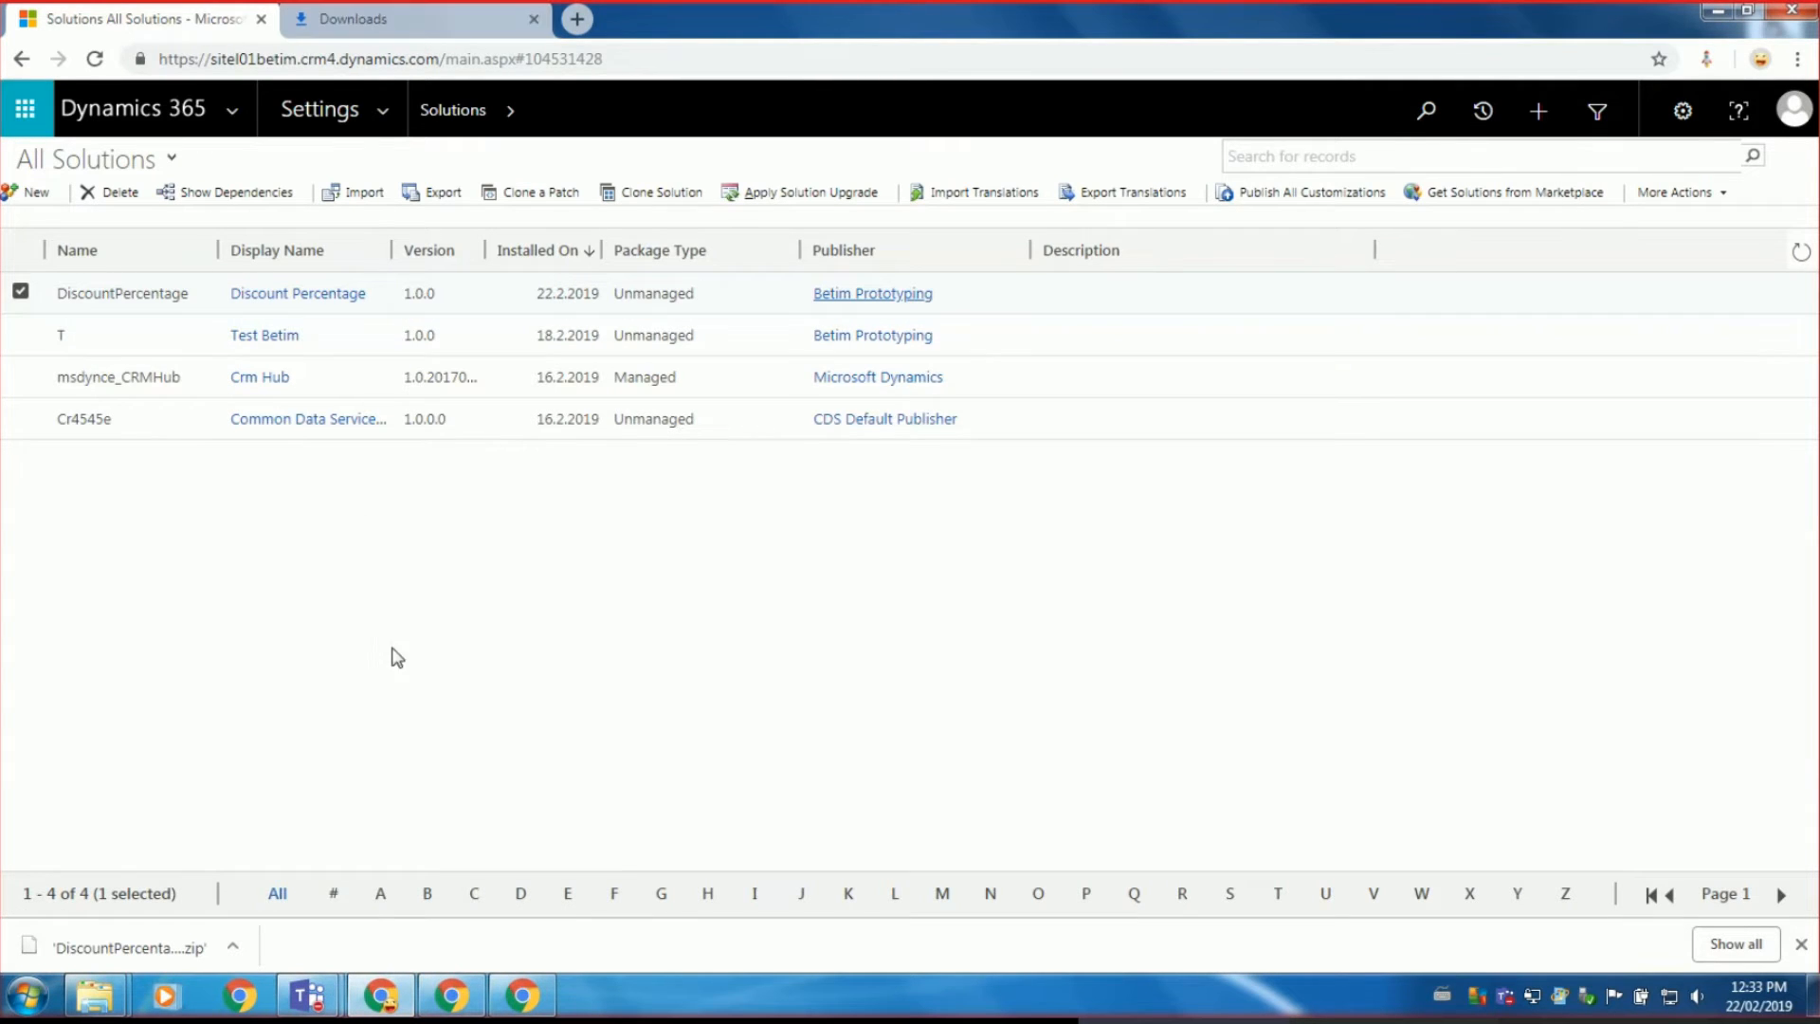
left_click(432, 1003)
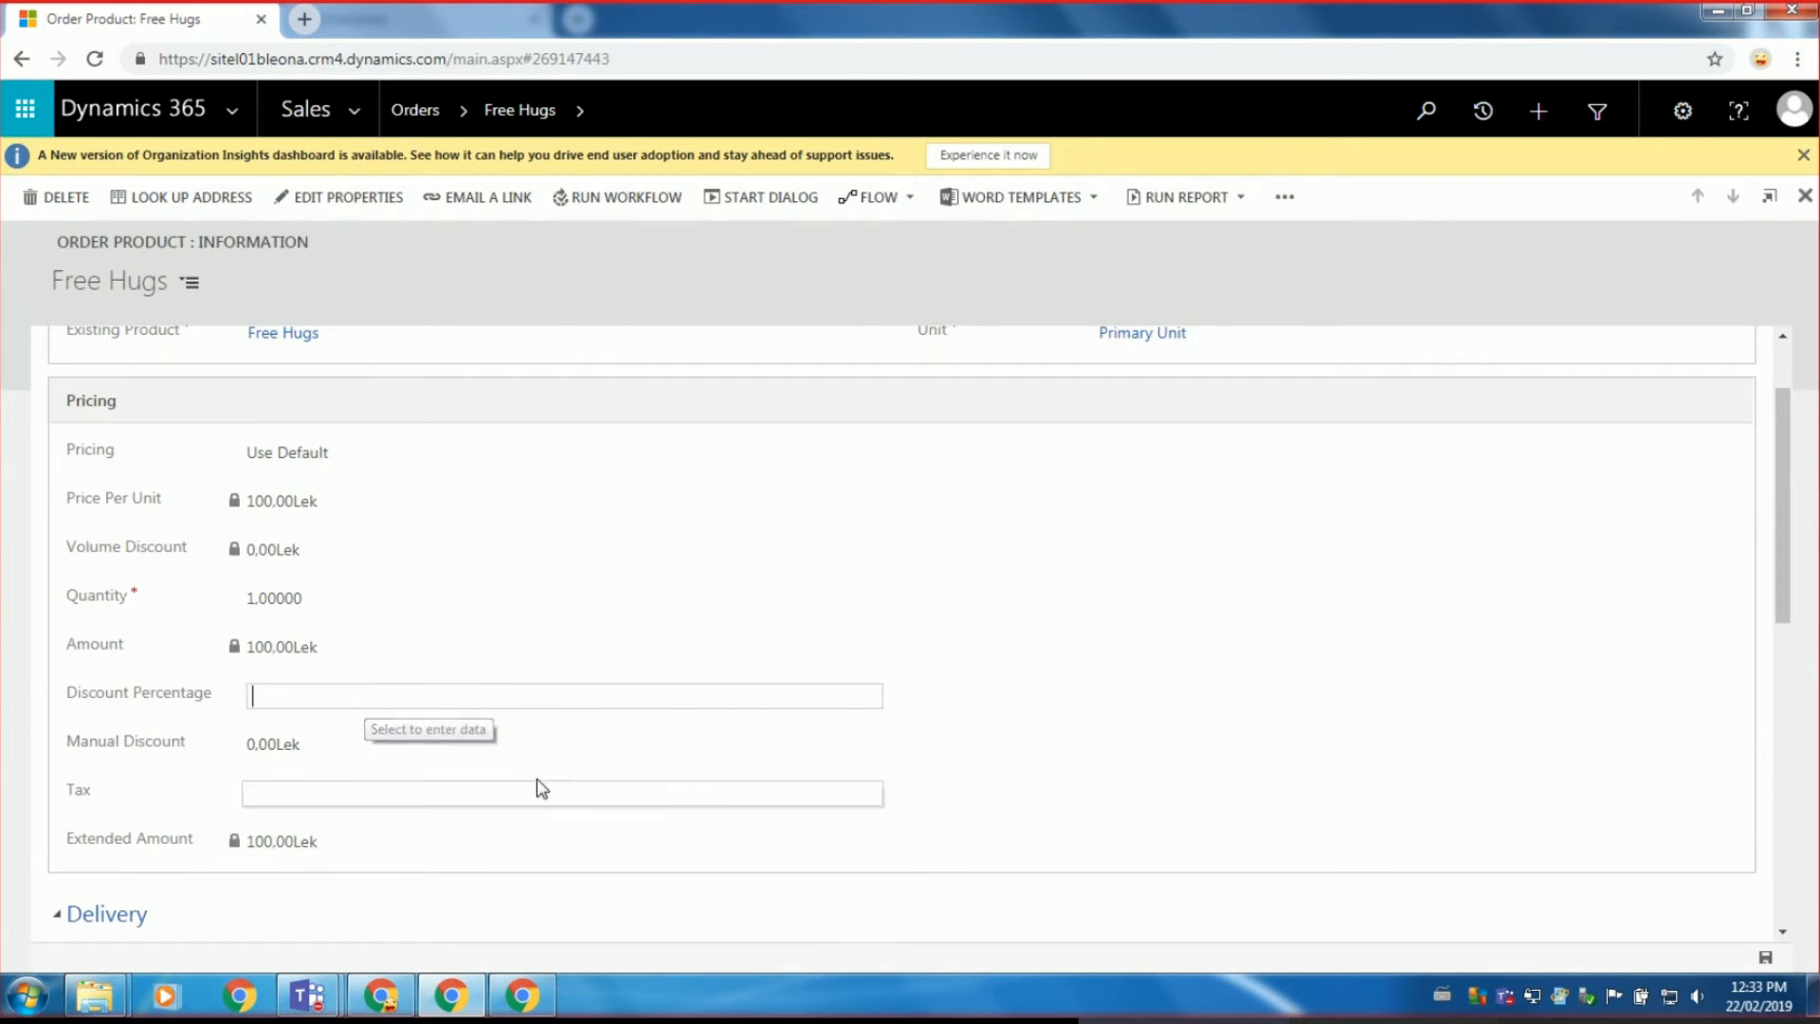
left_click(645, 706)
type("10")
left_click(1129, 686)
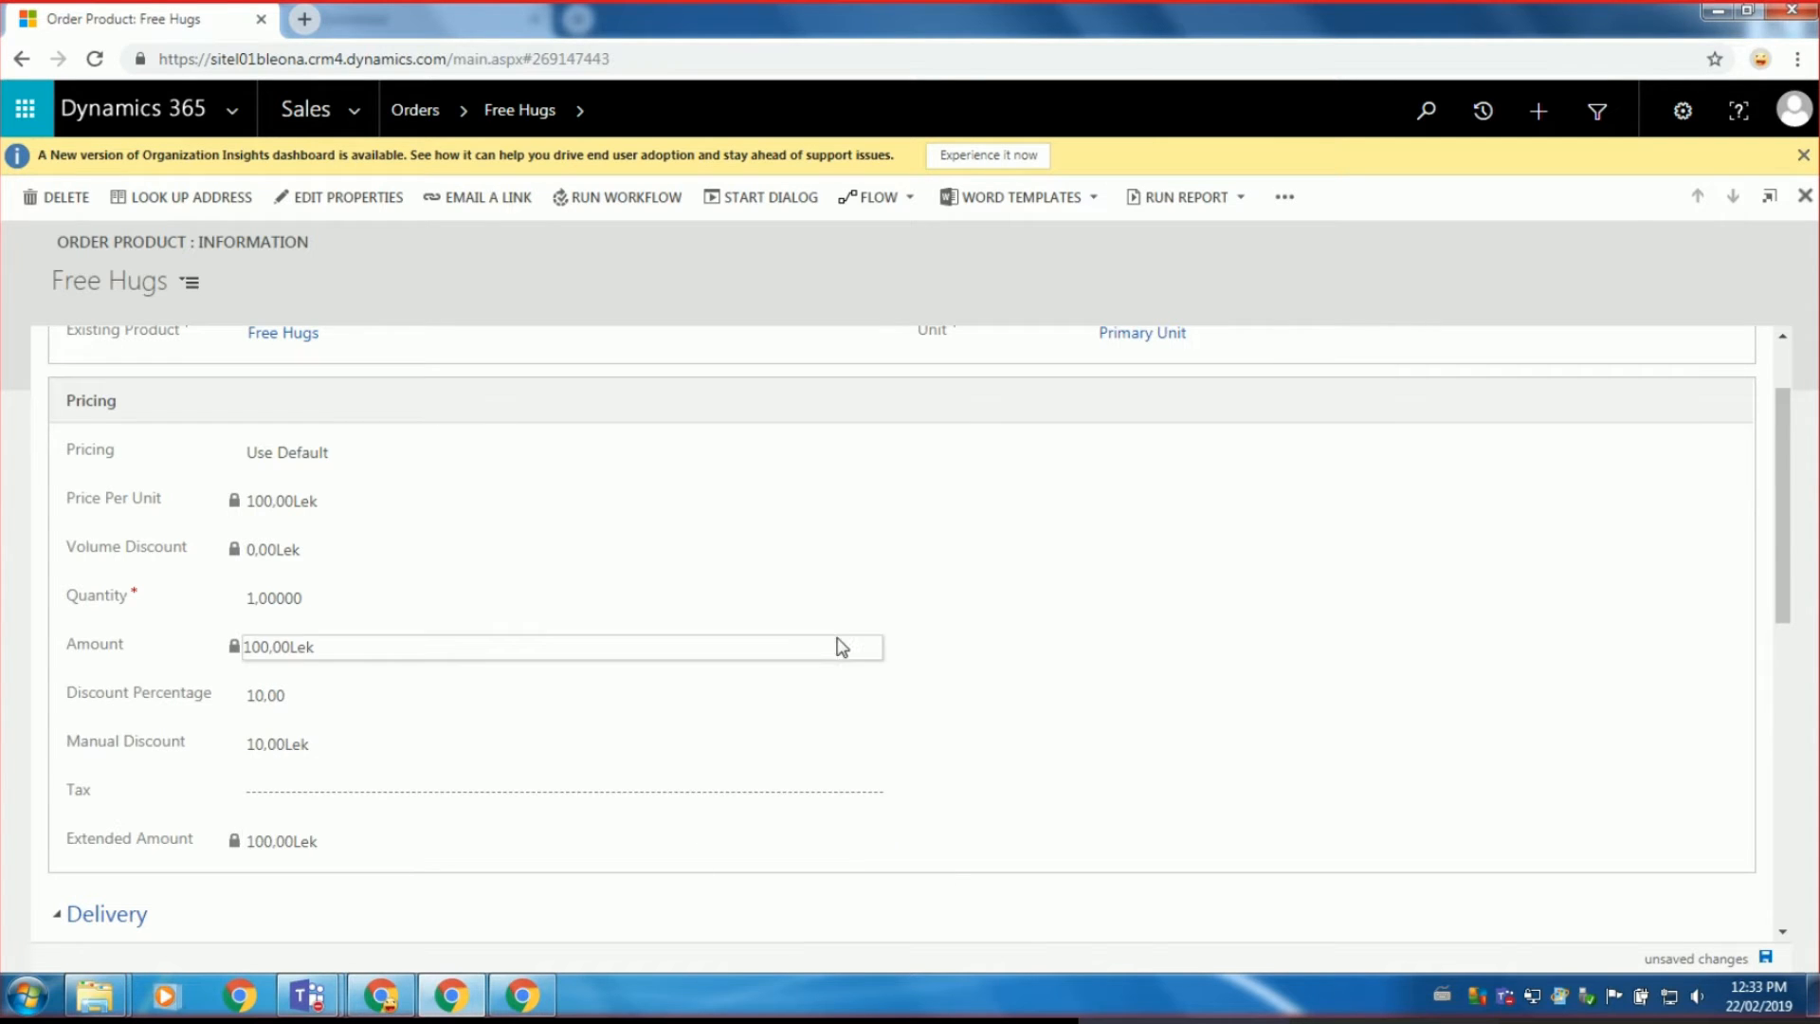
scroll(938, 638, "down", 2)
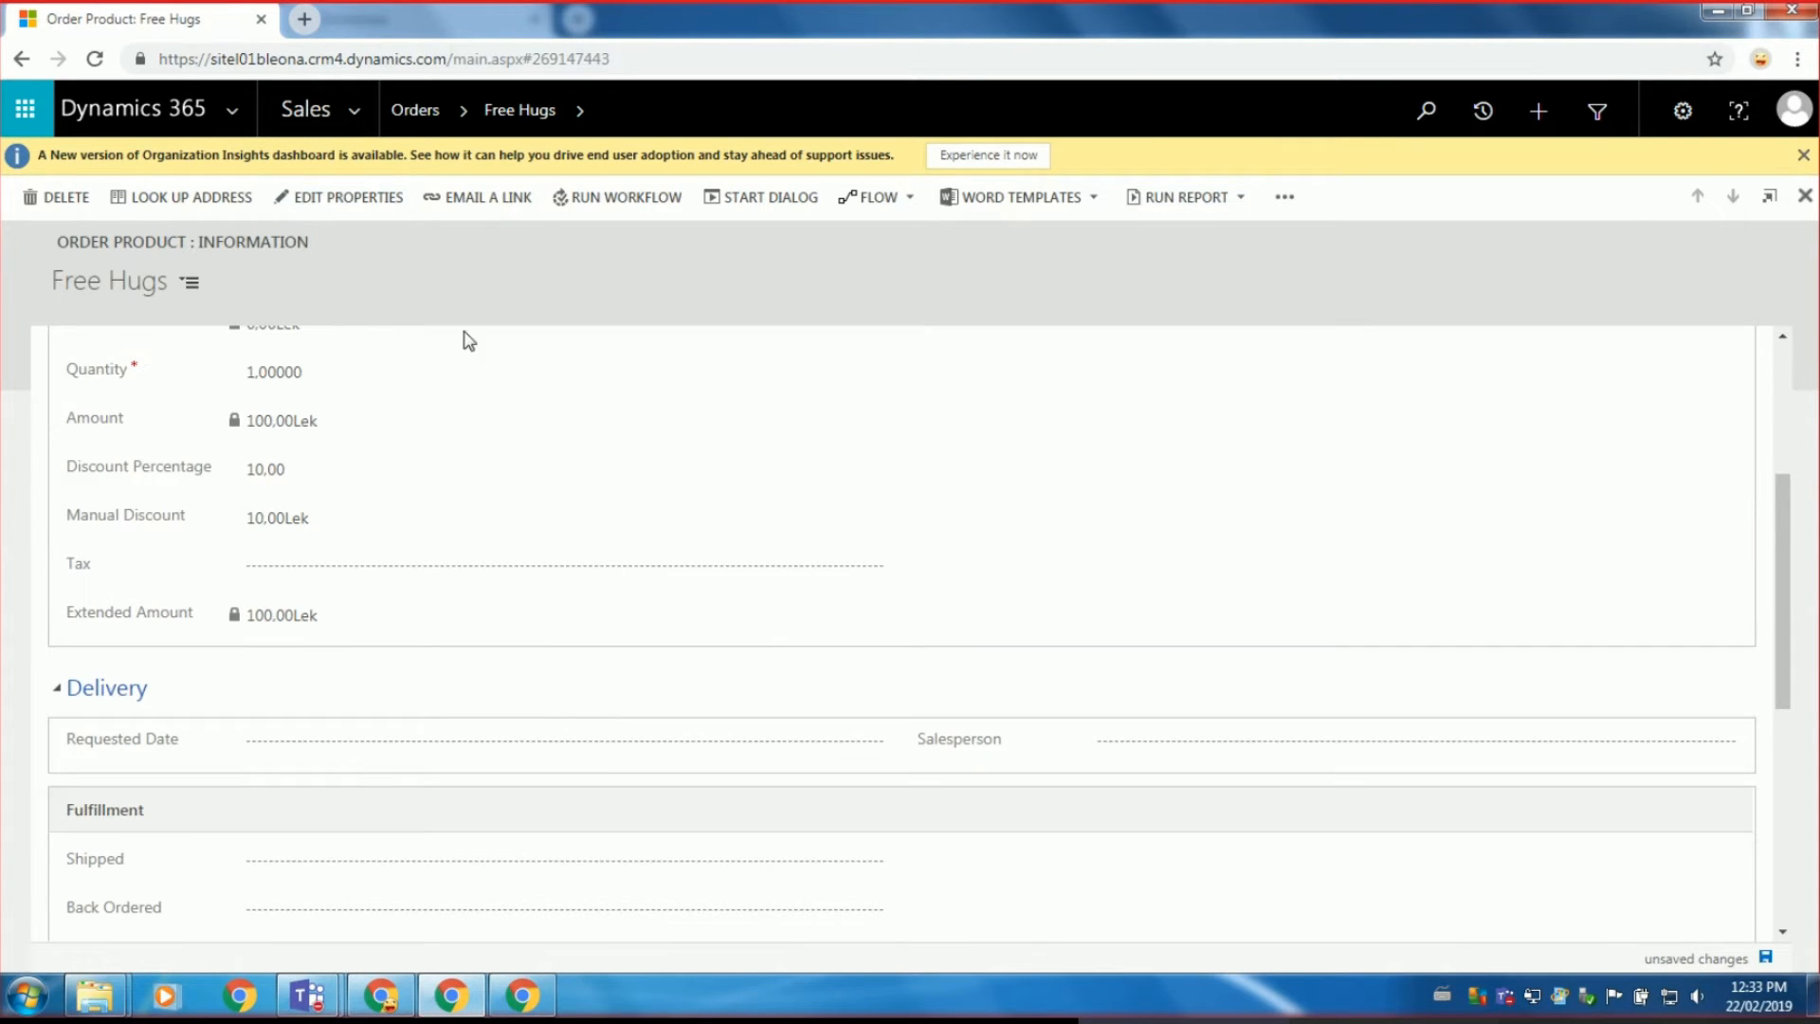
scroll(840, 358, "up", 3)
left_click(1766, 958)
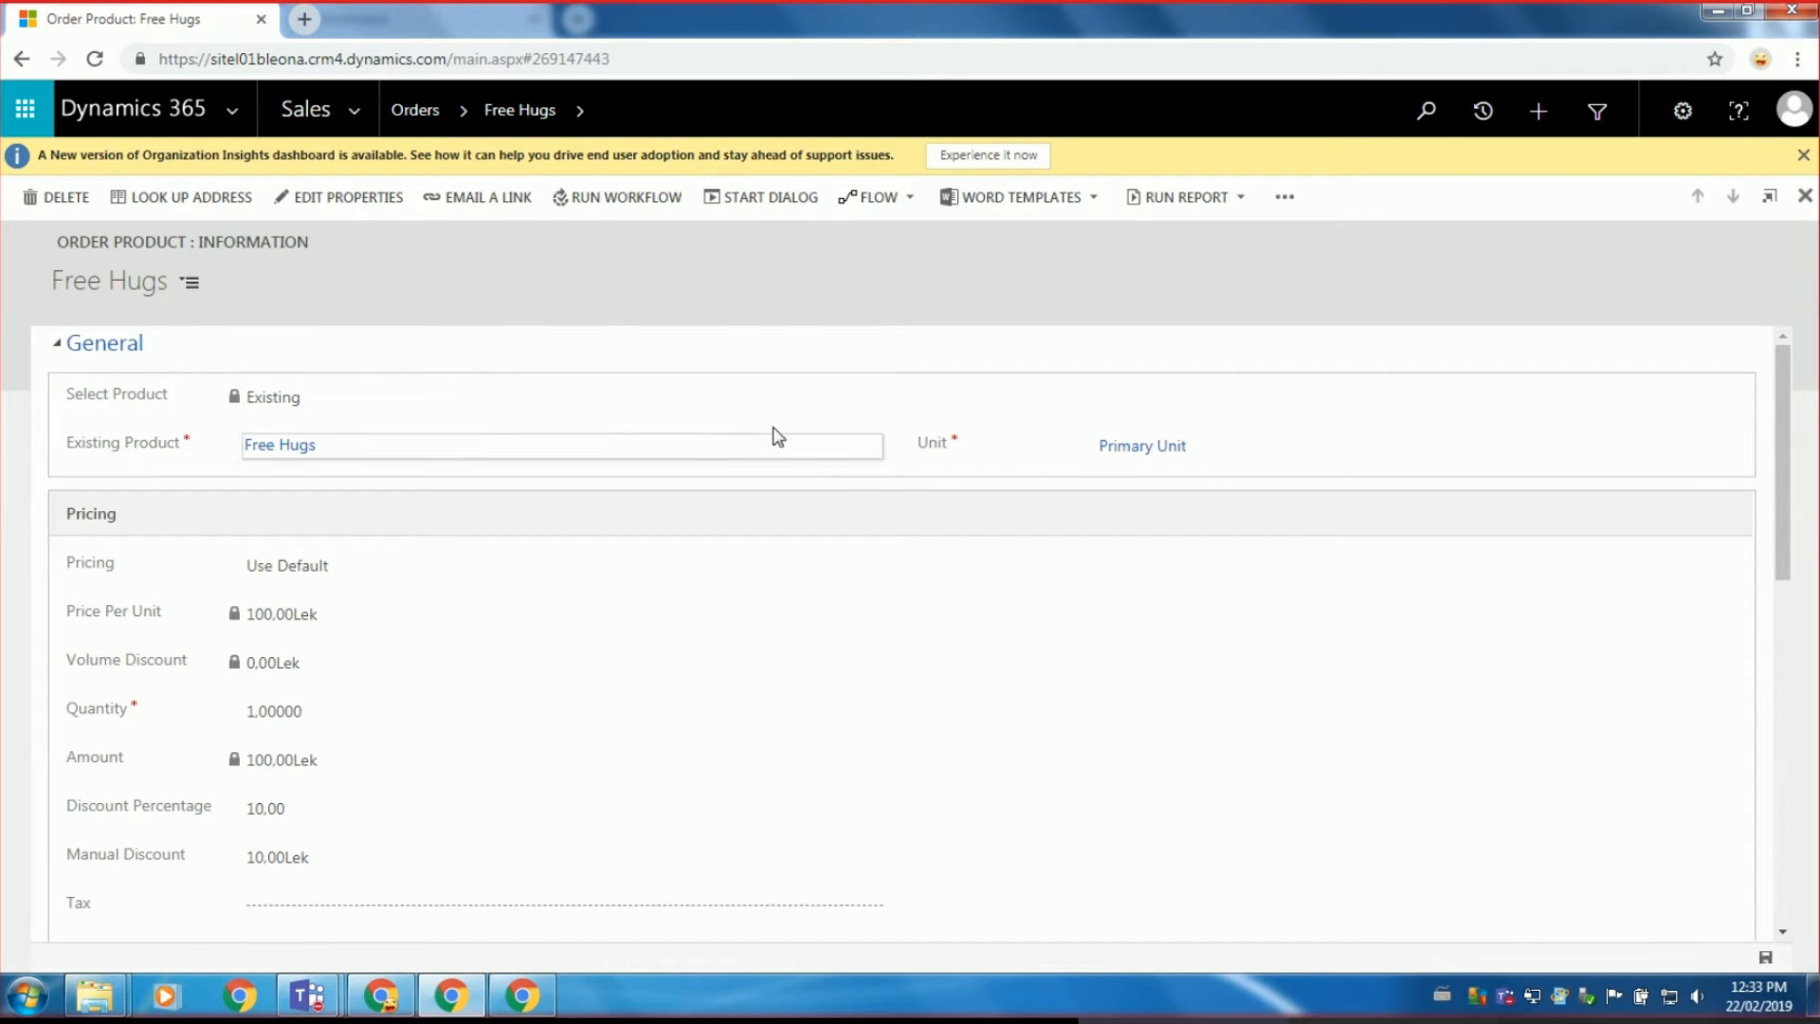
Review the saved Free Hugs pricing fields, dismiss the notification banner, and check the Exporting/Importing Solutions outline in Microsoft Teams.
scroll(951, 548, "down", 1)
scroll(951, 548, "down", 3)
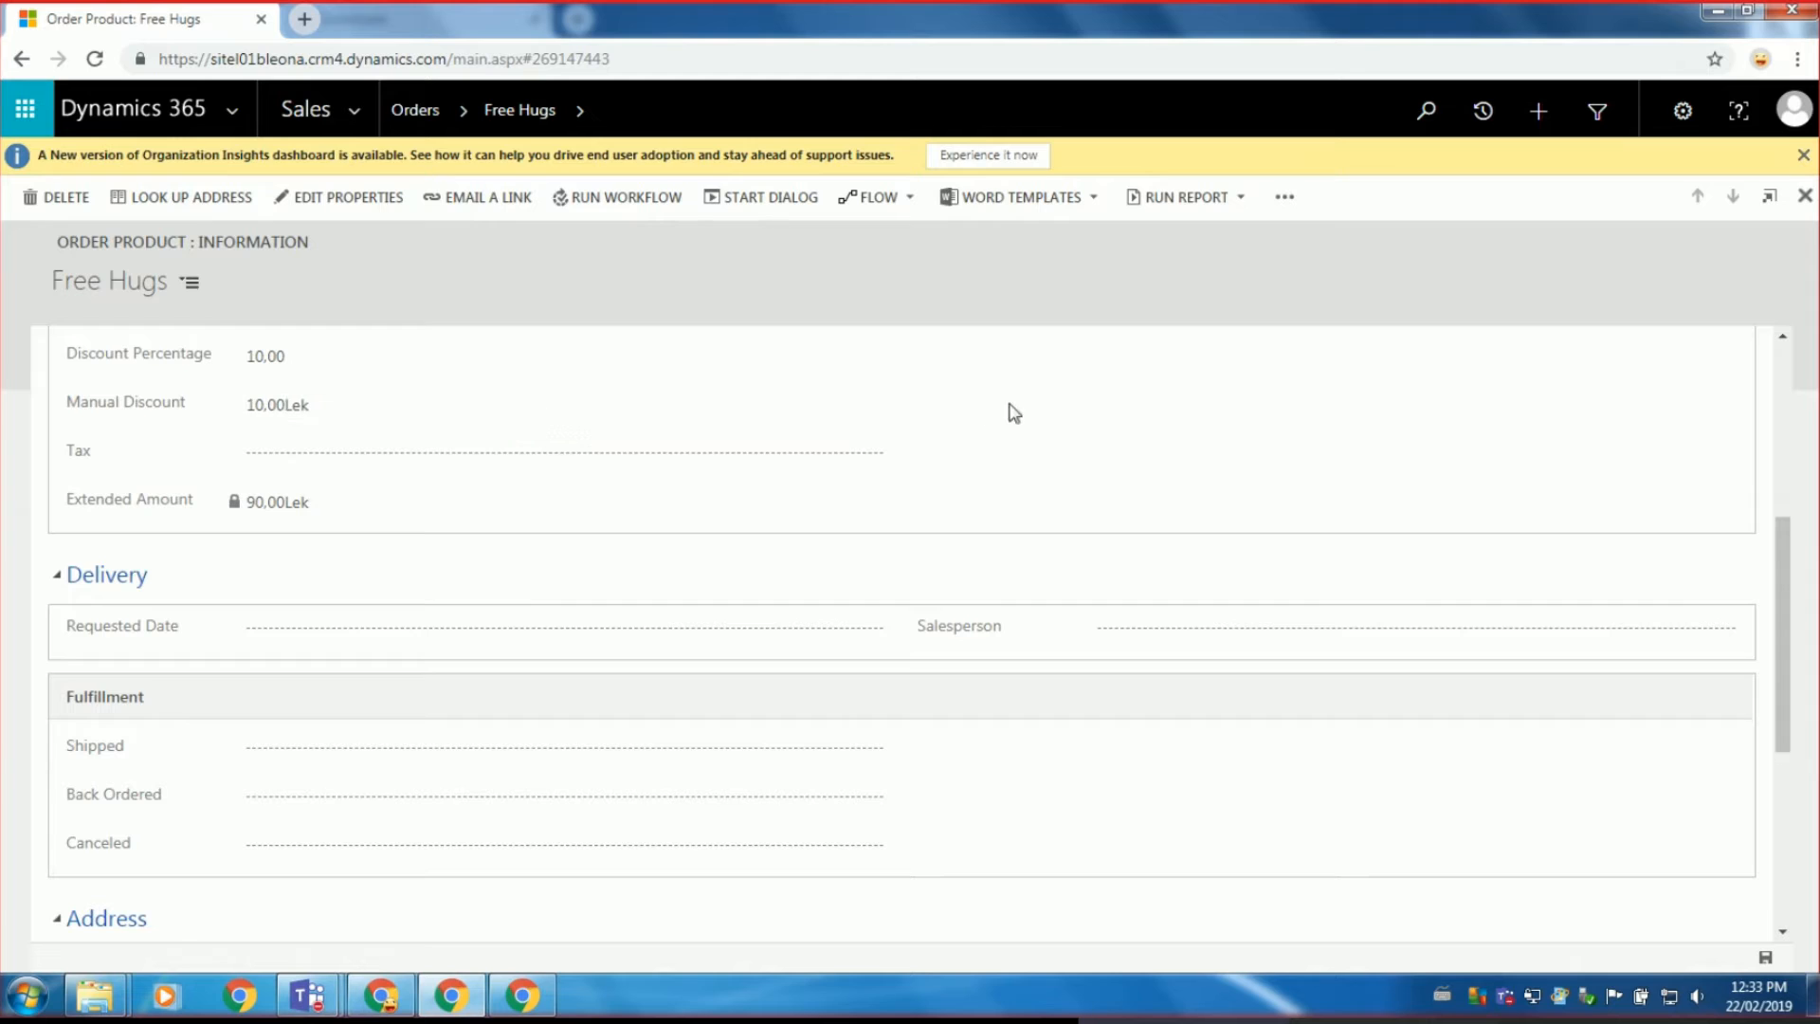
left_click(1805, 157)
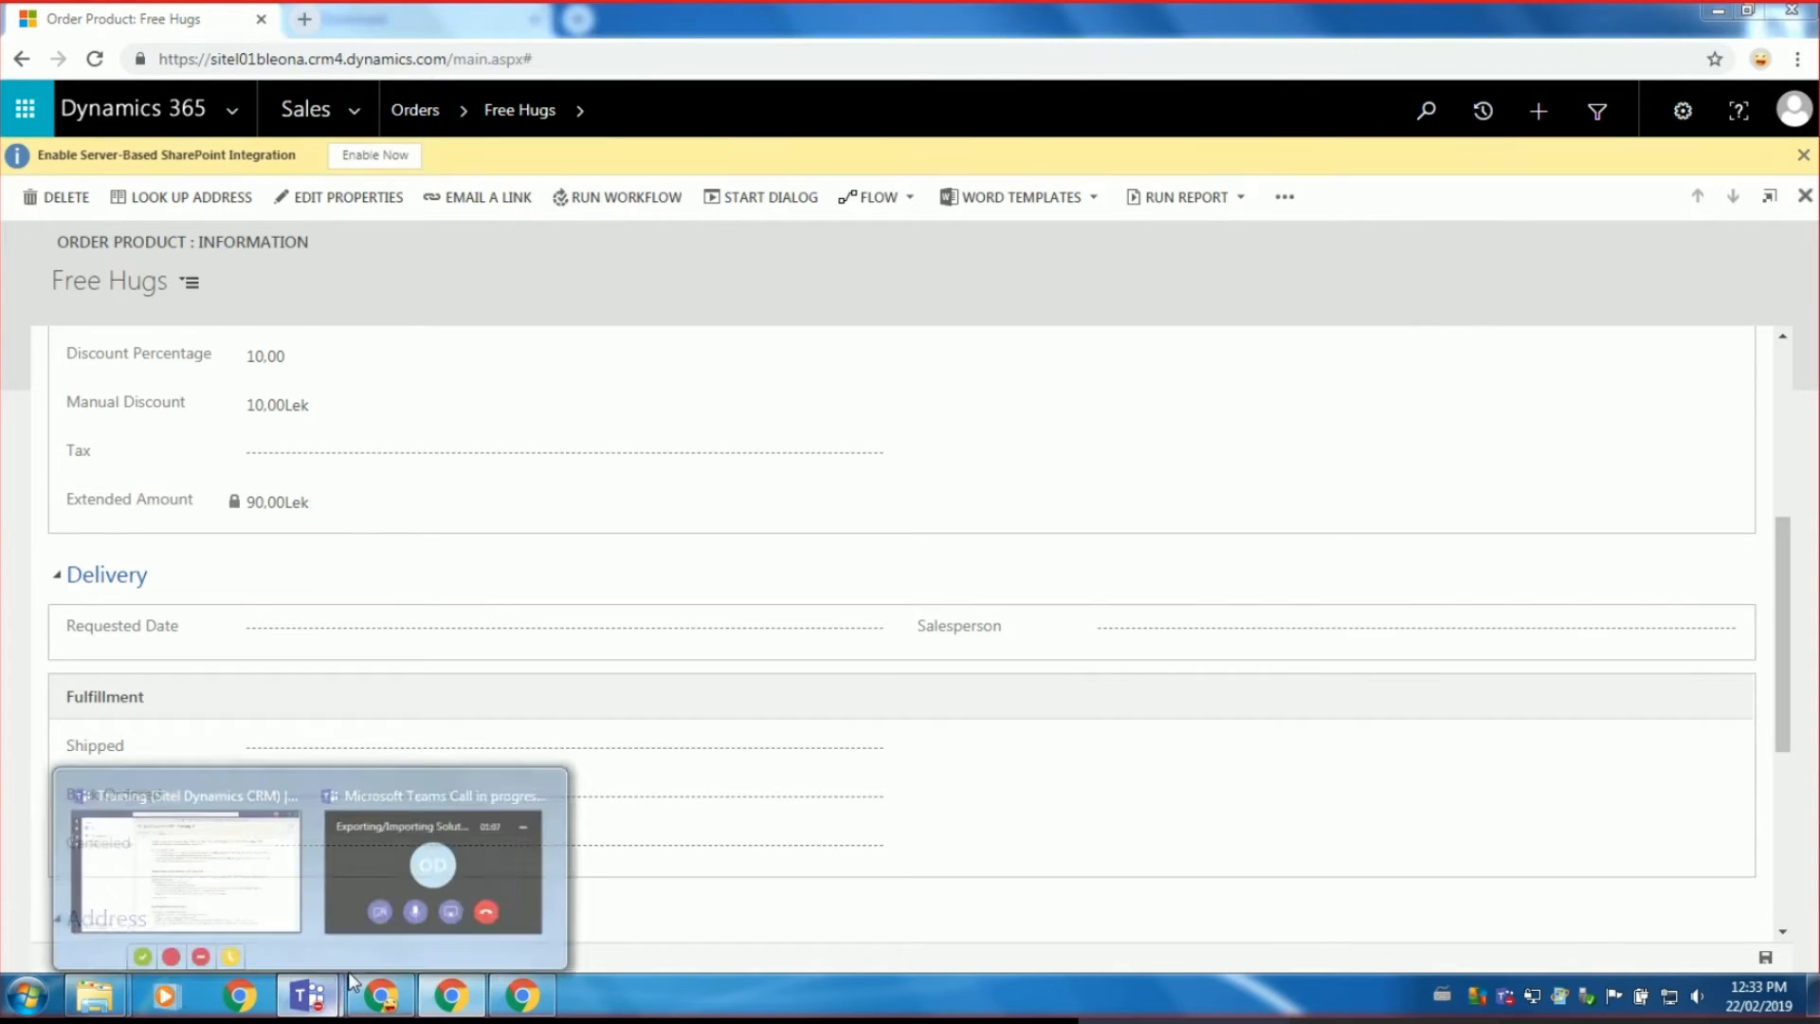
left_click(233, 878)
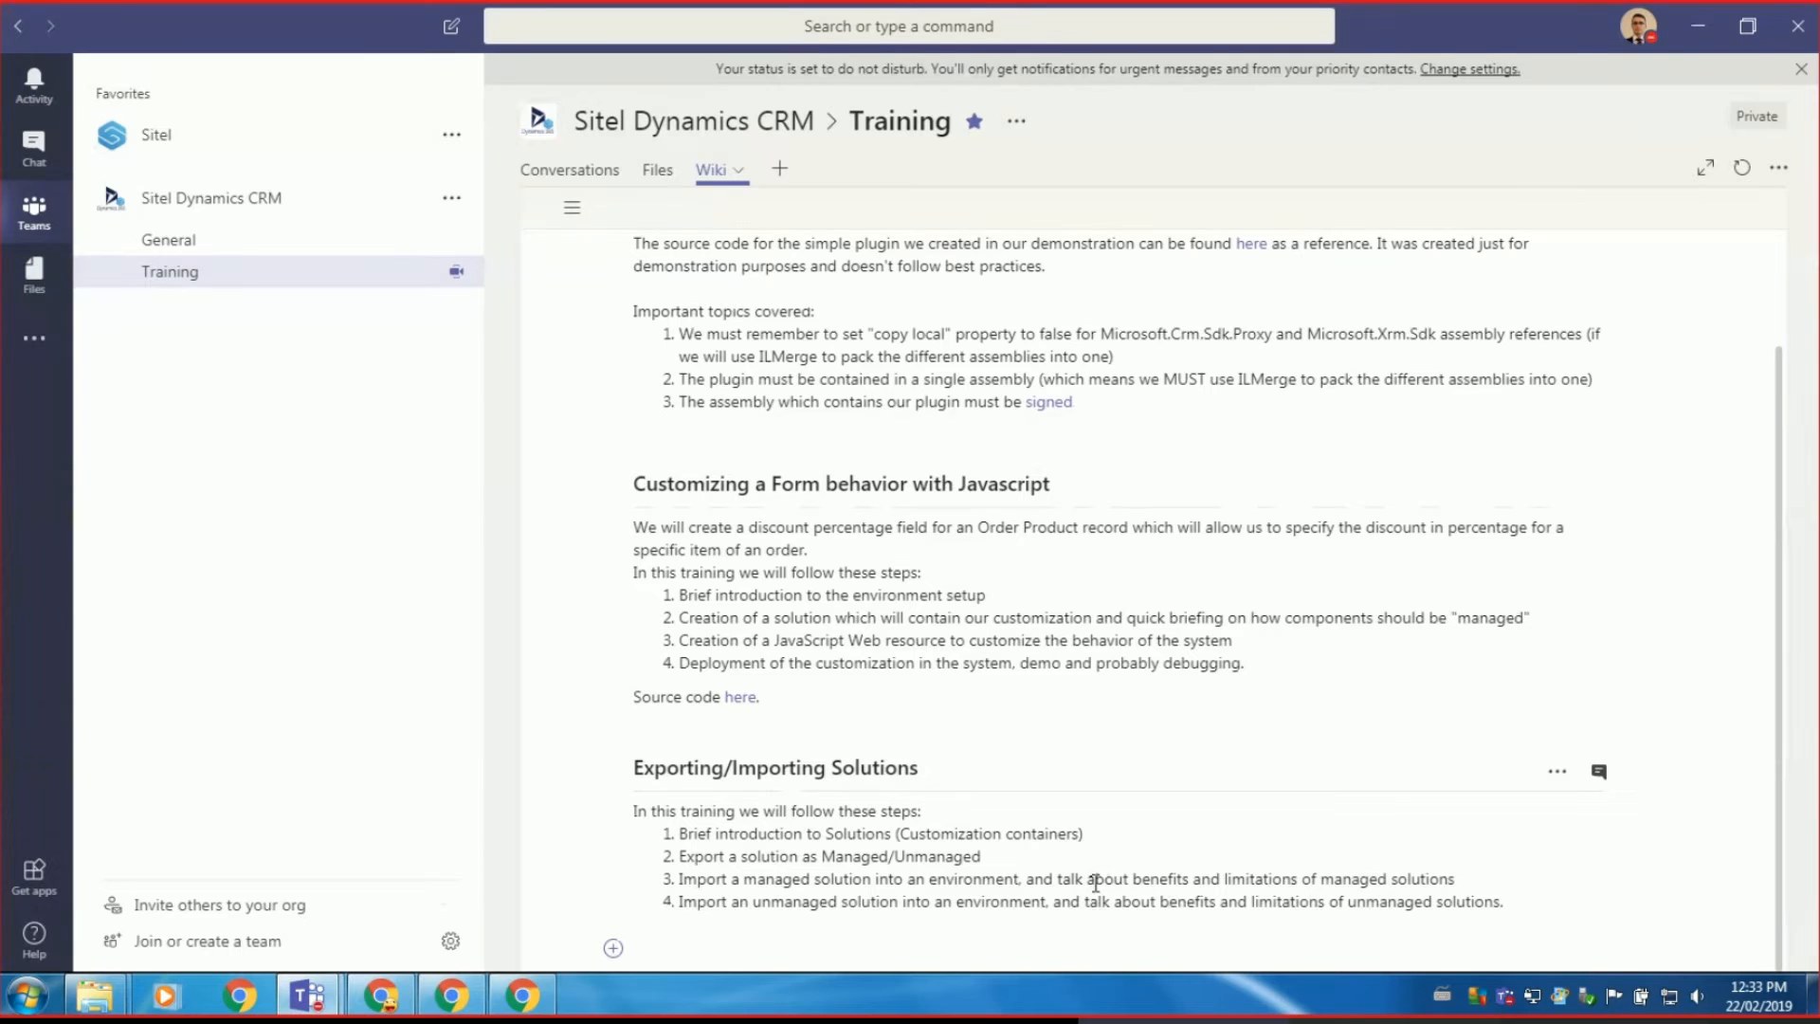
left_click(464, 1007)
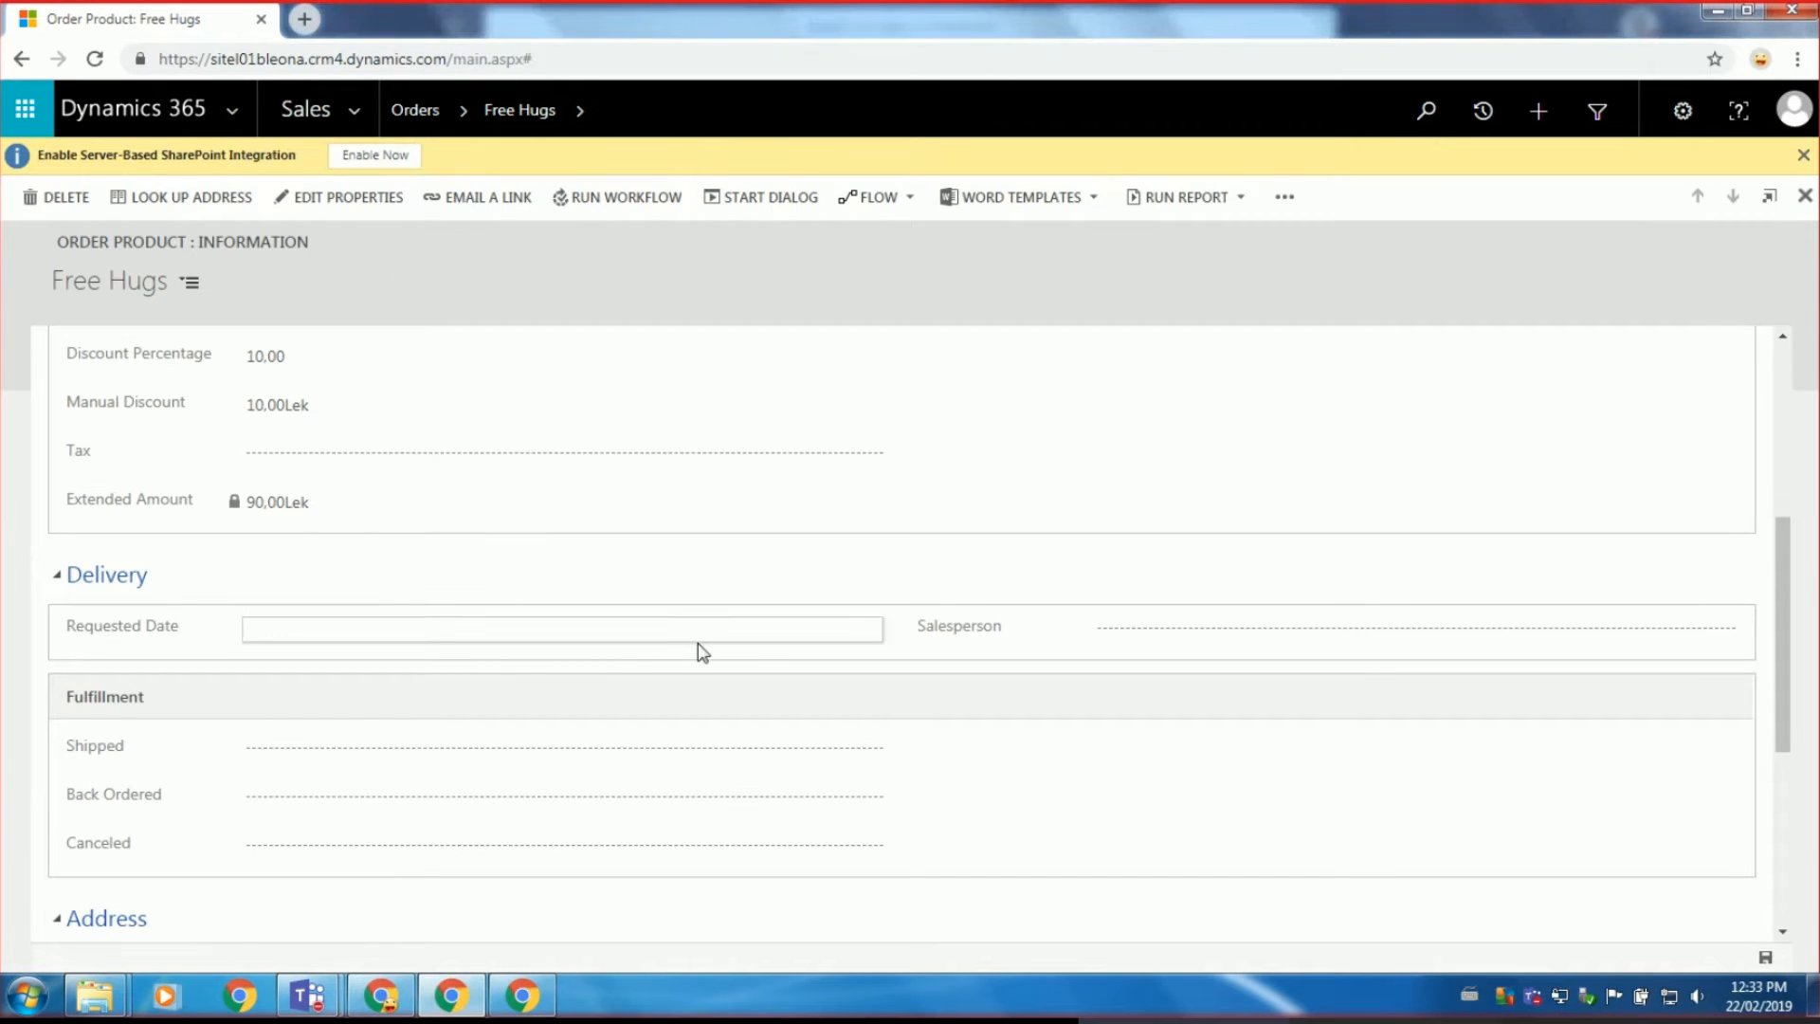
scroll(696, 638, "up", 2)
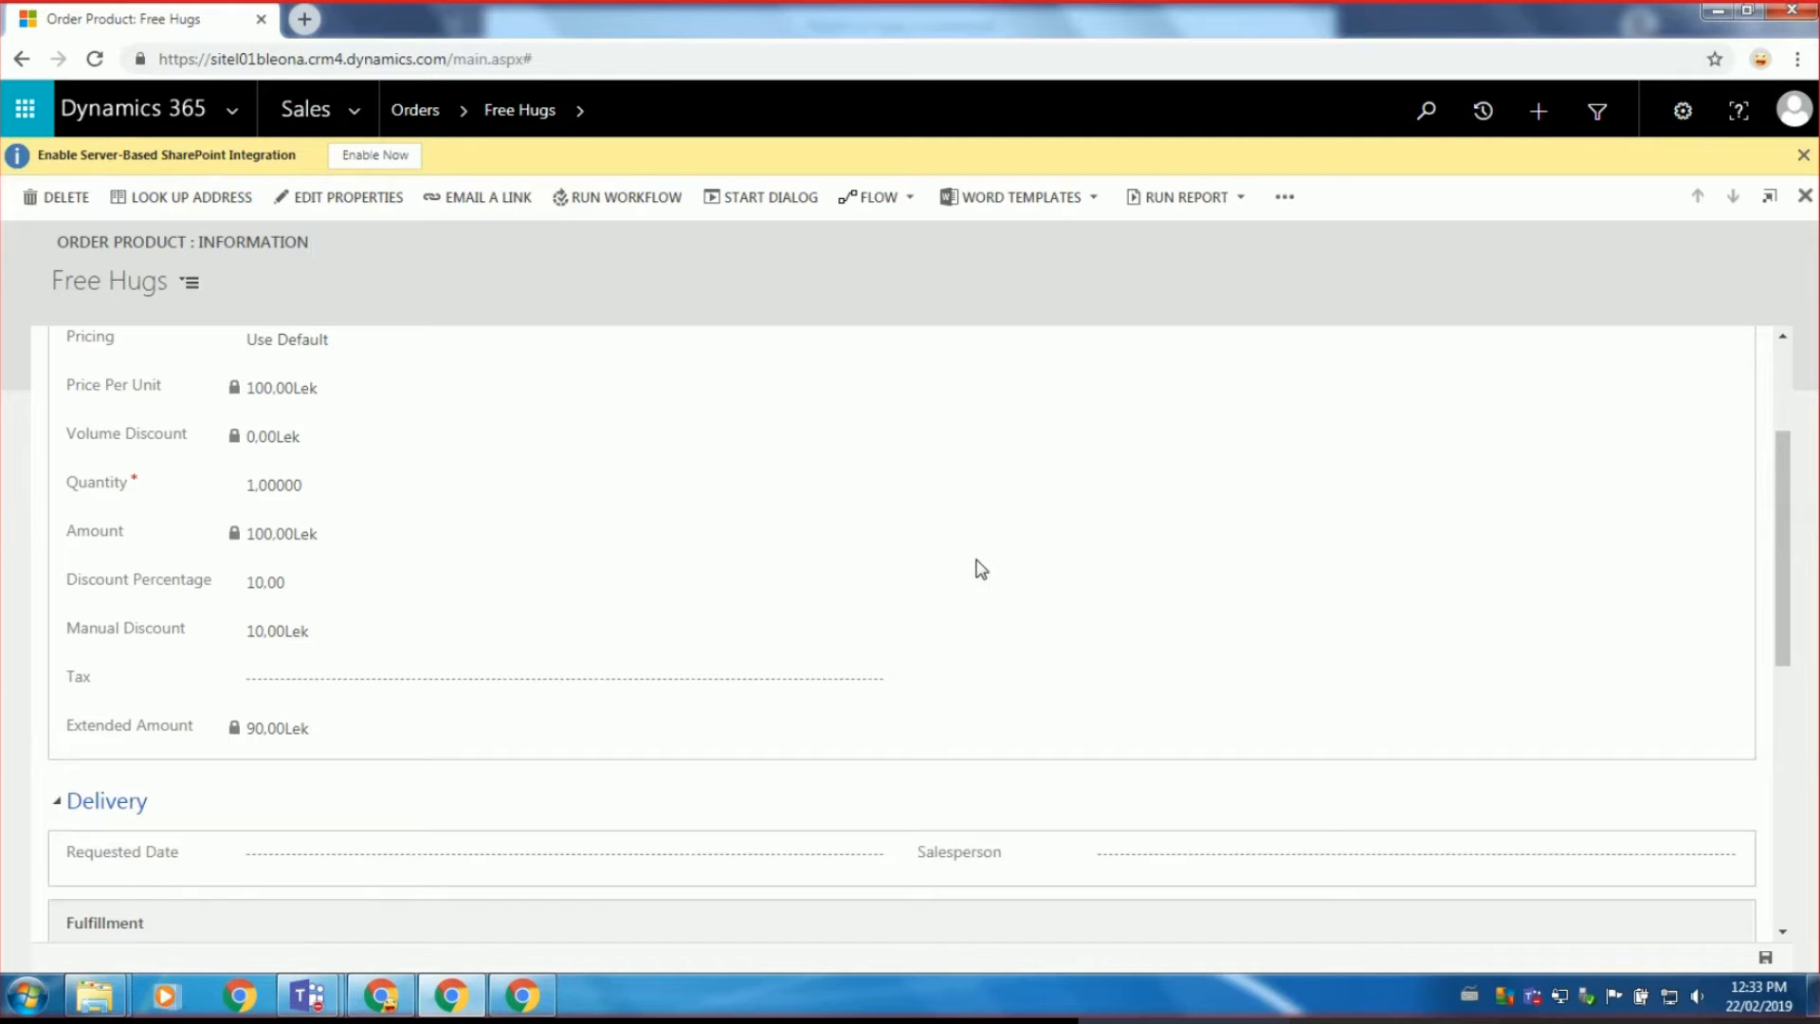
scroll(999, 585, "down", 2)
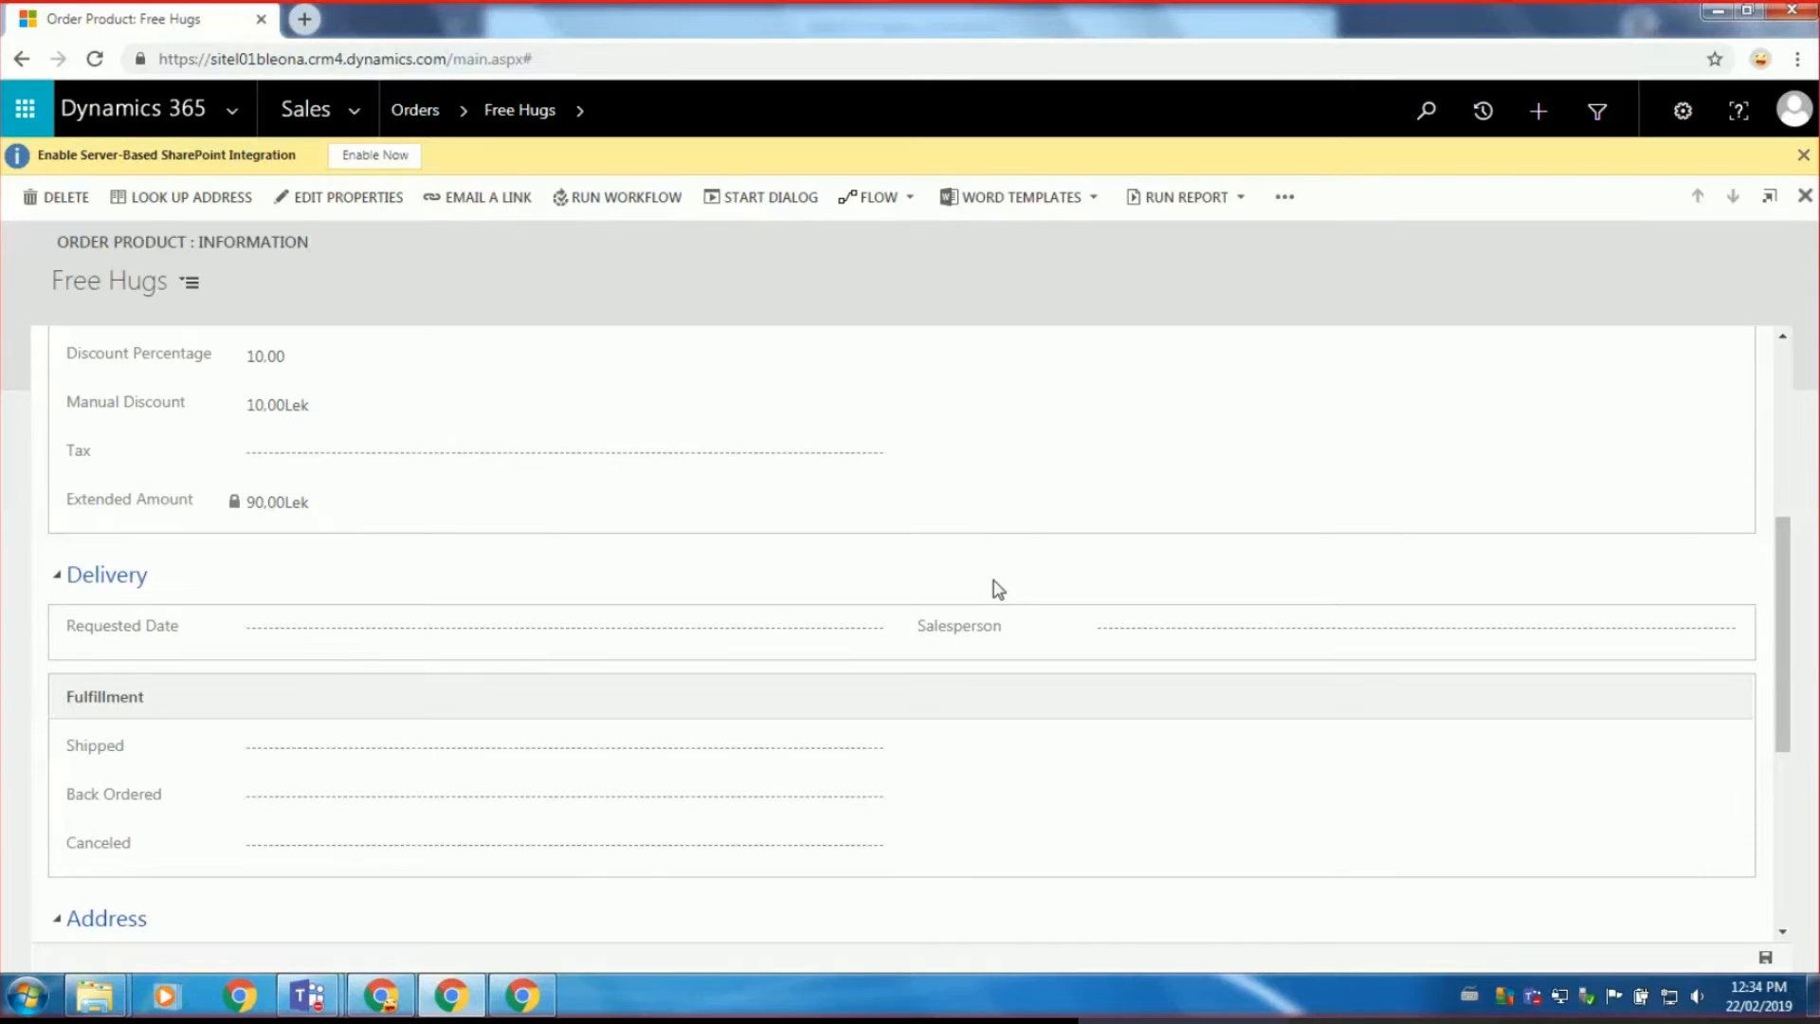
scroll(1200, 470, "up", 5)
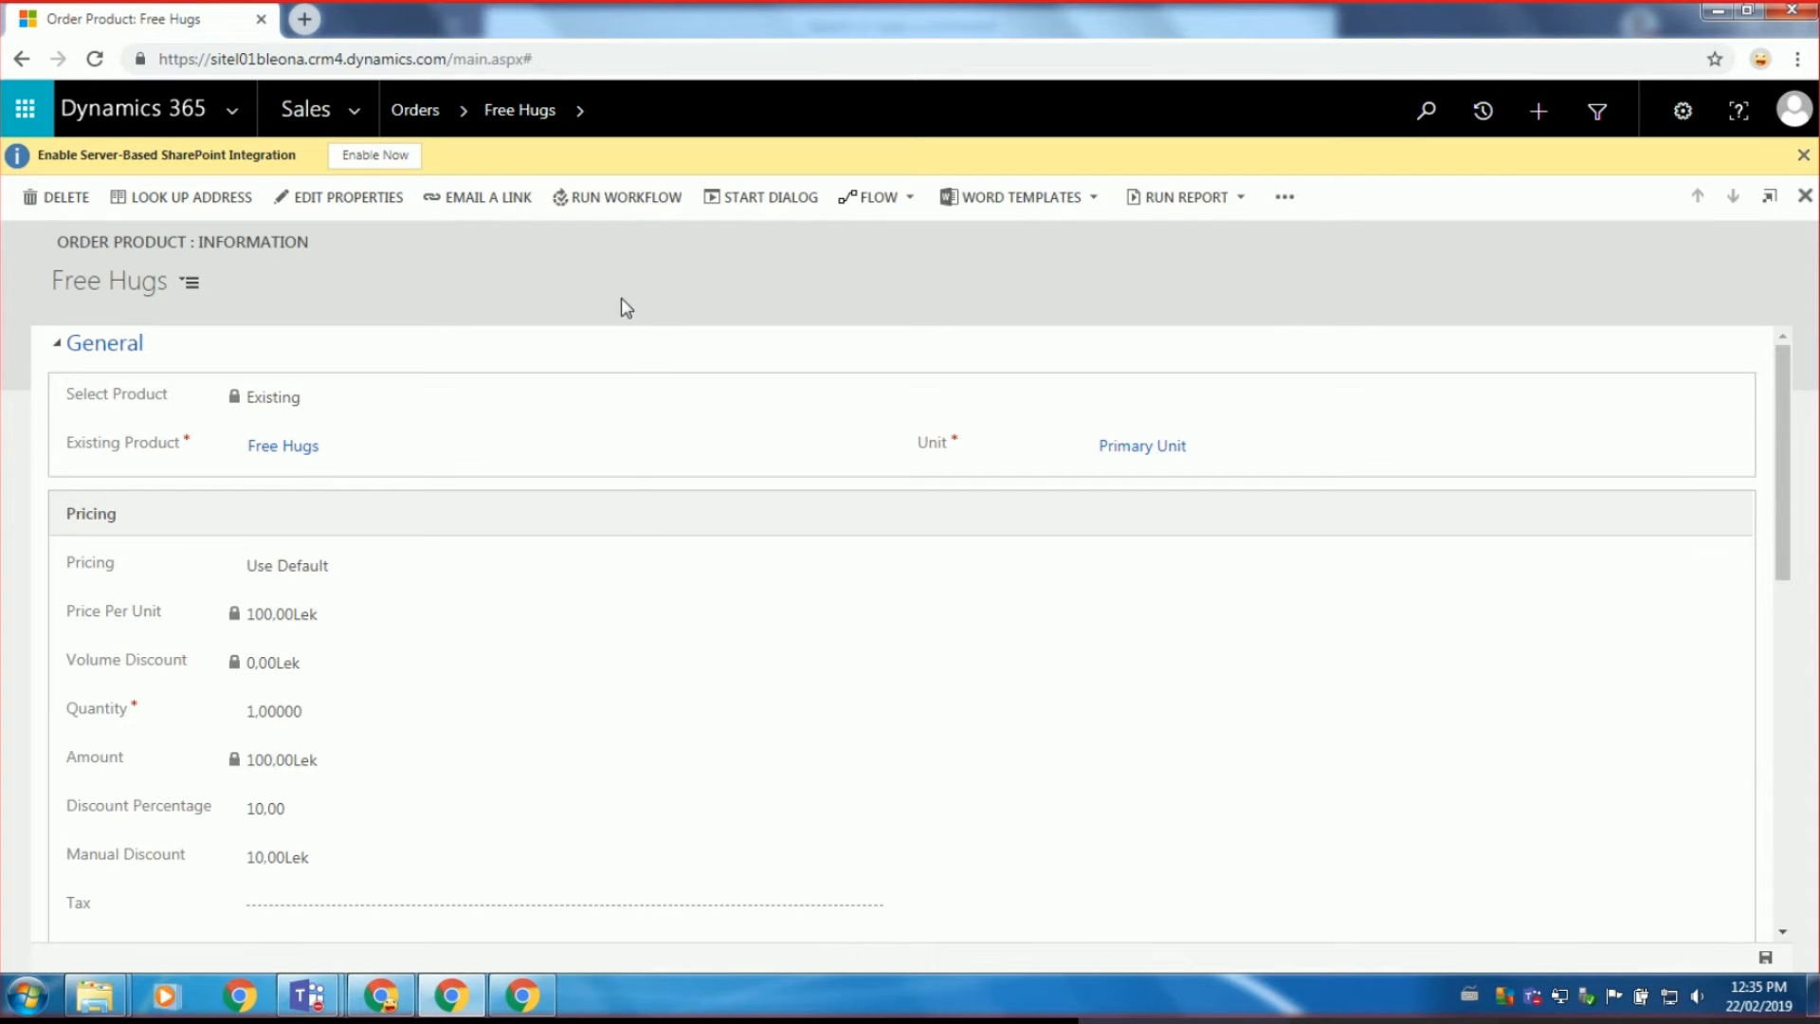
Recheck the training outline in Microsoft Teams and look over the open Dynamics 365 environments, including the source environment's solutions.
left_click(384, 997)
mouse_move(308, 995)
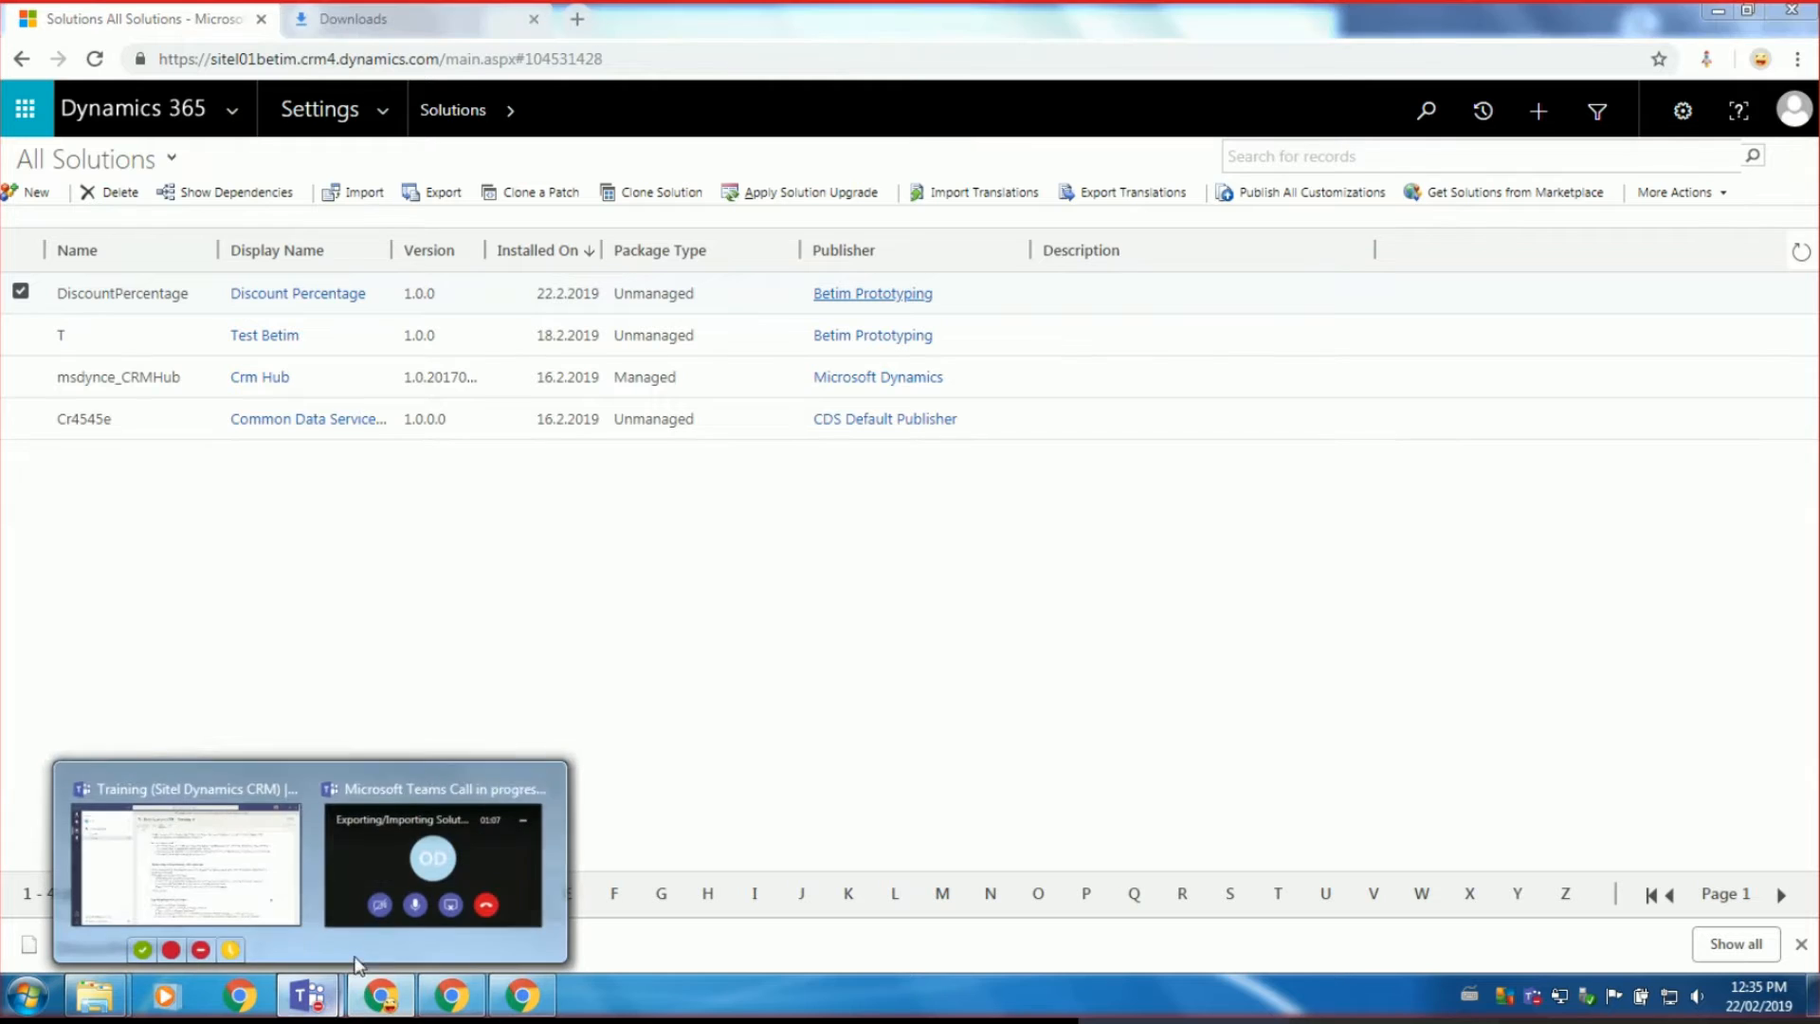
left_click(108, 869)
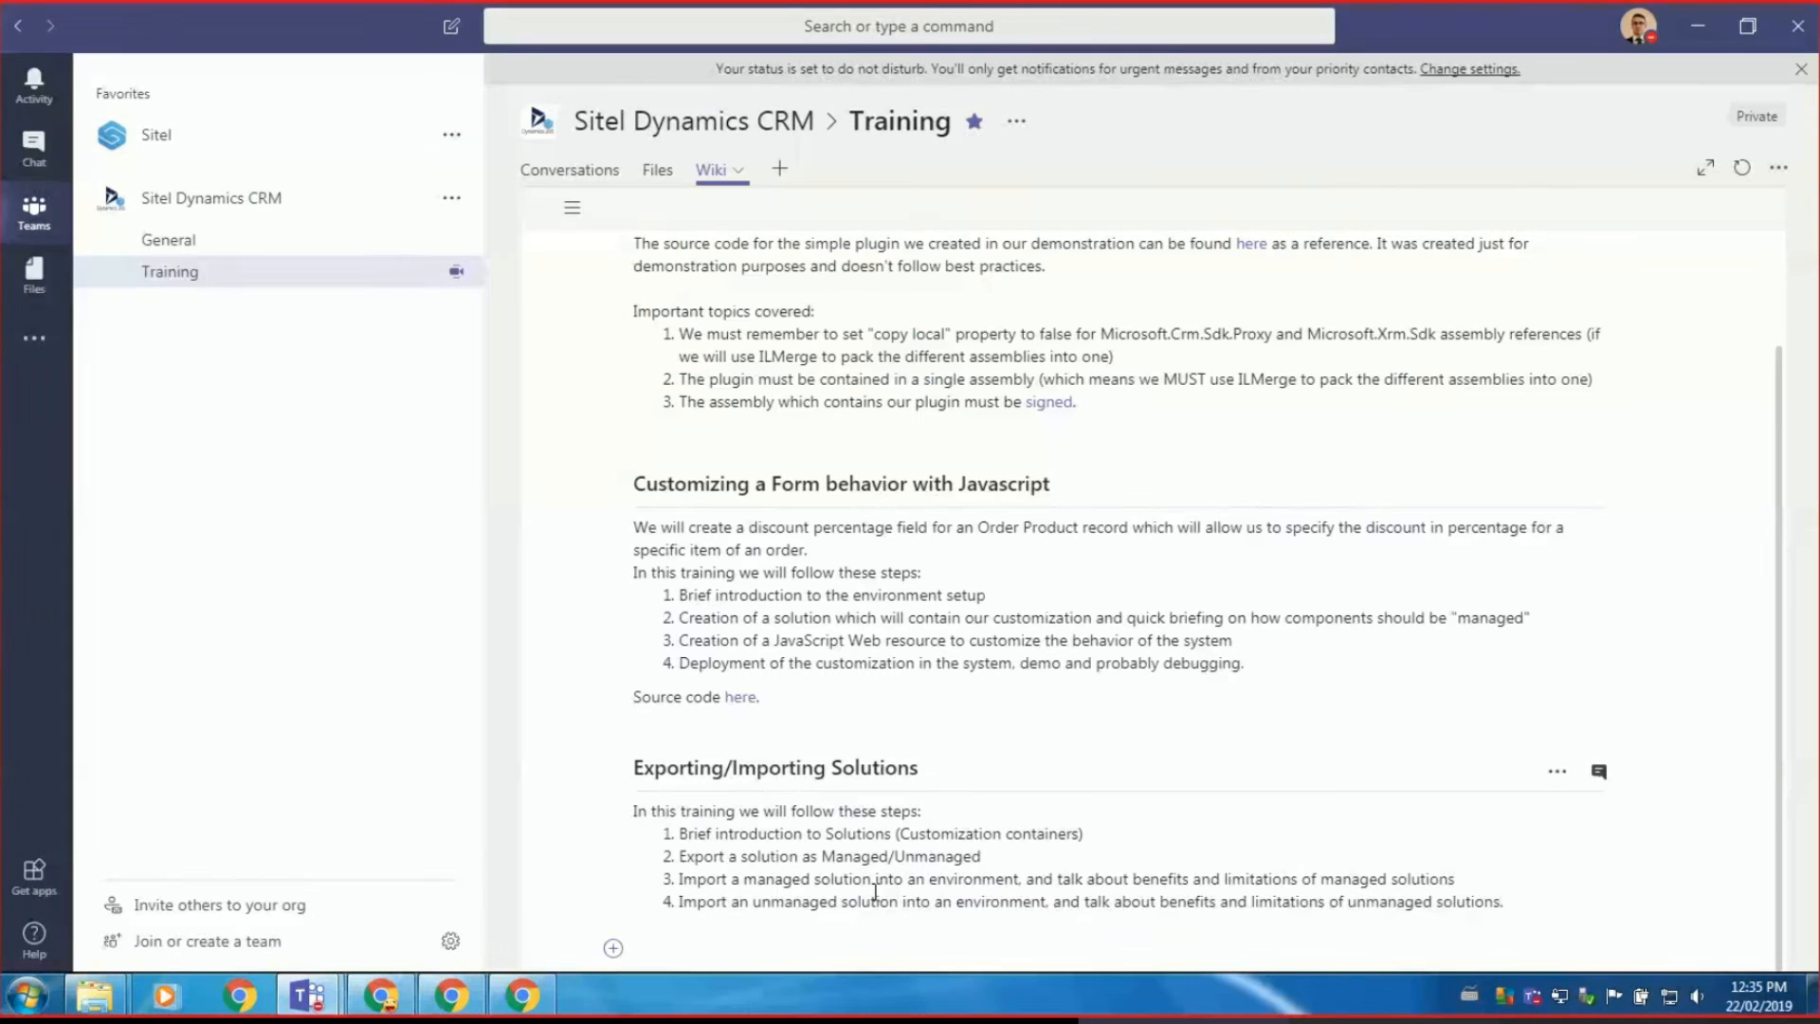
left_click(455, 998)
left_click(519, 997)
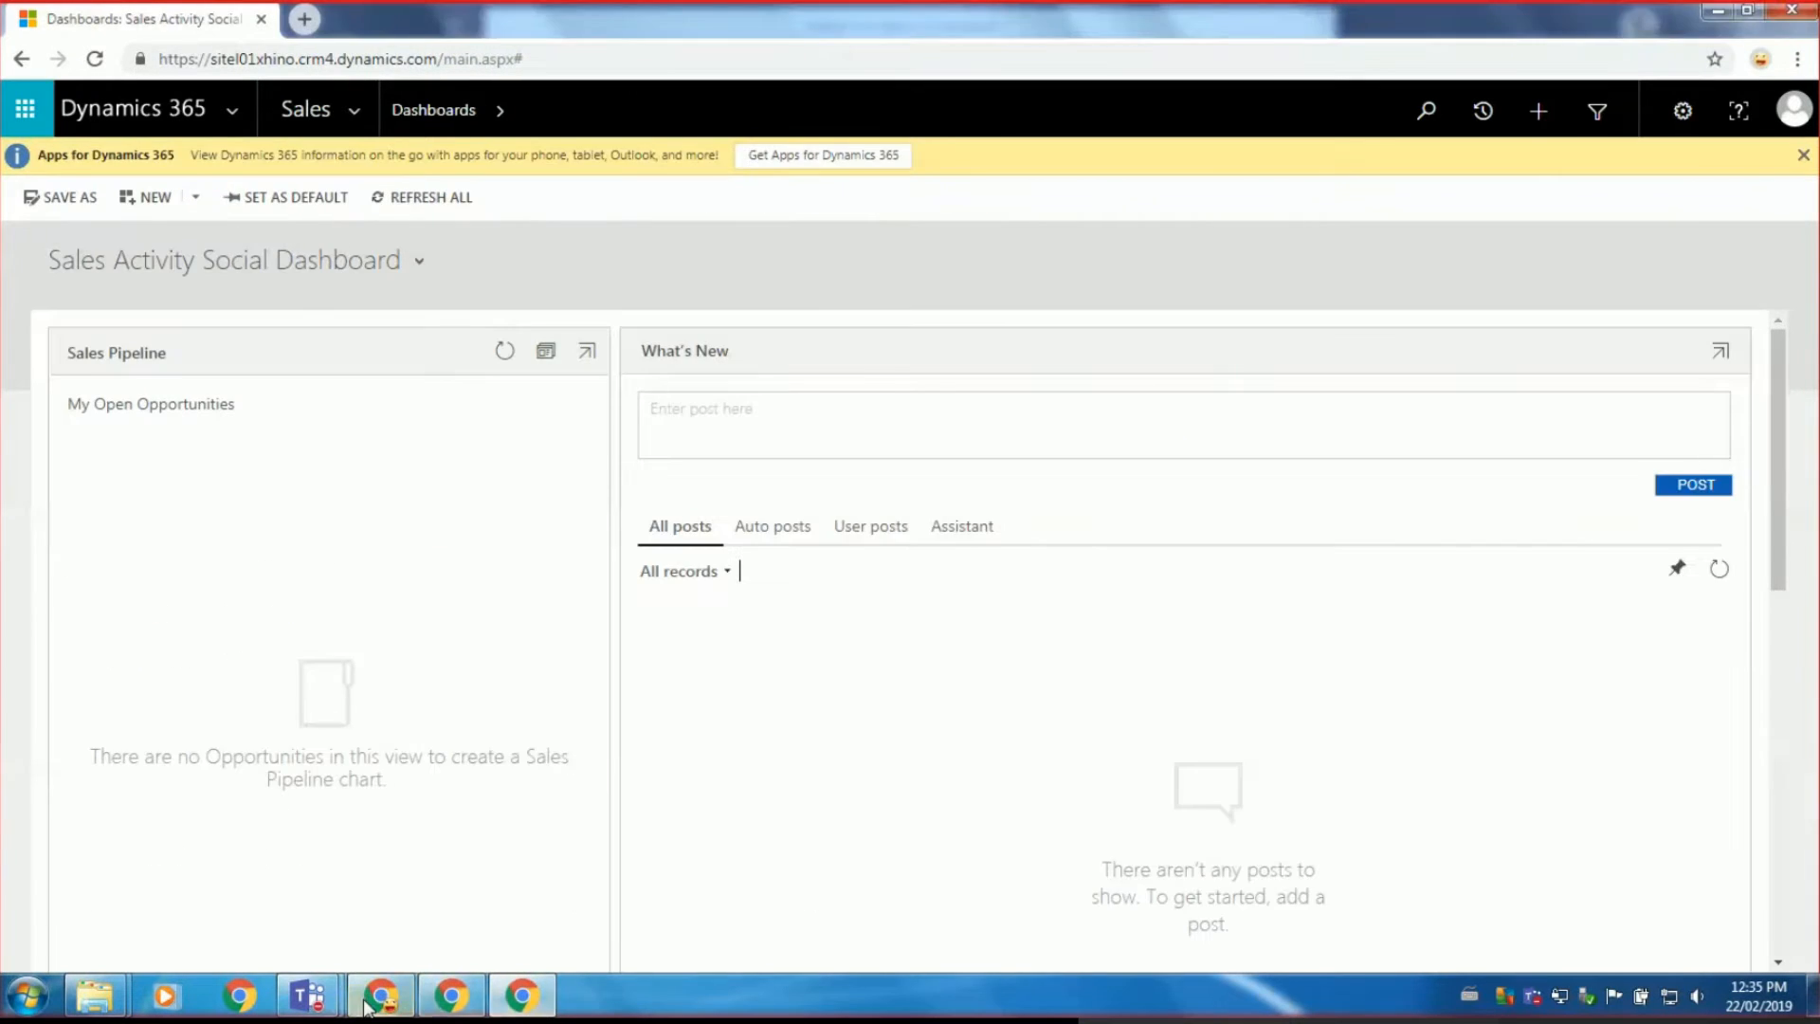
left_click(370, 1005)
Go to Solutions in the environment holding the Free Hugs order and delete the managed Discount Percentage solution.
left_click(452, 996)
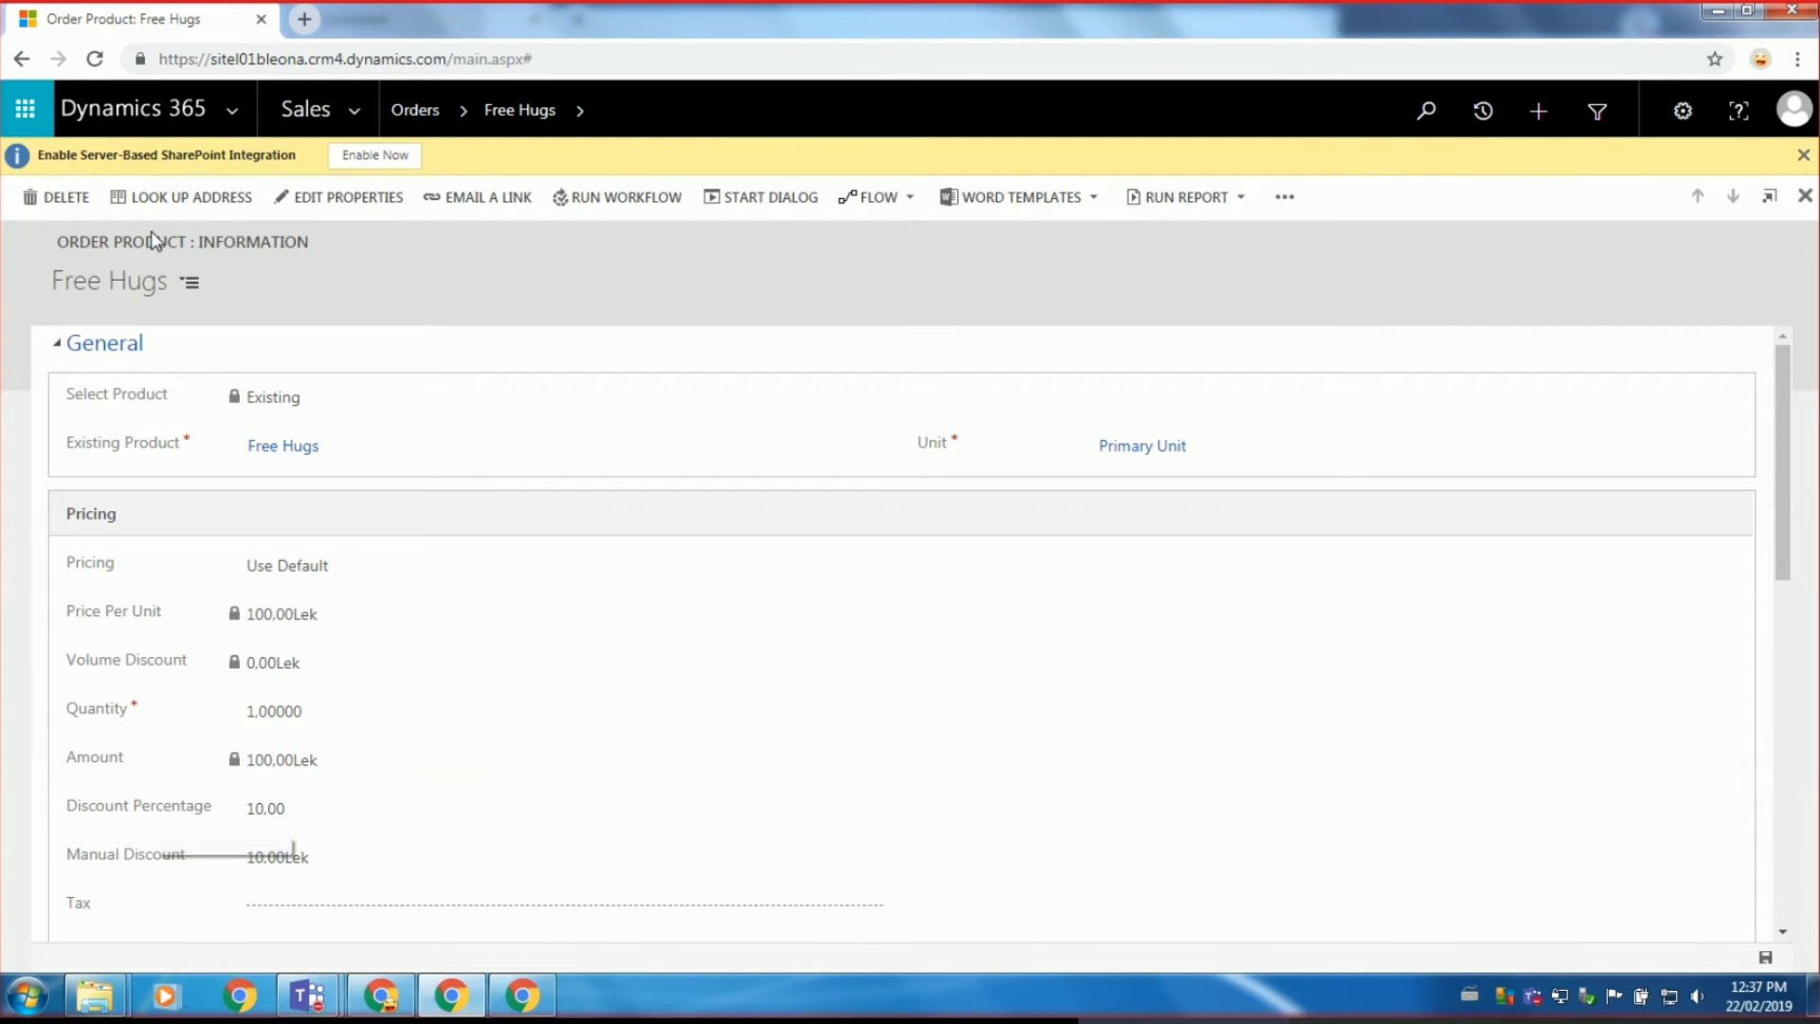
left_click(371, 108)
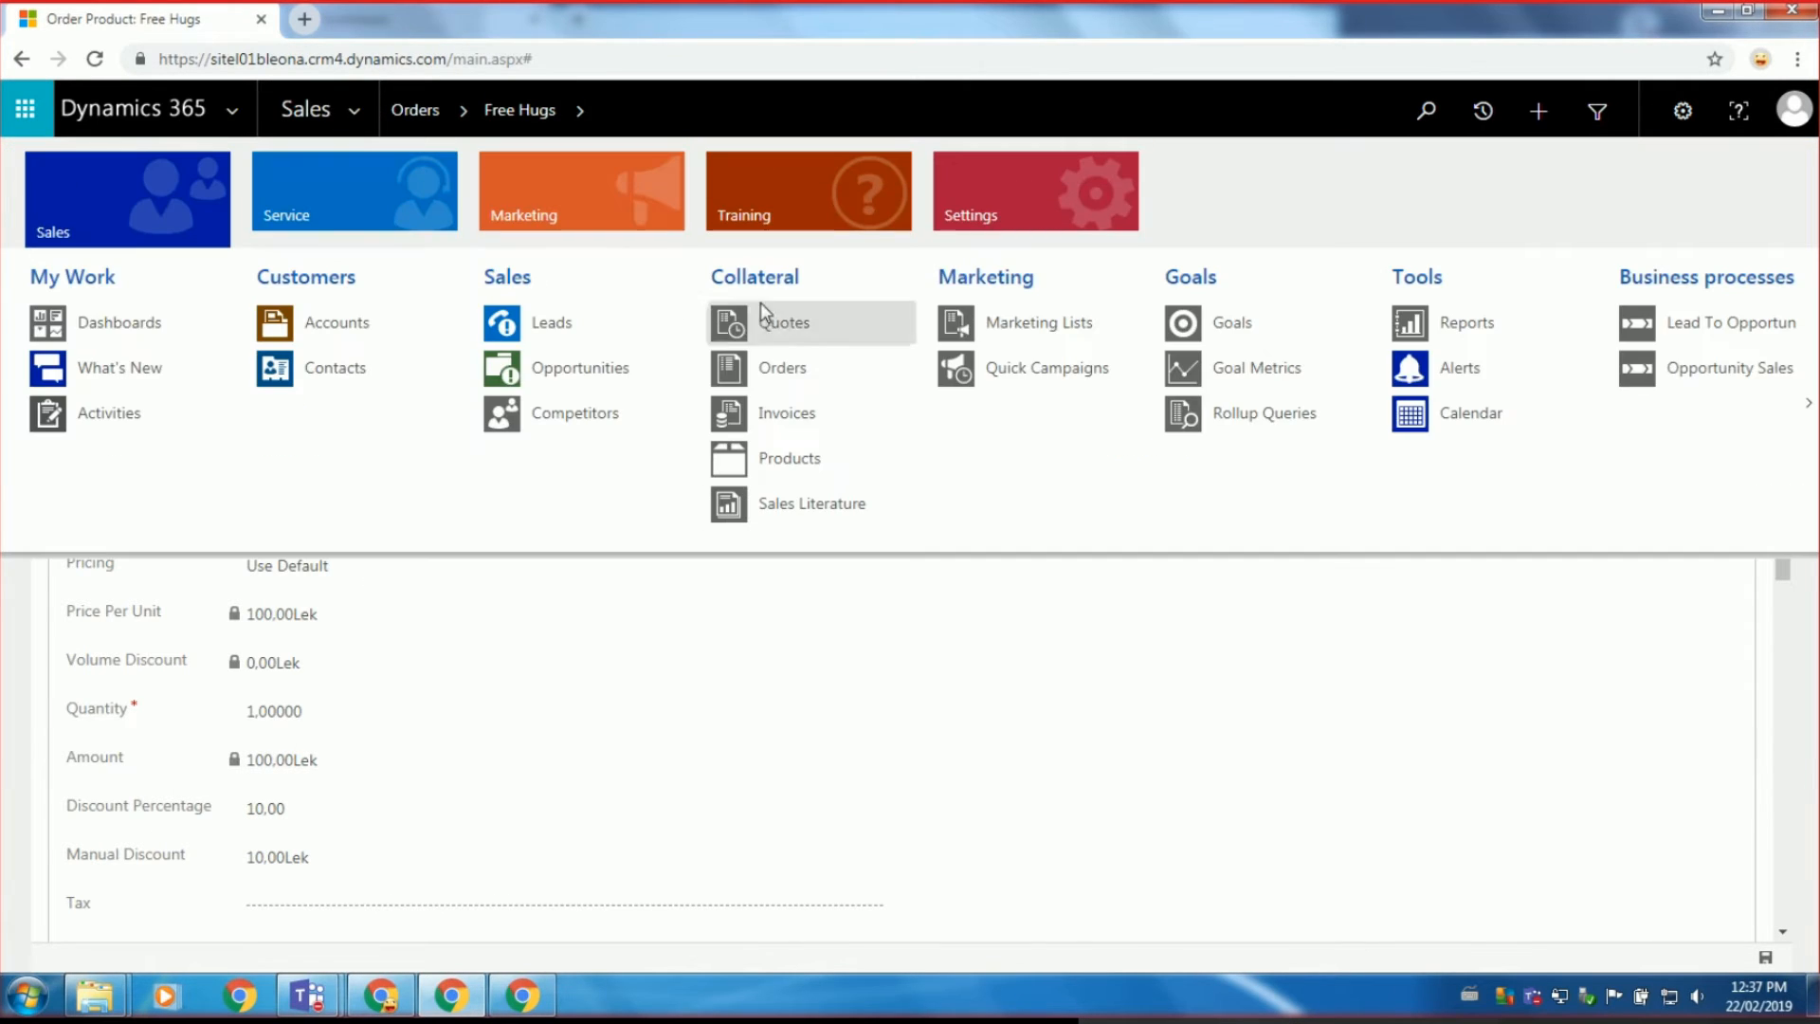
left_click(997, 197)
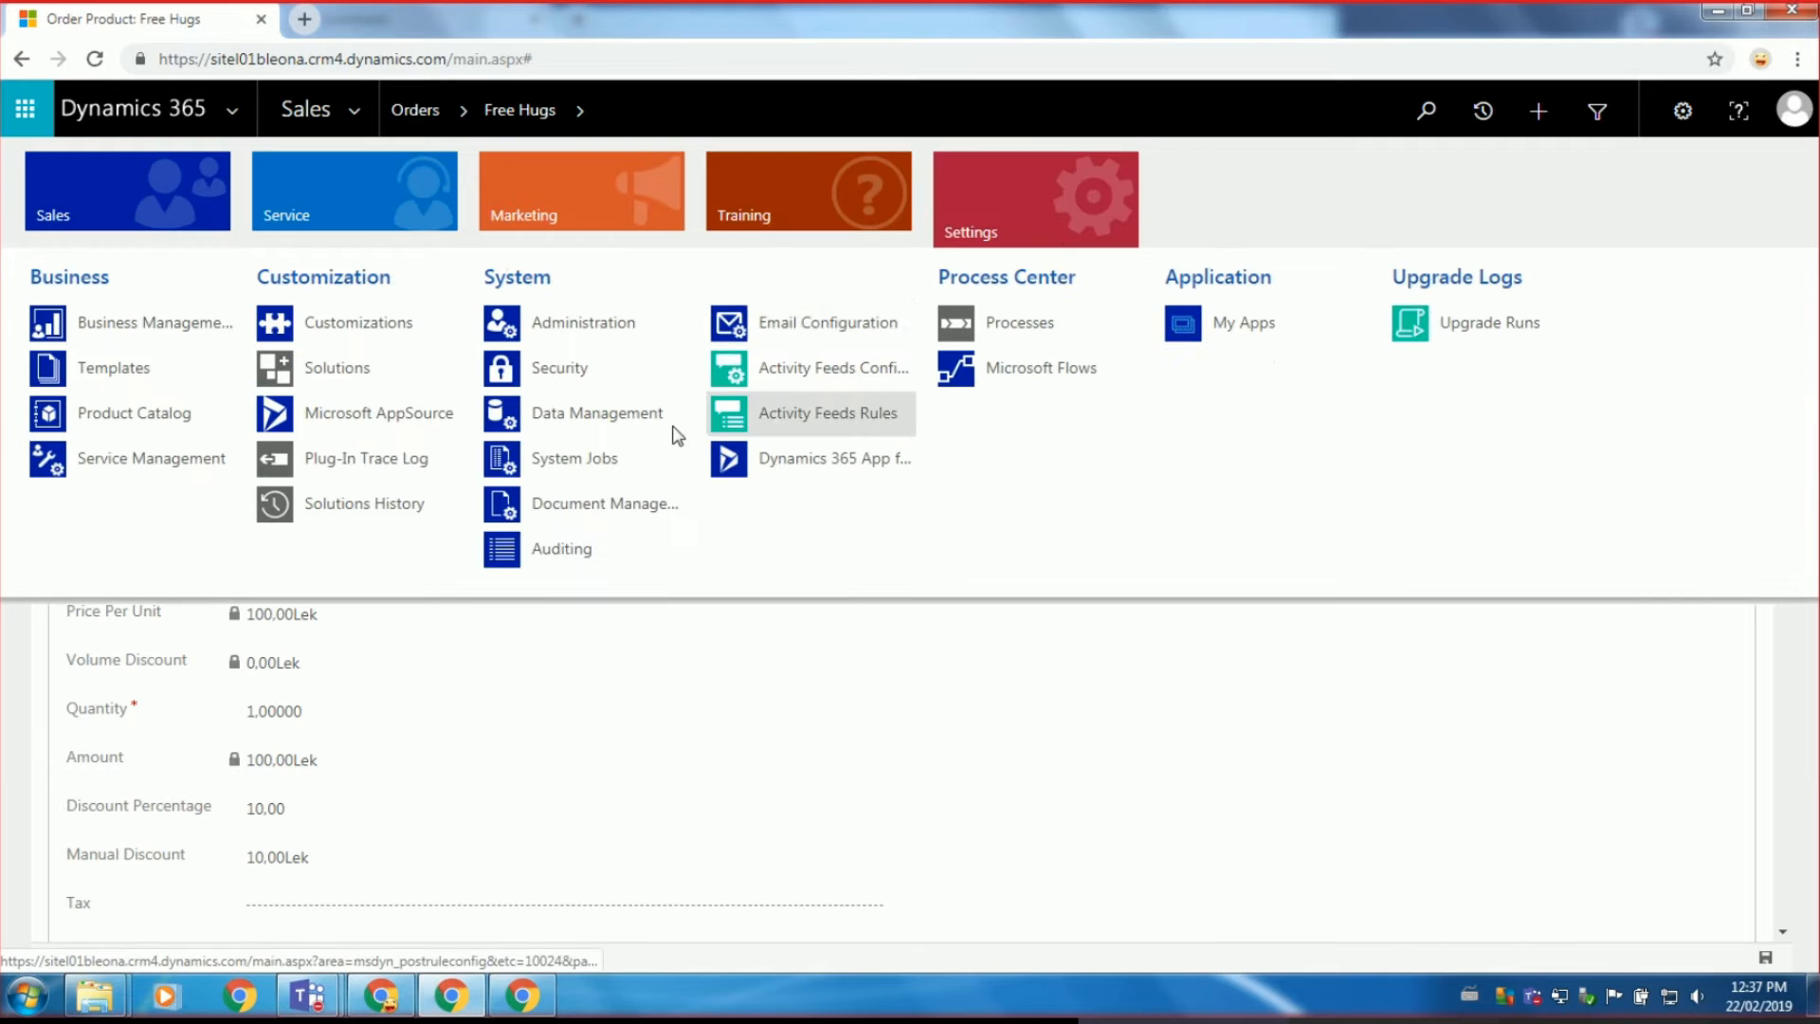
left_click(368, 378)
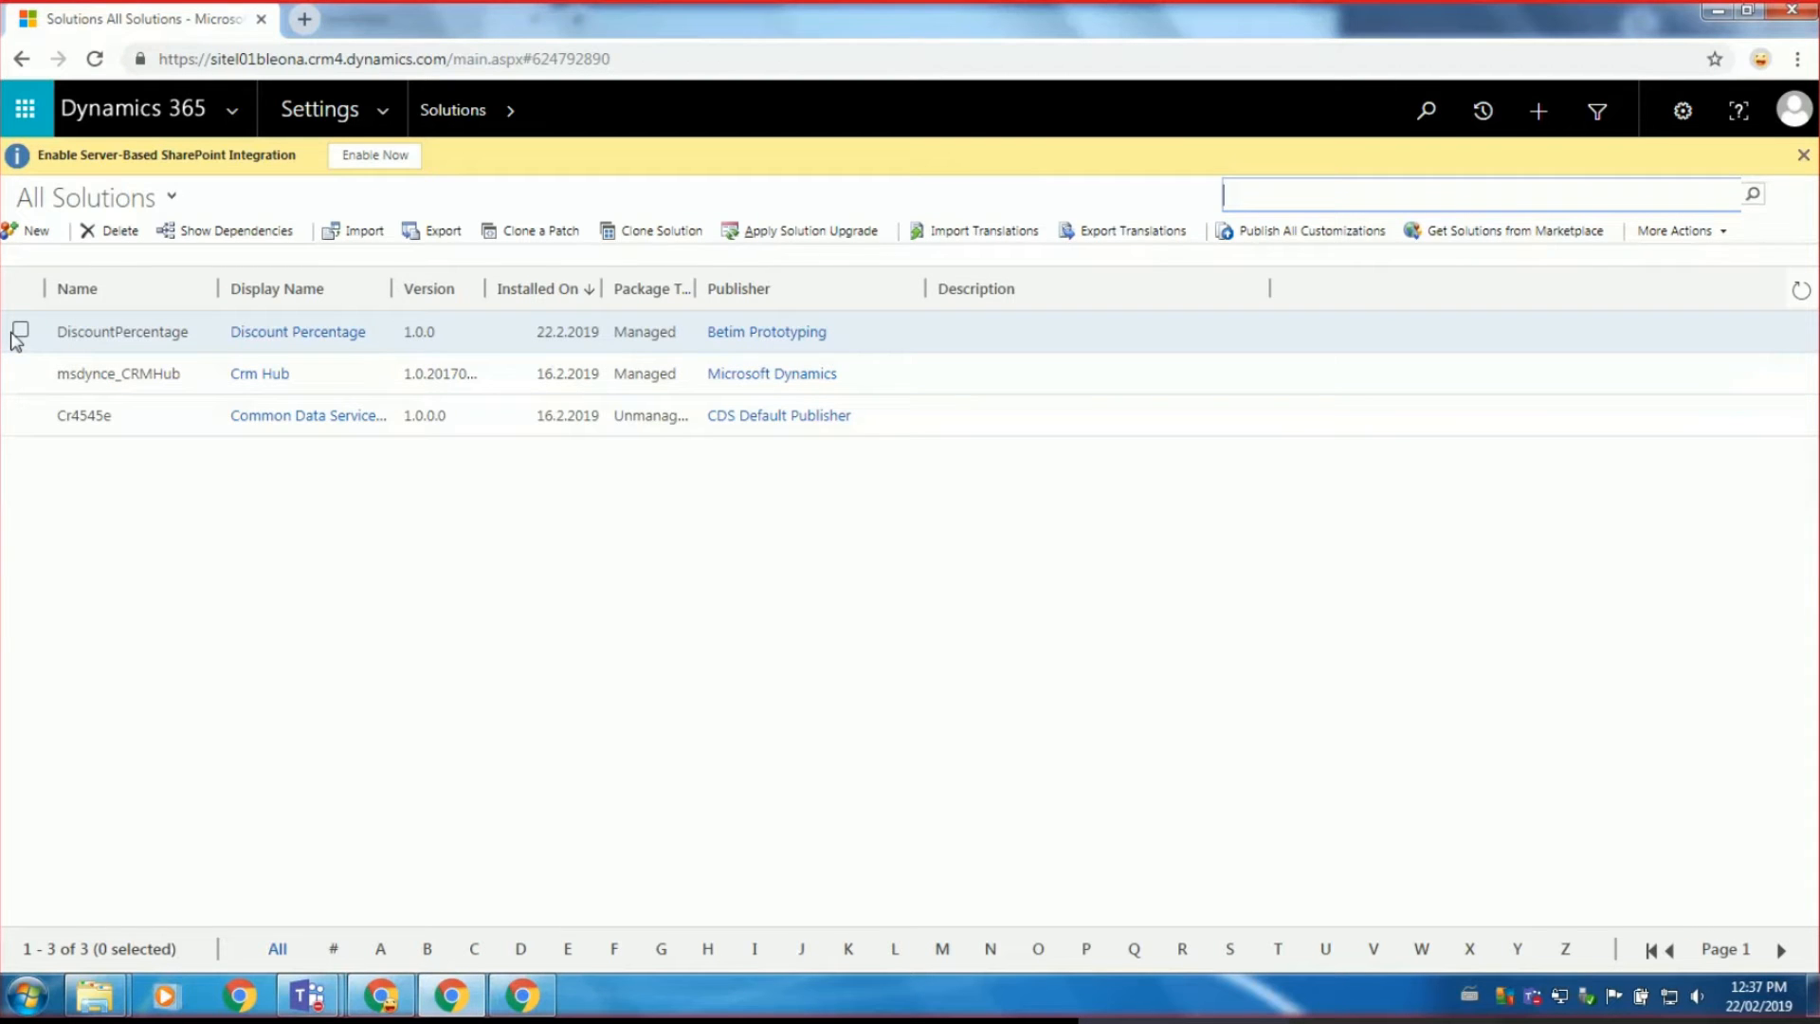
left_click(19, 330)
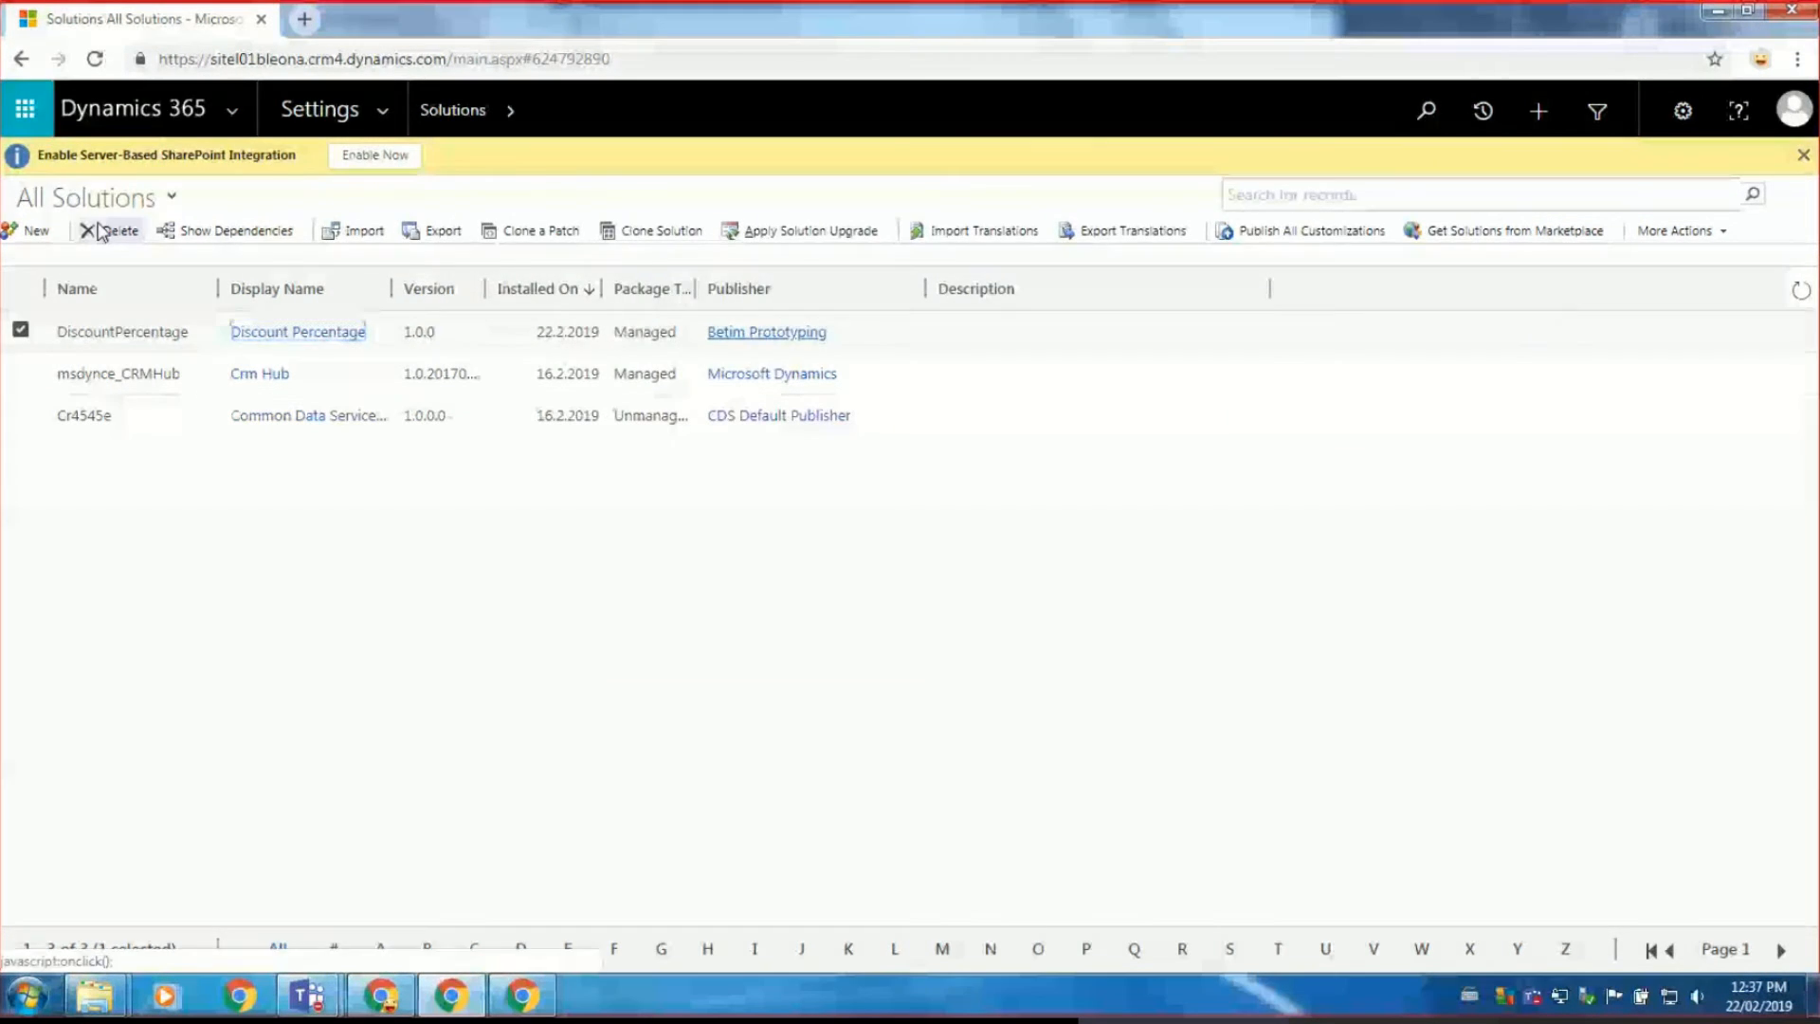
left_click(112, 231)
left_click(1050, 658)
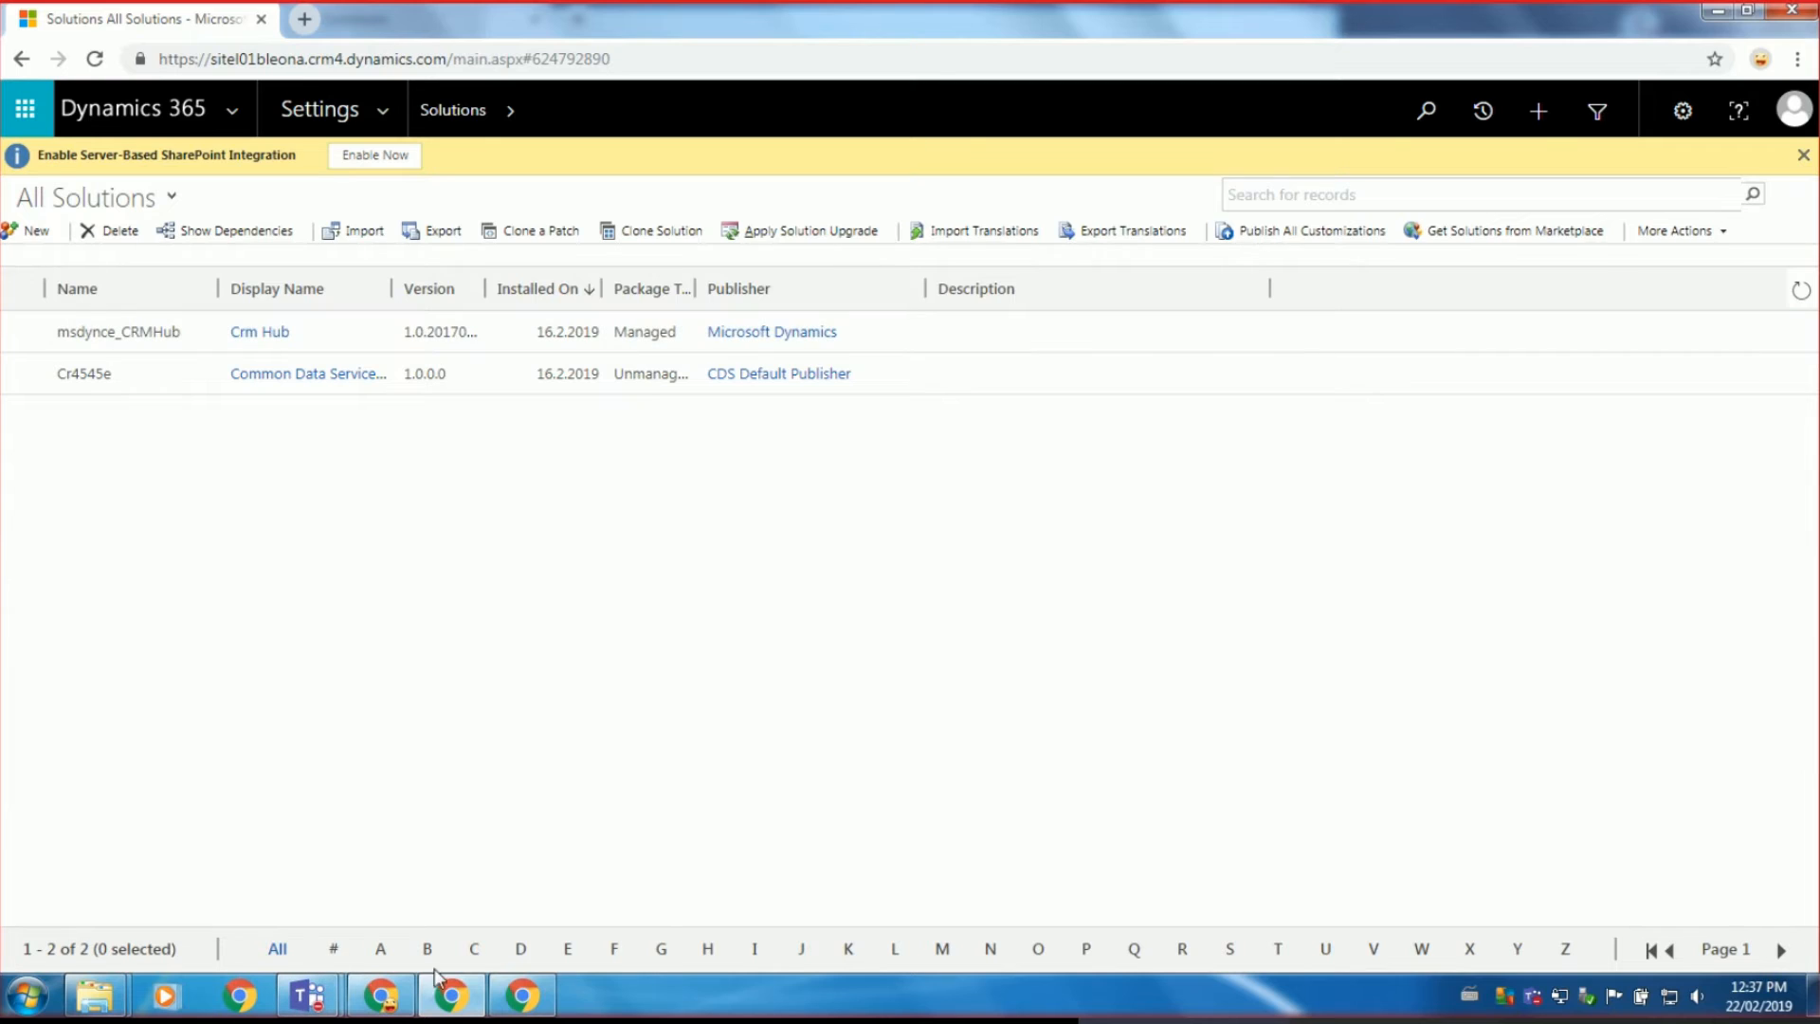
Open sitel01bleona.crm4.dynamics.com in a new browser tab.
left_click(460, 1011)
left_click(460, 1011)
key("ctrl+t")
type("sitel01bleona.crm4.dynamics.com")
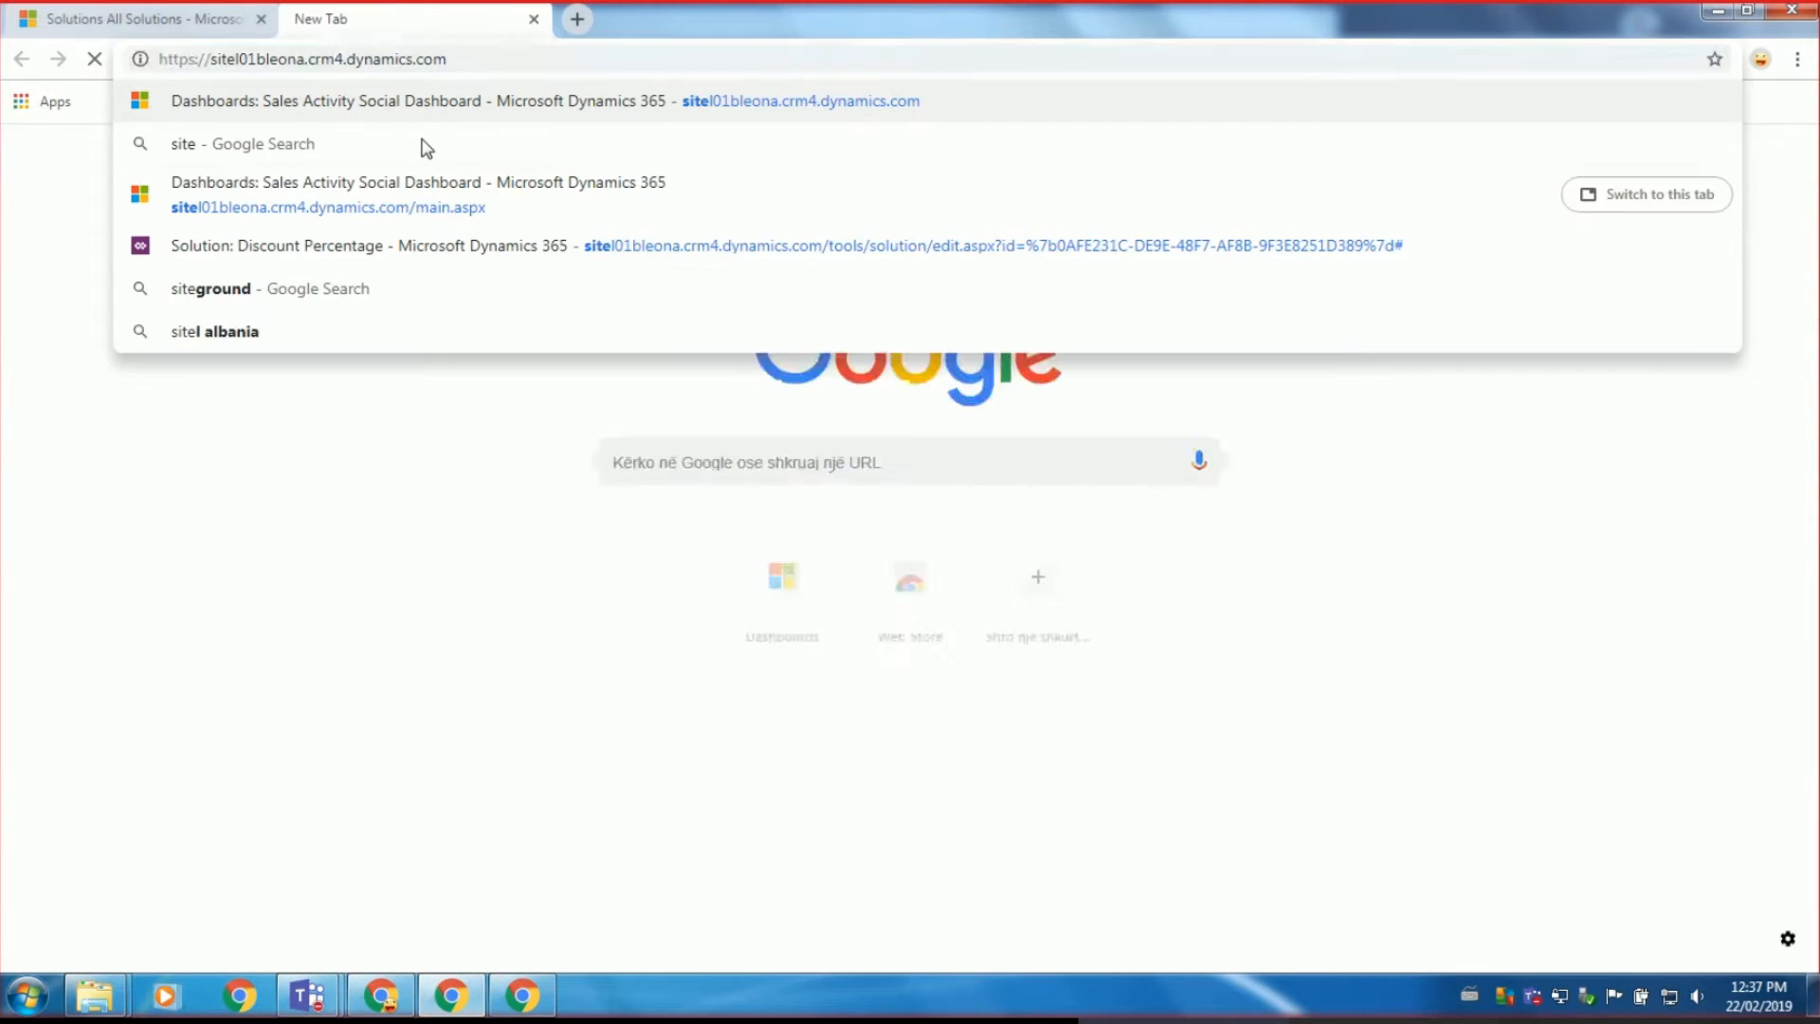
key("Return")
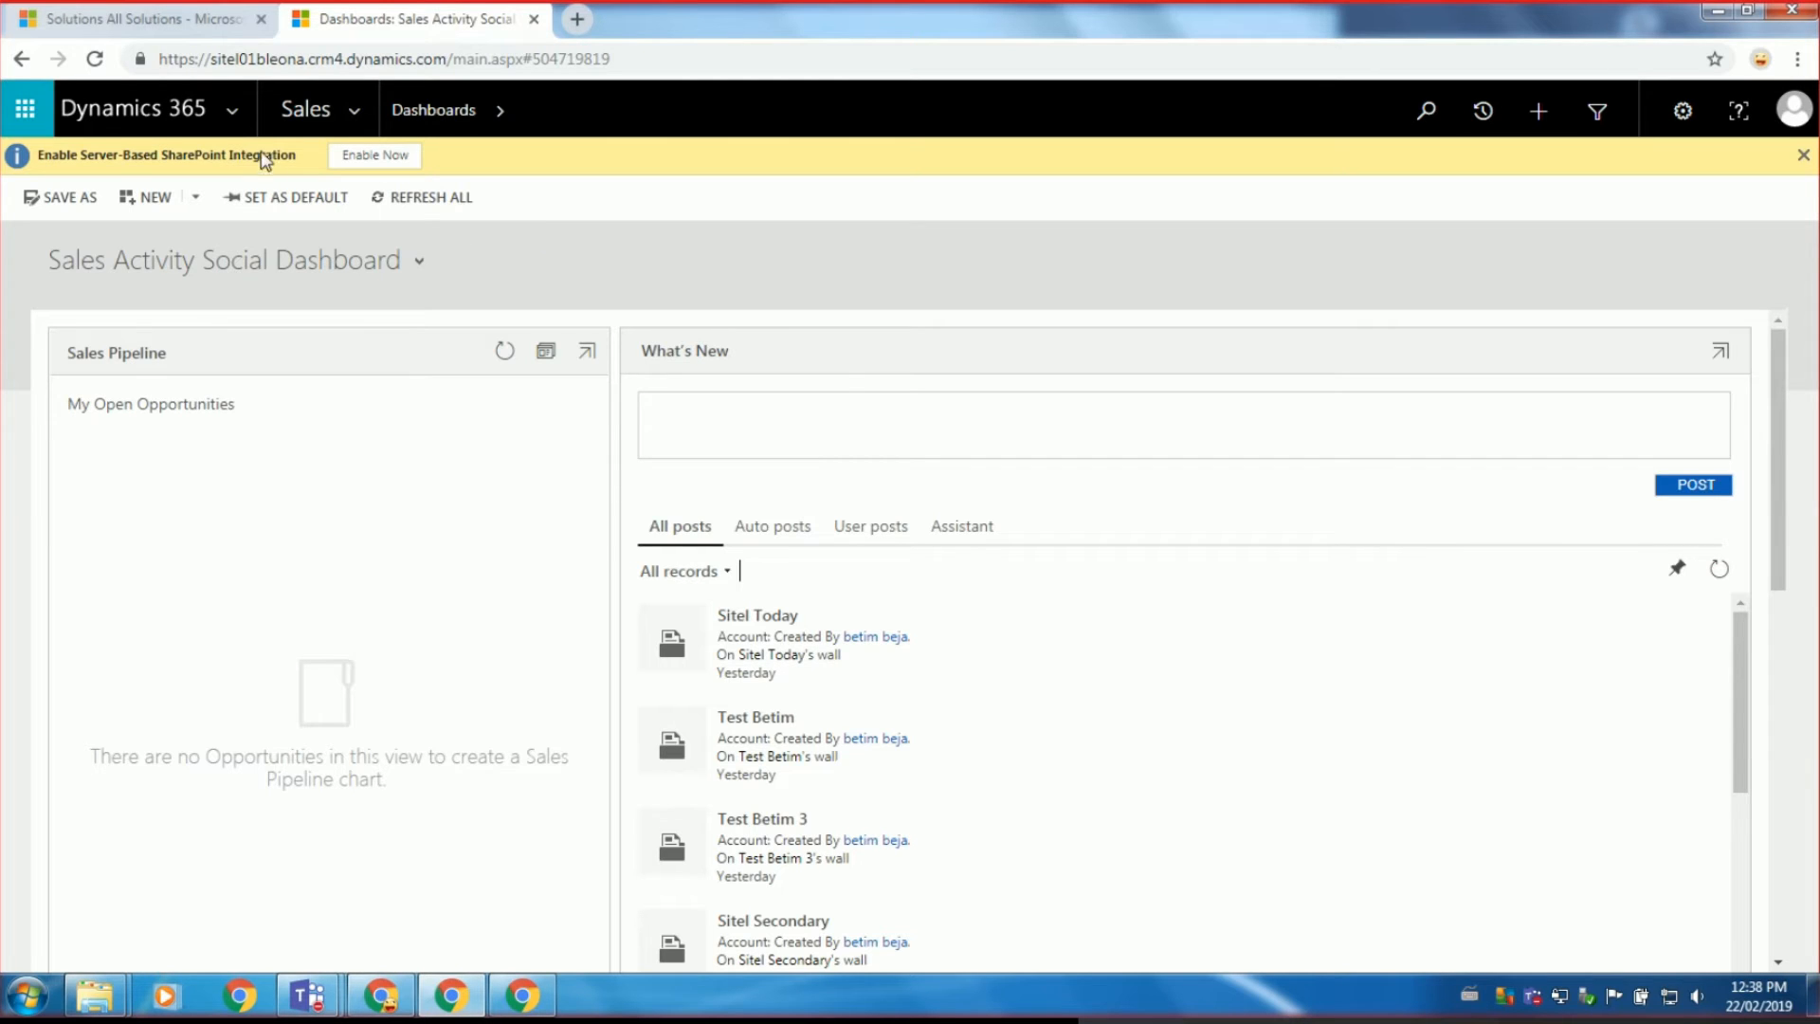
Open the Test managed order from the sales orders and inspect its Free Hugs order product for the Discount Percentage field.
left_click(318, 111)
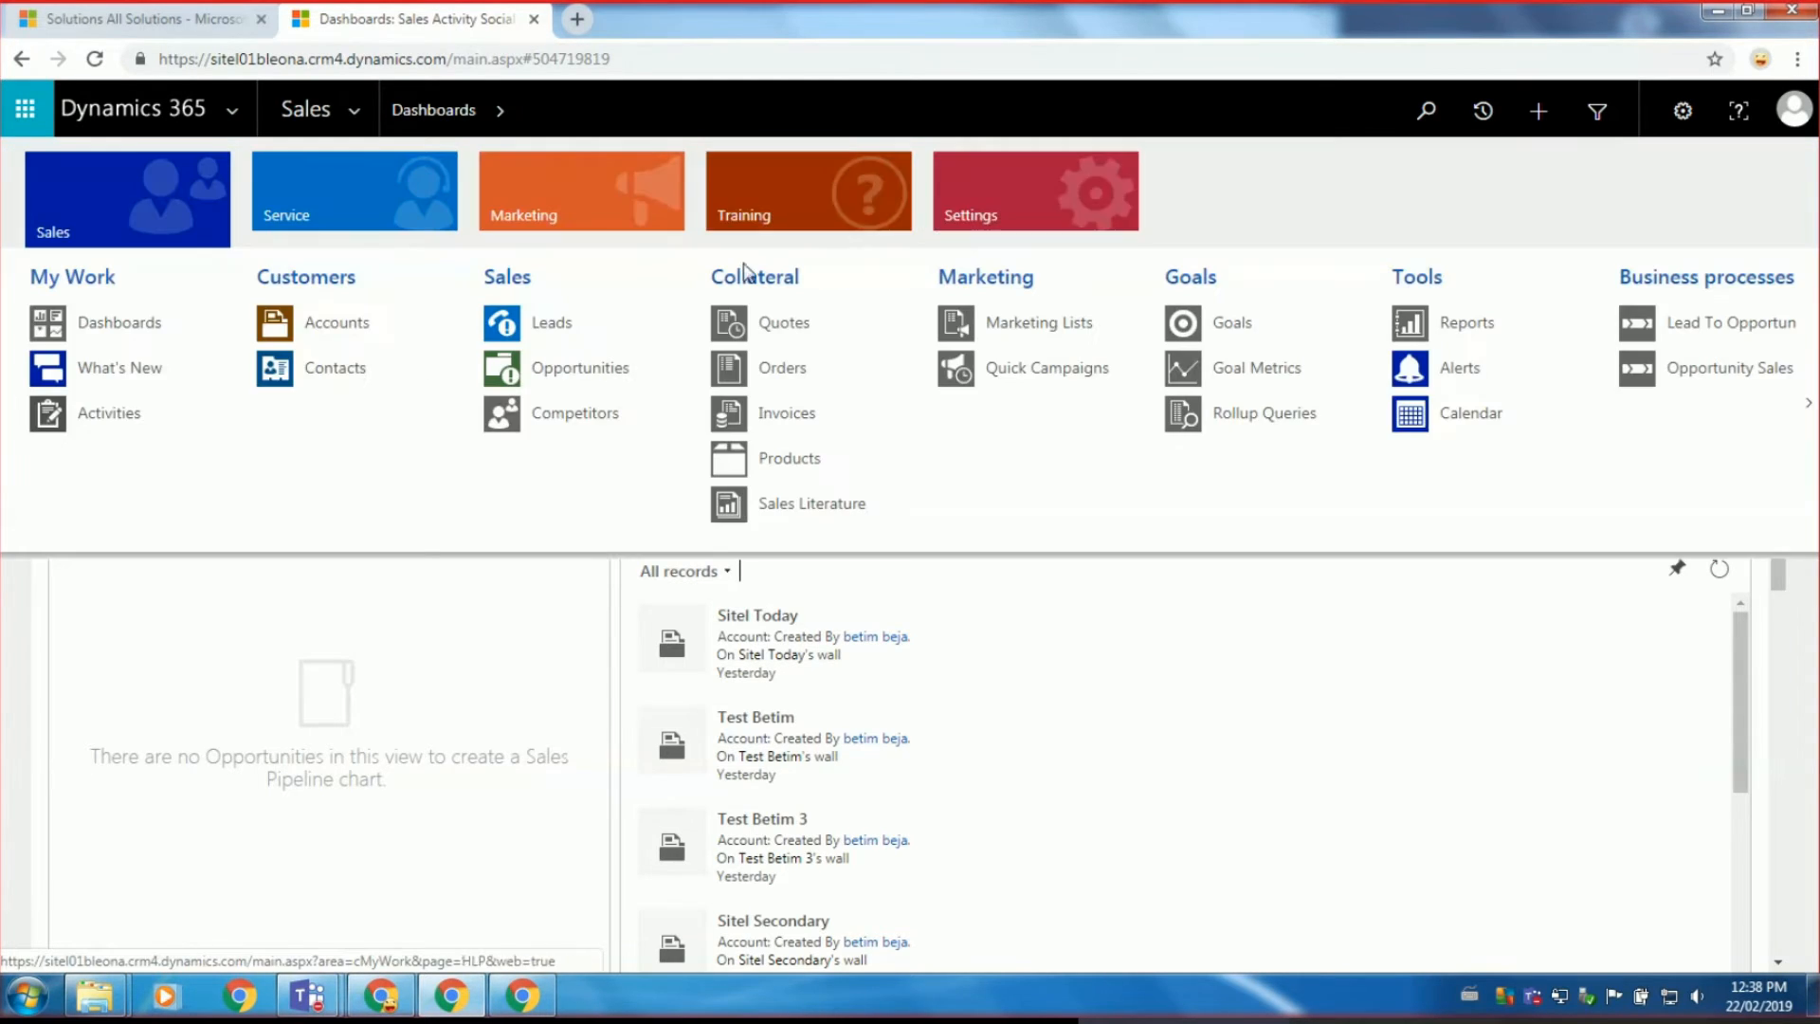
left_click(768, 372)
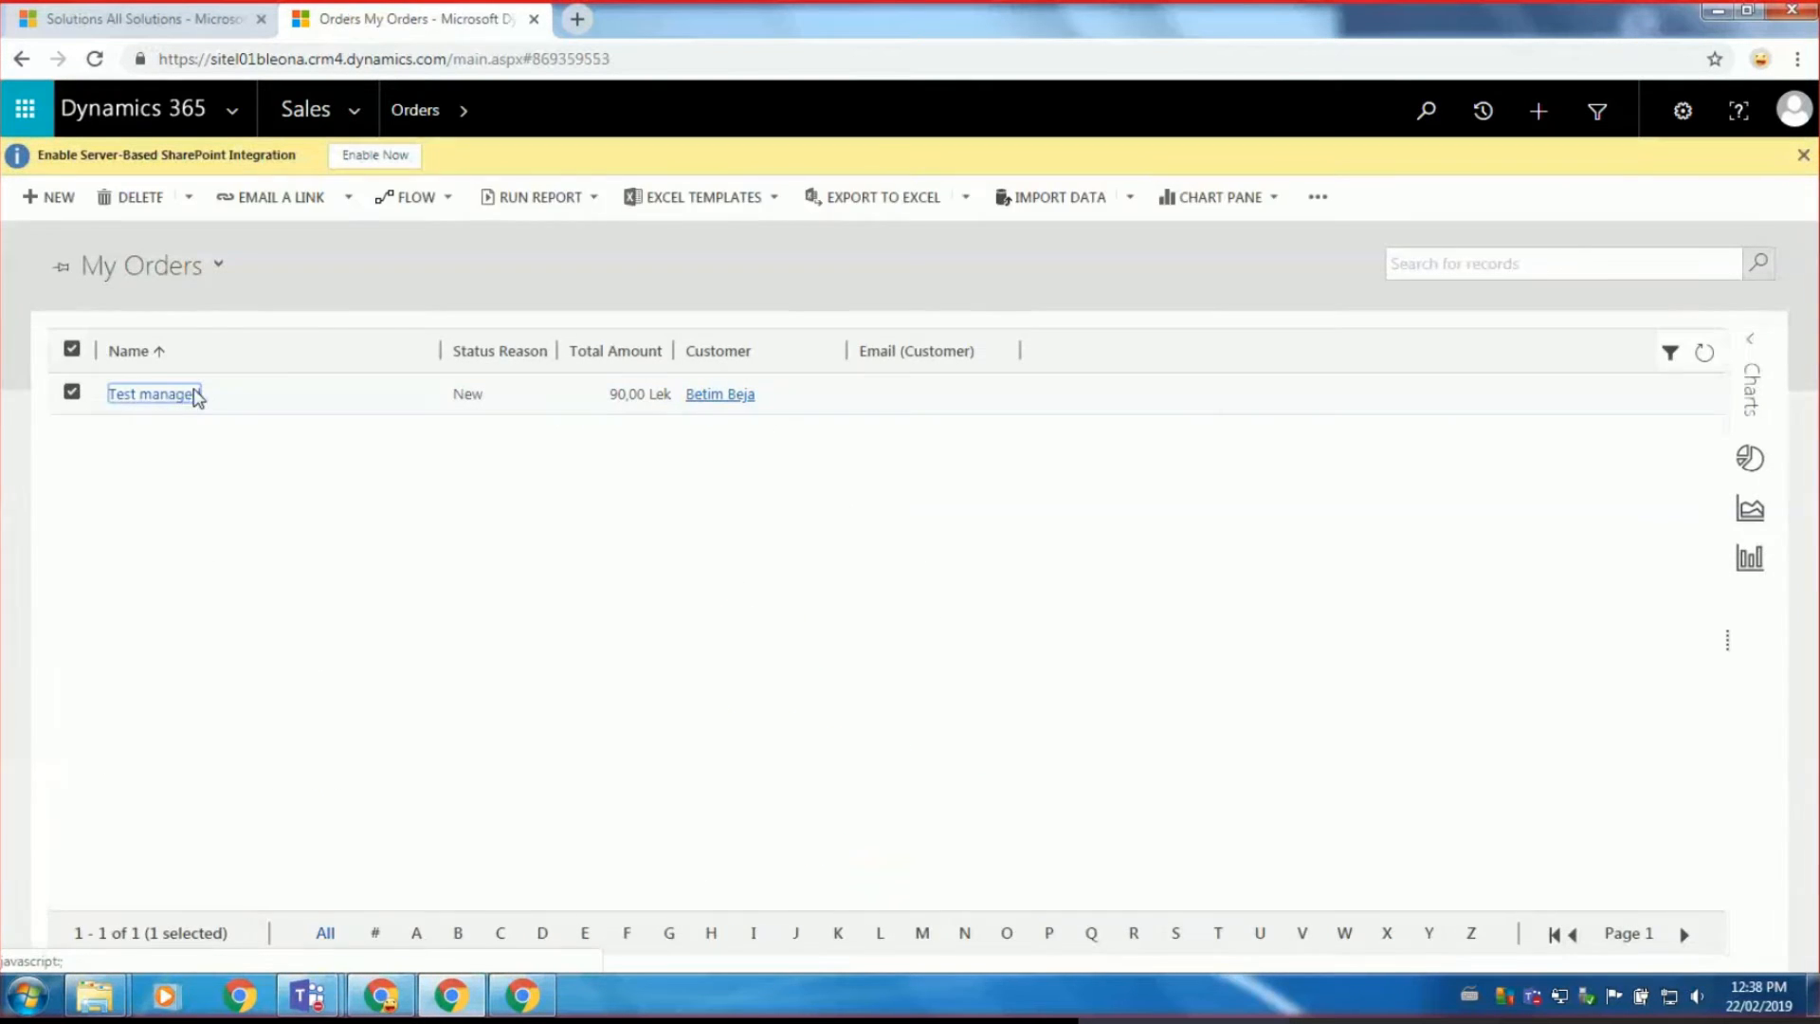
left_click(180, 400)
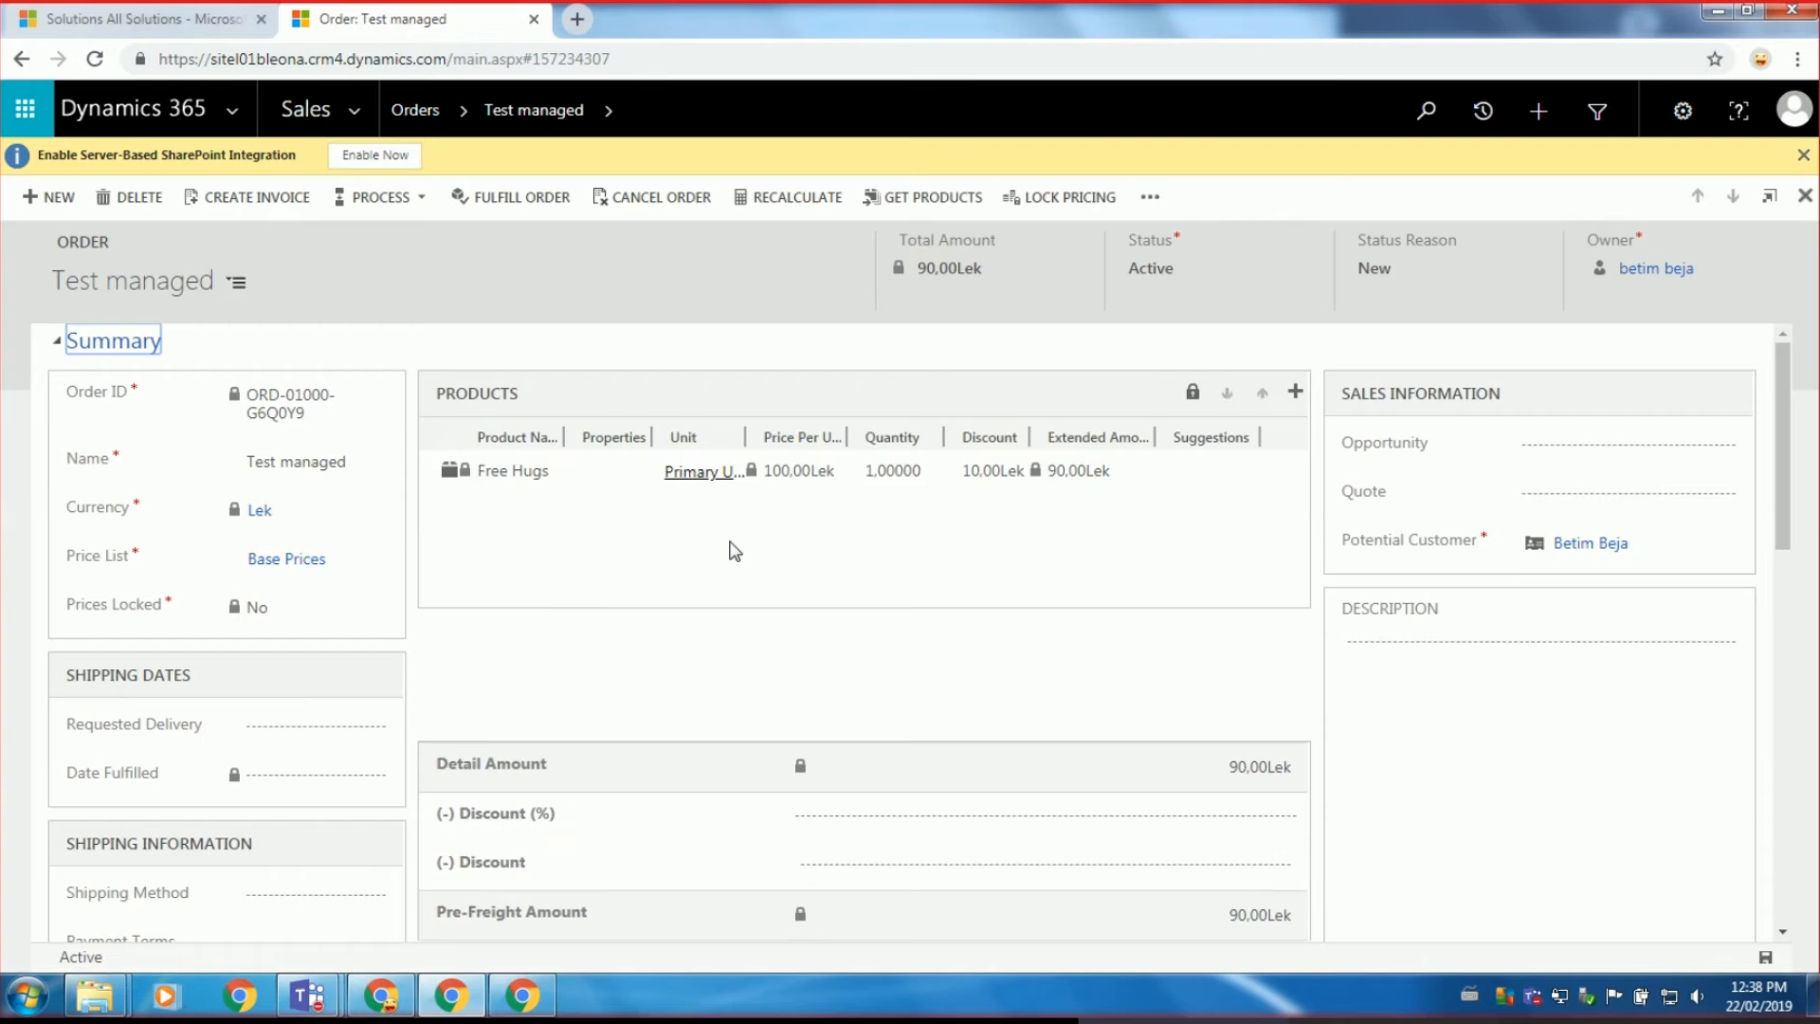
double_click(573, 476)
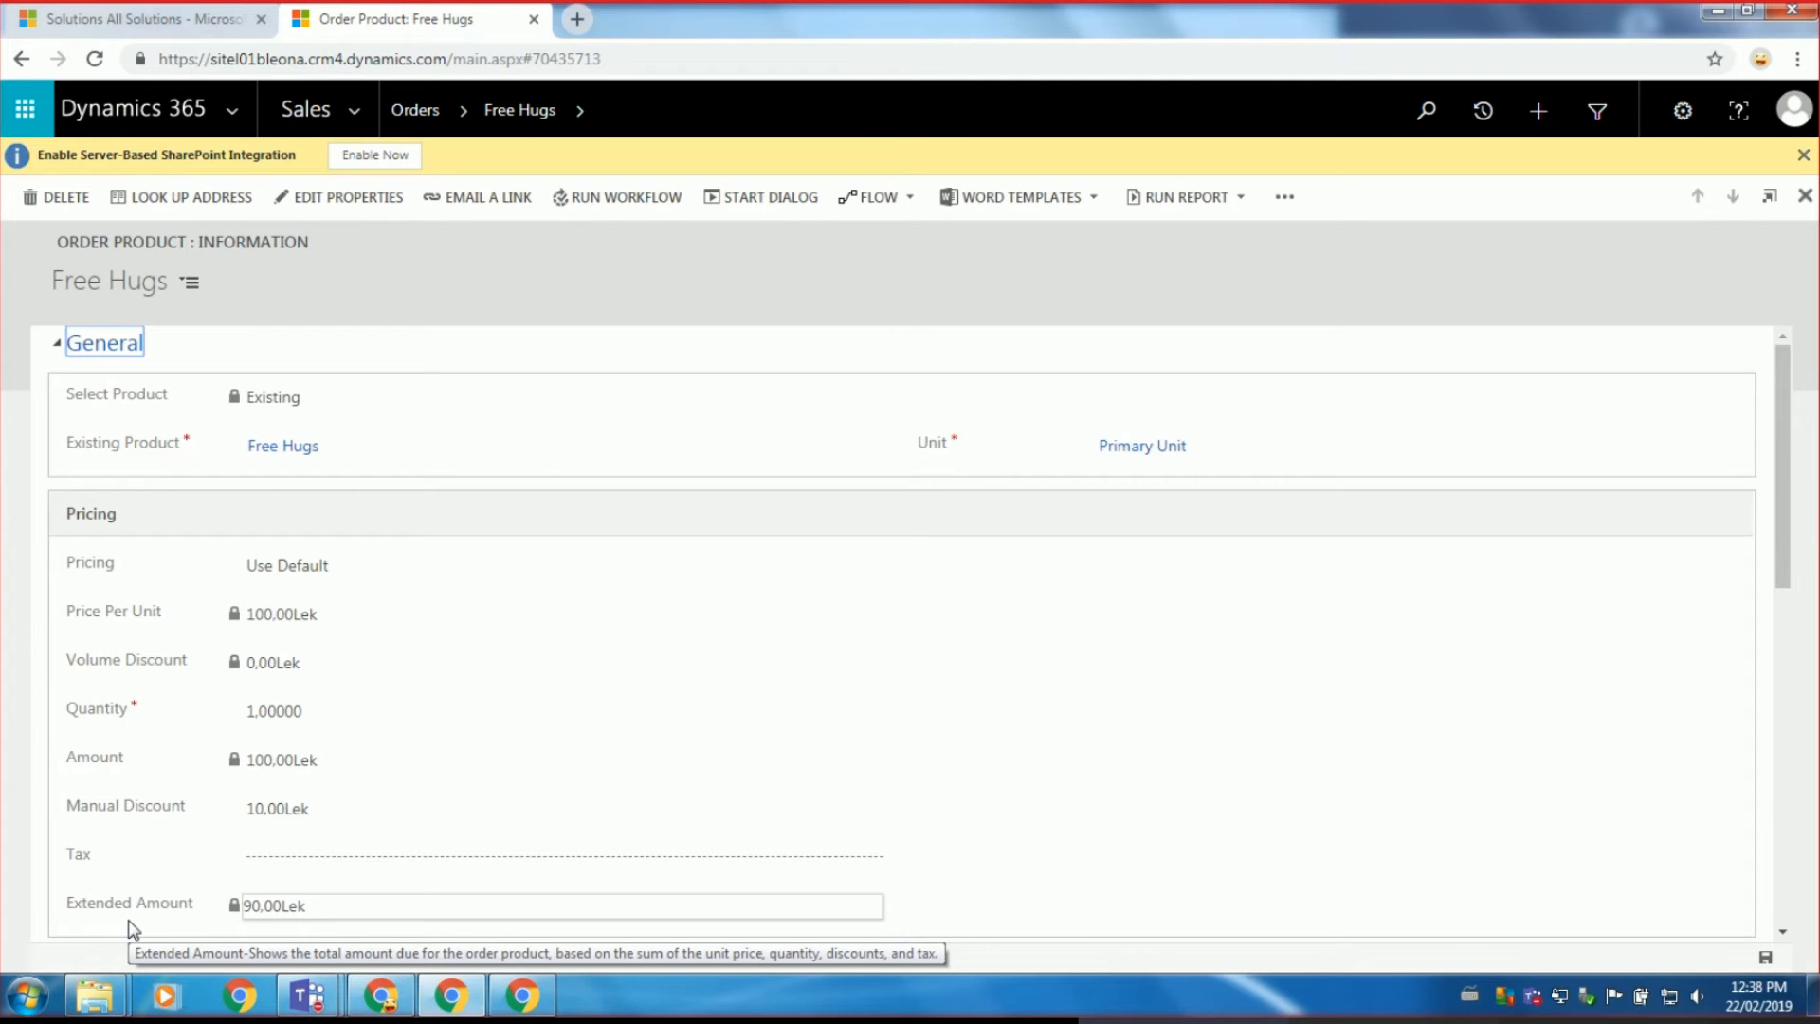
Import the DiscountPercentage_1_0_0_managed package from Downloads into the solutions of the environment holding the Free Hugs order.
left_click(133, 19)
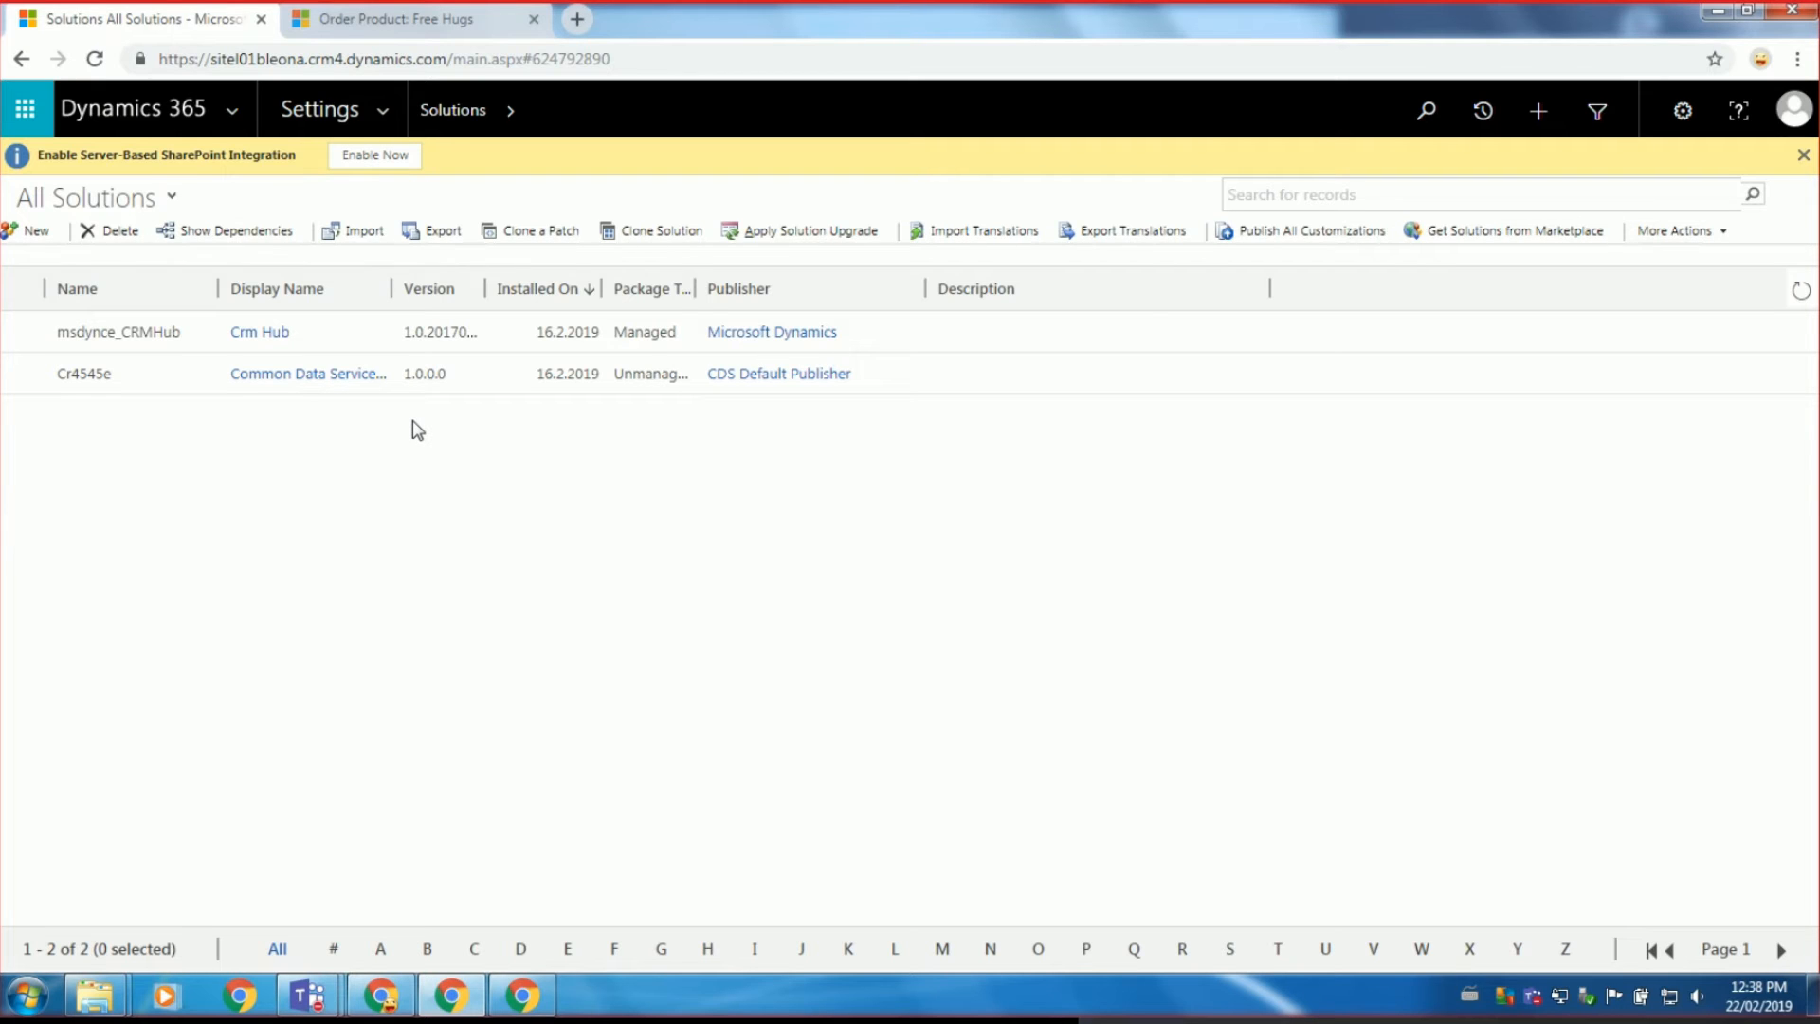
left_click(357, 233)
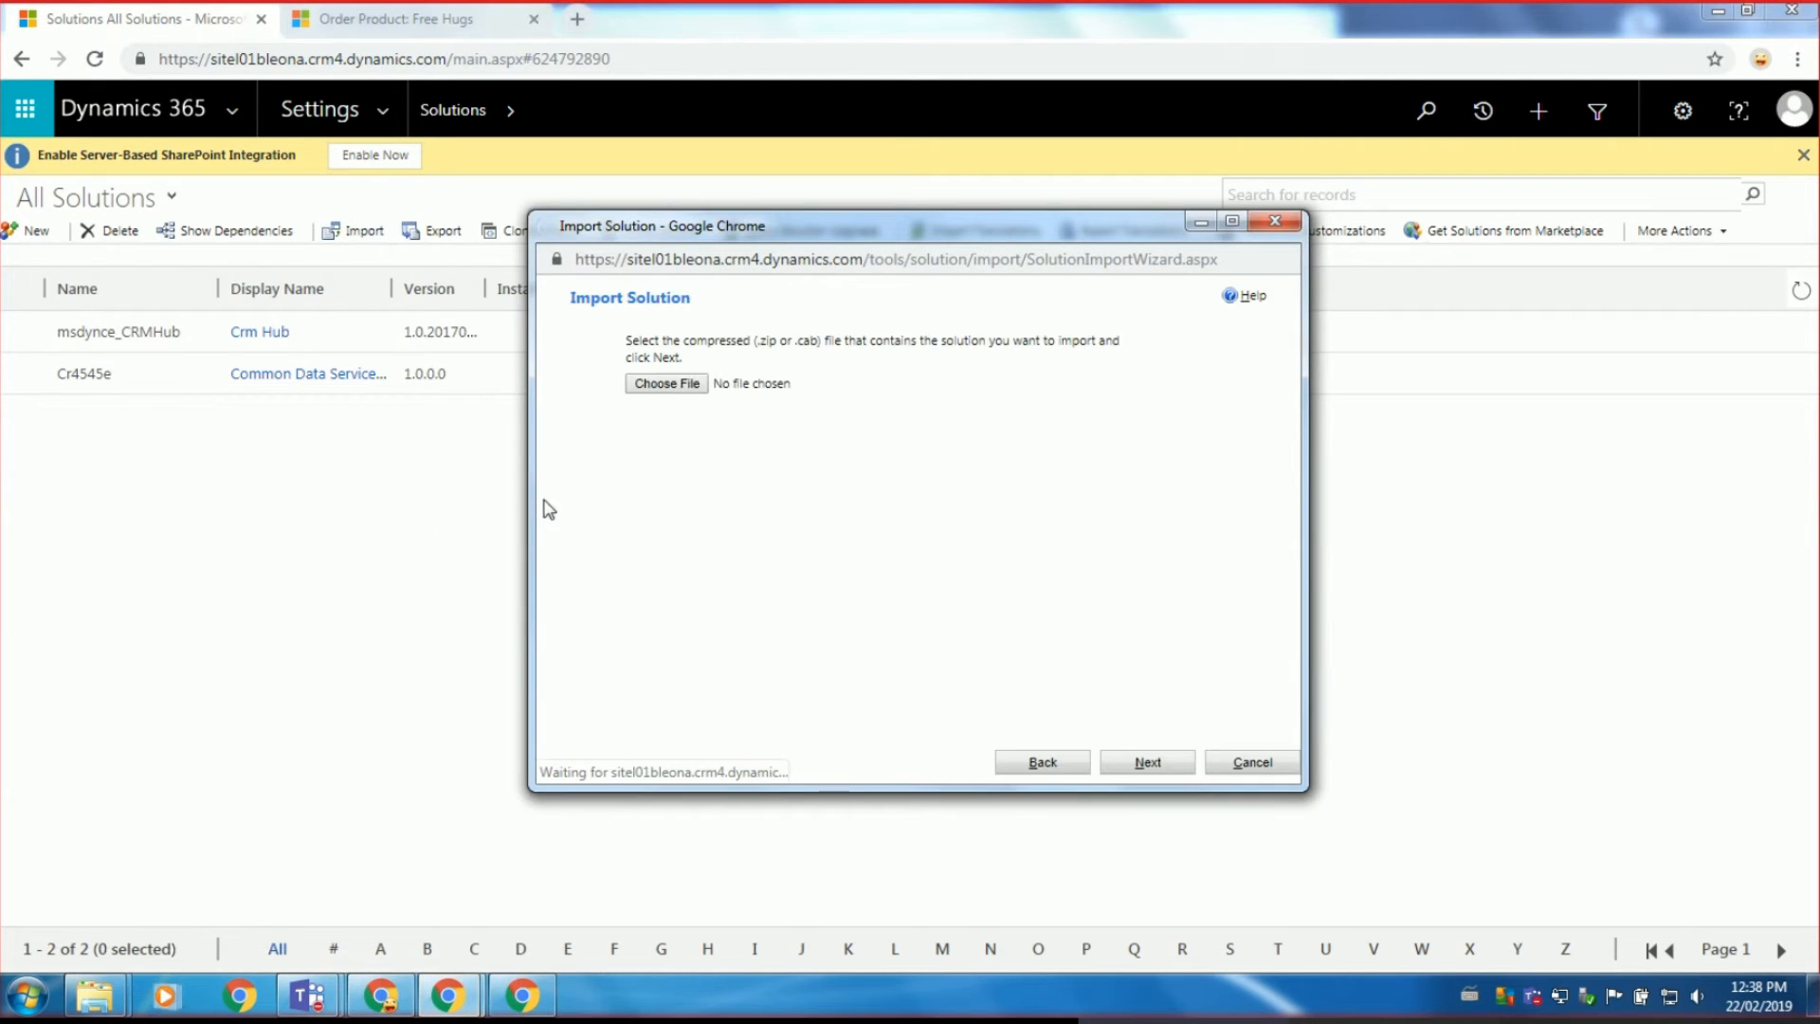
left_click(678, 390)
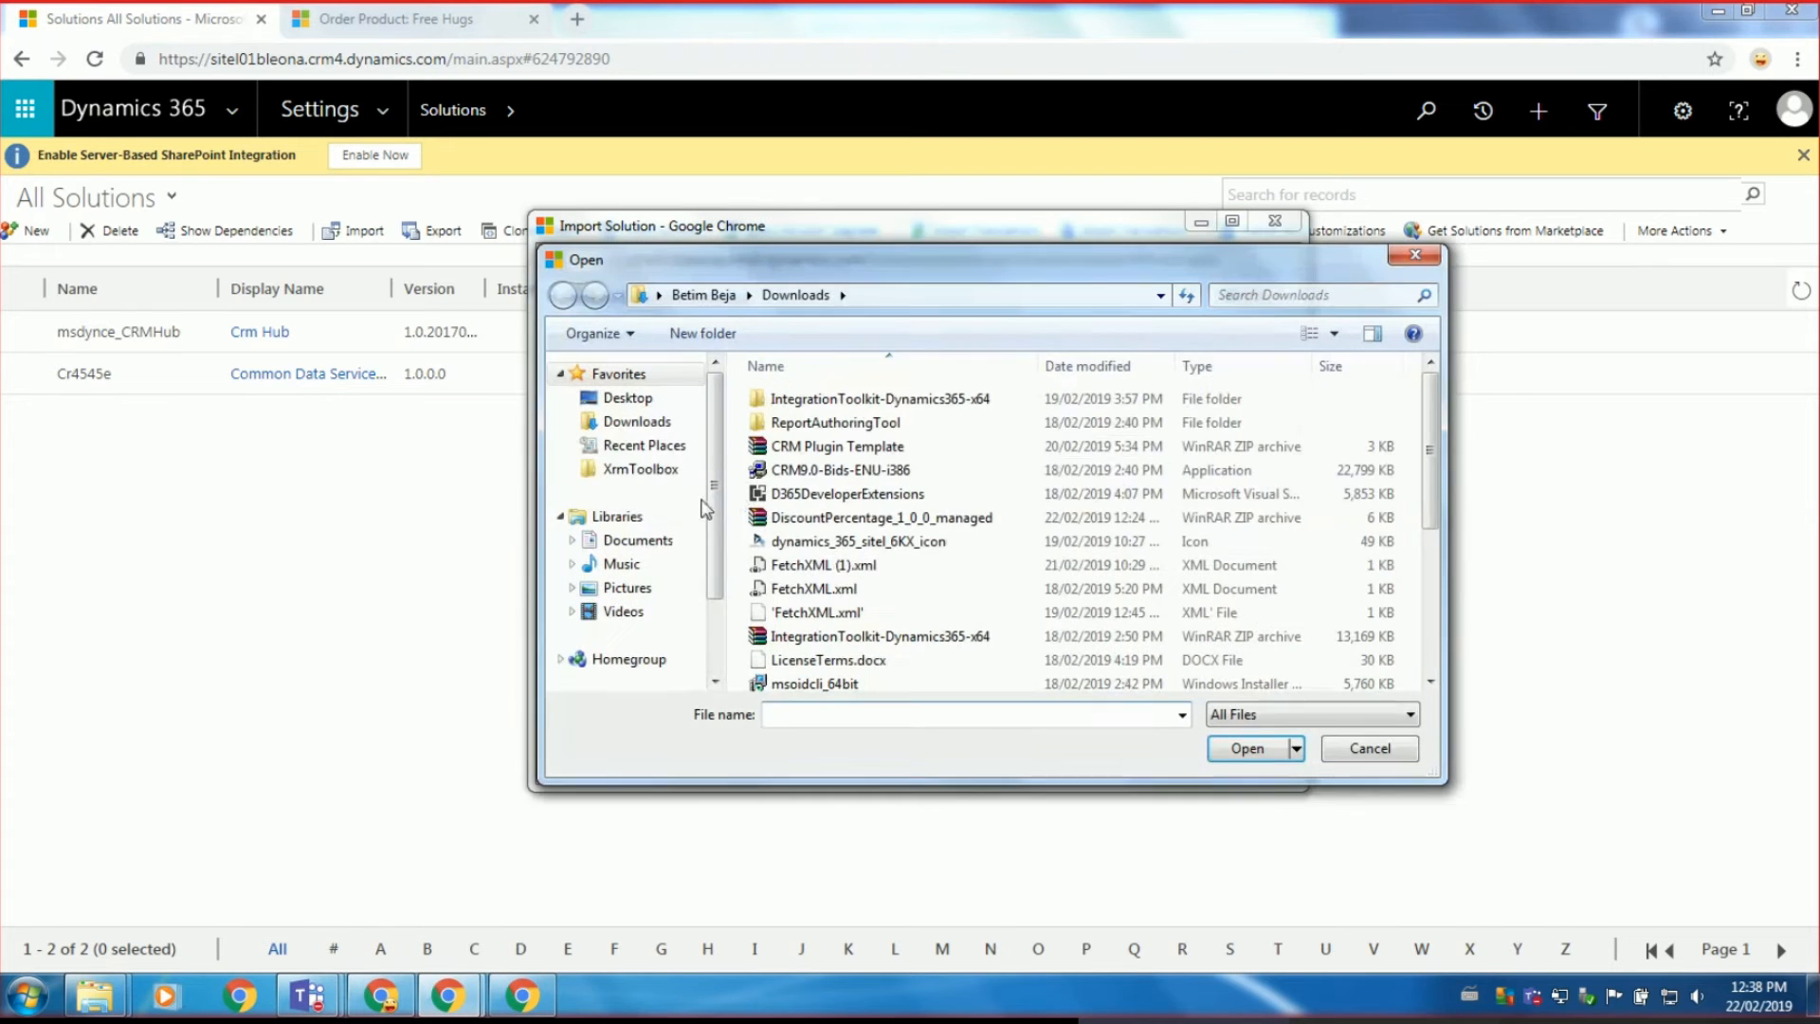
left_click(889, 517)
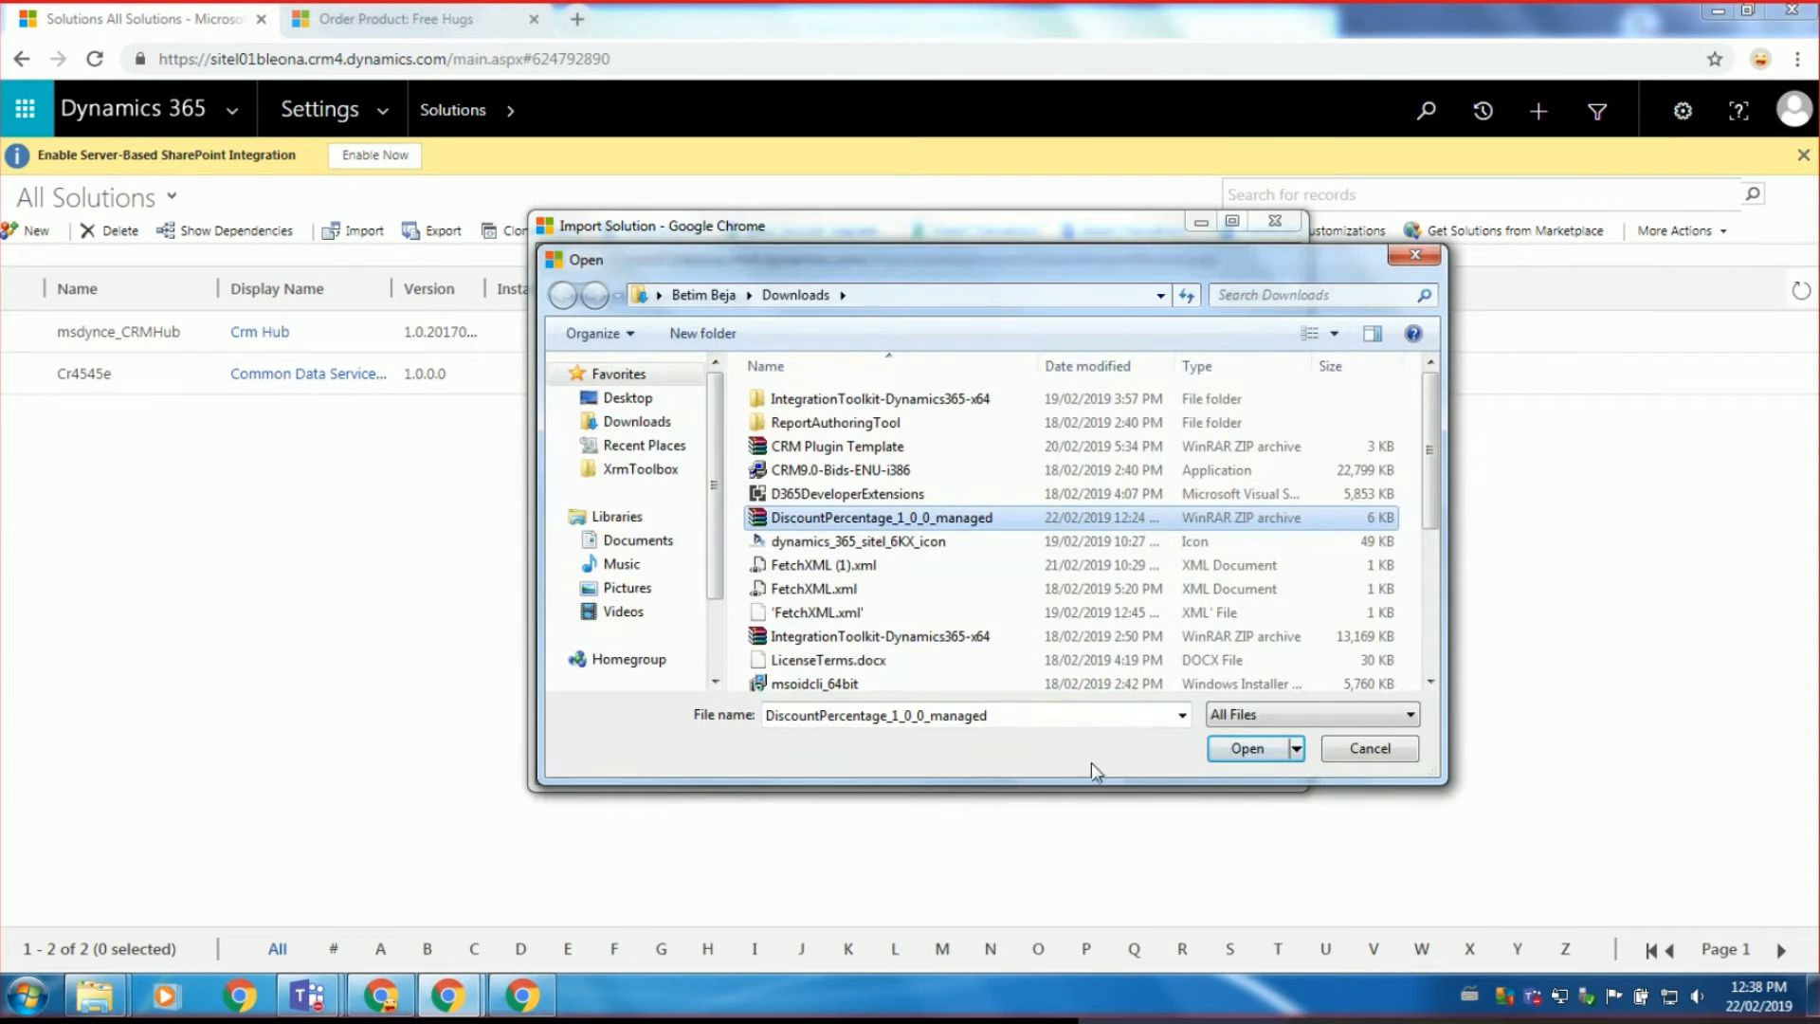
left_click(1260, 747)
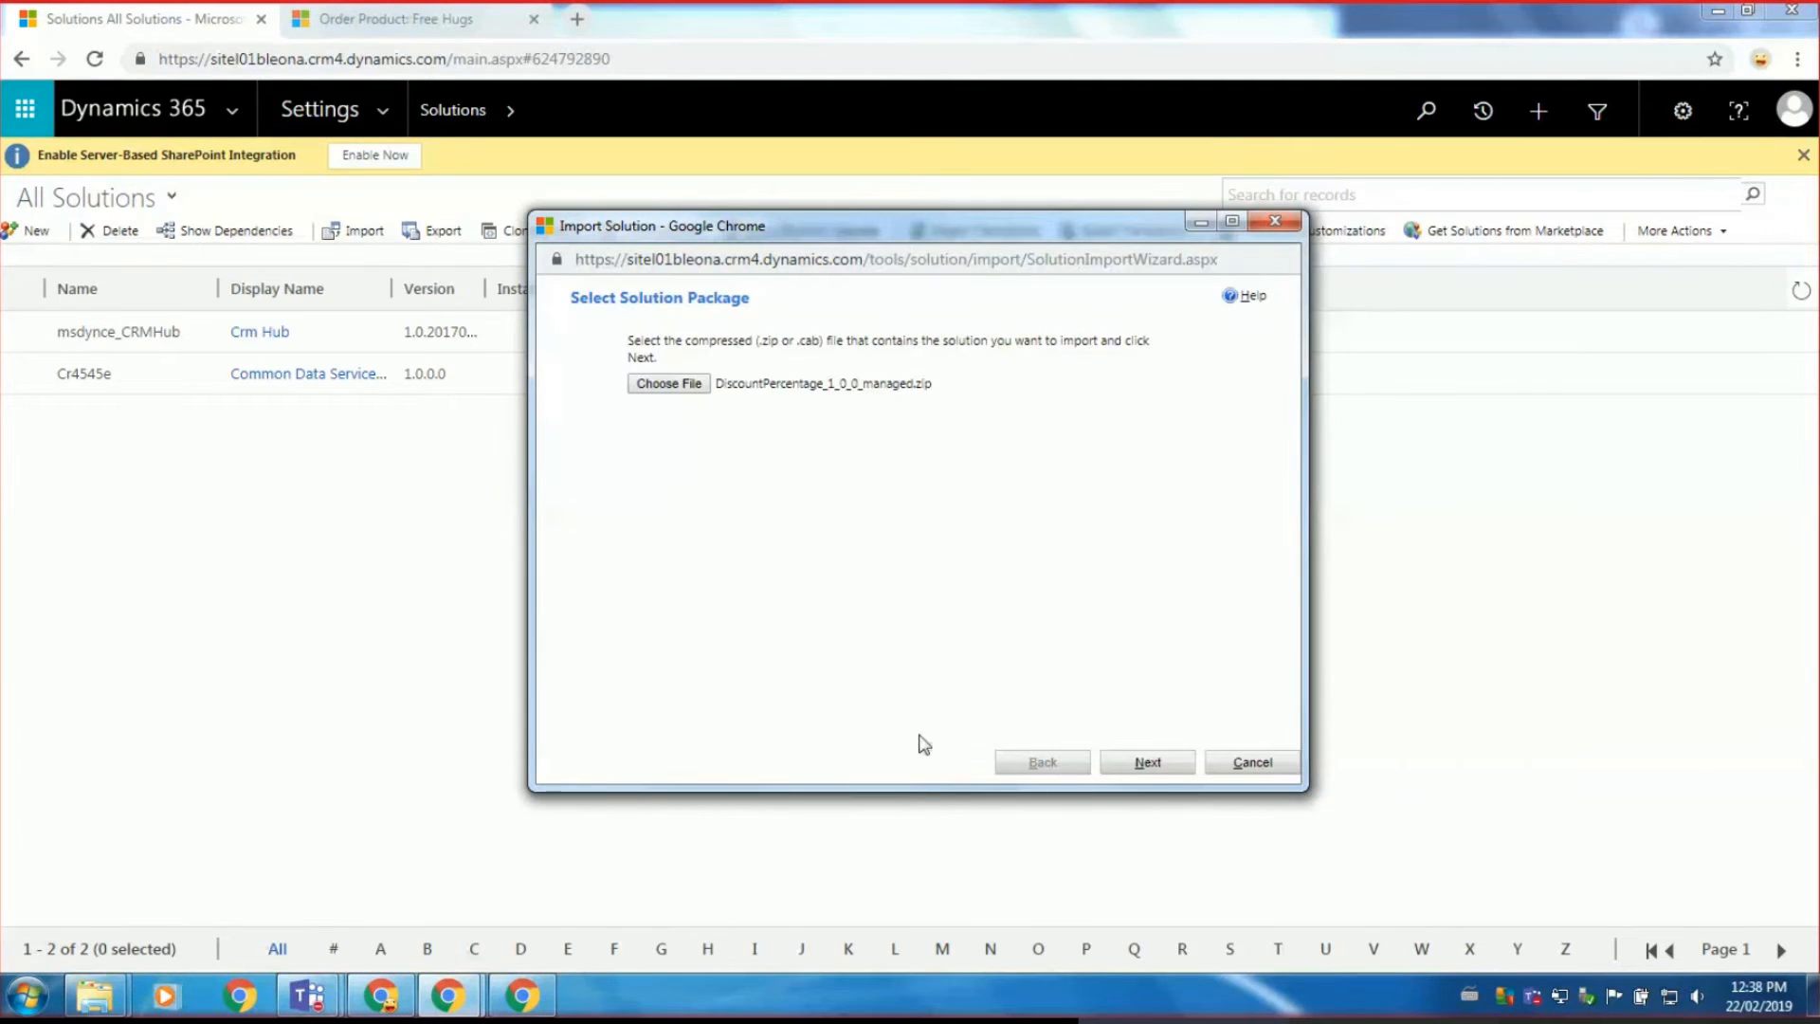
left_click(1147, 762)
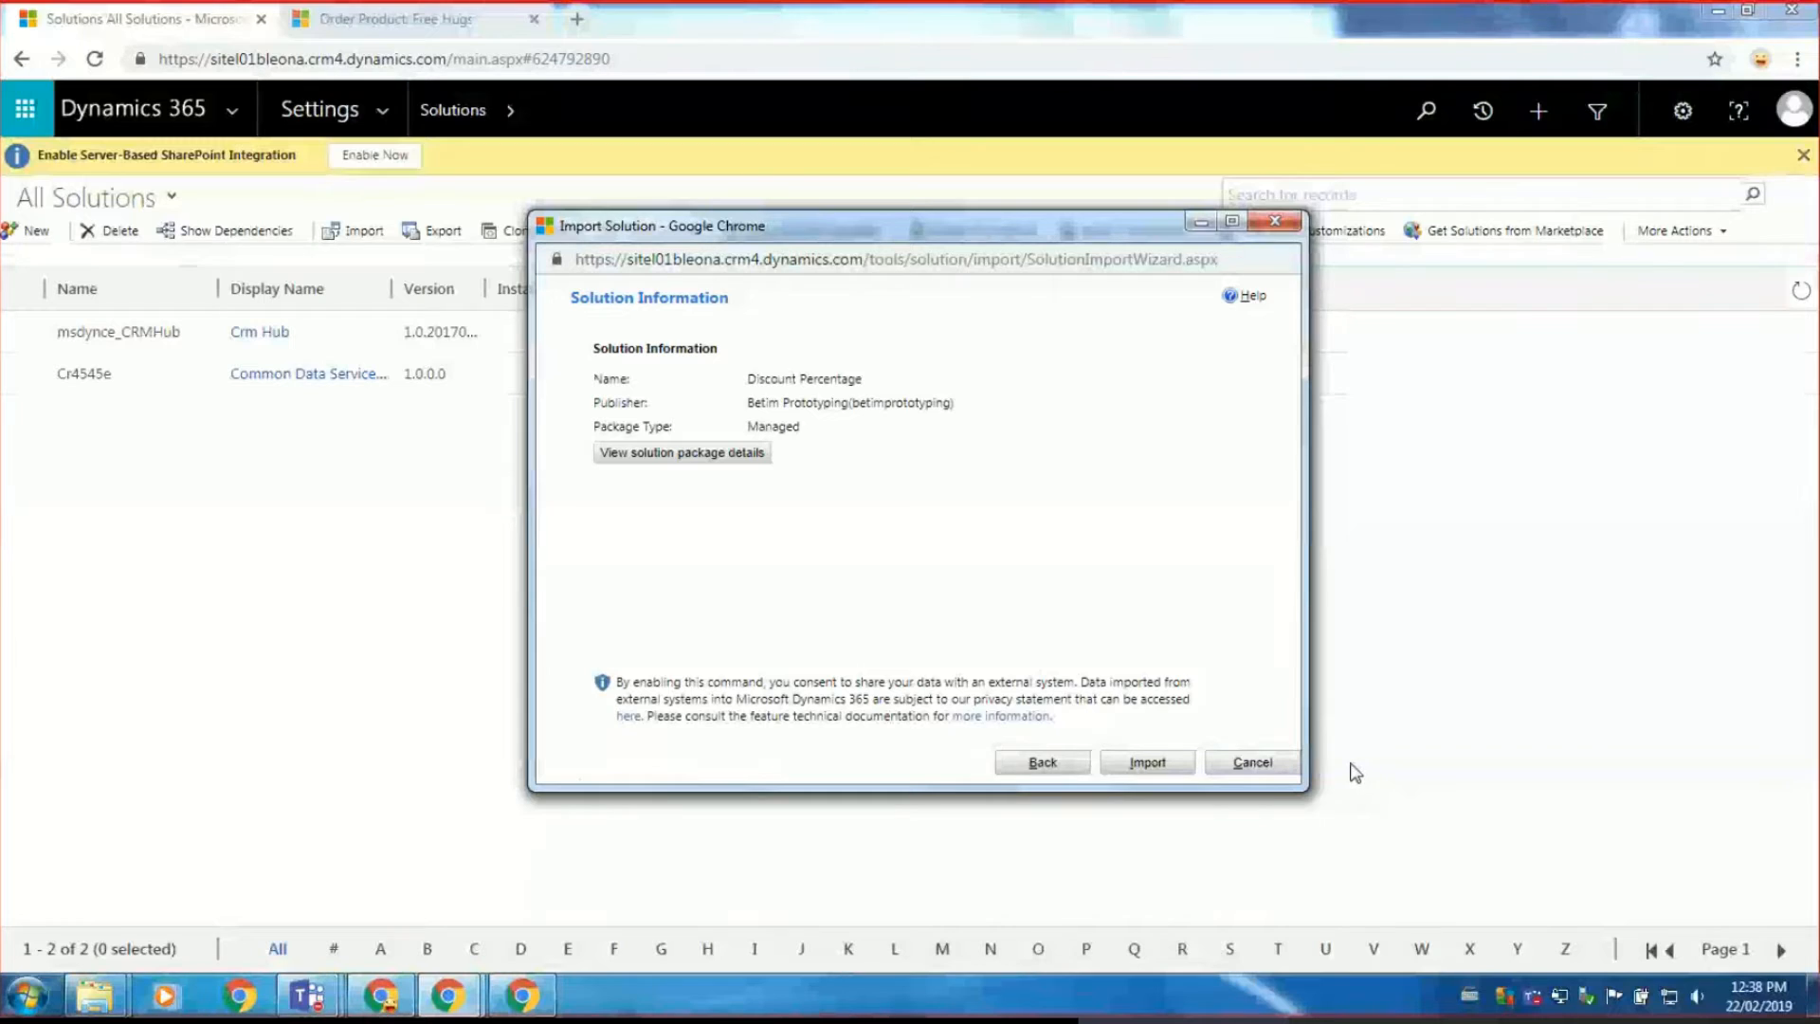
left_click(1164, 761)
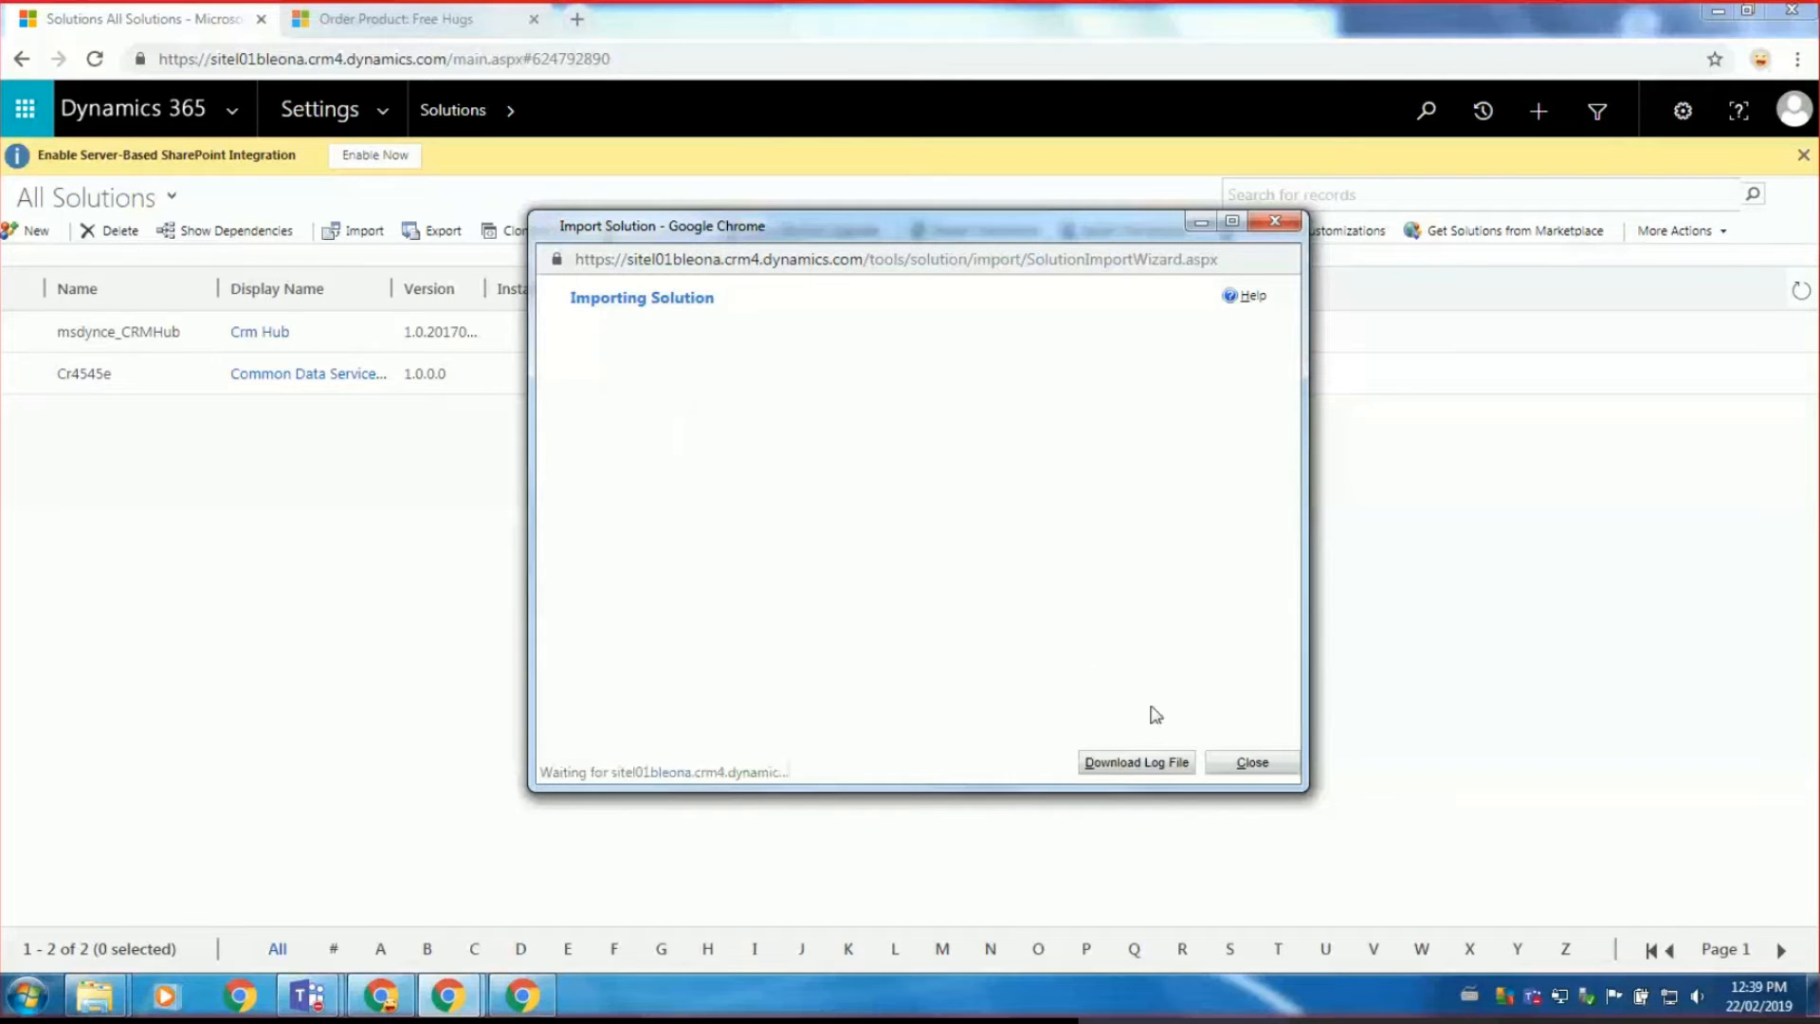
left_click(1249, 763)
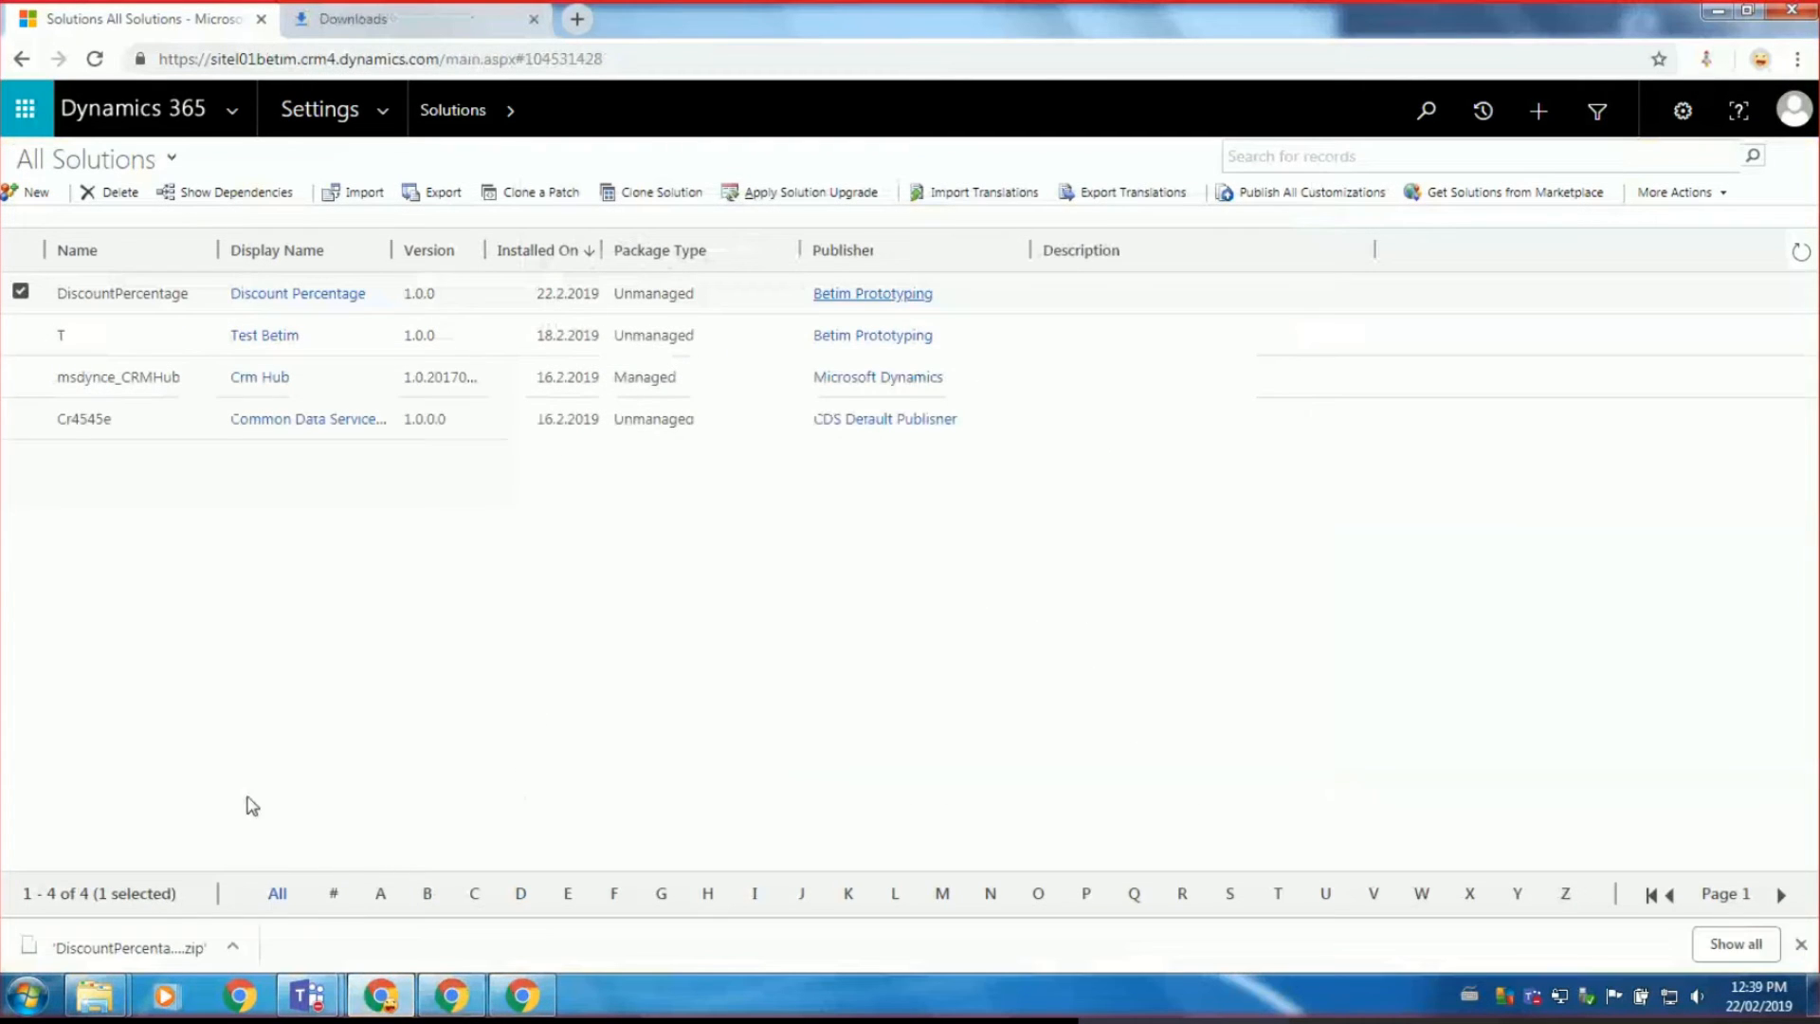
Close the Downloads tab and reload the Free Hugs order product to check for its Discount Percentage field, then close it.
left_click(382, 19)
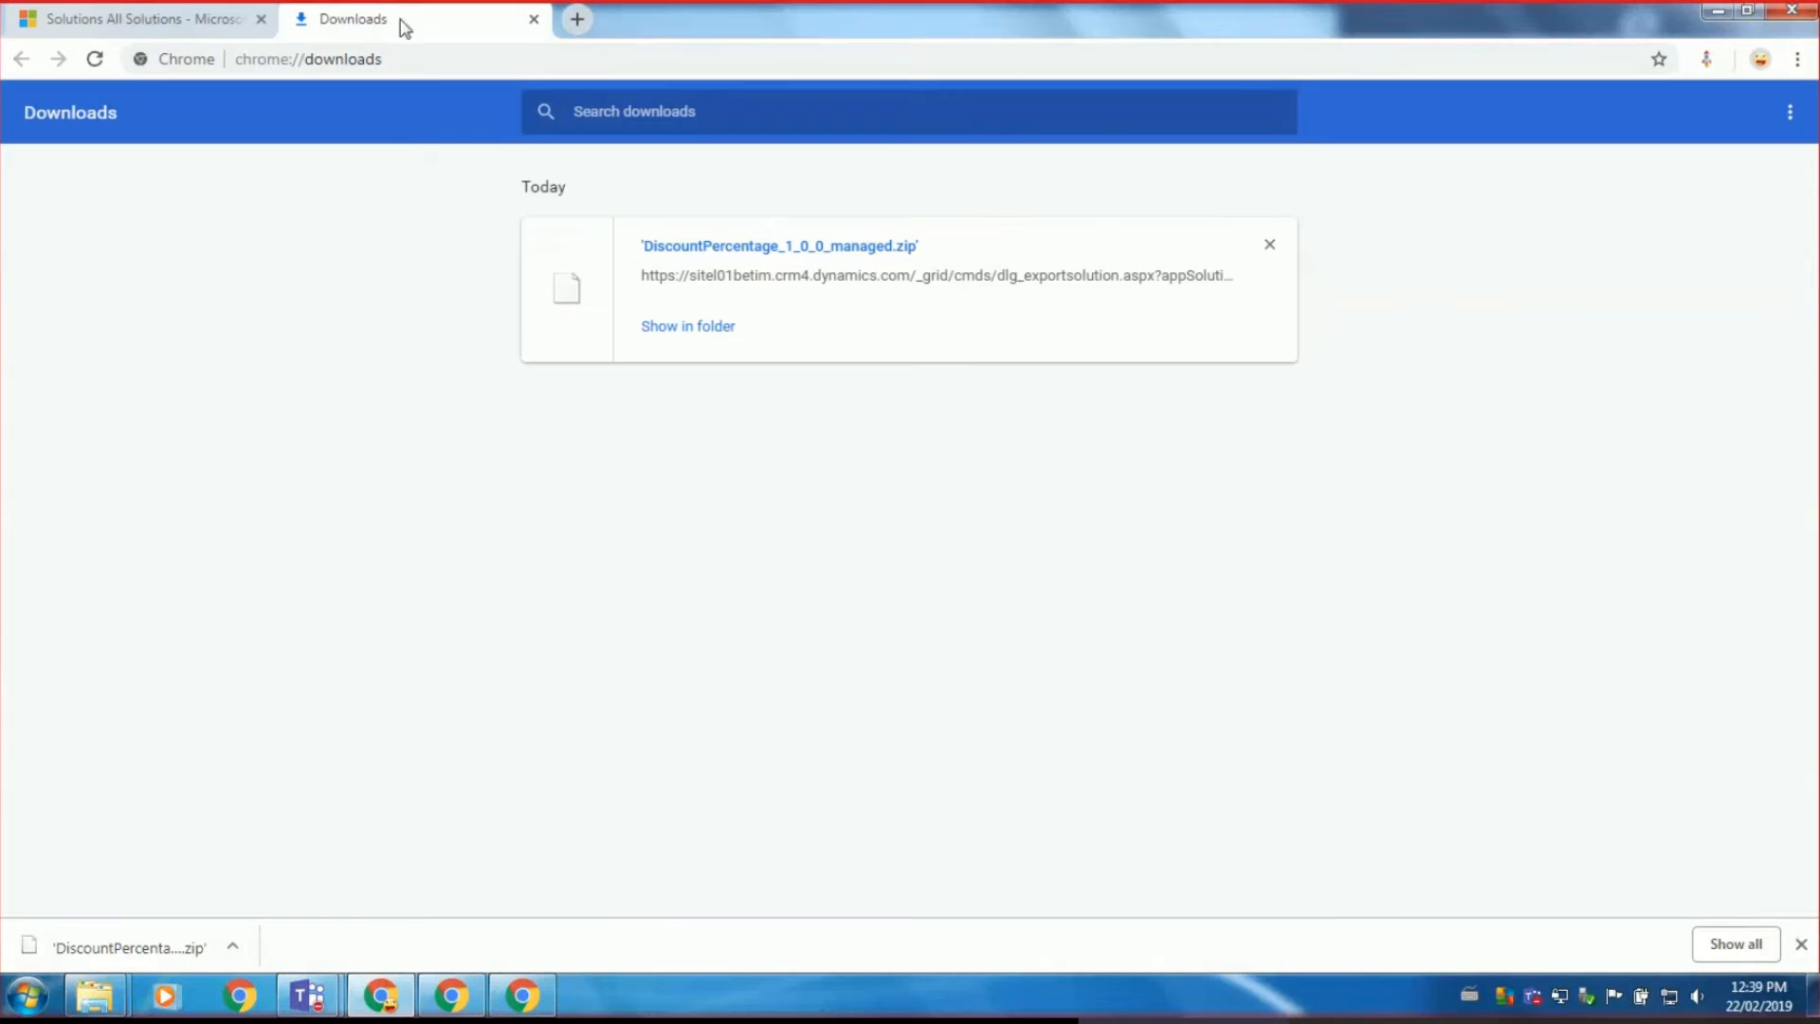
key("ctrl+w")
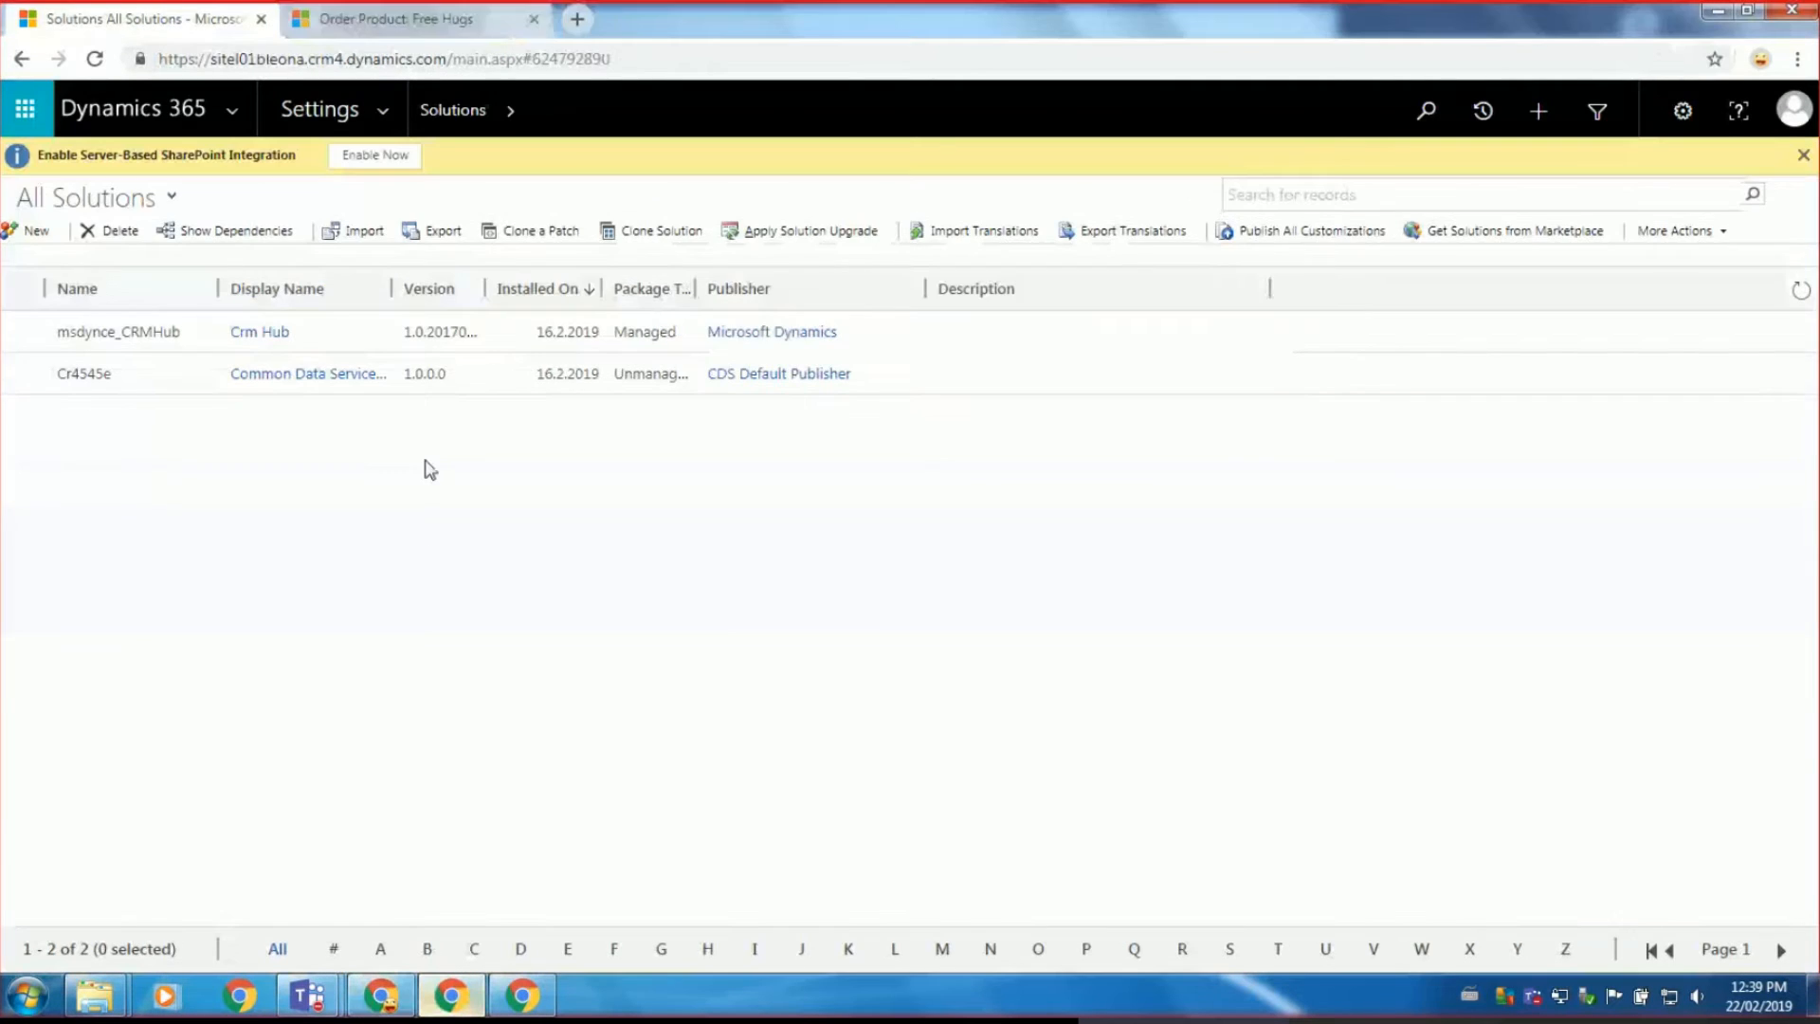
left_click(408, 19)
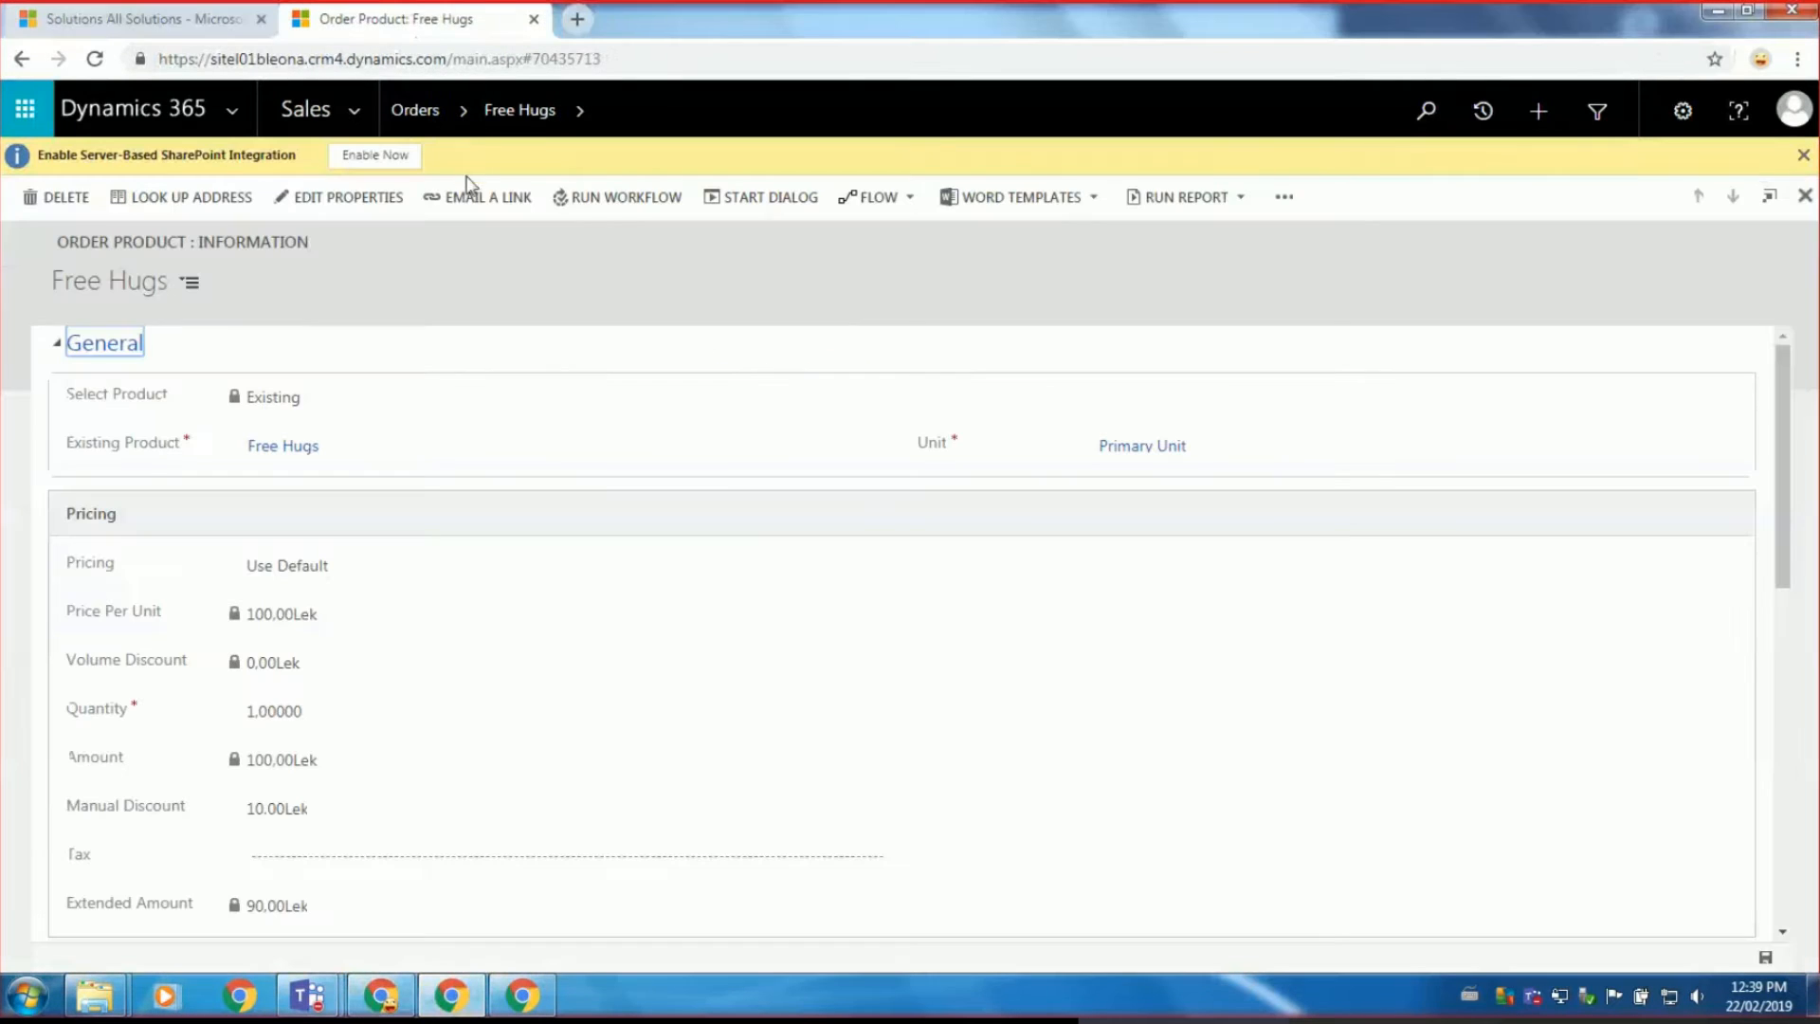
left_click(94, 60)
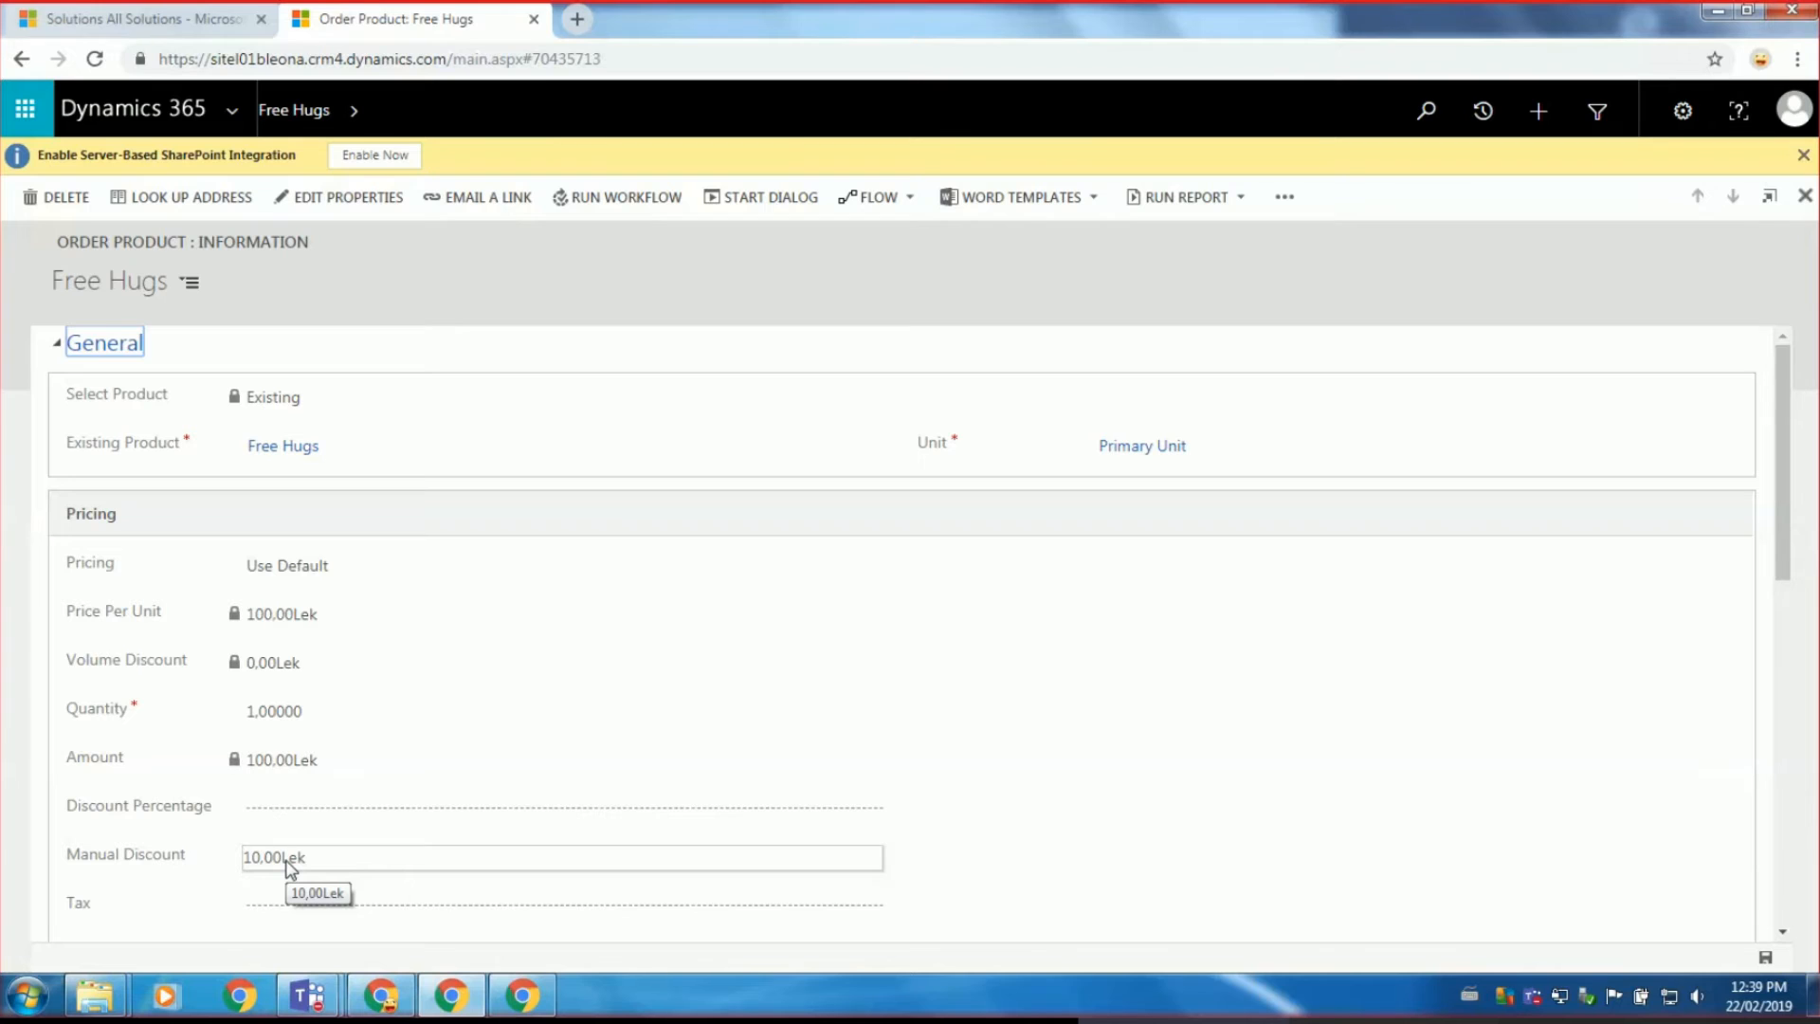
left_click(408, 808)
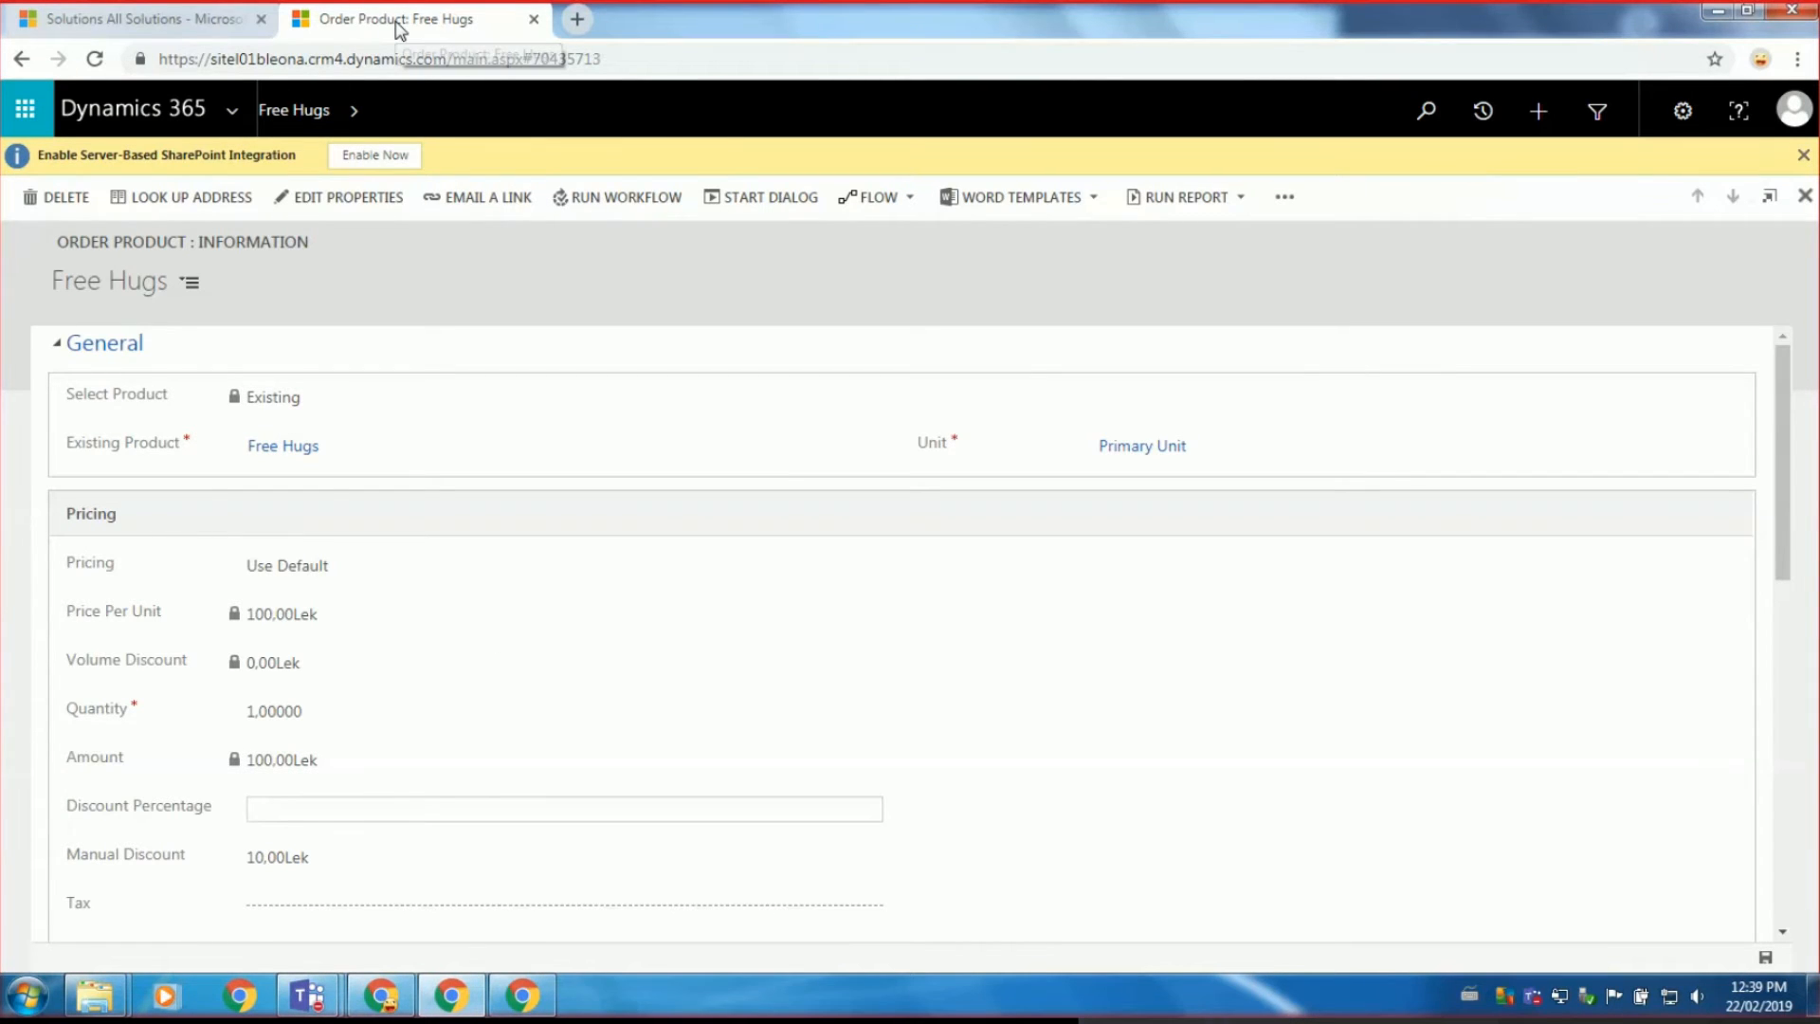
key("ctrl+w")
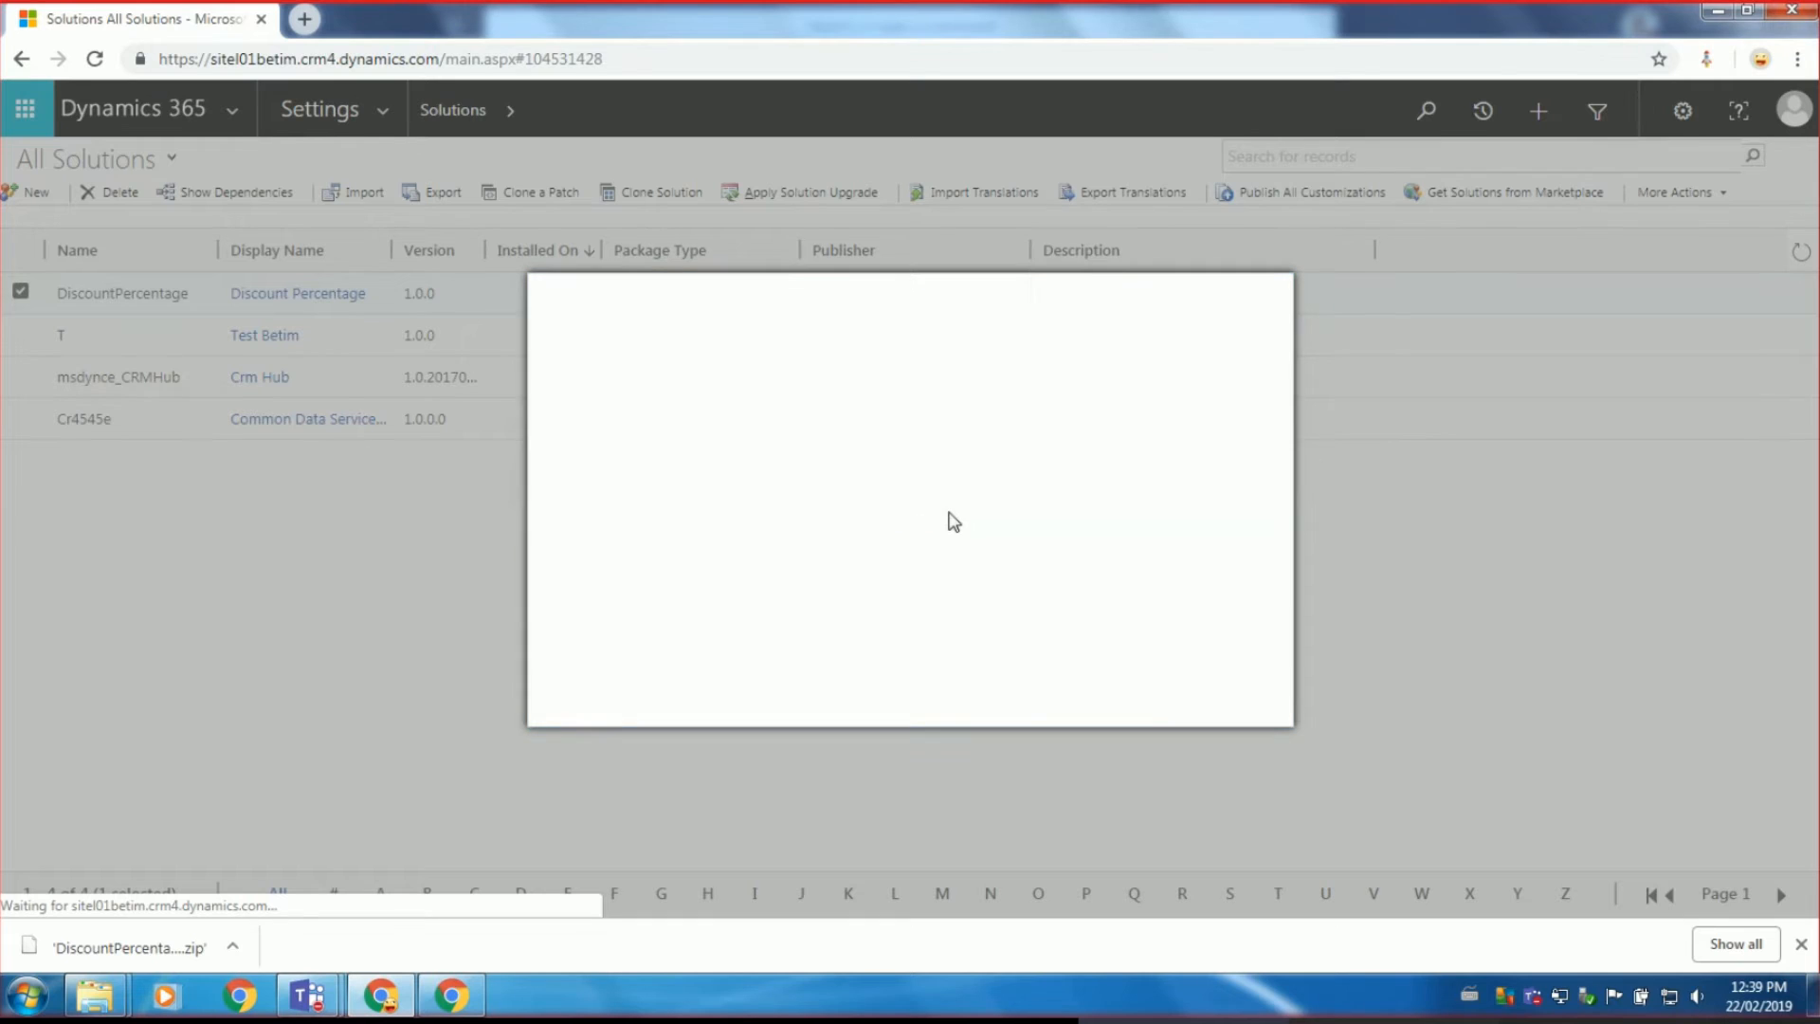
Export the Discount Percentage solution from the source environment as an unmanaged package.
left_click(1105, 705)
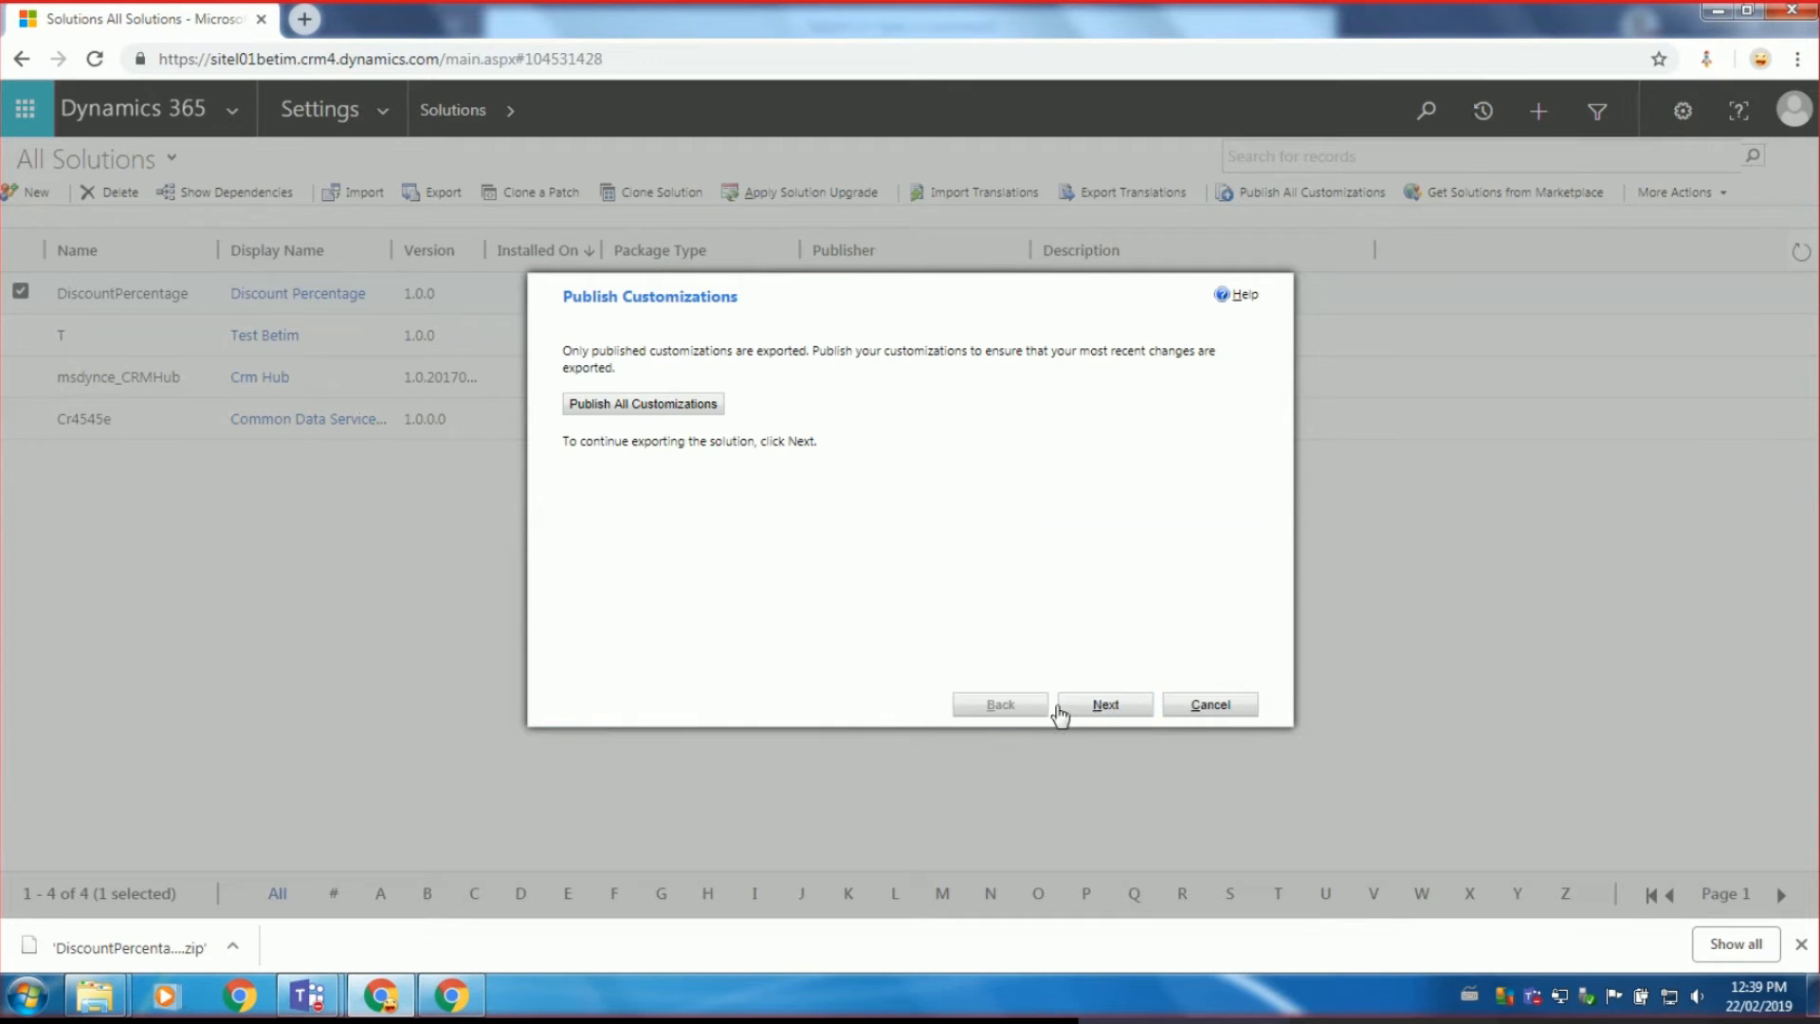
left_click(1106, 705)
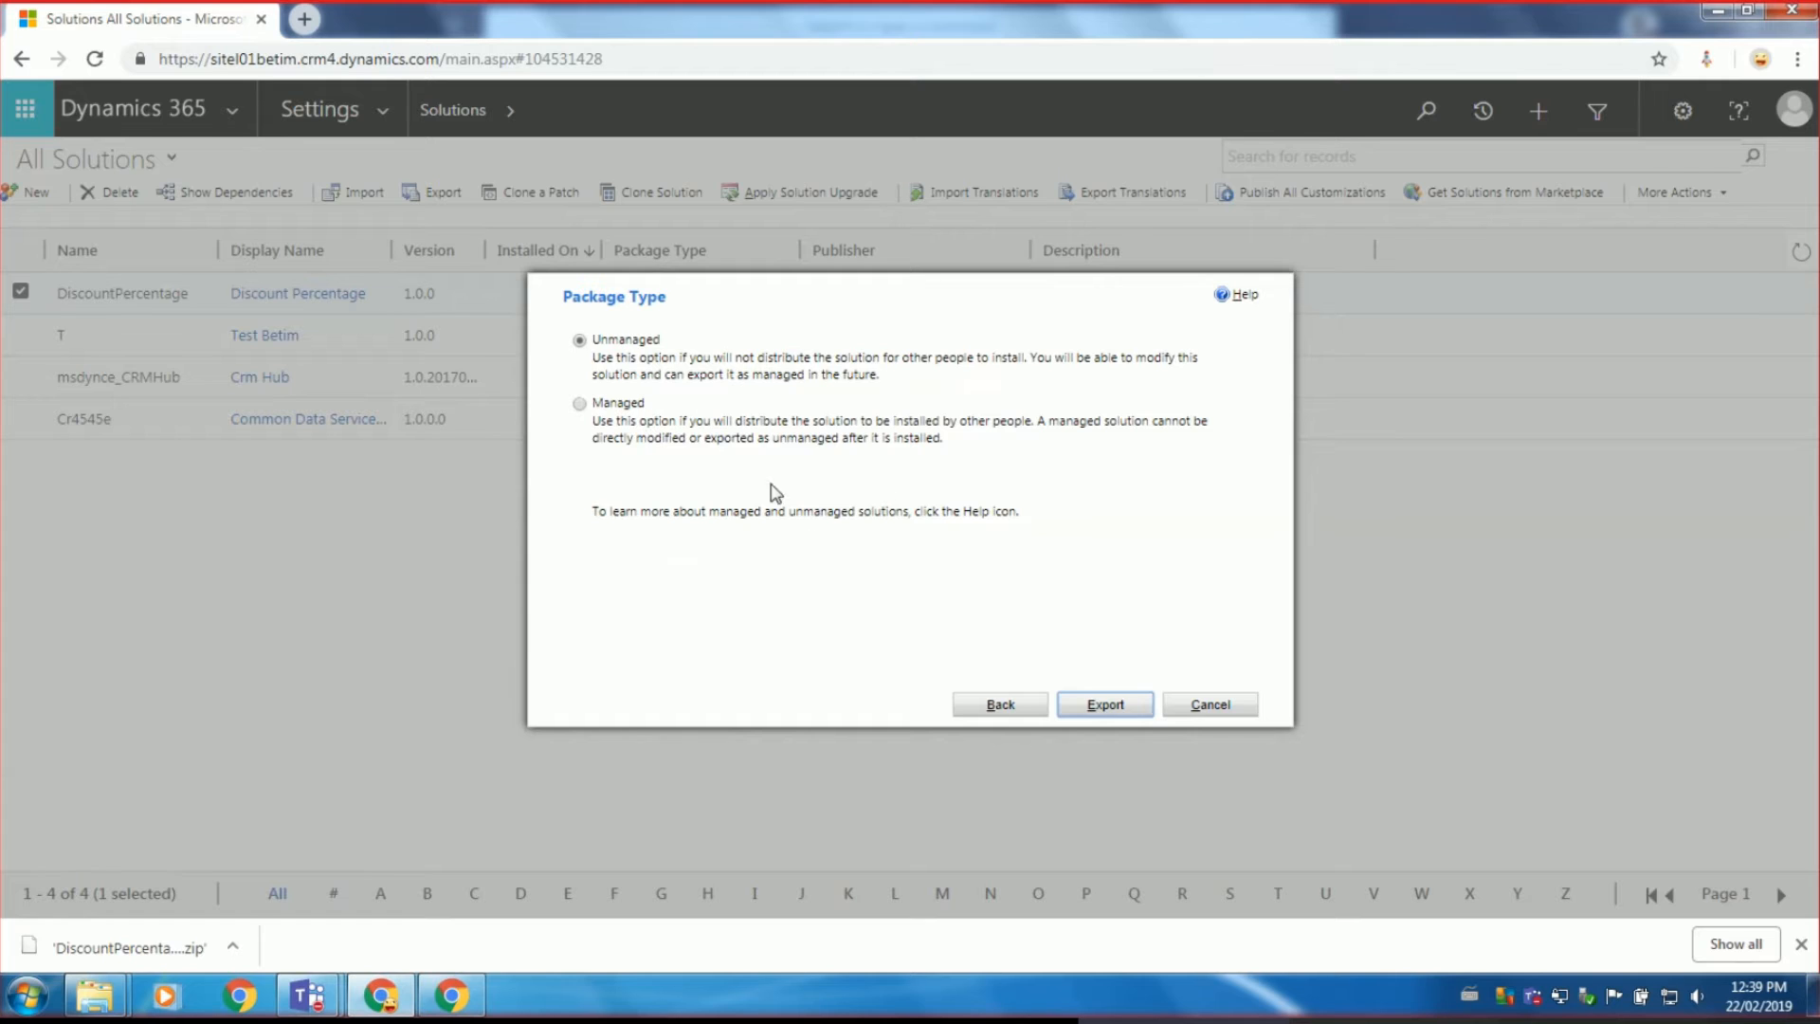
left_click(1107, 706)
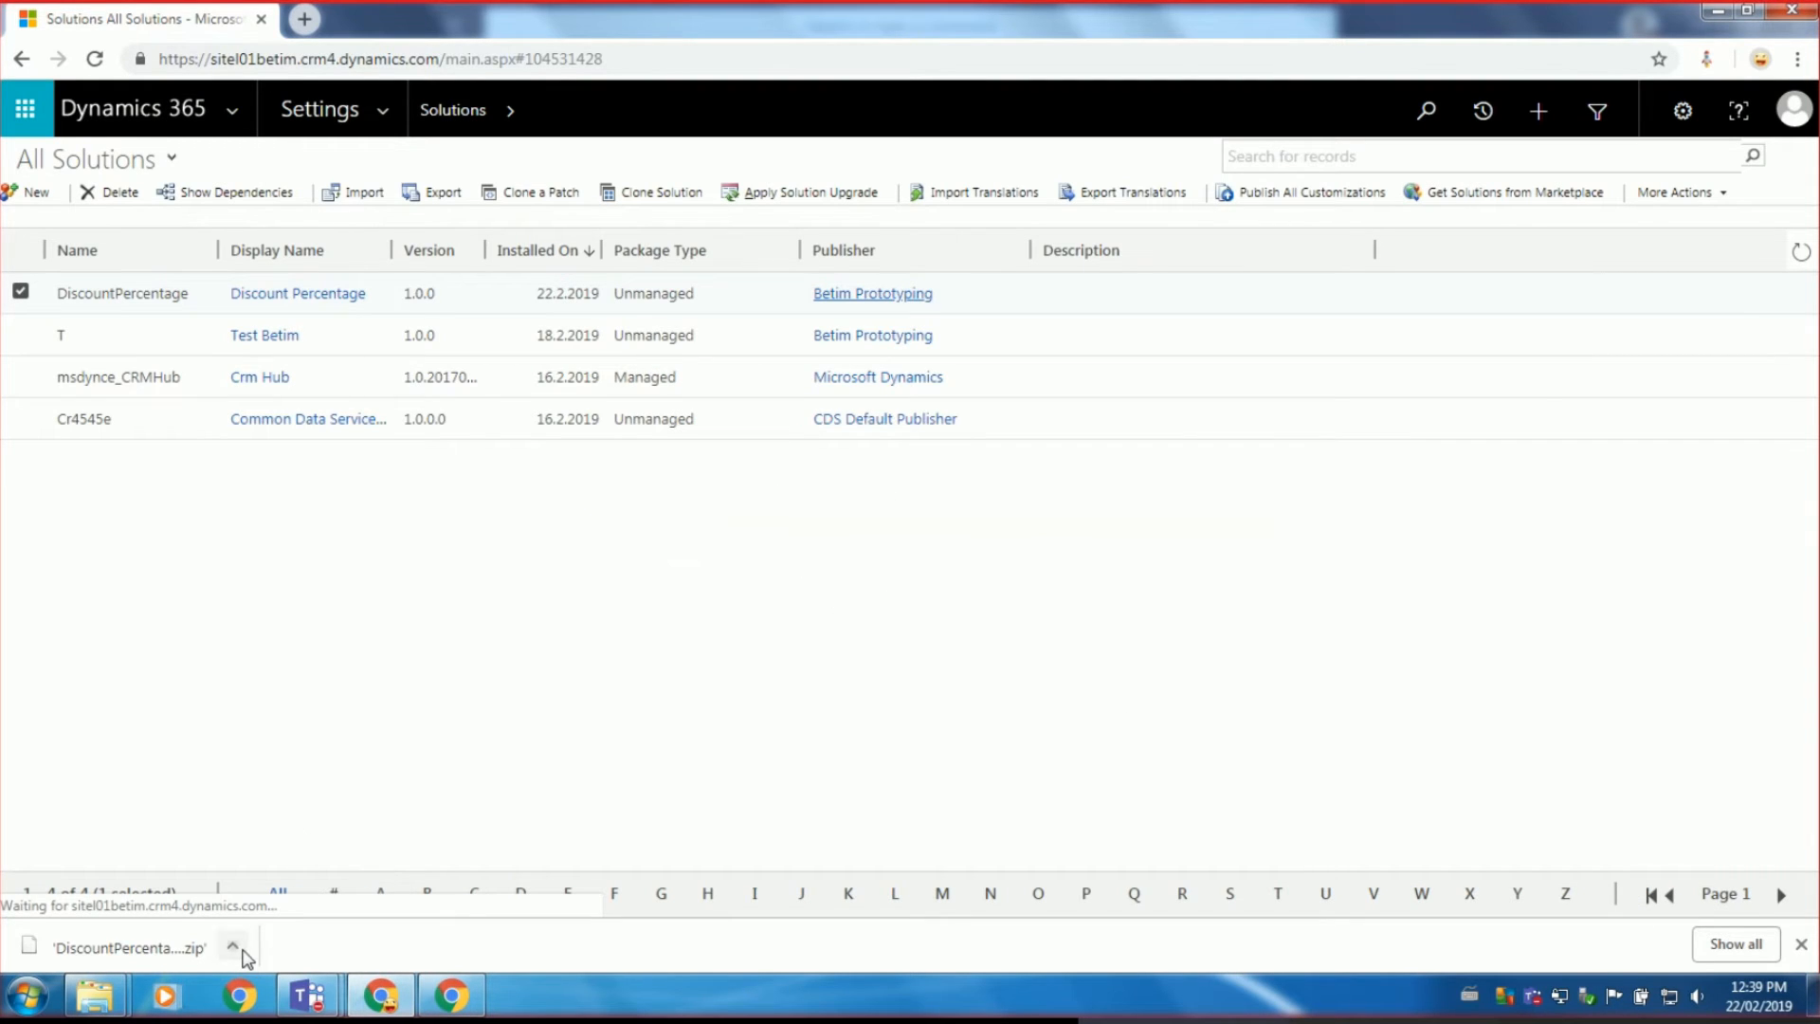
Show the newly exported DiscountPercentage_1_0_0 file in its Downloads folder.
left_click(232, 947)
left_click(333, 869)
left_click(449, 1001)
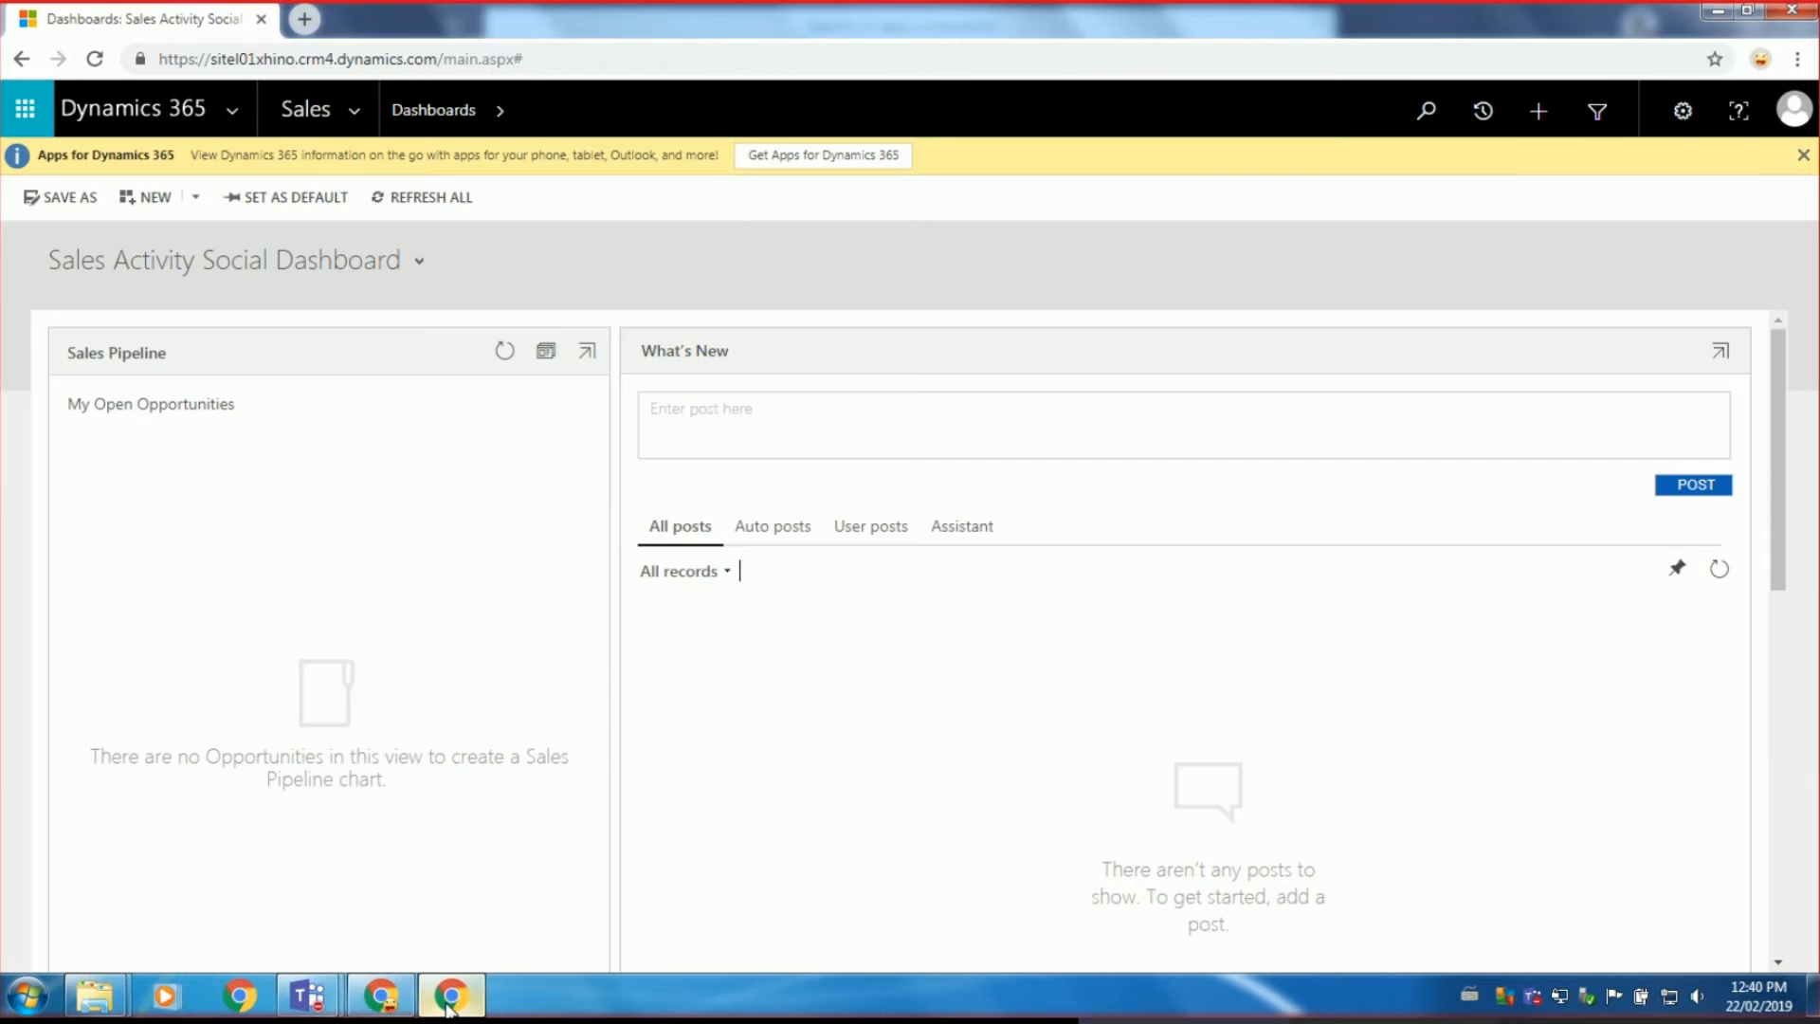
left_click(450, 1001)
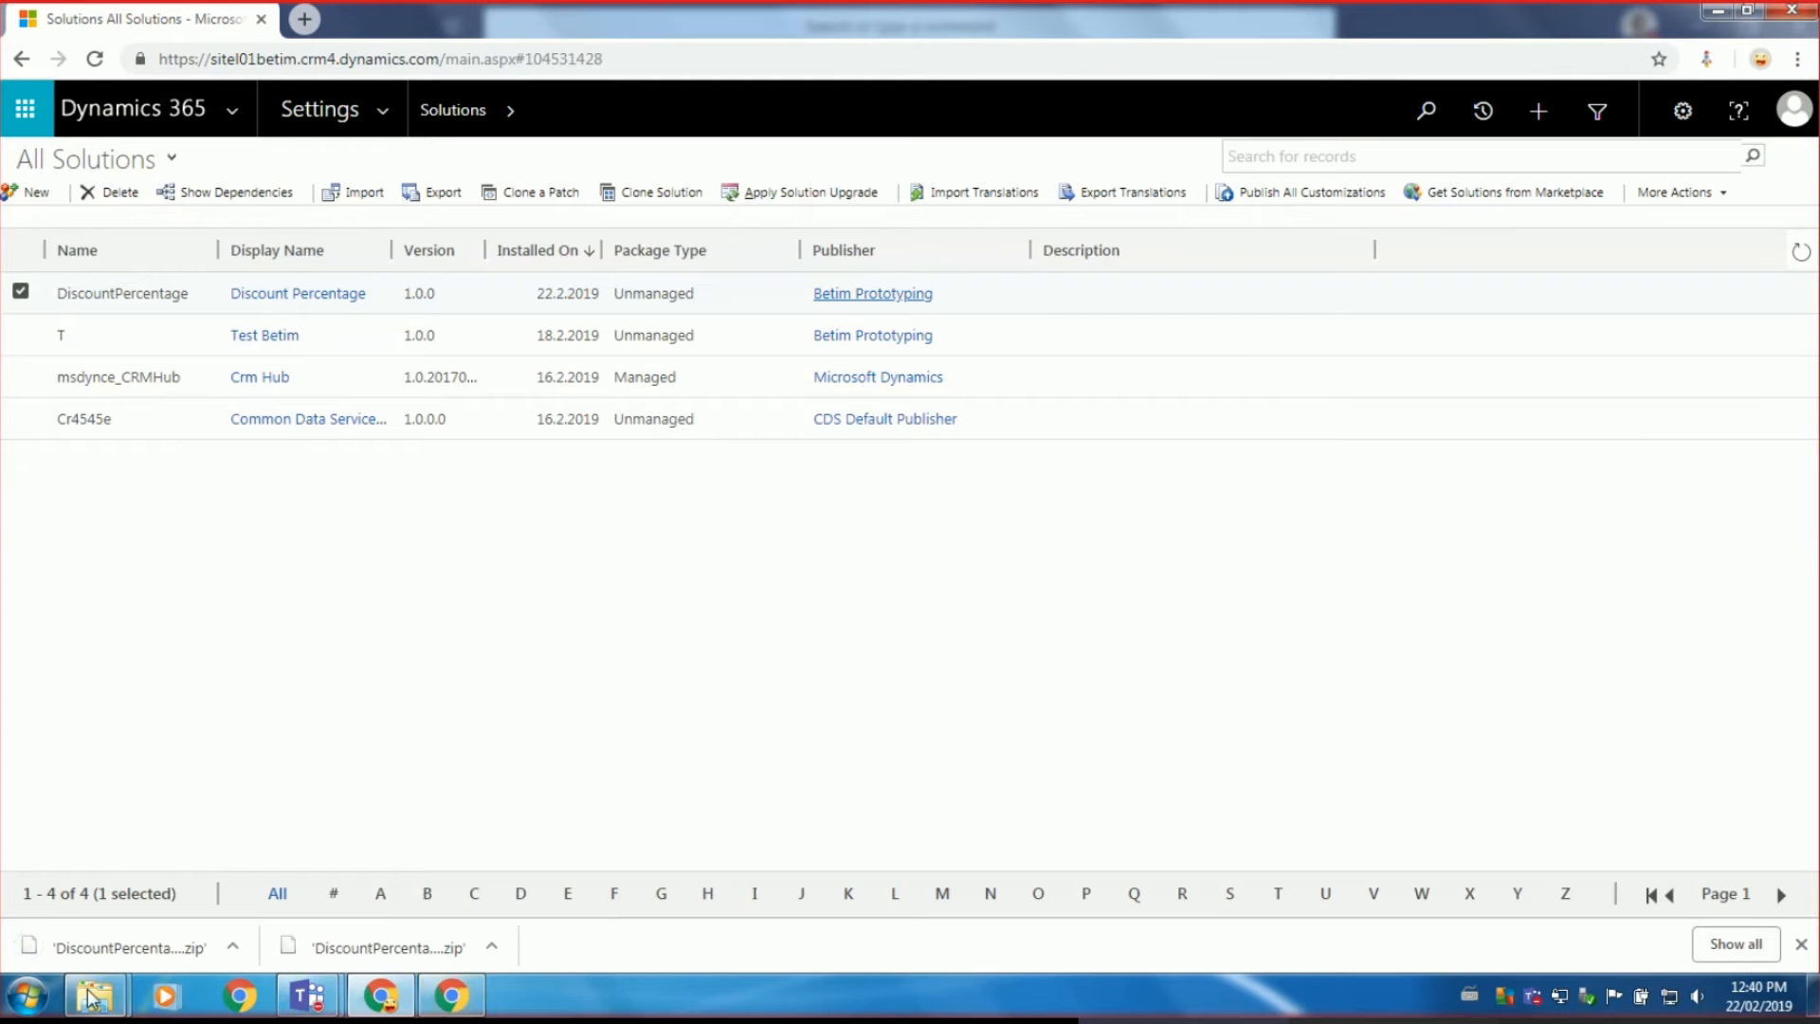
left_click(233, 948)
left_click(343, 870)
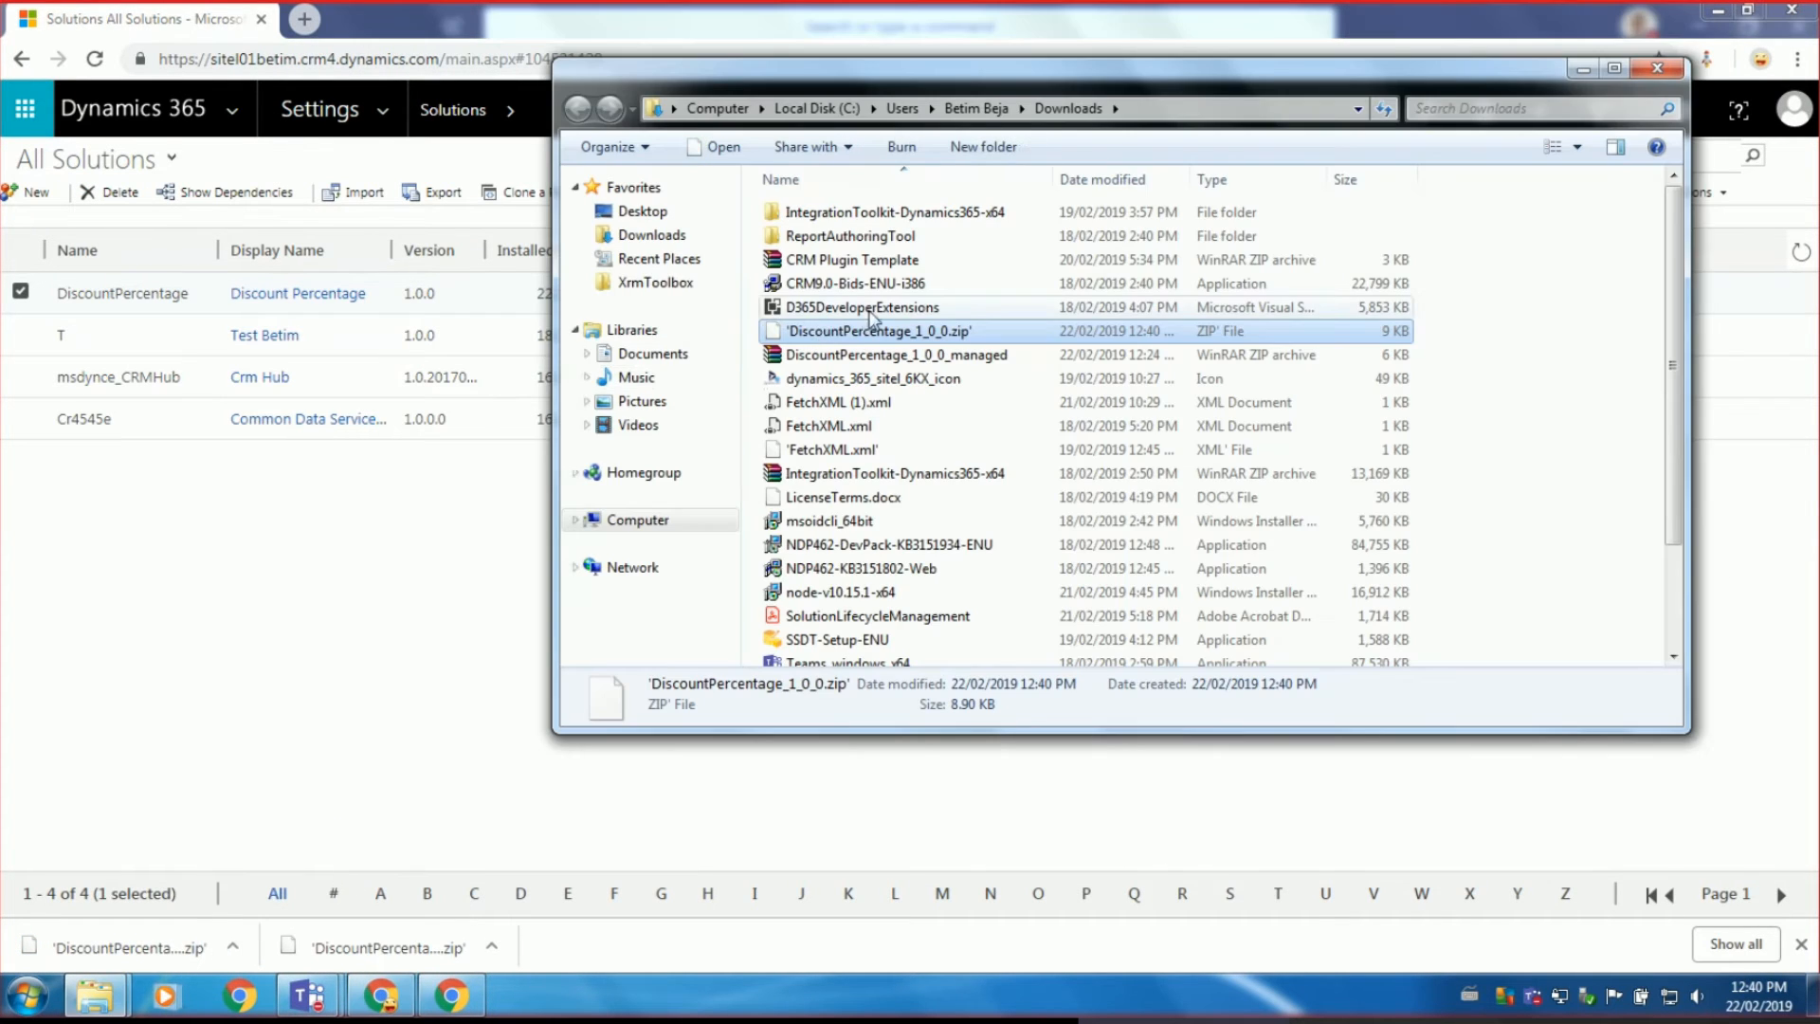
Remove the quotation marks around the exported file's name so it reads DiscountPercentage_1_0_0.zip, accepting the extension change.
left_click(785, 332)
left_click(788, 332)
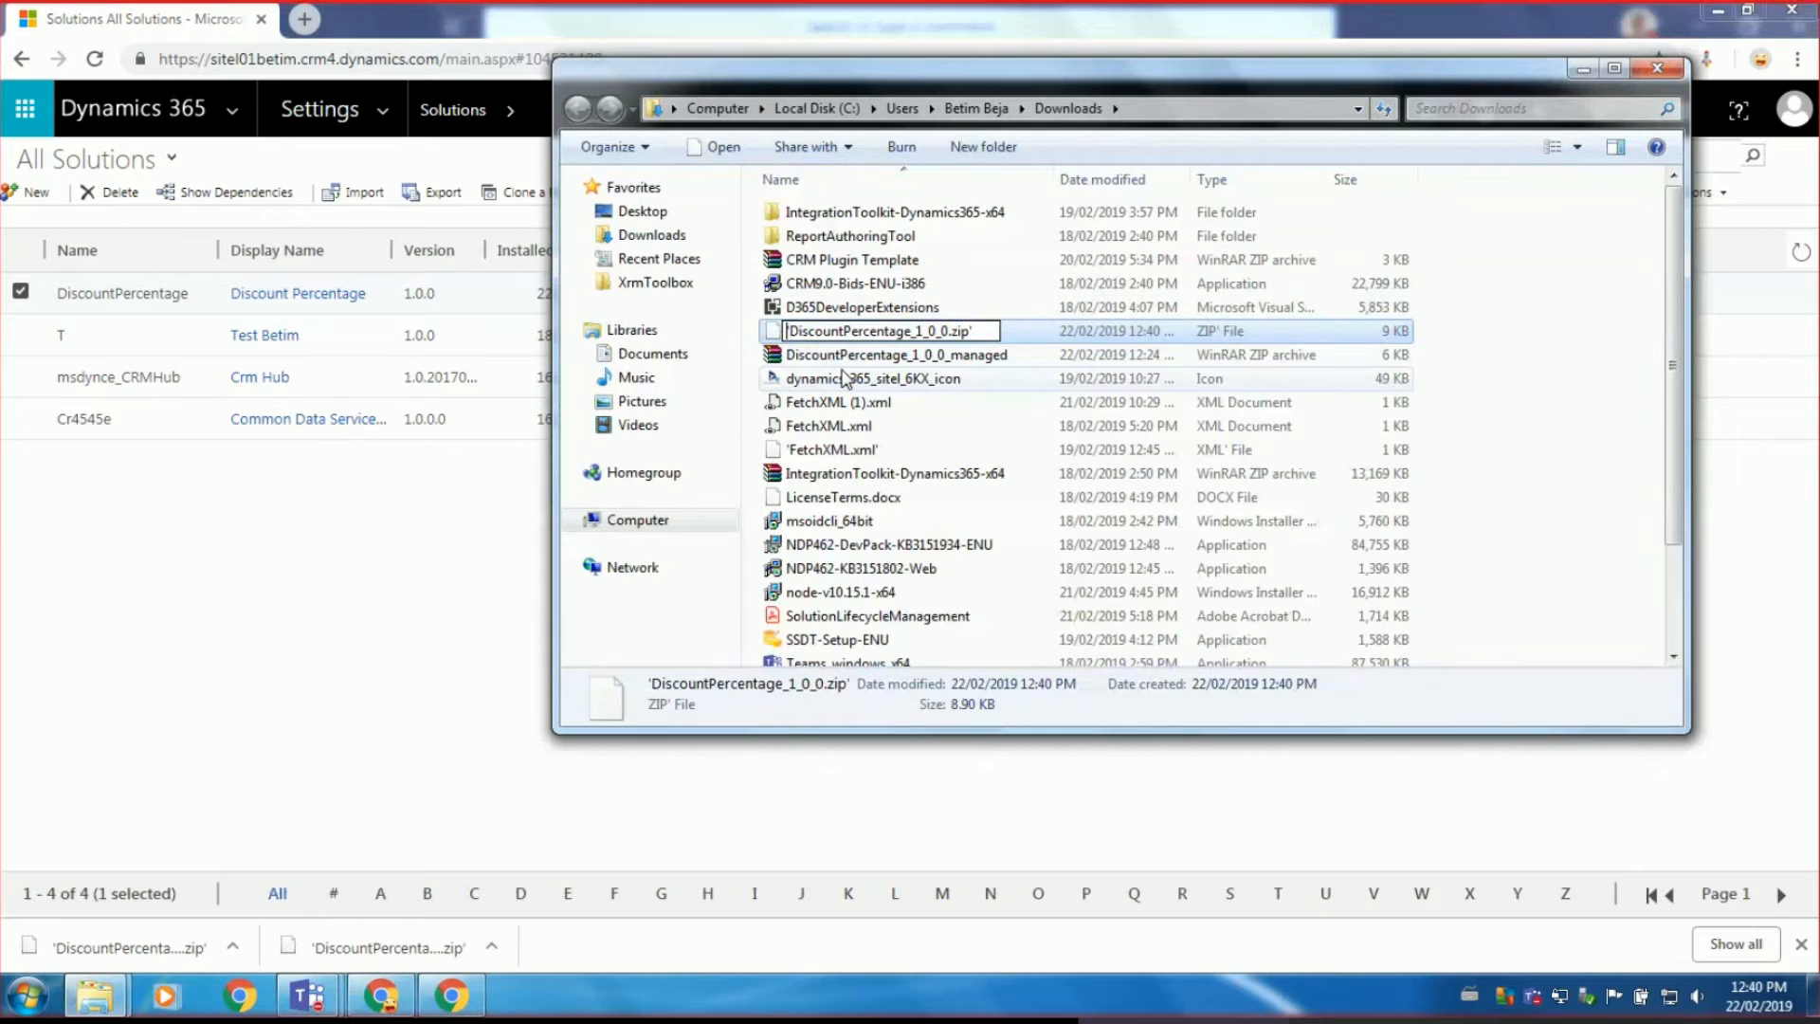
key("Delete")
left_click(986, 337)
key("BackSpace")
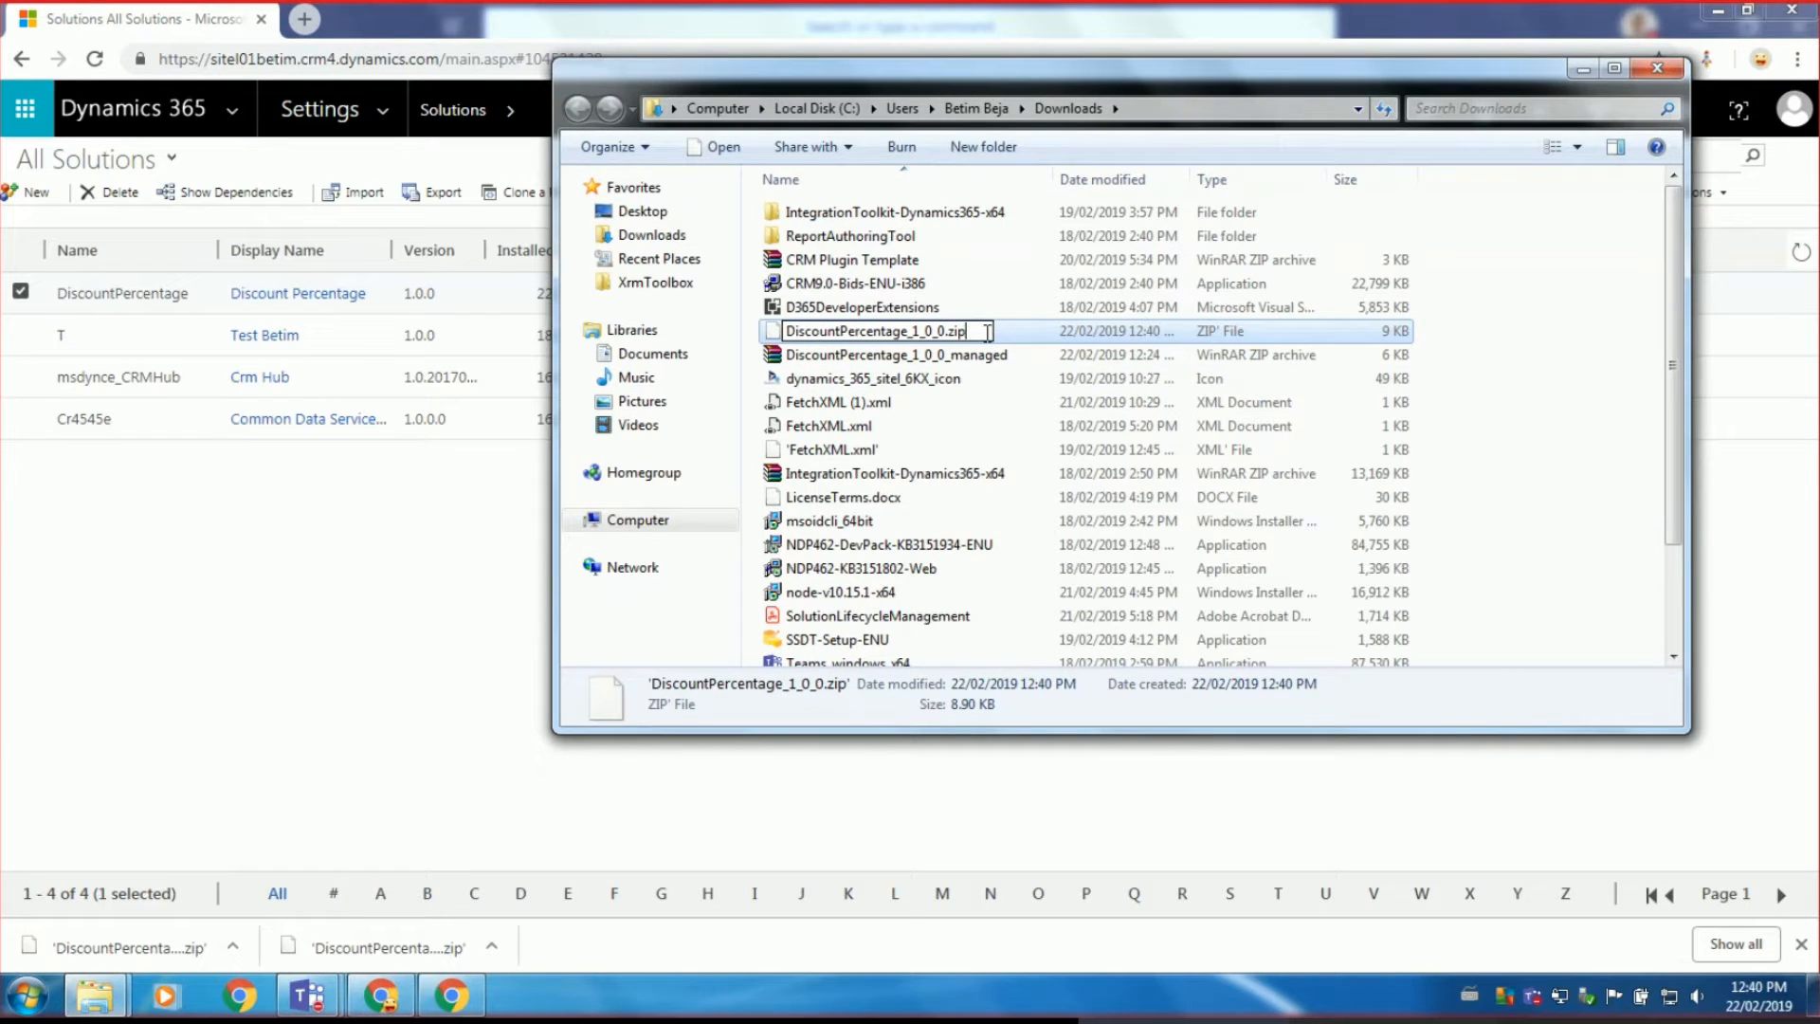
key("Return")
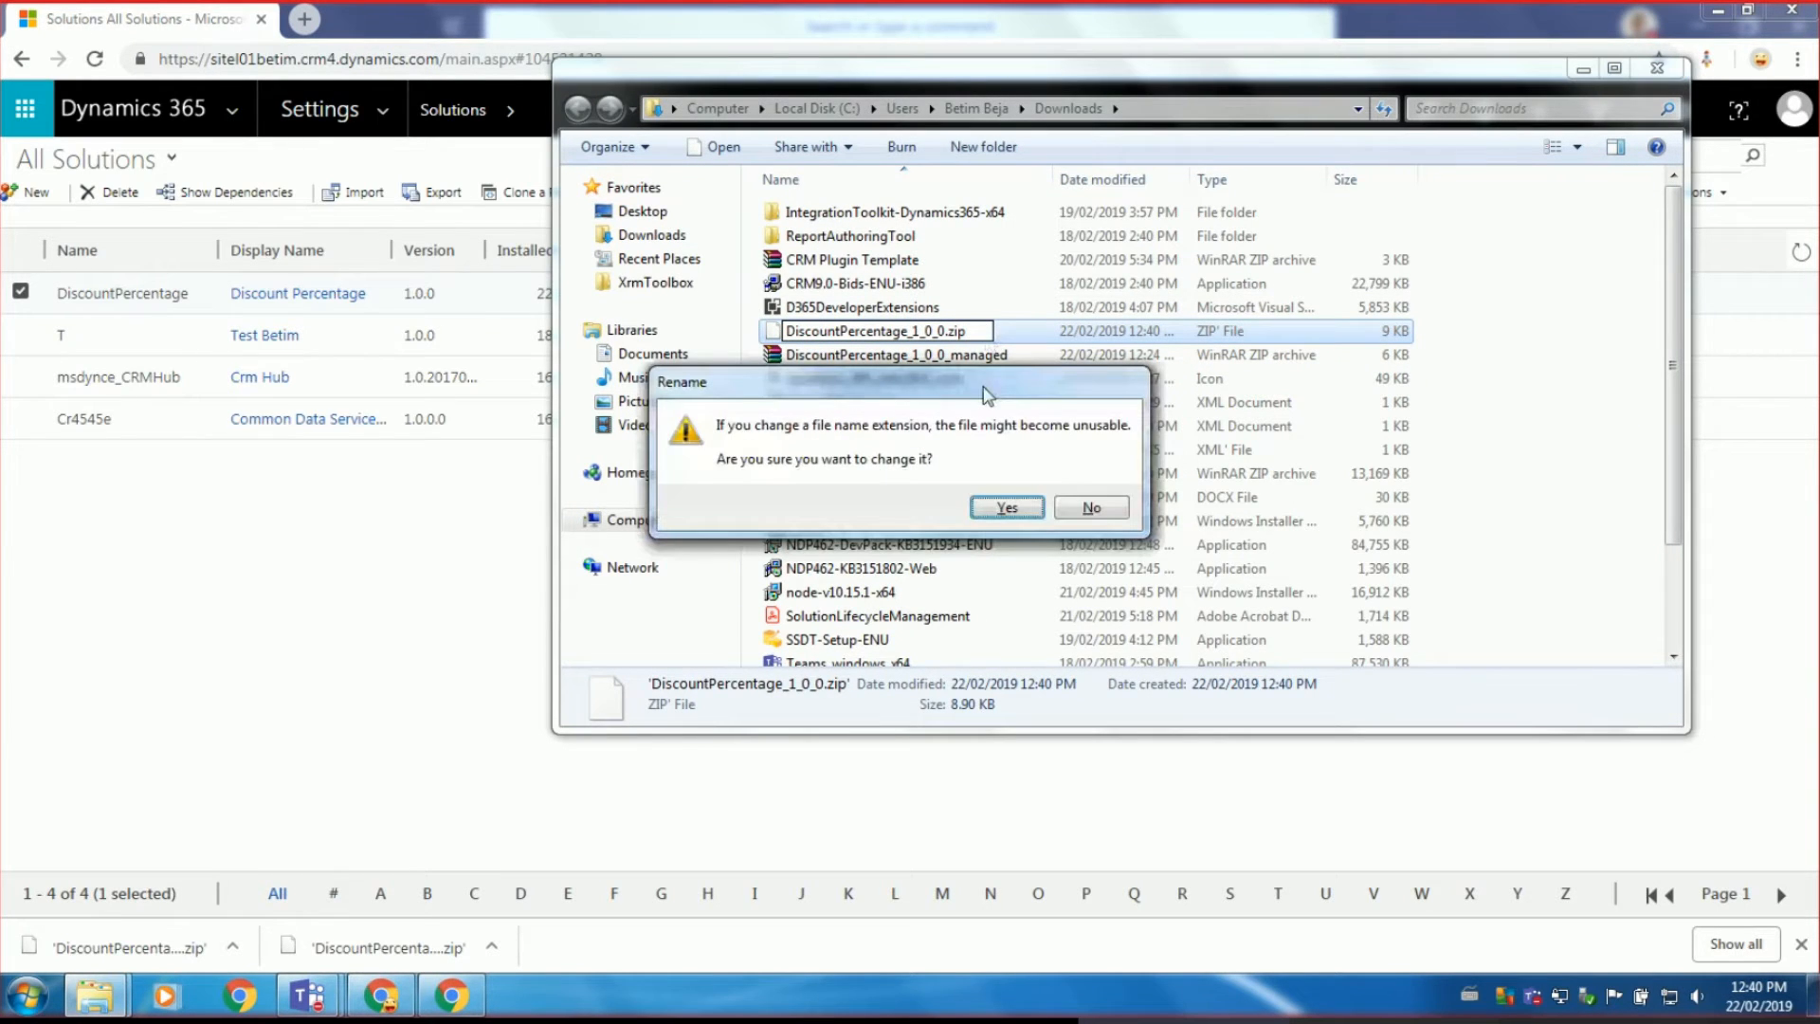
left_click(1004, 505)
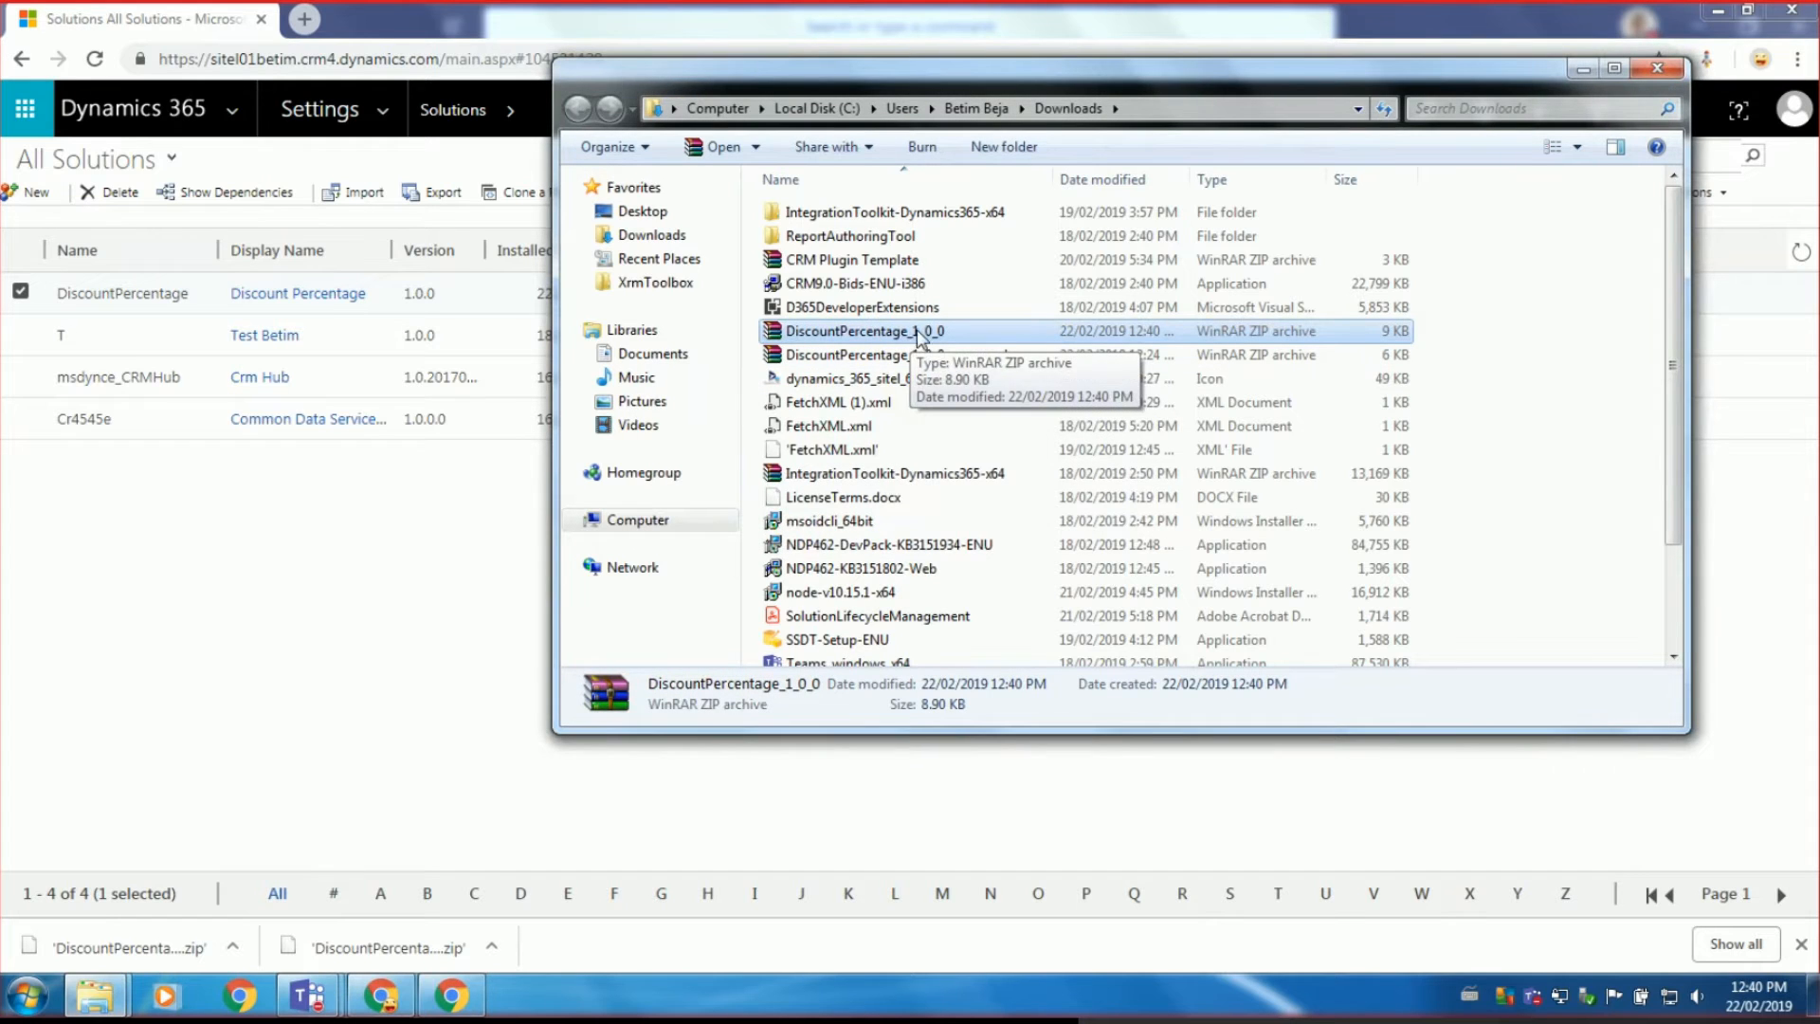
Switch to the sitel01xhino environment and go to Solutions in its settings.
left_click(453, 998)
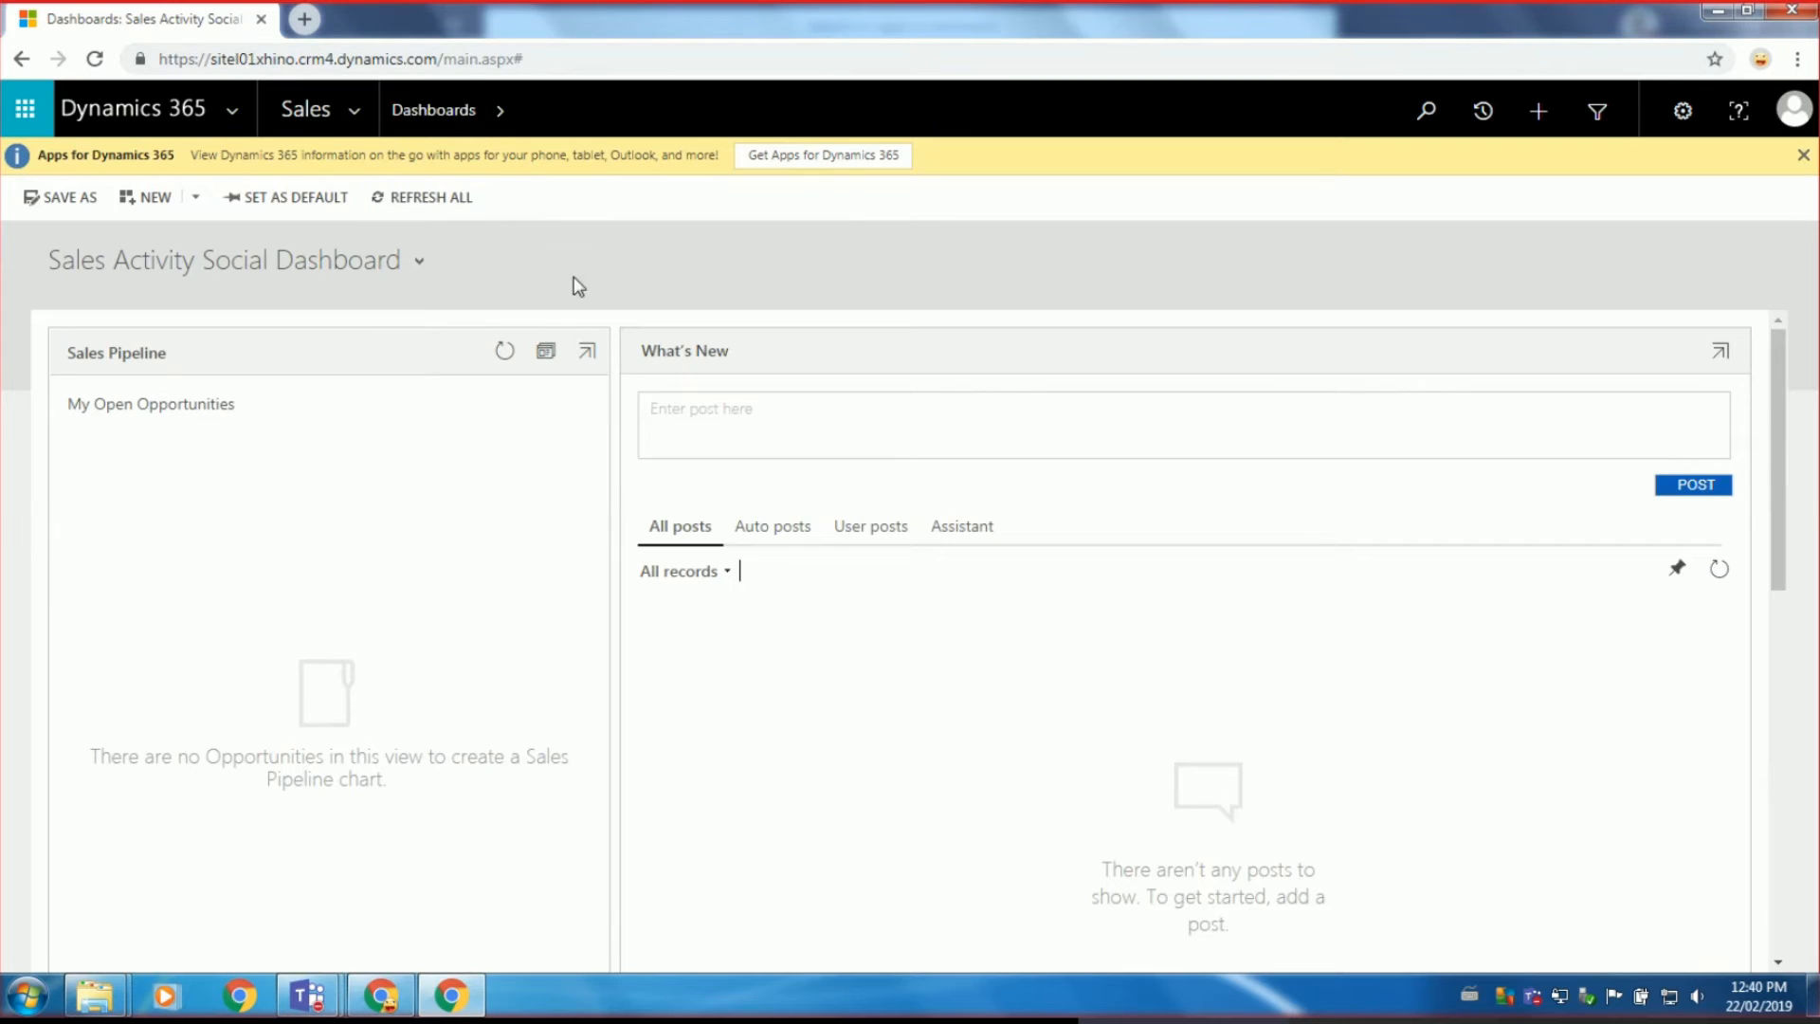
left_click(372, 110)
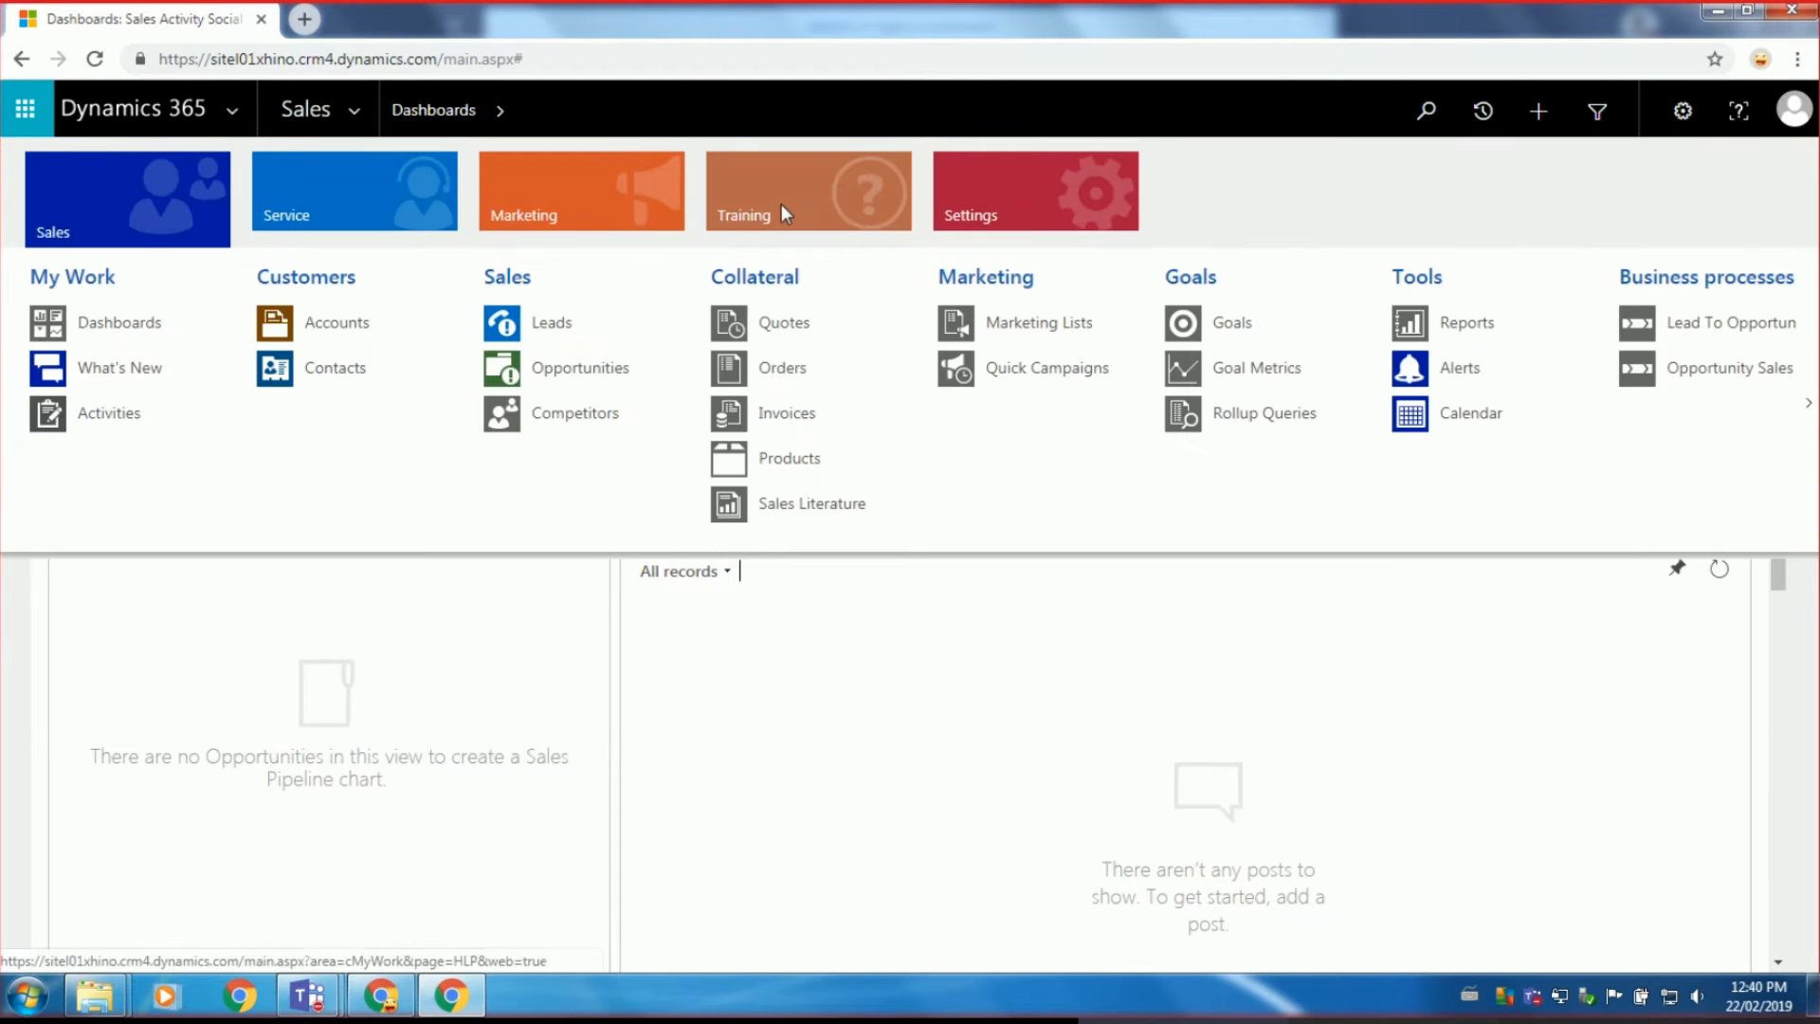
left_click(1005, 197)
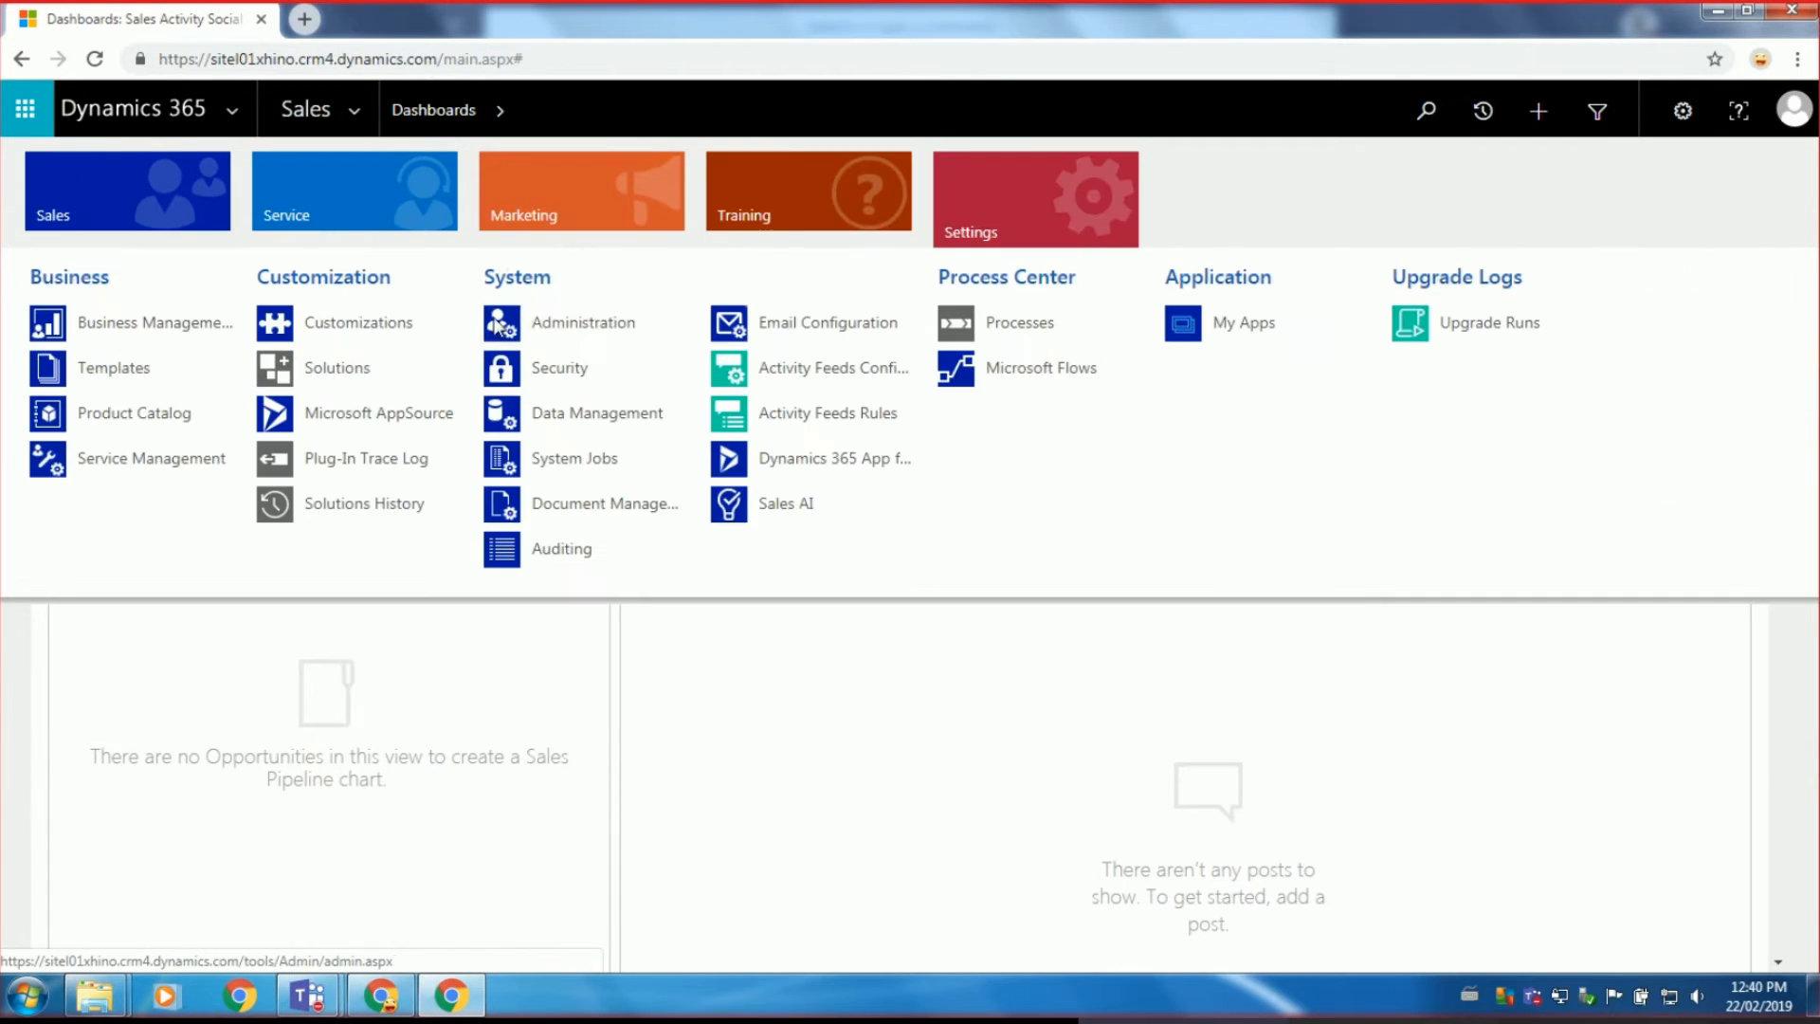
left_click(399, 367)
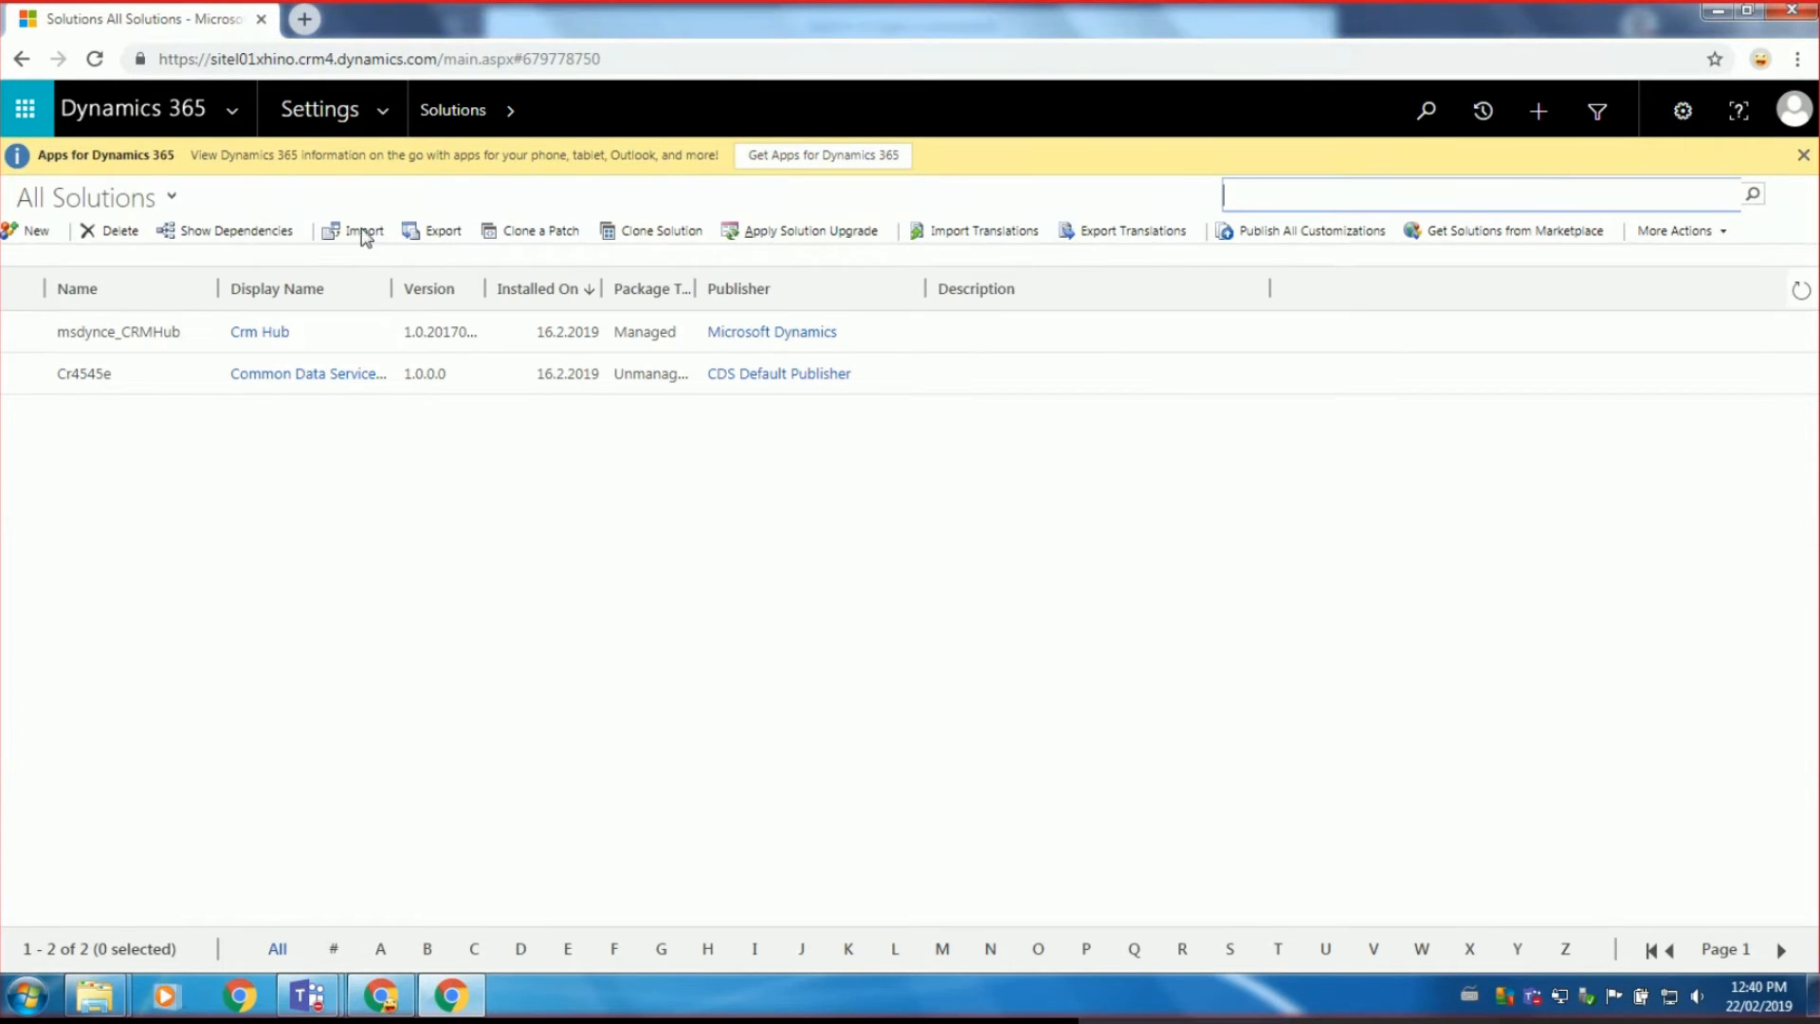
Start a solution import with the DiscountPercentage_1_0_0 package from Downloads and proceed to its solution information.
left_click(365, 235)
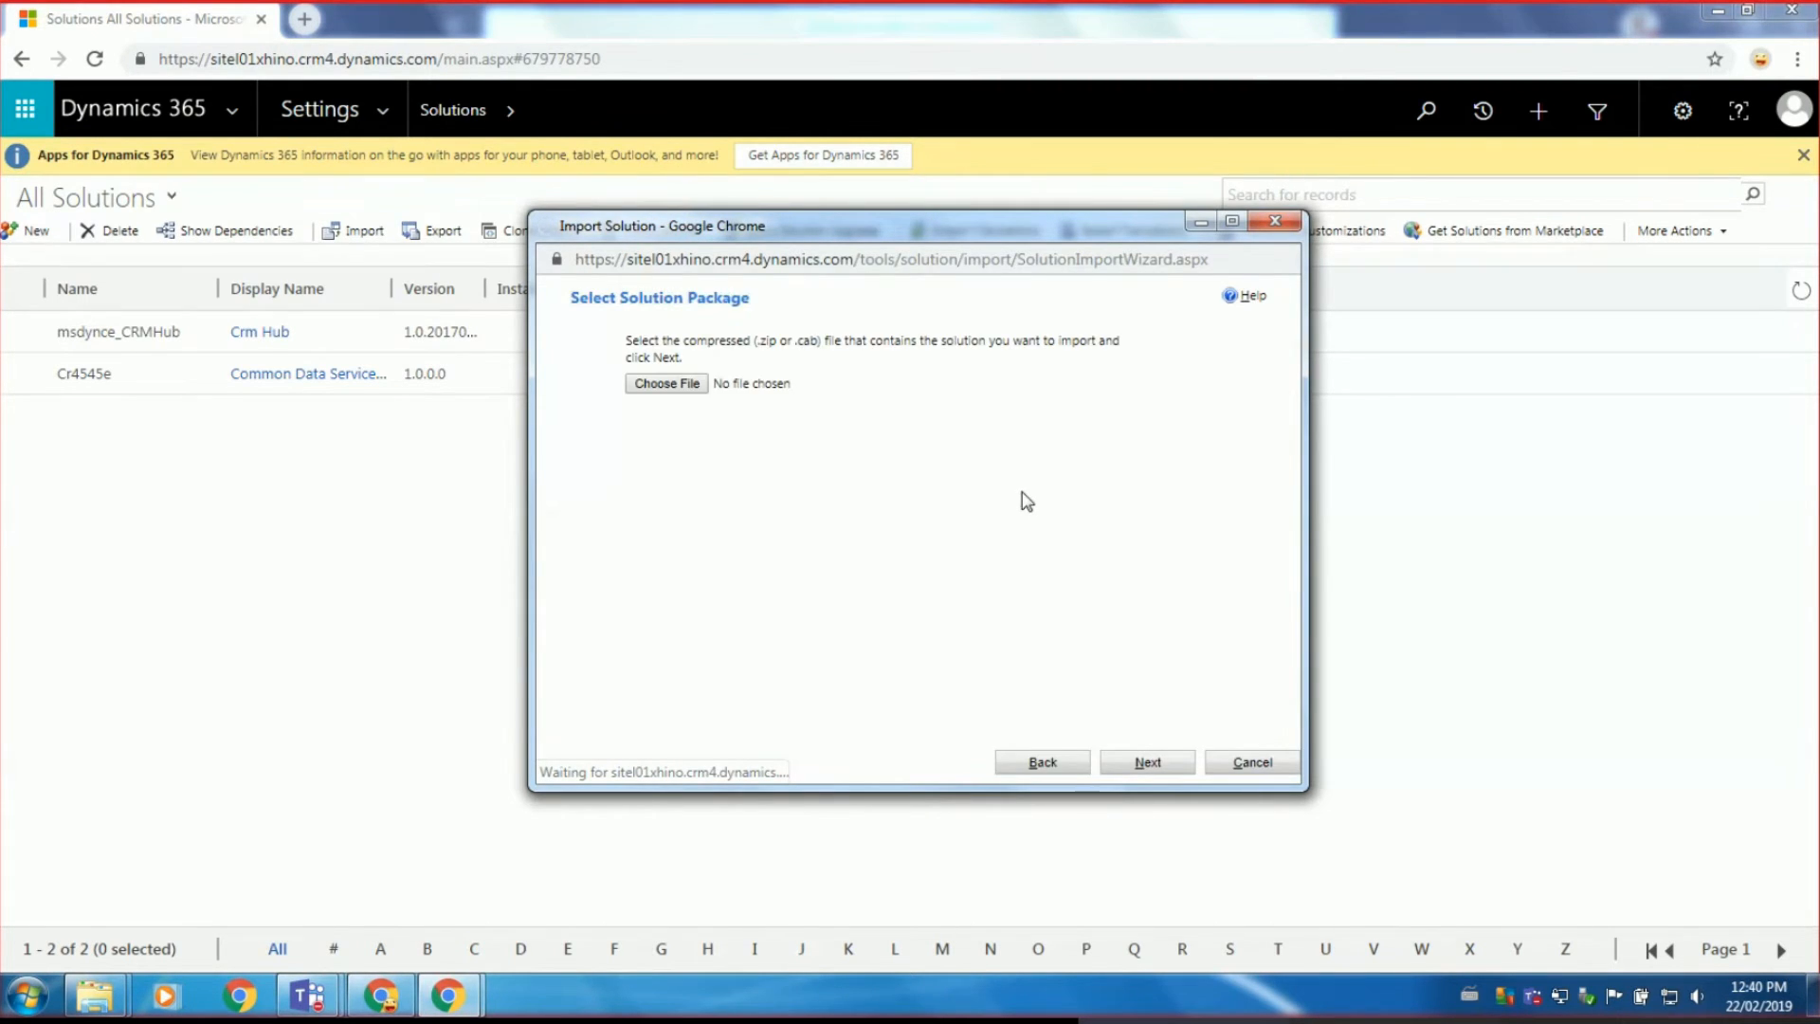
left_click(702, 386)
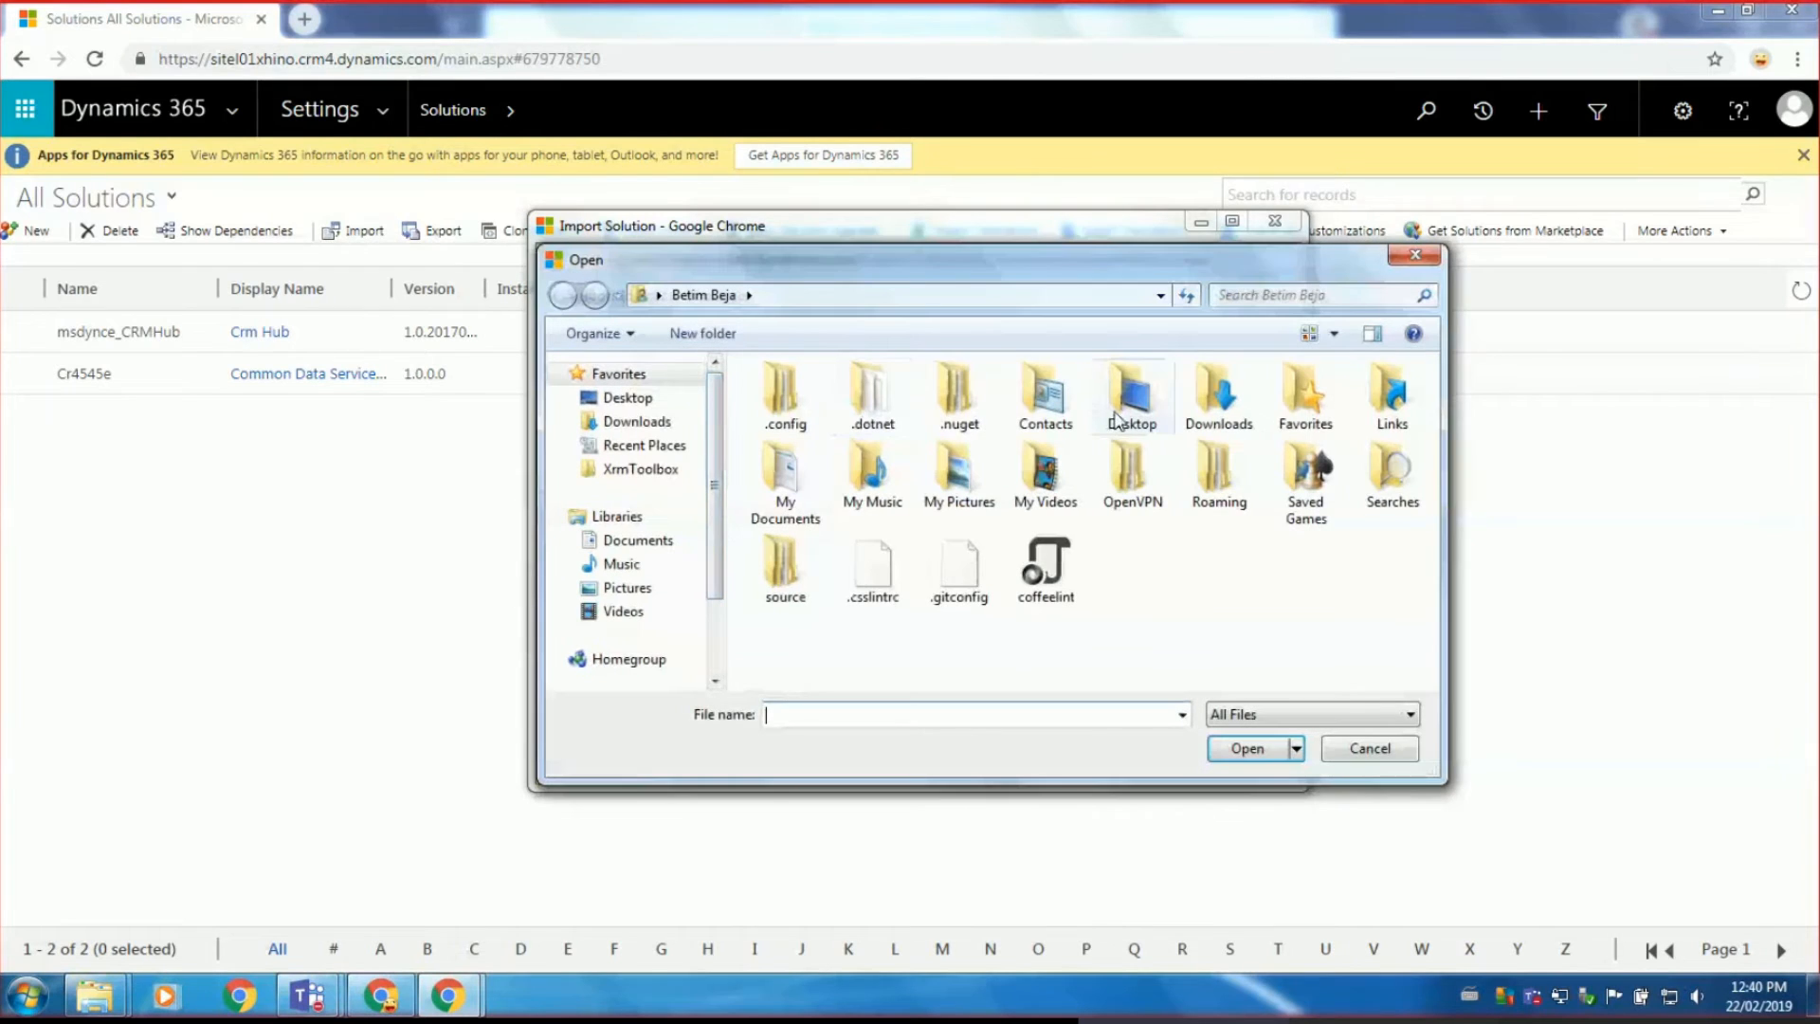
left_click(637, 421)
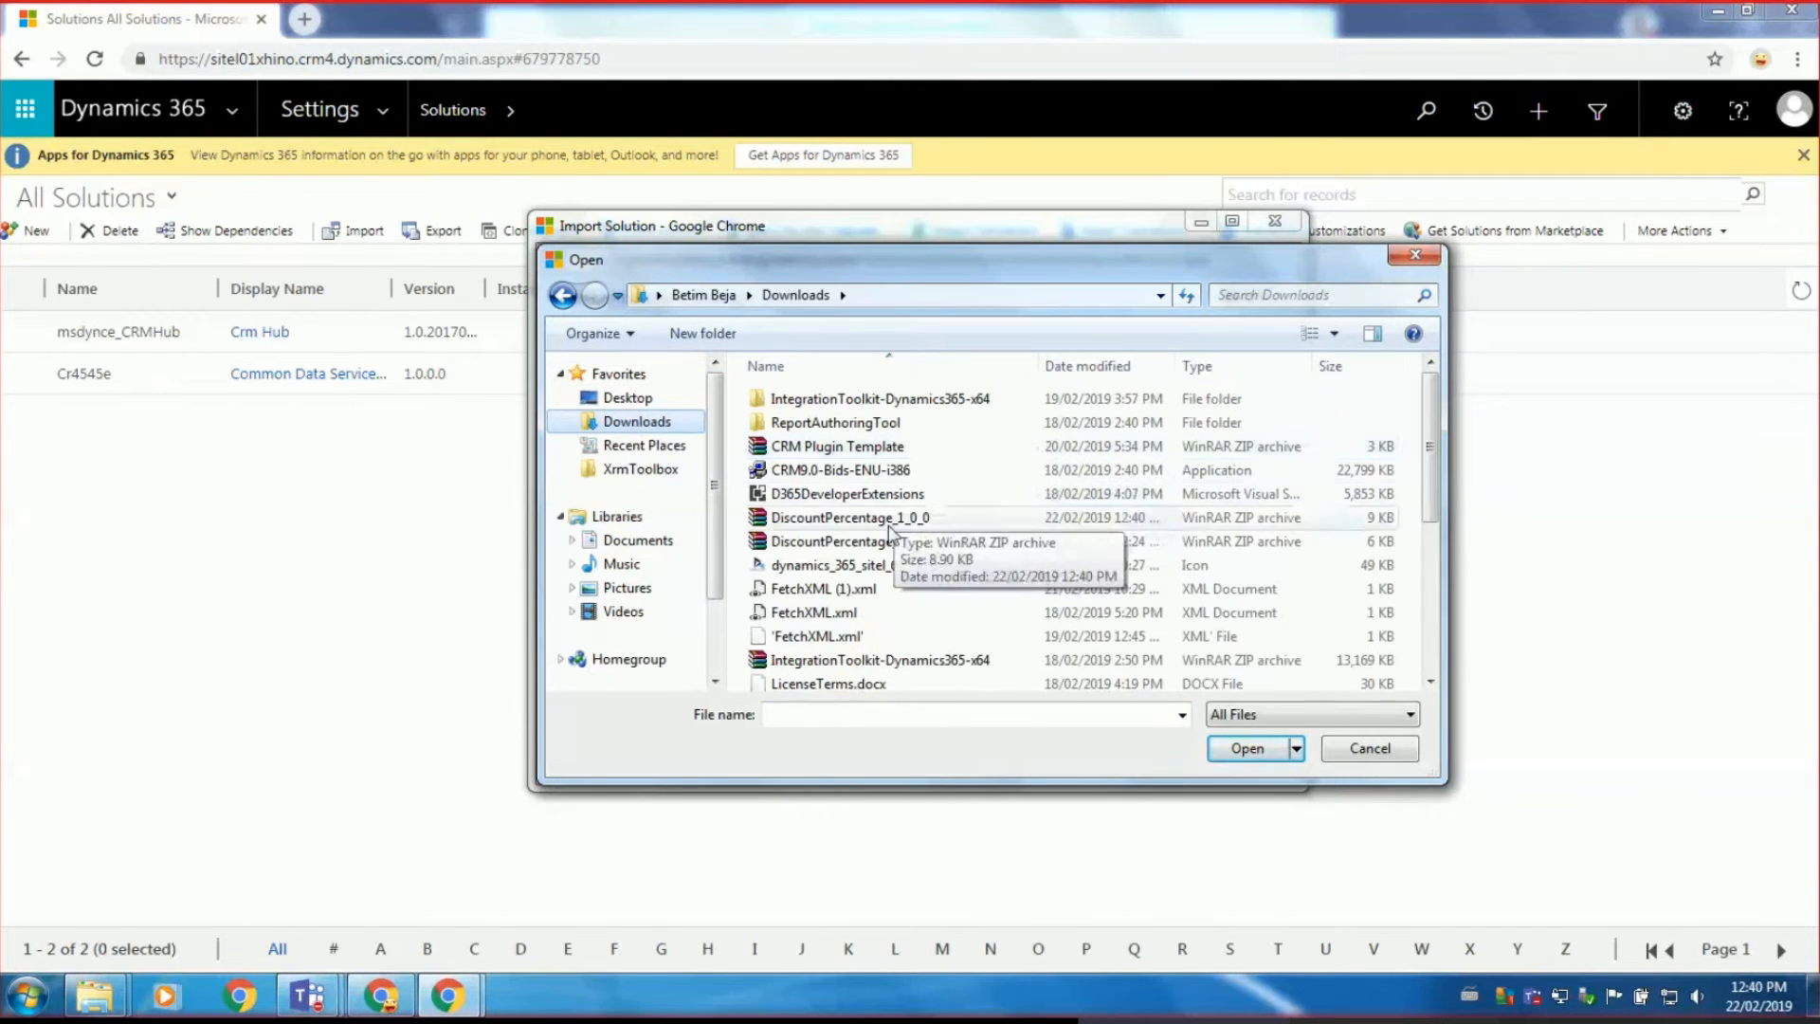
left_click(906, 522)
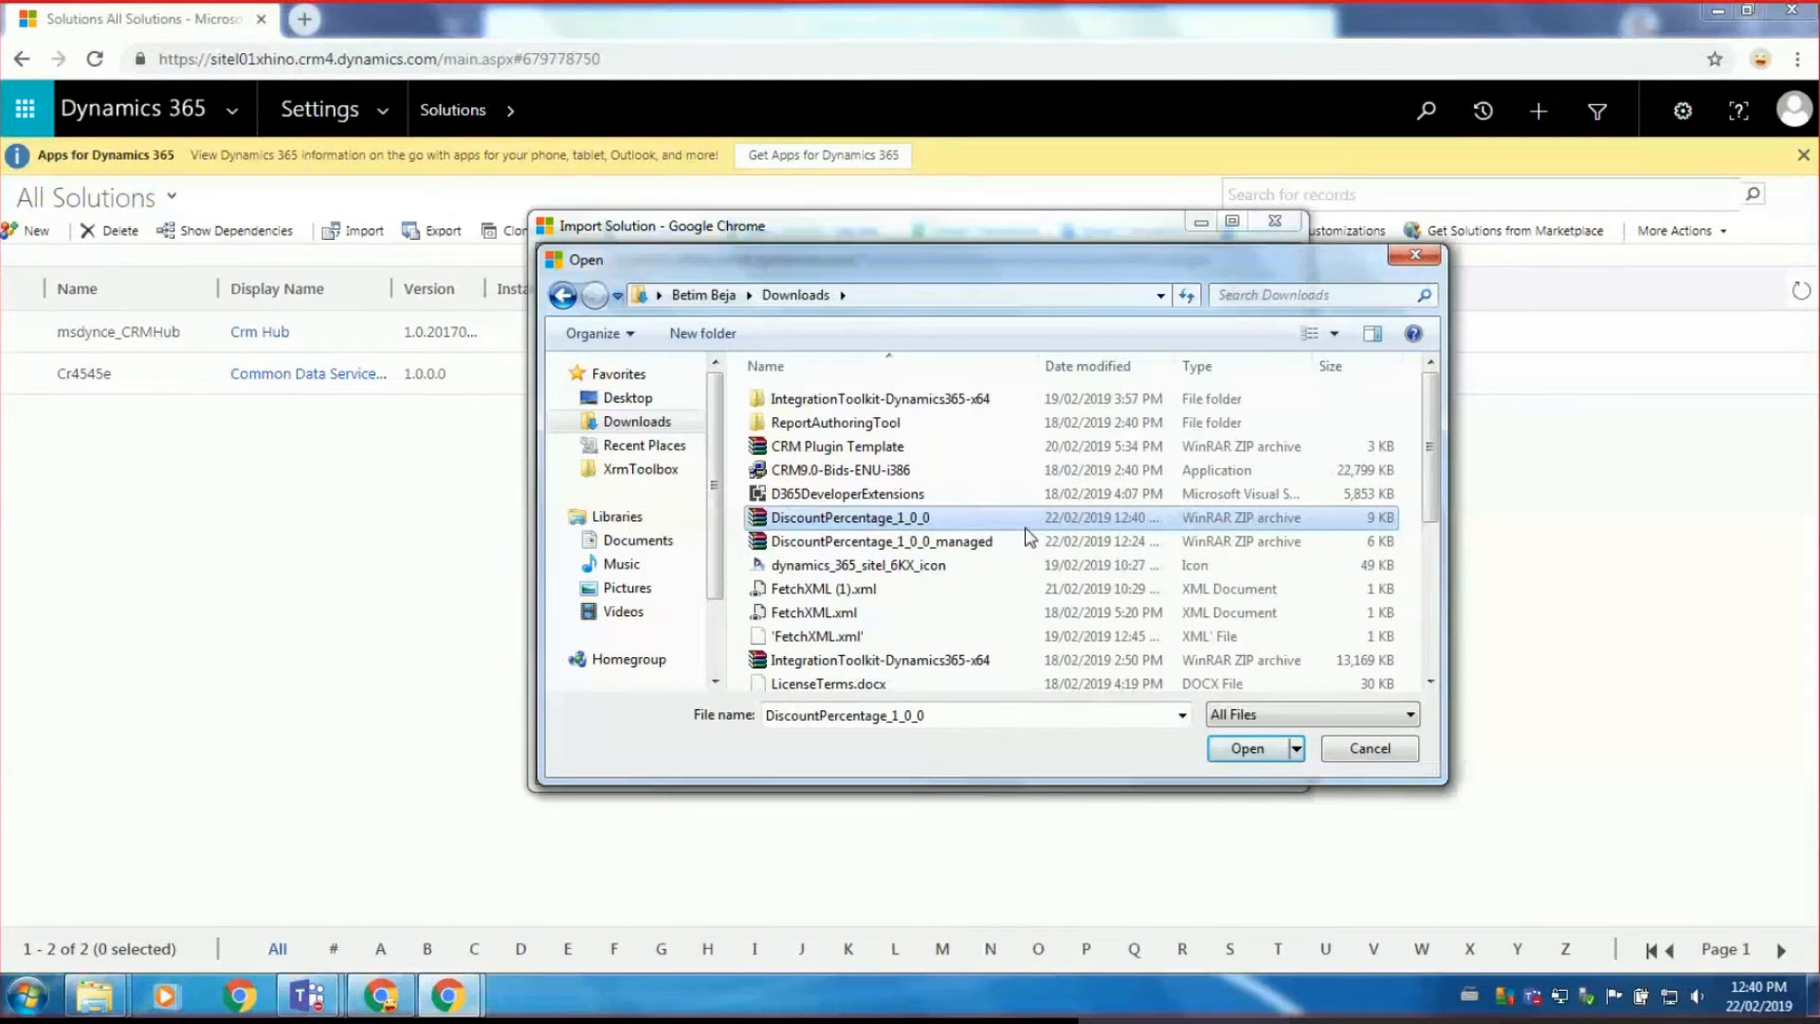
left_click(1251, 751)
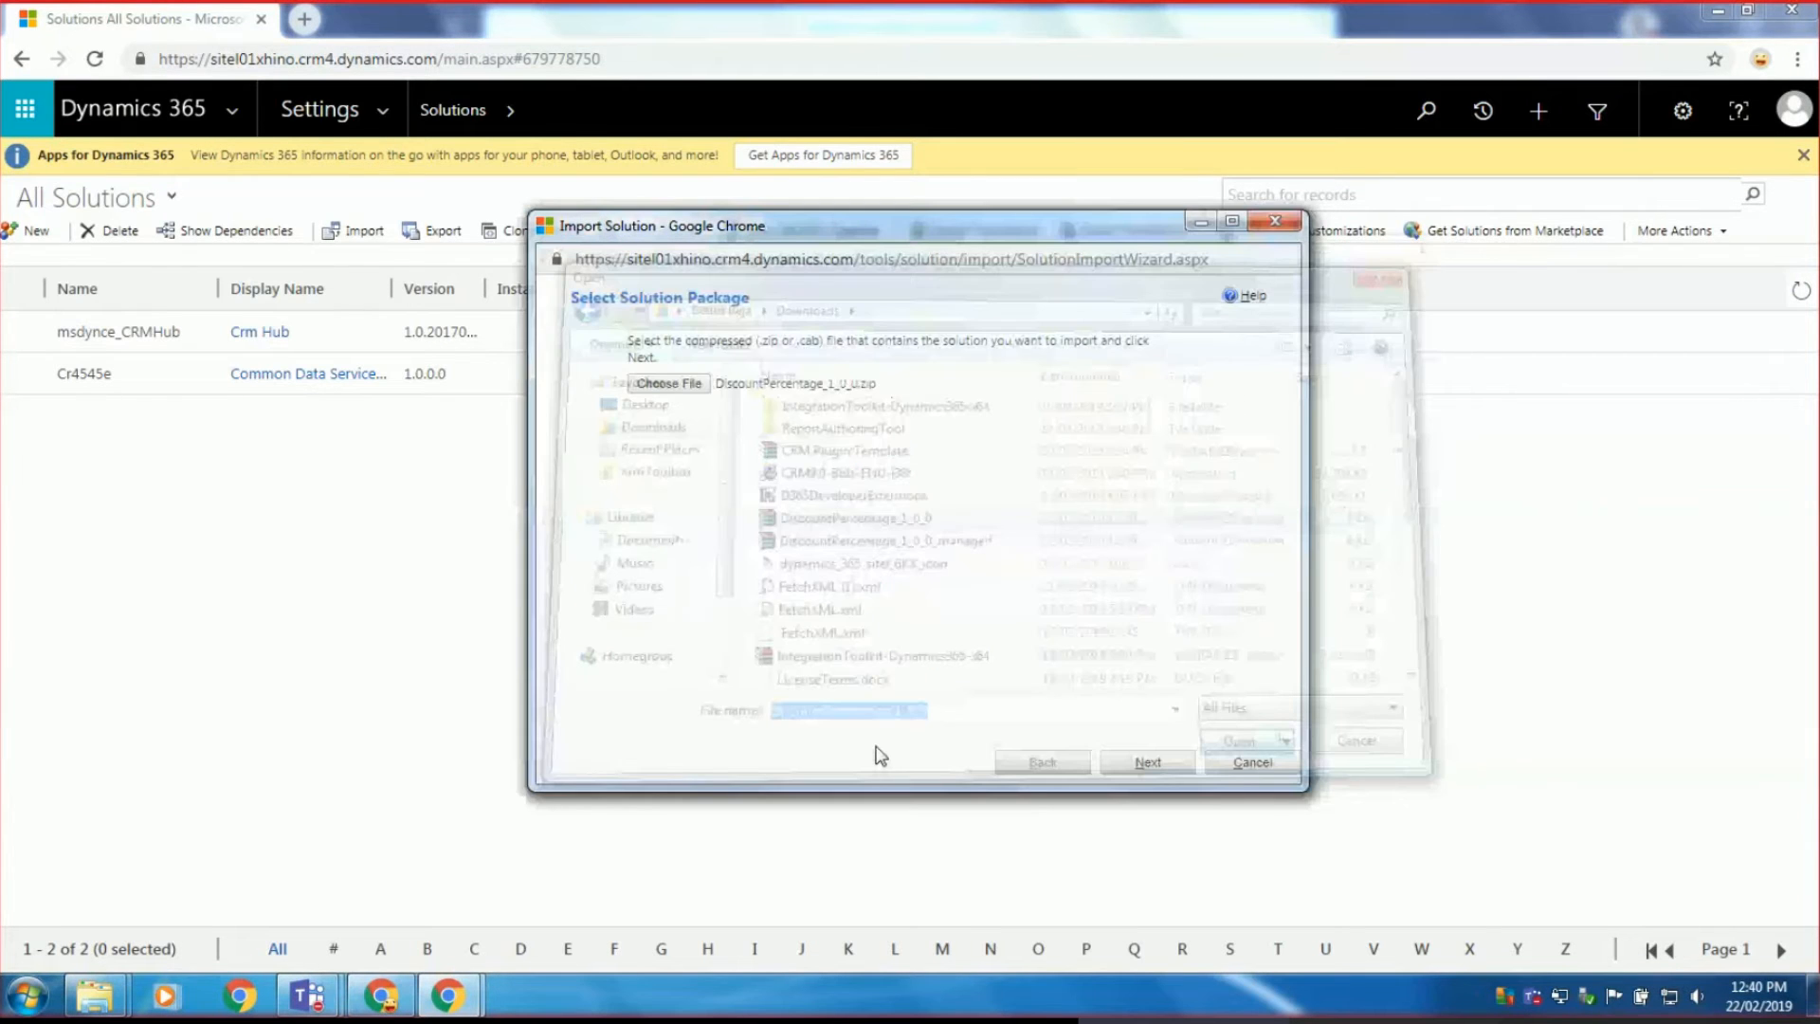
left_click(1147, 762)
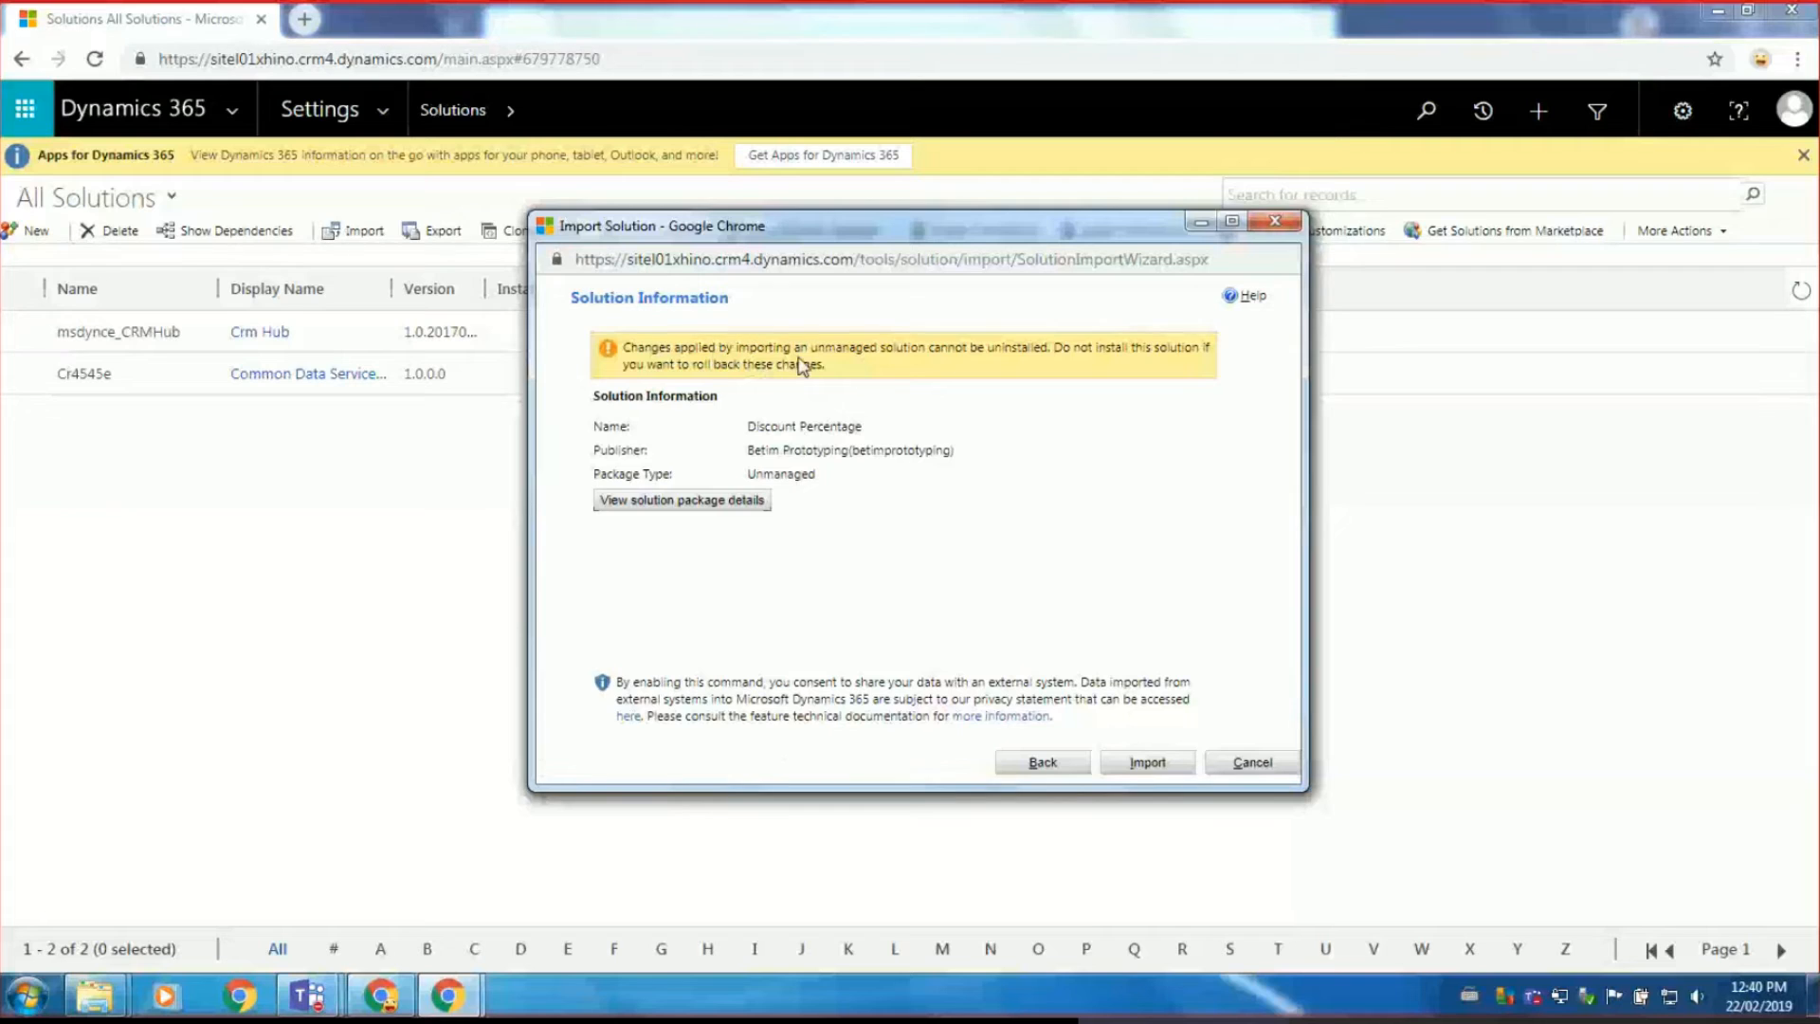
Read the warning about uninstalling and rolling back changes applied by an unmanaged solution.
left_click_drag(678, 349, 988, 357)
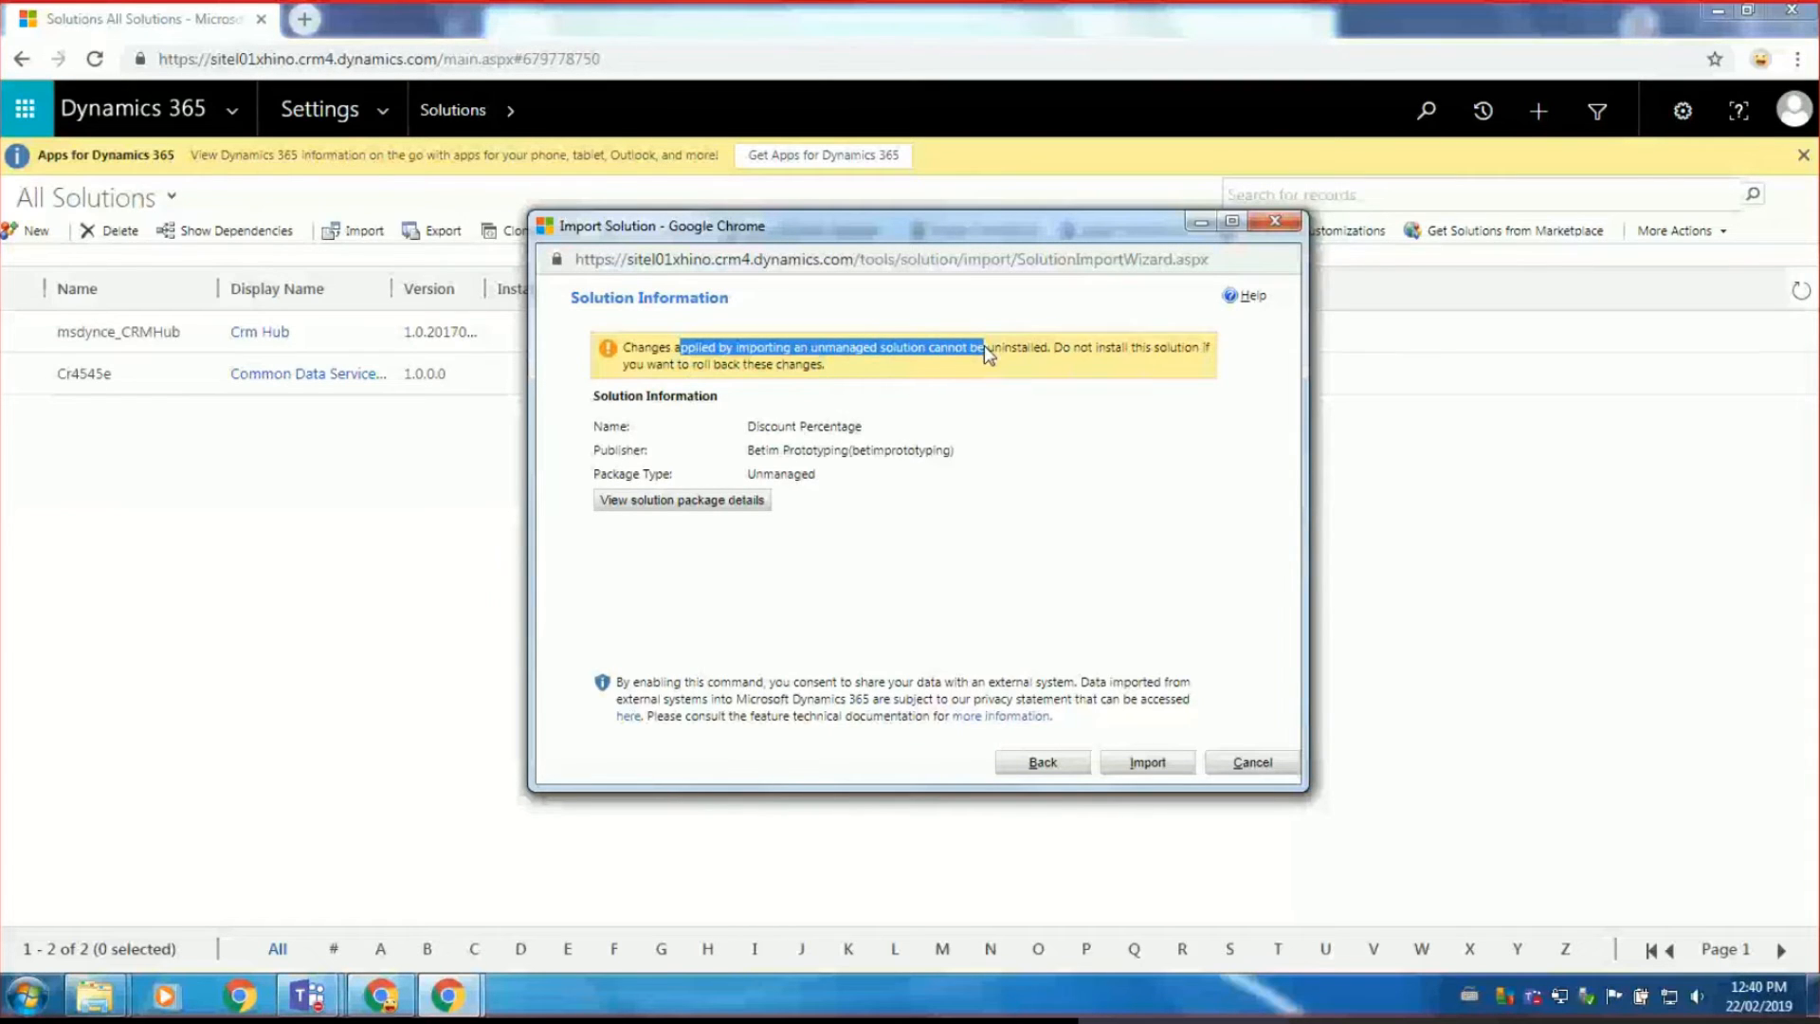
double_click(841, 351)
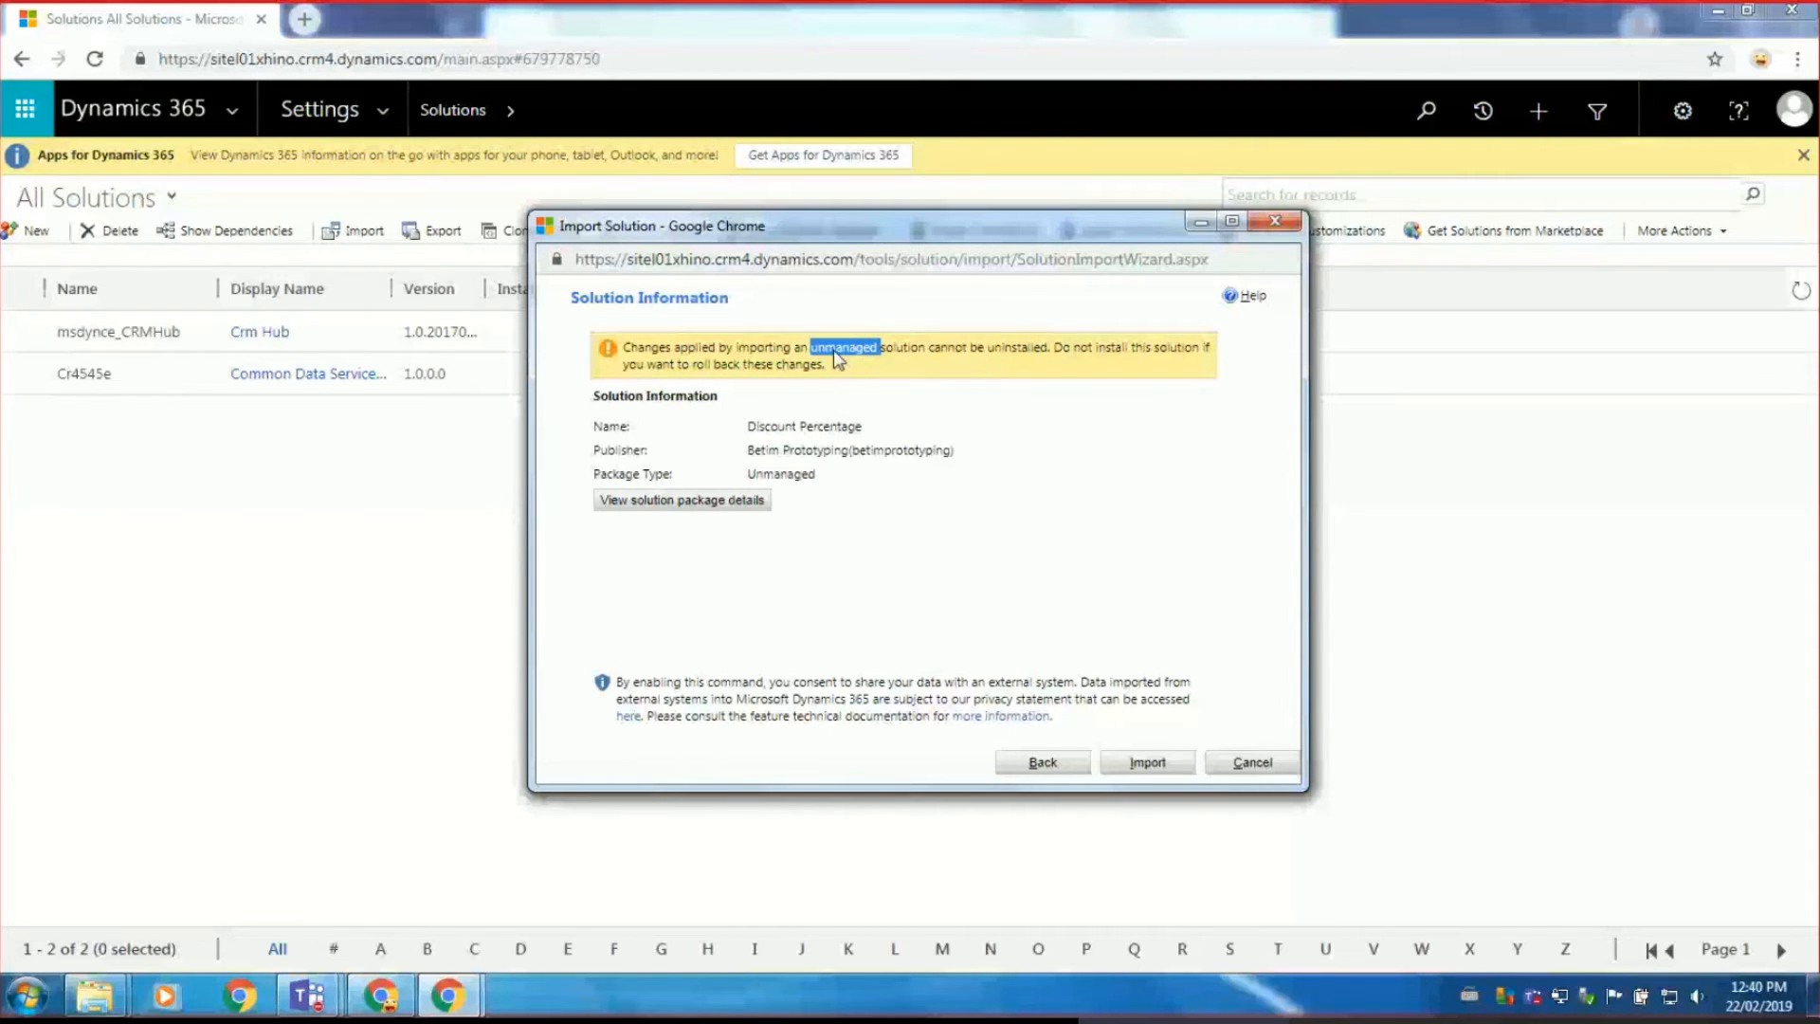
left_click(1092, 353)
left_click_drag(1160, 353, 1202, 366)
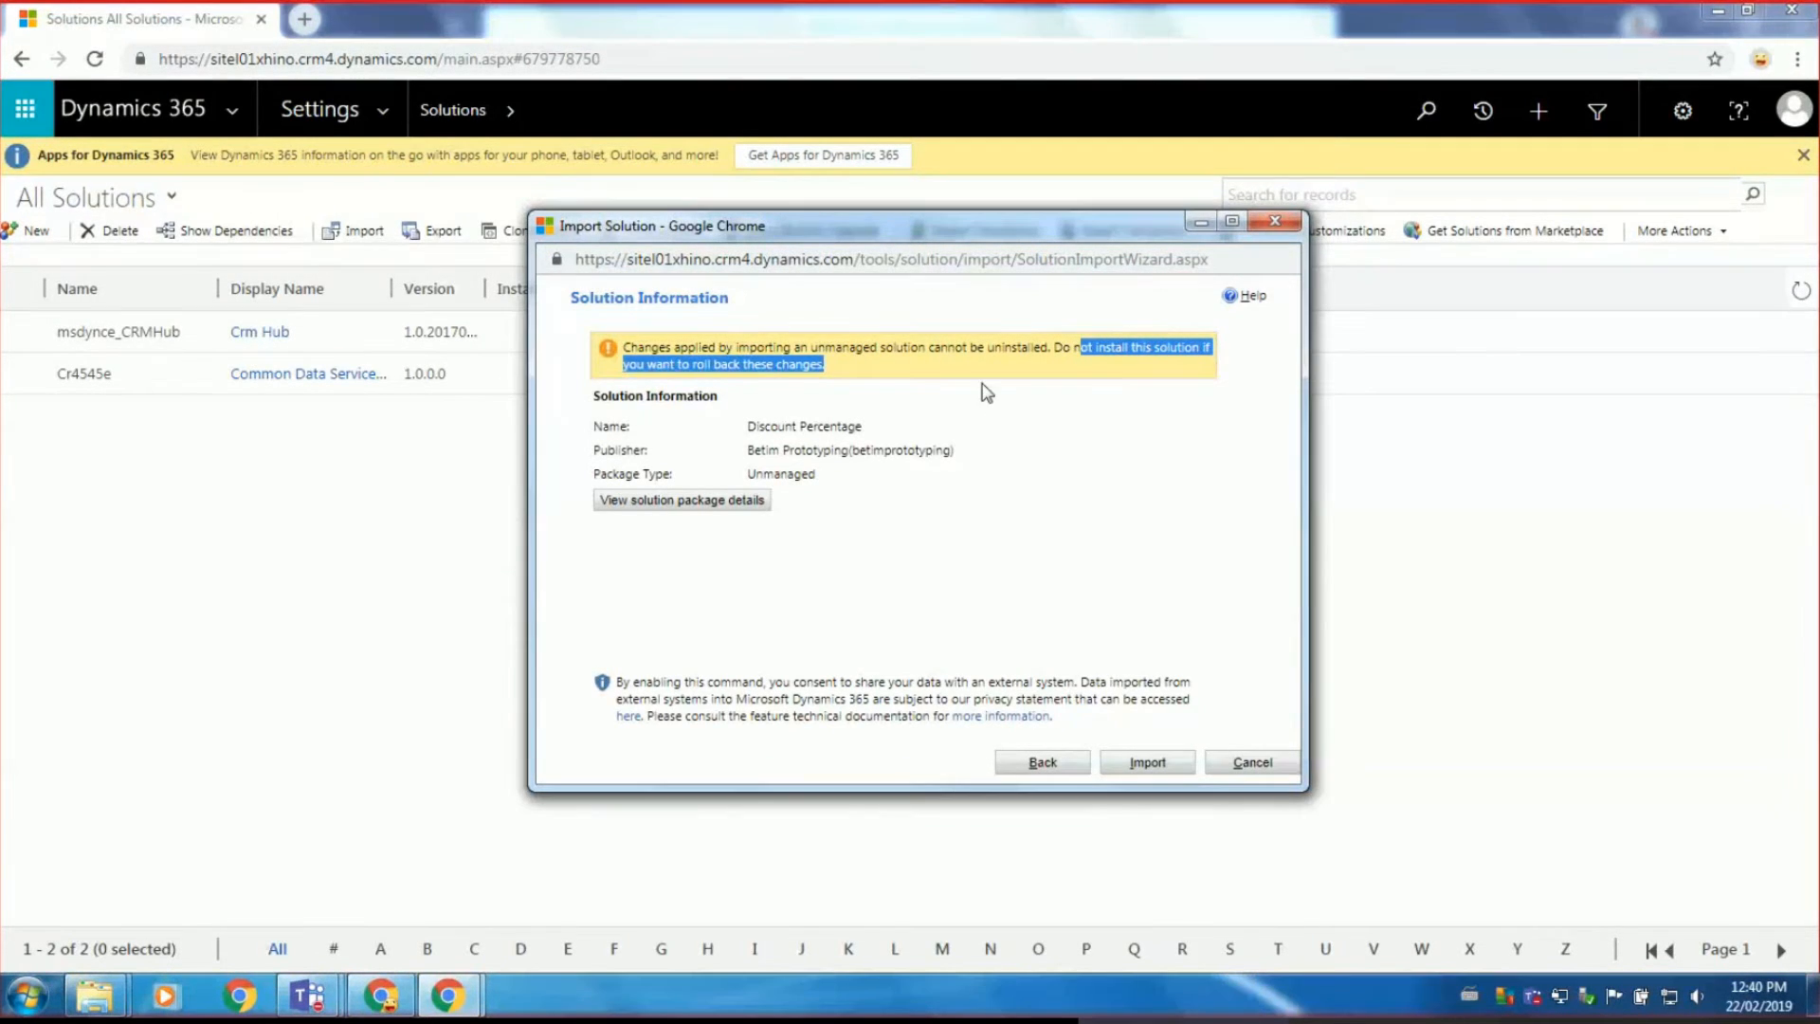
left_click(946, 354)
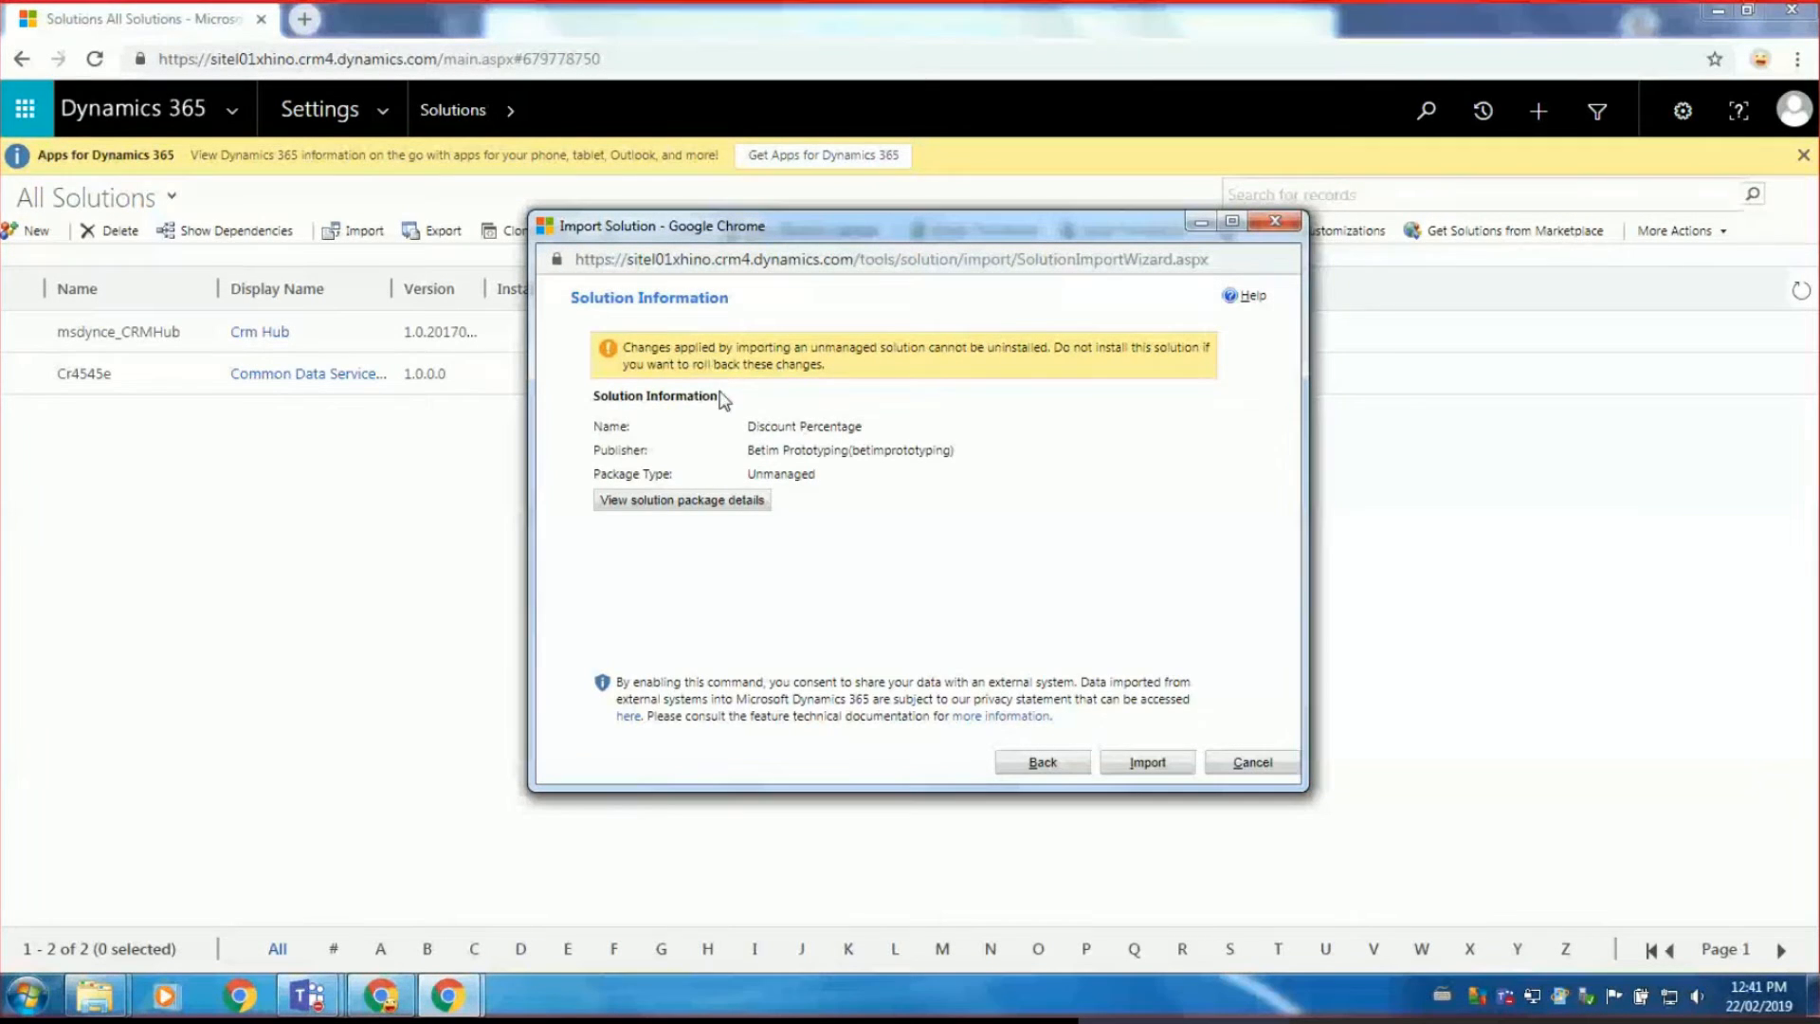
left_click_drag(1049, 349, 1204, 368)
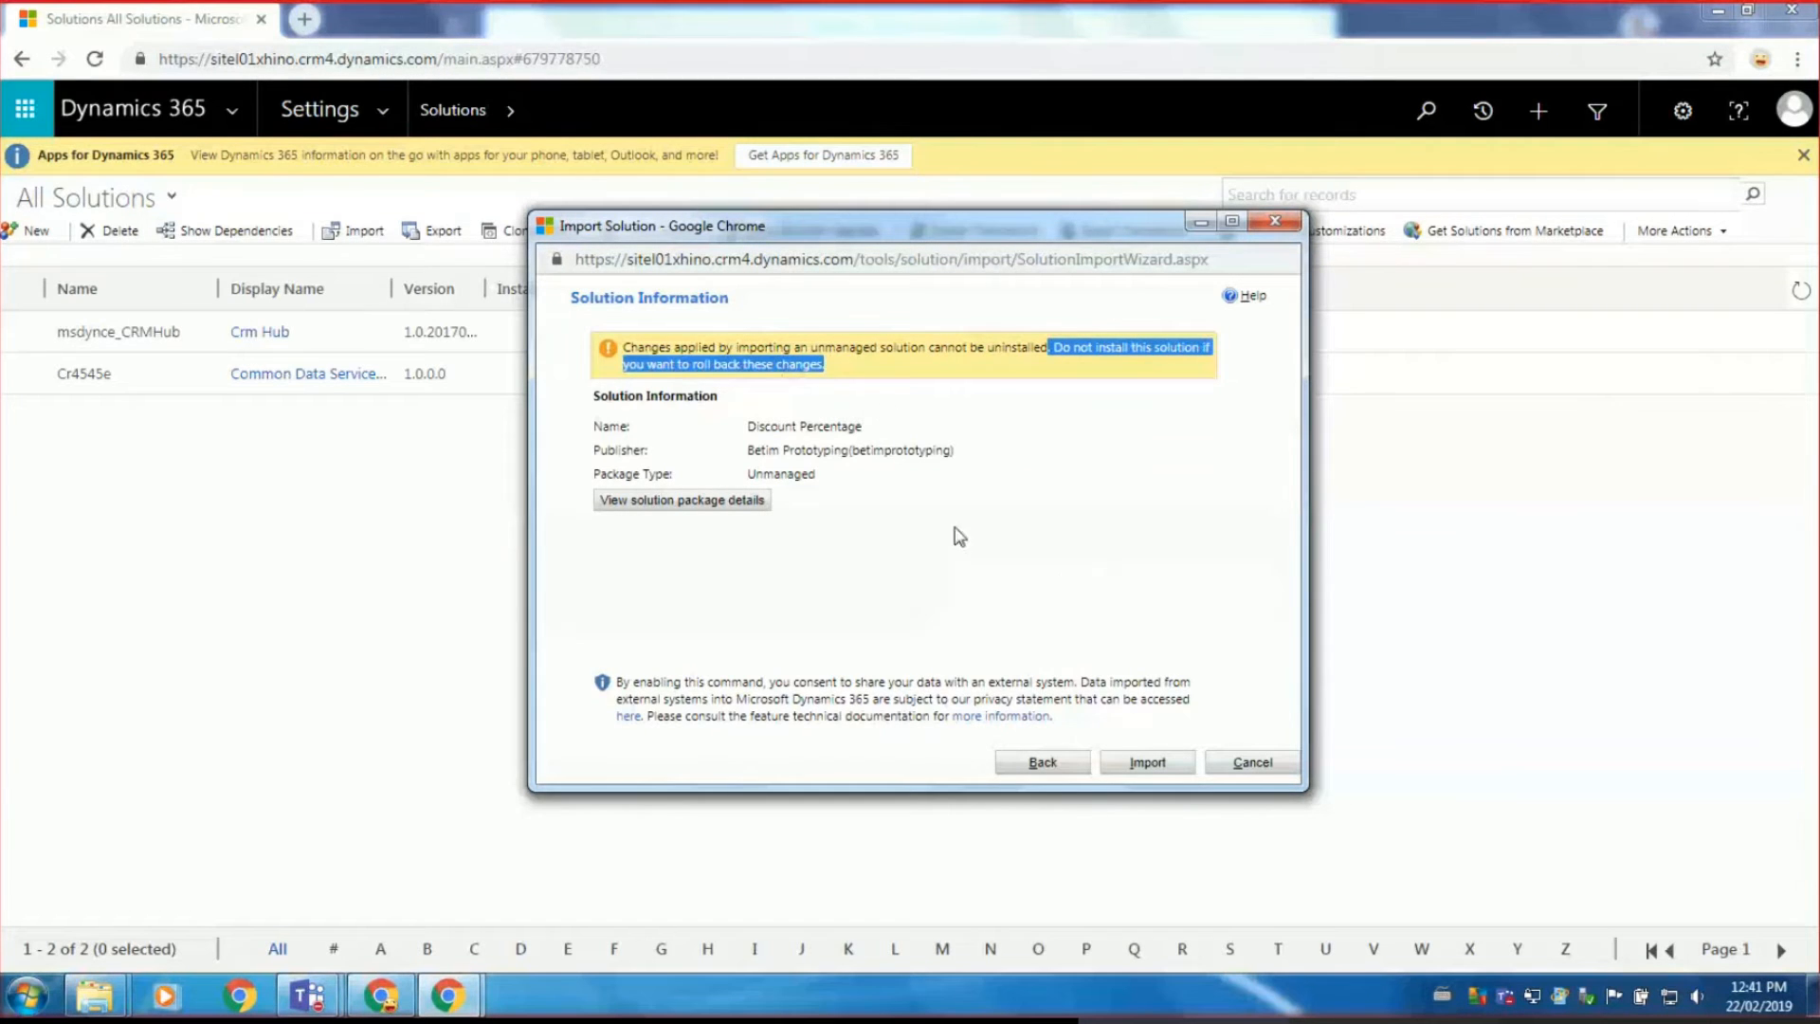
left_click(956, 374)
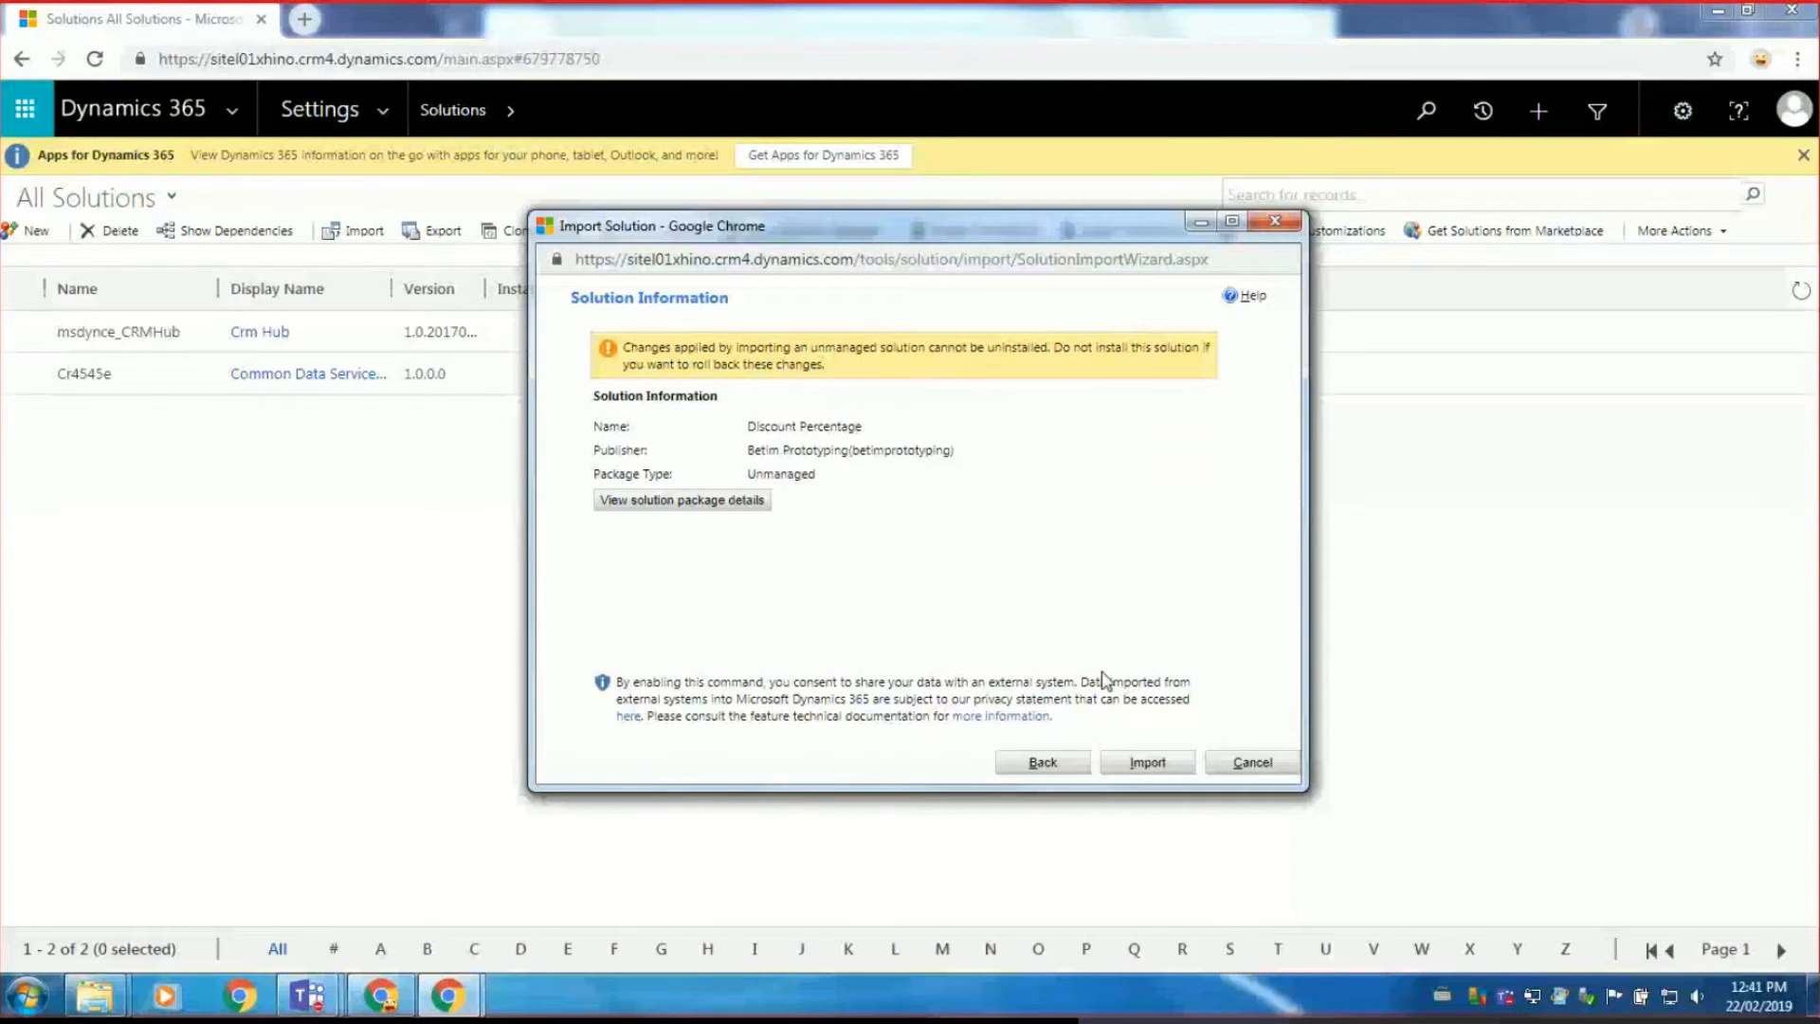
Import the unmanaged Discount Percentage solution, publish all customizations and close the import wizard.
left_click(1149, 764)
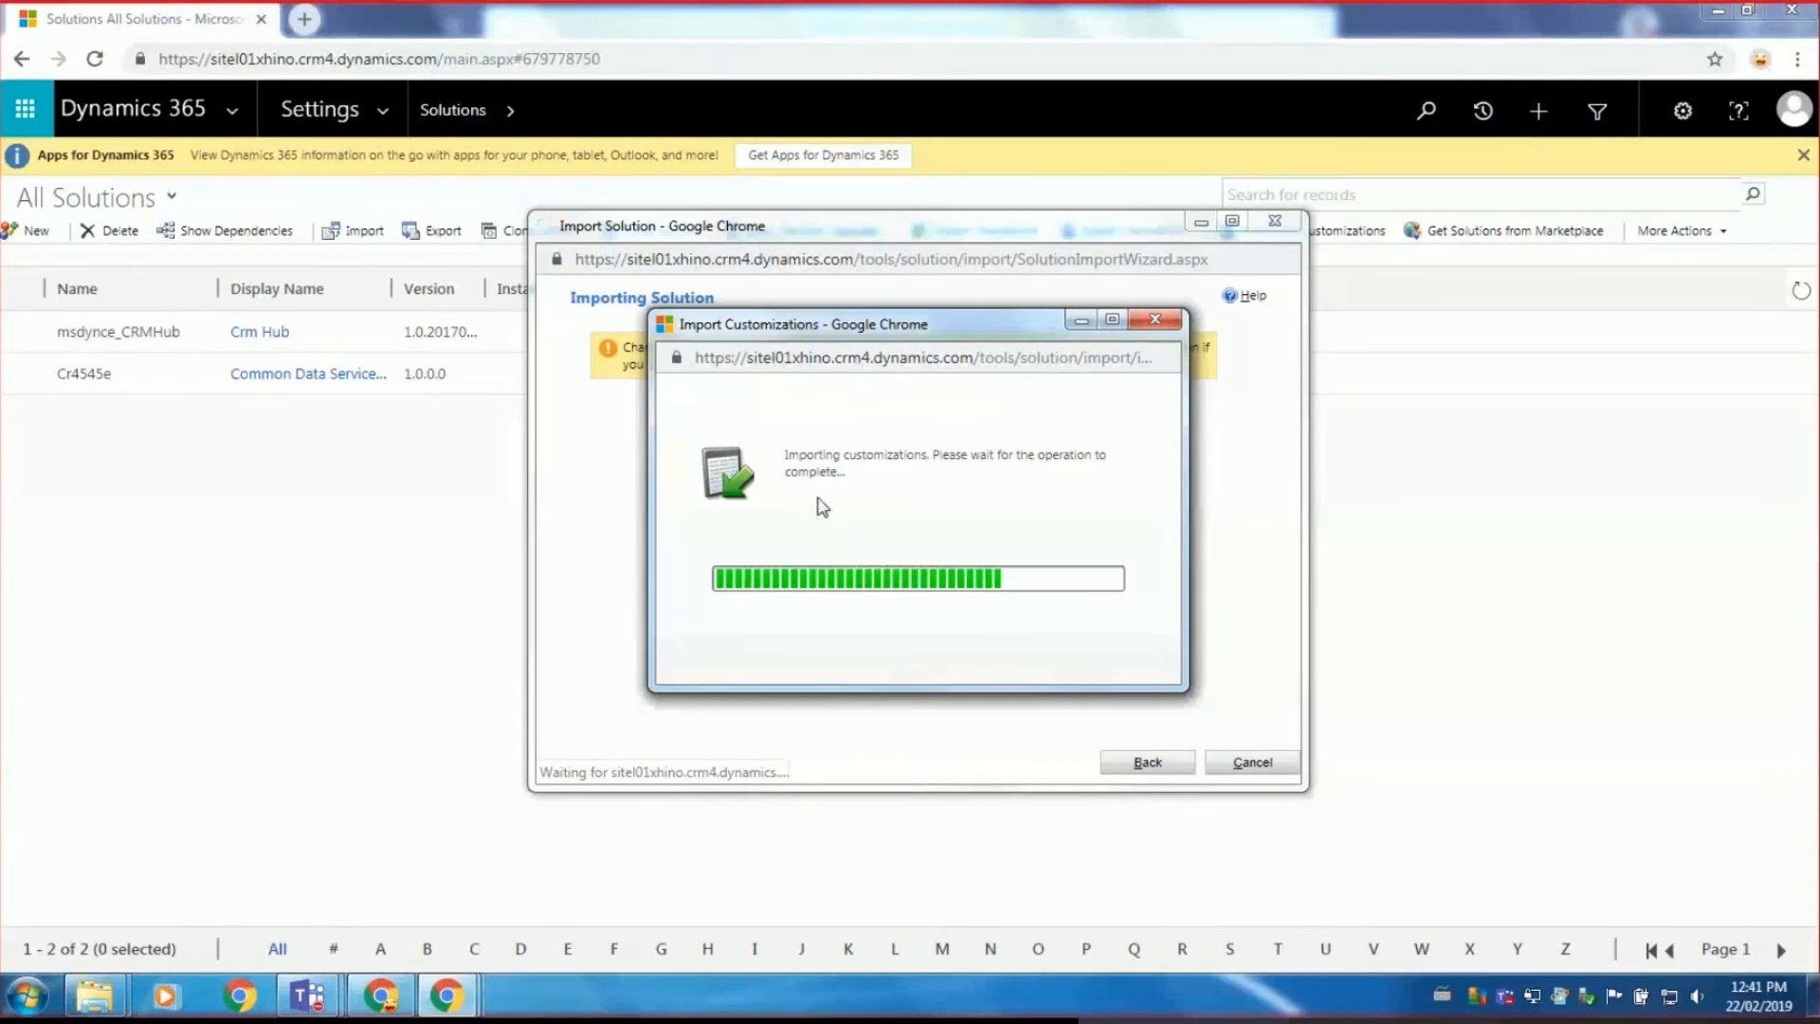
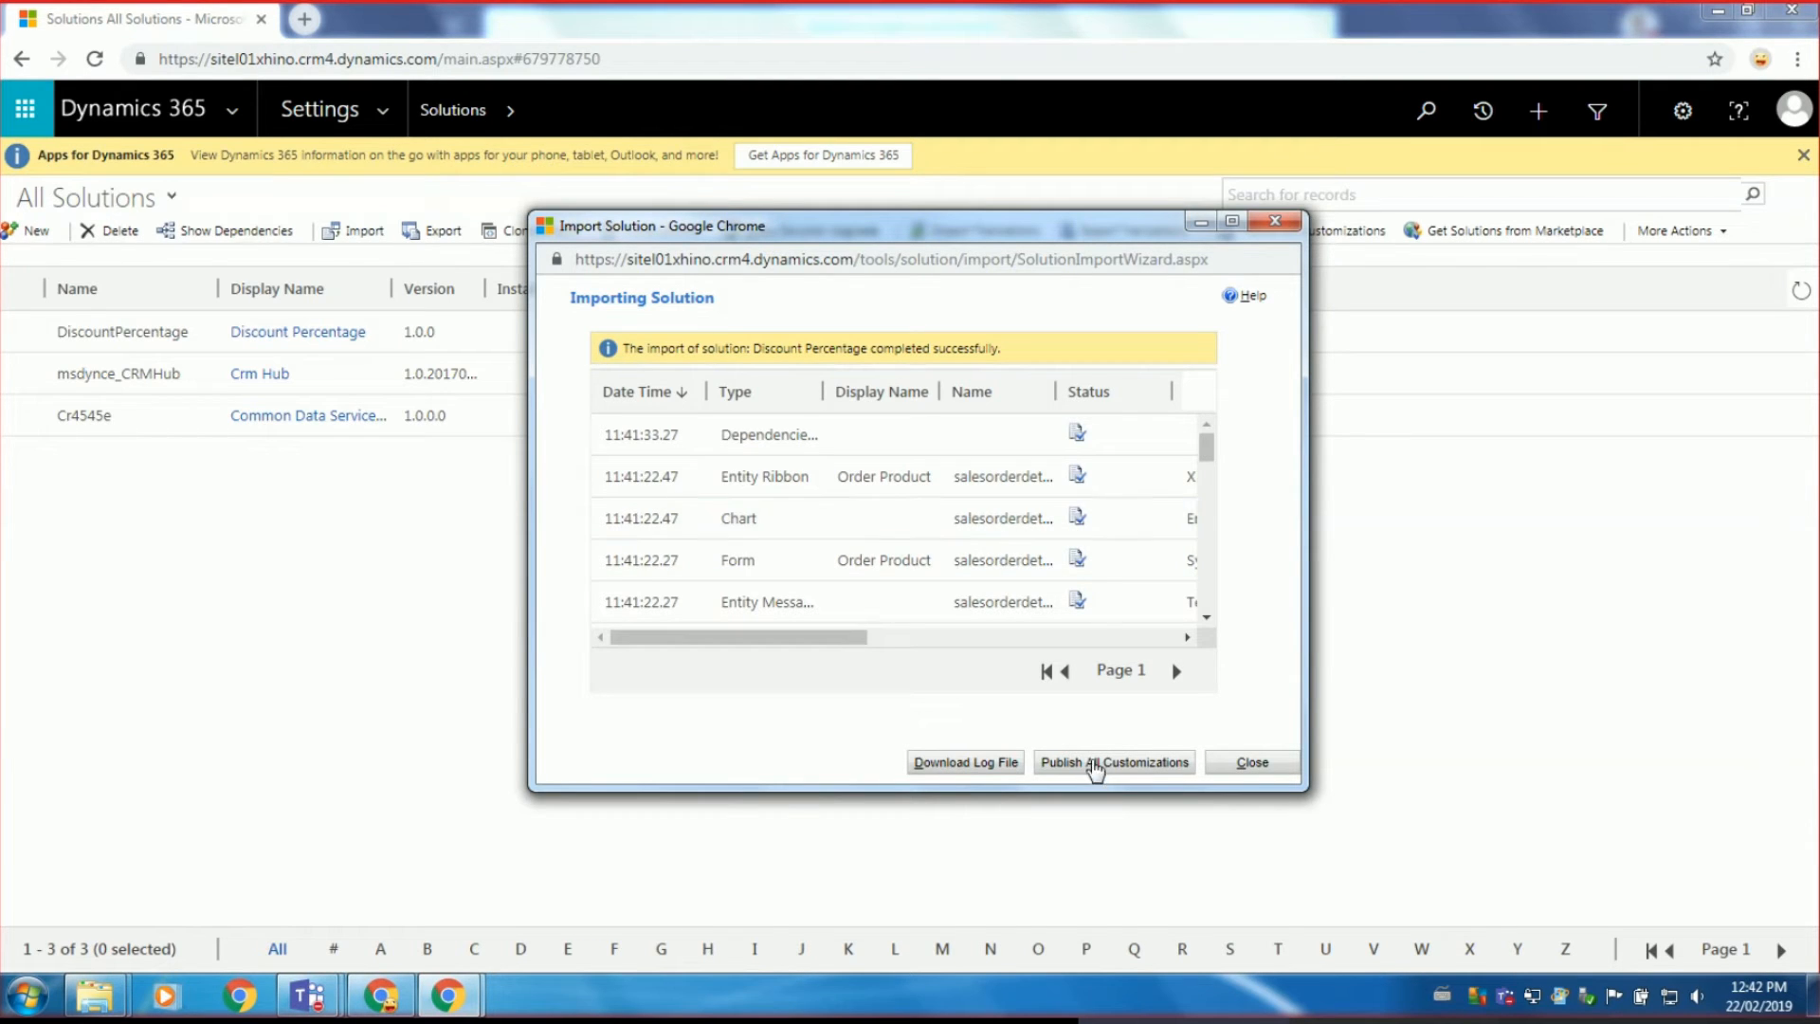
left_click(1117, 766)
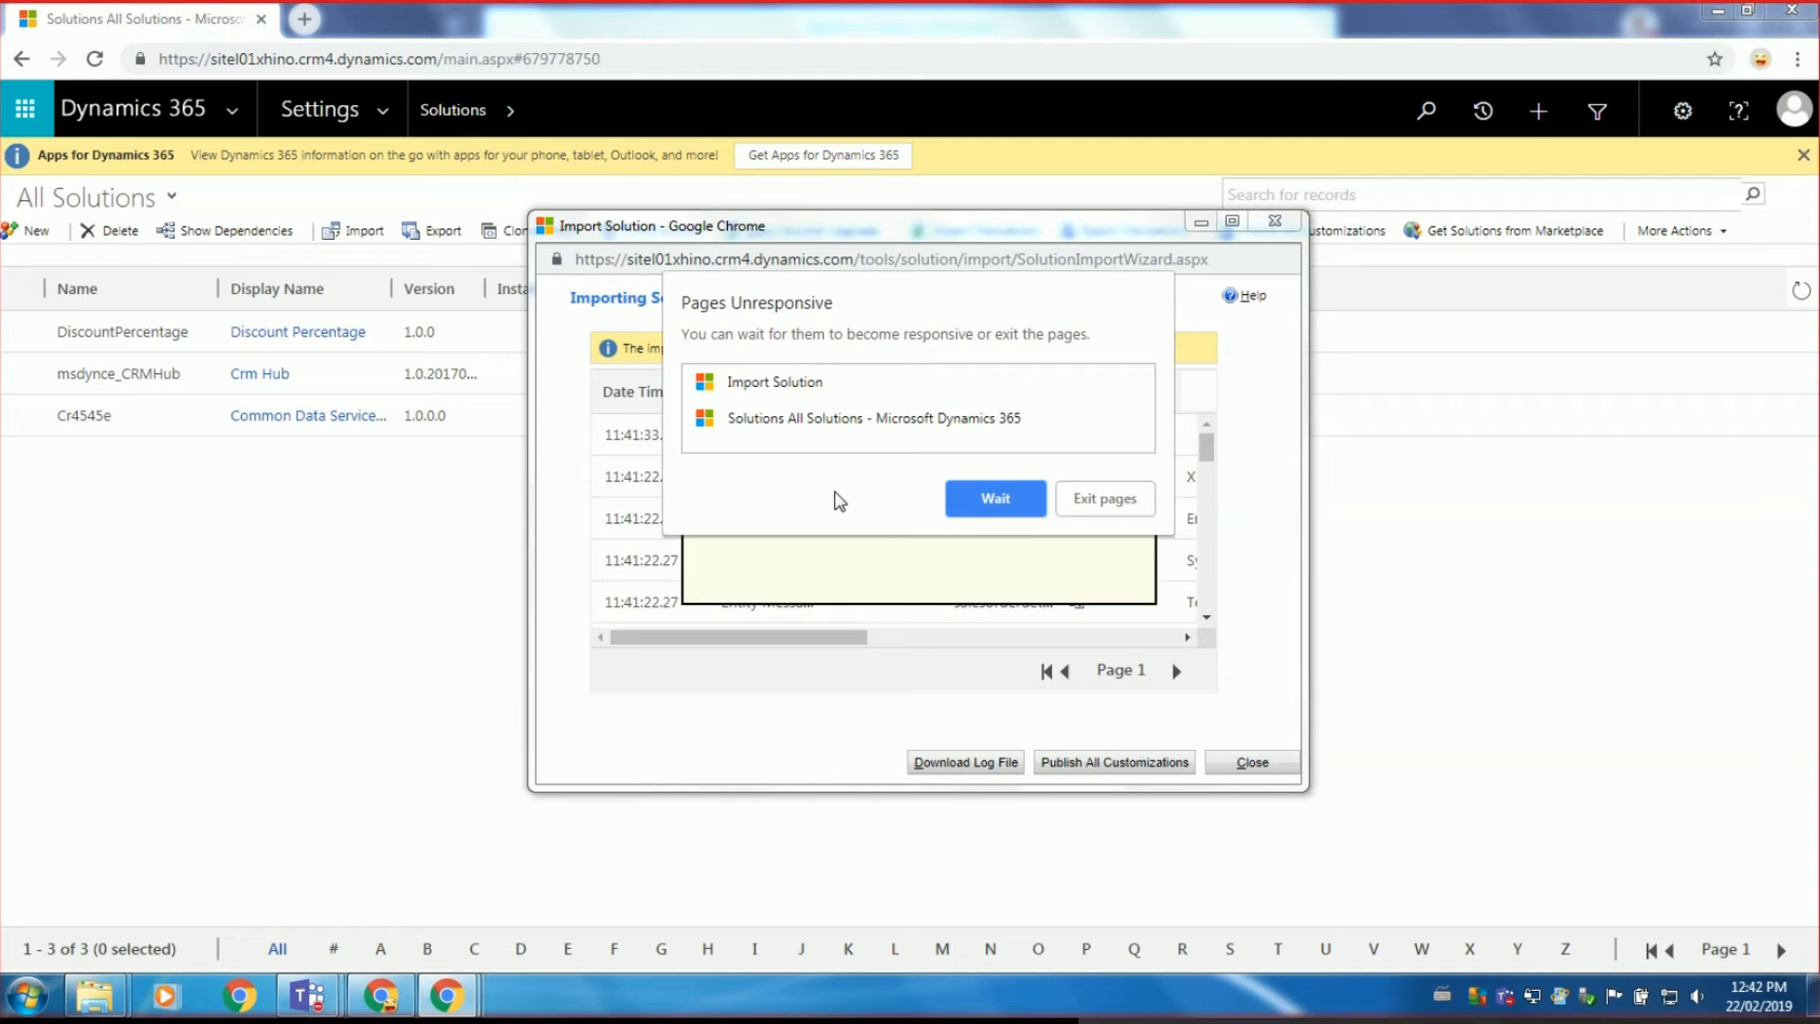
left_click(1003, 508)
left_click(966, 507)
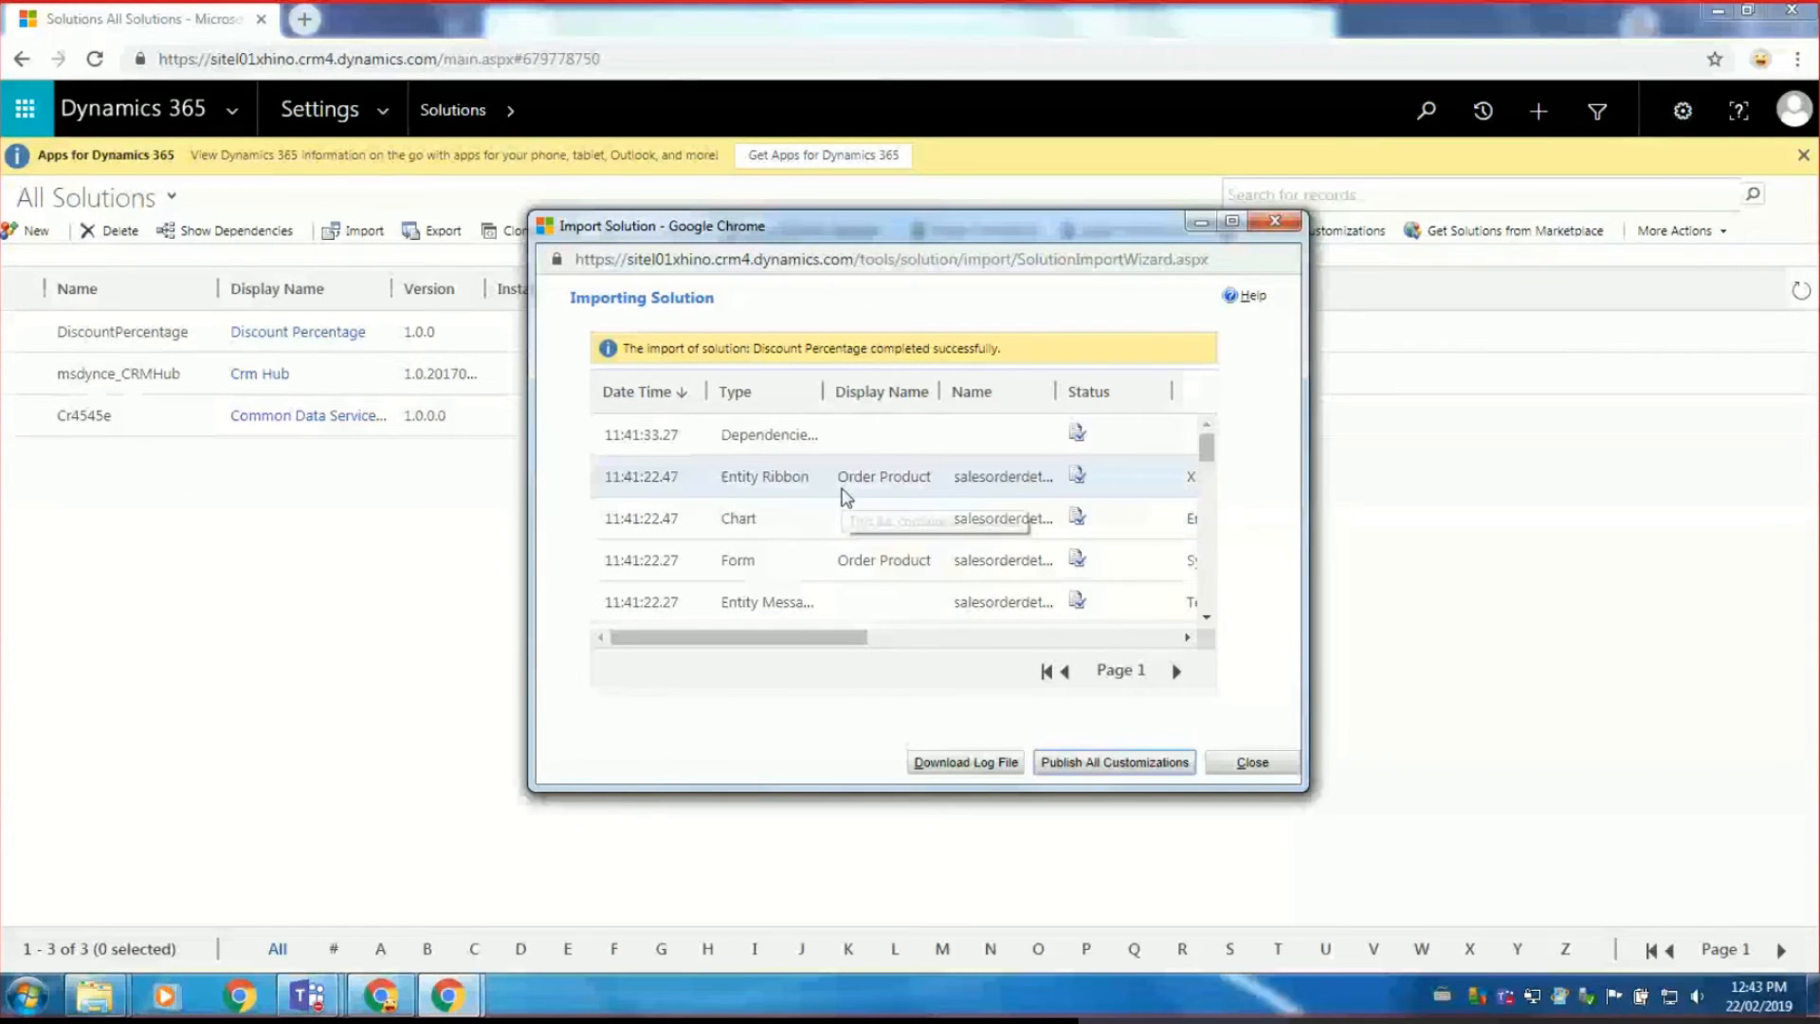
left_click(1277, 766)
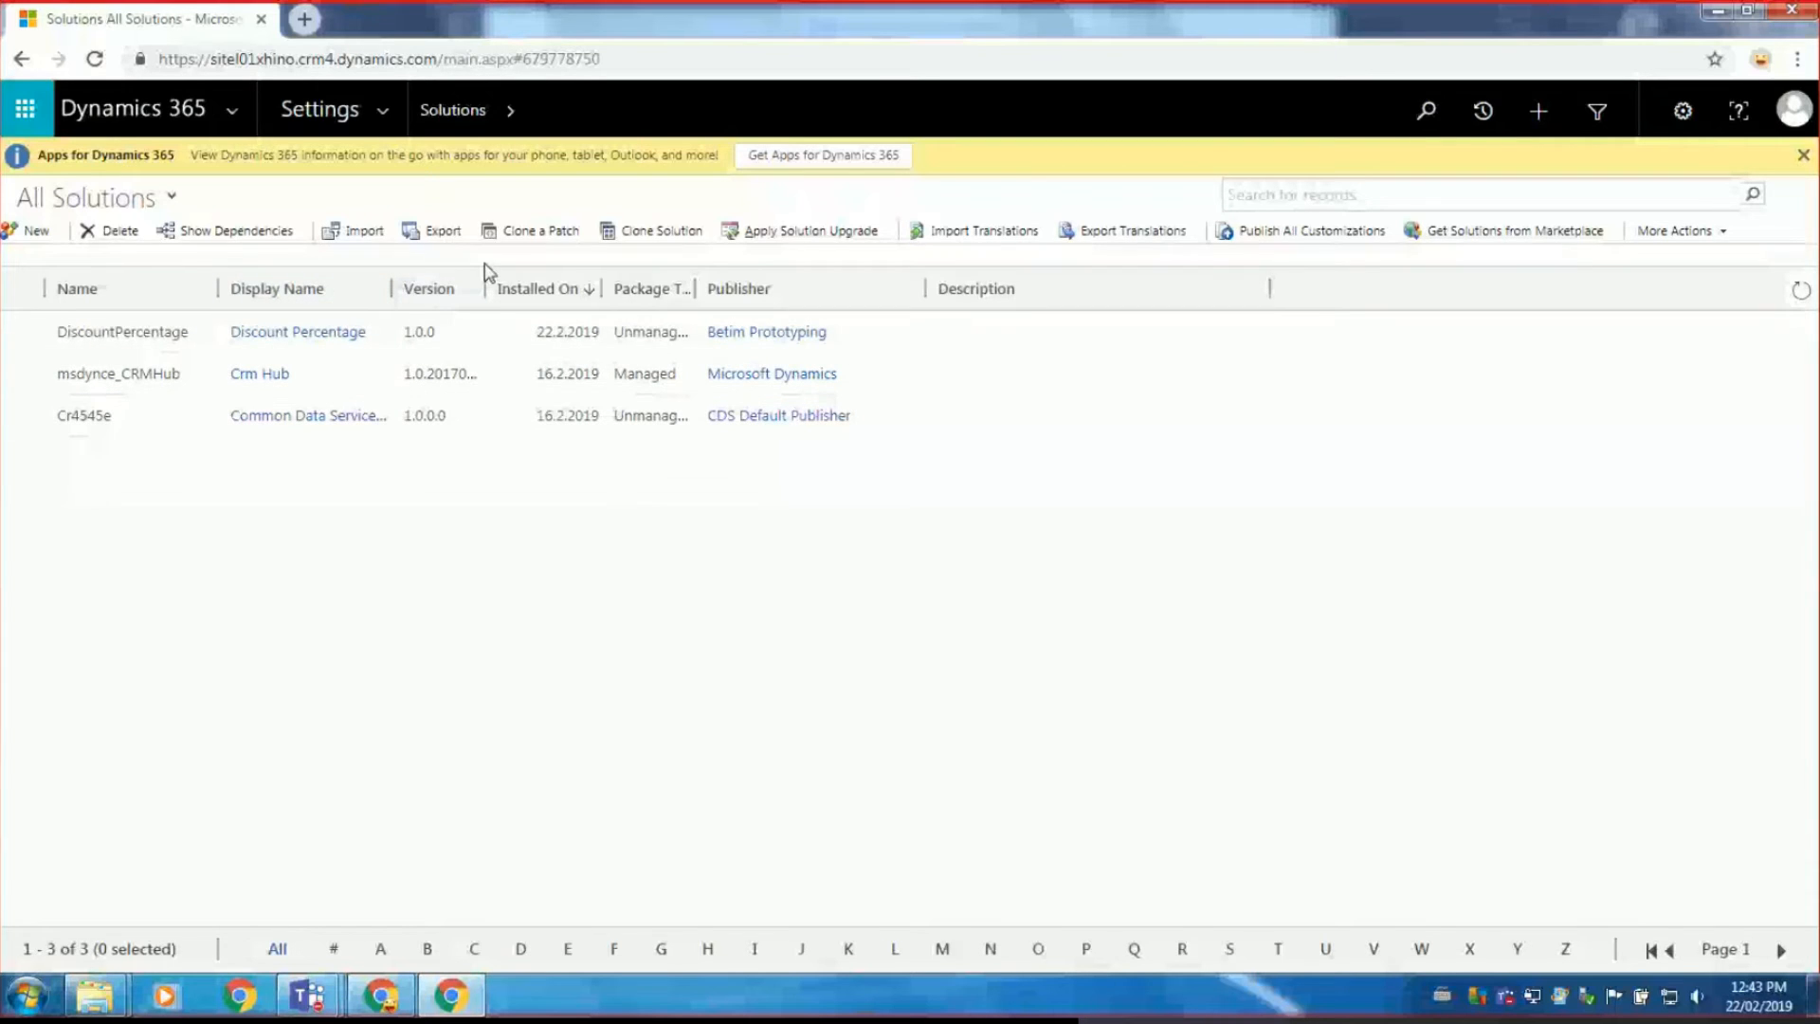
Inspect the components of the imported Discount Percentage solution, including the SalesOrder.DiscountPercentageHandler web resource, and close both windows.
left_click(347, 339)
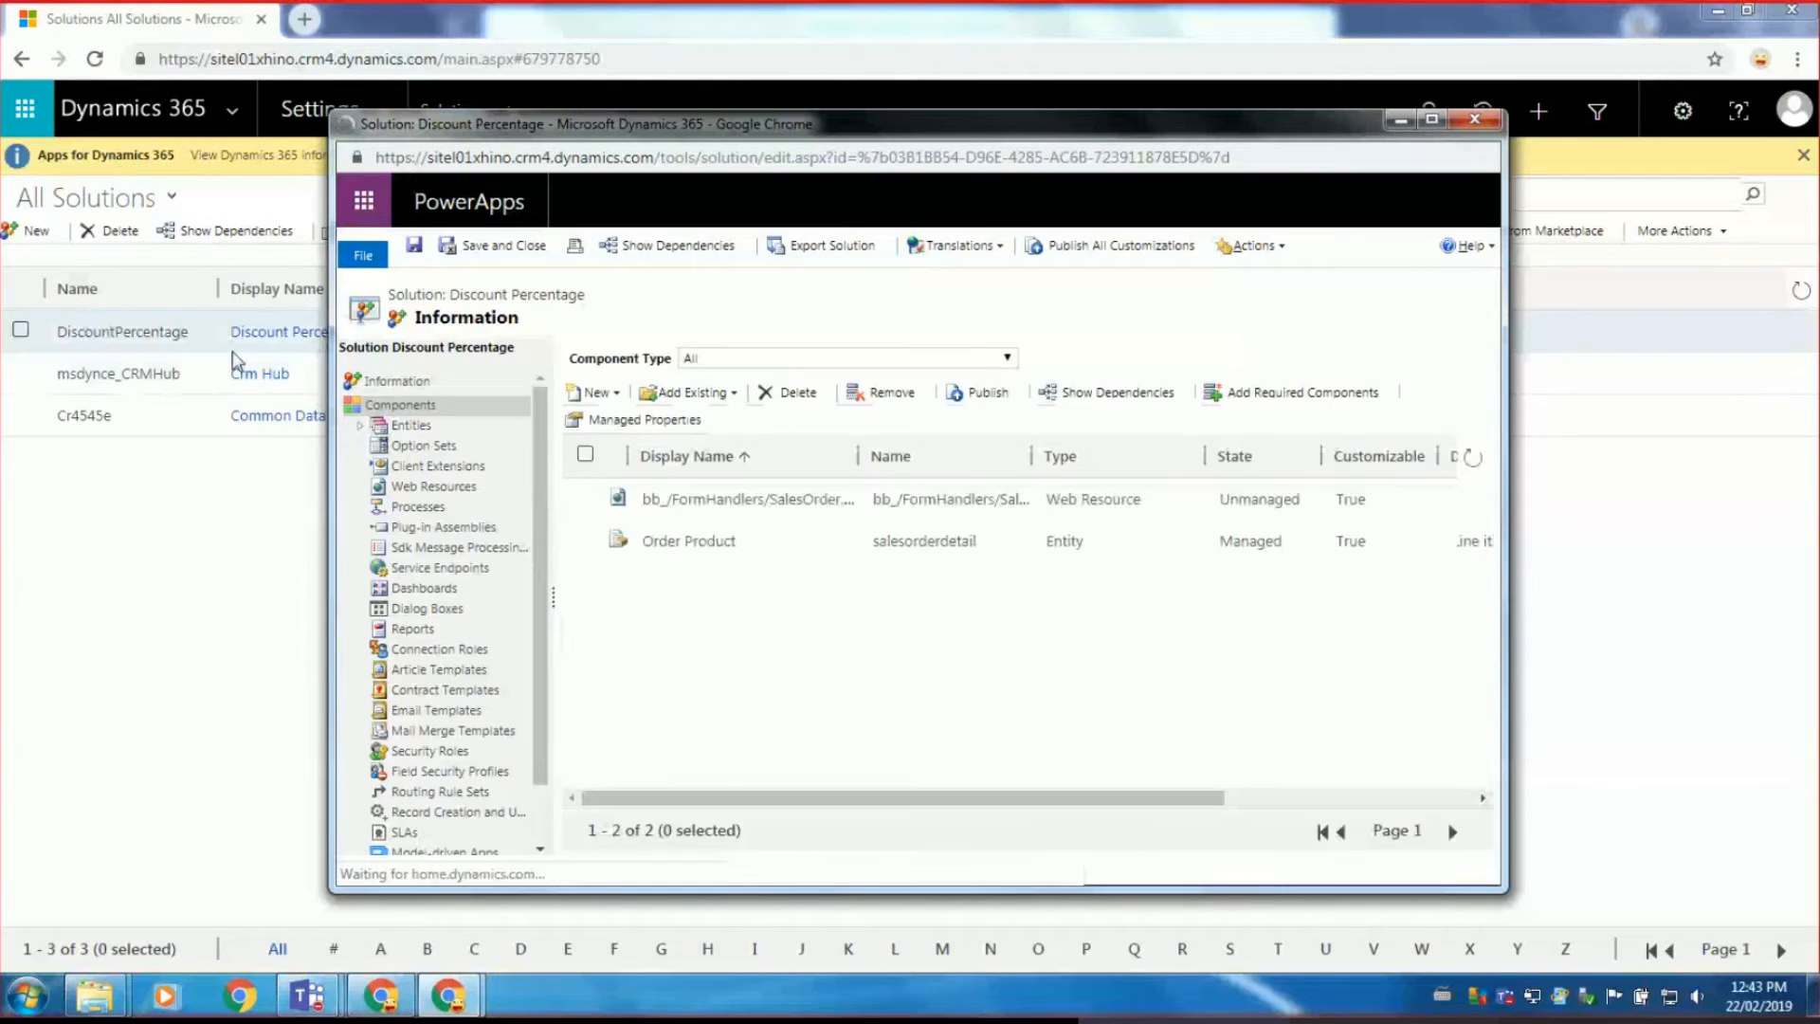
left_click(730, 502)
double_click(786, 505)
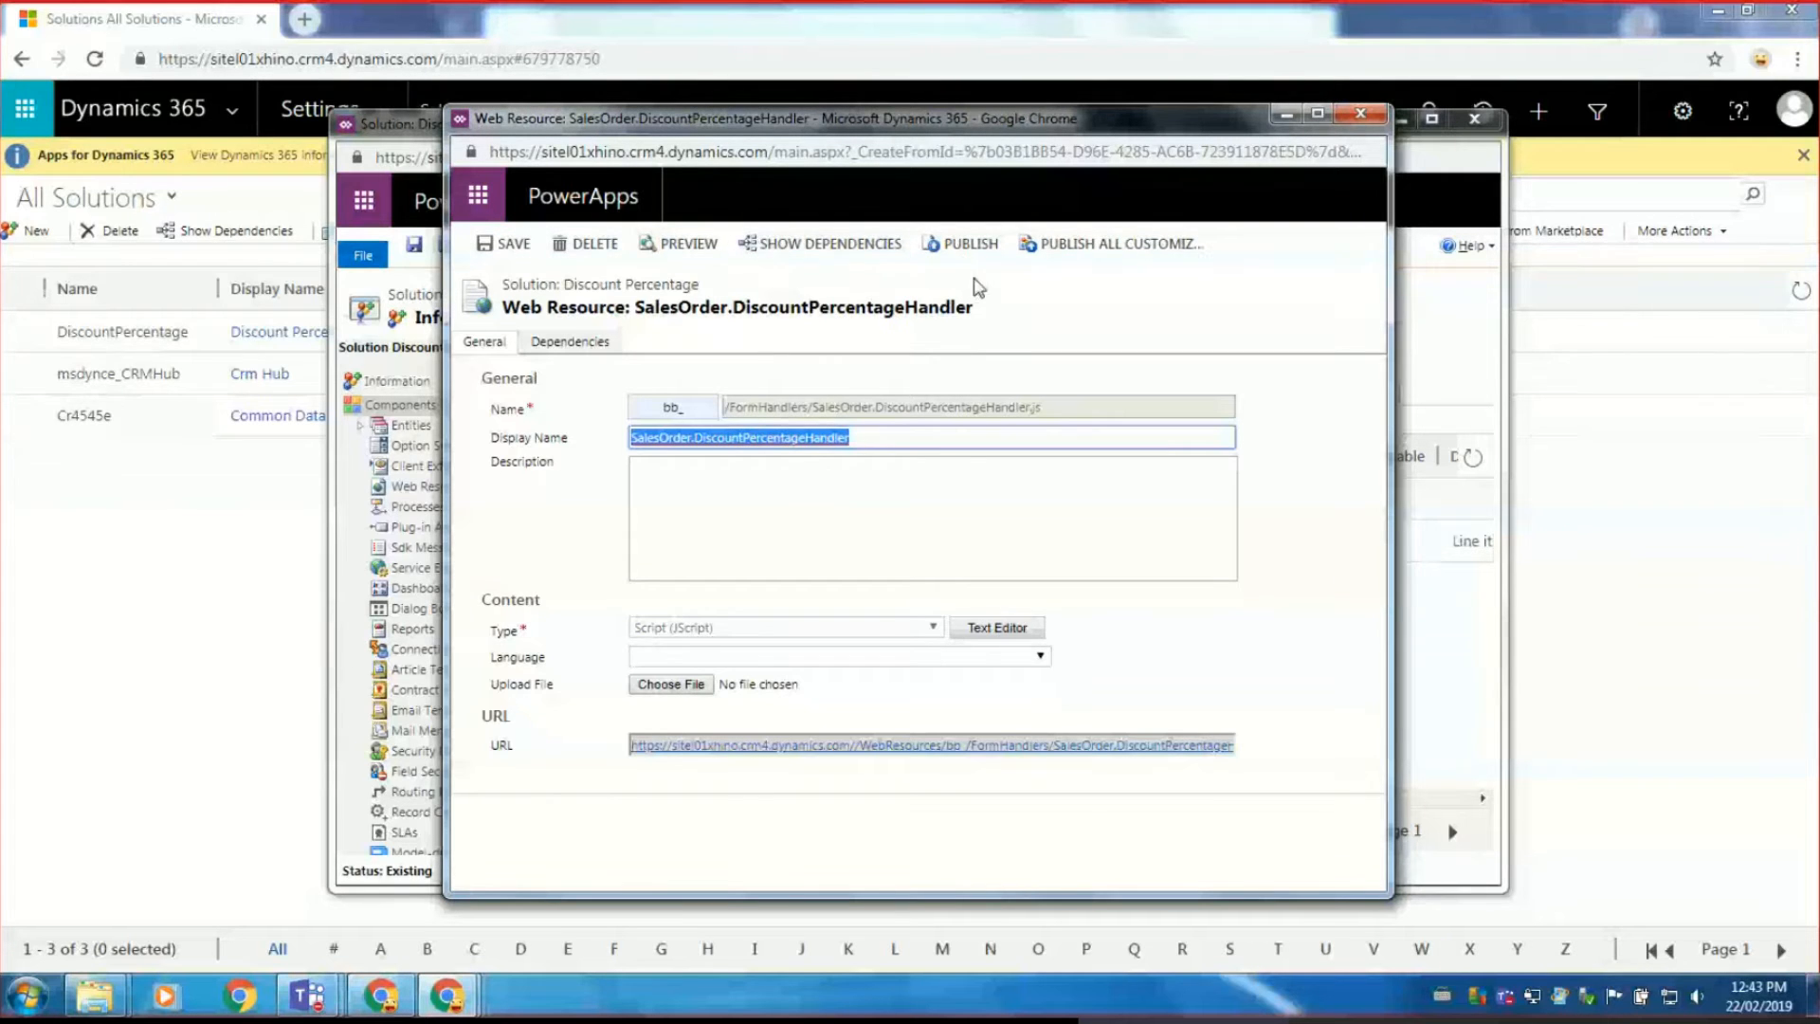
left_click(1361, 112)
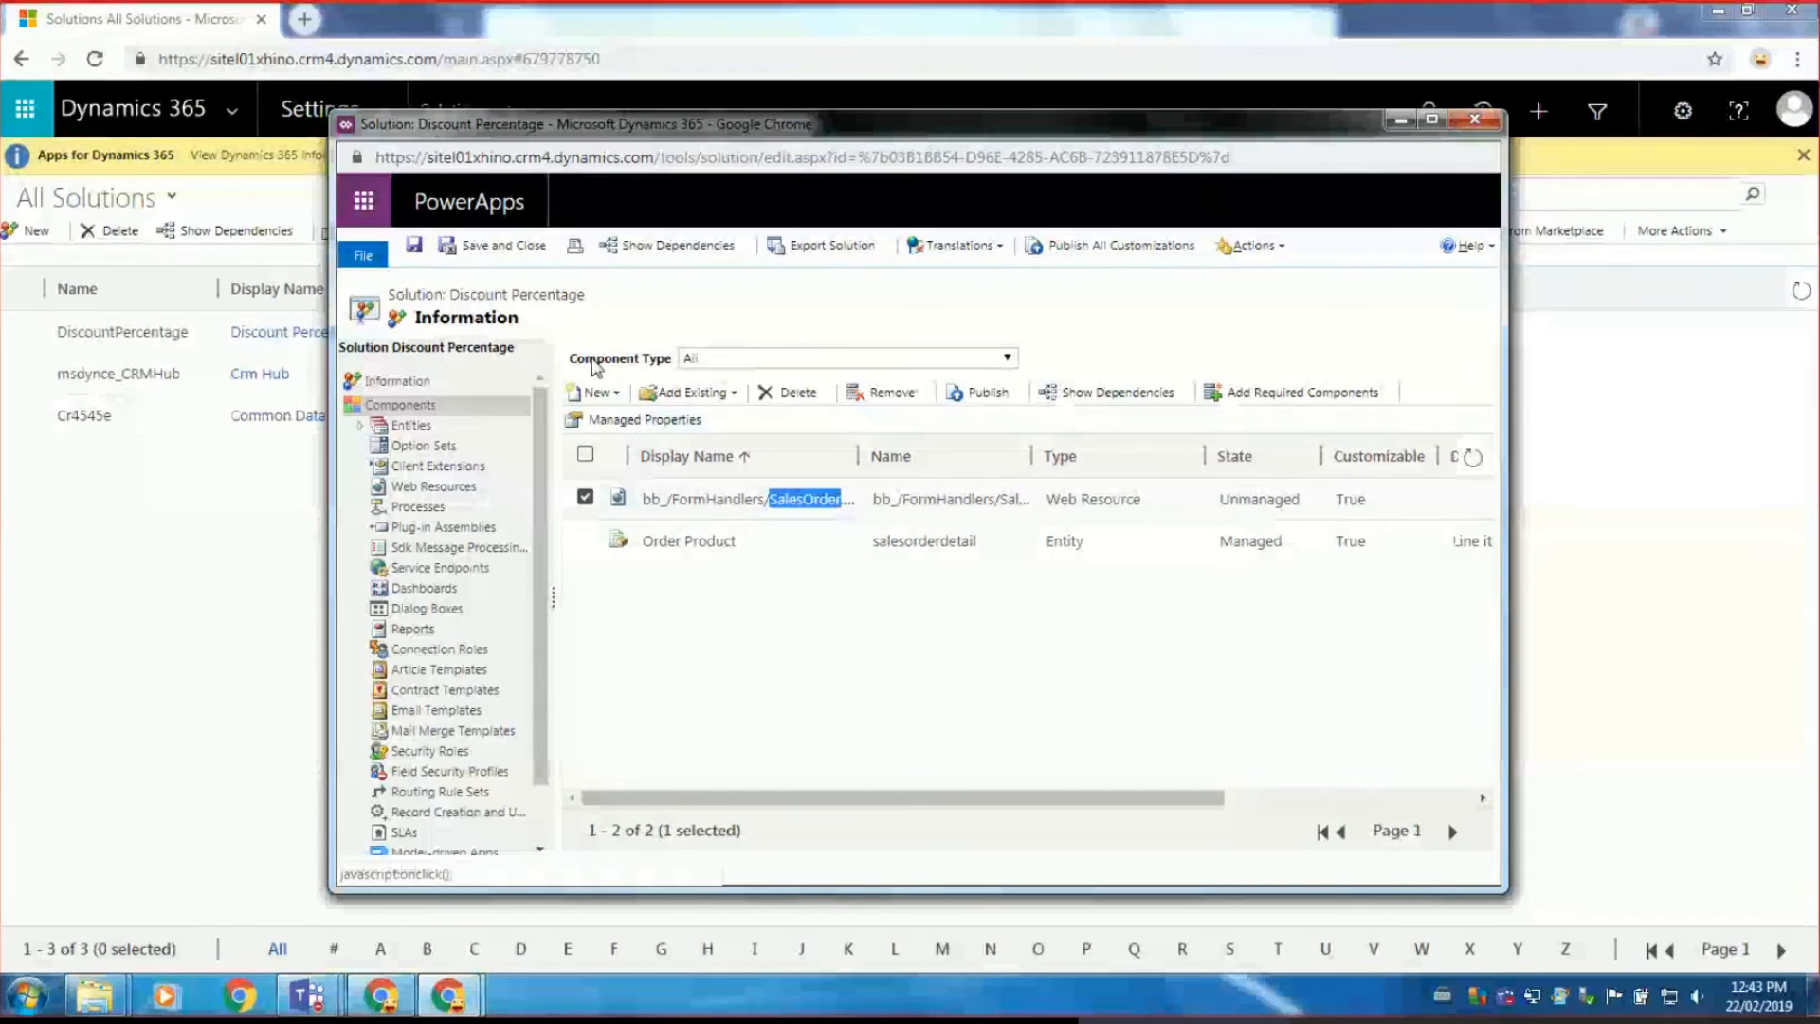
left_click(1475, 119)
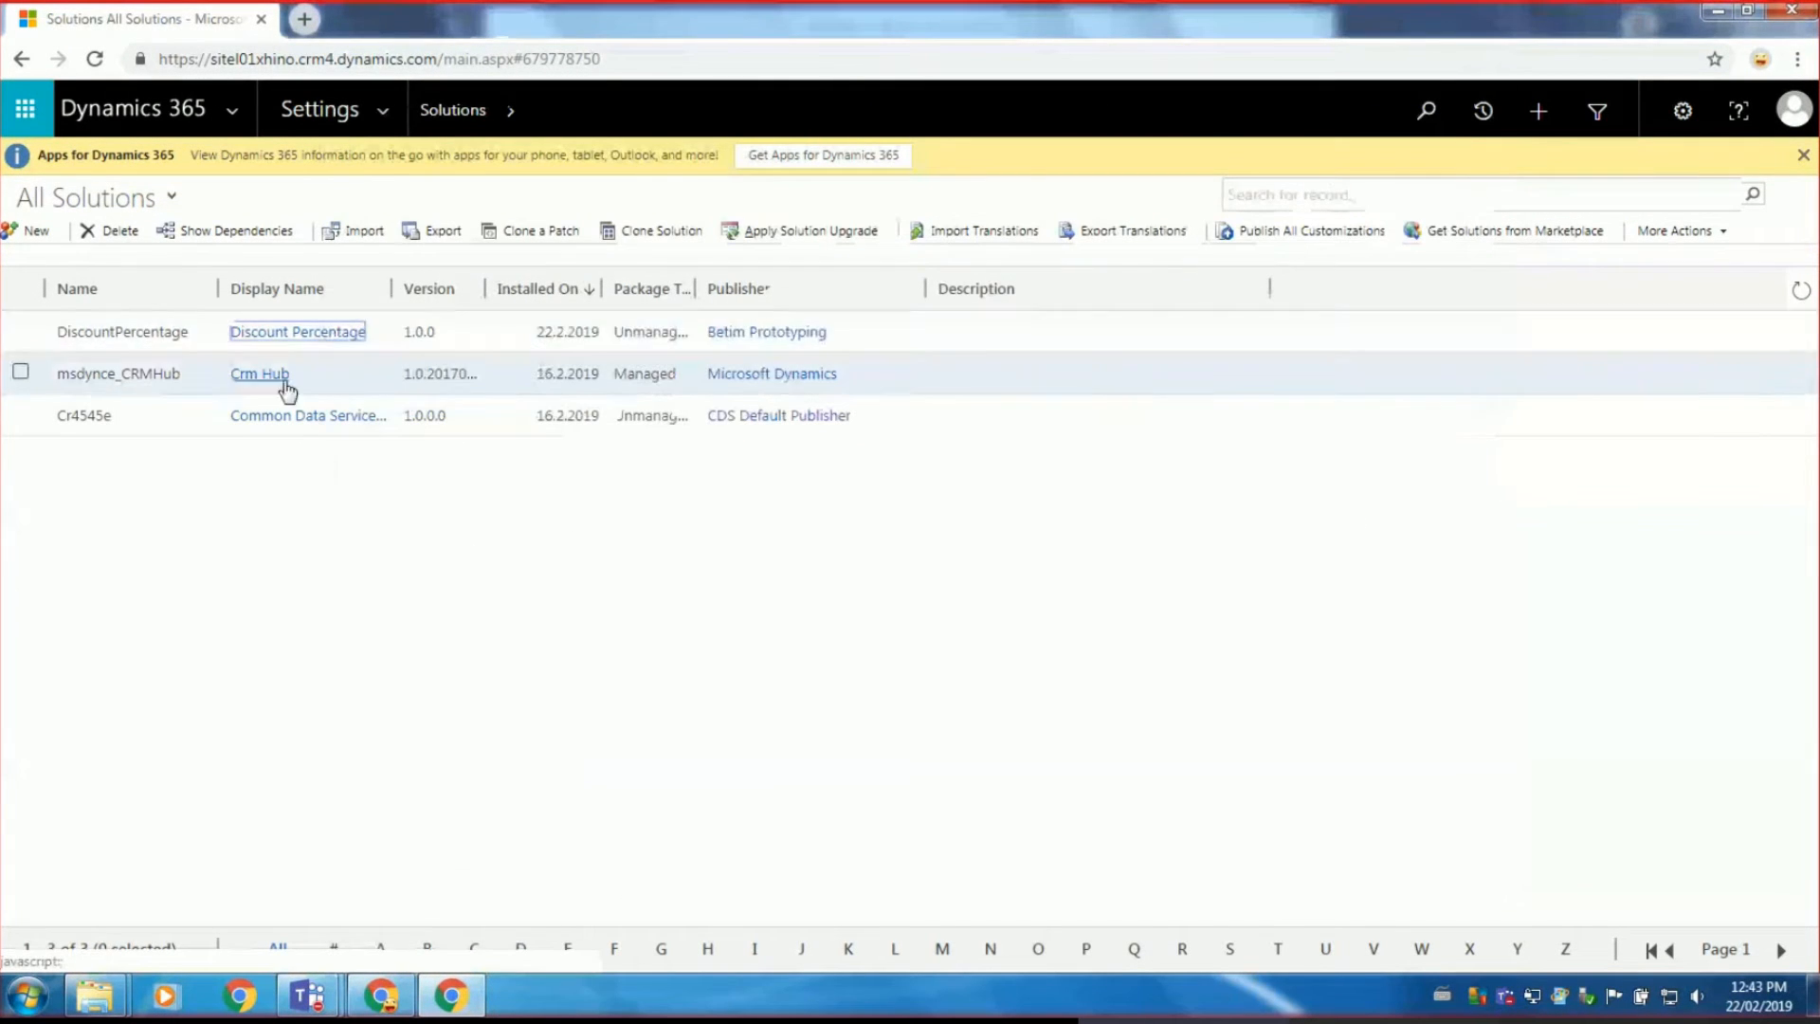
Start a new order in the Sales area and name it Test UnManaged.
left_click(390, 115)
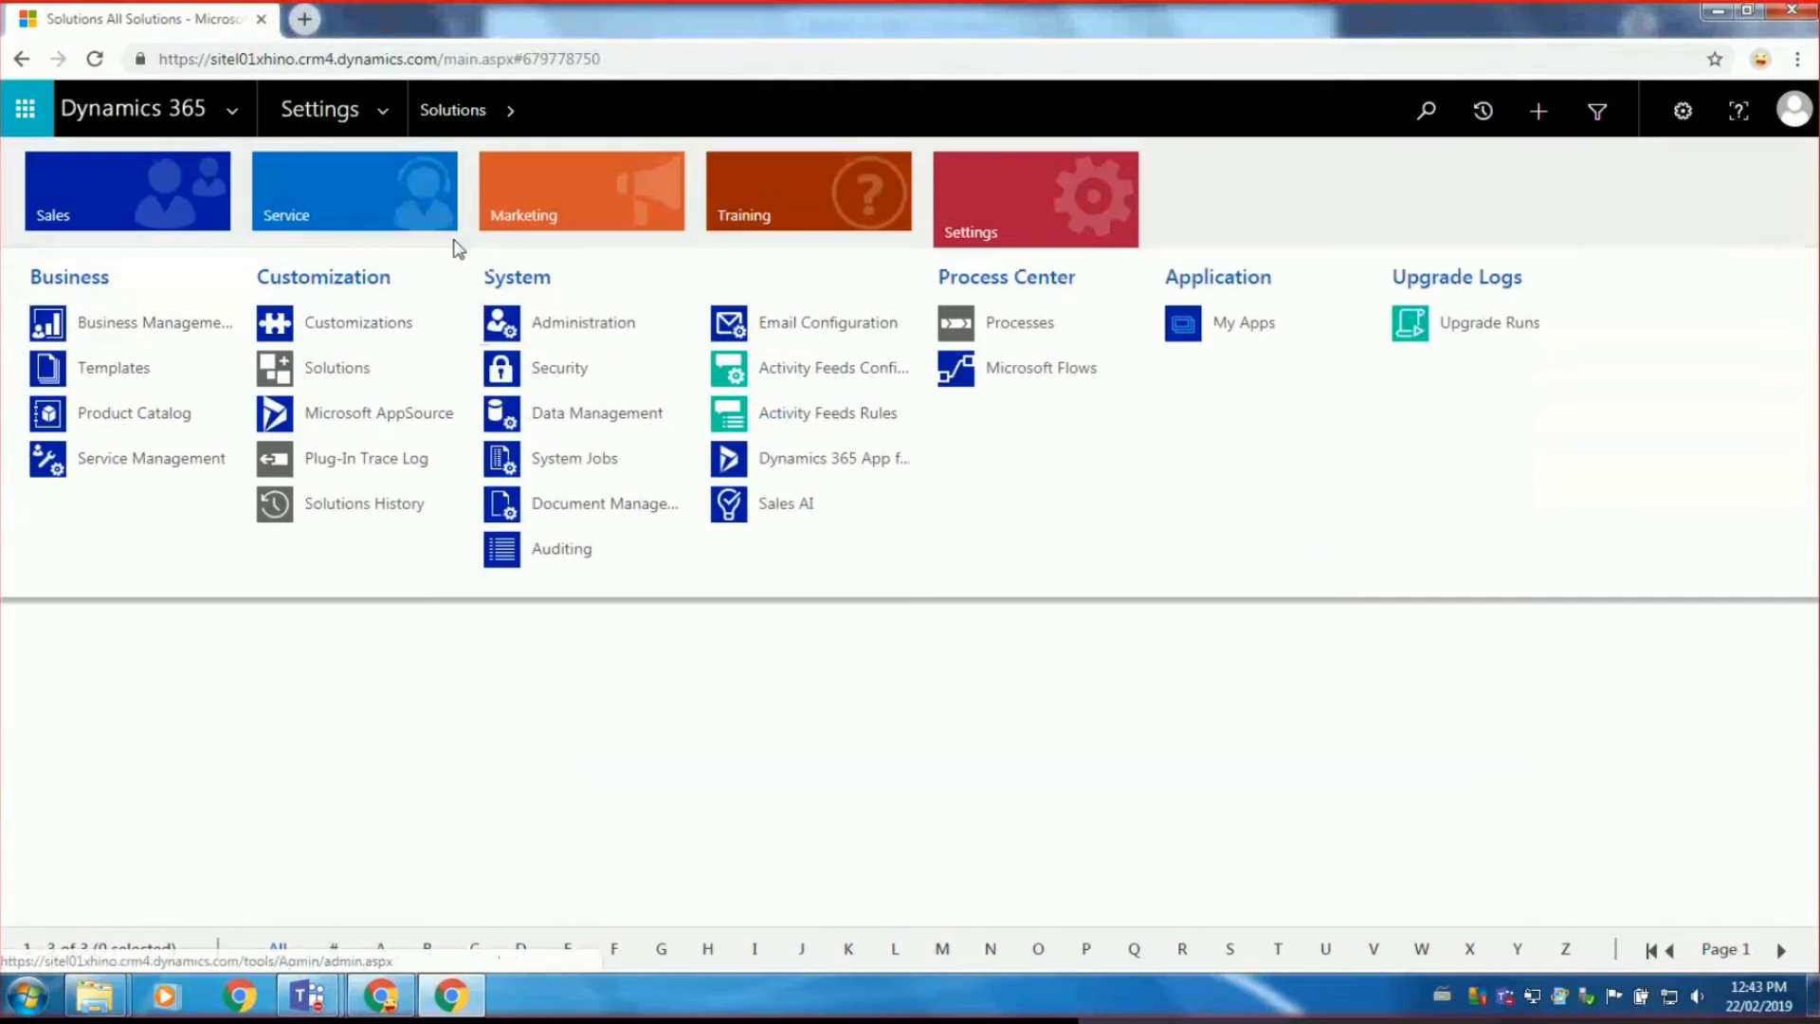
left_click(173, 203)
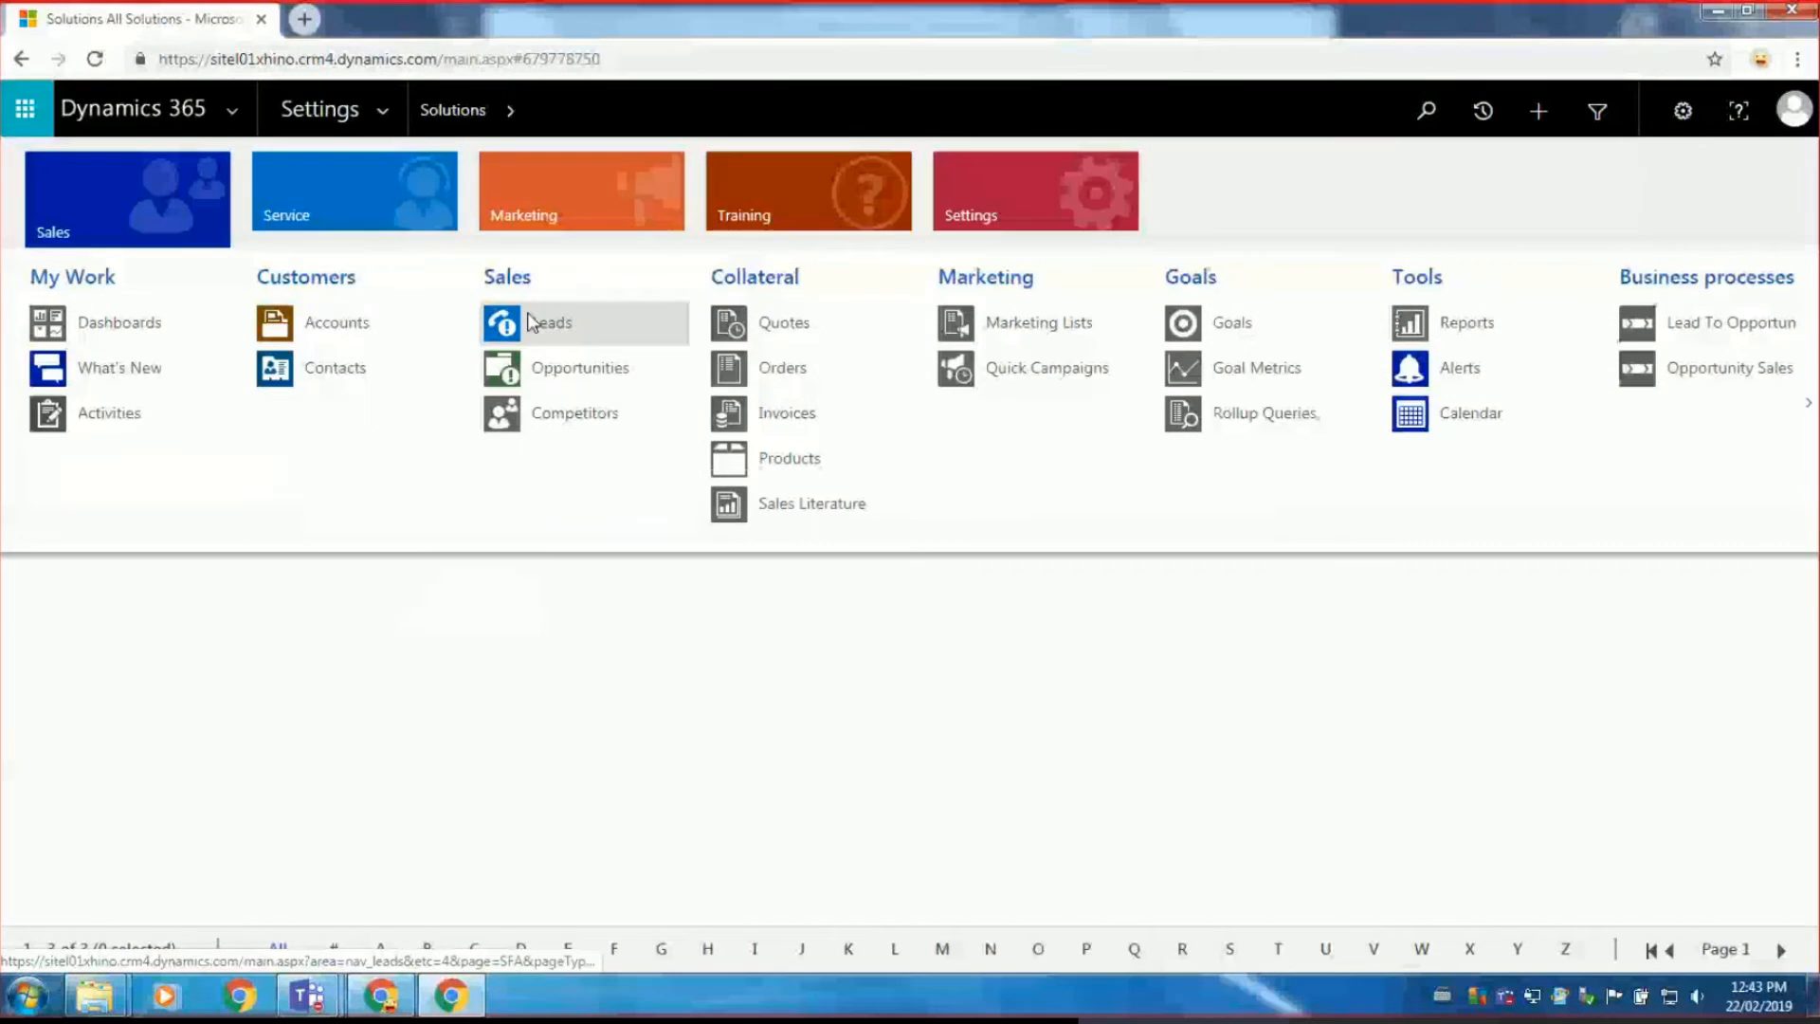
left_click(785, 370)
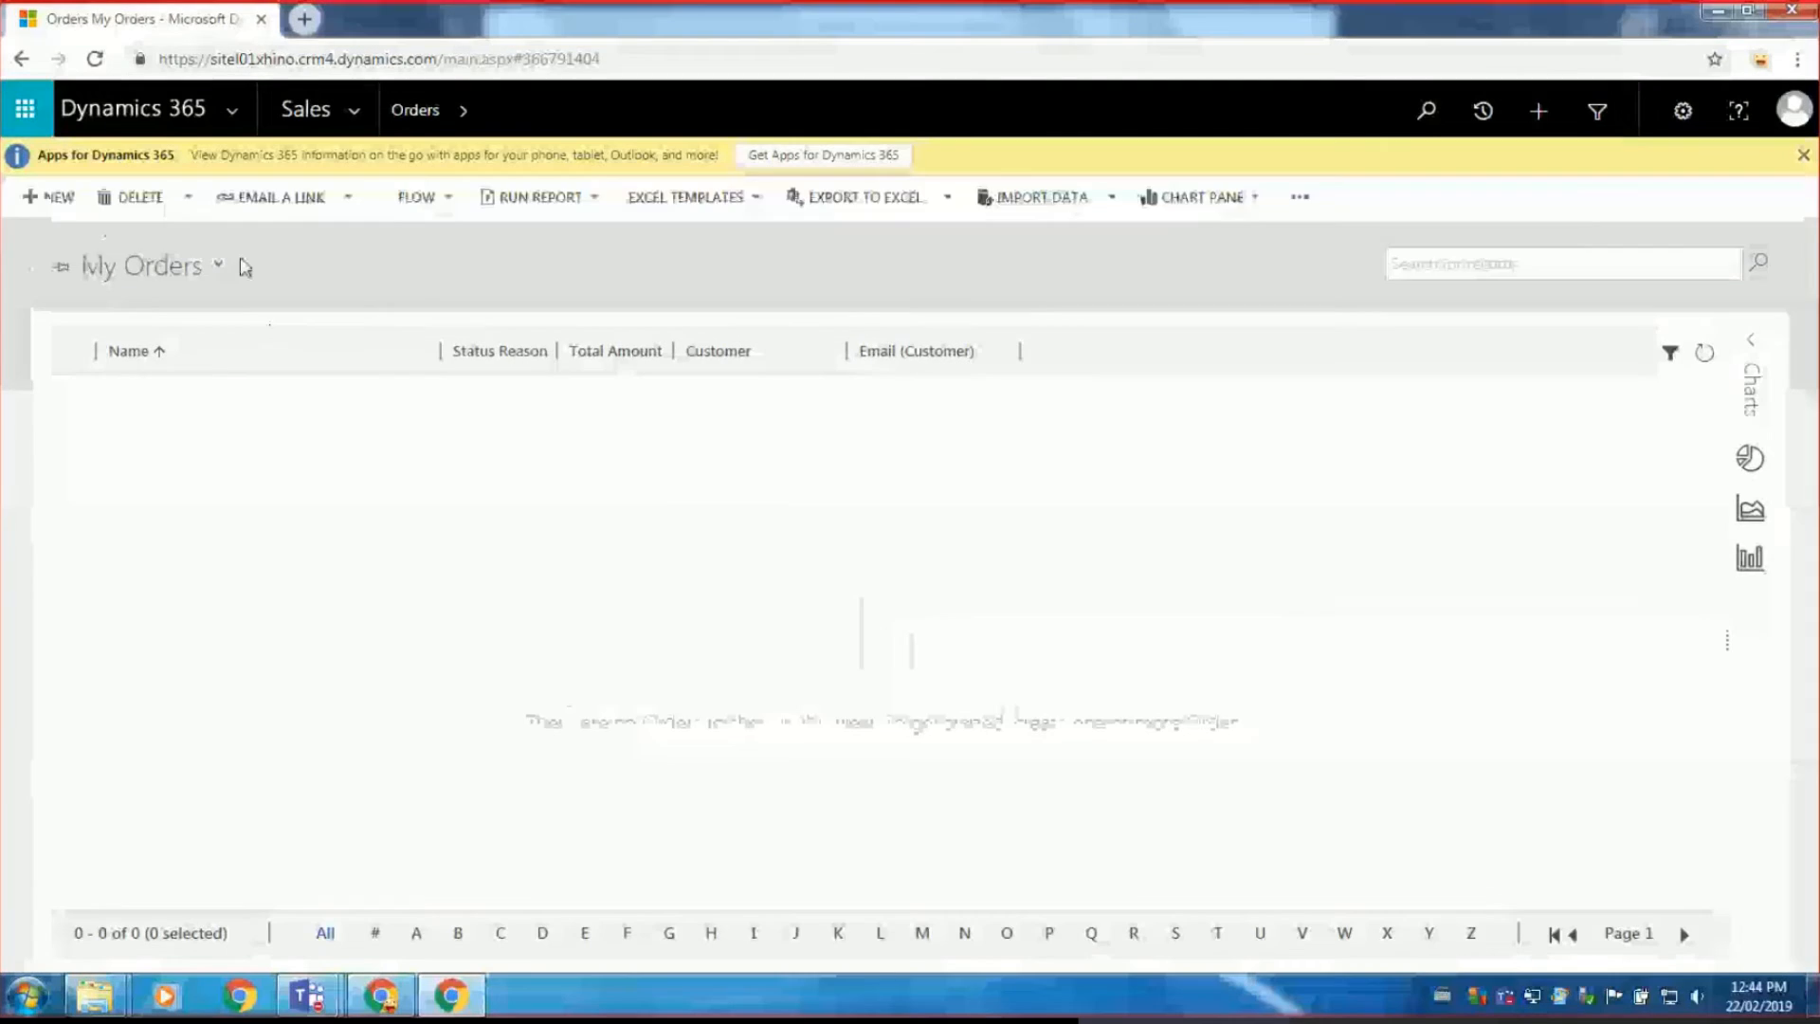
left_click(64, 201)
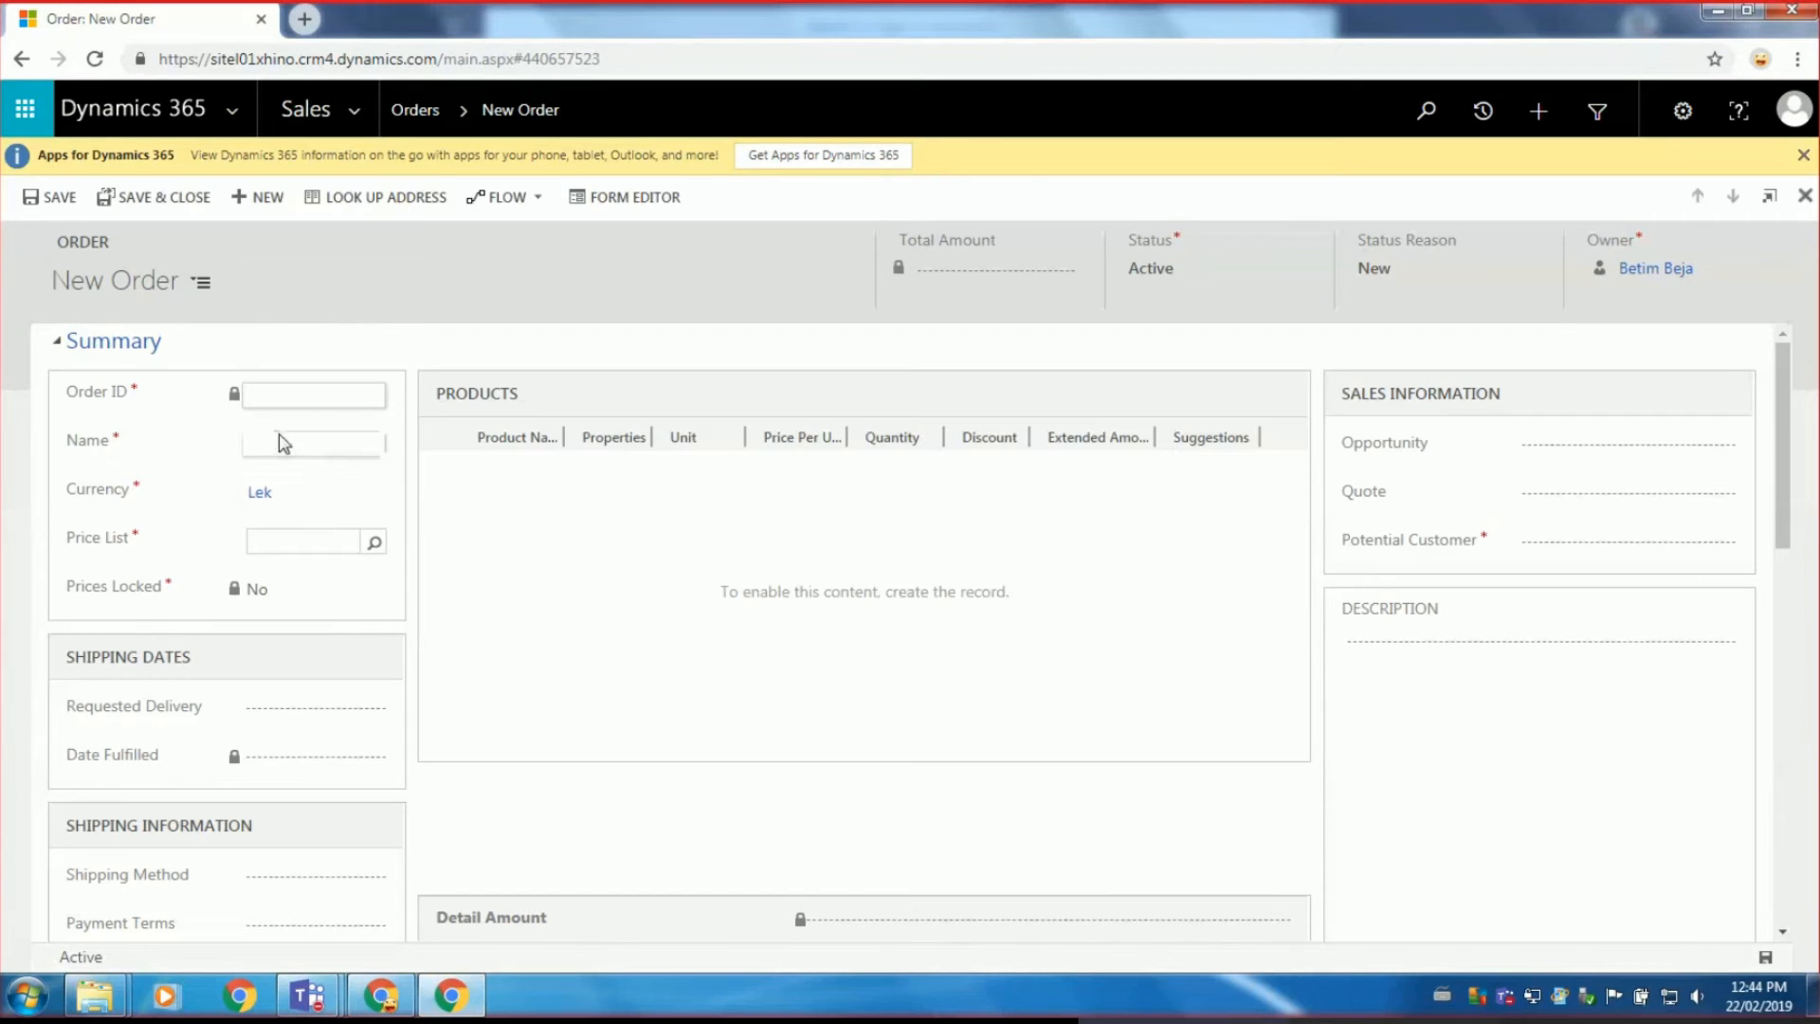
left_click(279, 438)
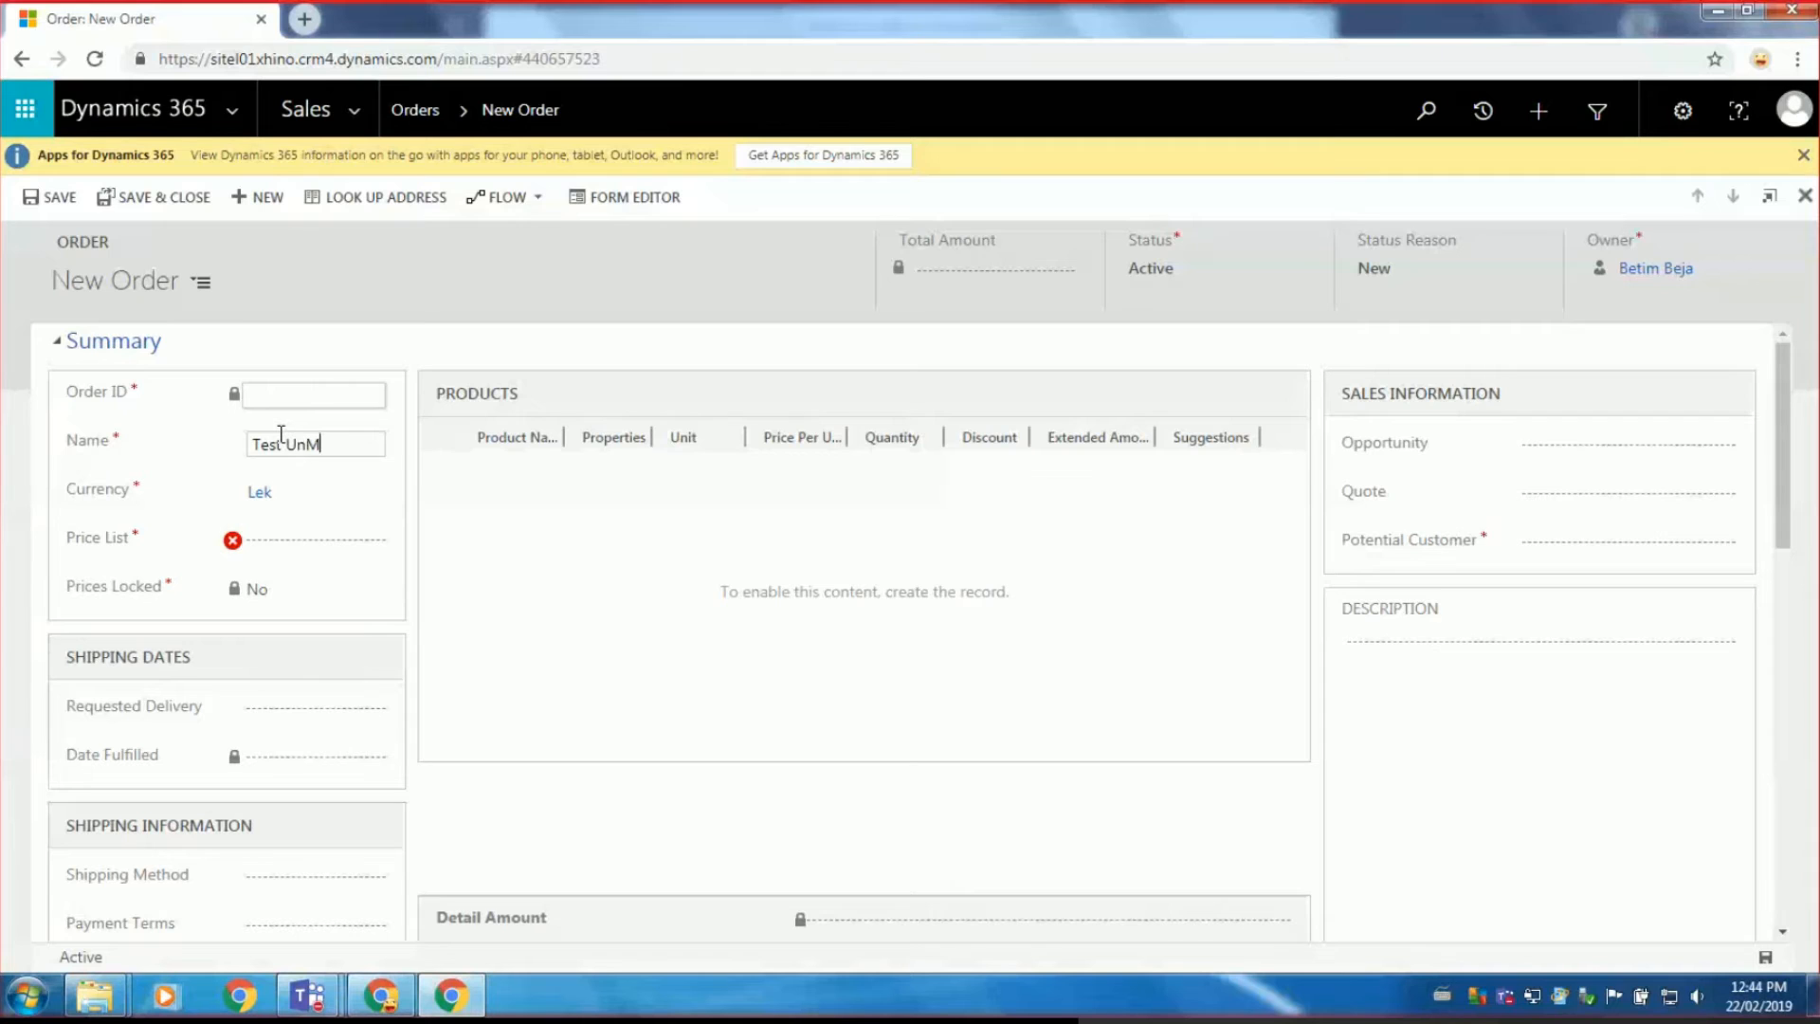
type("Test UnManaged")
Create and save a new price list named Base Prices for the order's Price List.
left_click(366, 540)
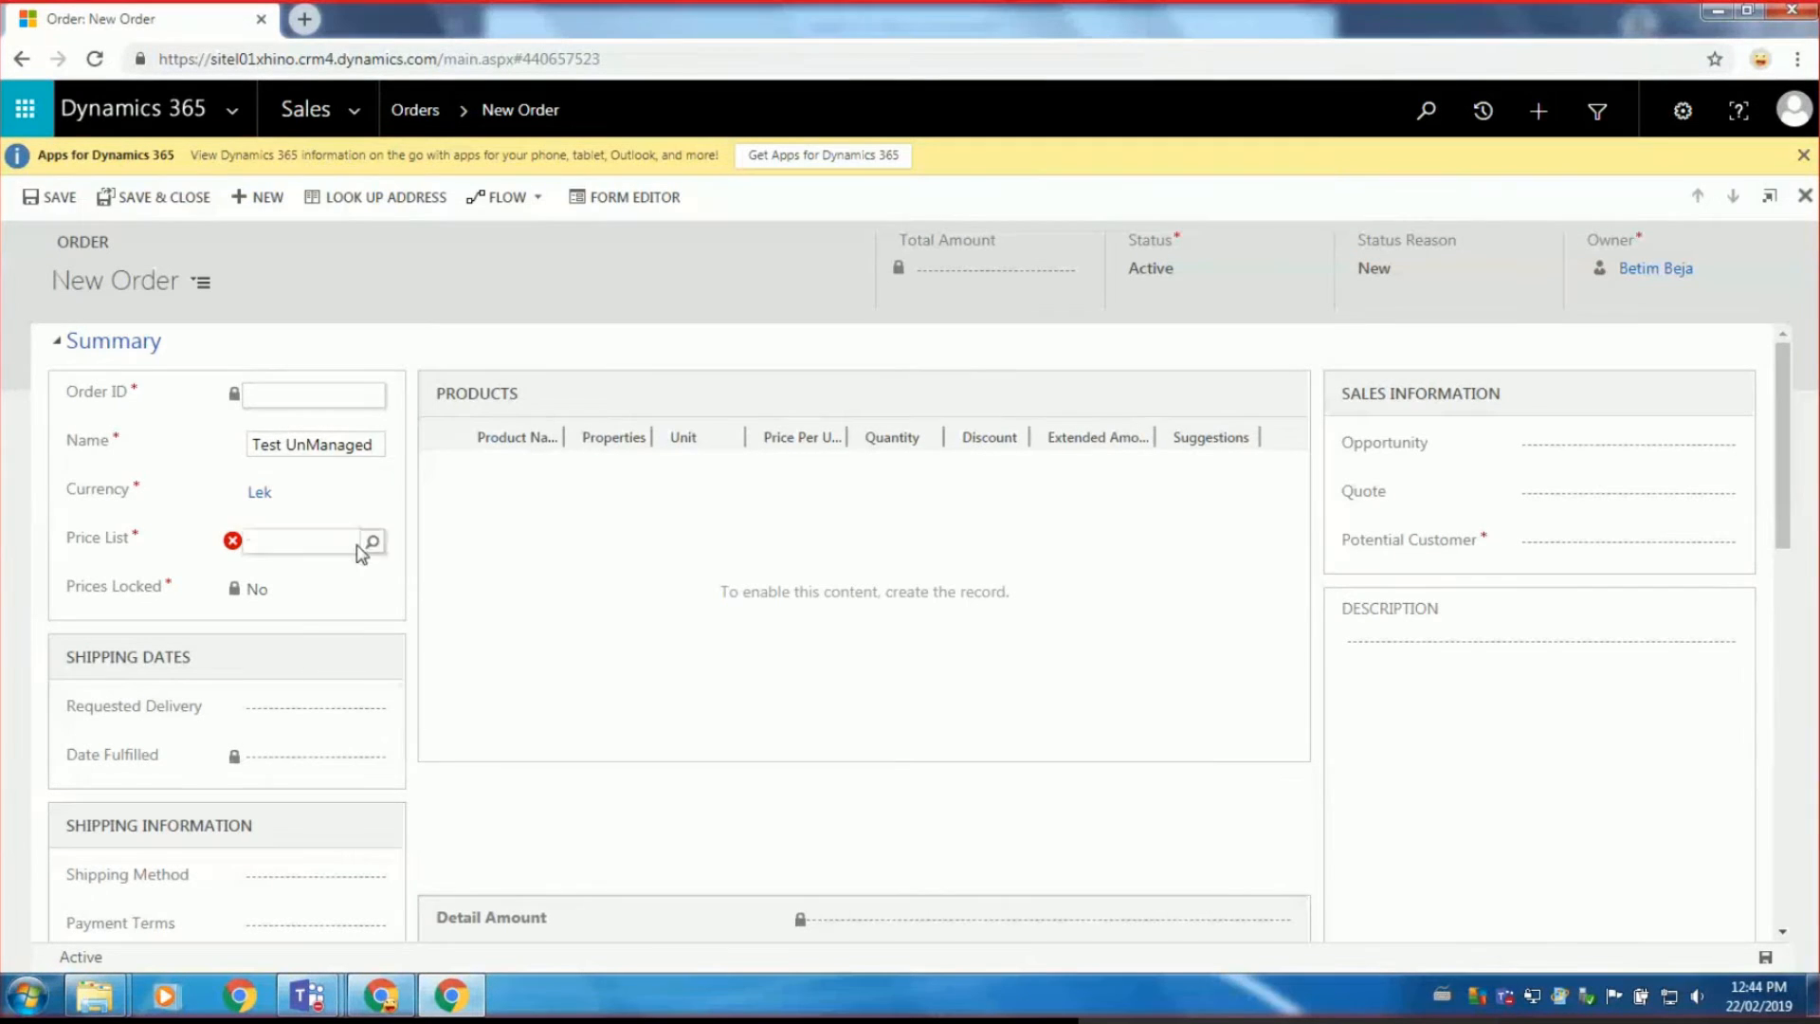
left_click(375, 542)
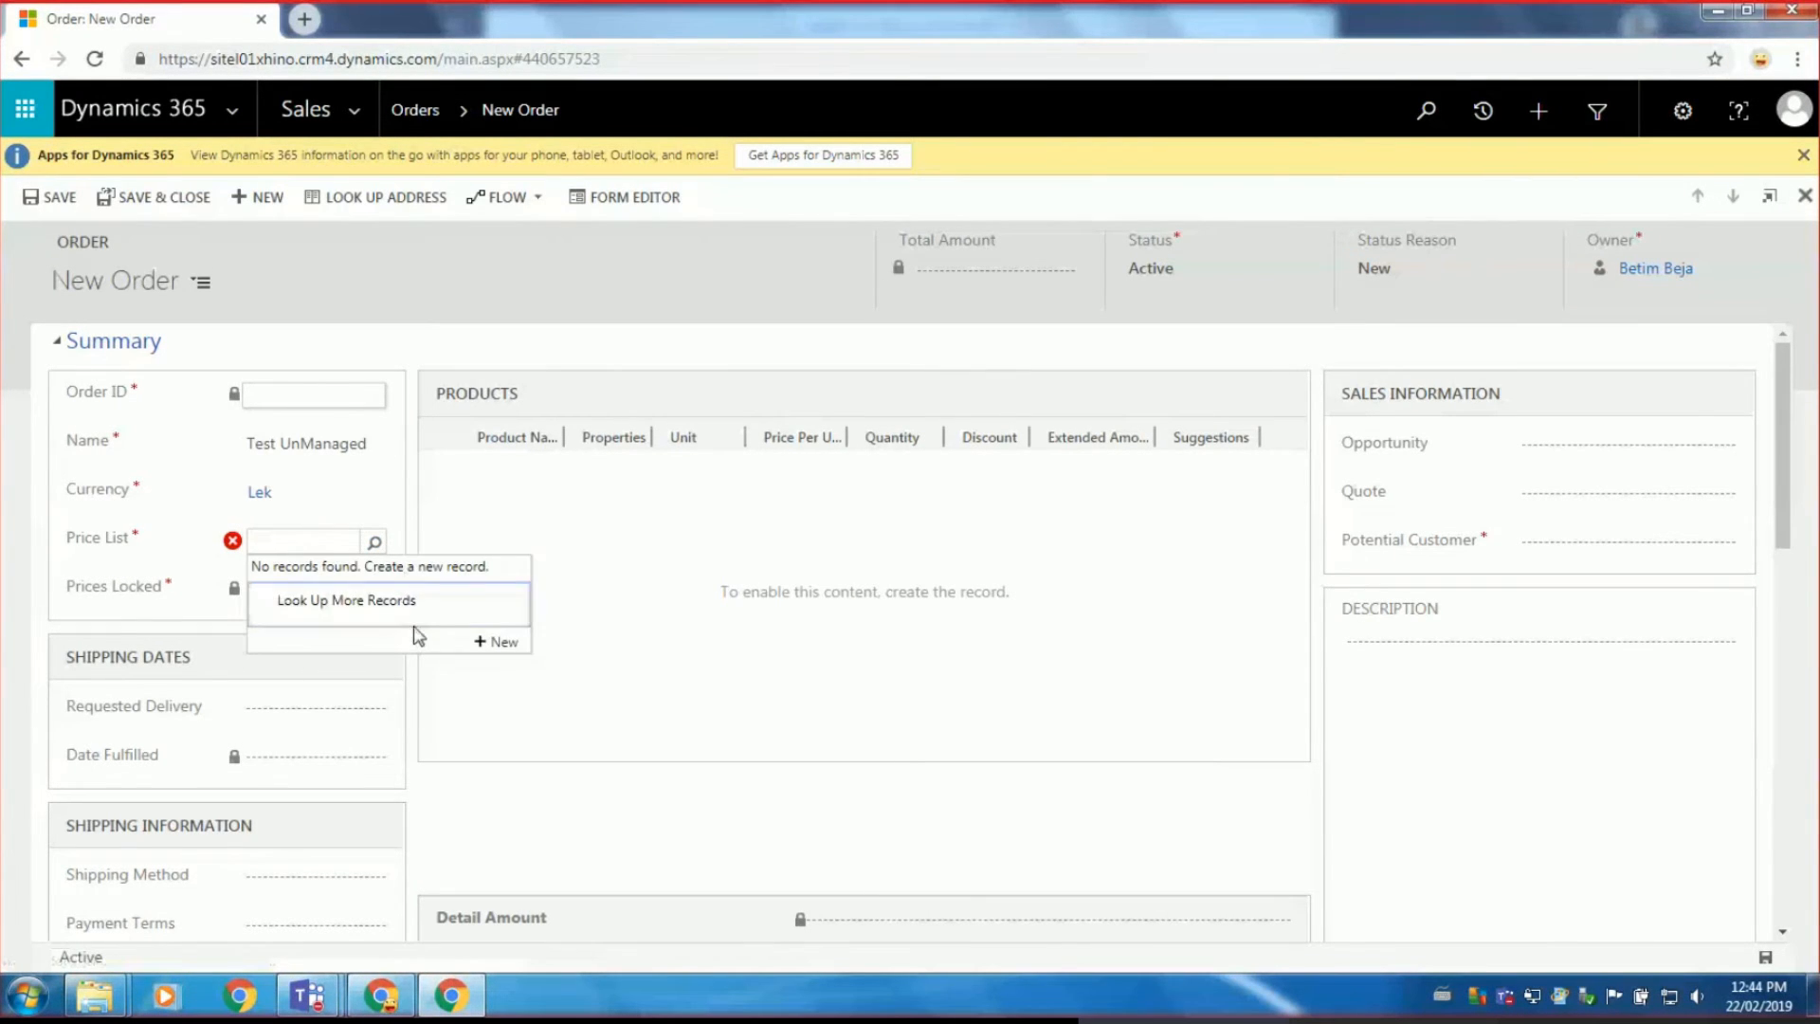
left_click(503, 642)
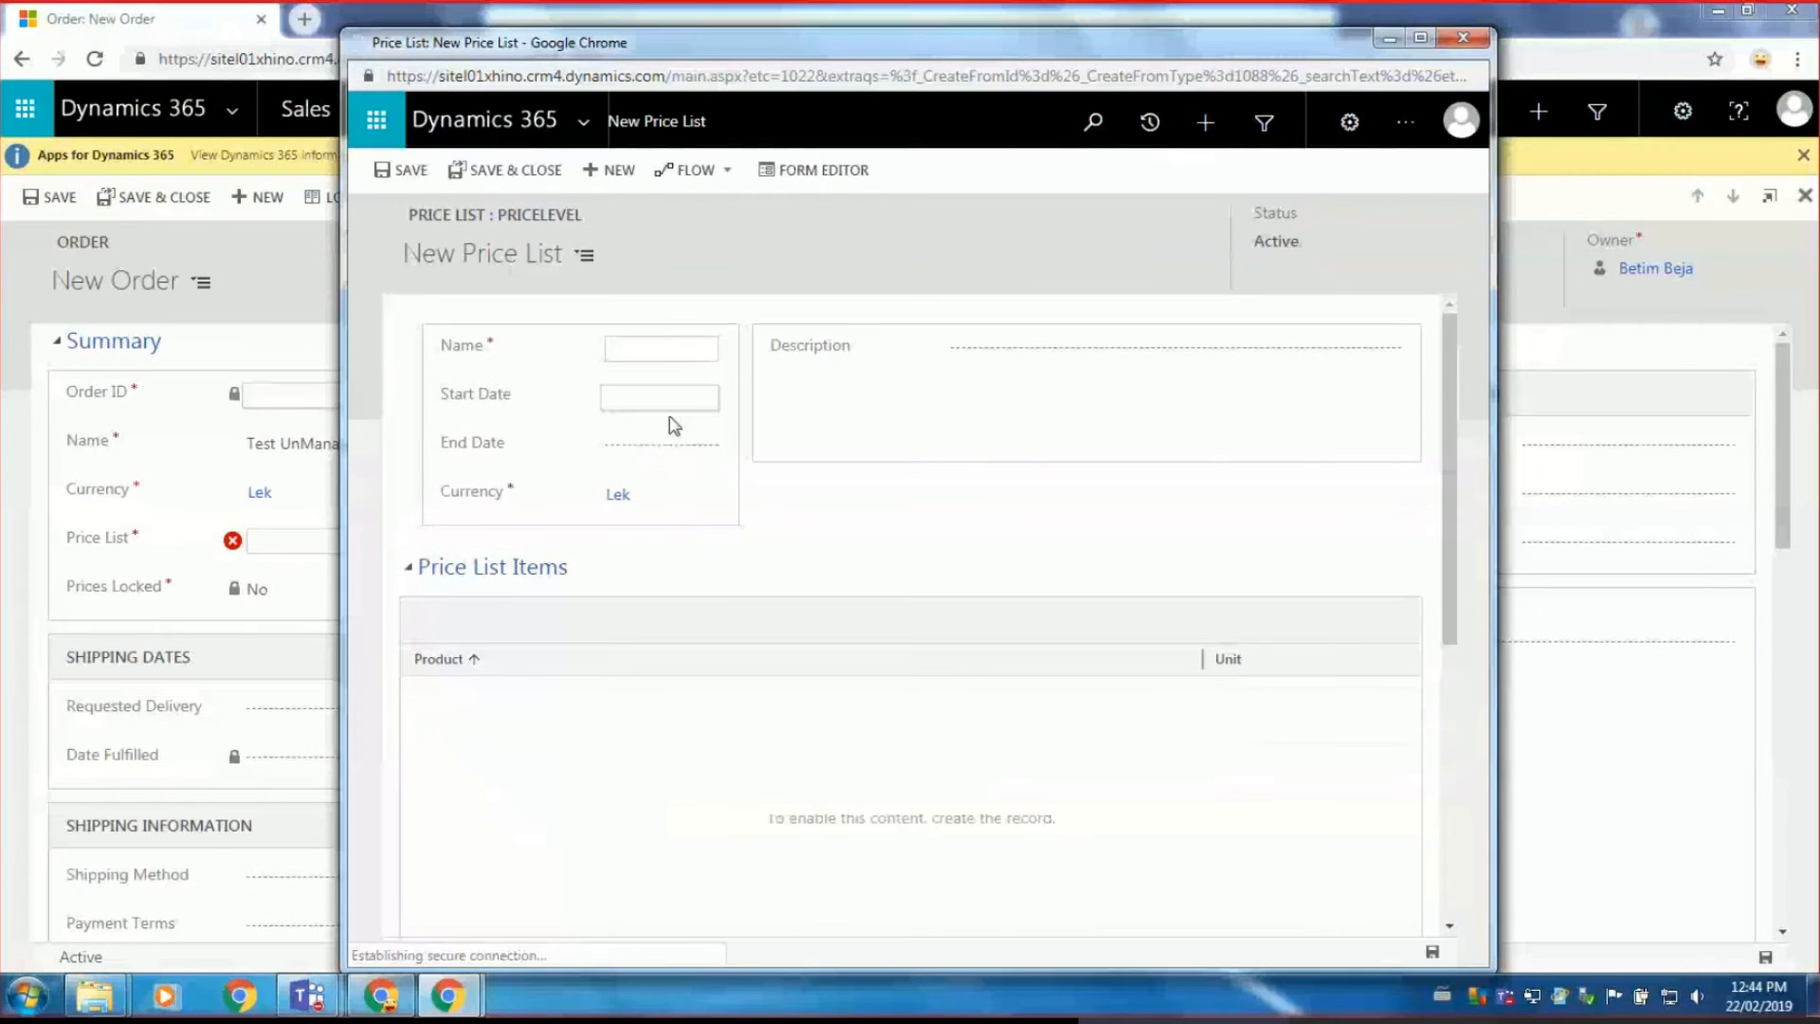
type("Base Prices")
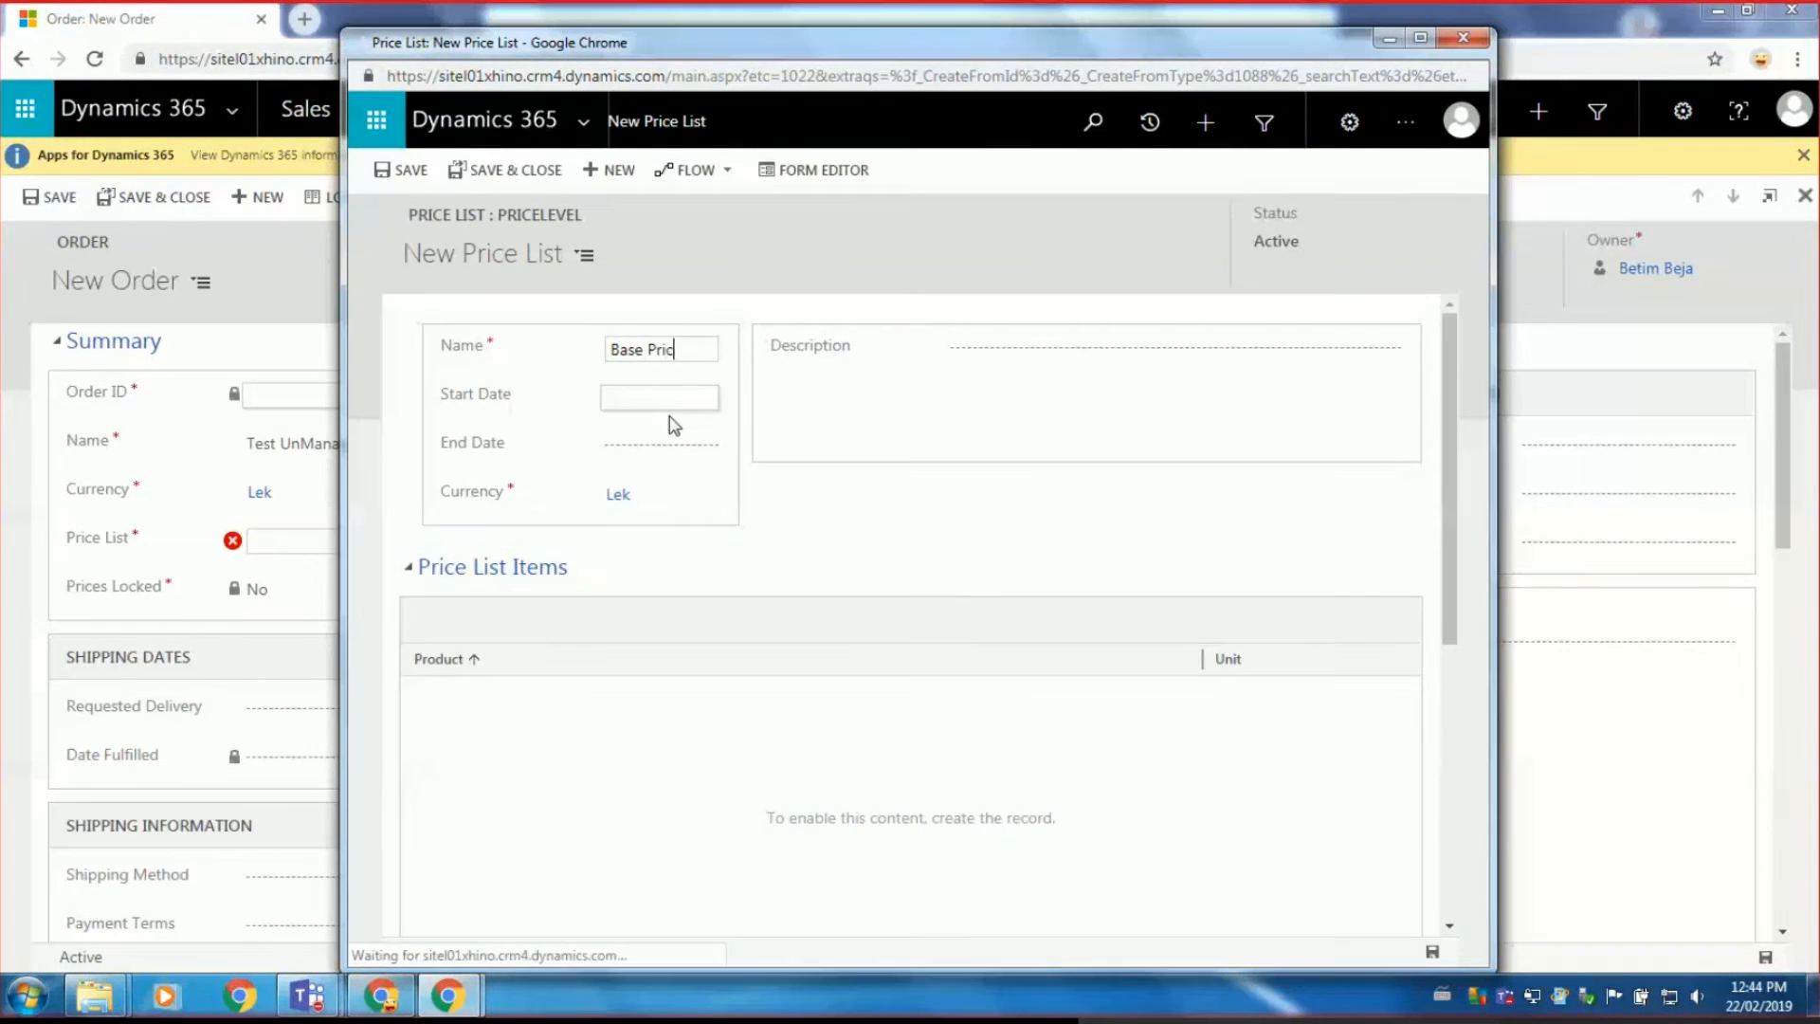
left_click(1078, 394)
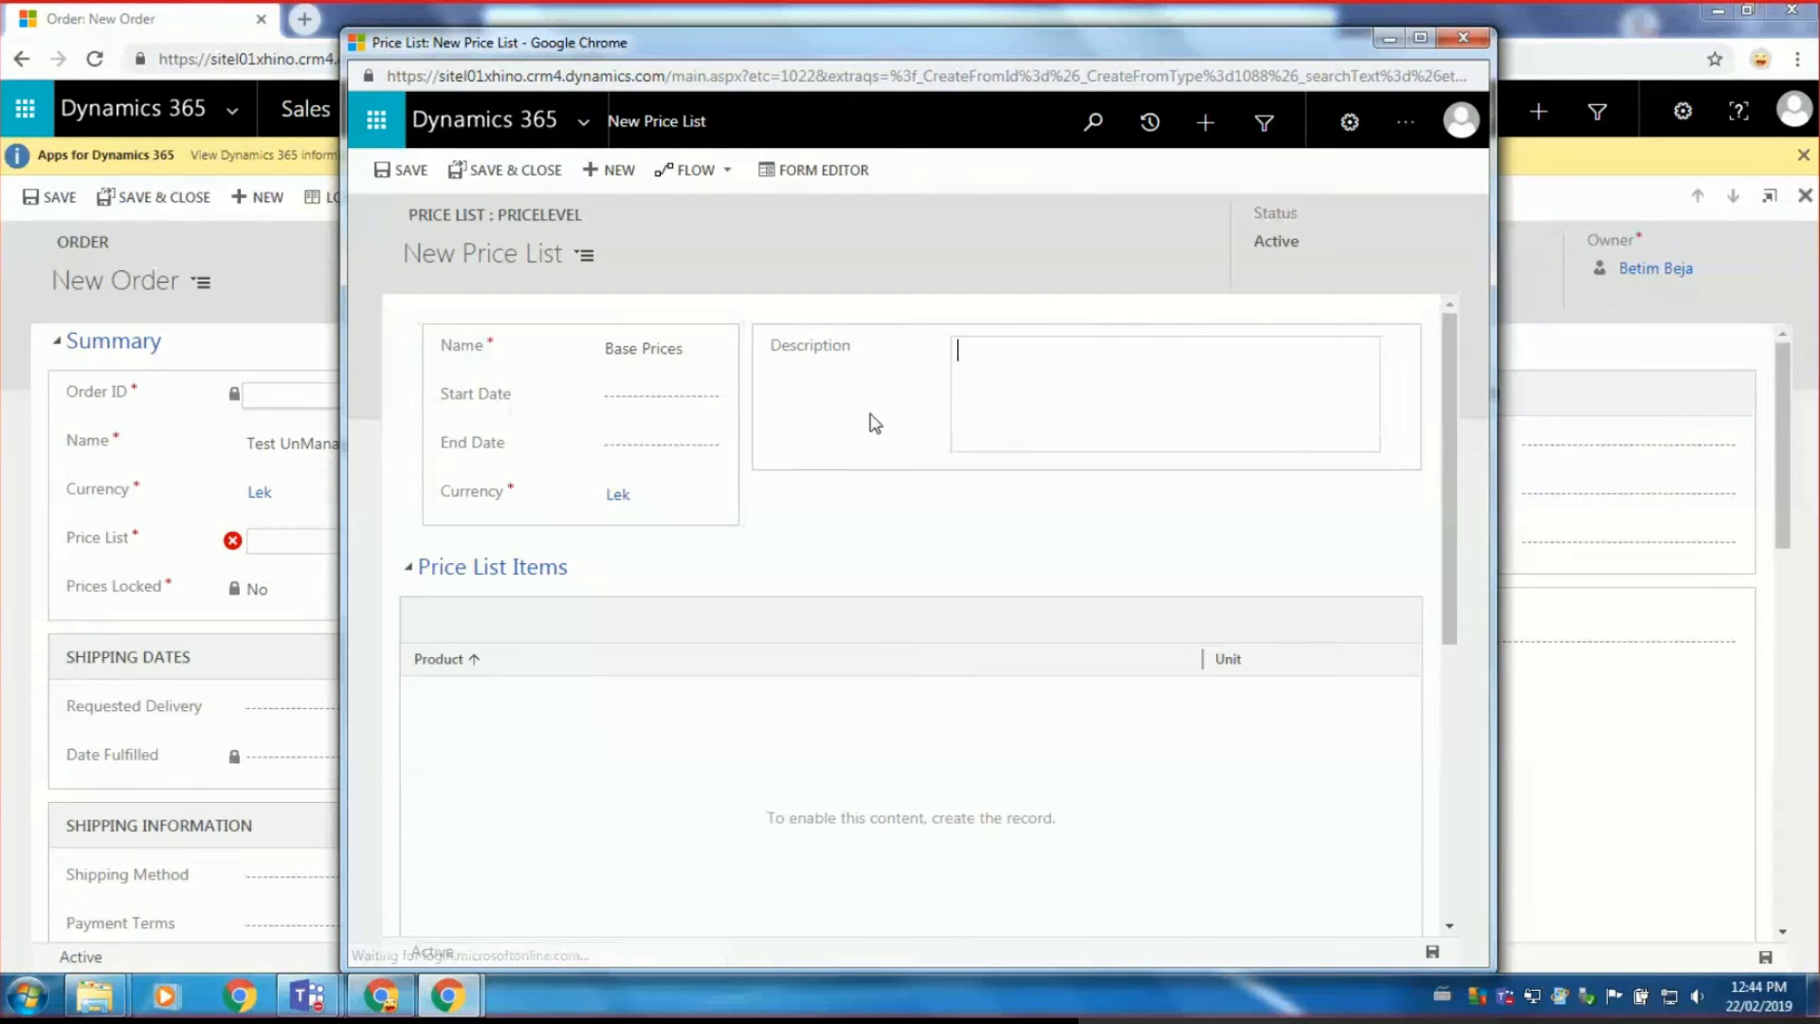
scroll(958, 471, "down", 1)
left_click(408, 173)
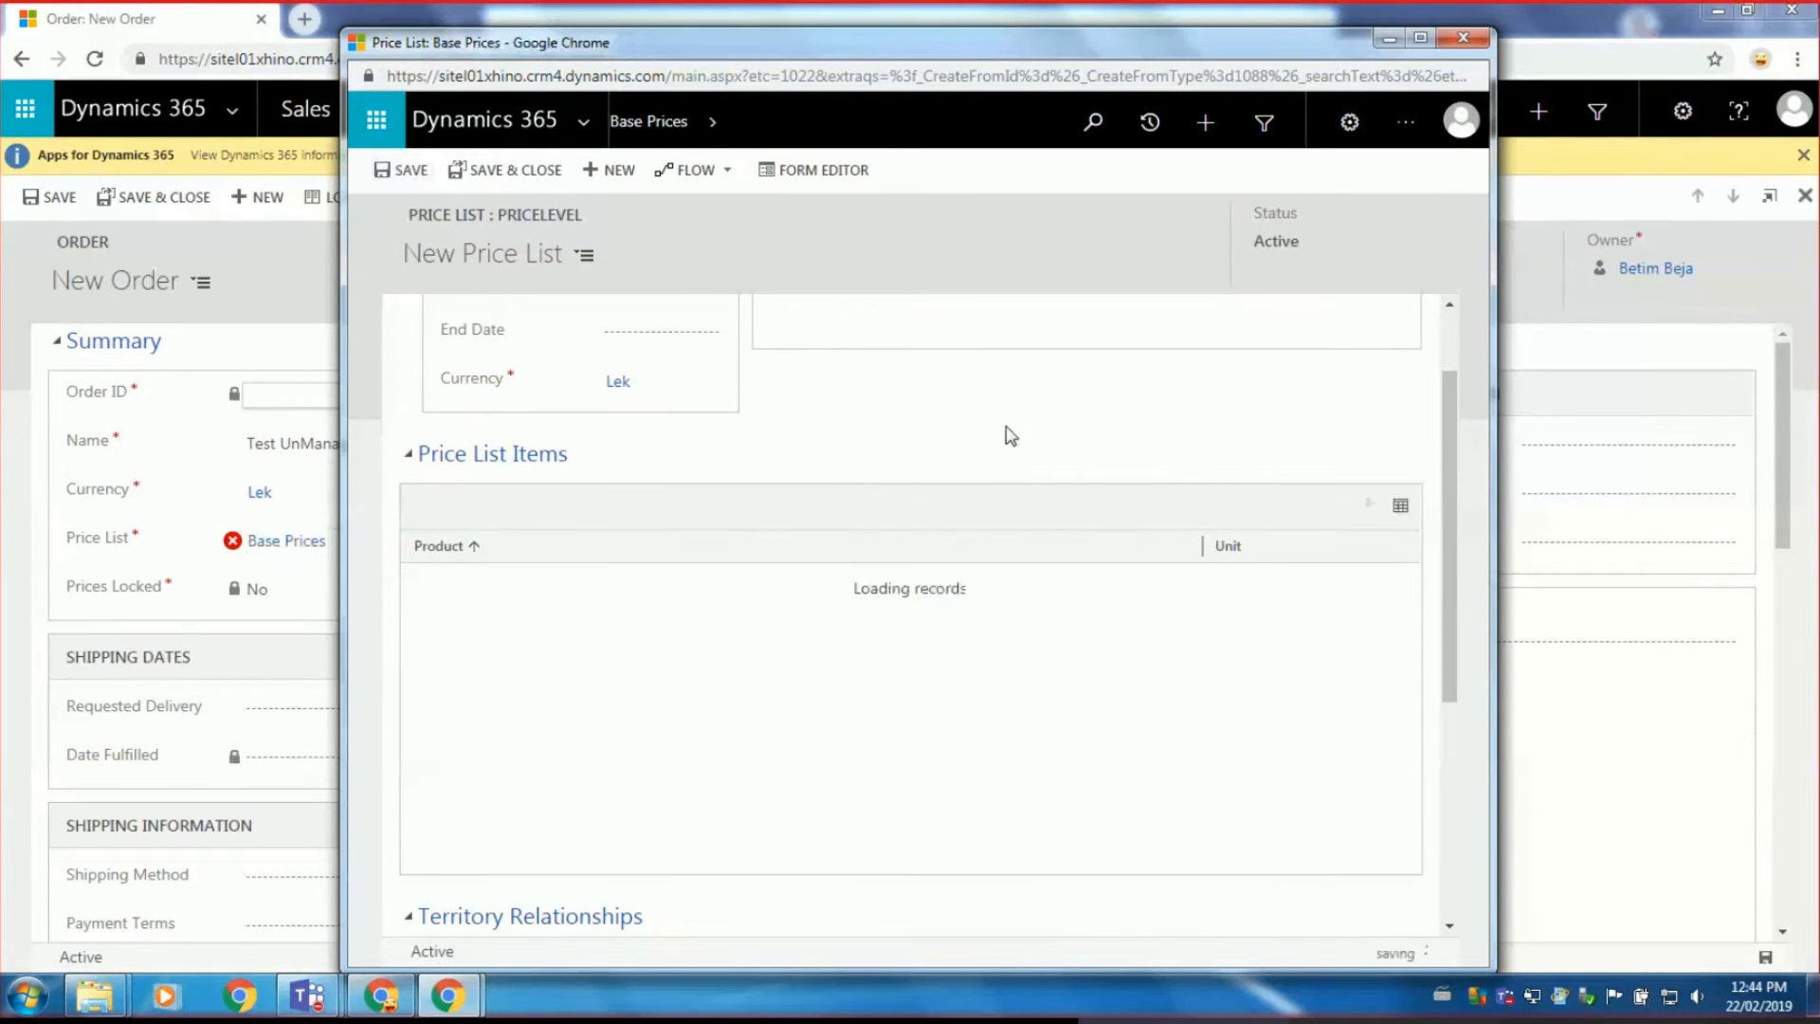
Start a price list item for Base Prices and open a new product record from its Product lookup.
left_click(1365, 621)
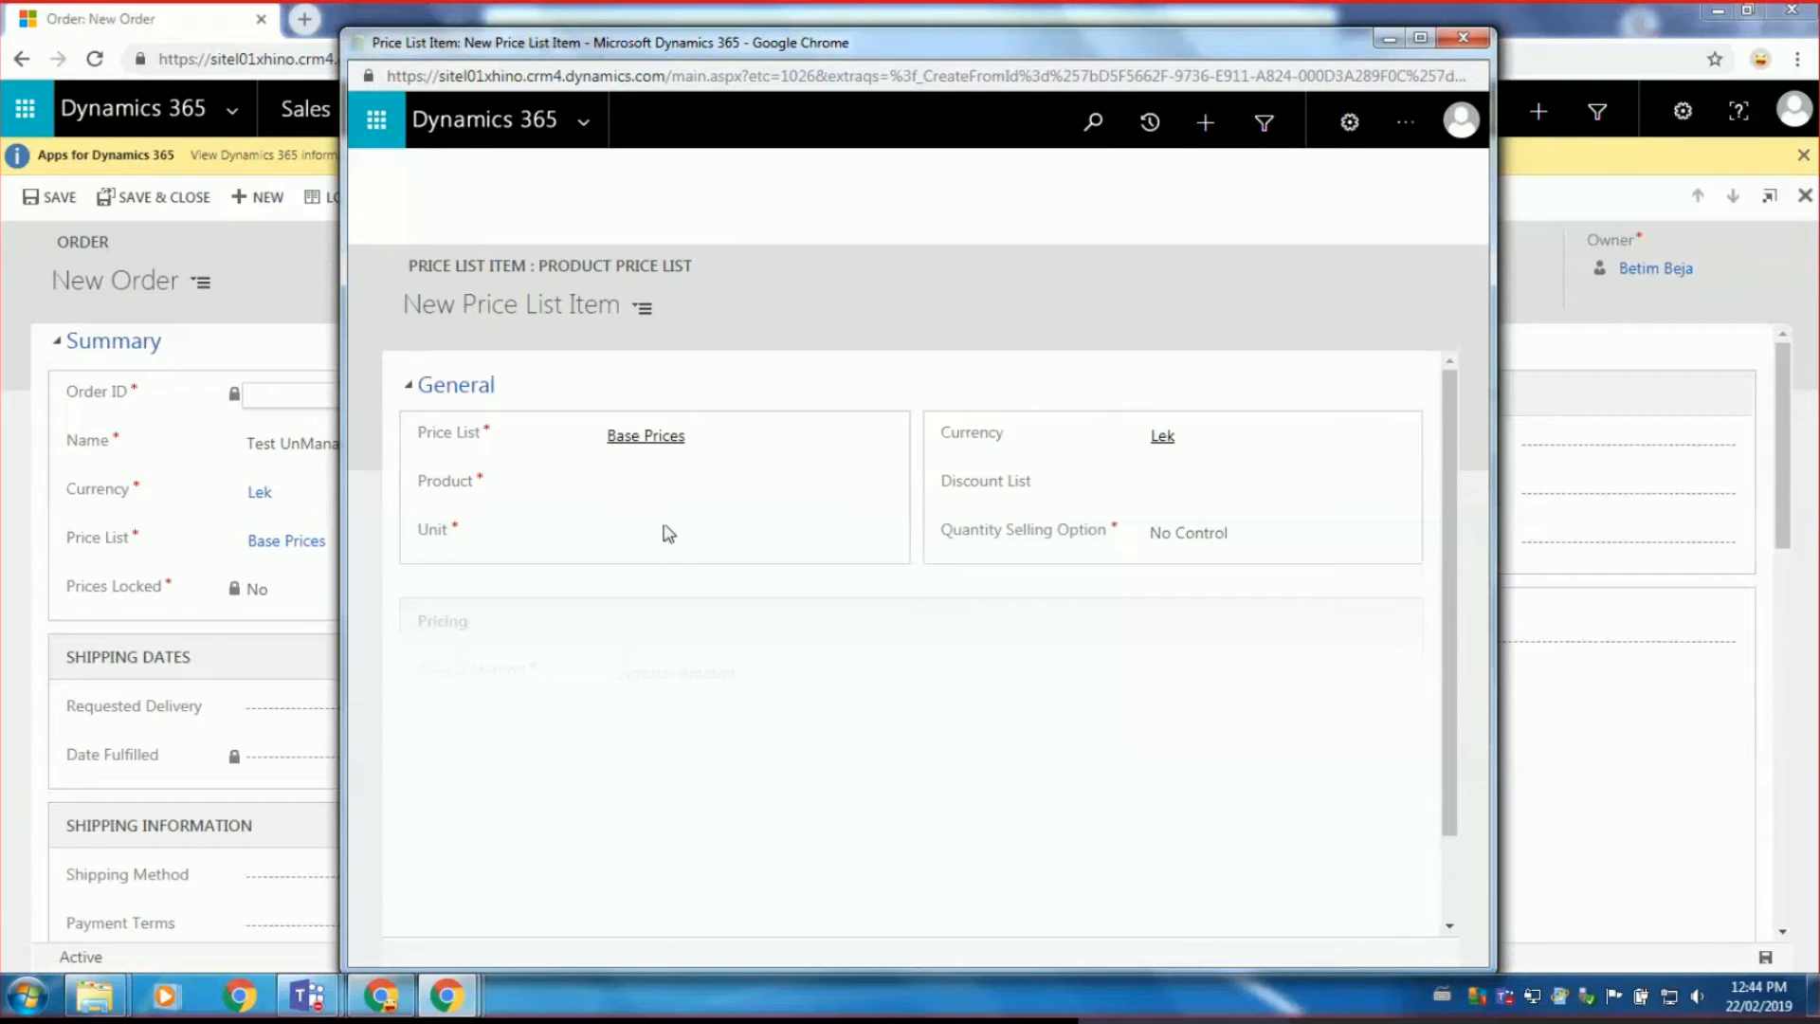
left_click(645, 441)
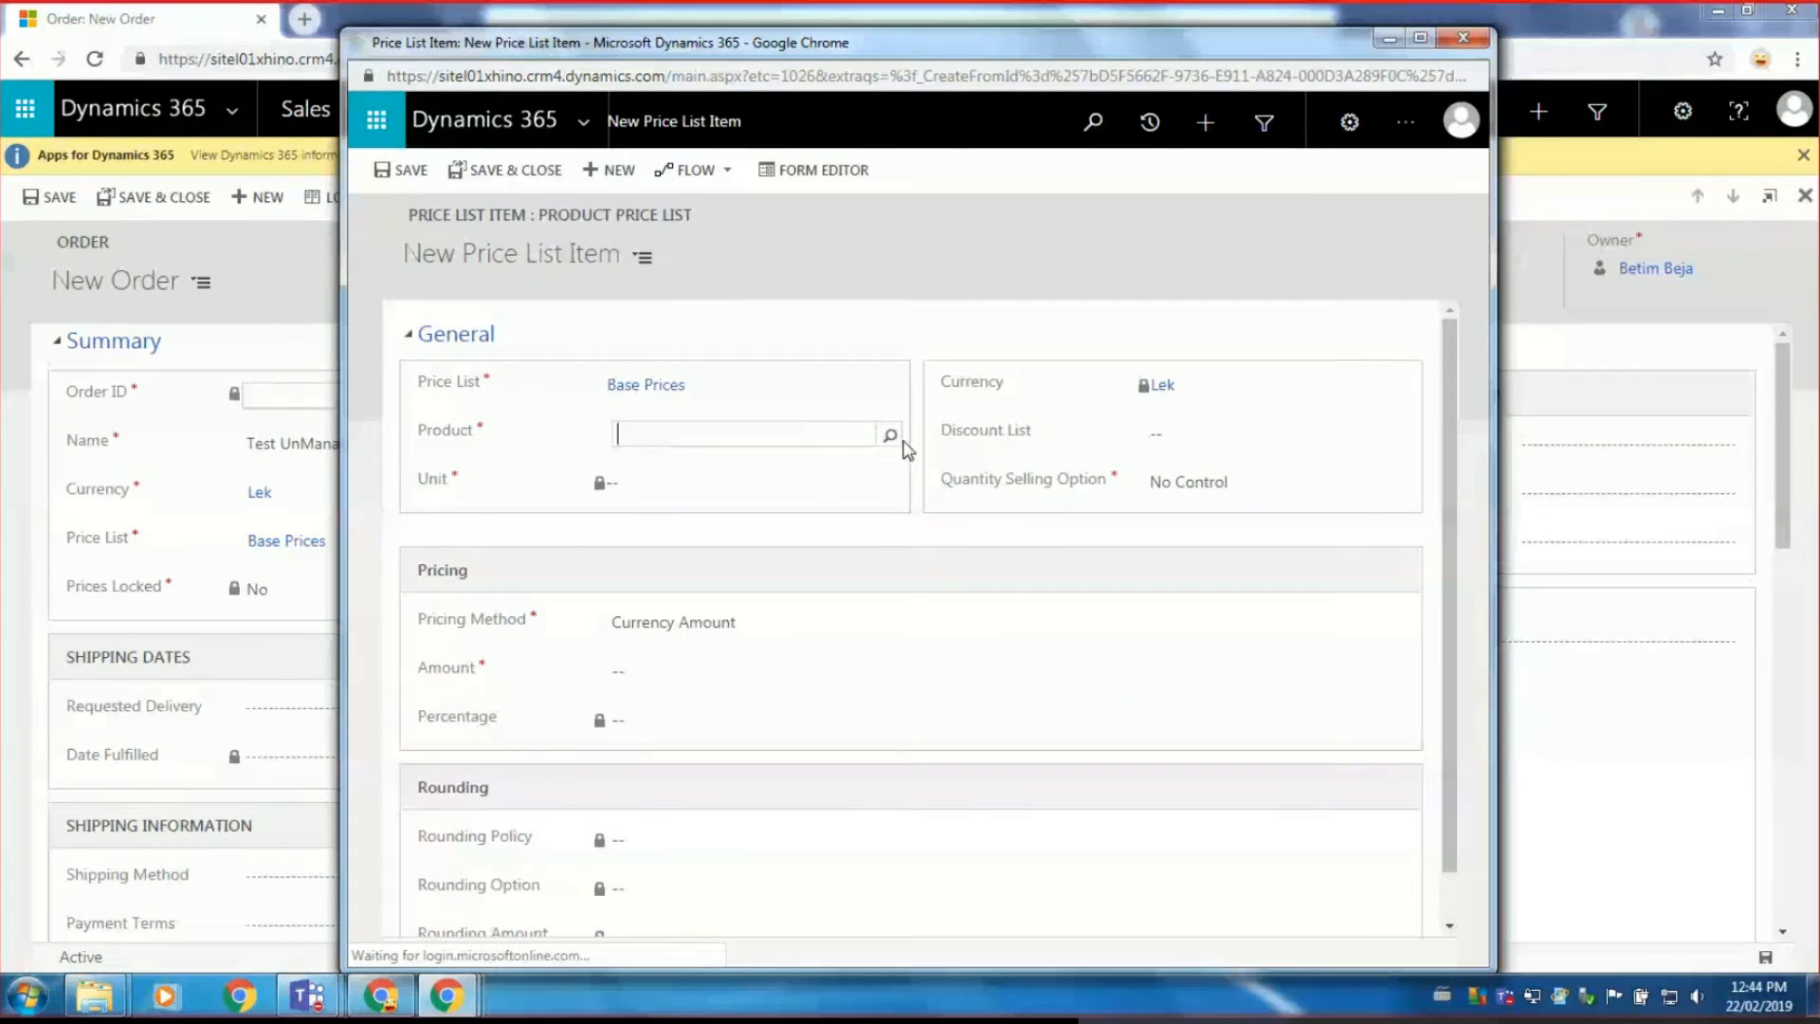
left_click(890, 437)
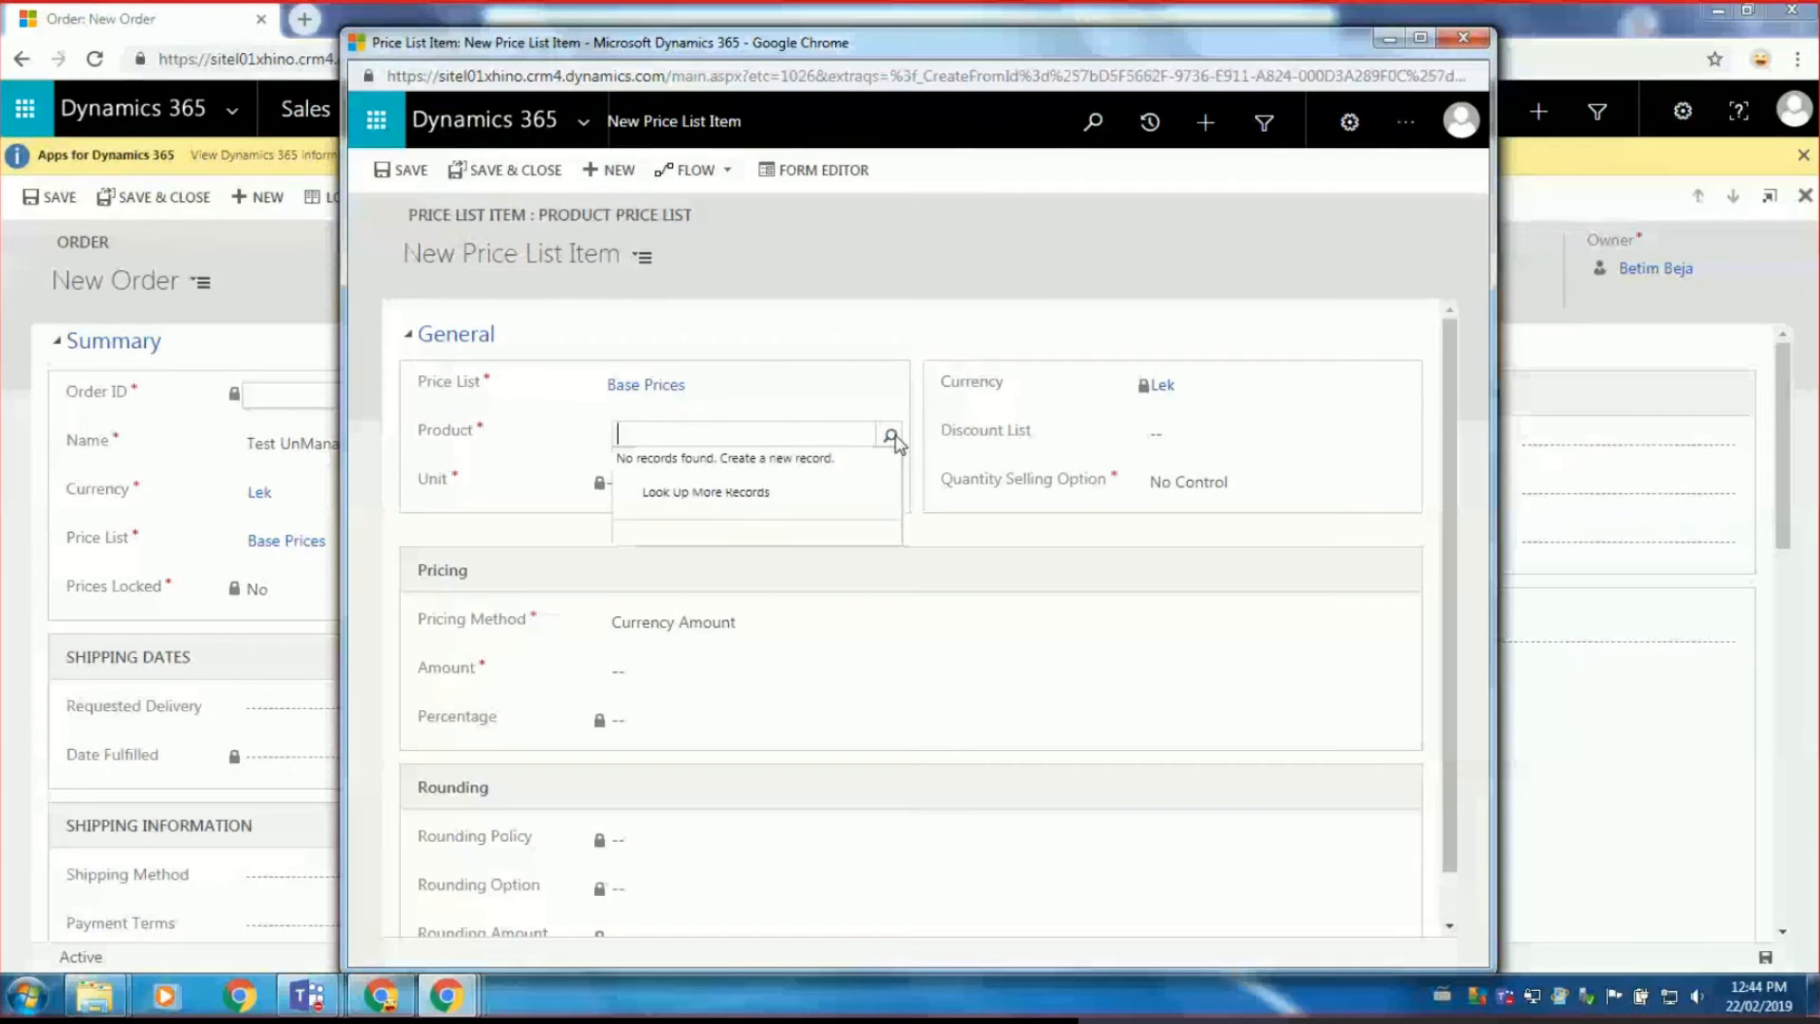
left_click(722, 507)
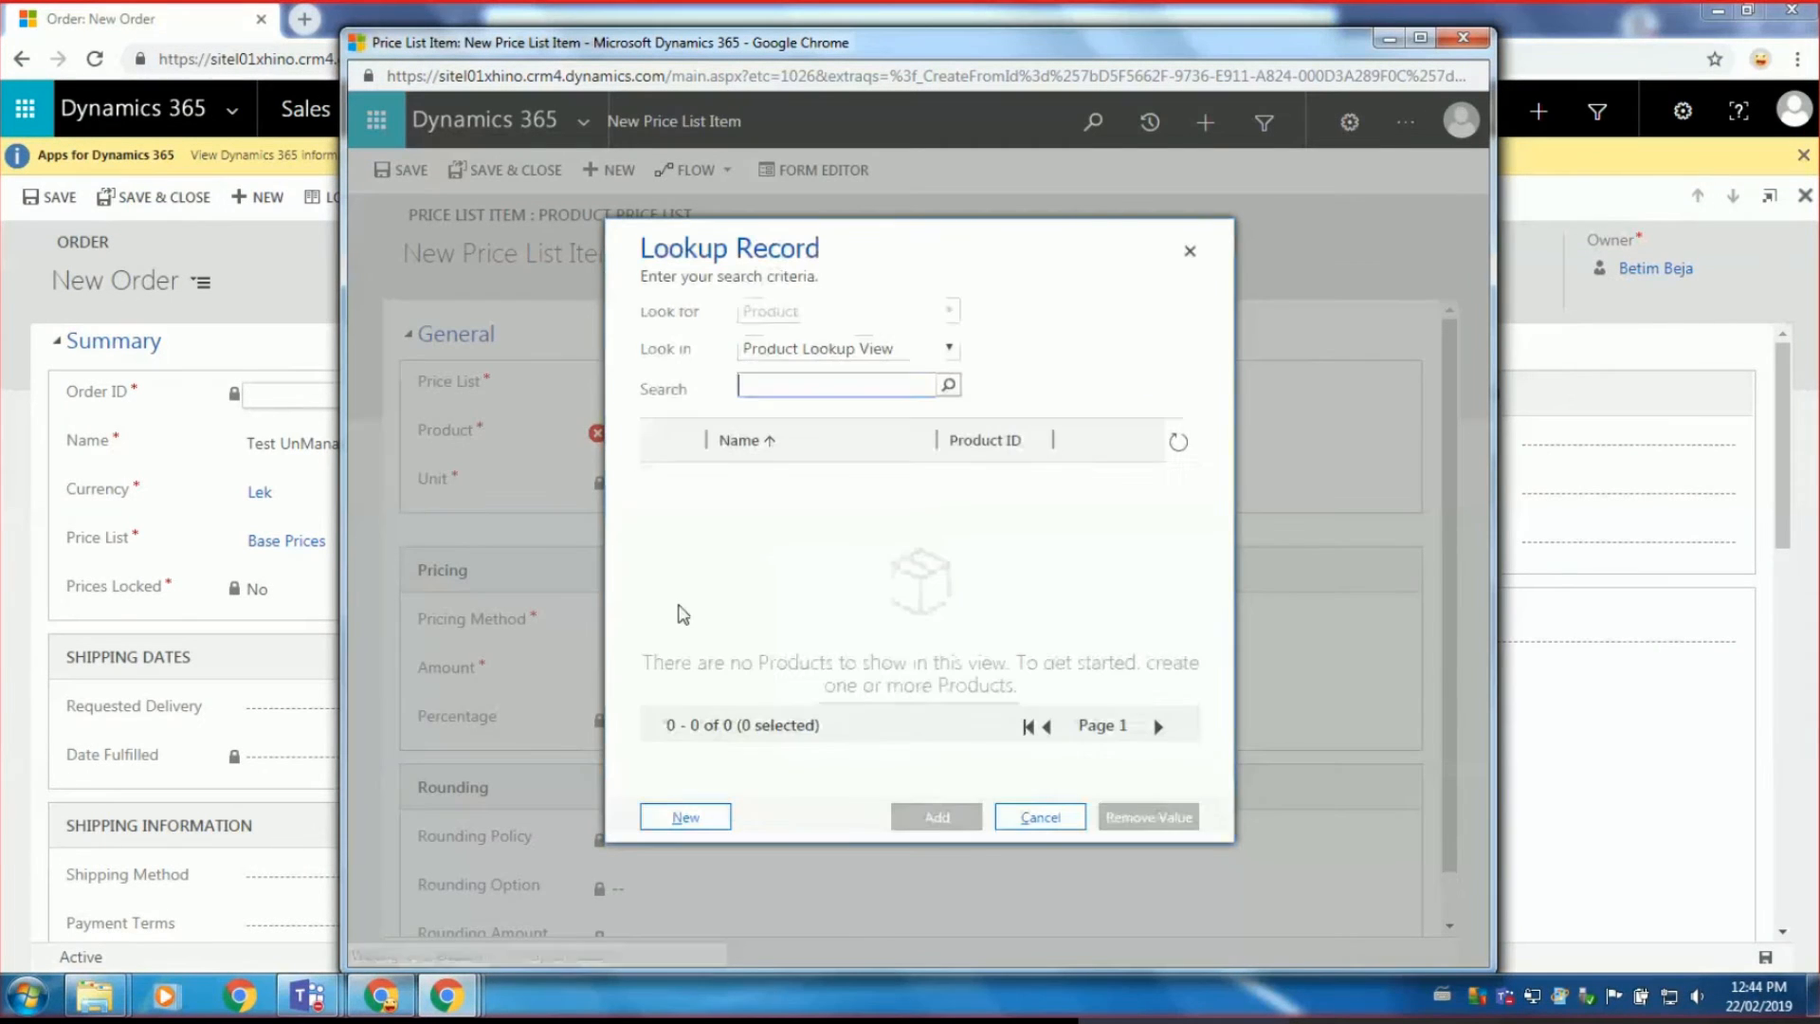
left_click(698, 819)
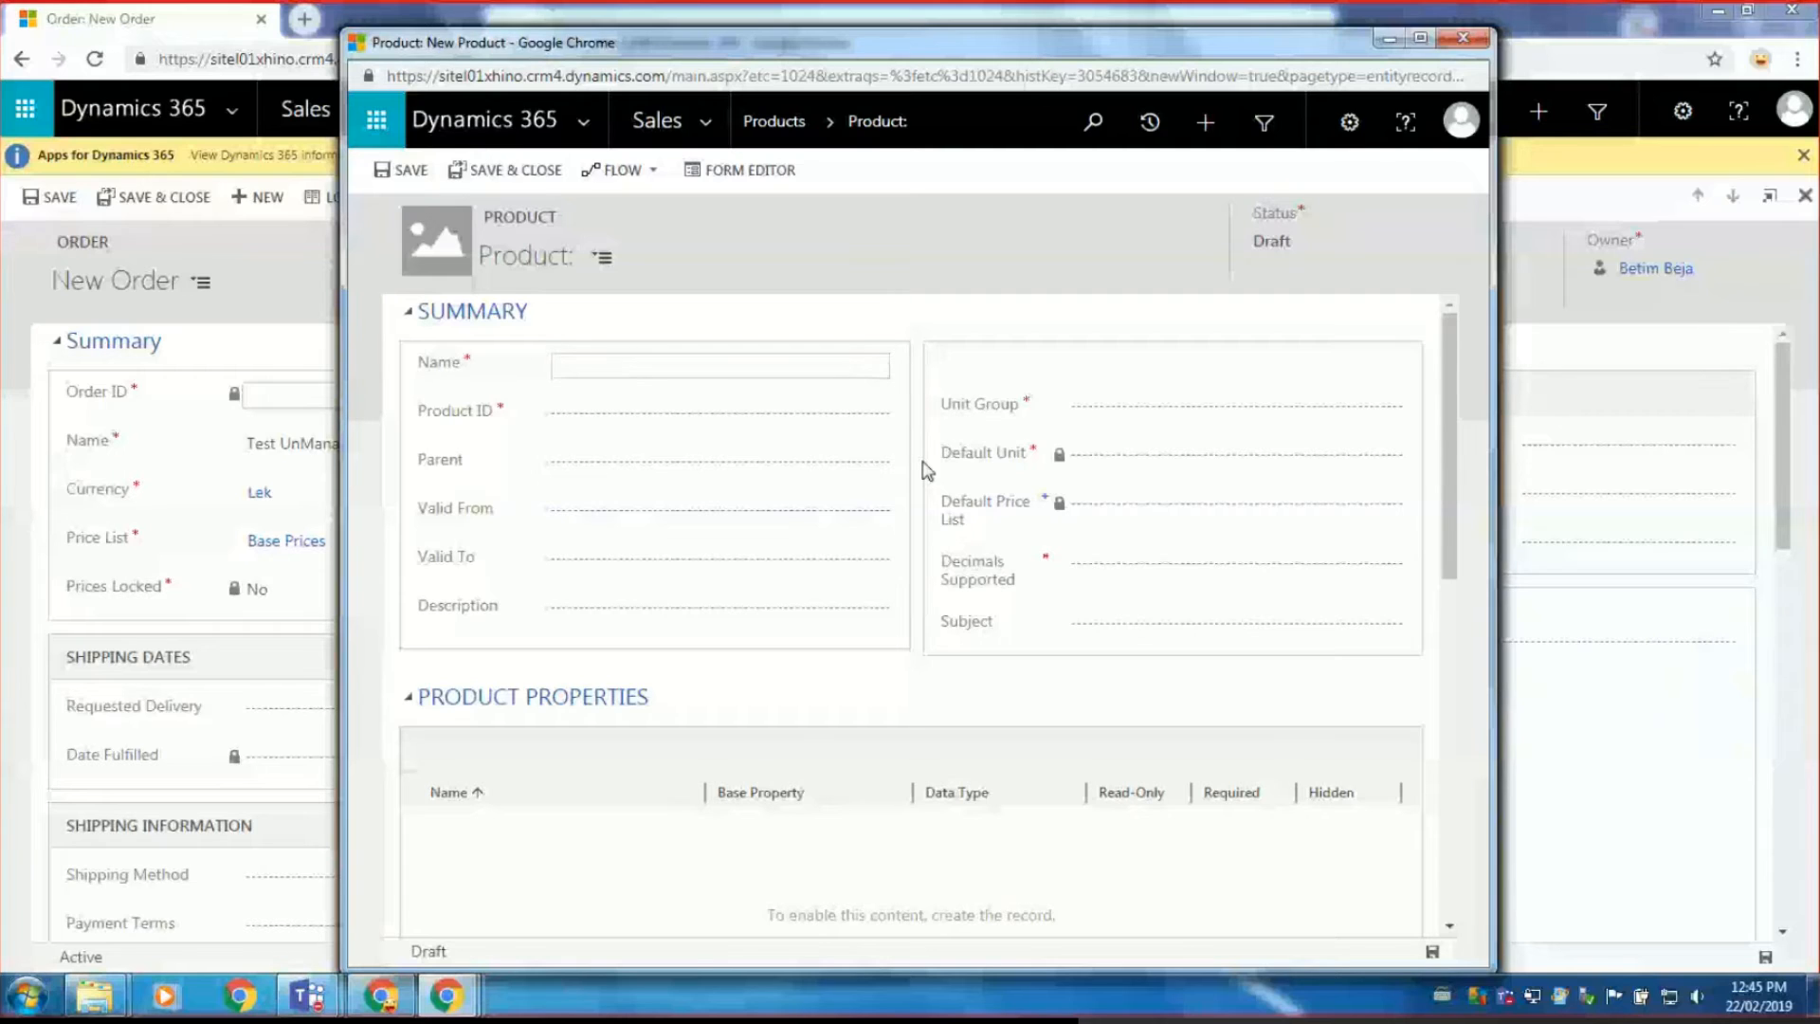
Name the new product Free Hugs and set its Product ID to HUG-HUG00.
type("Free Hugs")
left_click(805, 410)
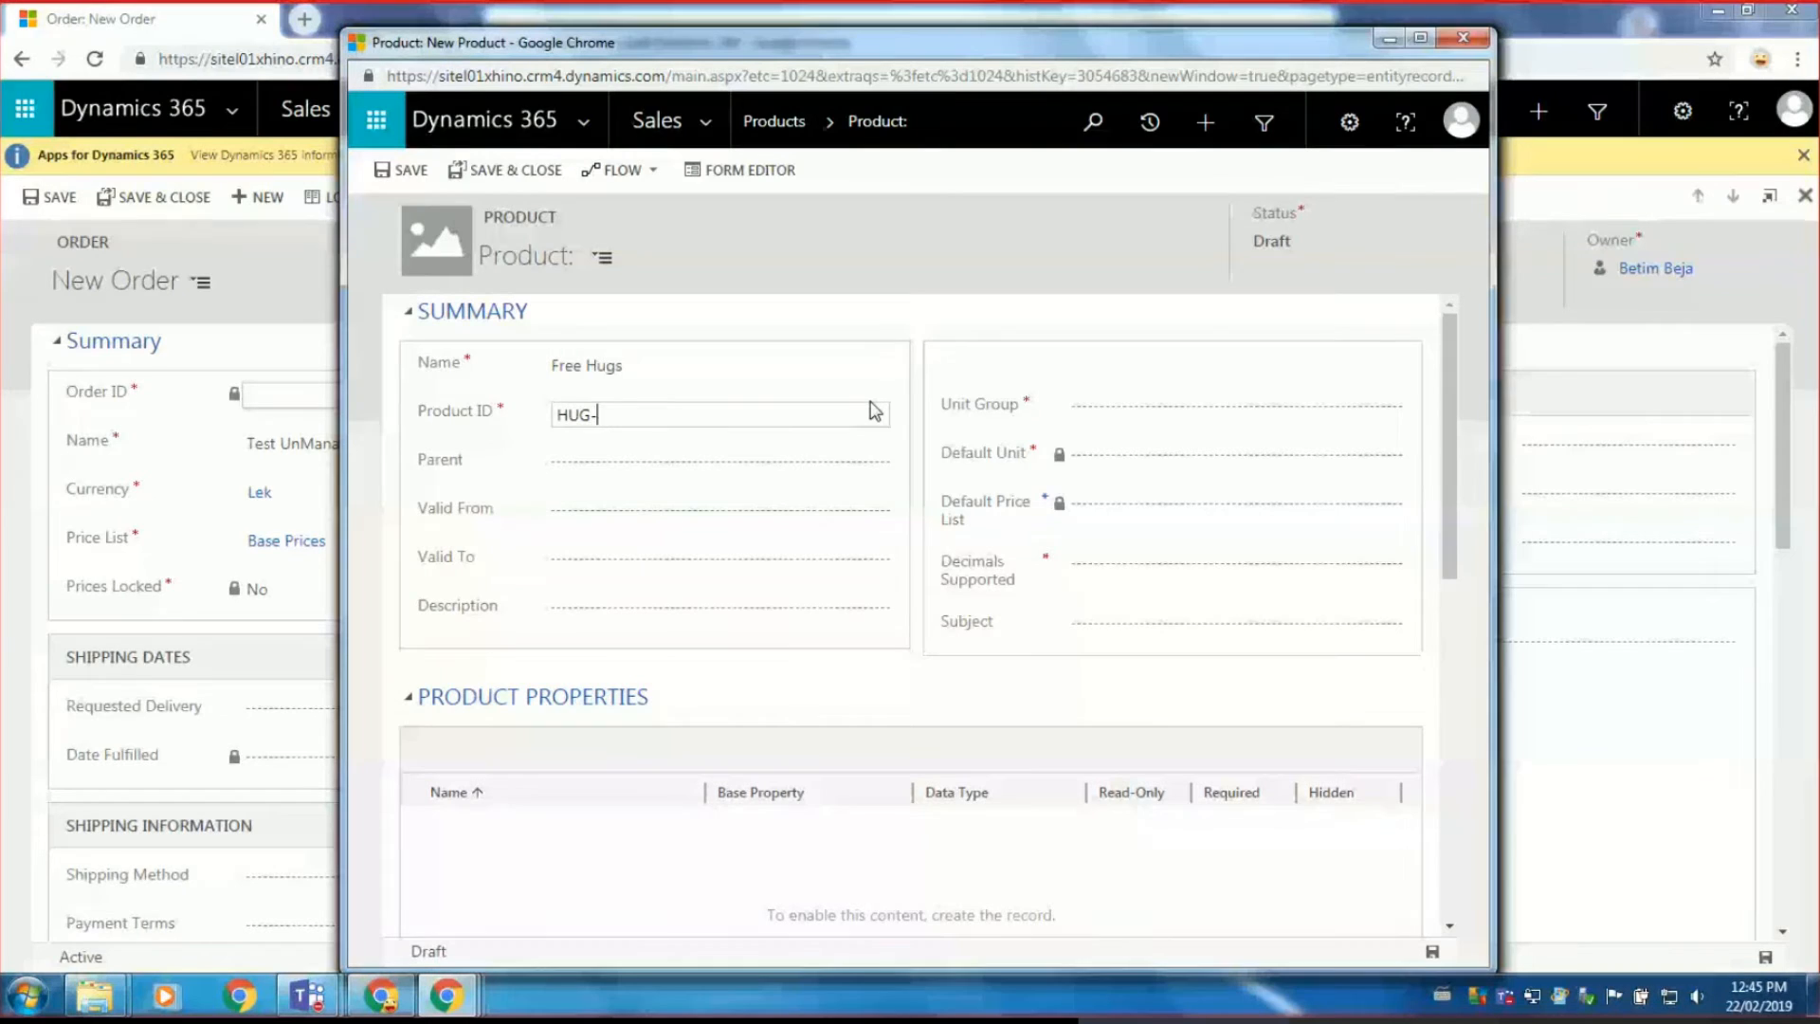
type("HUG-HUG00")
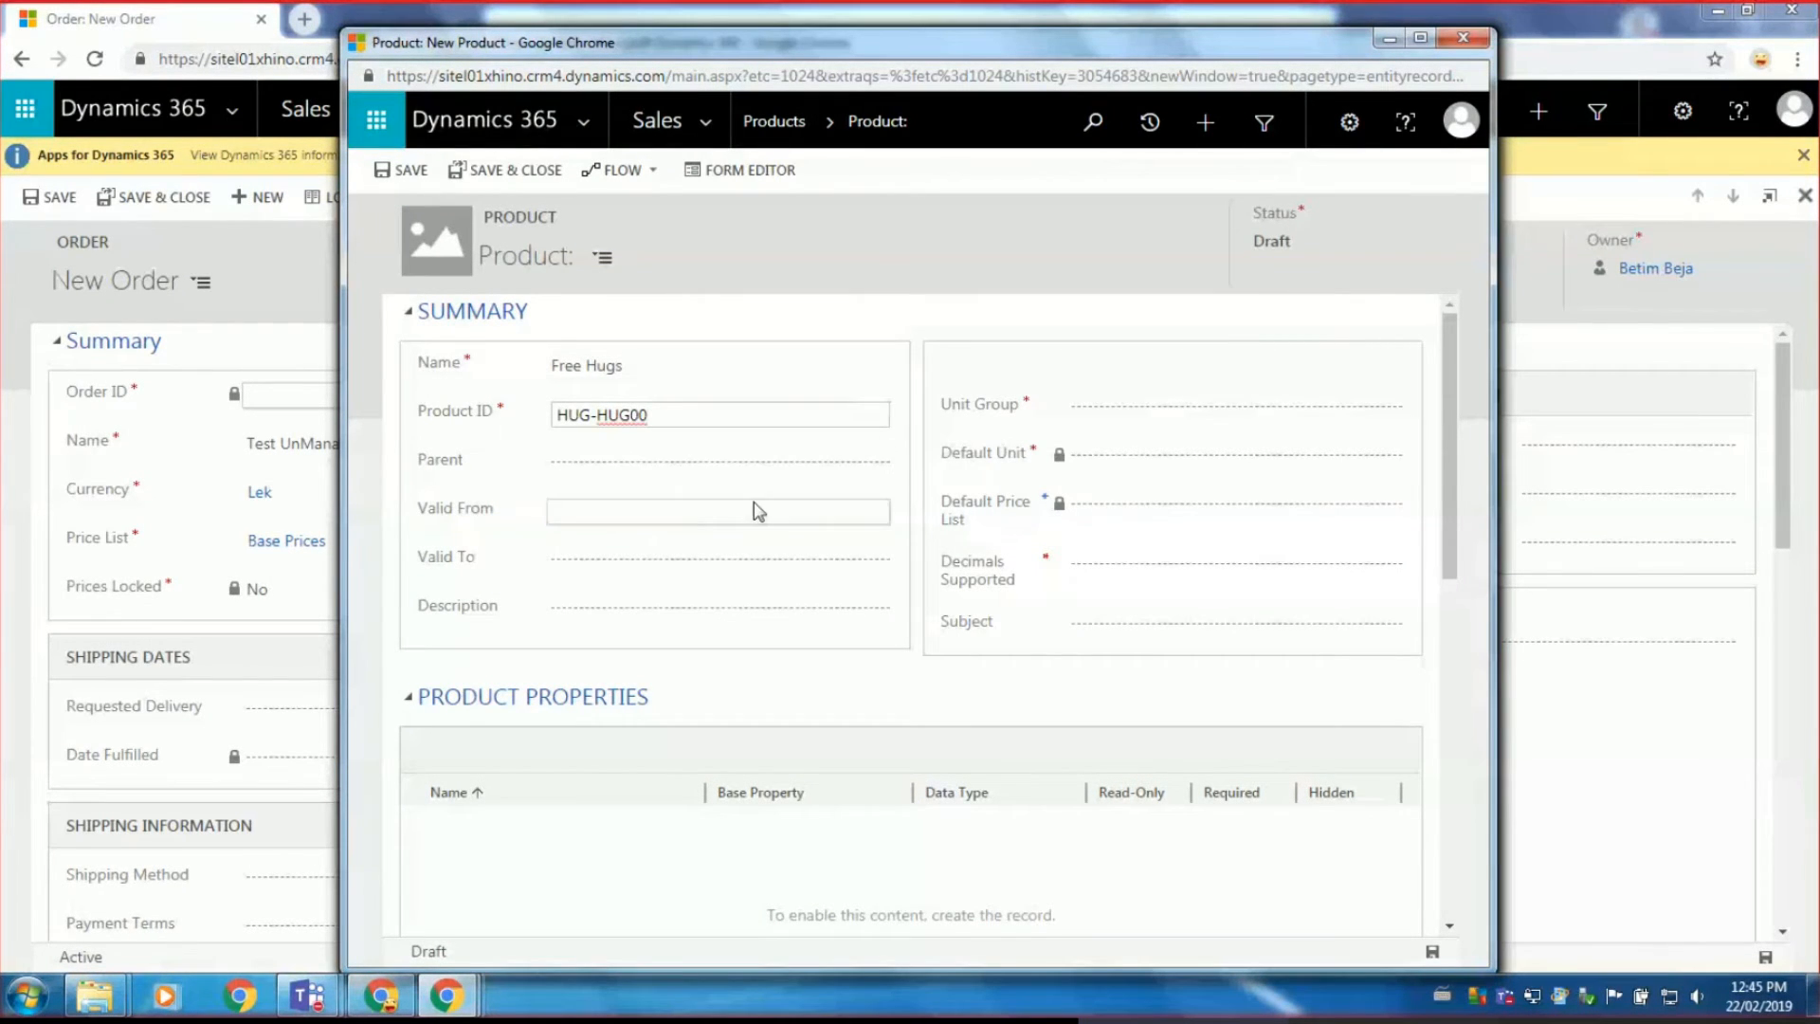
left_click(689, 497)
scroll(1259, 357, "down", 1)
scroll(1365, 370, "up", 1)
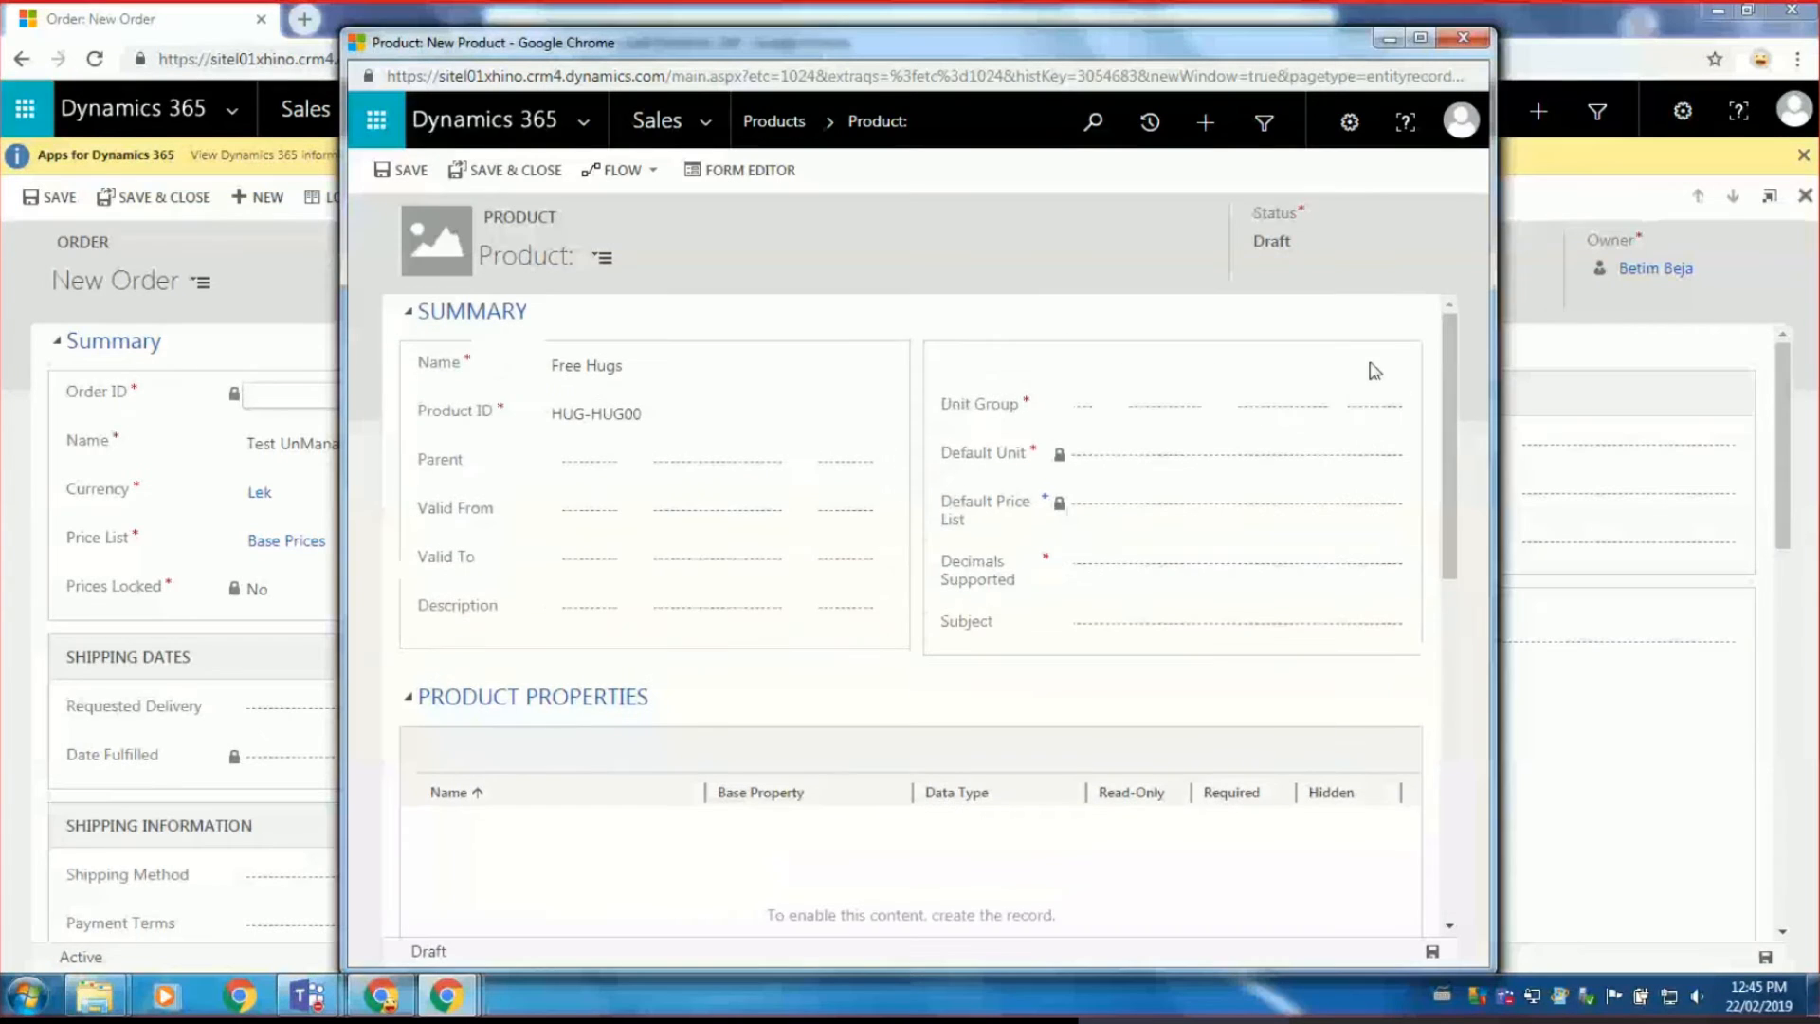
Set the product's Unit Group to Default Unit, Default Unit to Primary Unit and Decimals Supported to 0, and save it.
left_click(1389, 407)
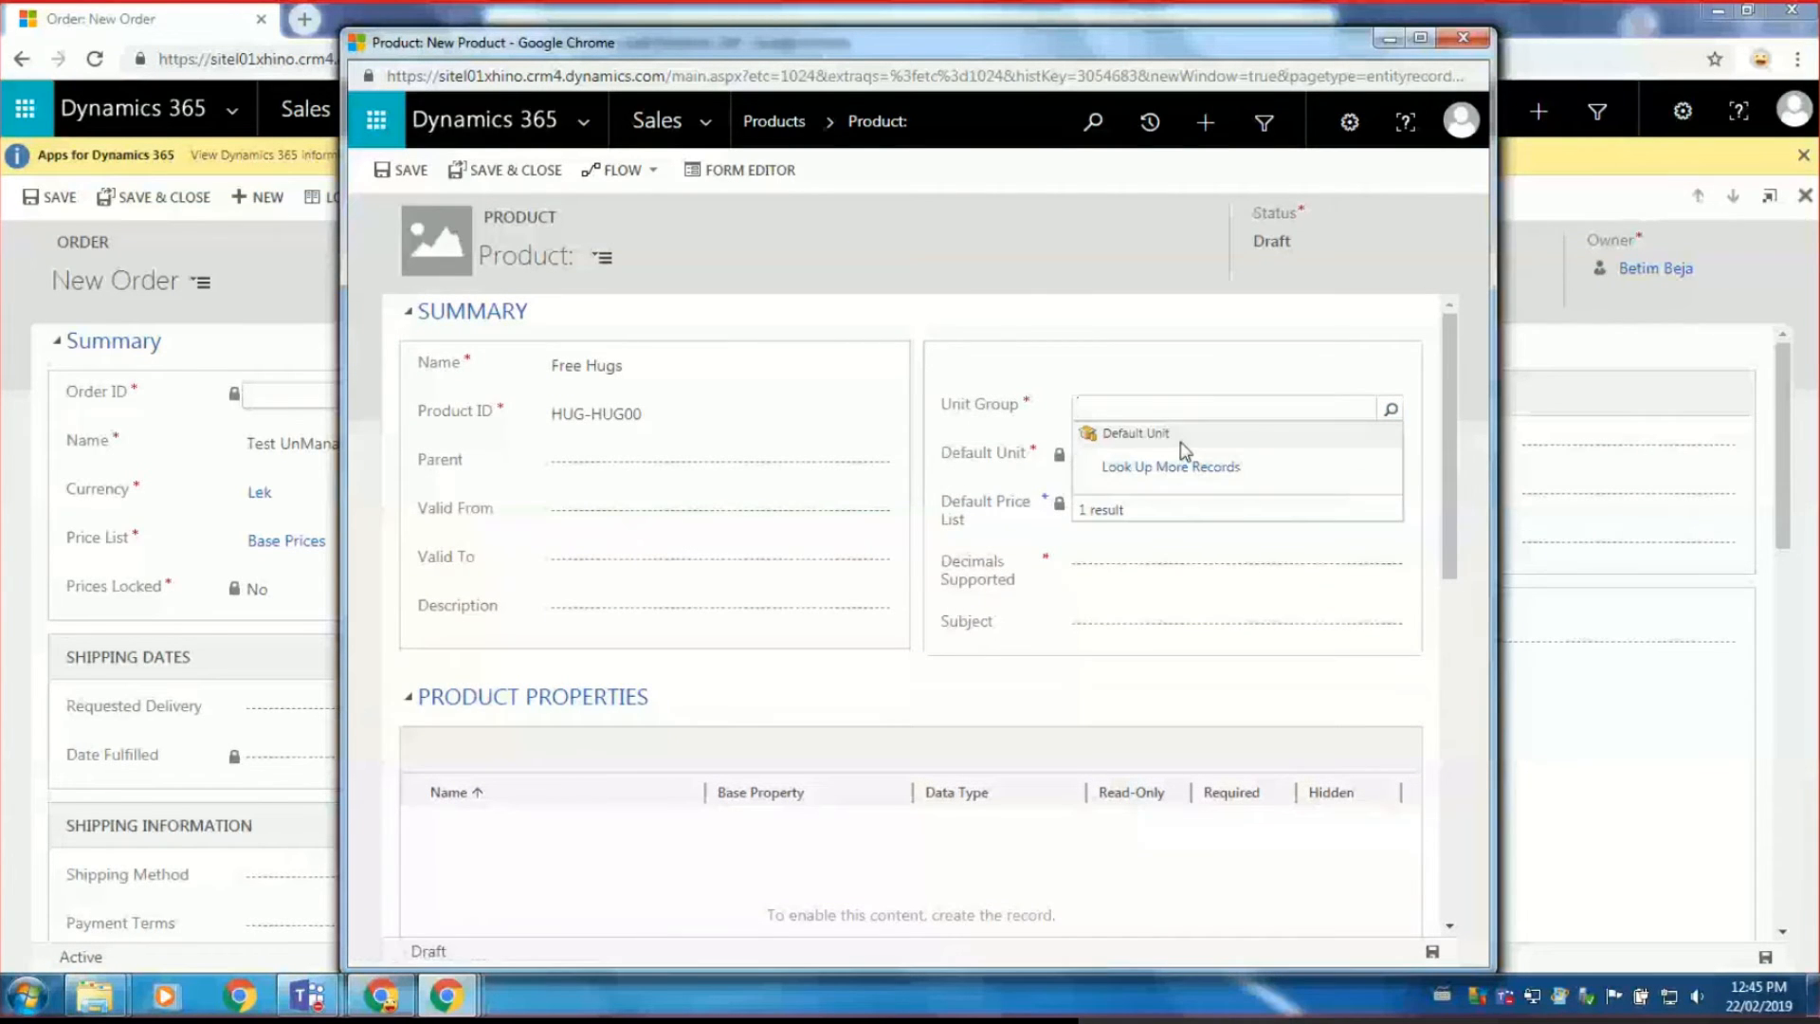
left_click(1171, 432)
left_click(1388, 456)
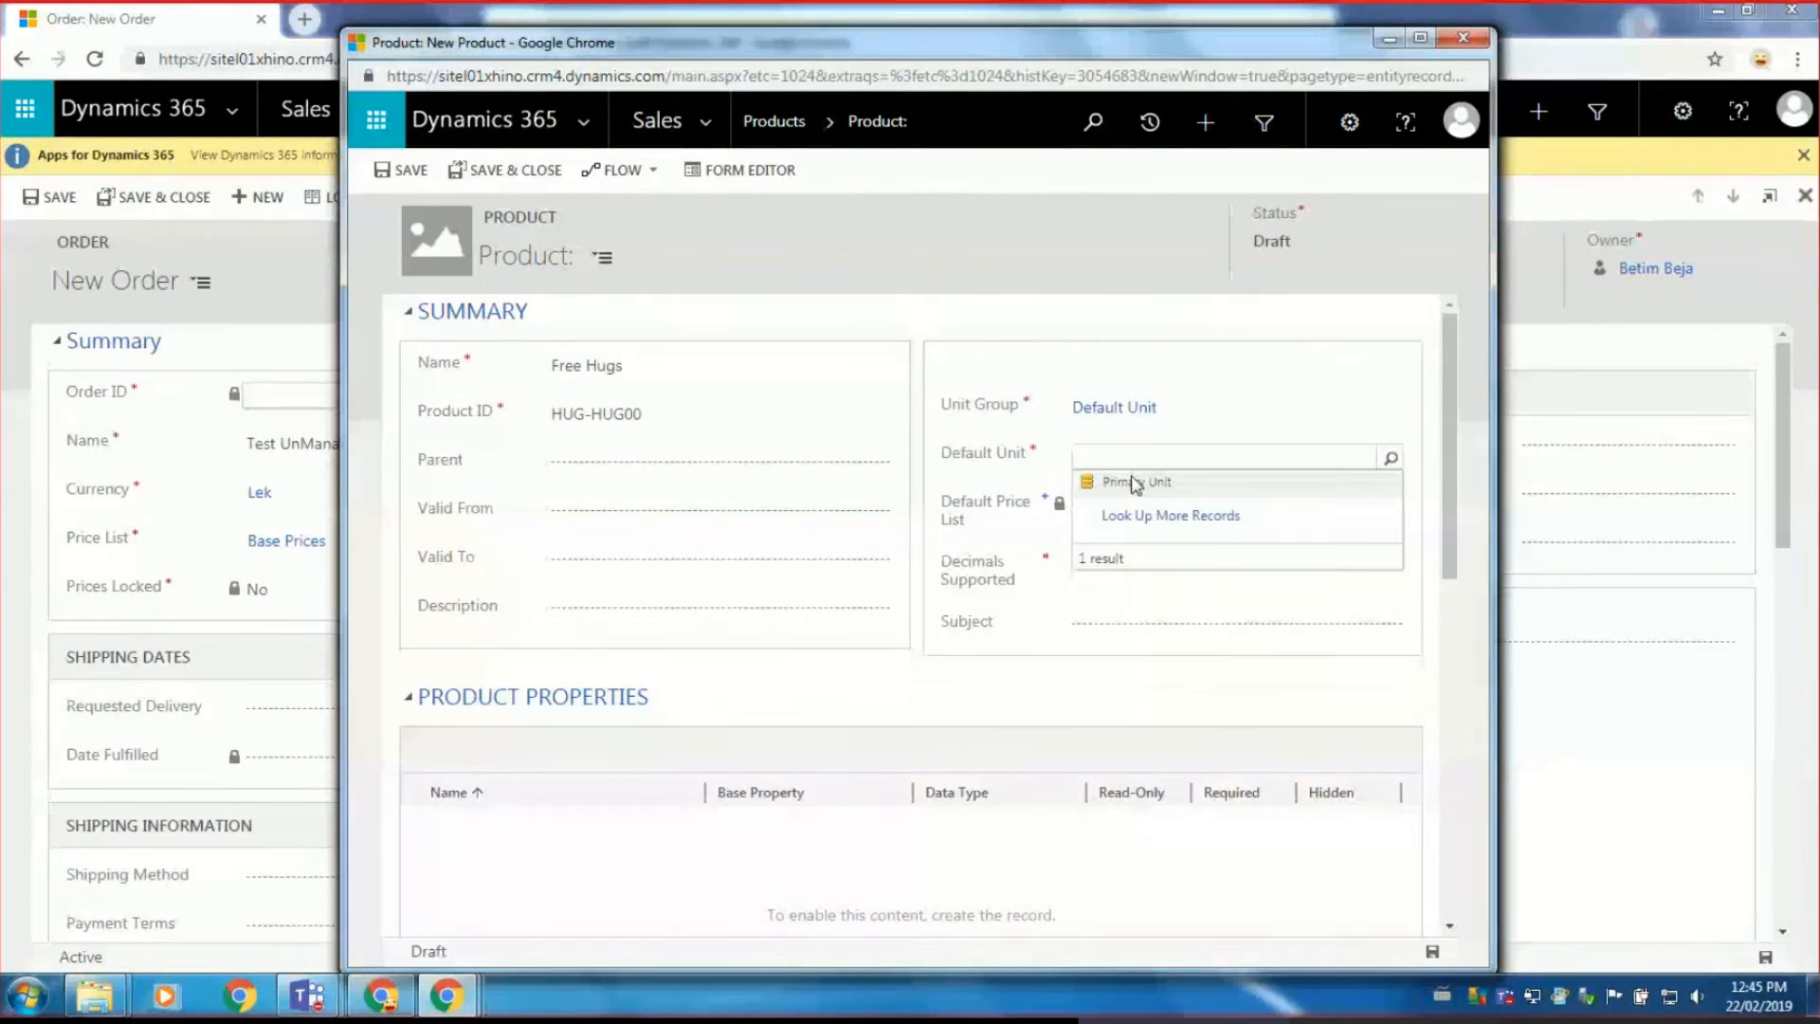
left_click(1100, 480)
left_click(1115, 569)
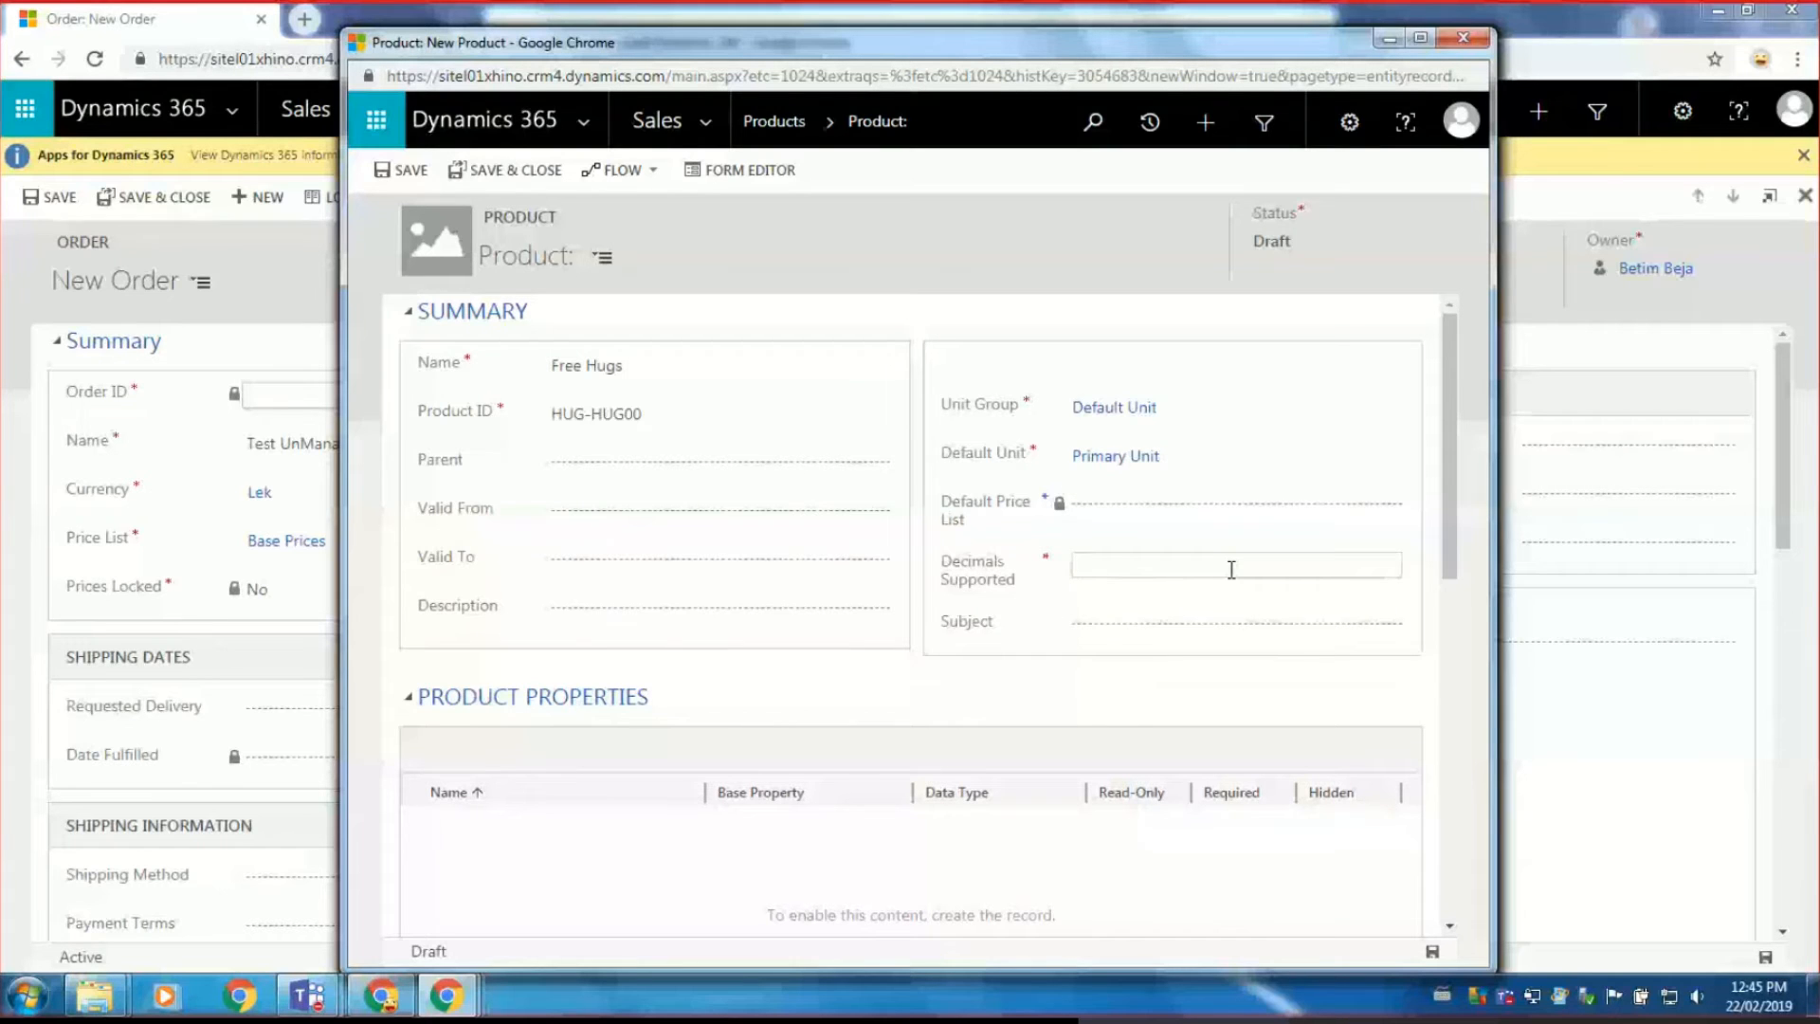
type("0")
scroll(1170, 702, "down", 6)
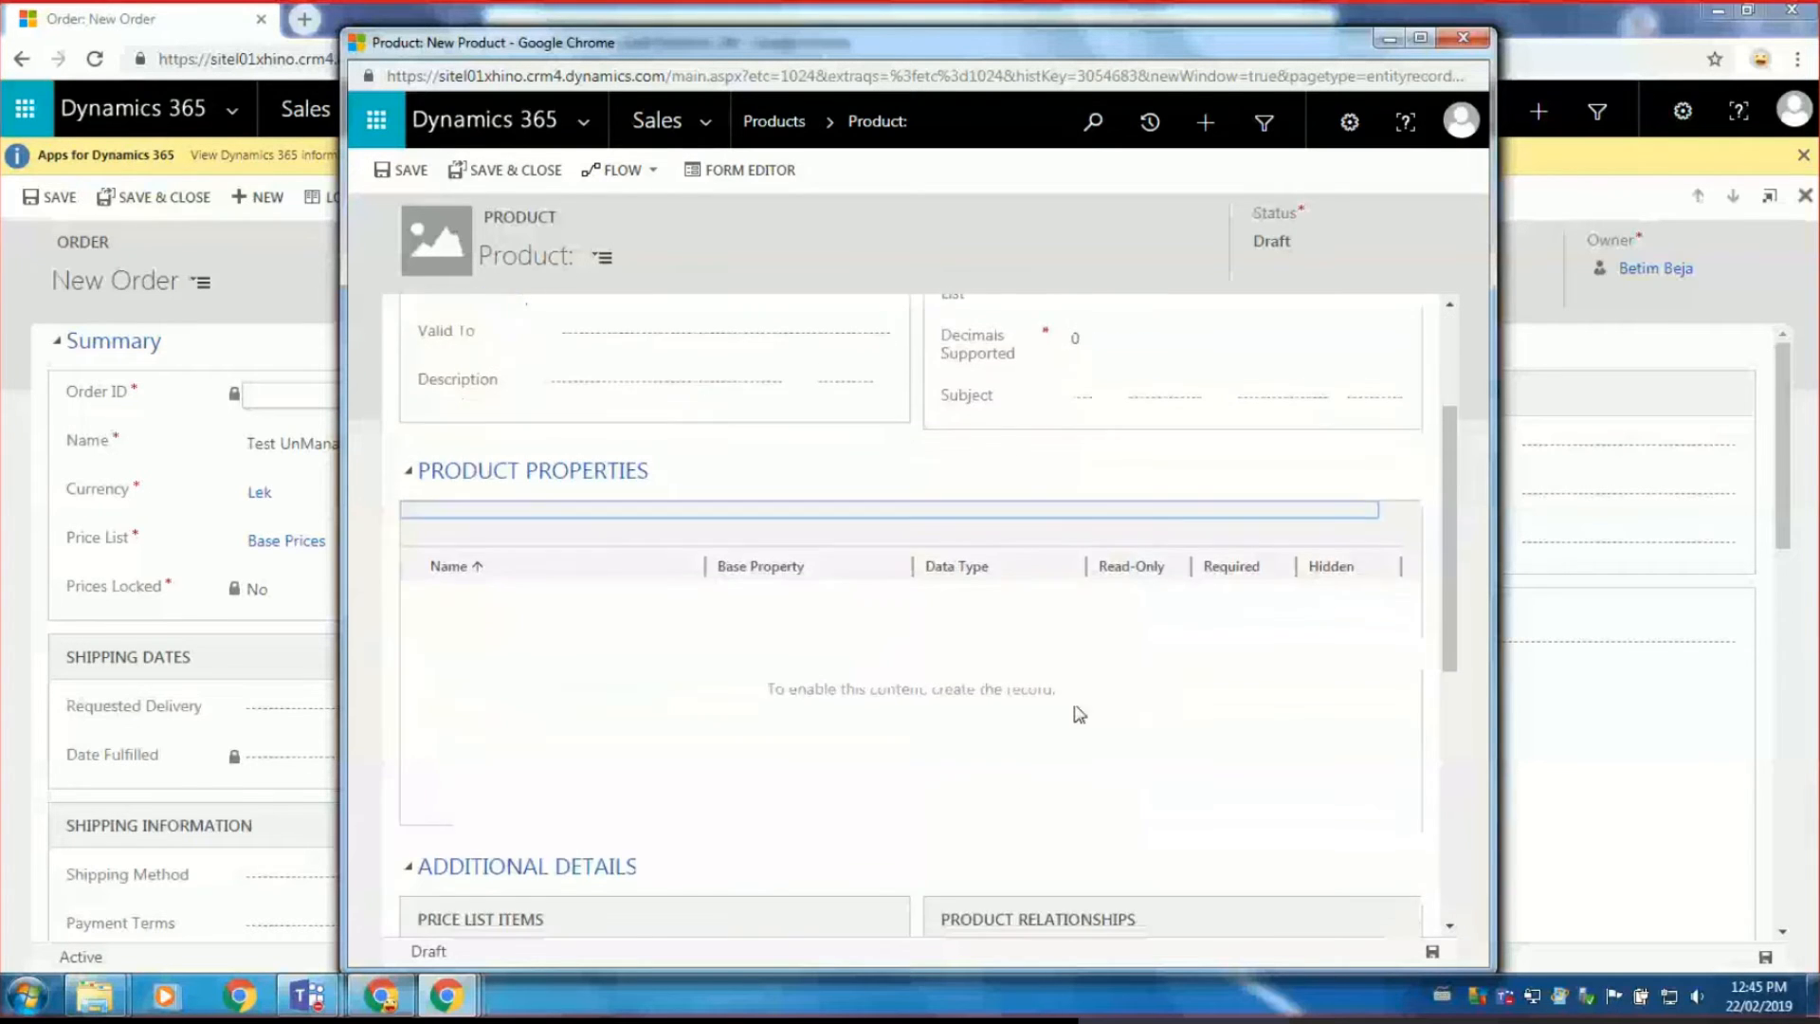
scroll(716, 415, "up", 6)
left_click(410, 172)
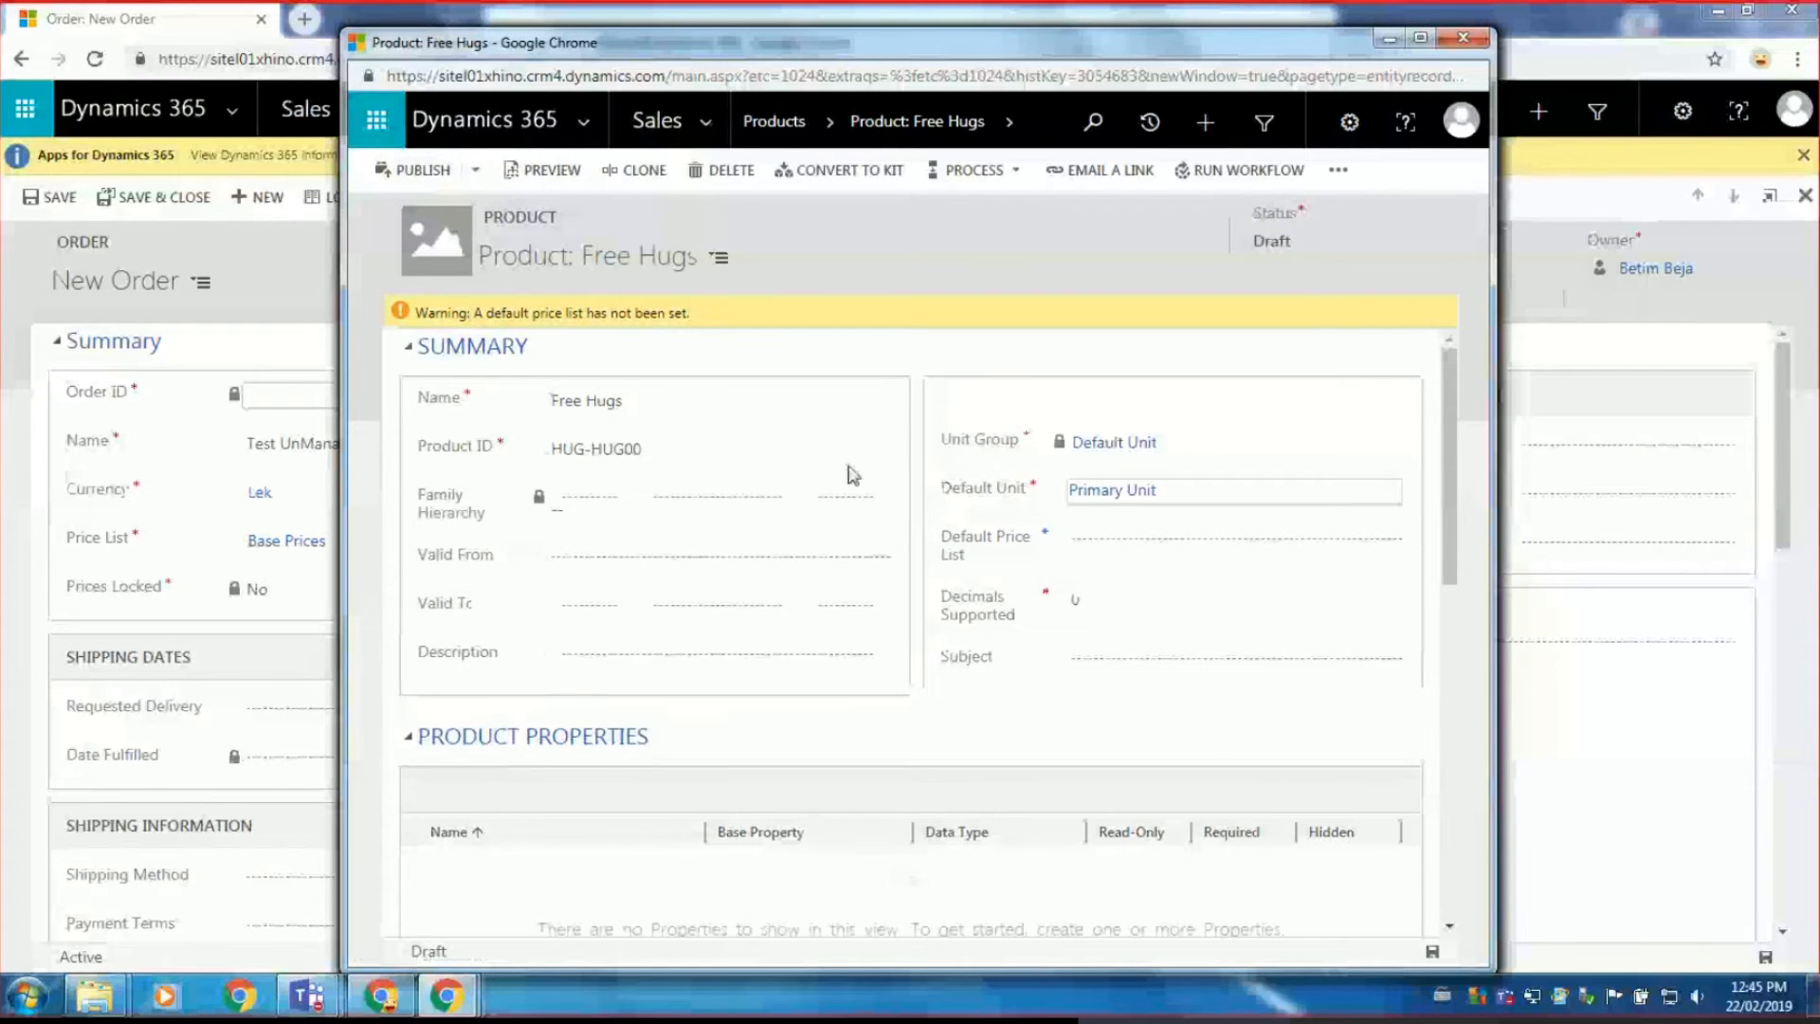
Publish the Free Hugs product and close its window.
left_click(417, 171)
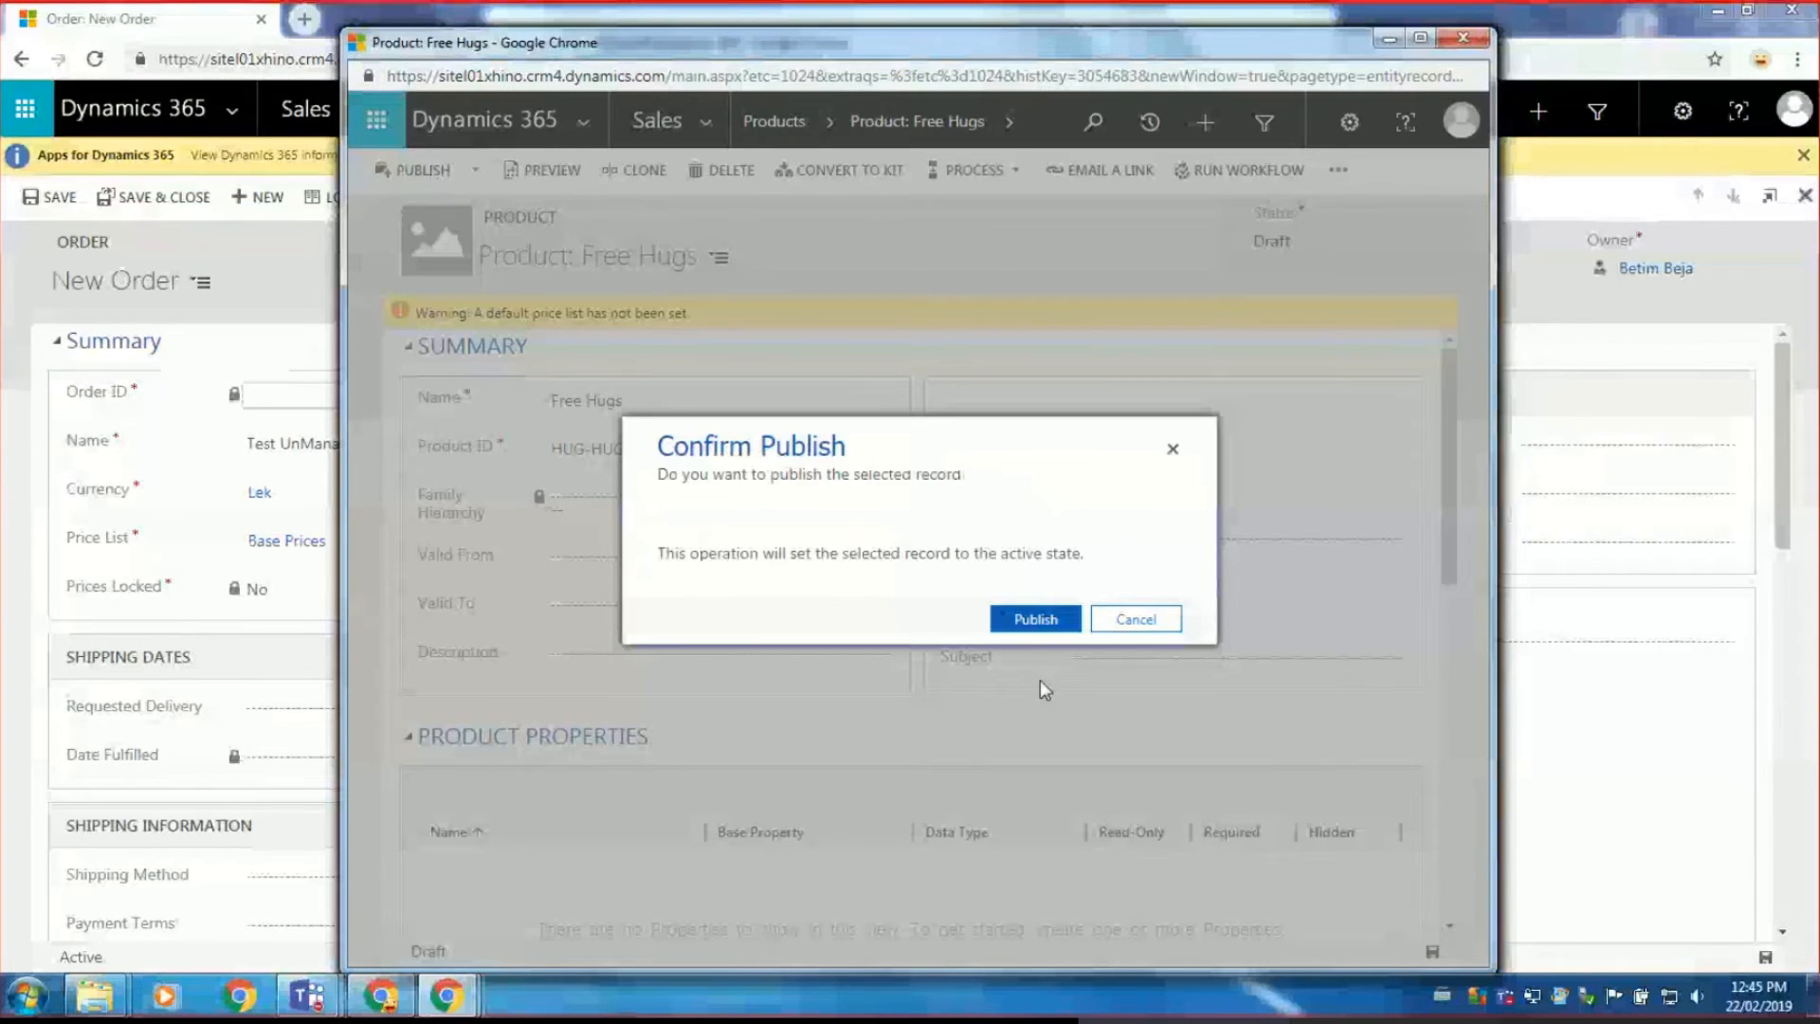
left_click(1038, 619)
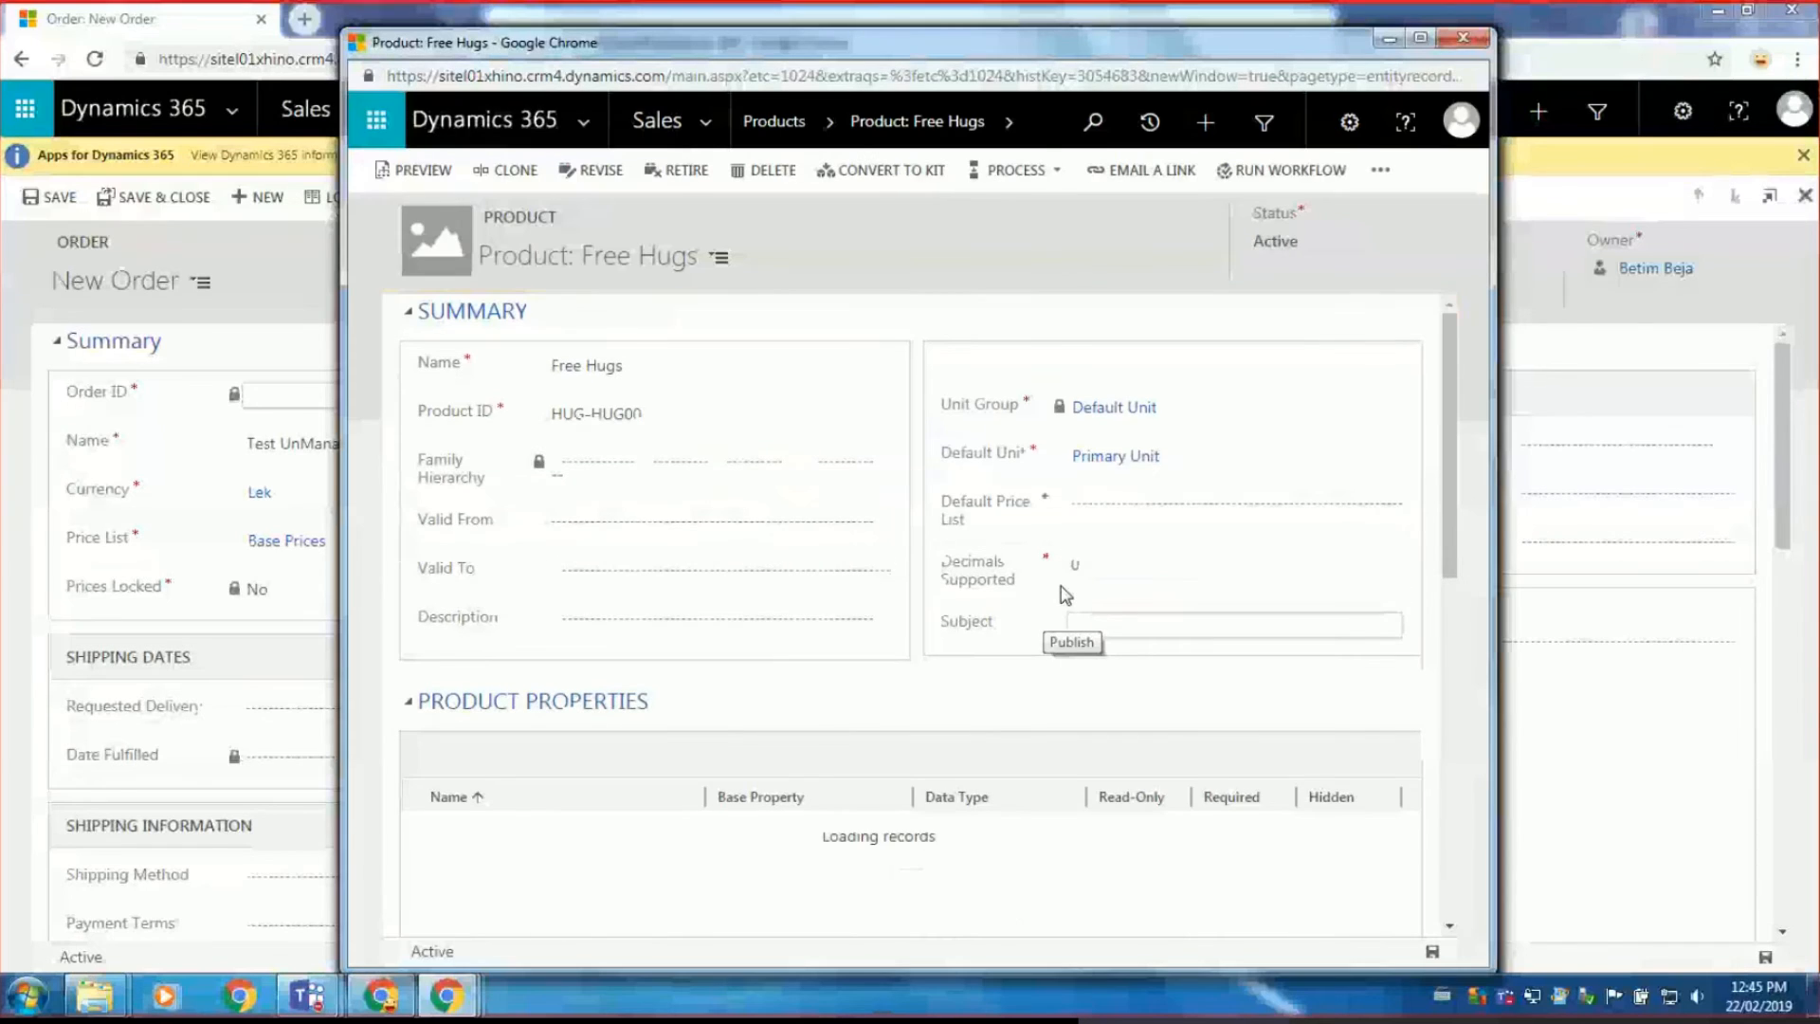
left_click(1463, 38)
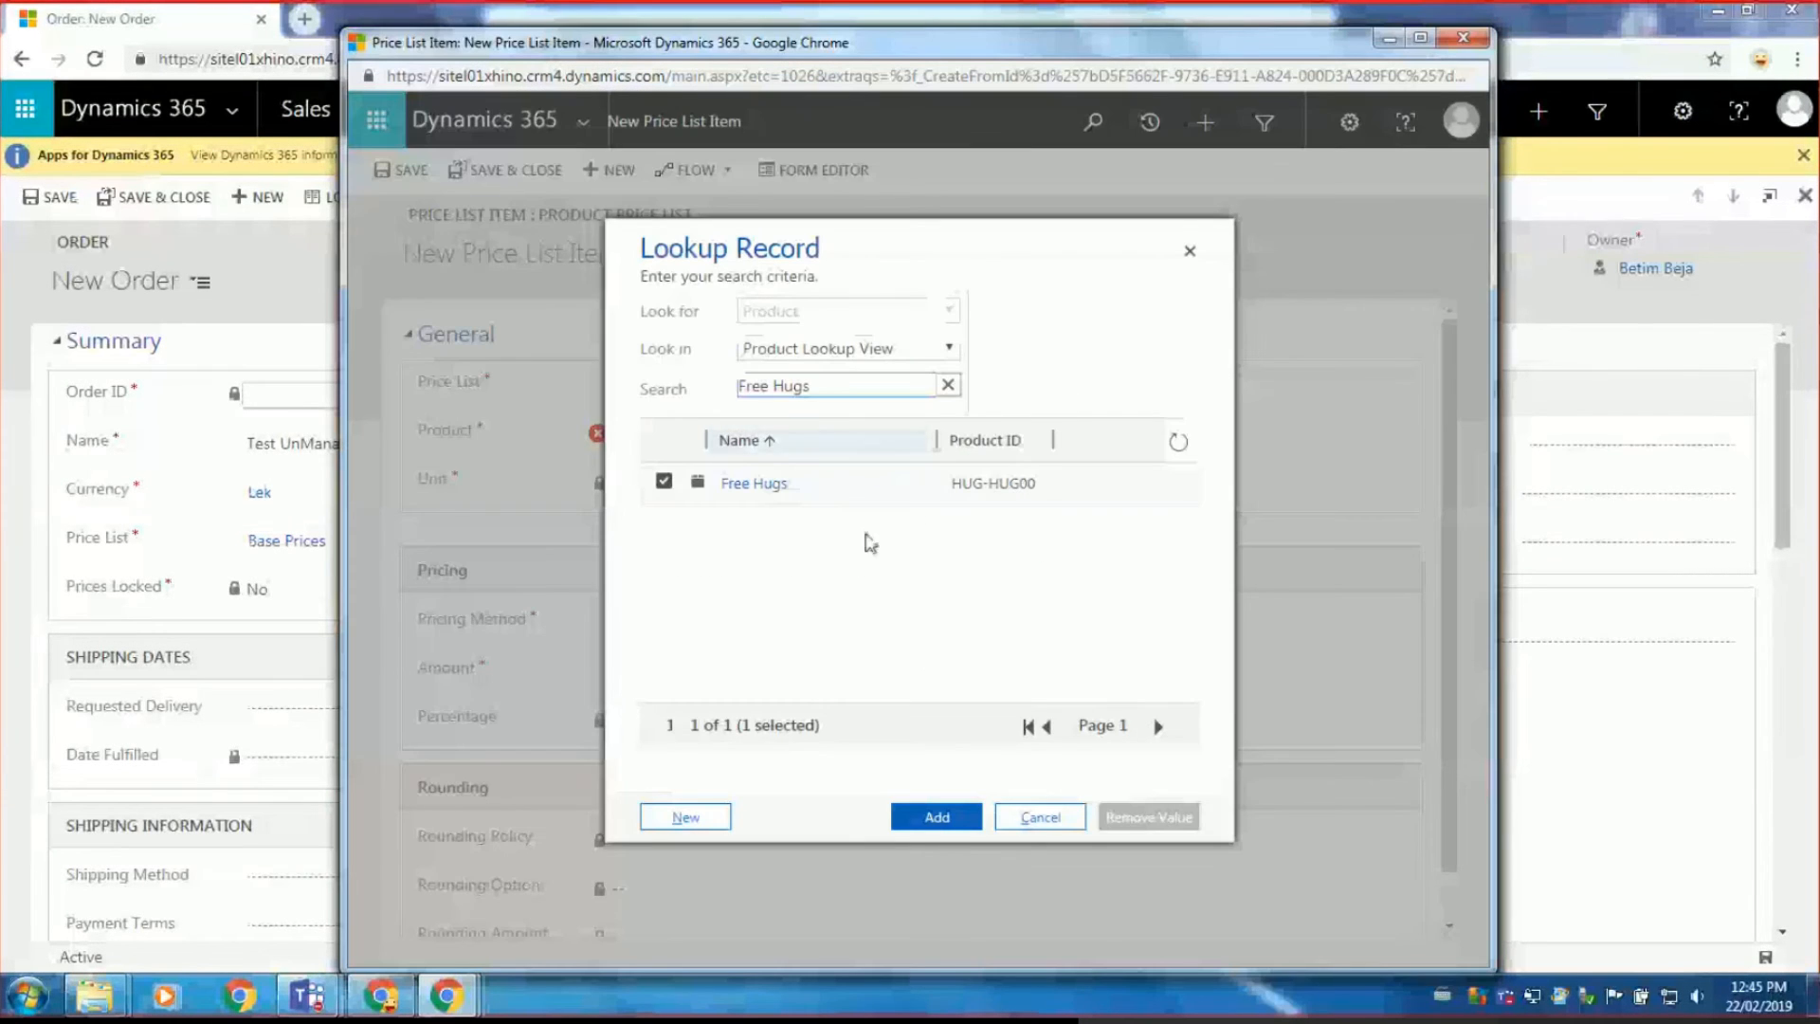
Assign the Free Hugs product to the price list item and set its Unit to Primary Unit.
left_click(936, 816)
scroll(882, 692, "down", 1)
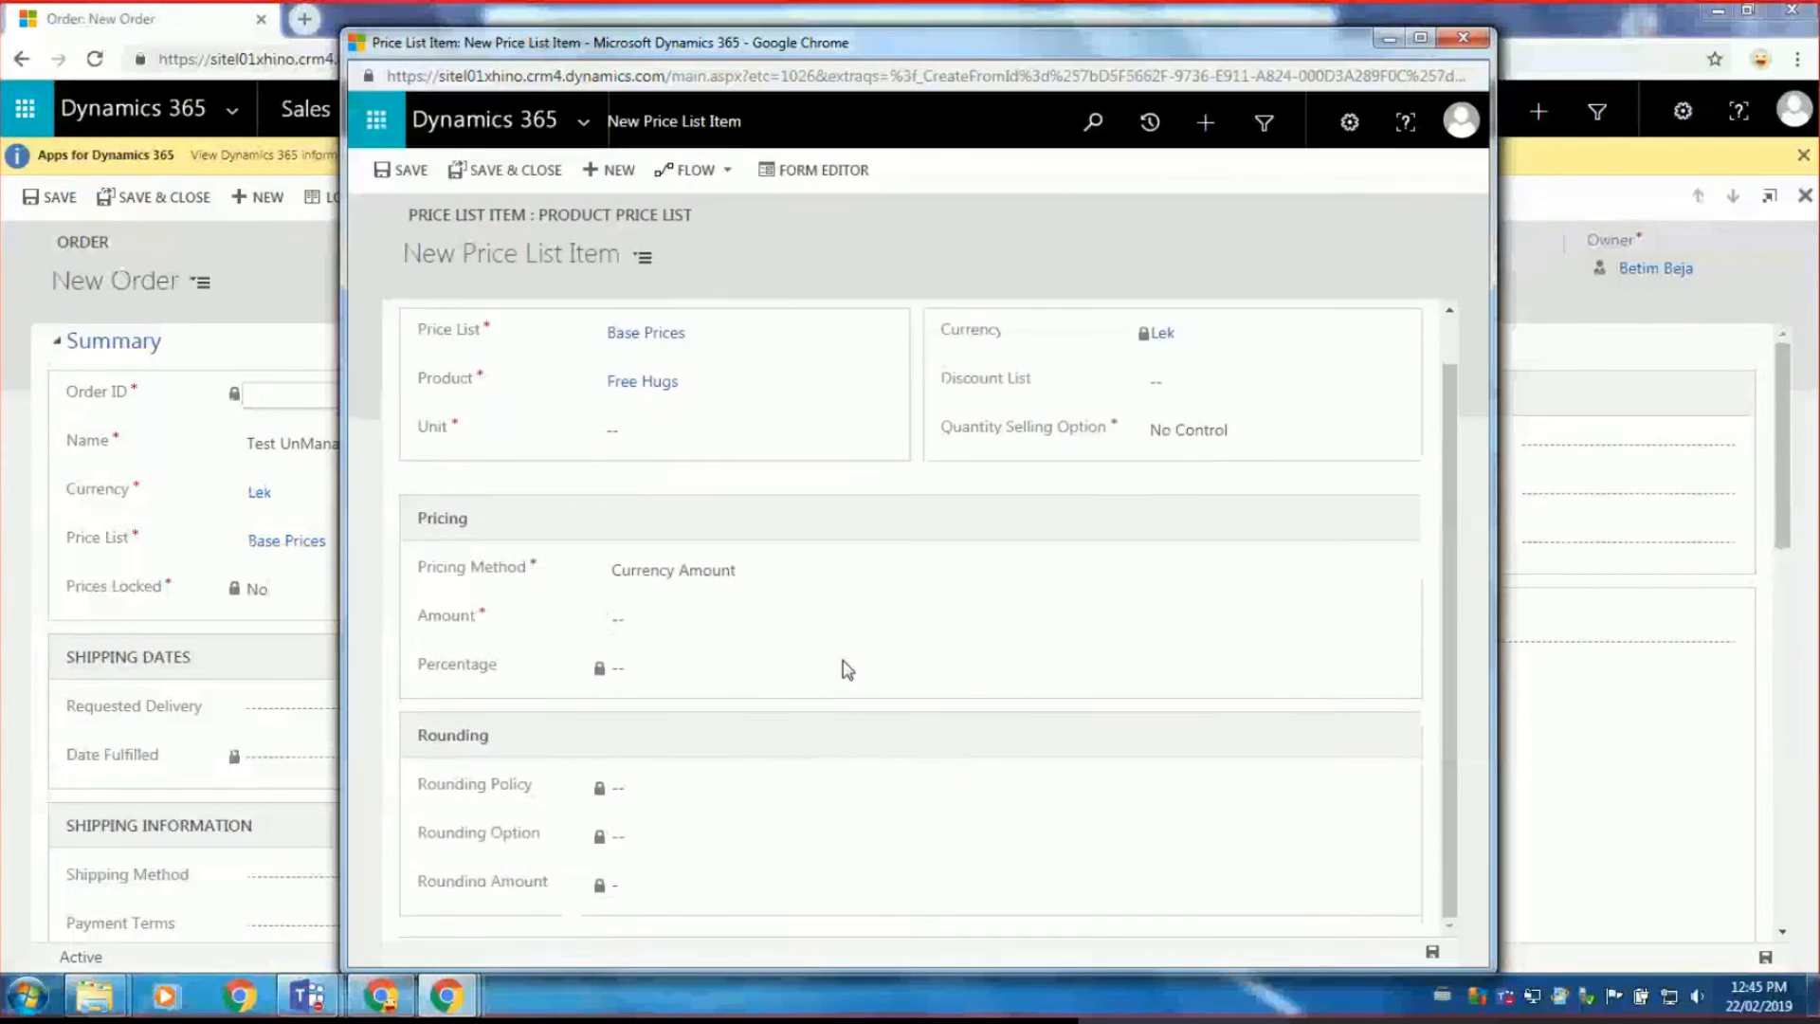
scroll(837, 686, "up", 1)
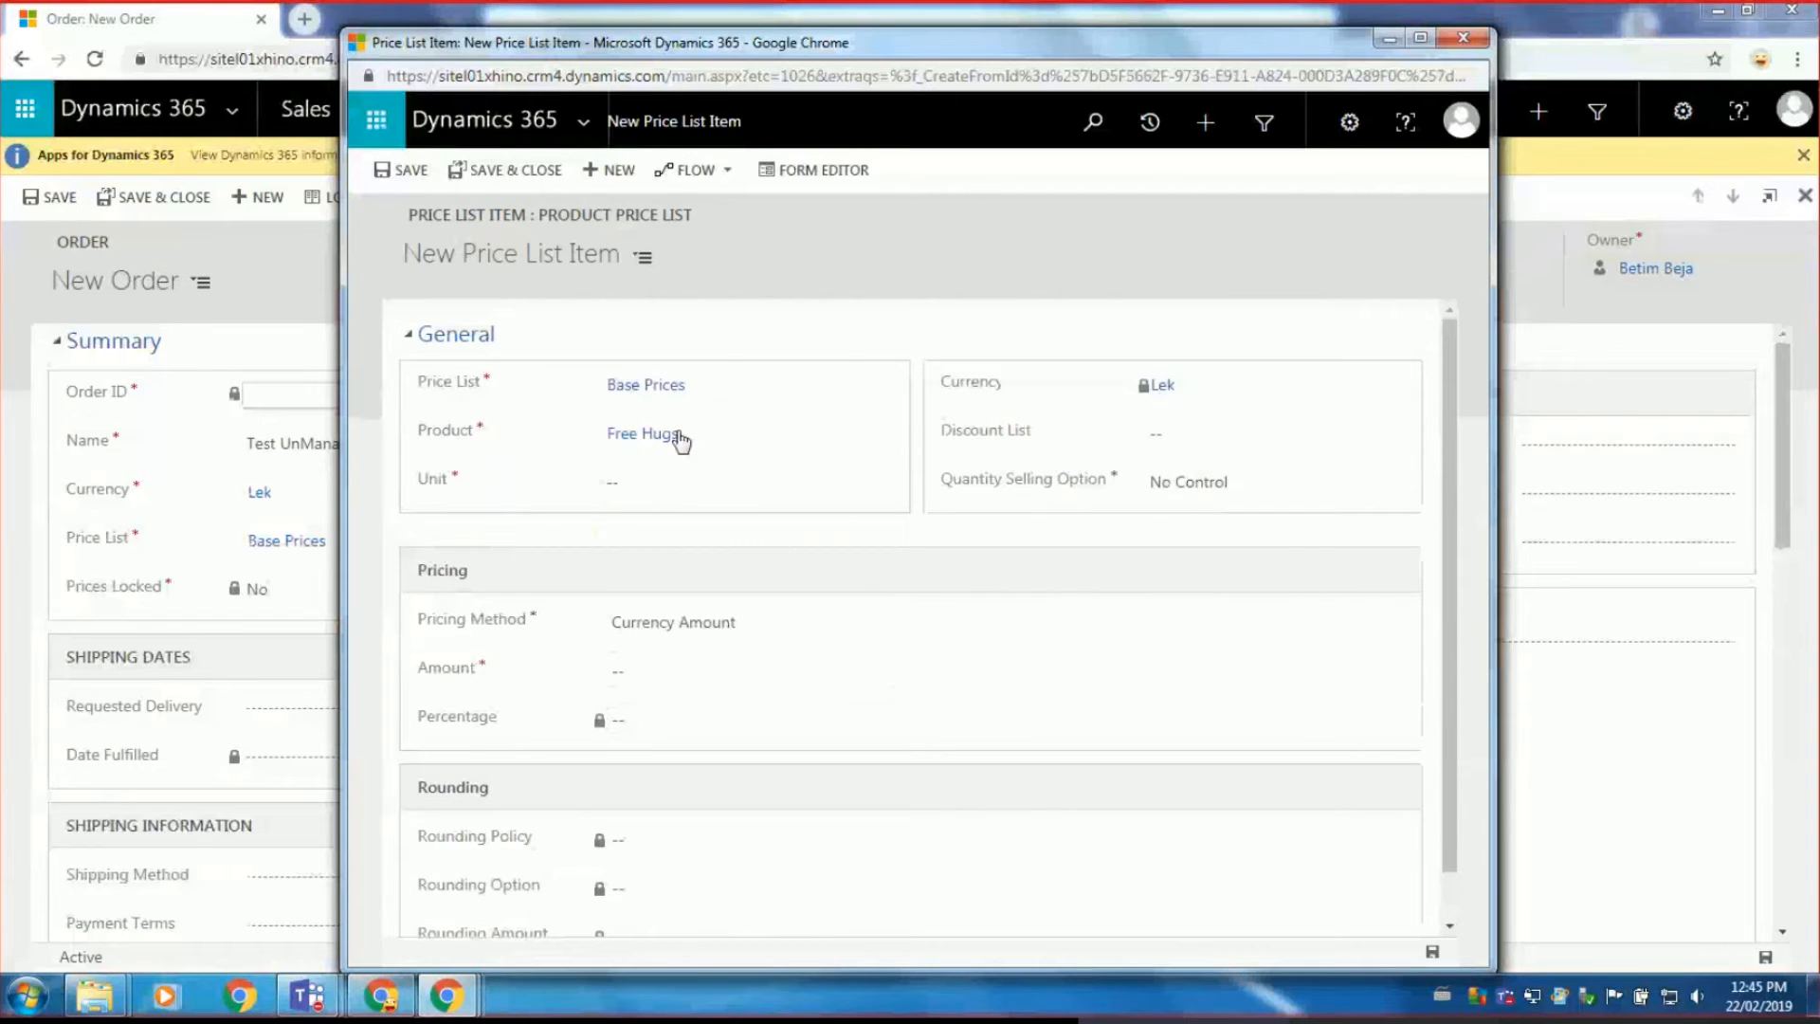
left_click(865, 485)
left_click(891, 487)
left_click(675, 509)
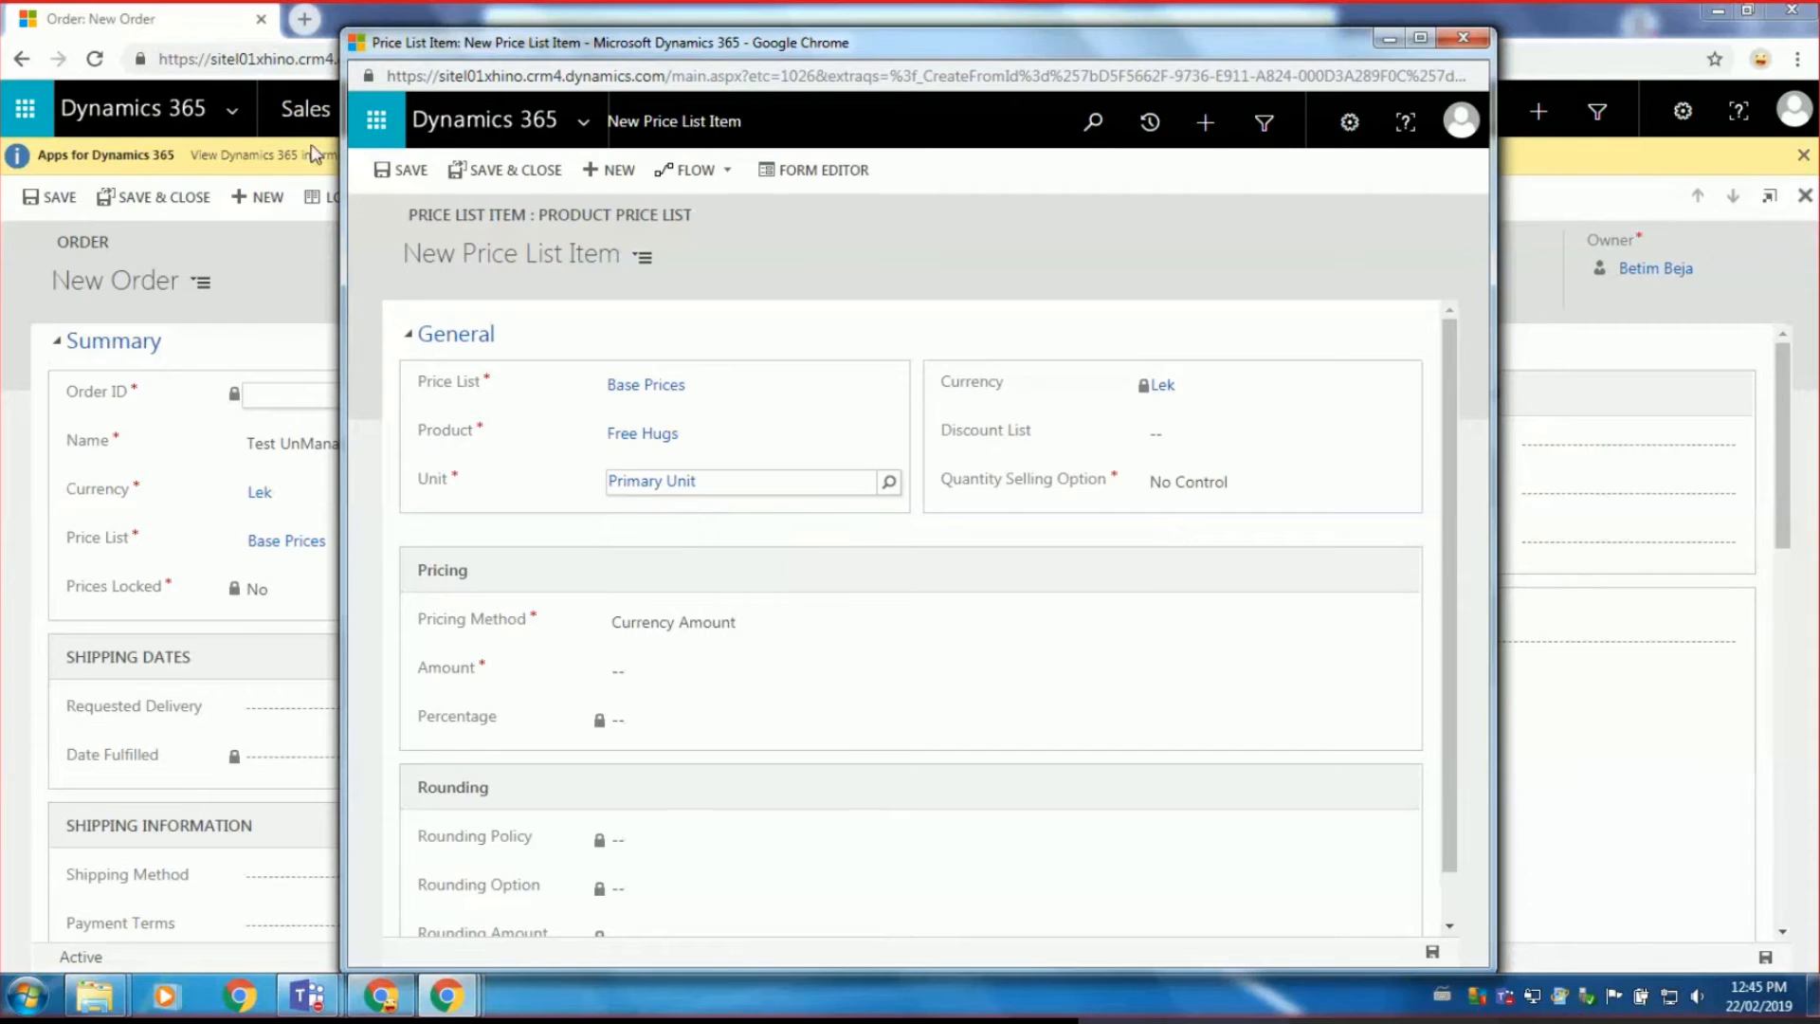
Set the price list item's Amount to 200 Lek, save it, and close the item and price list windows.
left_click(398, 173)
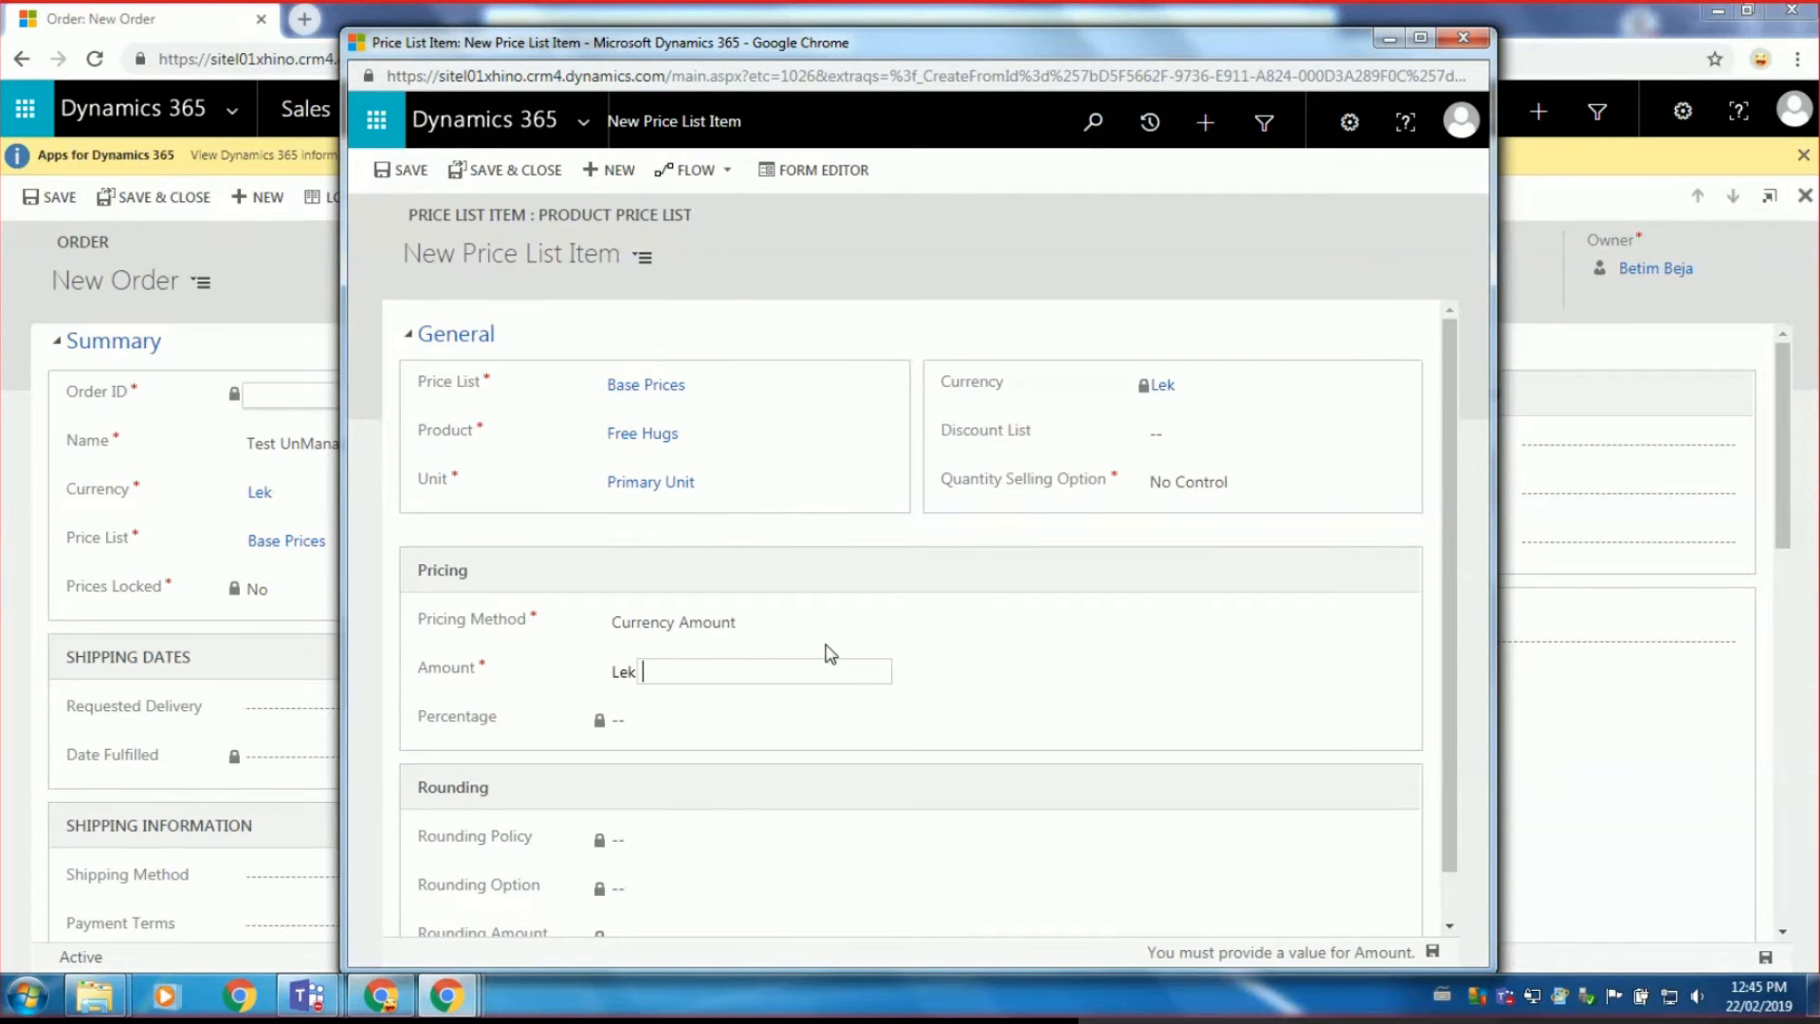
type("2")
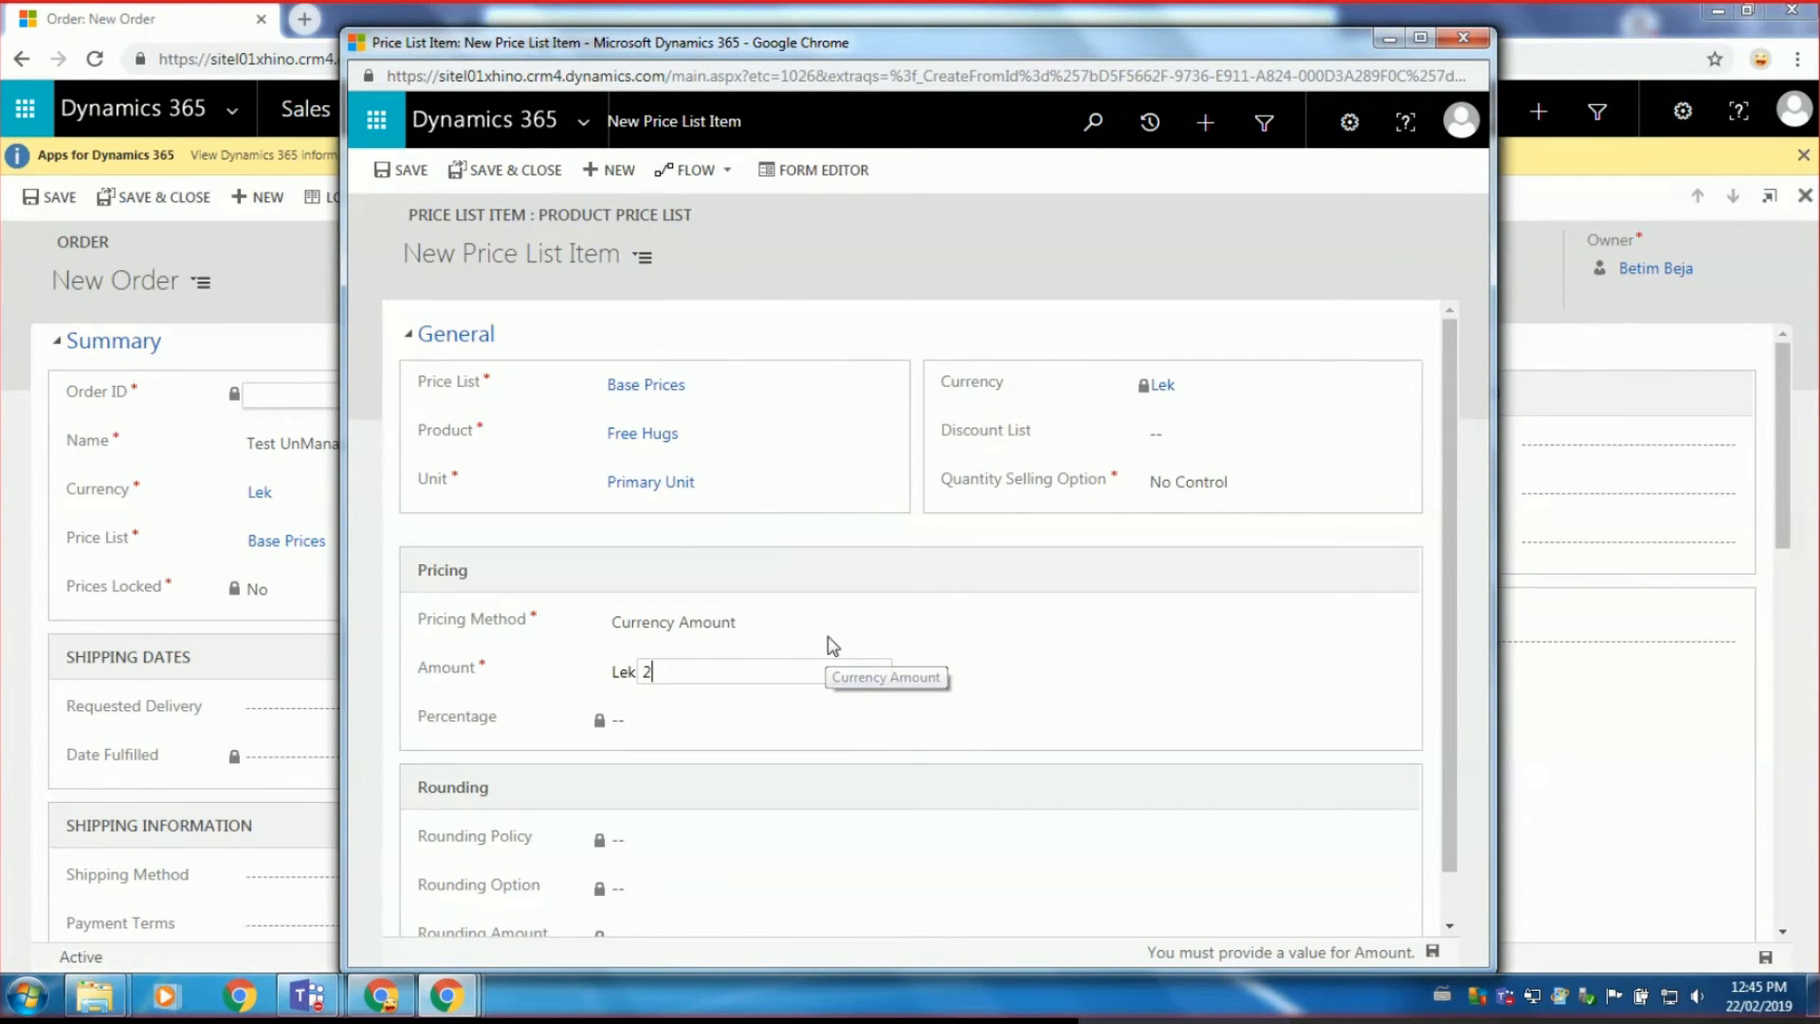
type("00")
left_click(1152, 682)
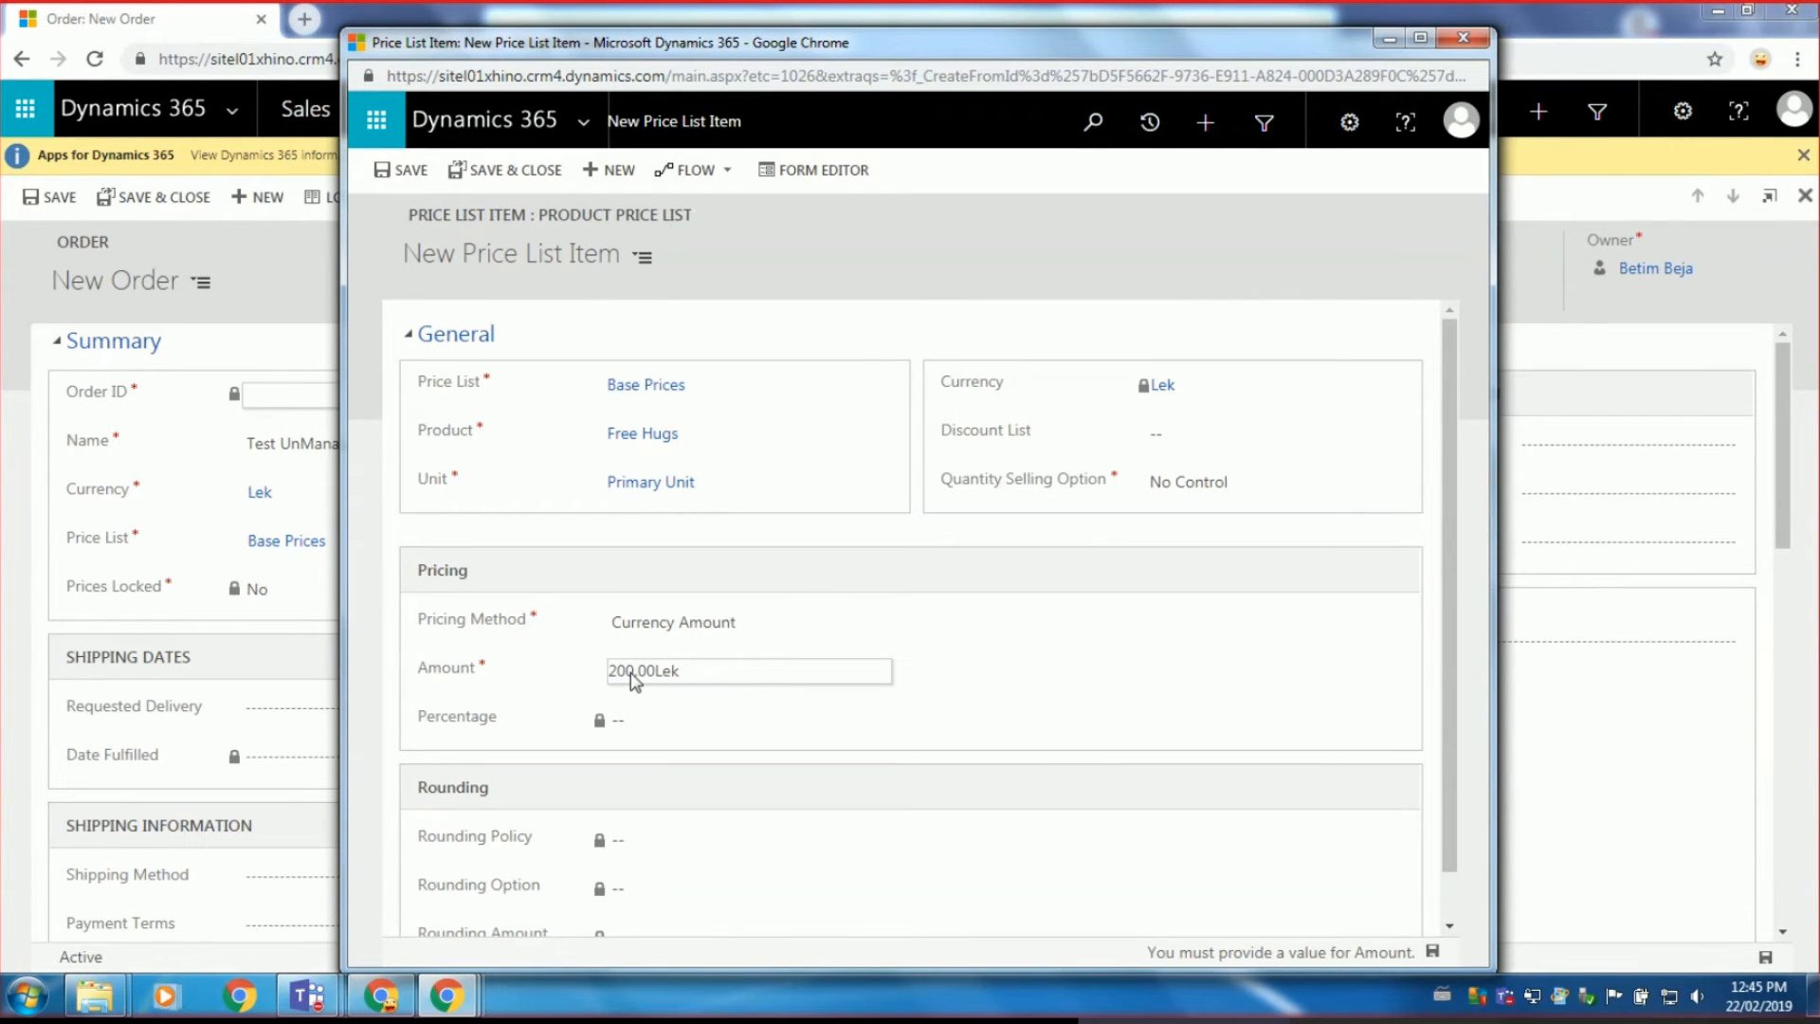
key("ctrl+s")
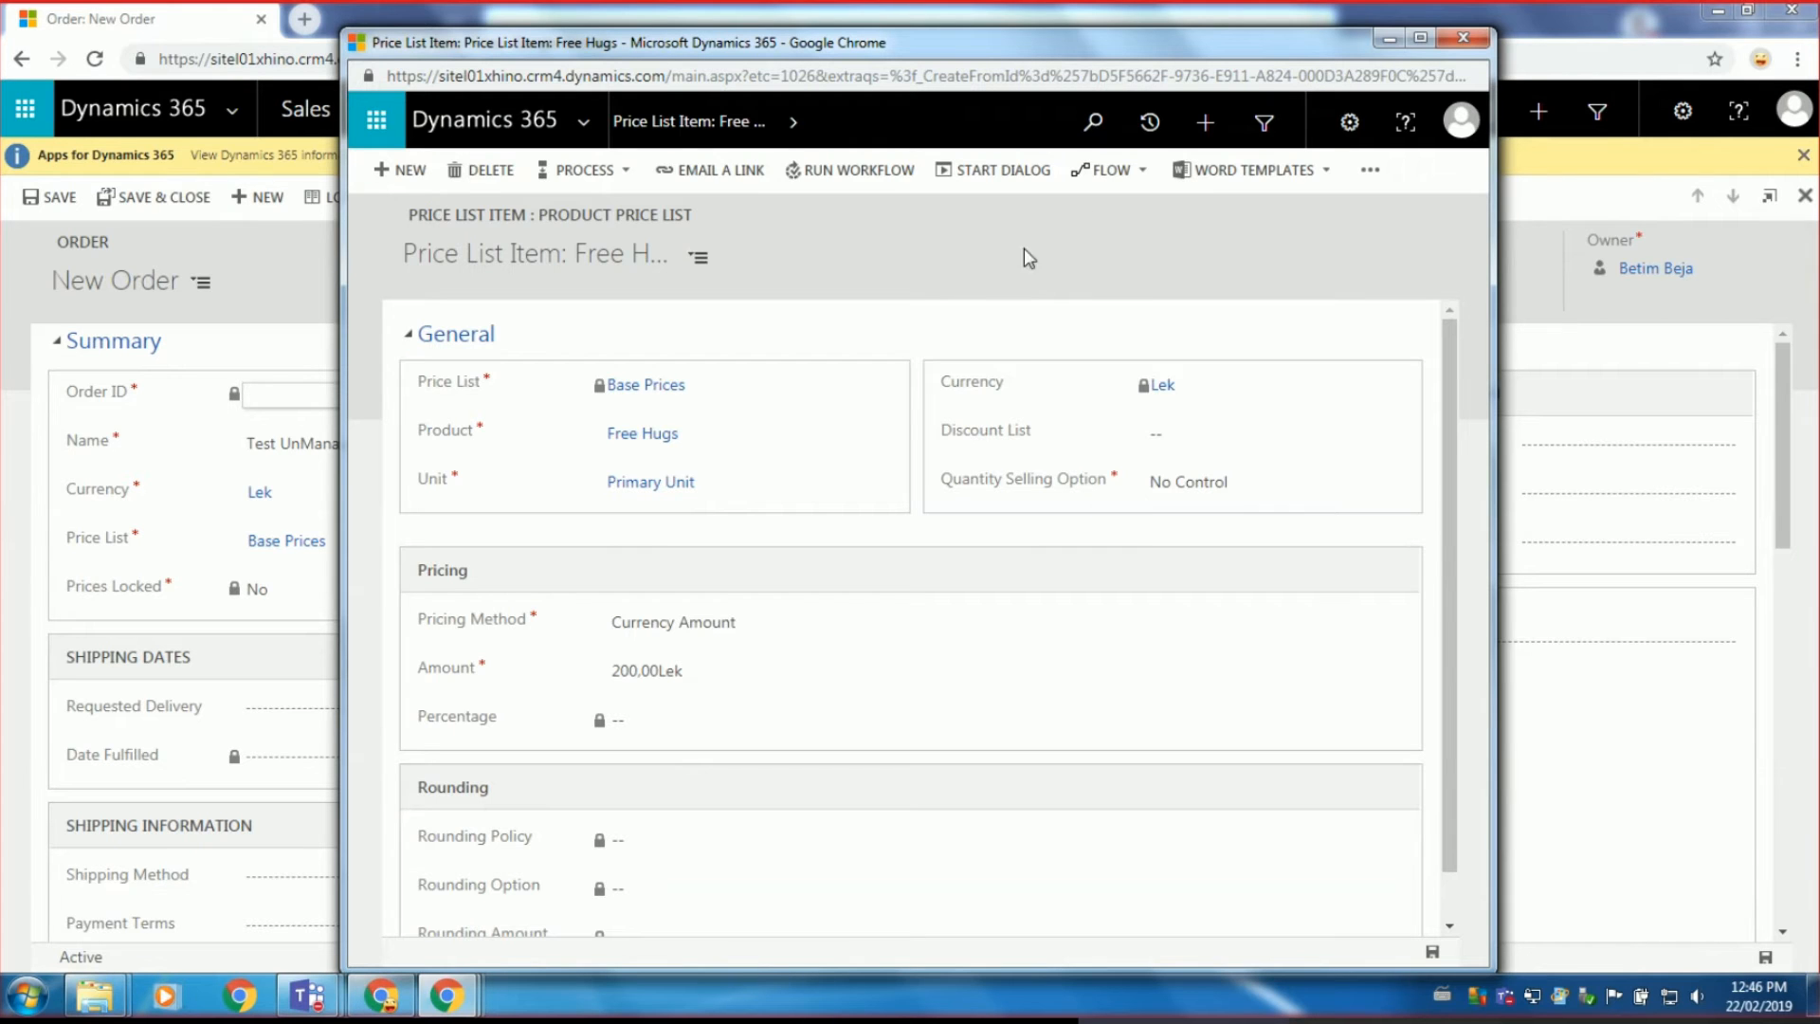
left_click(1464, 38)
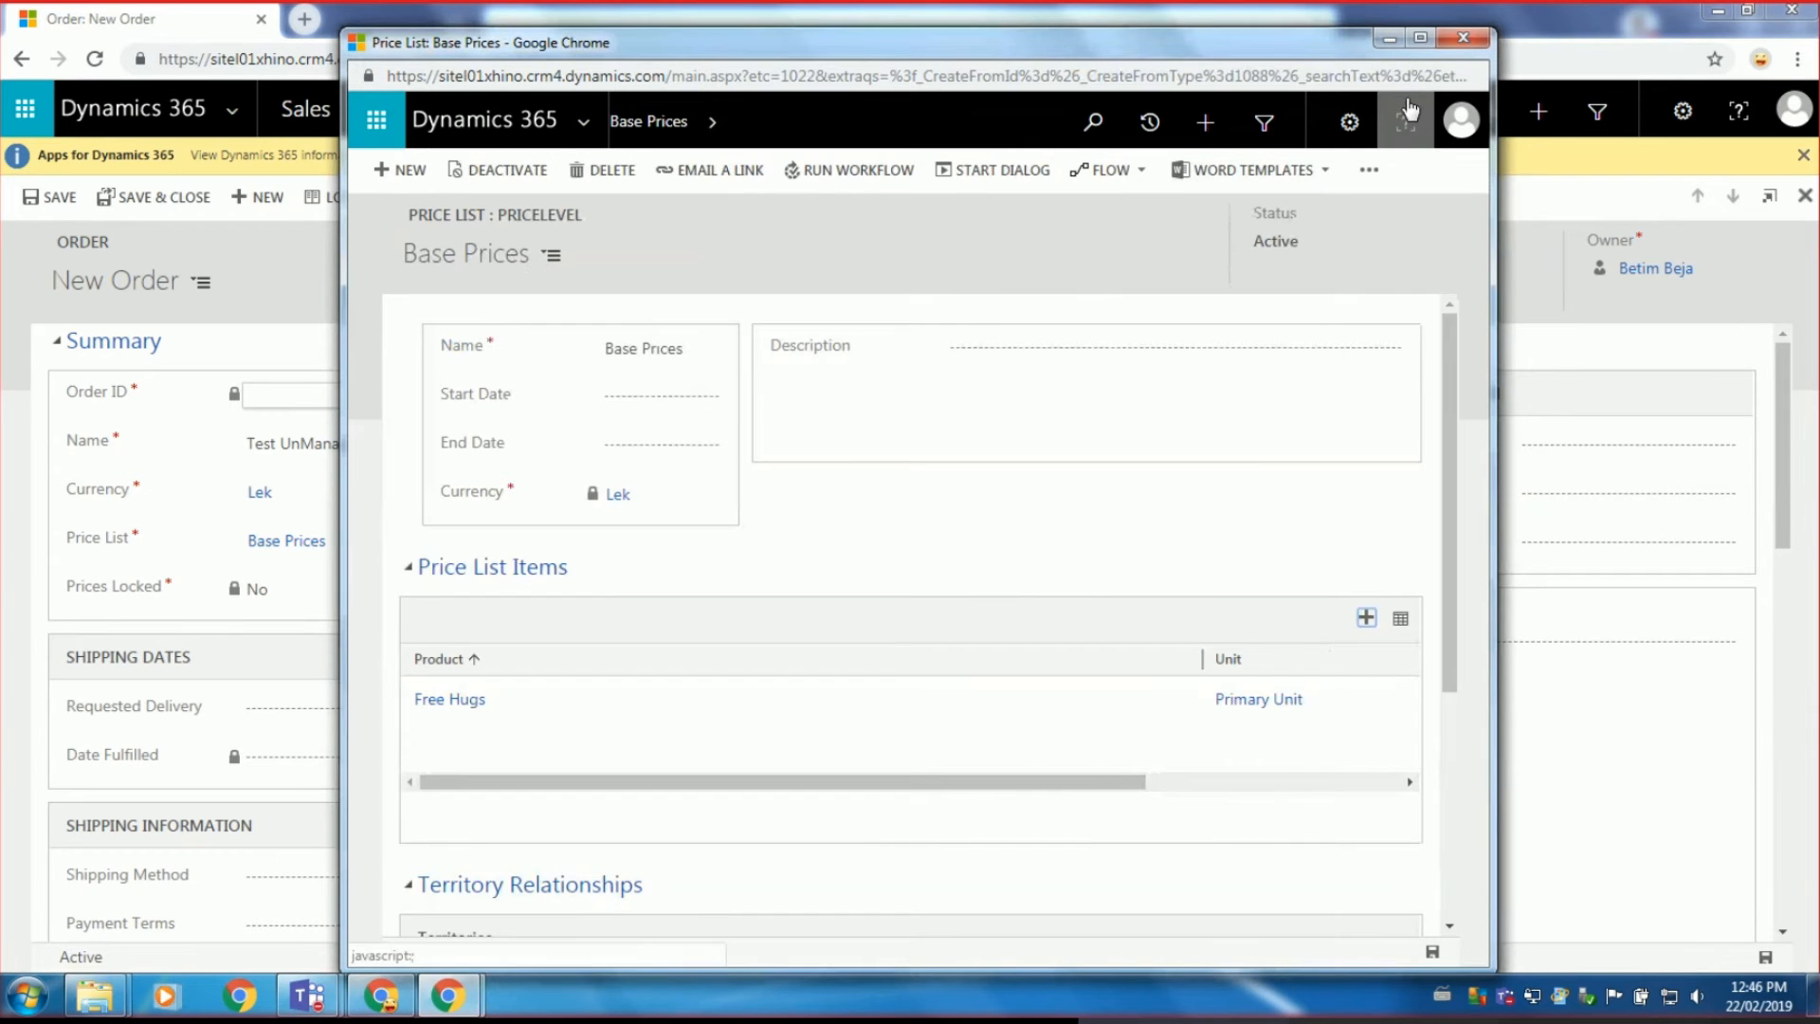
left_click(1463, 38)
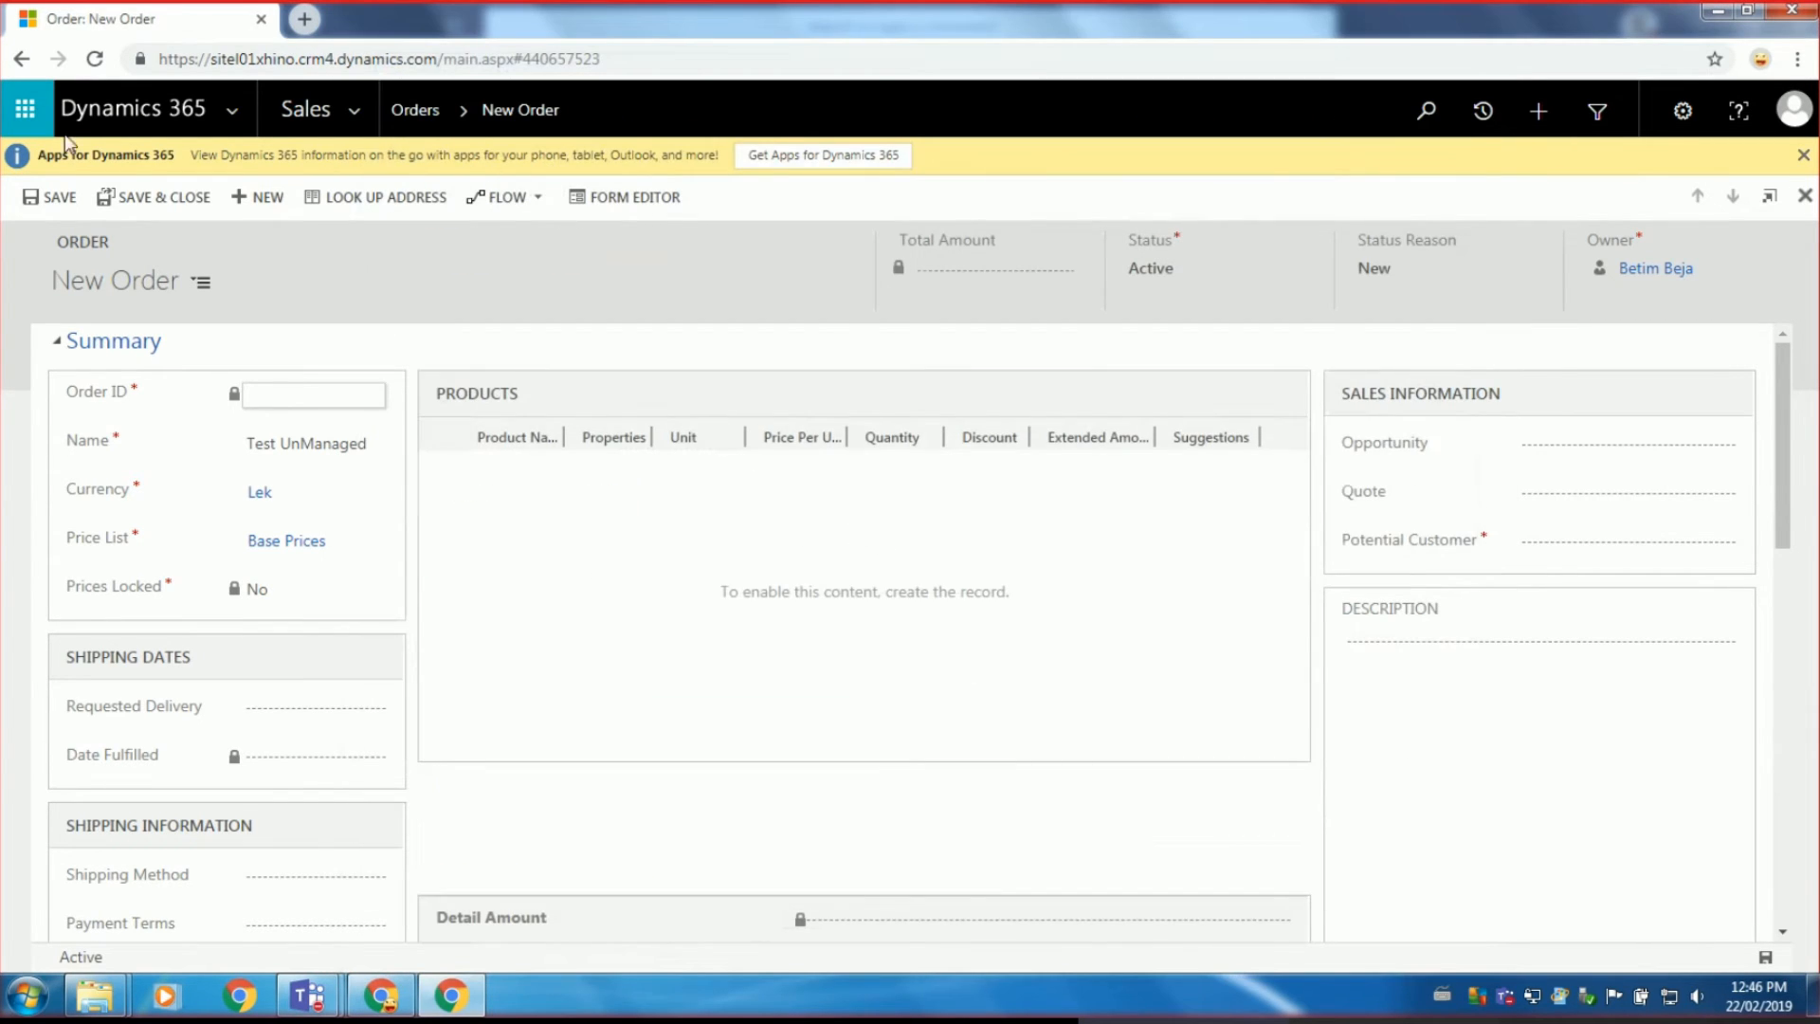
Select the existing customer record as the order's Potential Customer and save the Test UnManaged order.
left_click(55, 196)
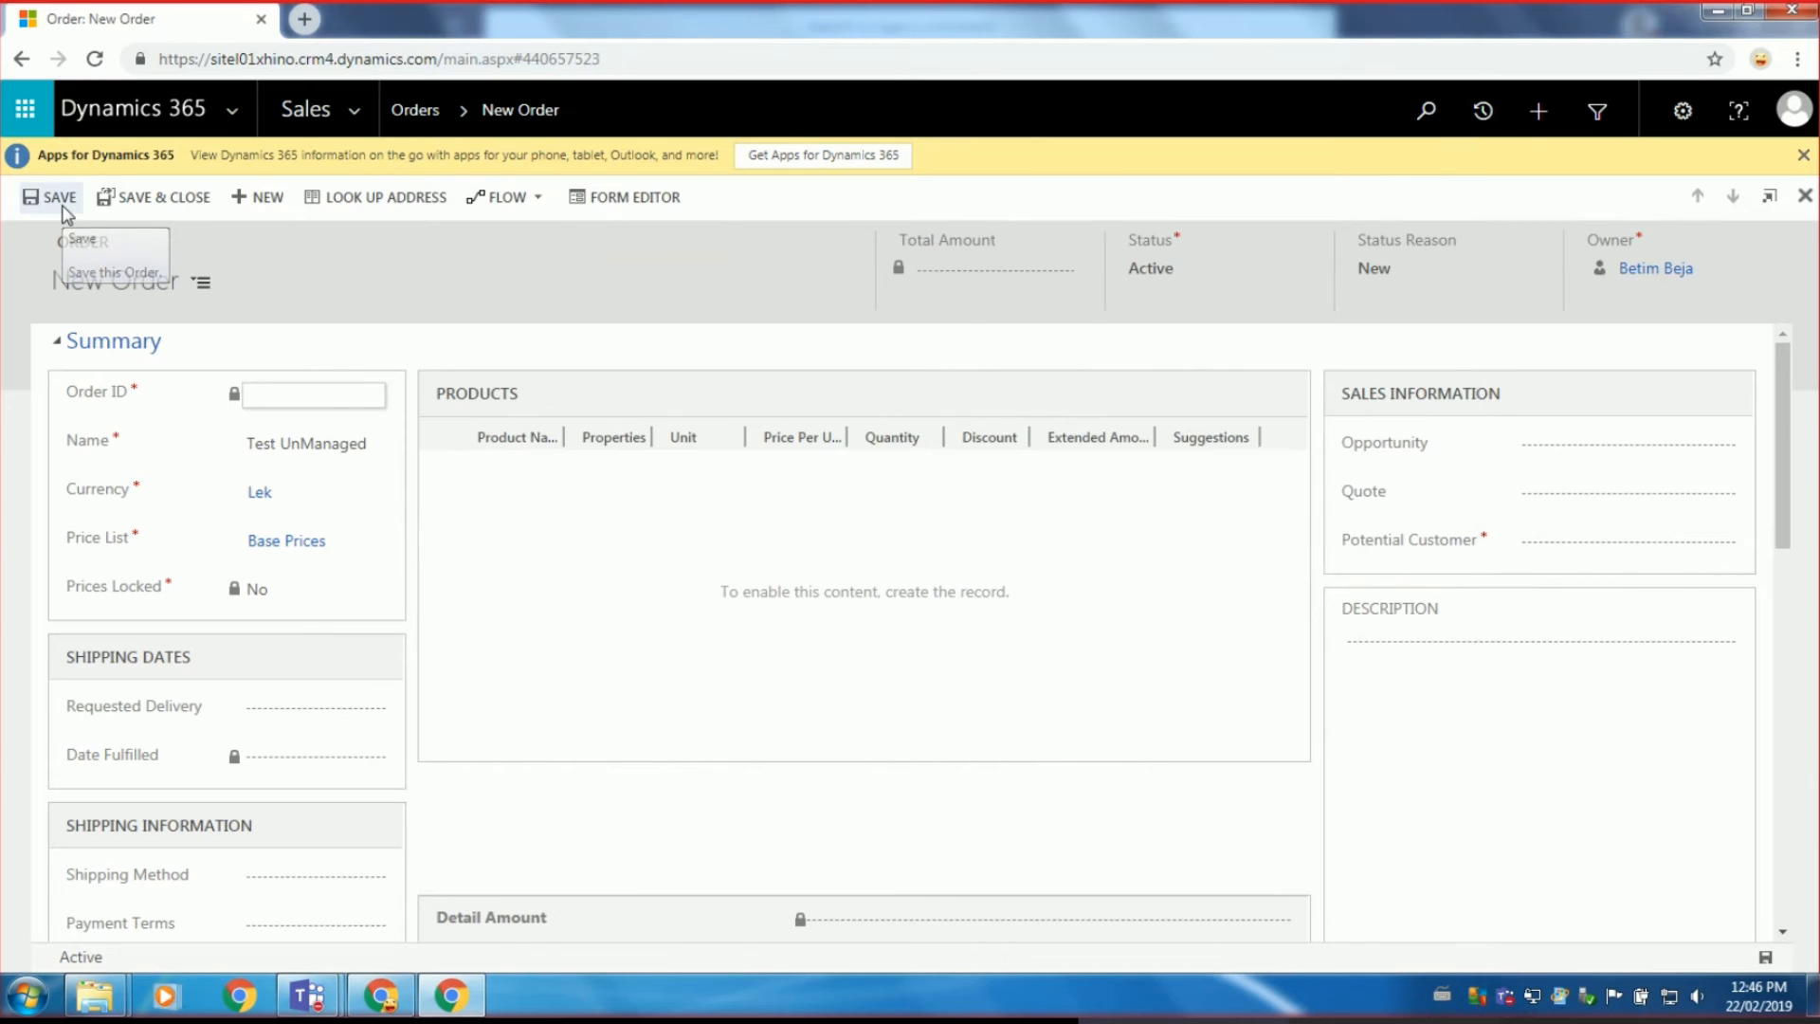
left_click(1693, 548)
left_click(1725, 548)
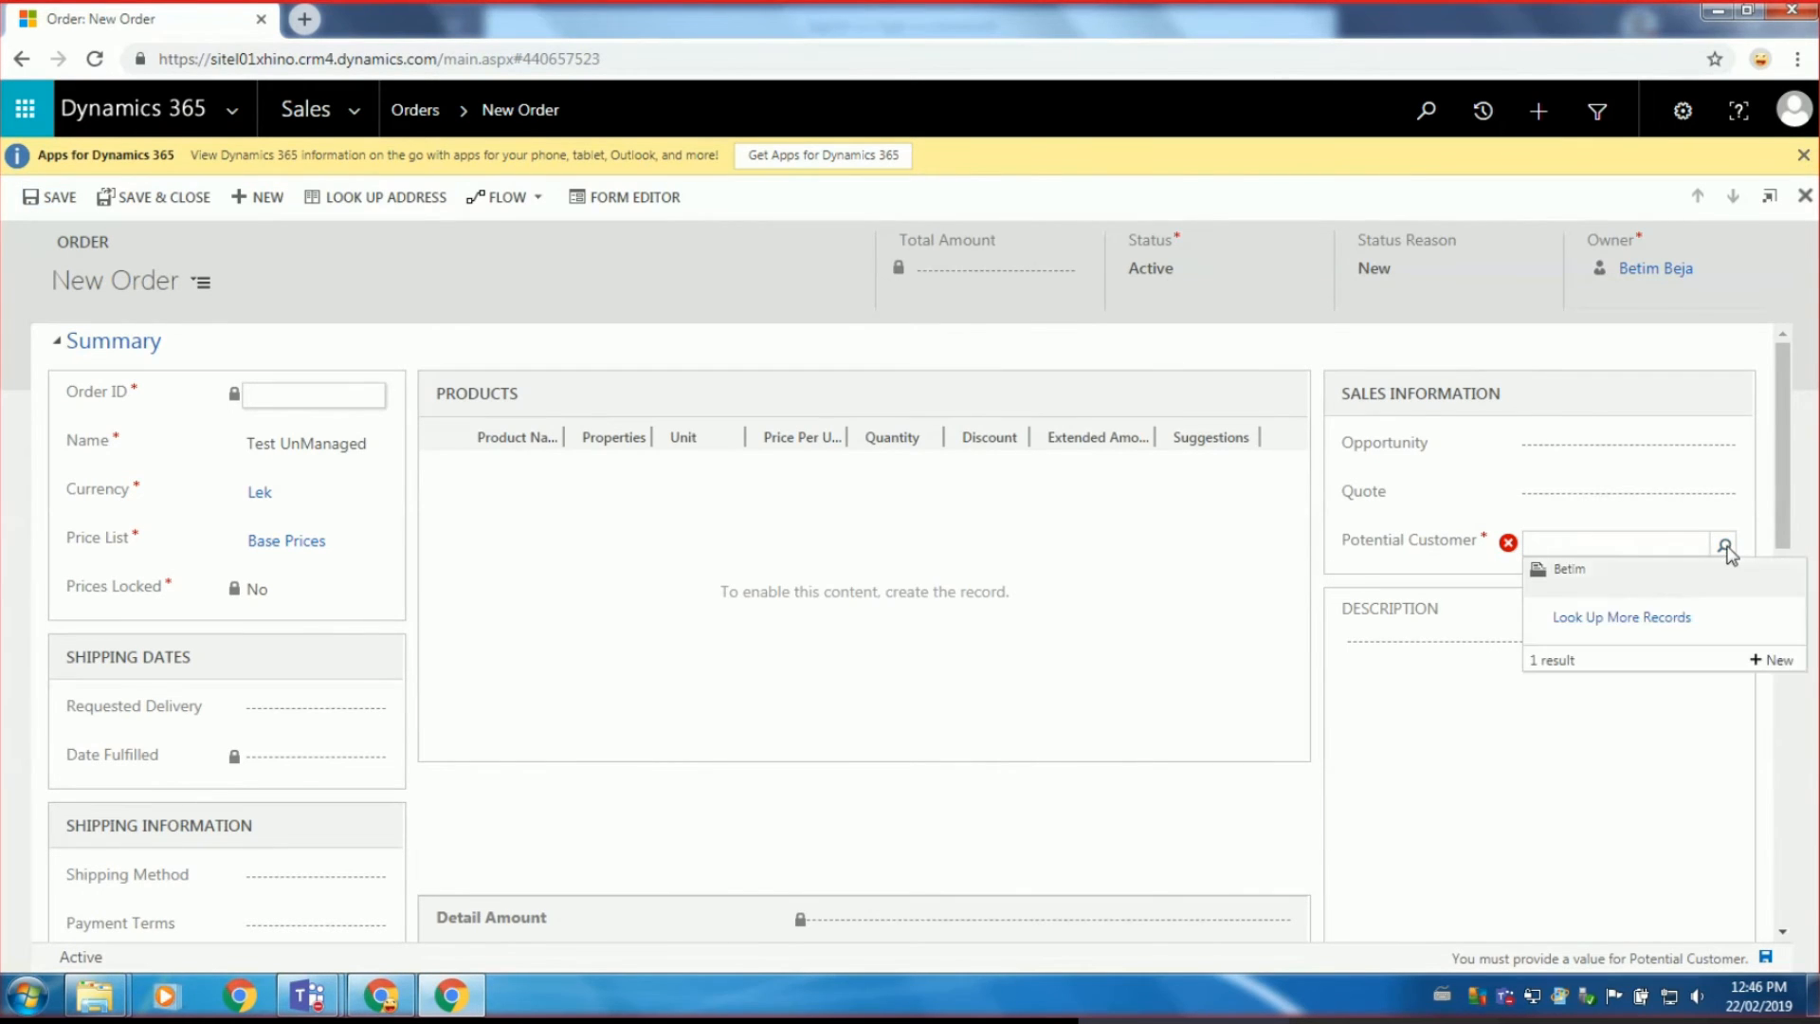
left_click(1640, 580)
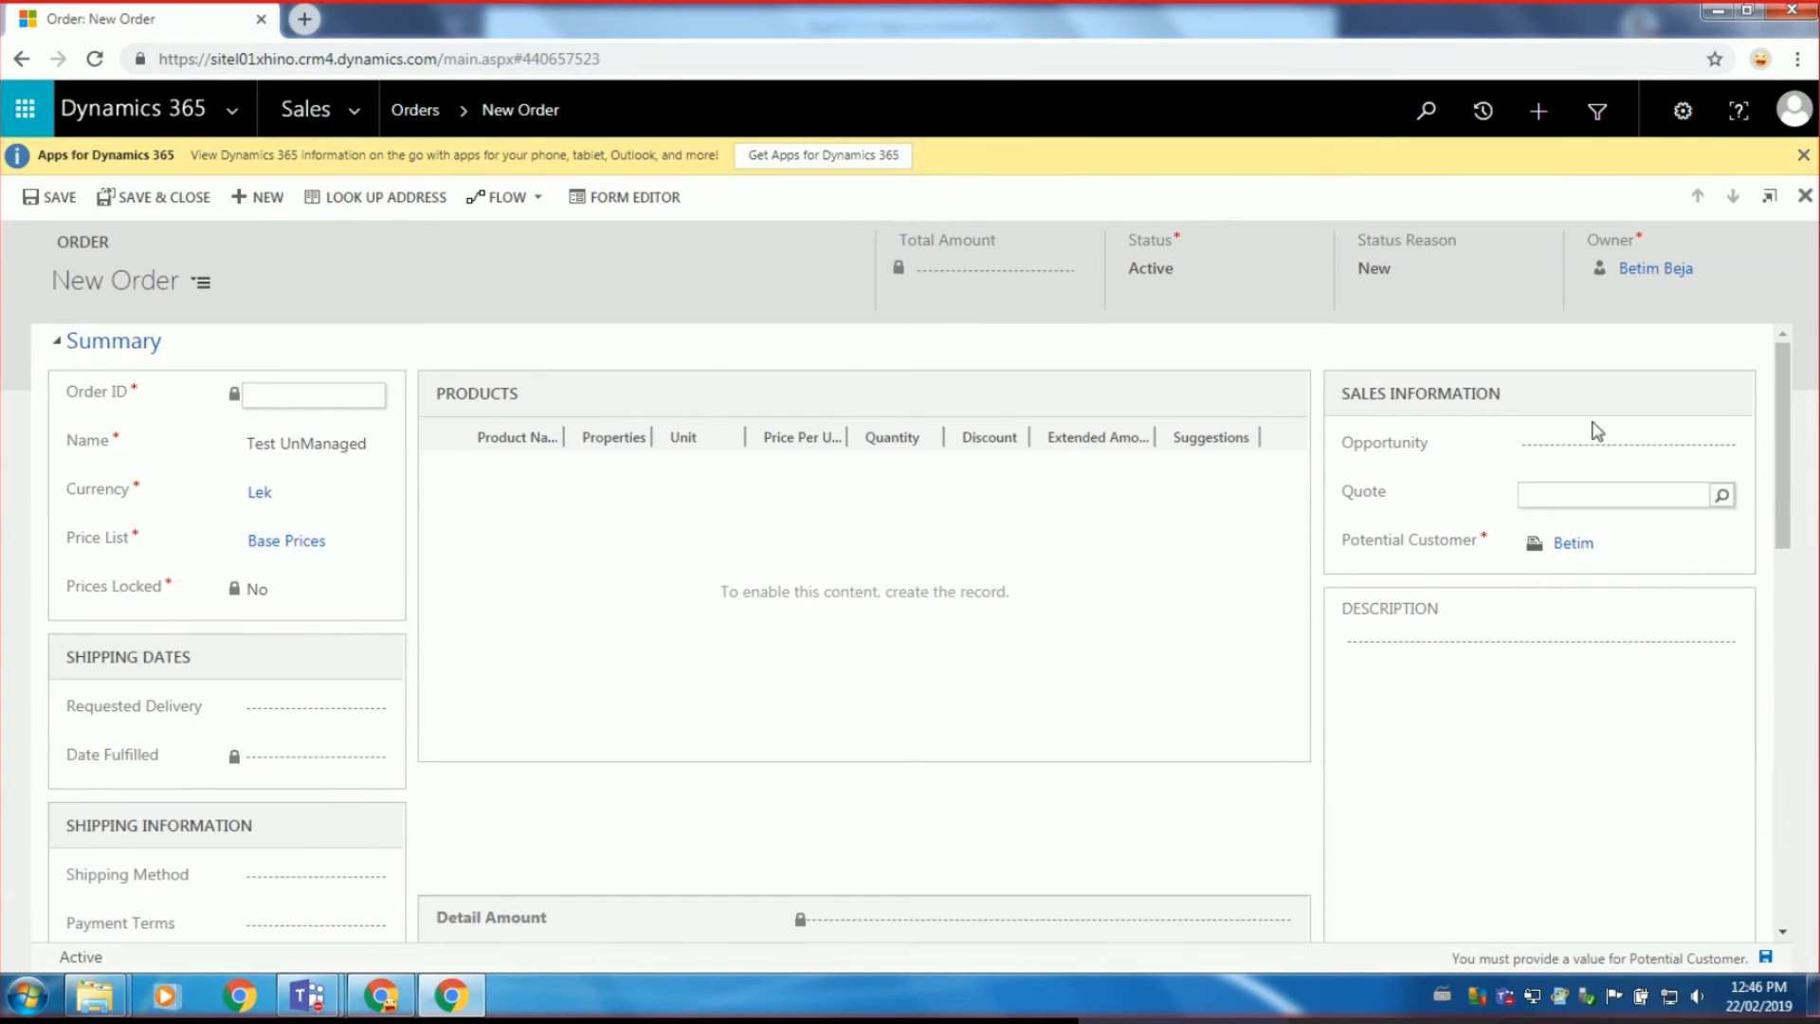
left_click(1731, 549)
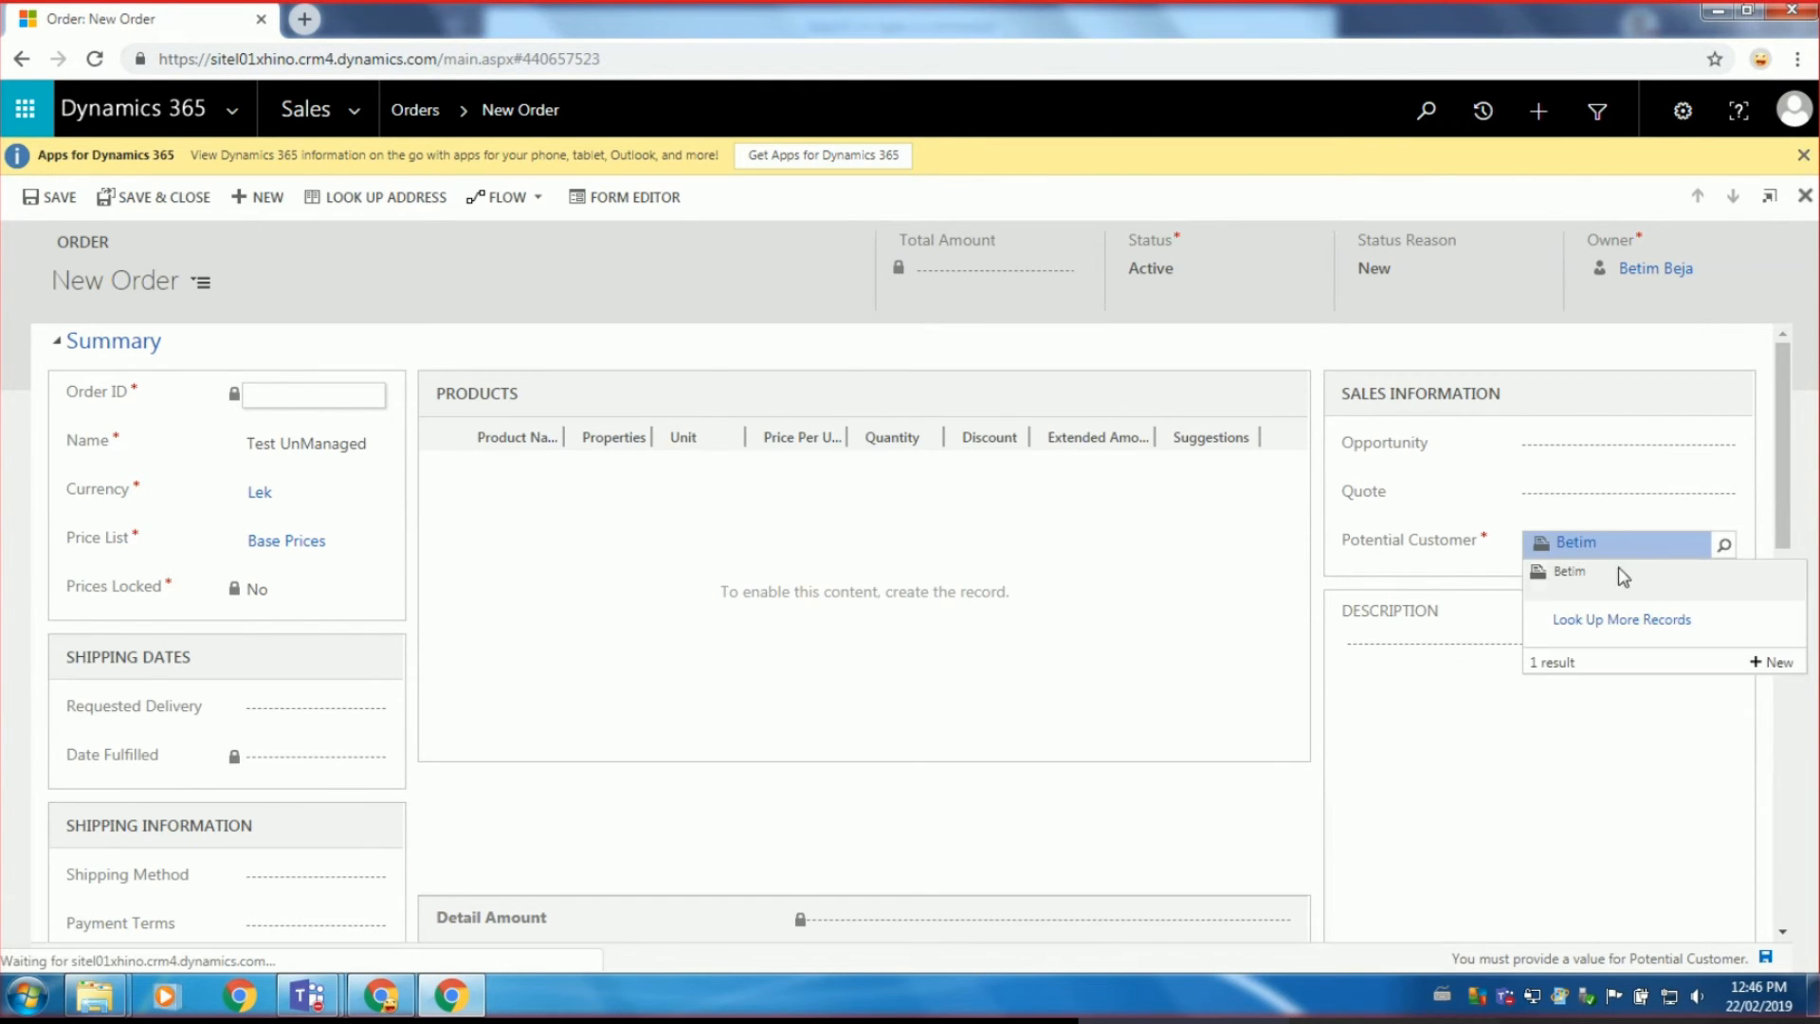
left_click(1446, 564)
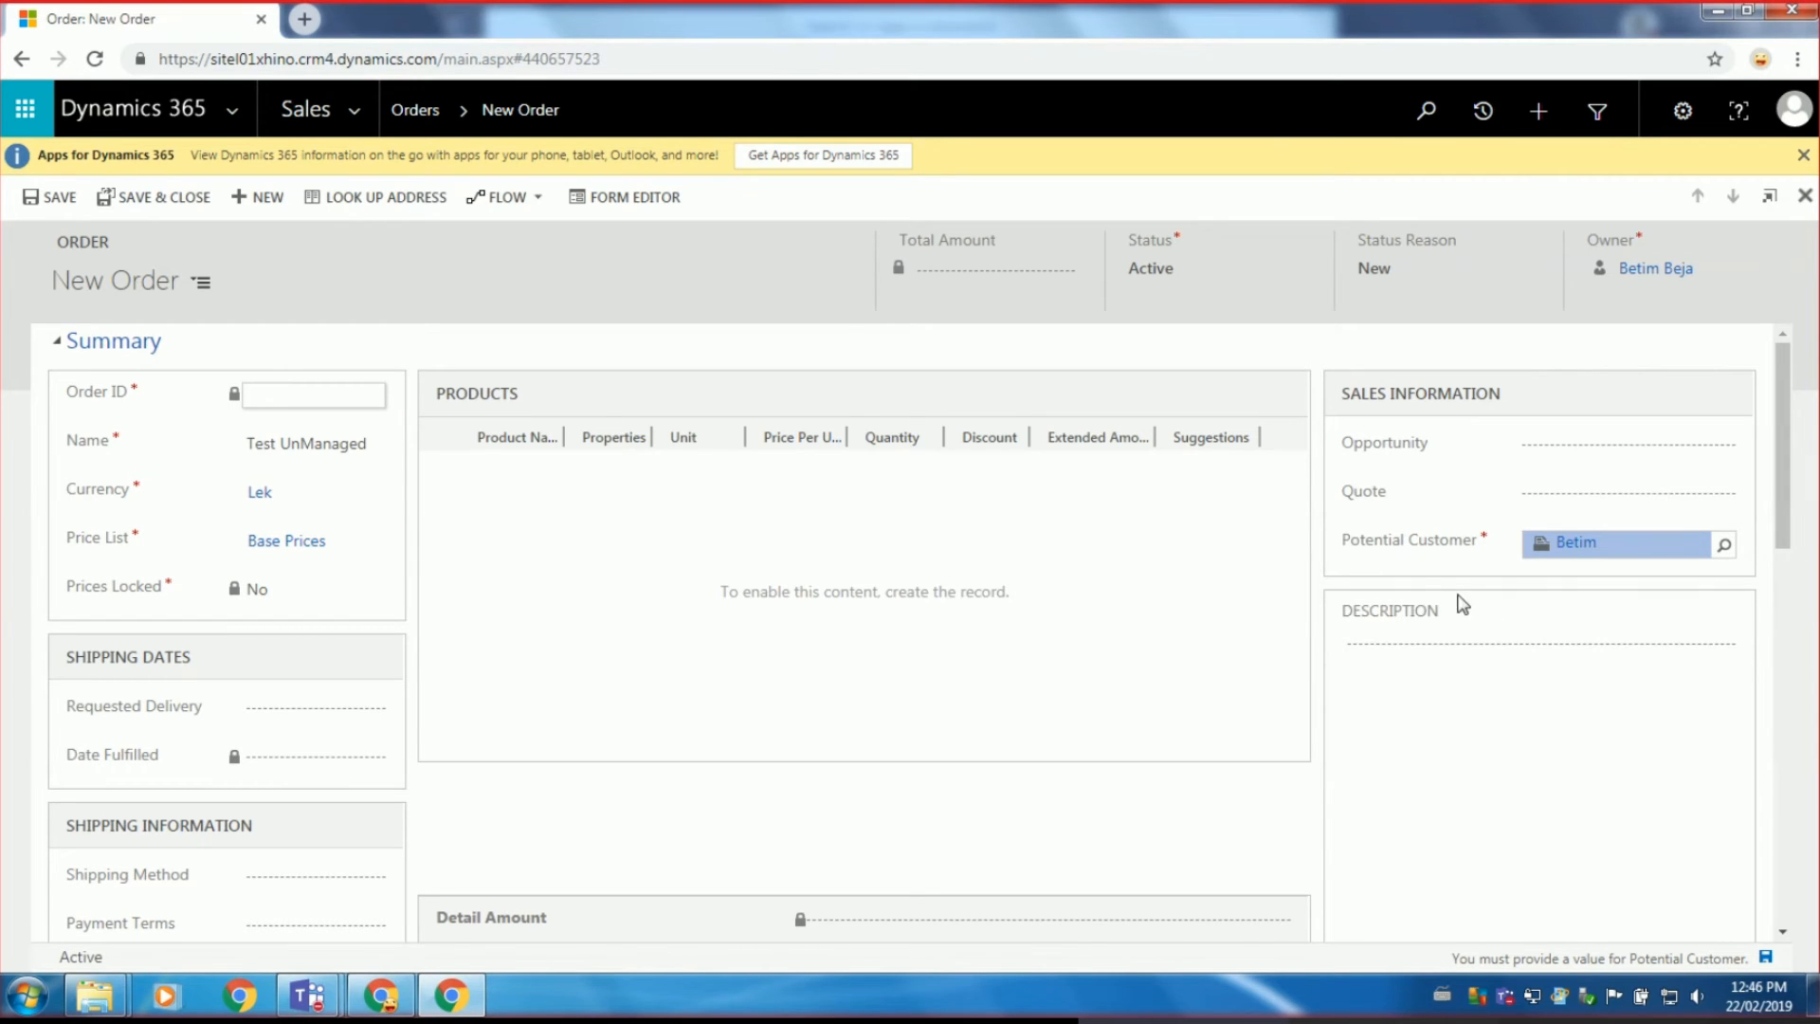
left_click(1291, 540)
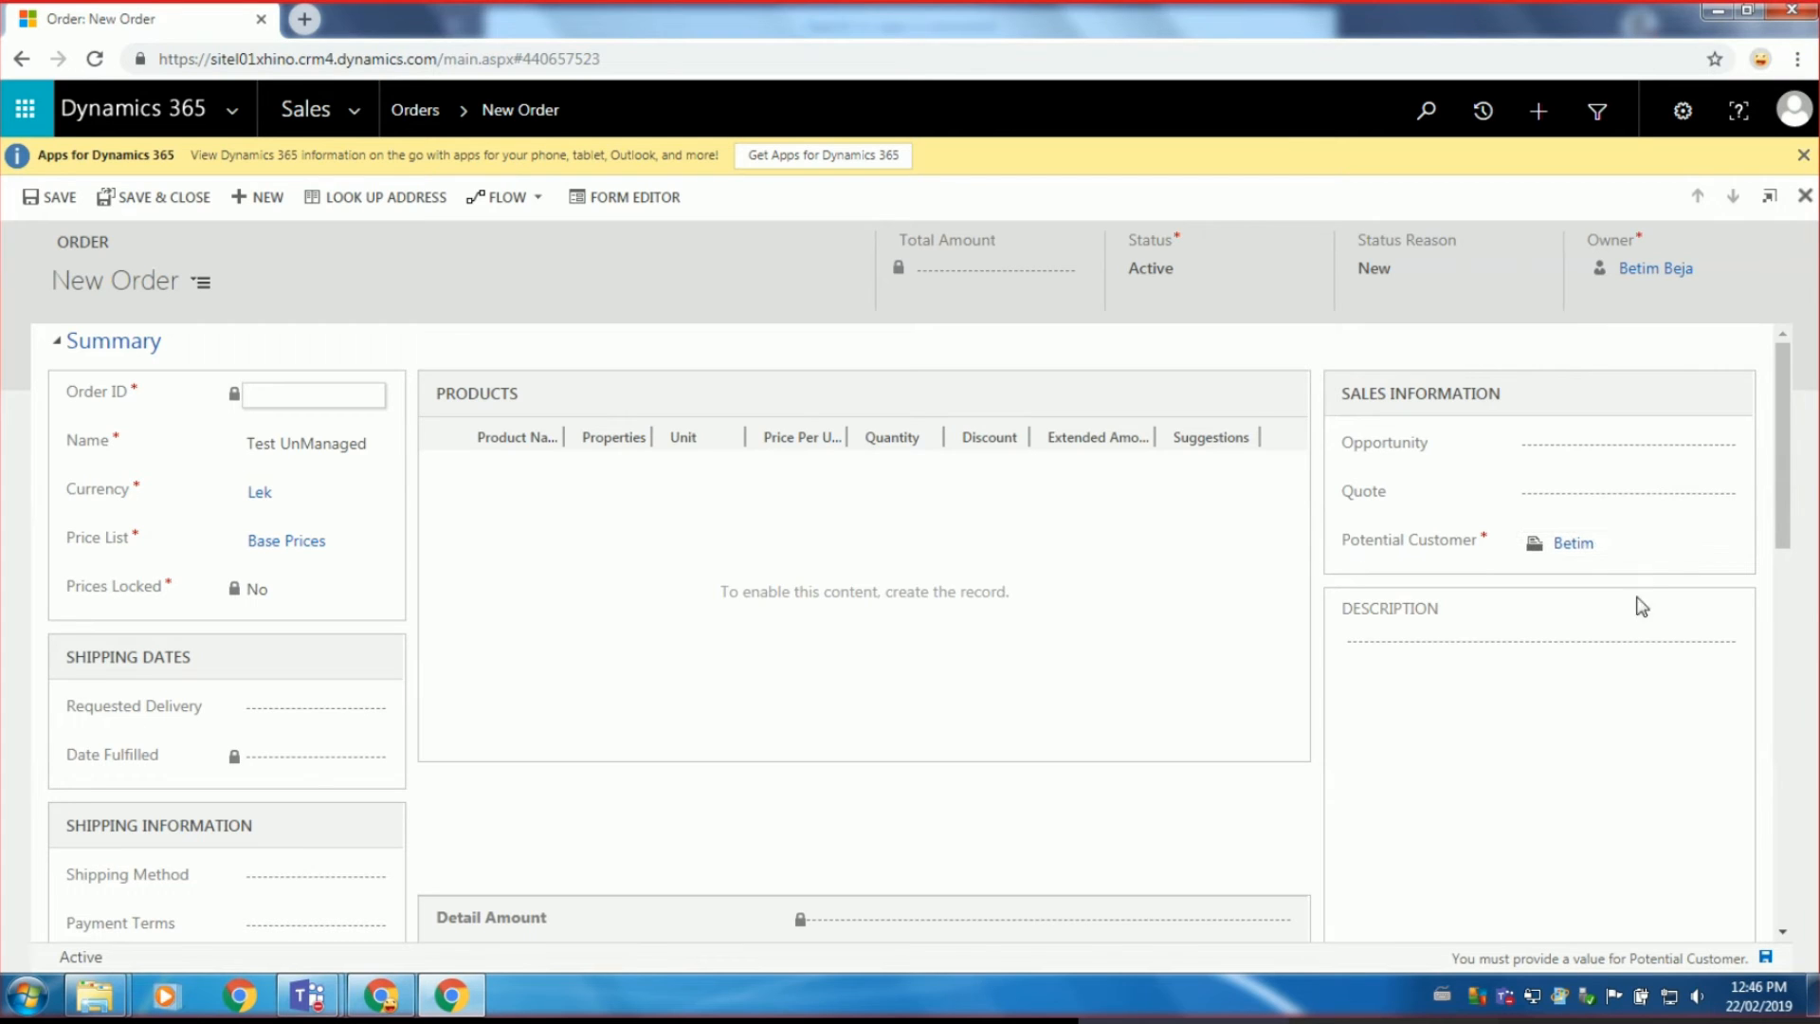
left_click(1766, 956)
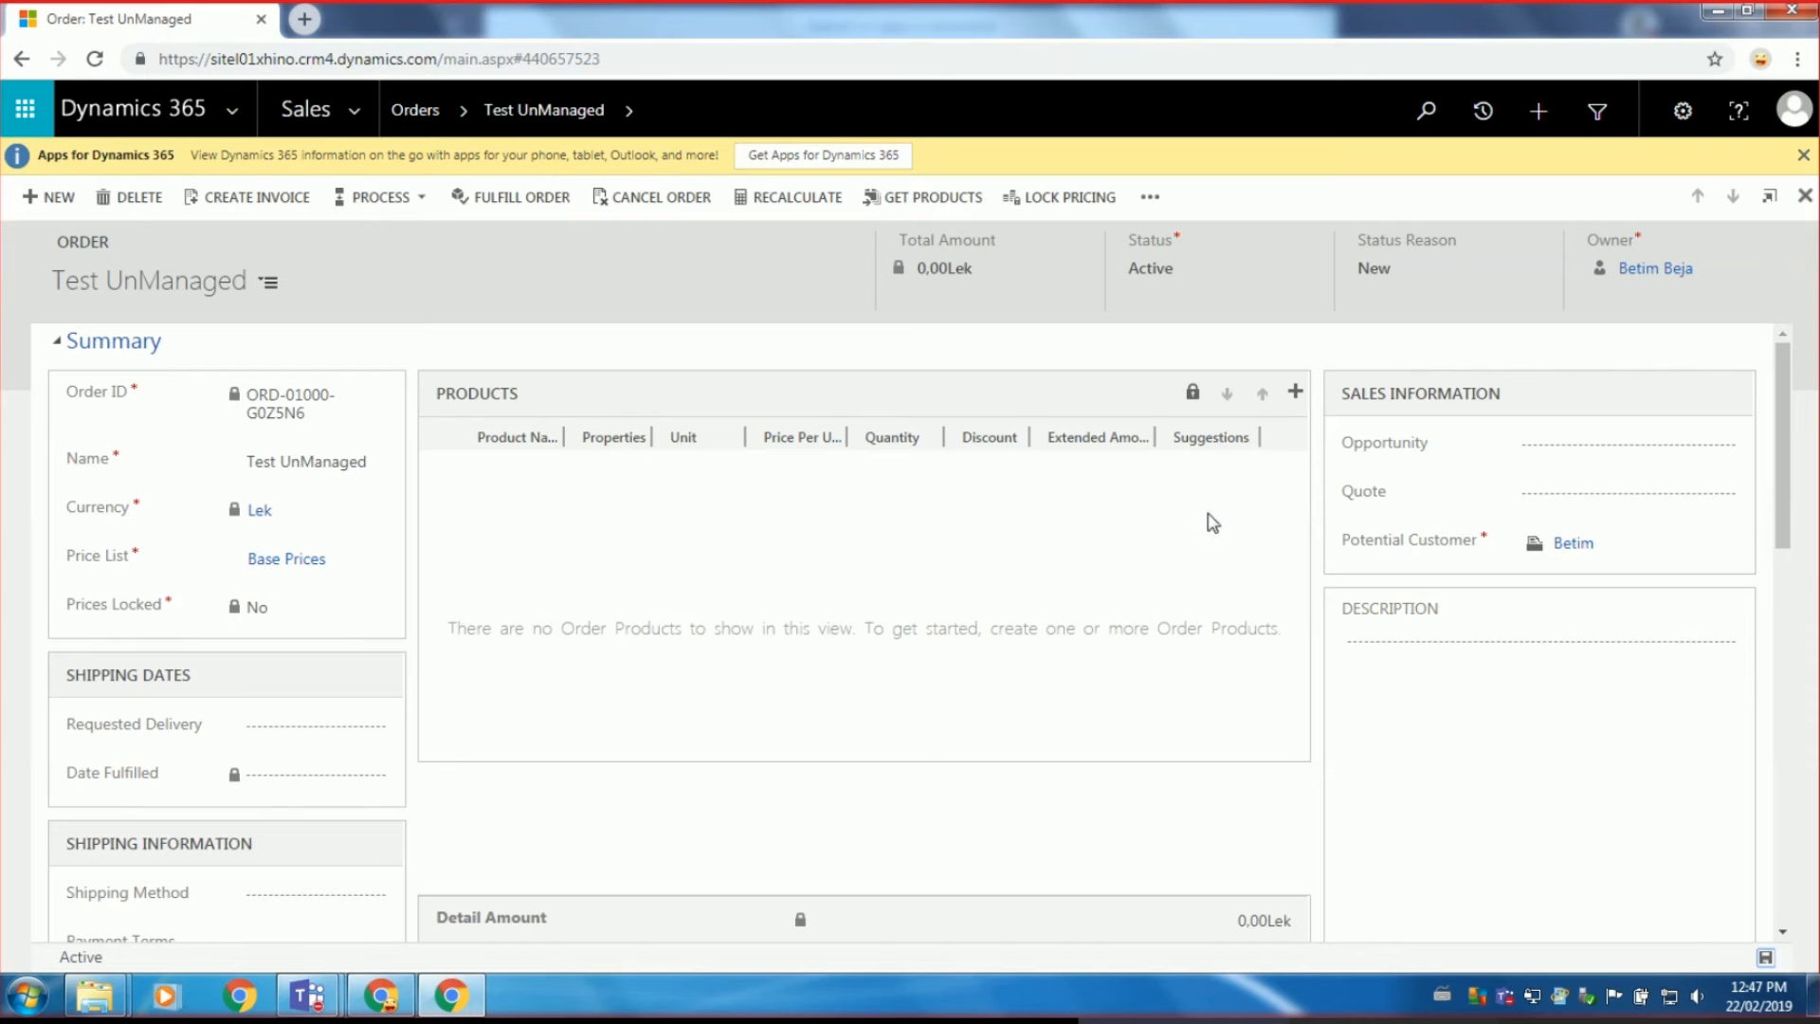
Add the Free Hugs product to the order's product lines.
left_click(1295, 391)
left_click(1359, 428)
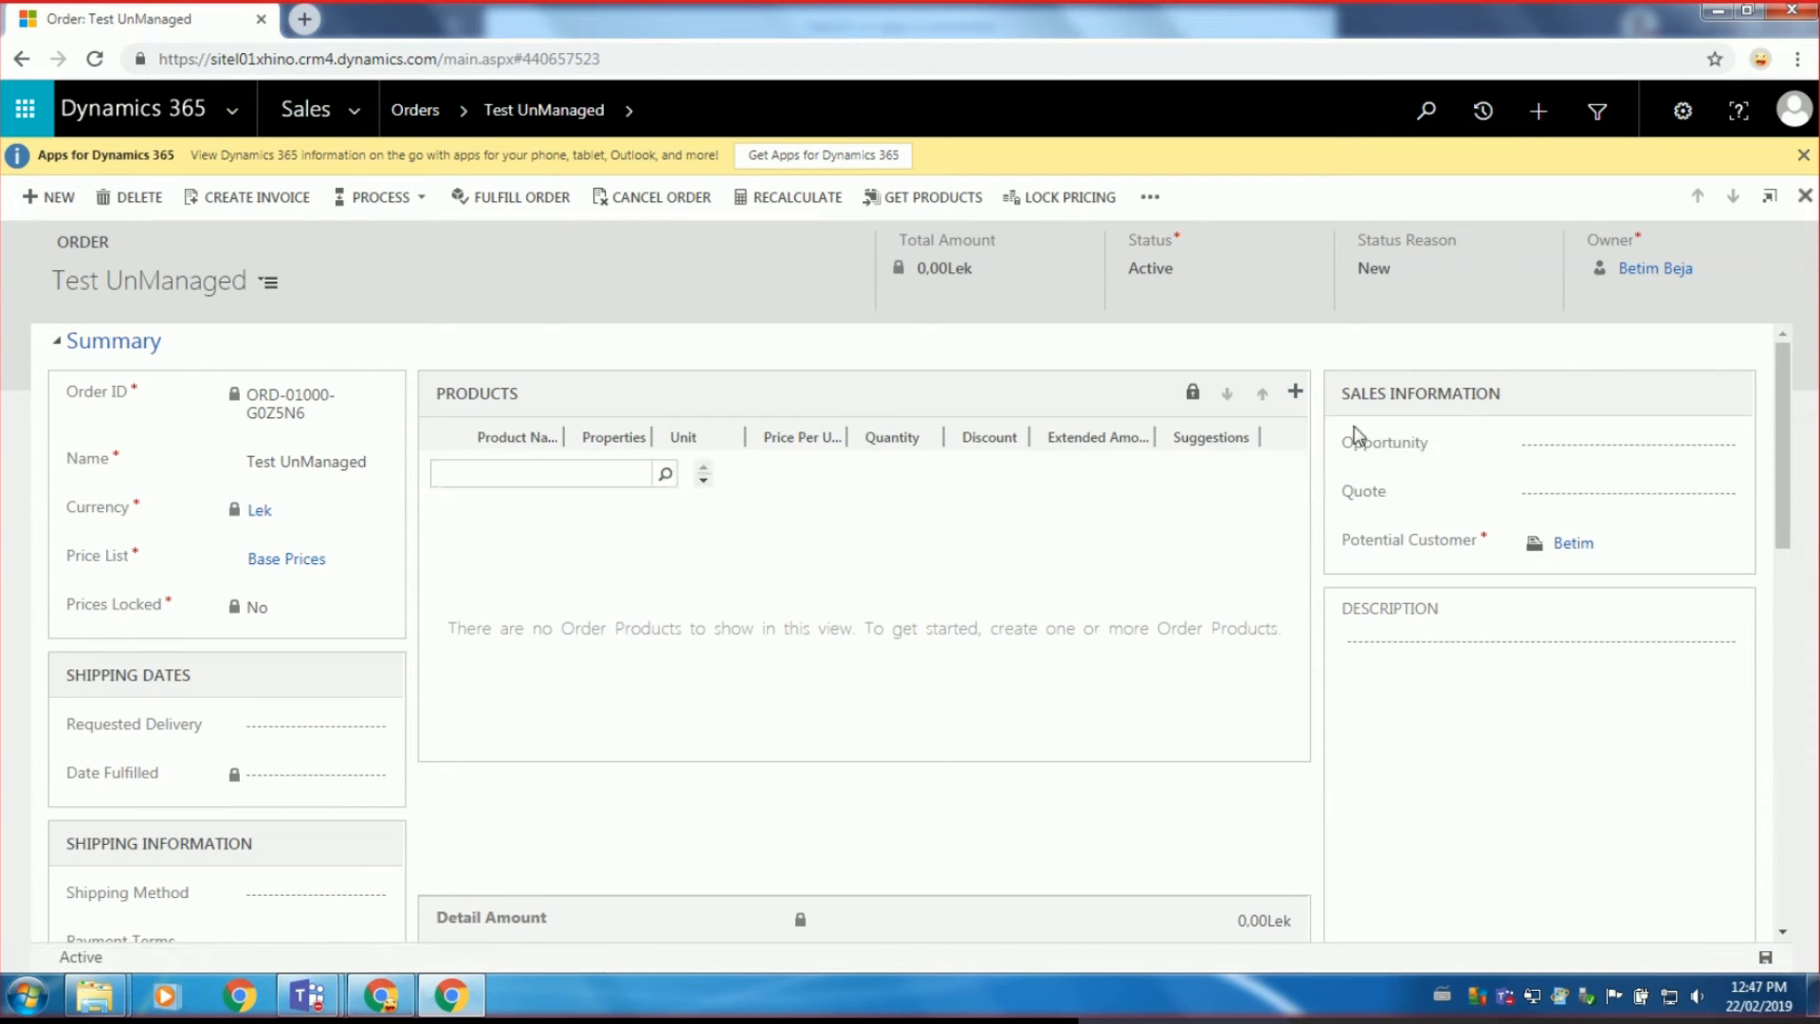
left_click(685, 473)
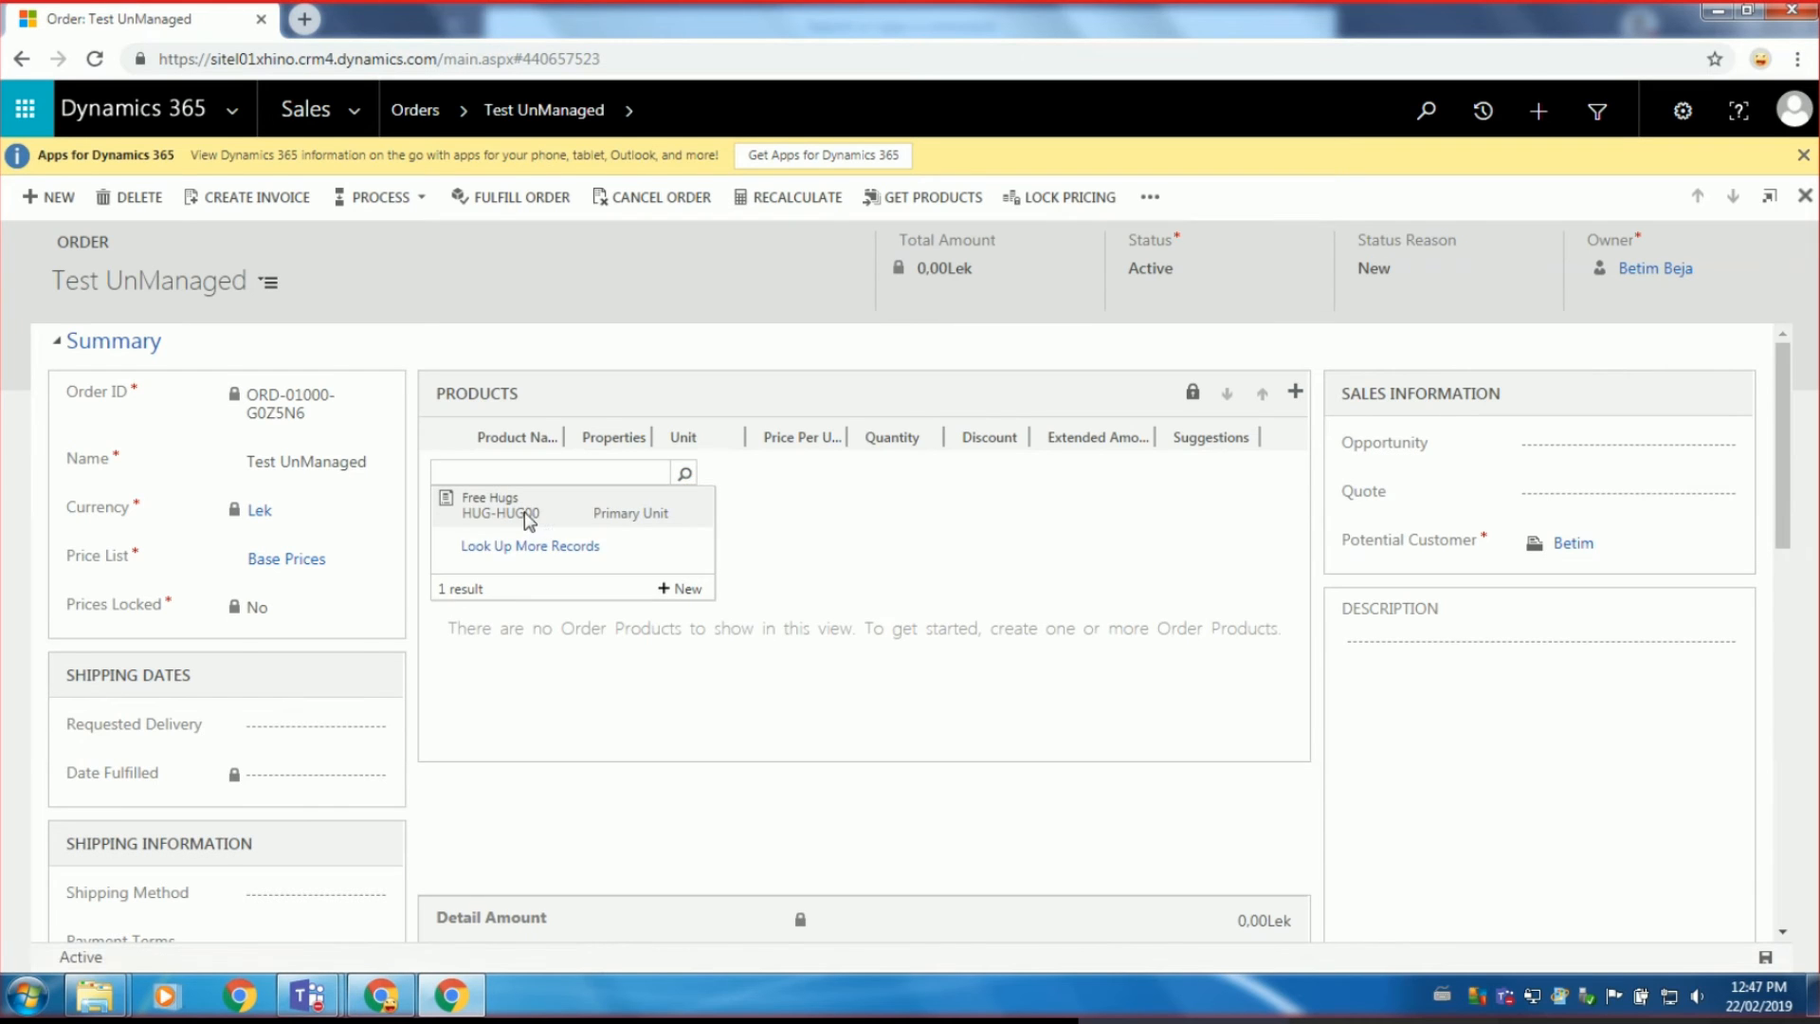
left_click(503, 505)
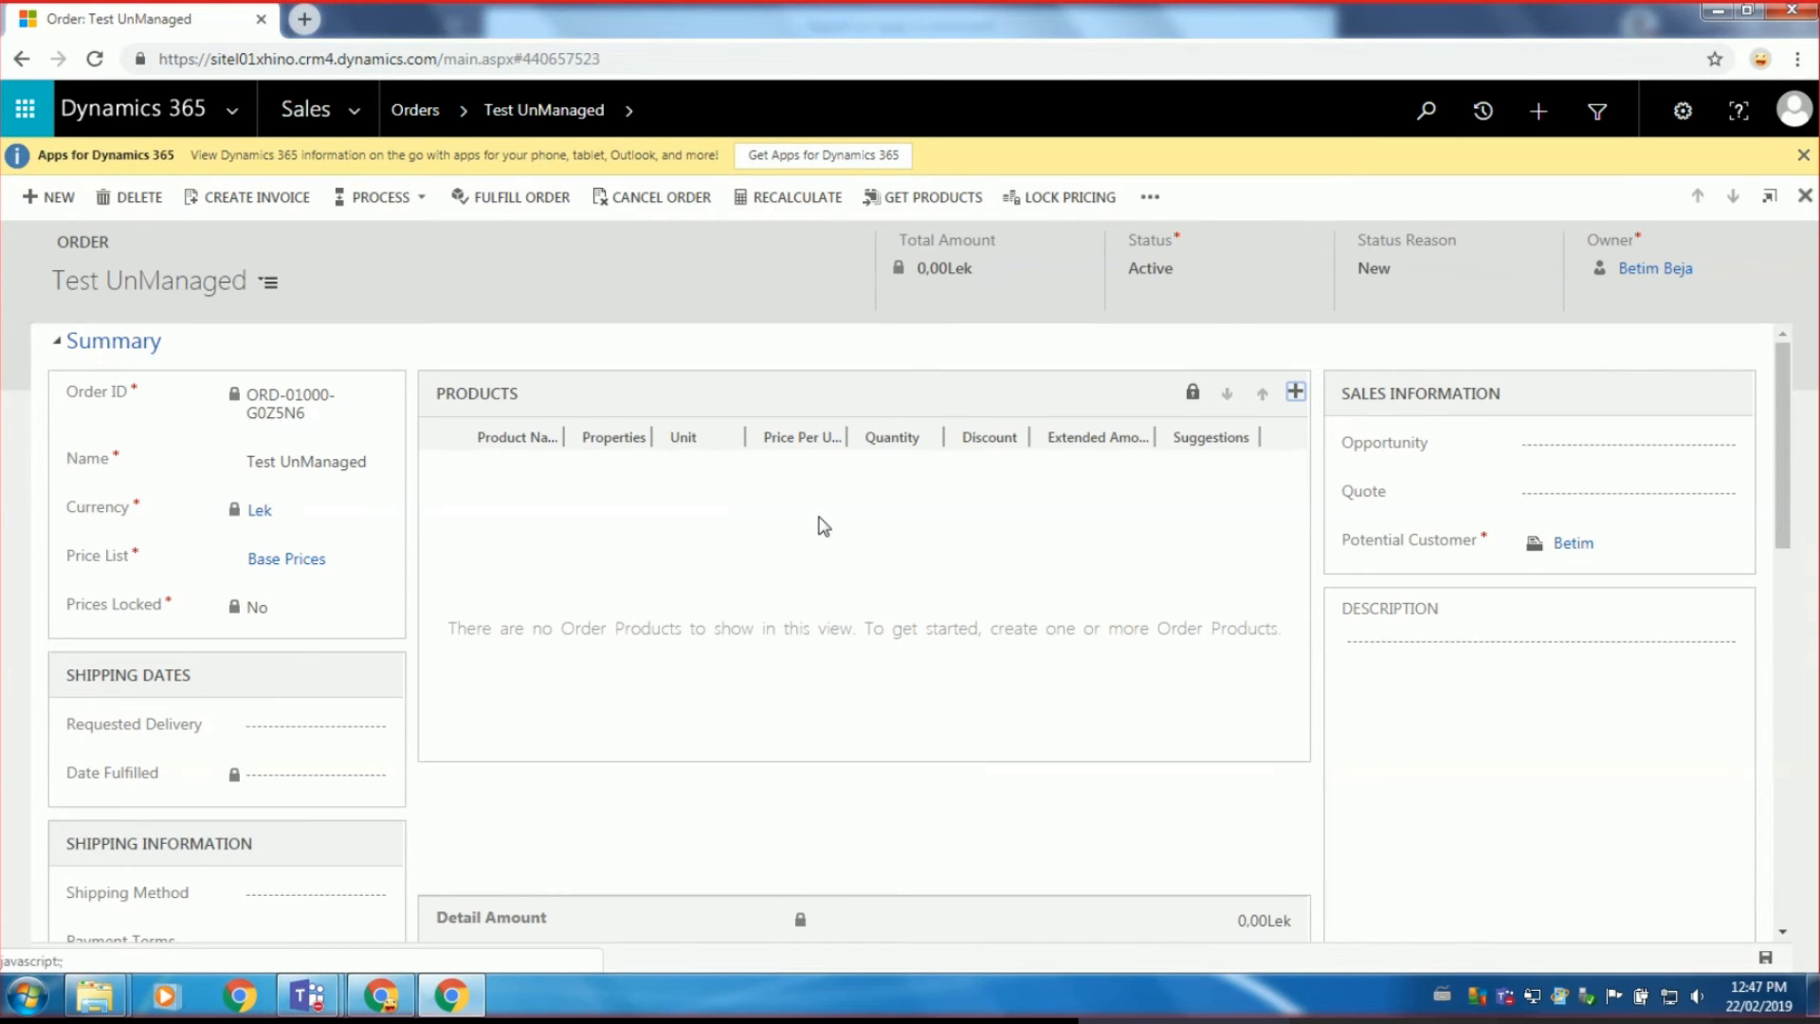
Open the Free Hugs order product line and set its Discount Percentage to 10.
double_click(977, 472)
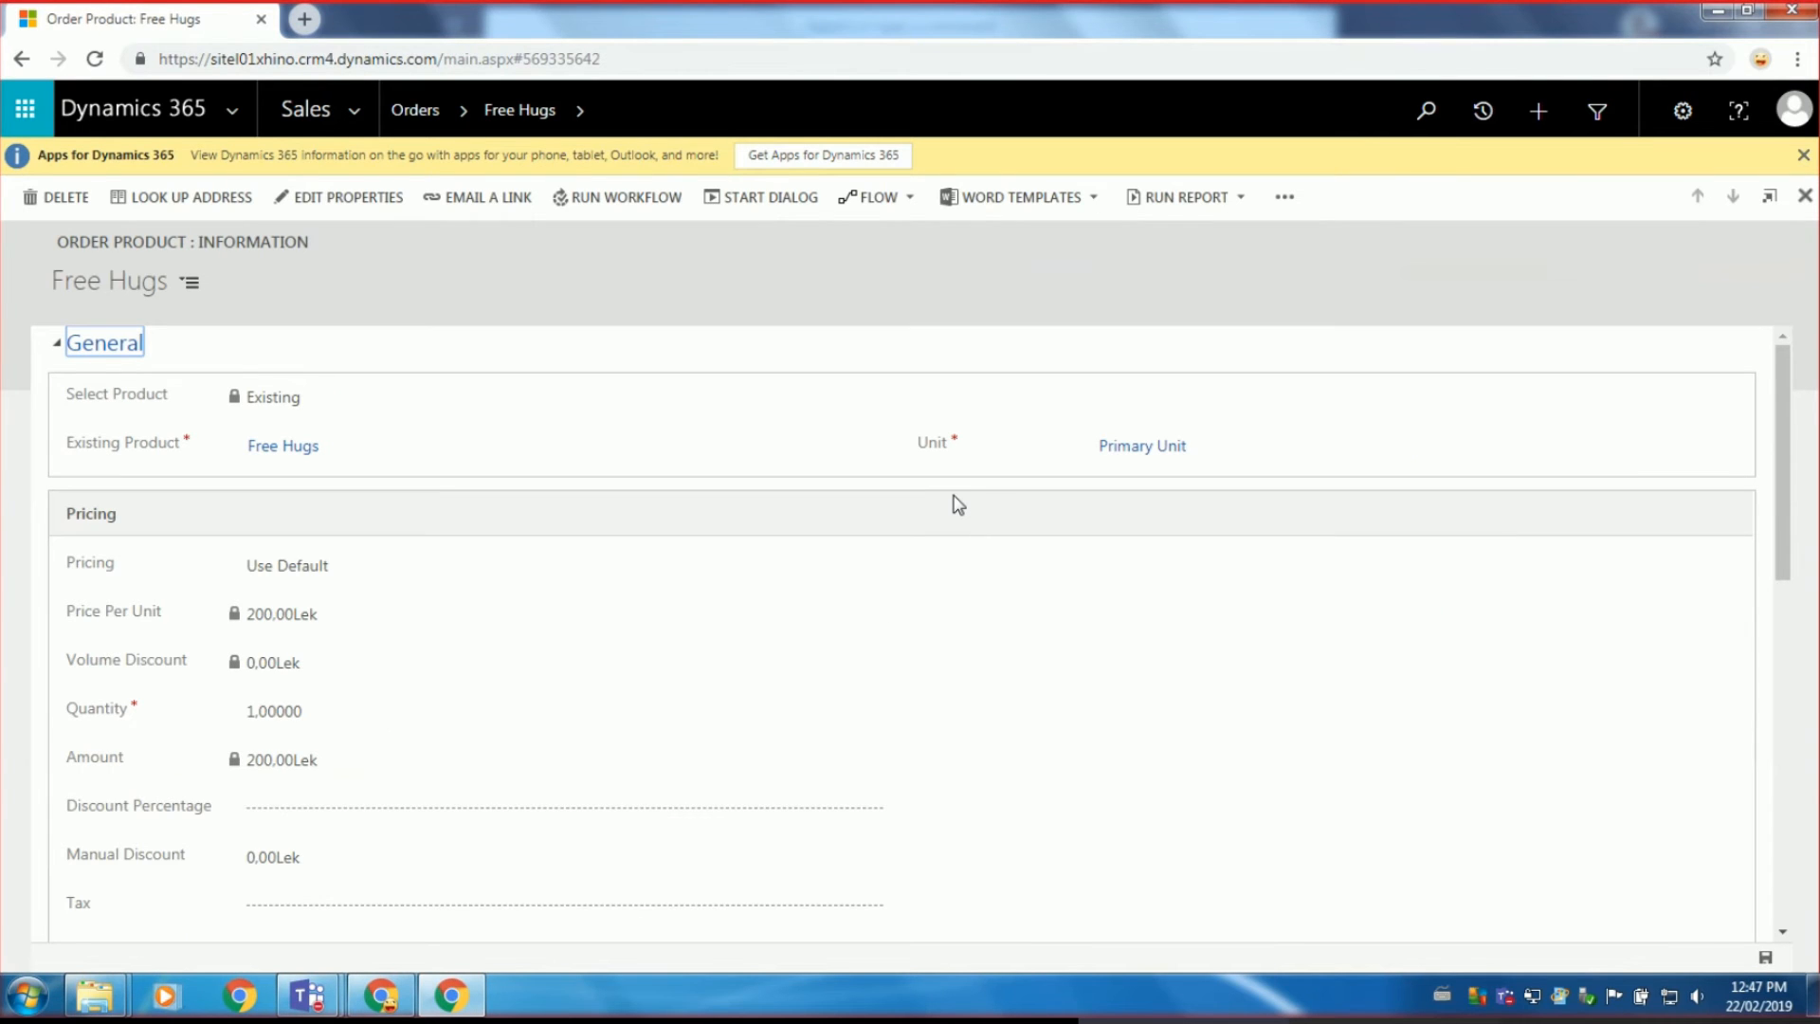
scroll(958, 503, "down", 1)
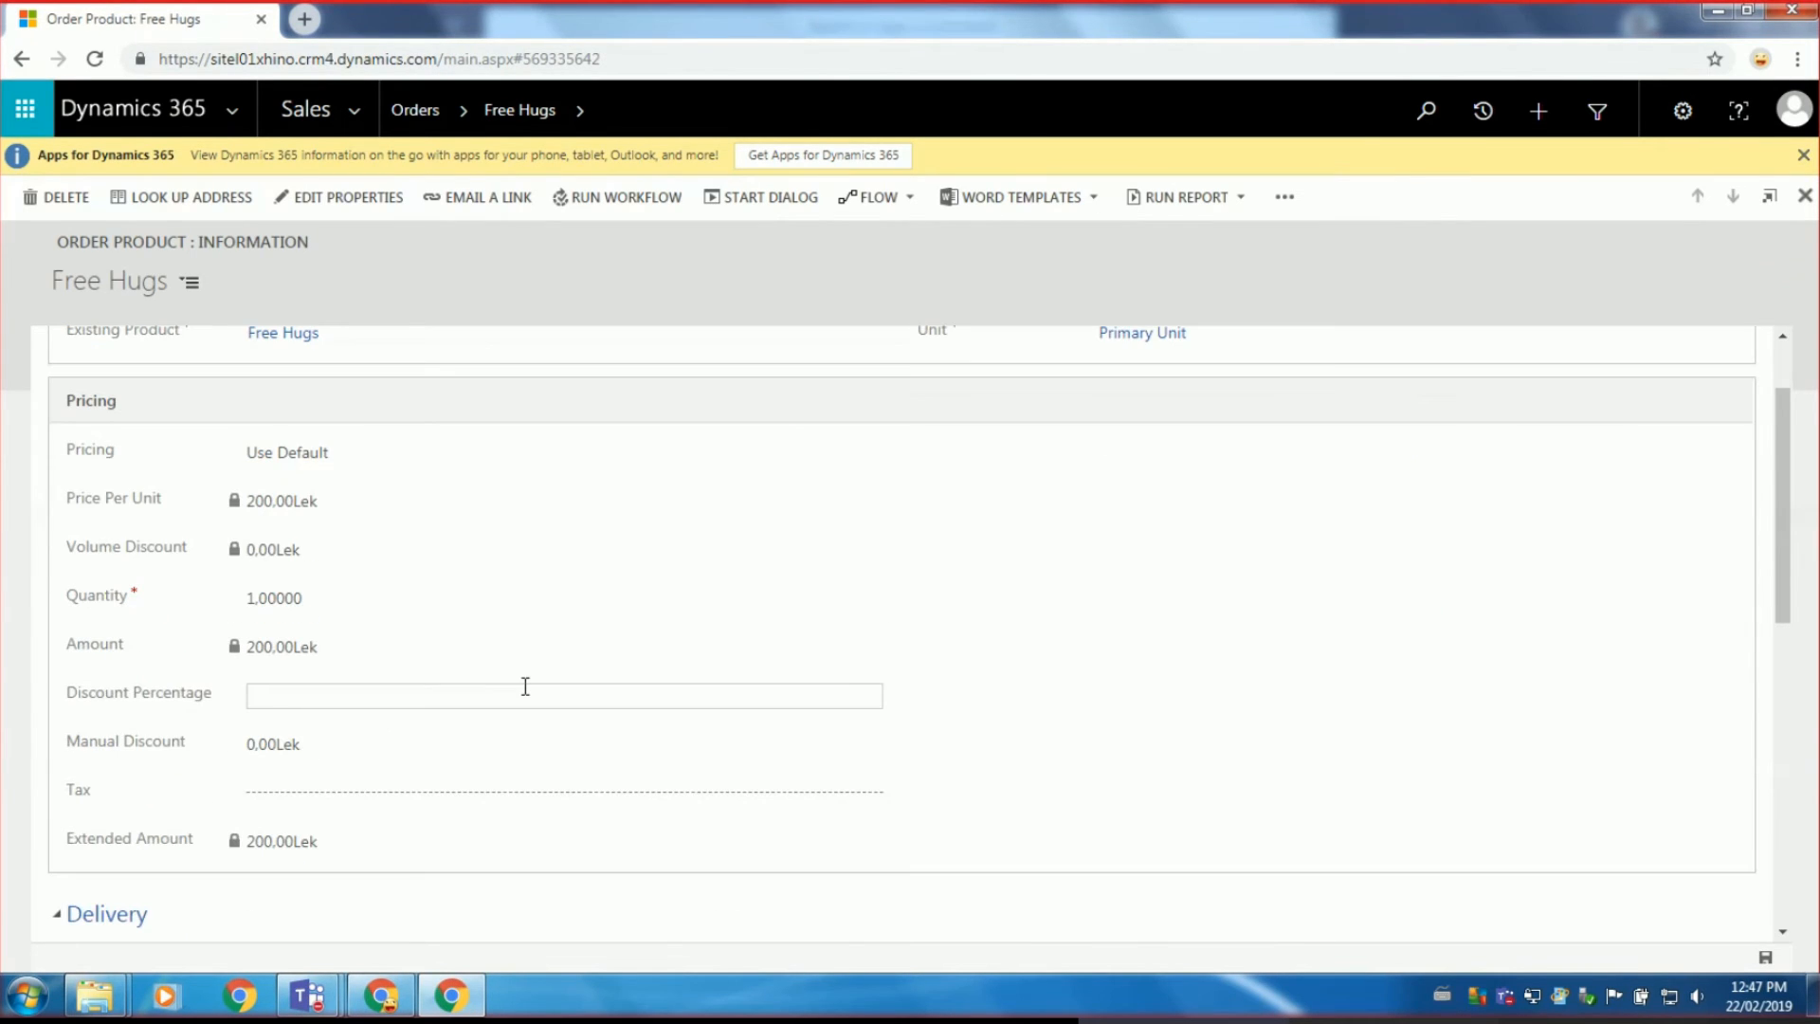
key("Return")
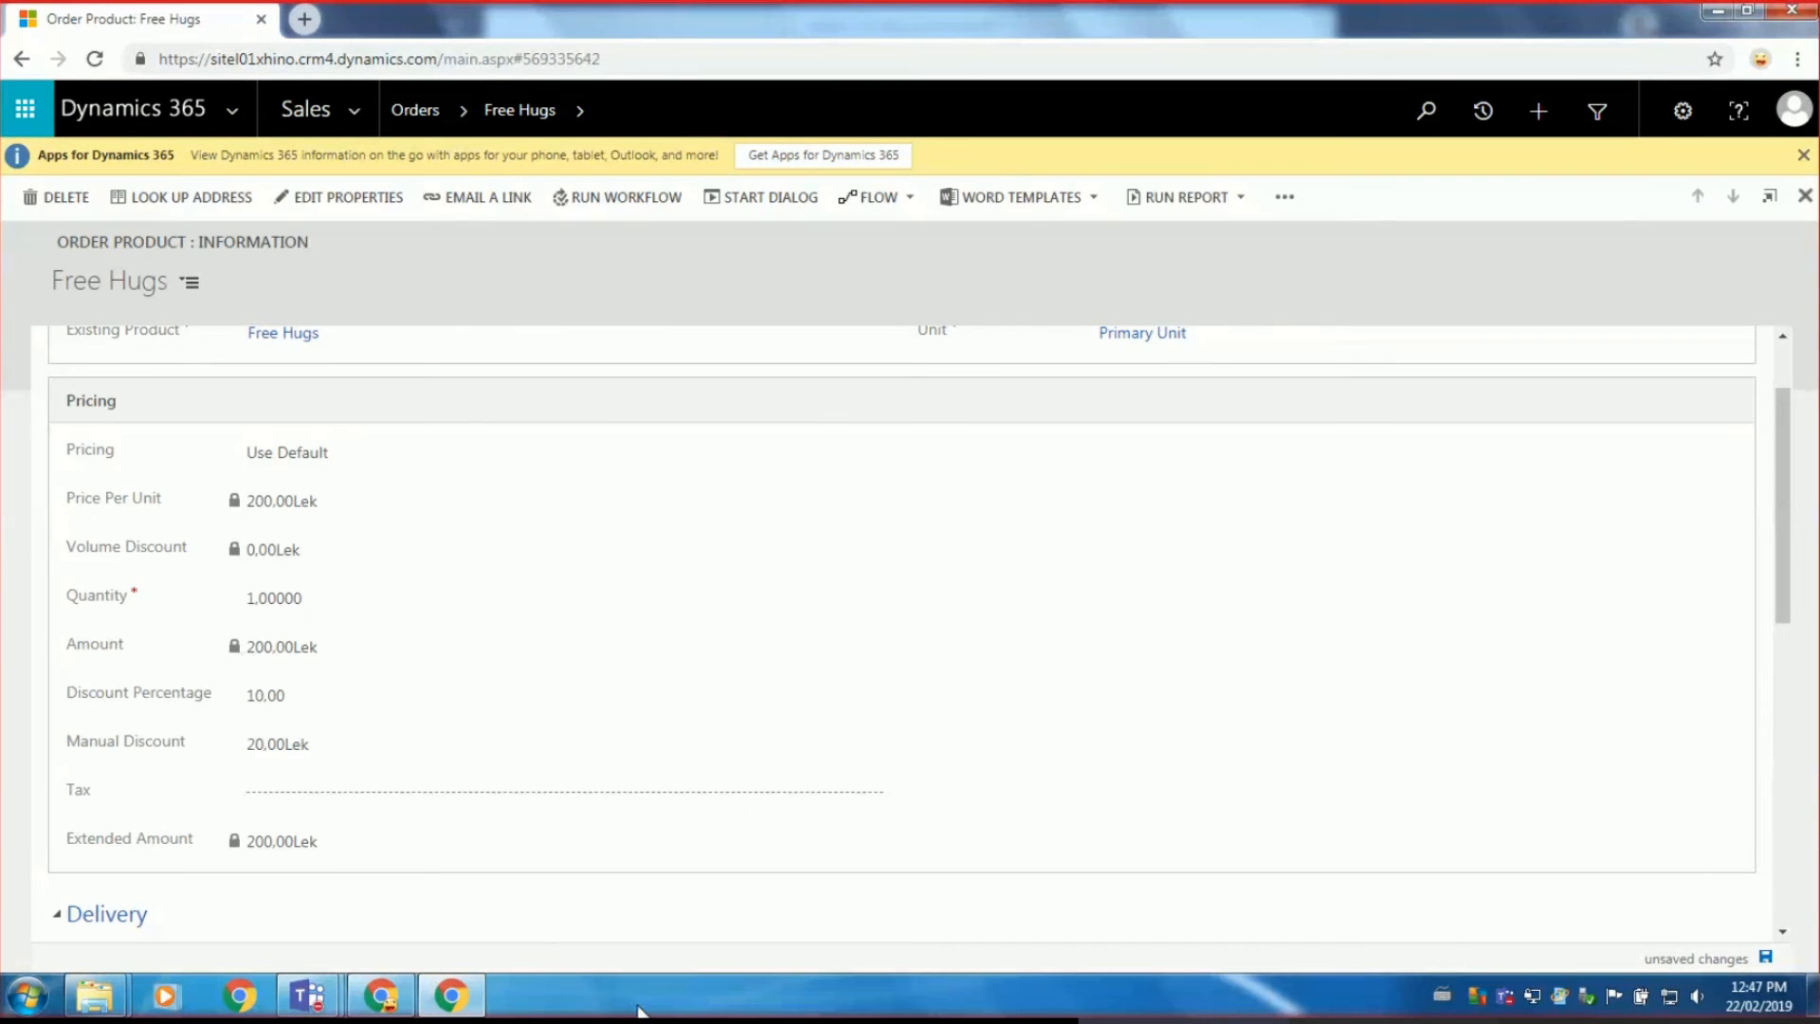
left_click(384, 998)
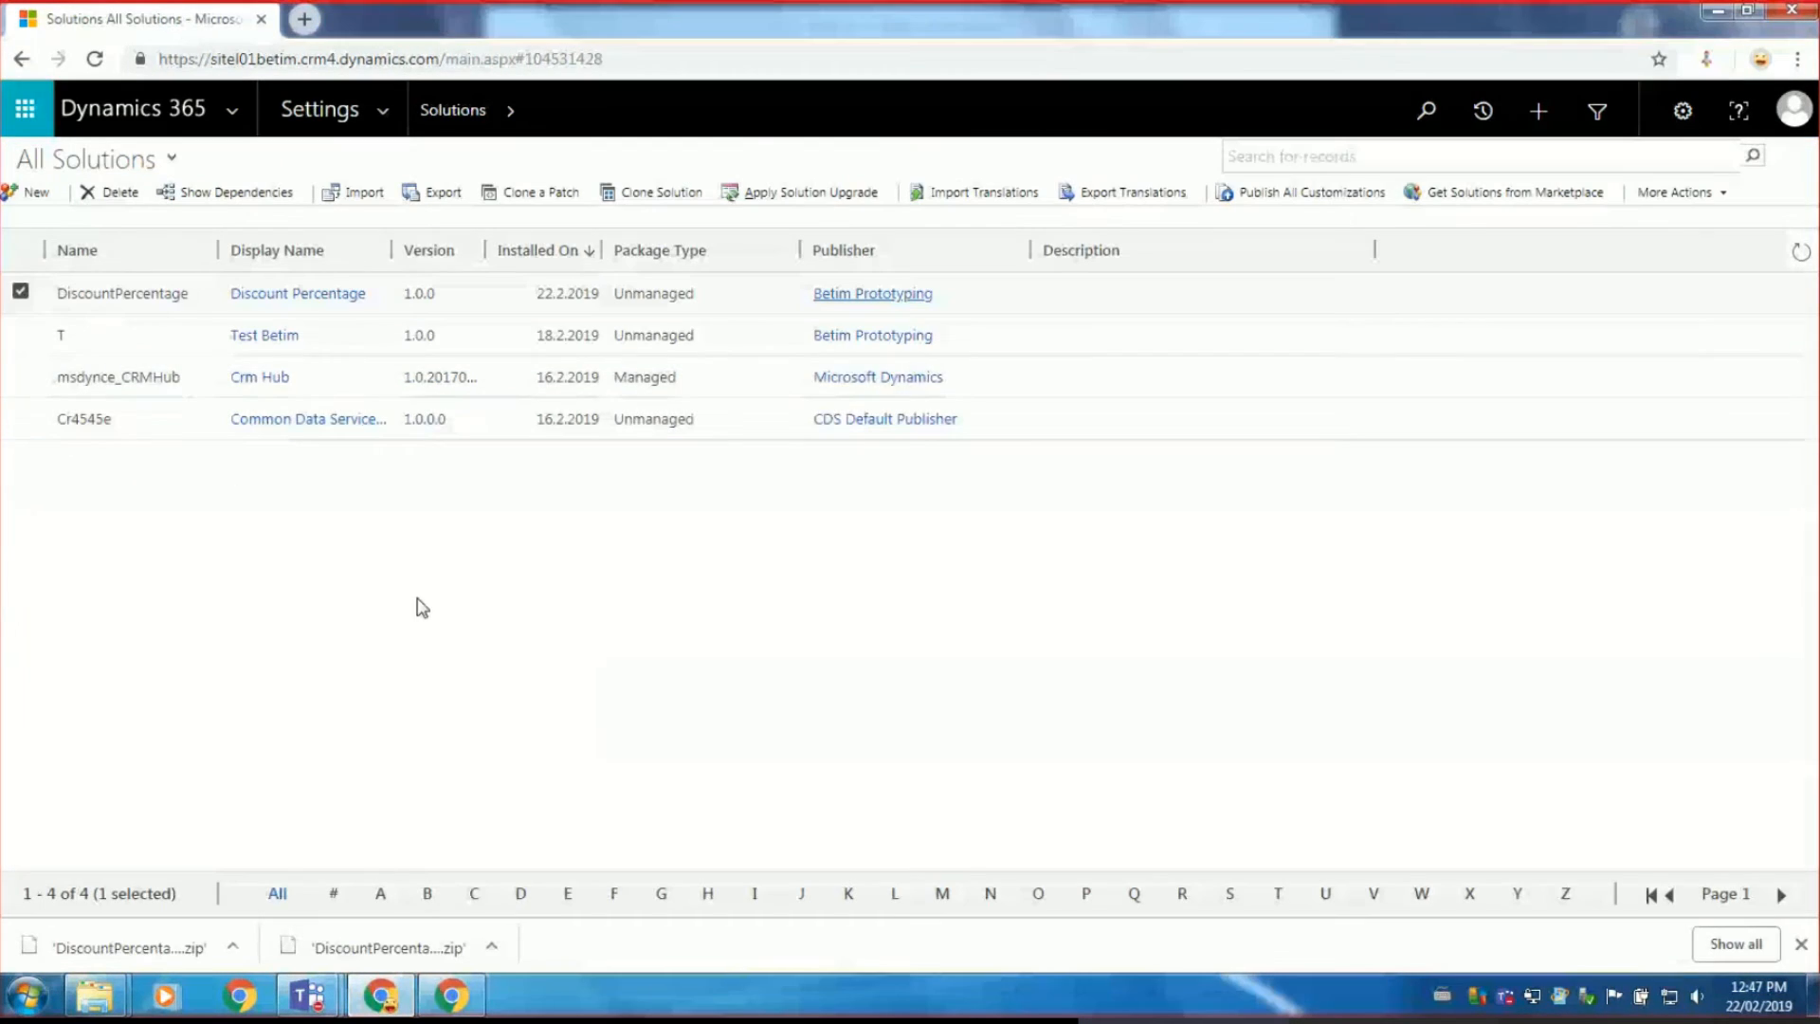
left_click(451, 998)
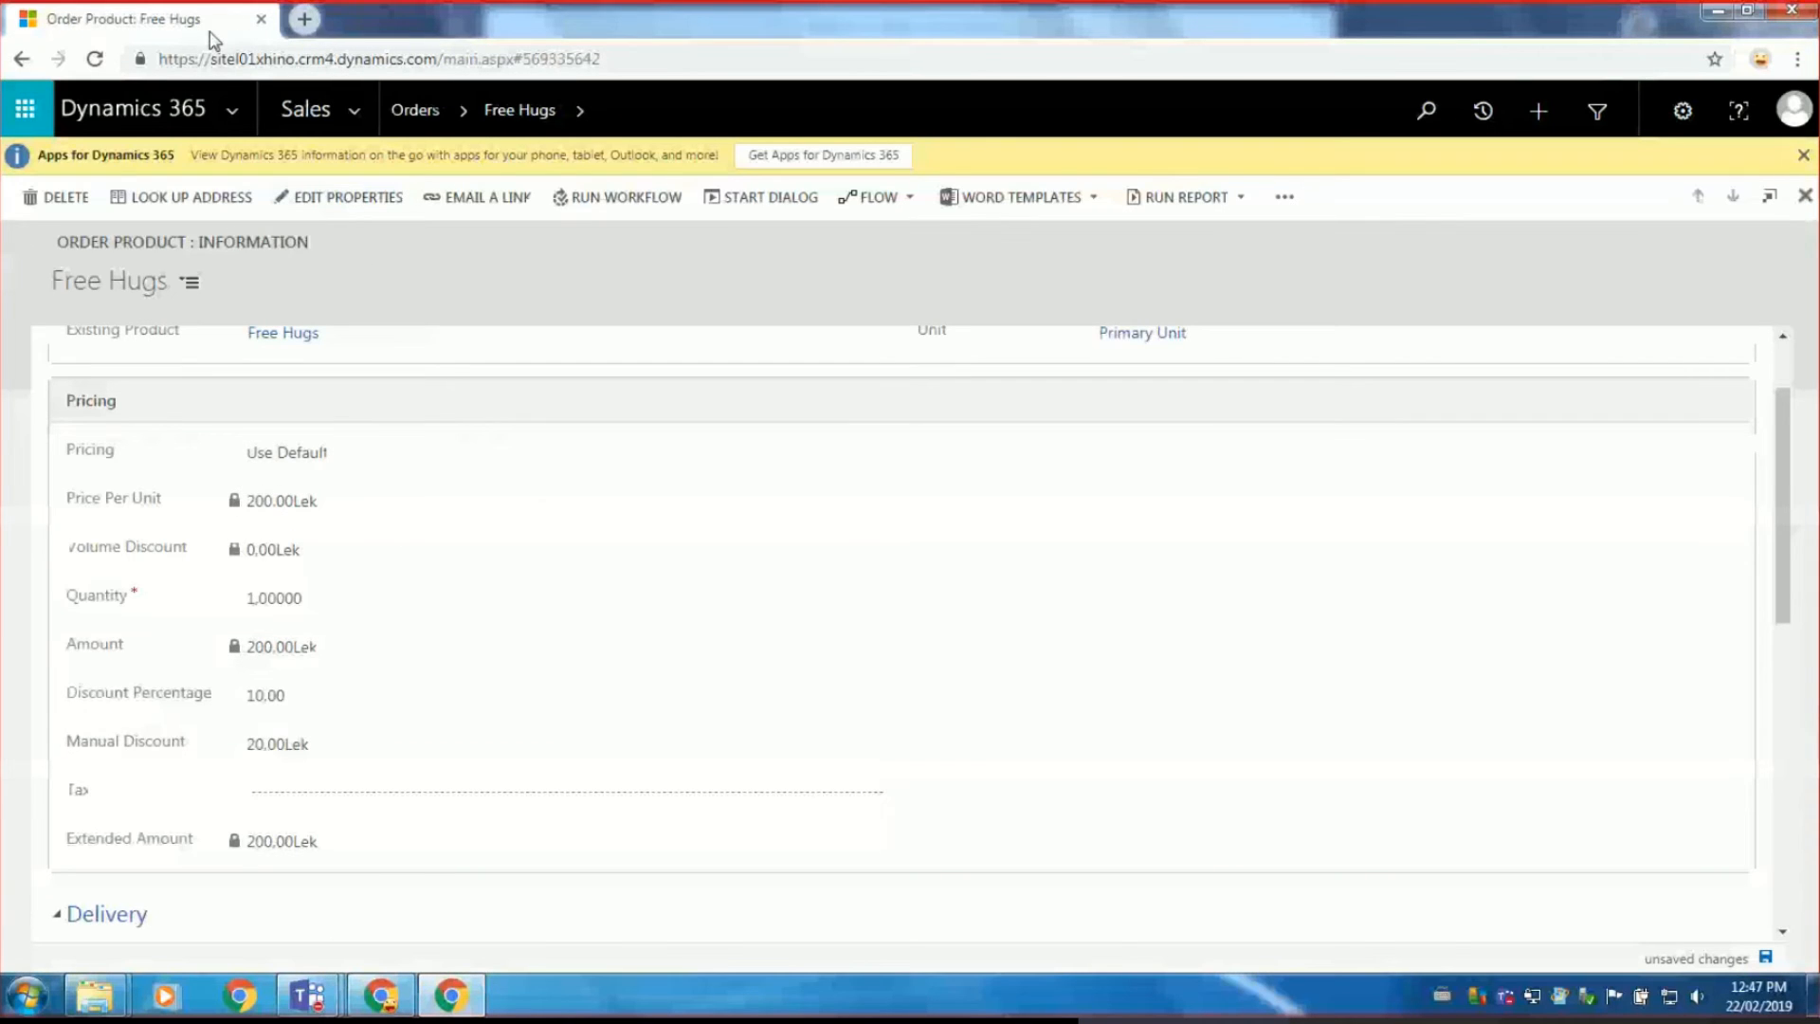
left_click(304, 20)
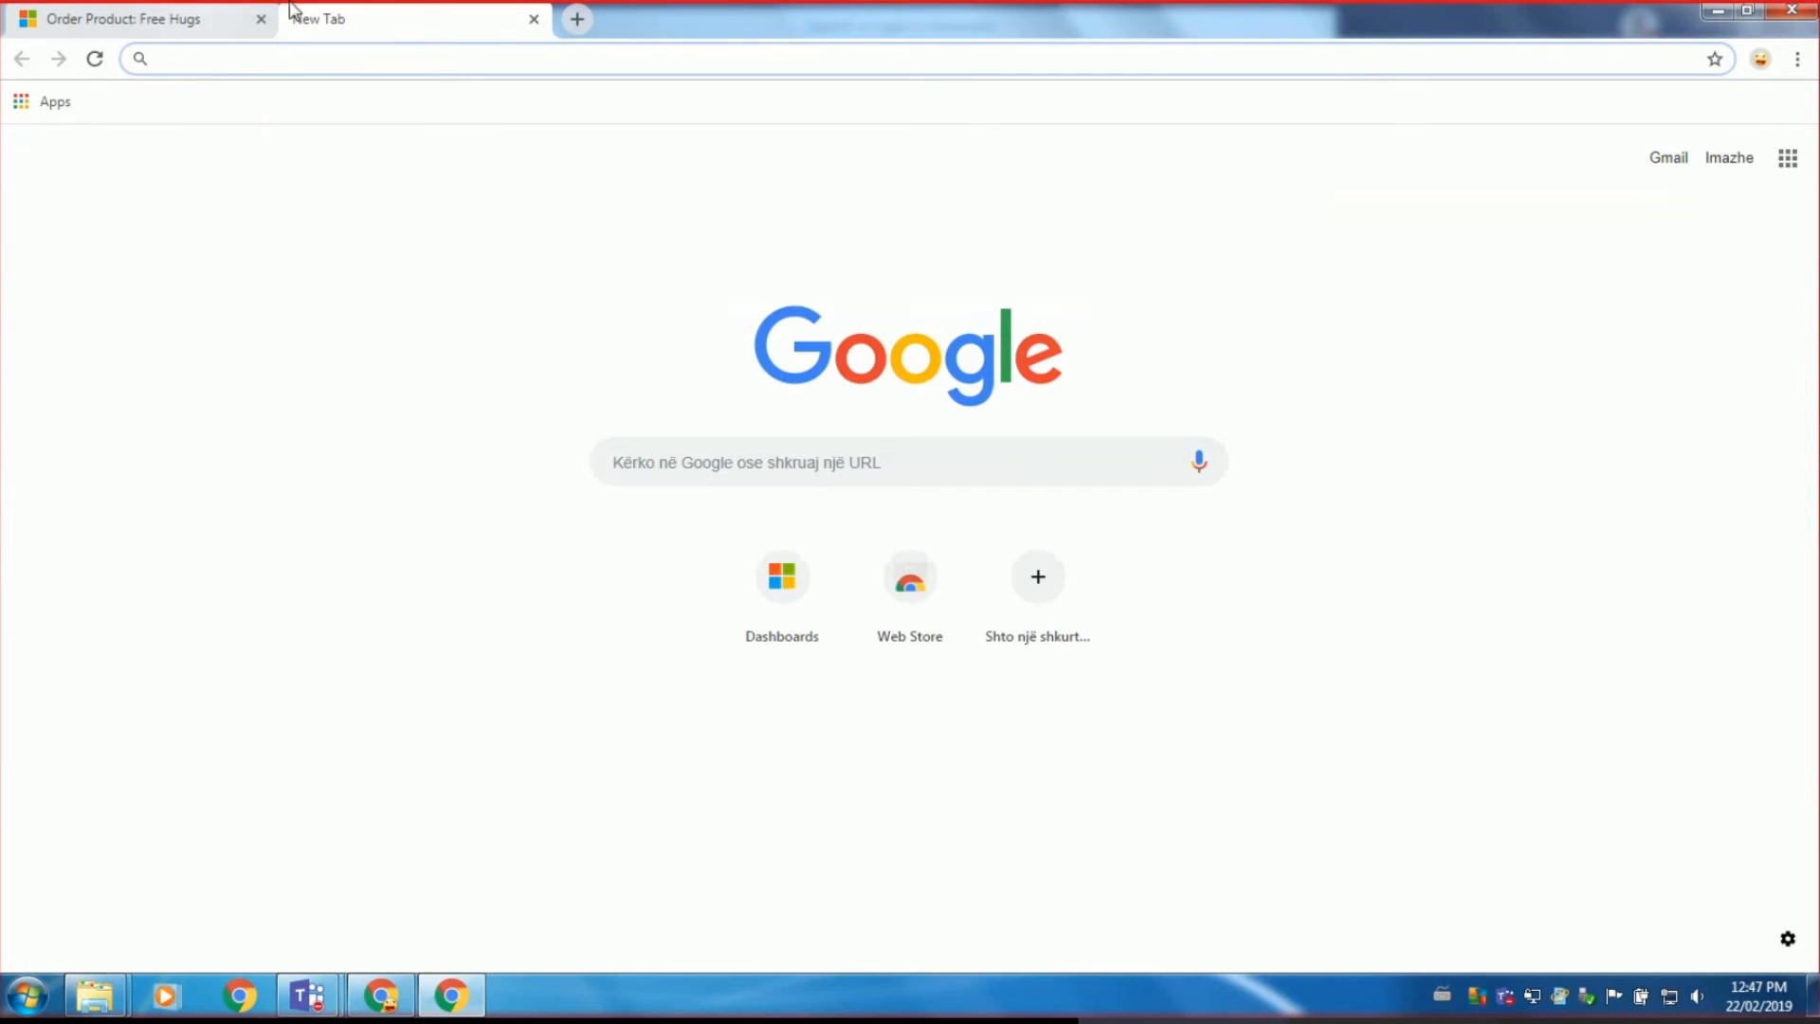
middle_click(341, 13)
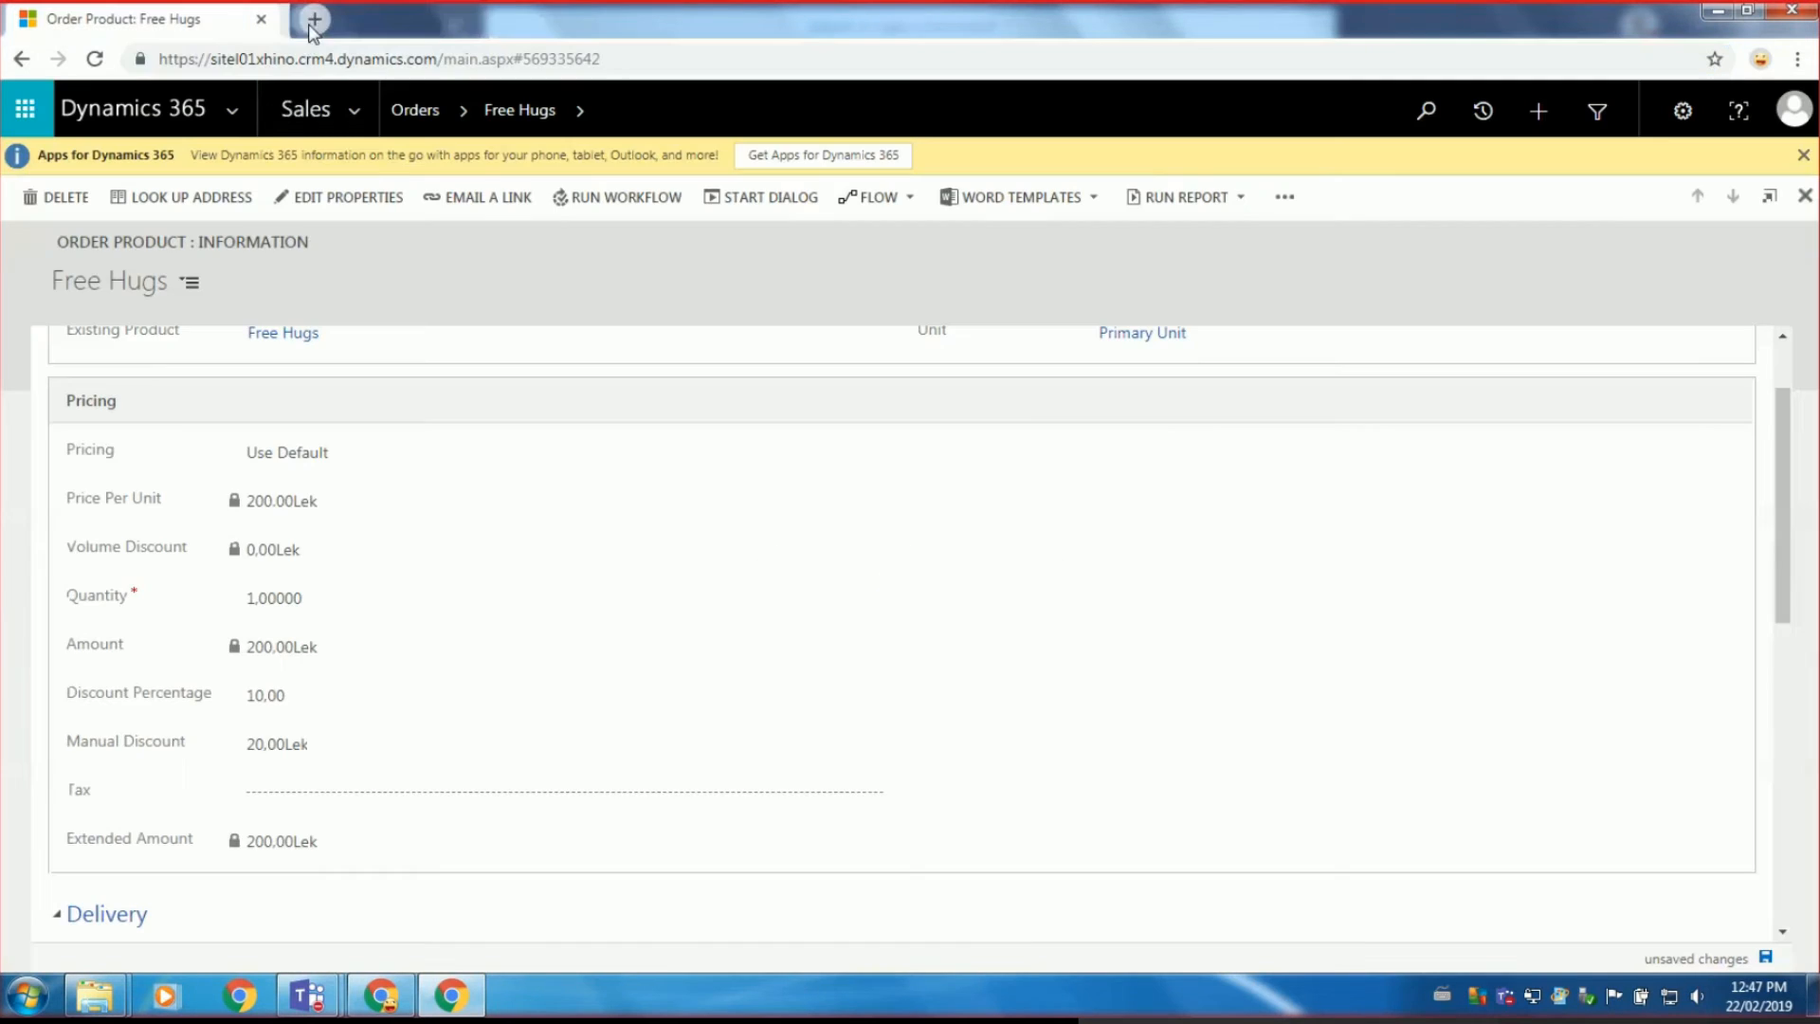
Duplicate the Free Hugs order product page in a second browser tab and open the environment's Solutions list there.
right_click(156, 15)
left_click(256, 88)
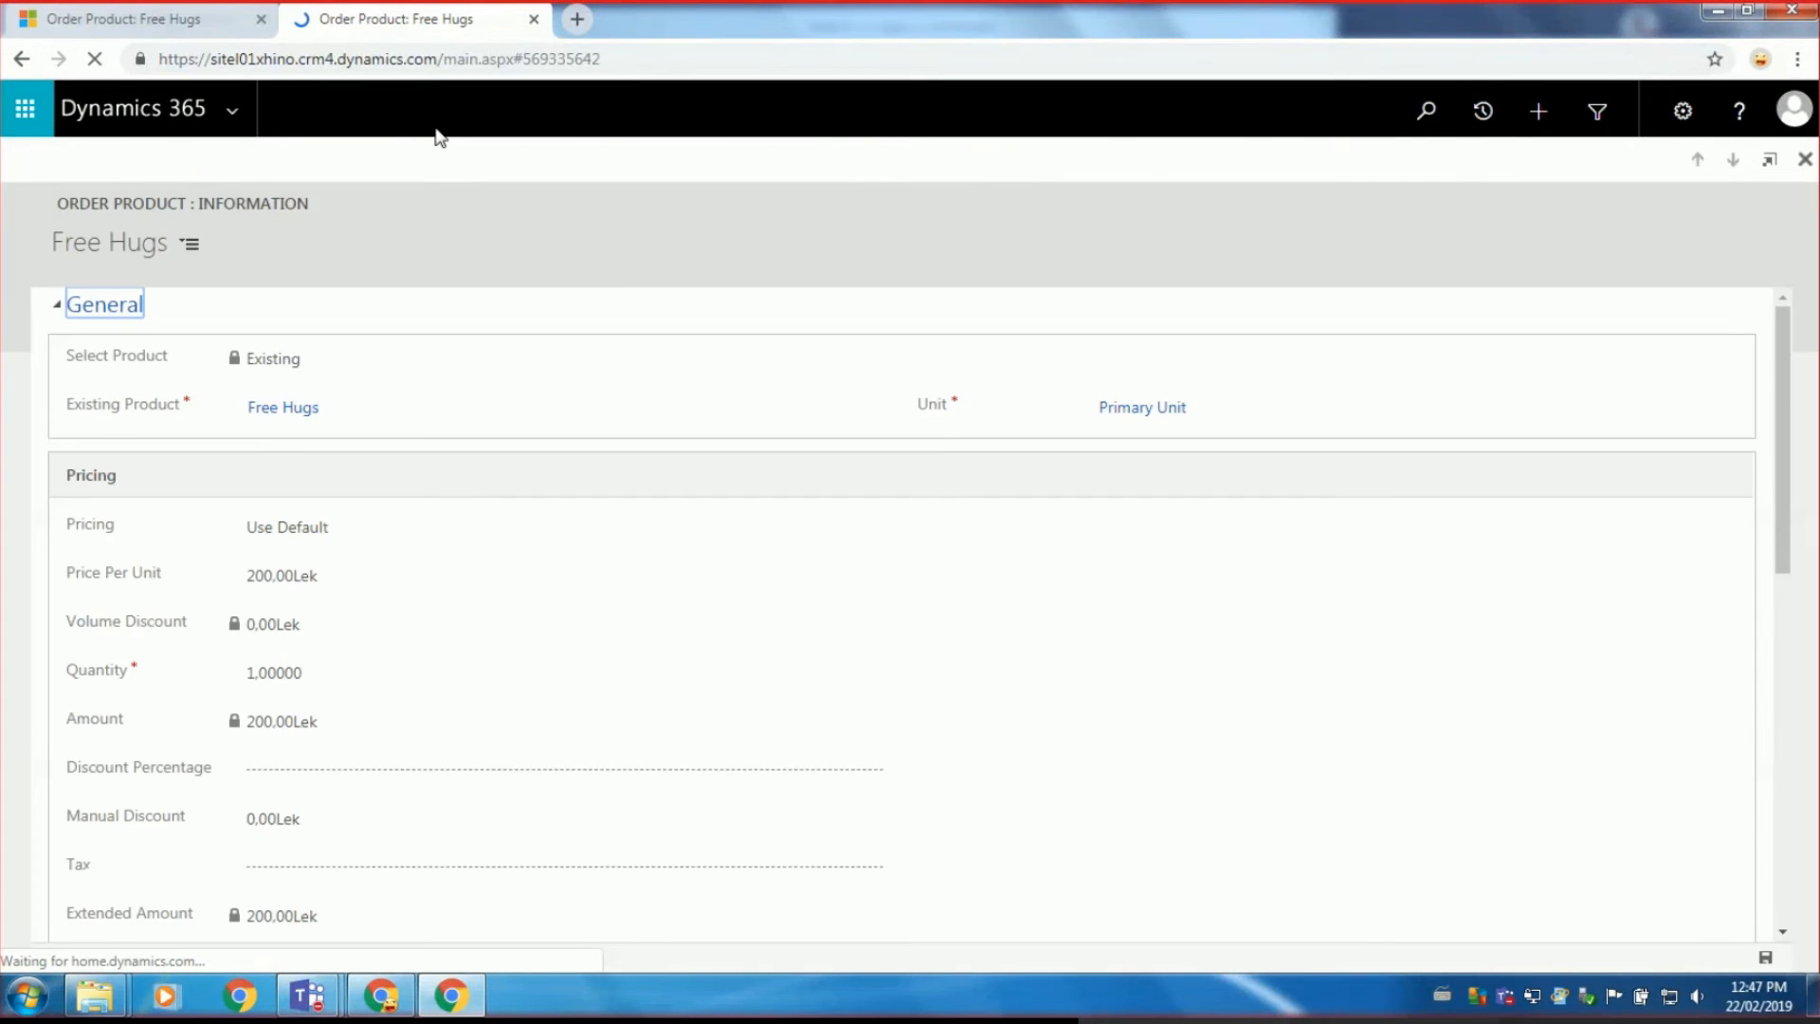
left_click(241, 111)
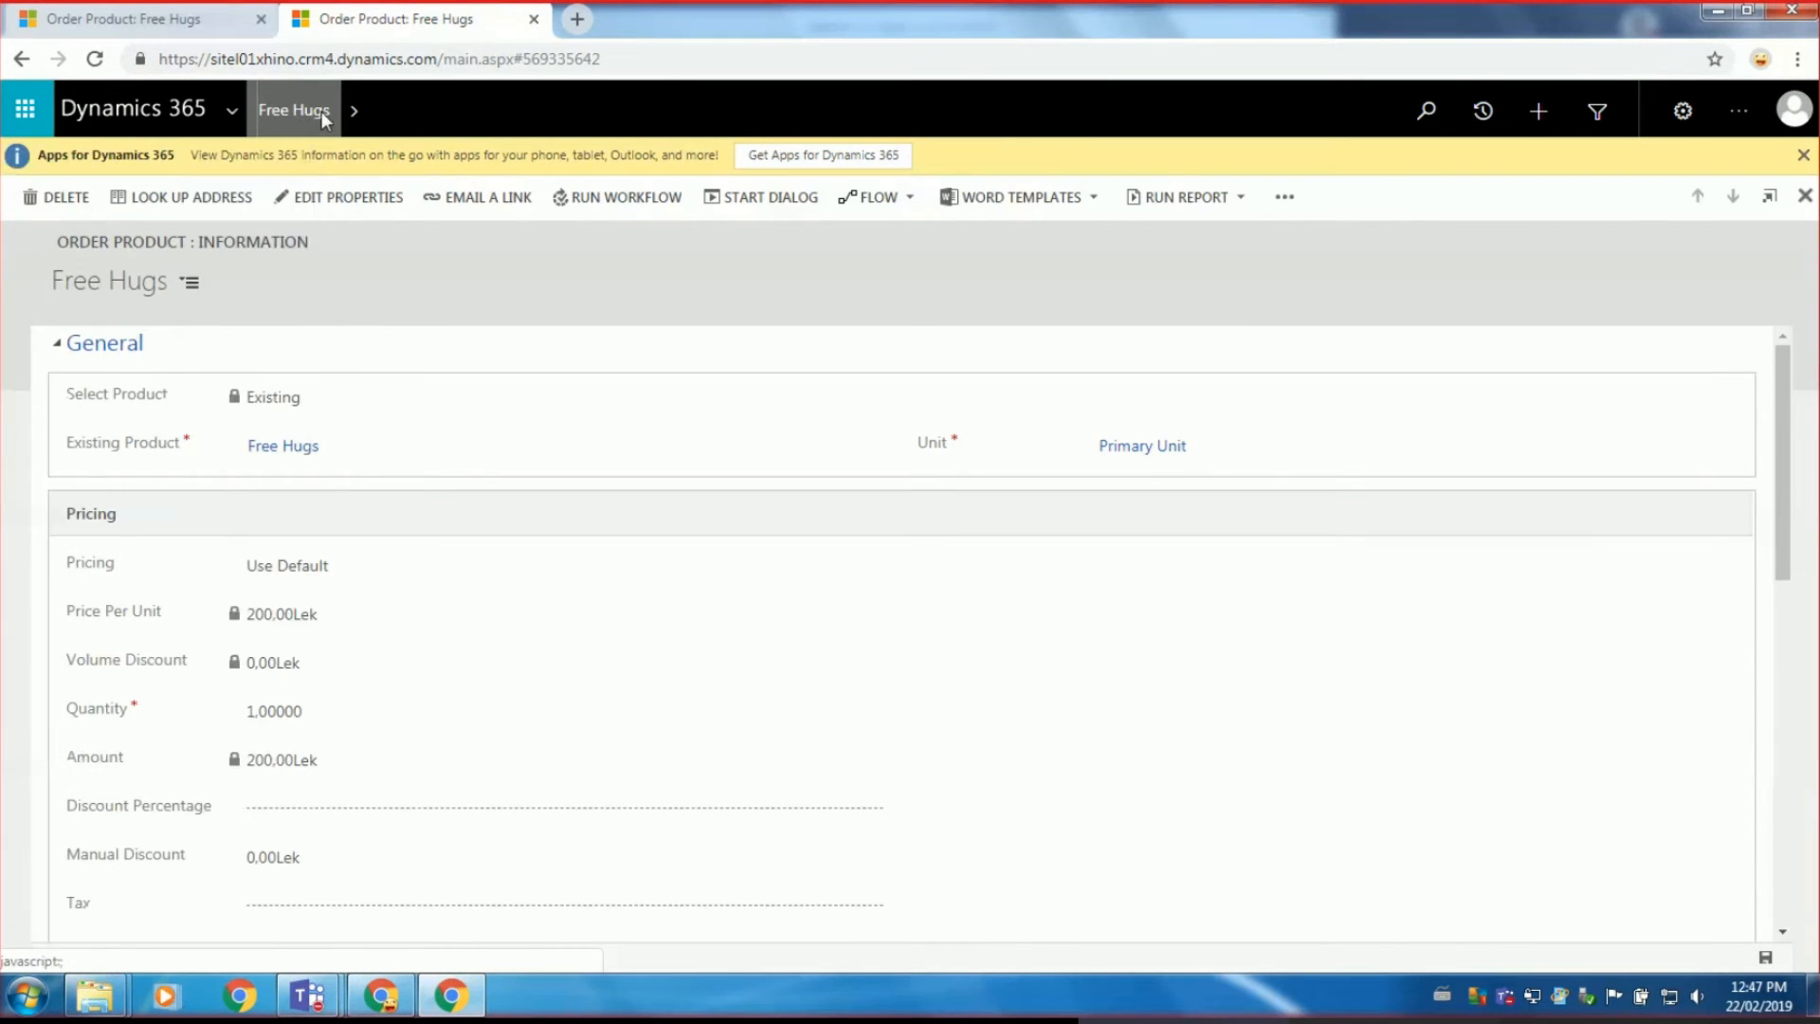
left_click(1805, 195)
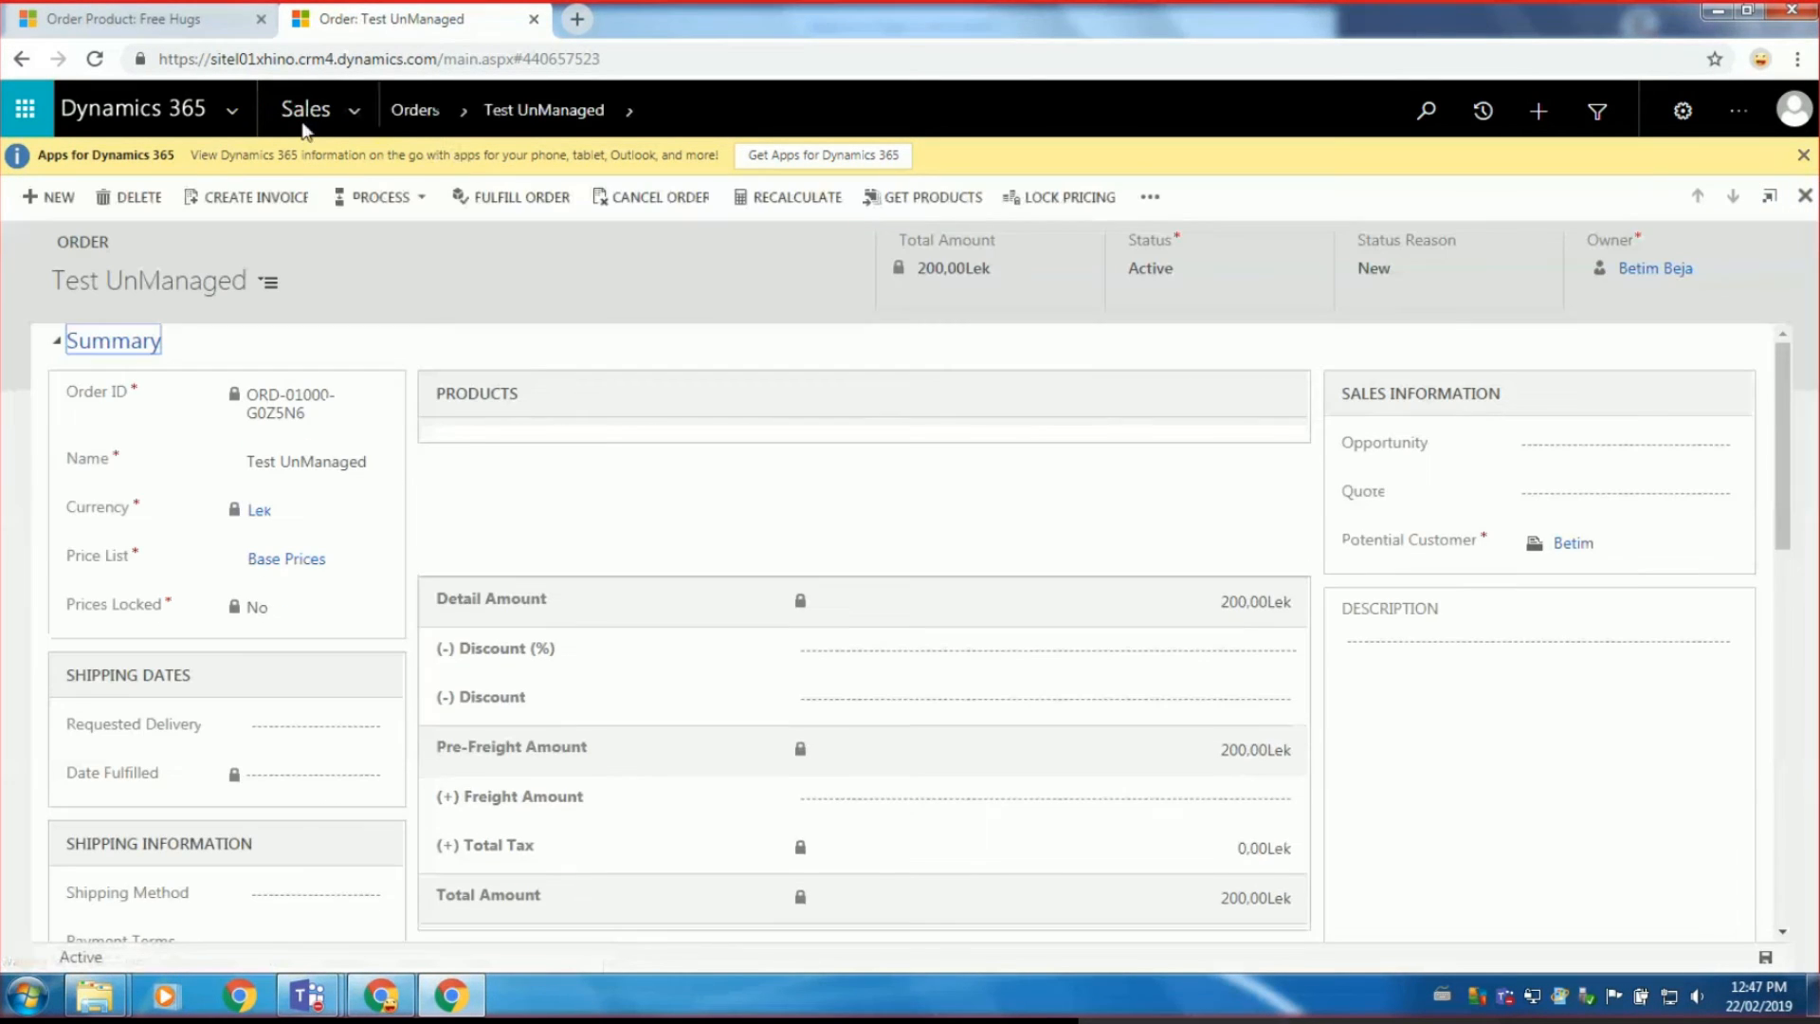
left_click(353, 111)
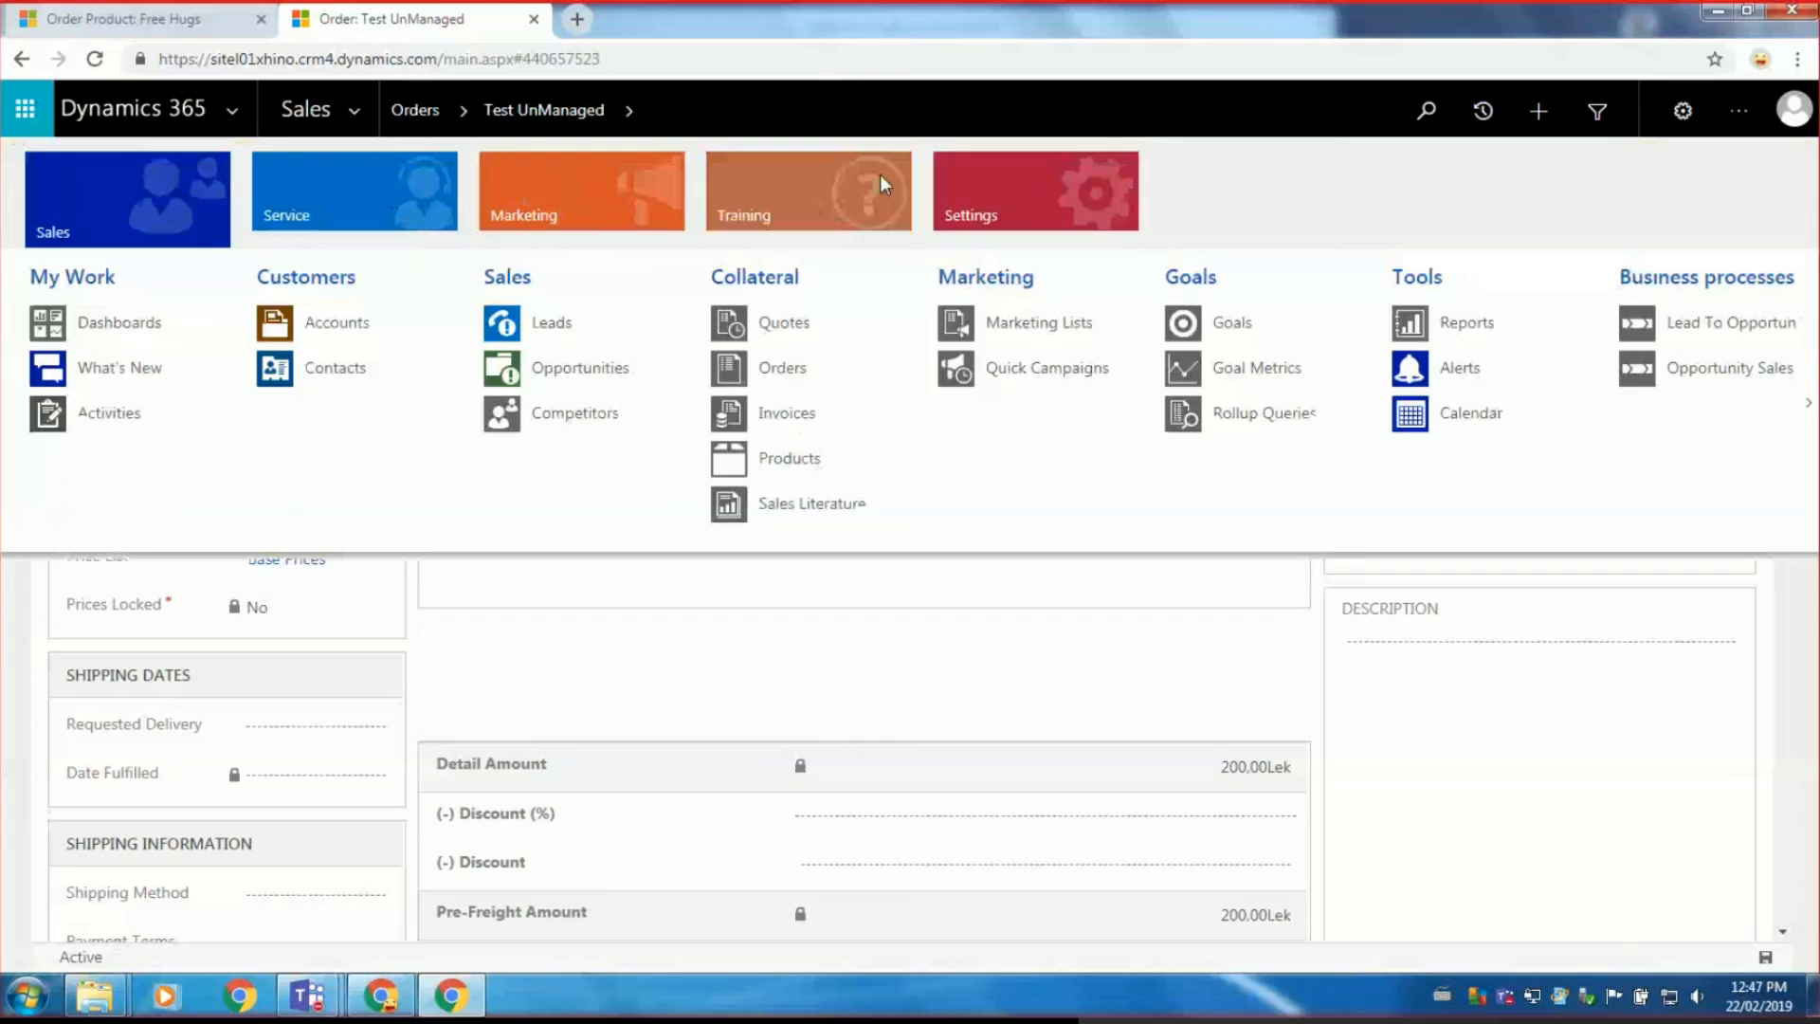
left_click(997, 188)
left_click(366, 385)
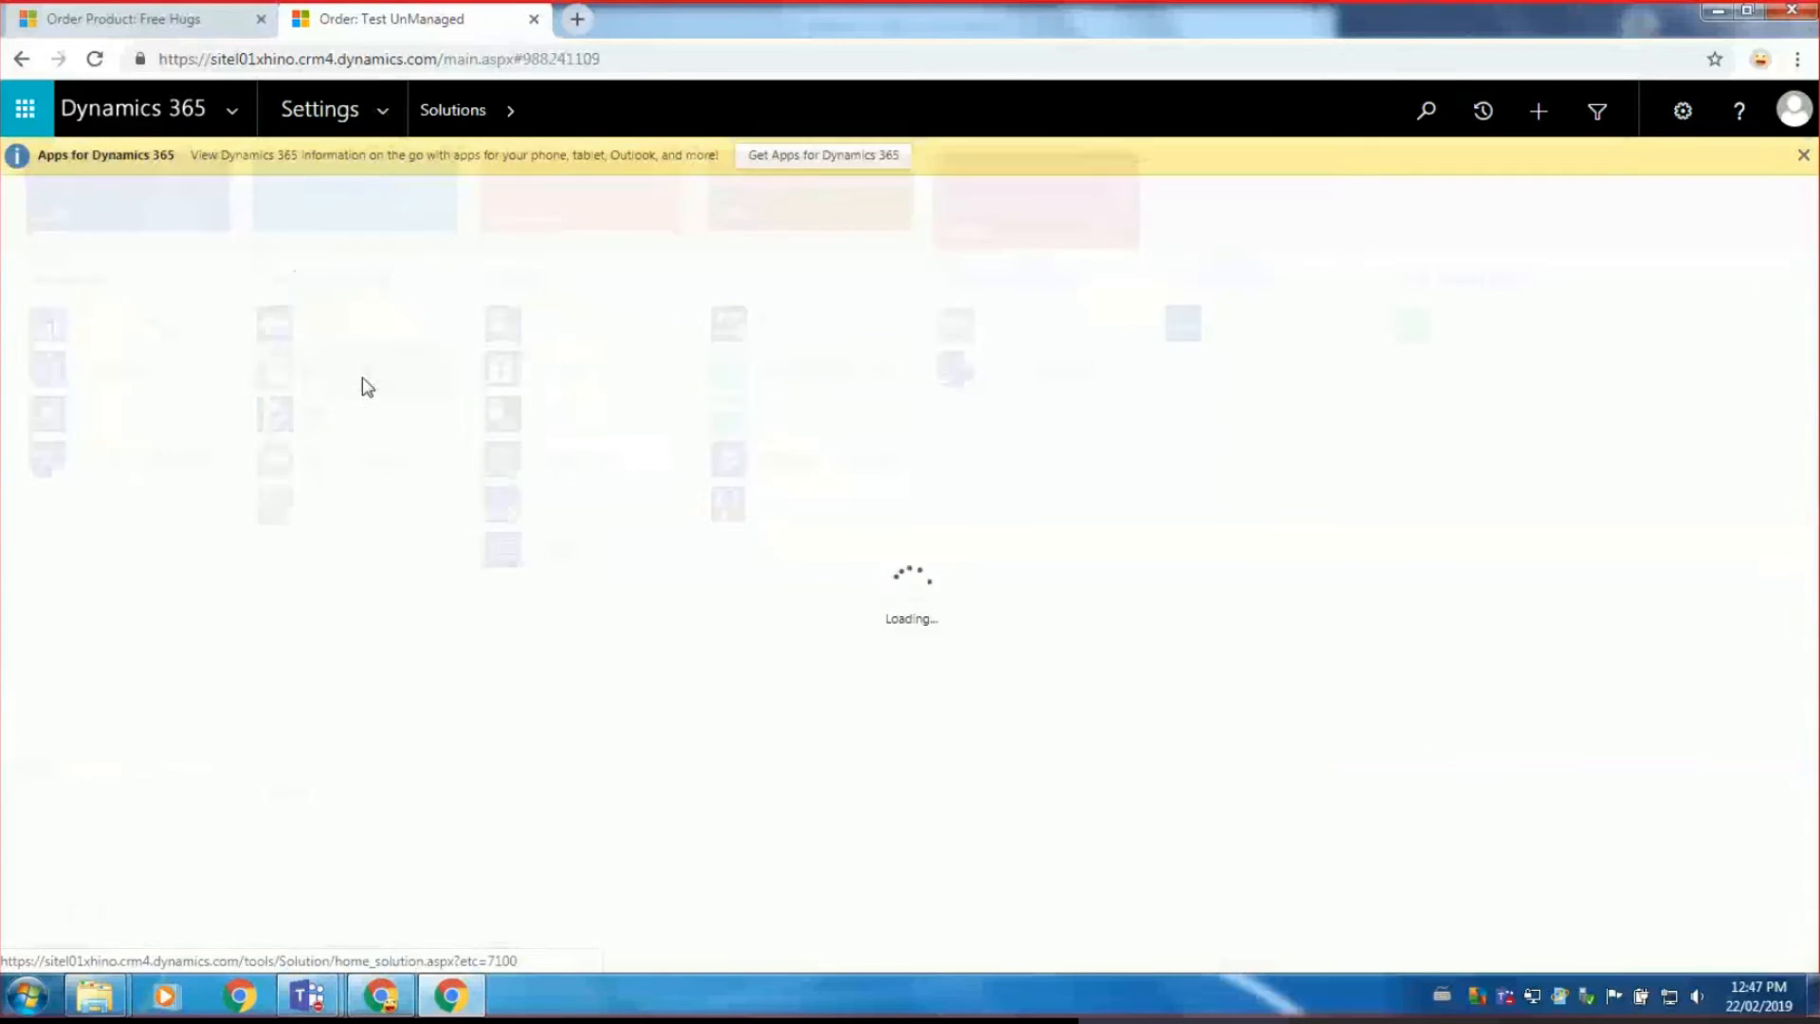
Switch to Teams to view the training wiki's Exporting/Importing Solutions notes, and return to the All Solutions list in Chrome.
mouse_move(325, 1002)
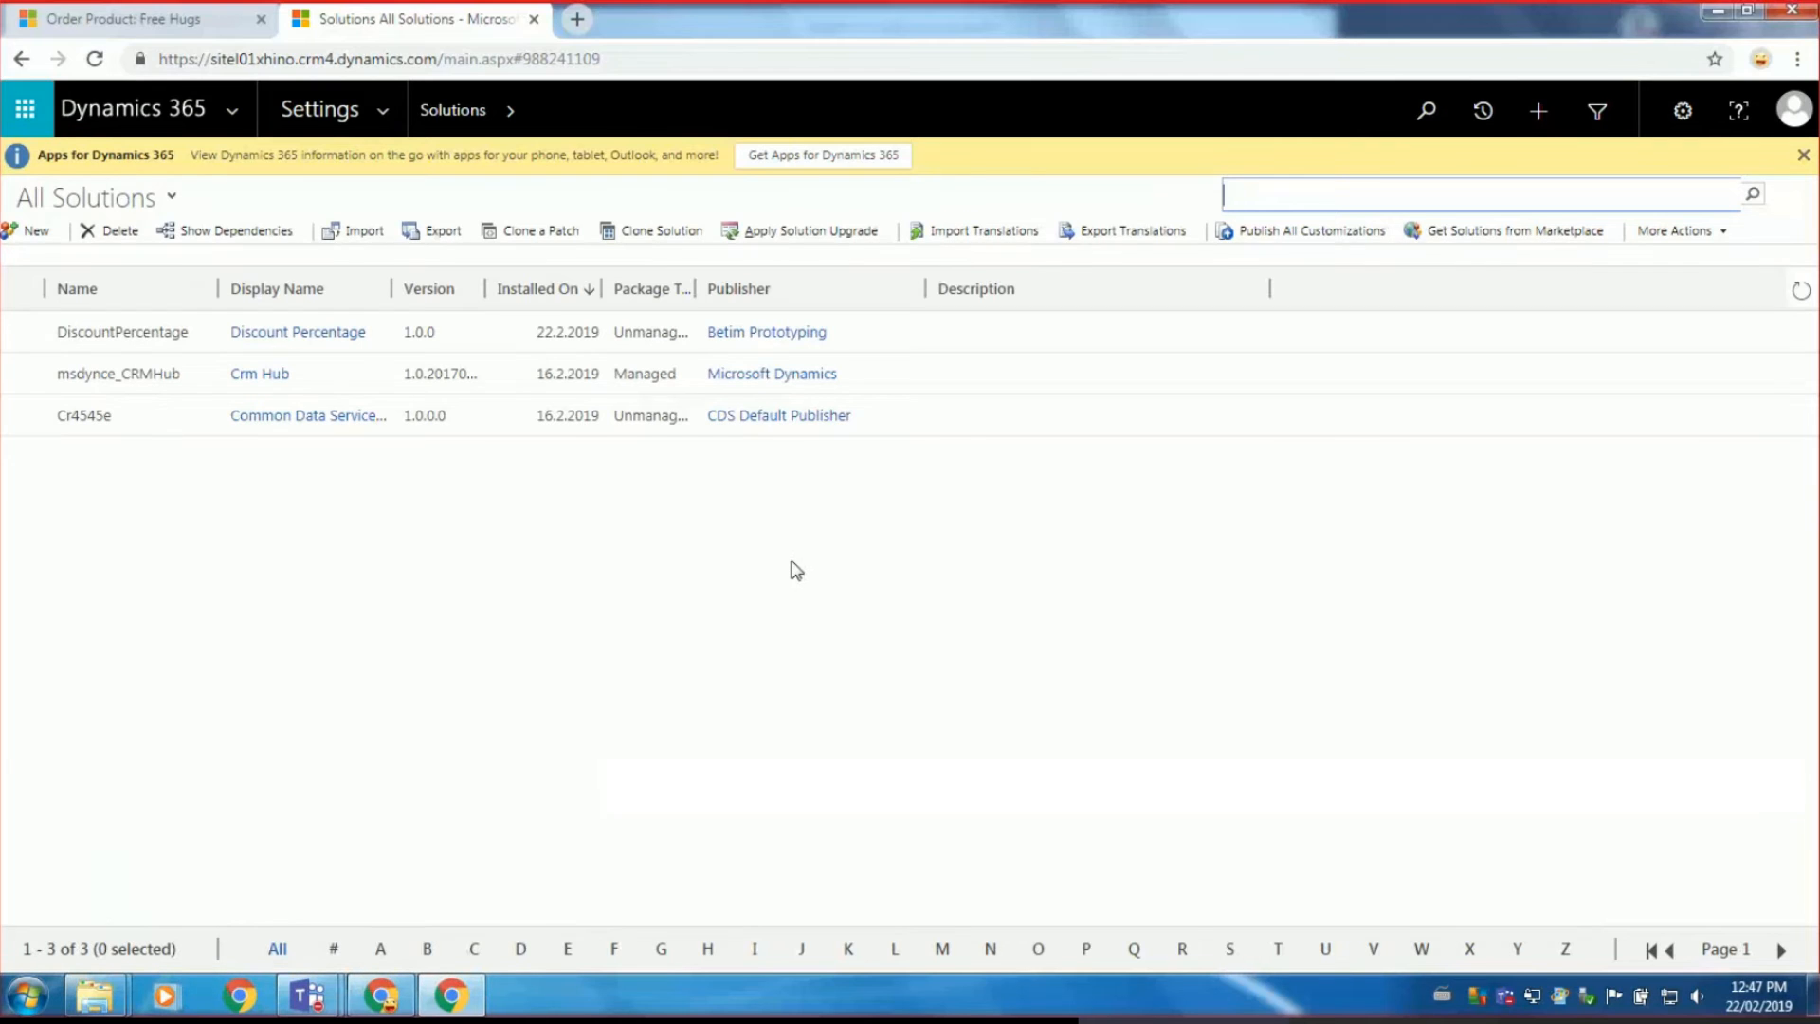
left_click(308, 996)
left_click(185, 865)
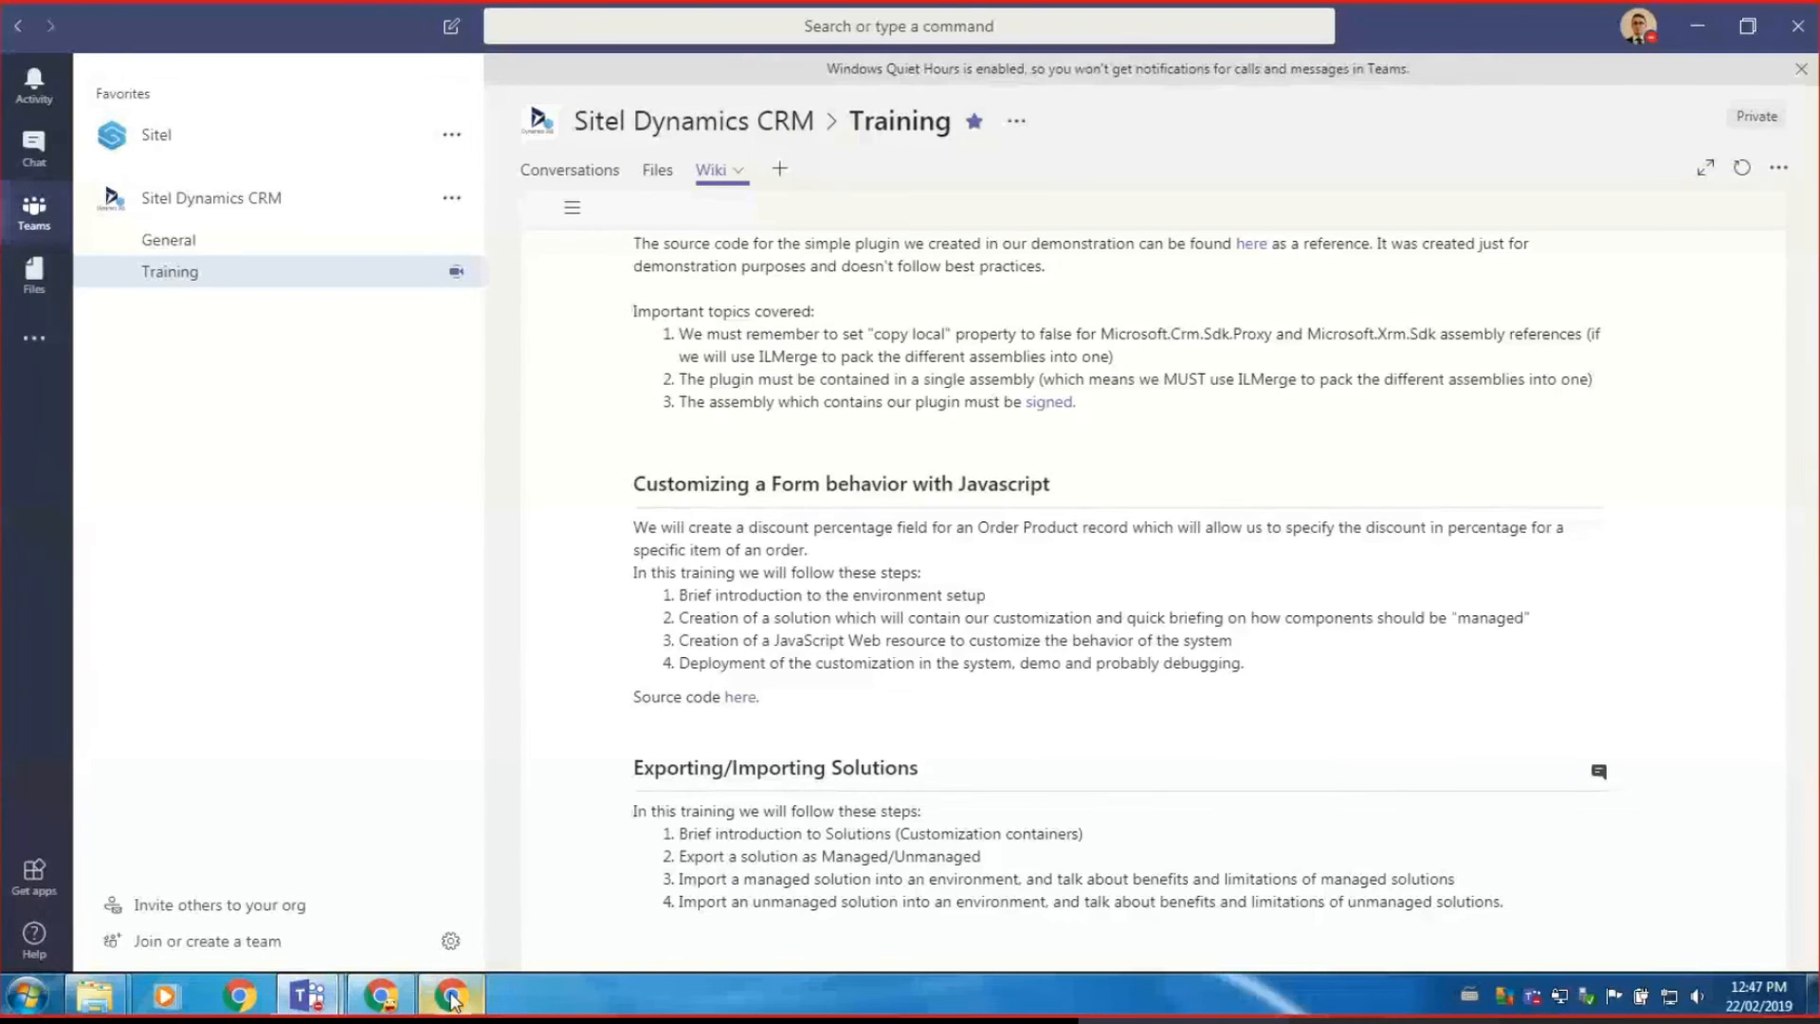
mouse_move(381, 996)
left_click(493, 924)
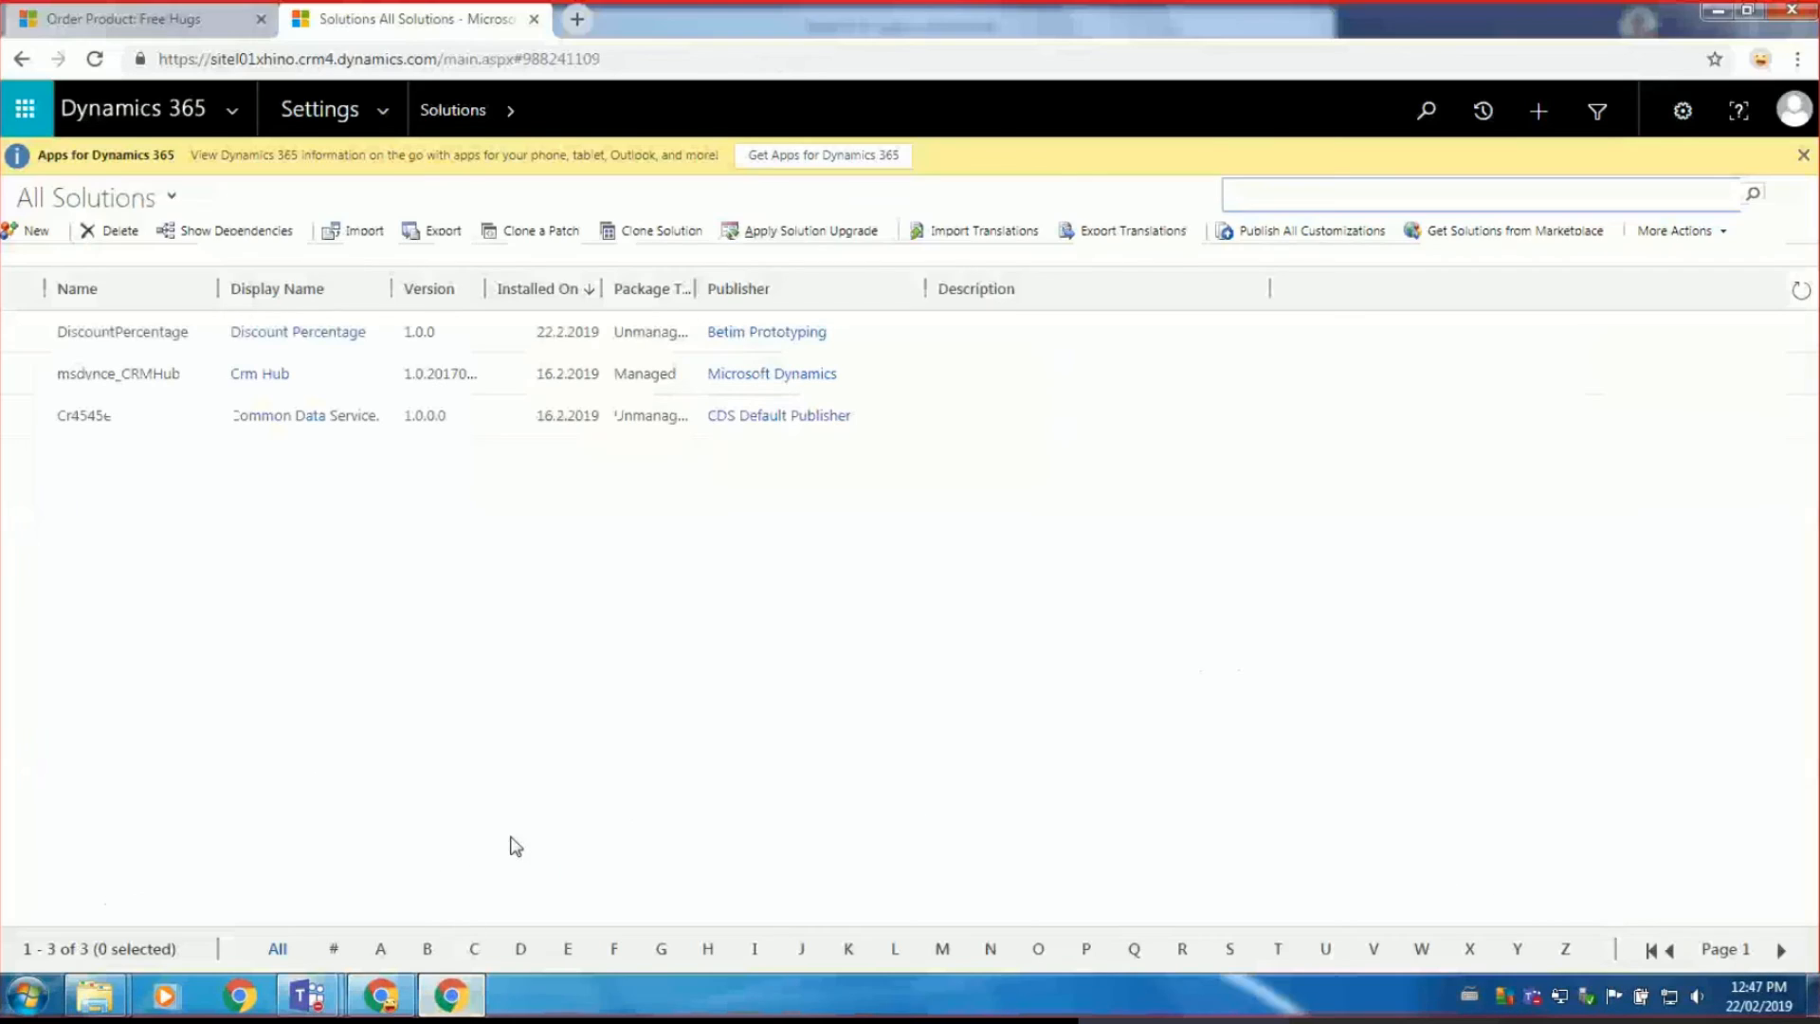
Open the Discount Percentage solution, view the source code of its SalesOrder form handler web resource, and close the web resource unchanged.
left_click(343, 334)
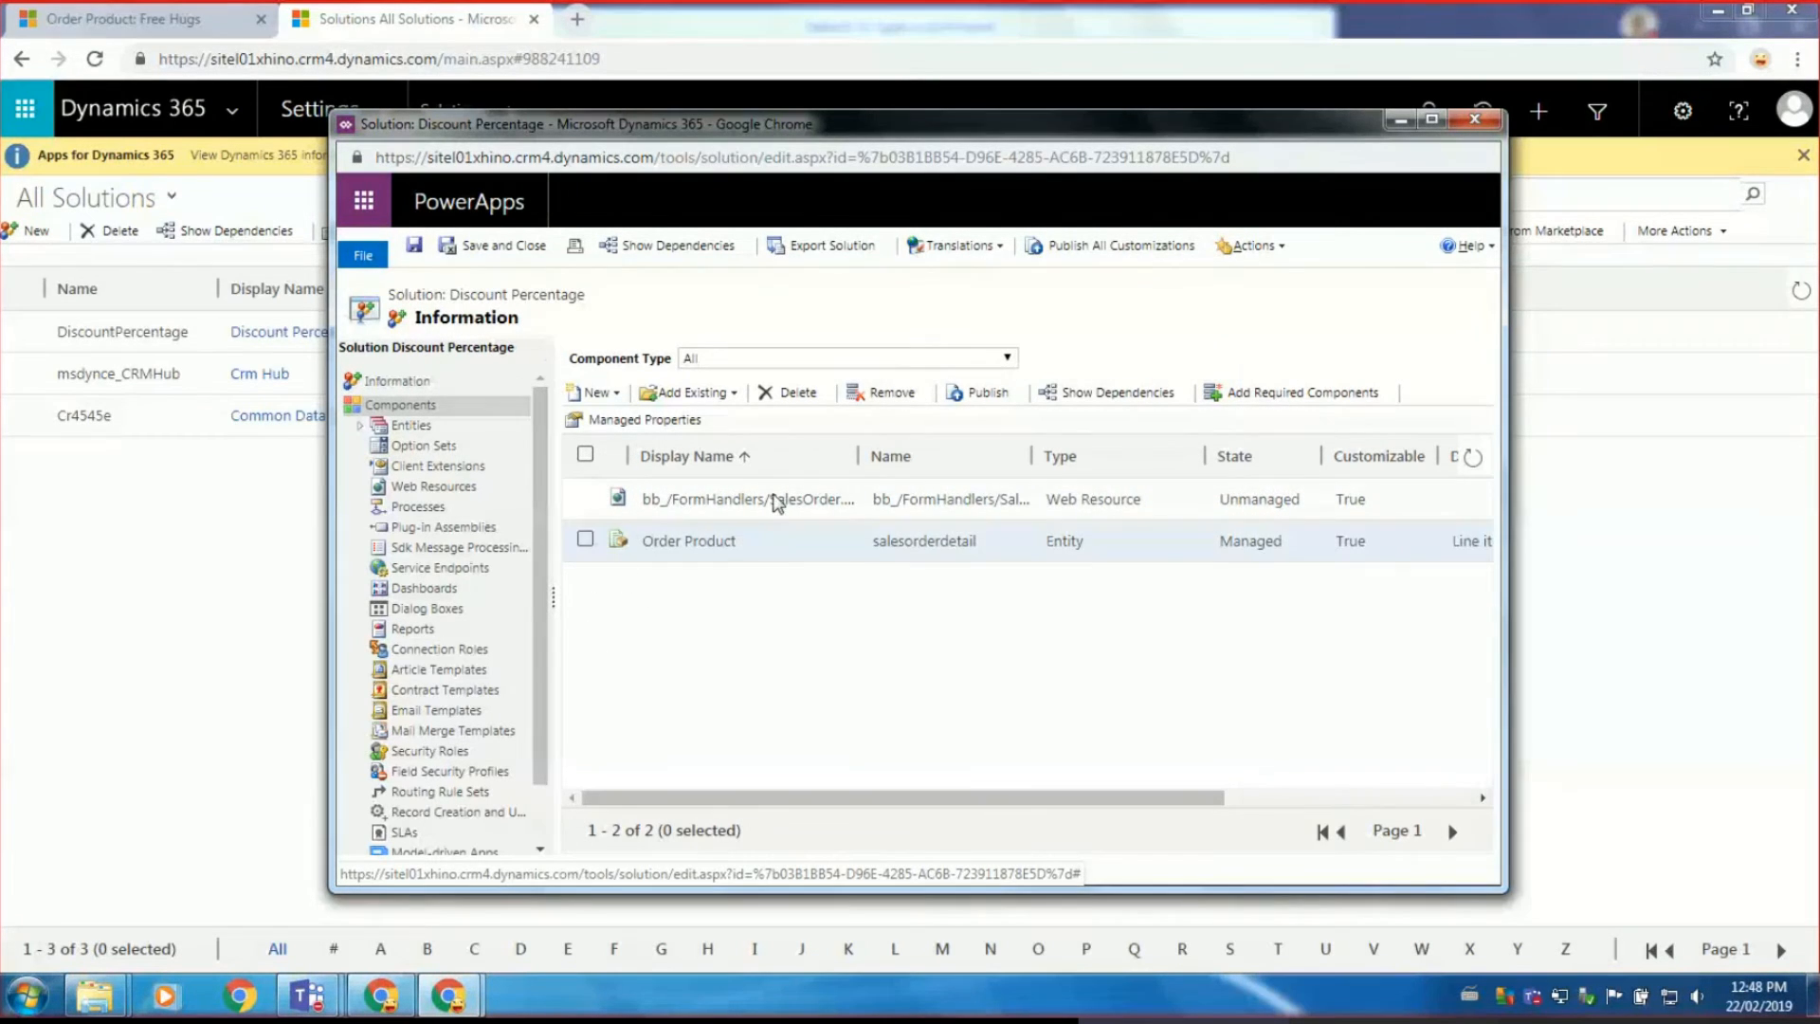
left_click(776, 502)
double_click(775, 503)
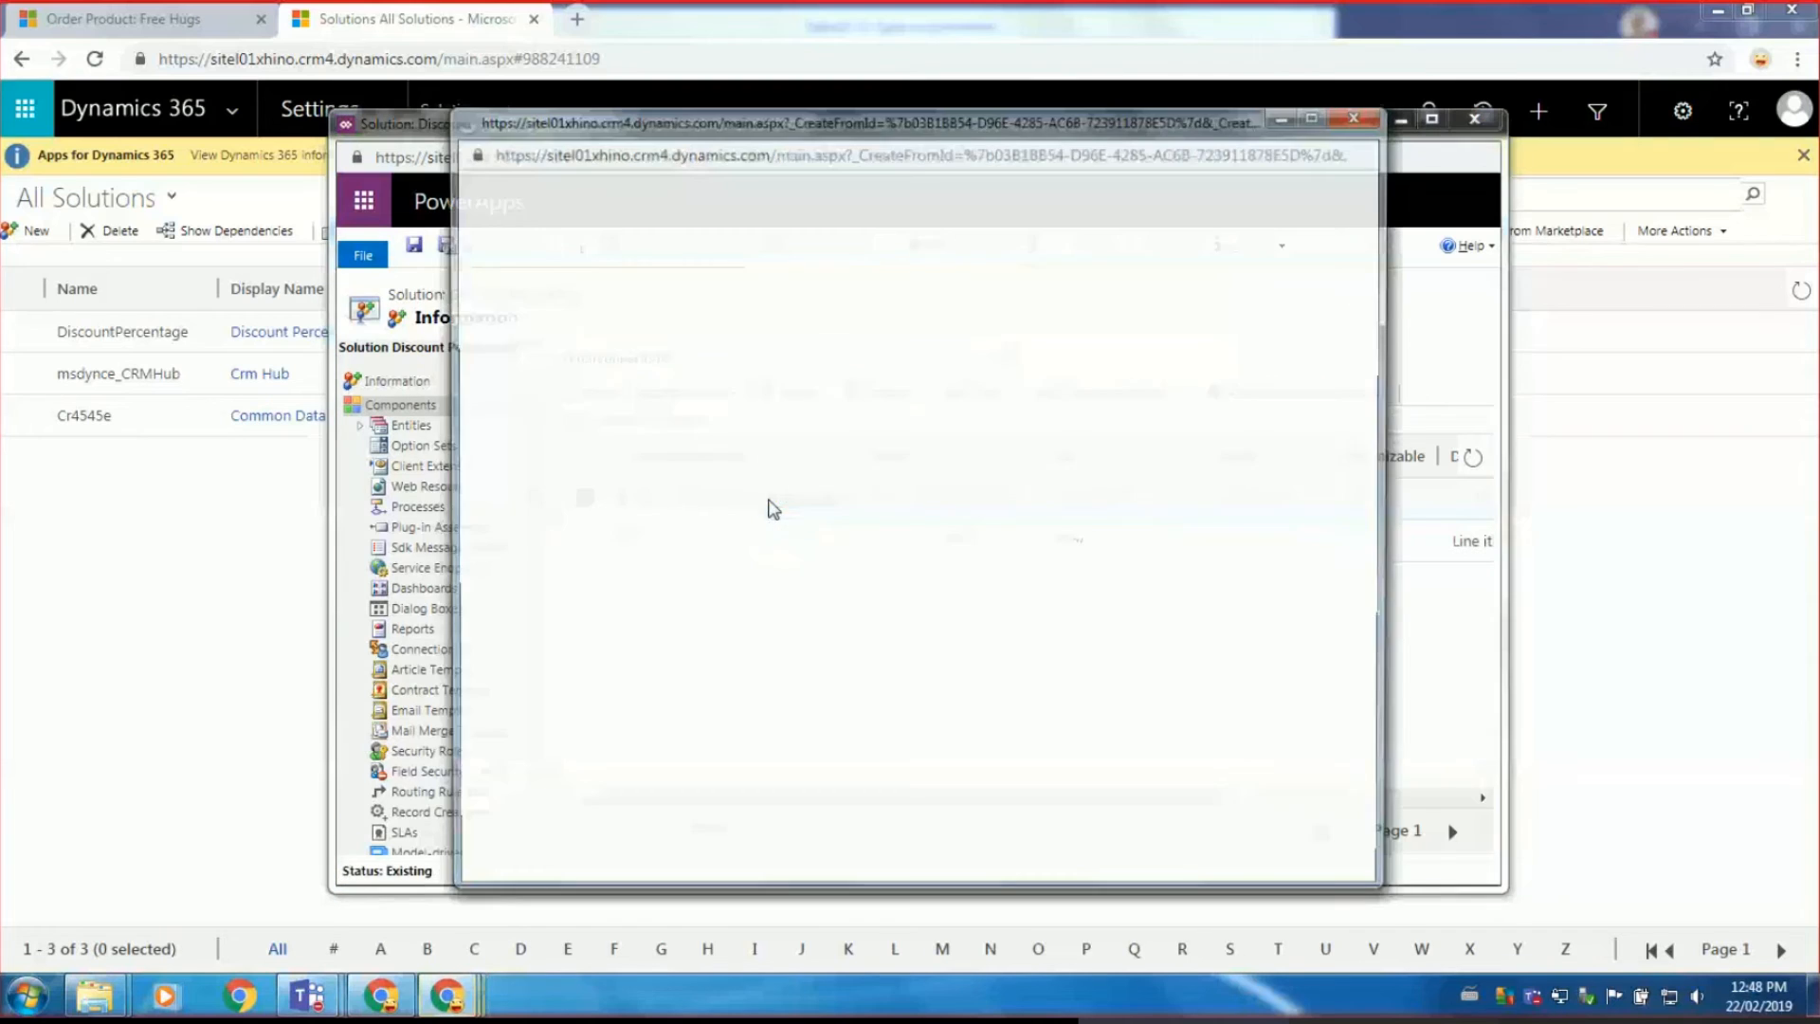
left_click(995, 633)
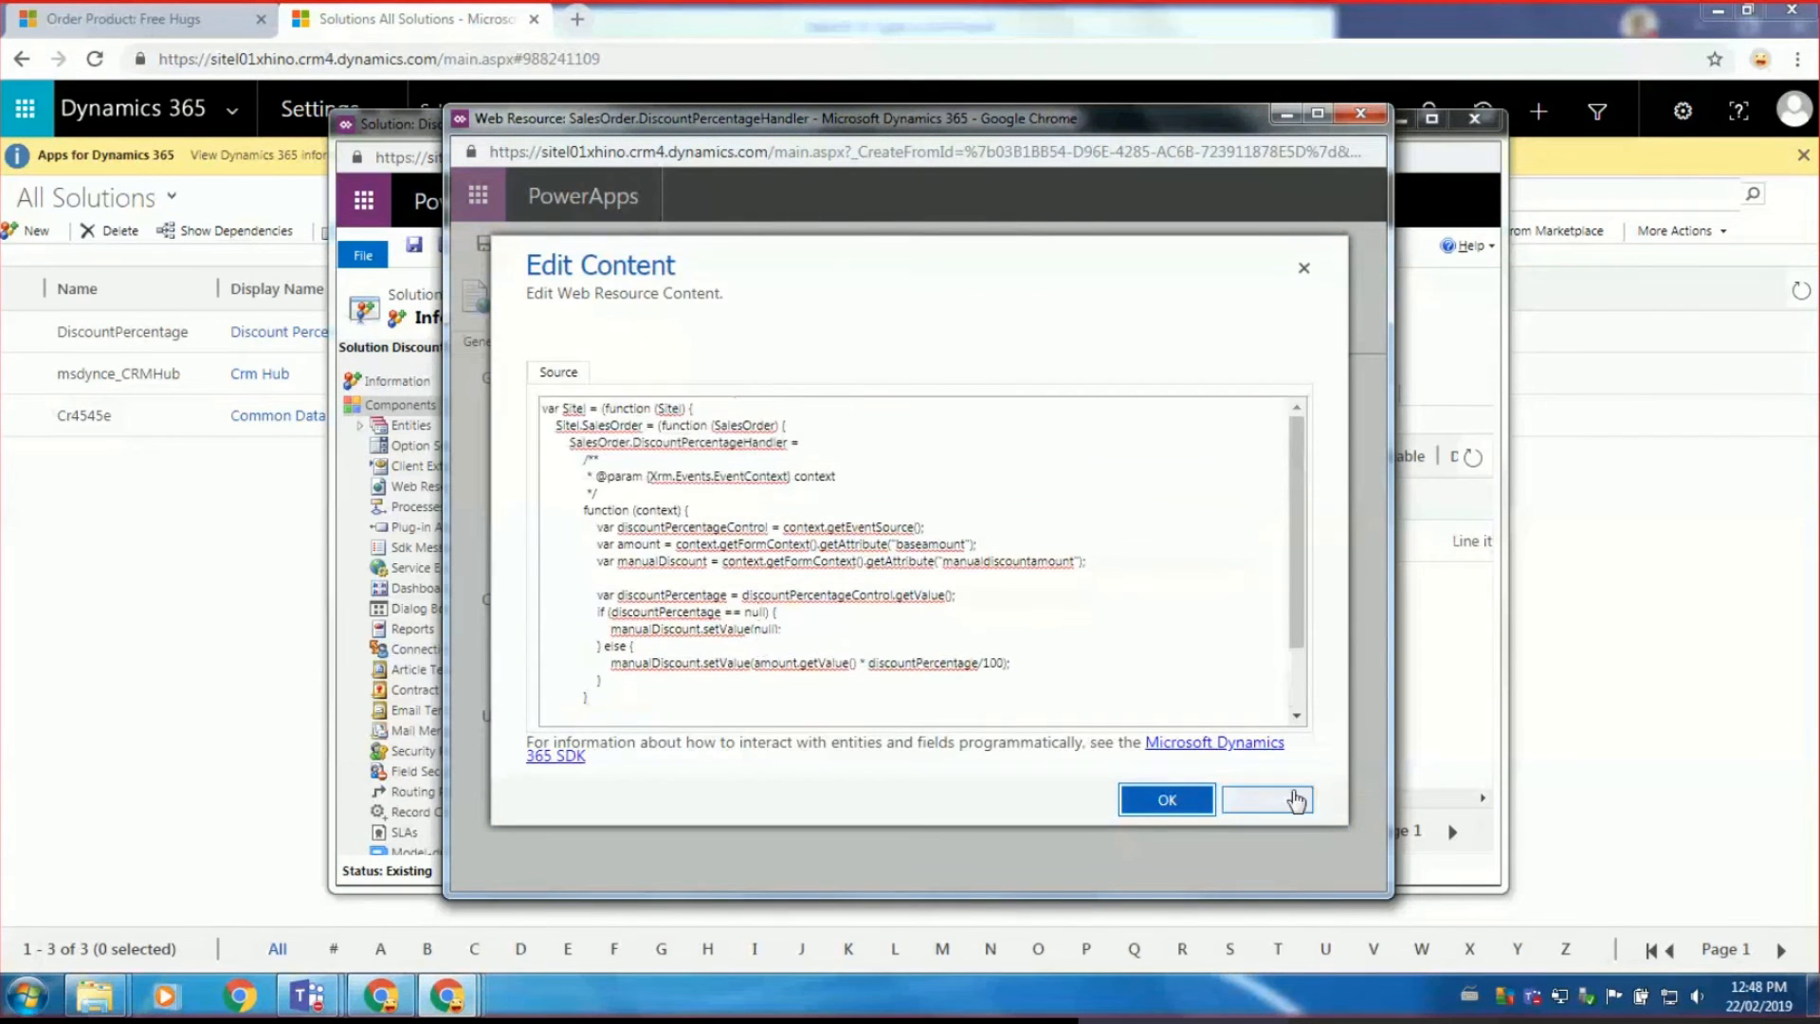
left_click(1295, 801)
left_click(1360, 114)
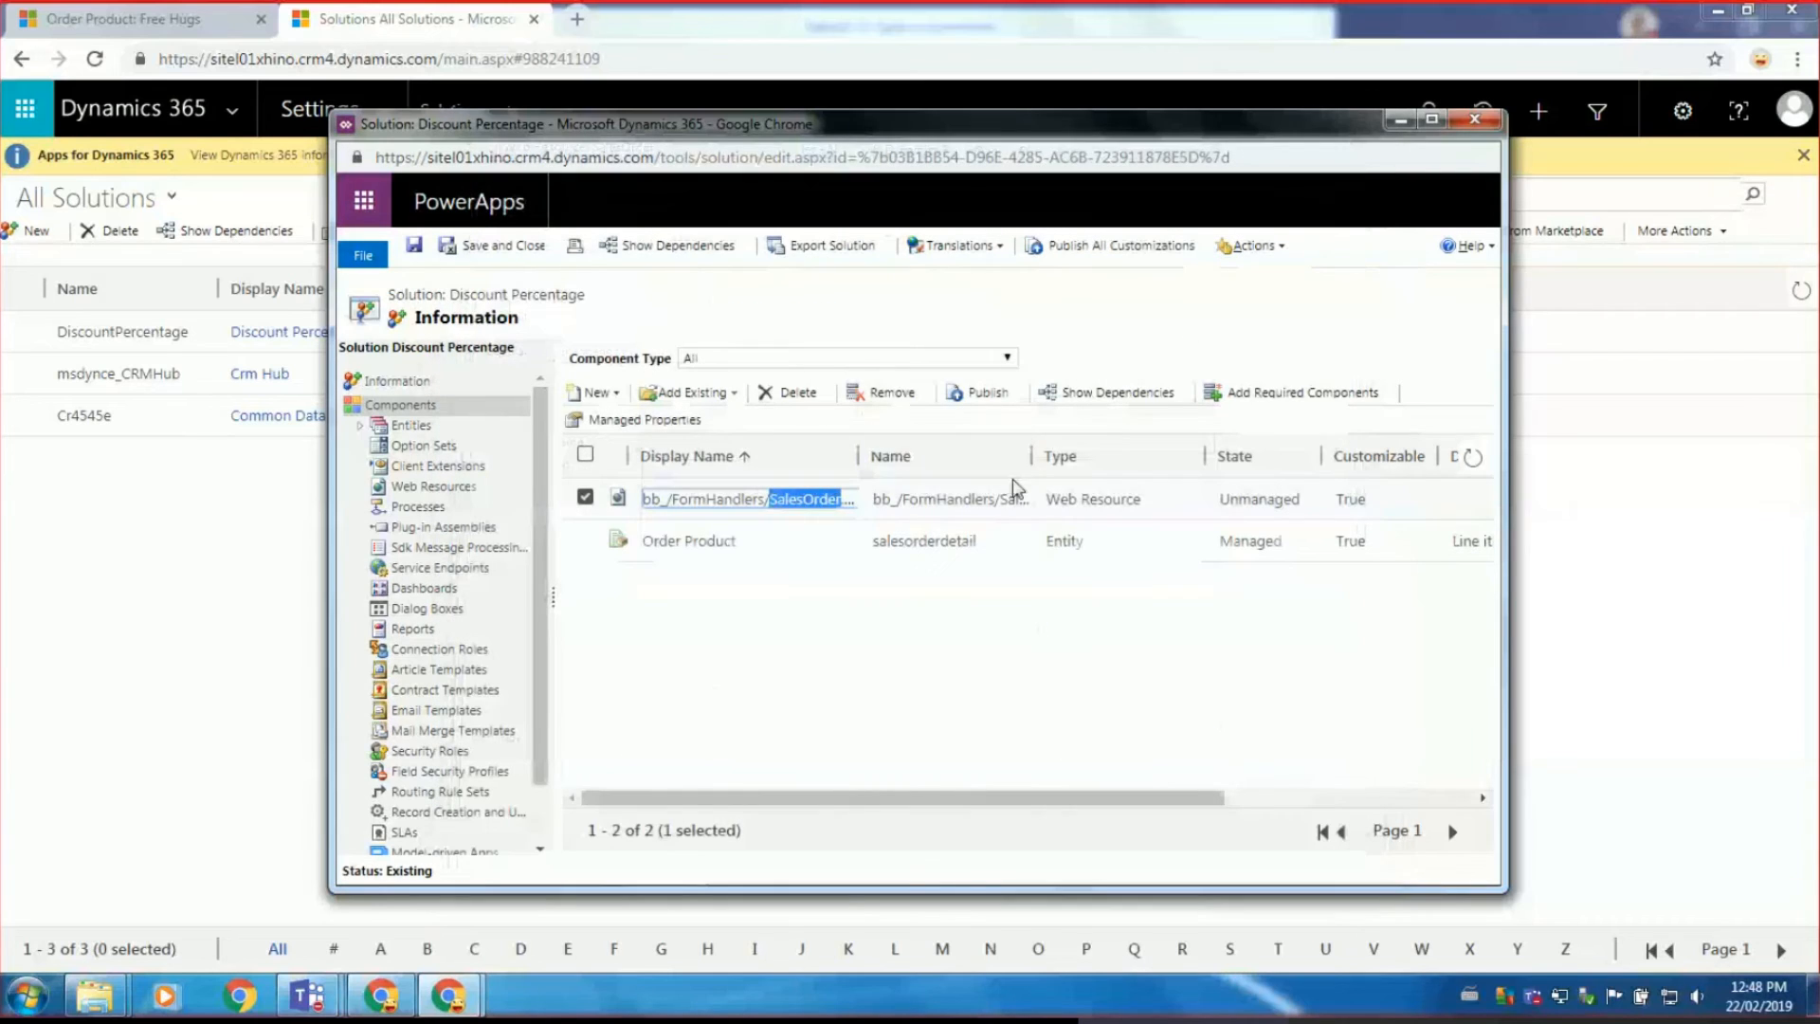
left_click(870, 316)
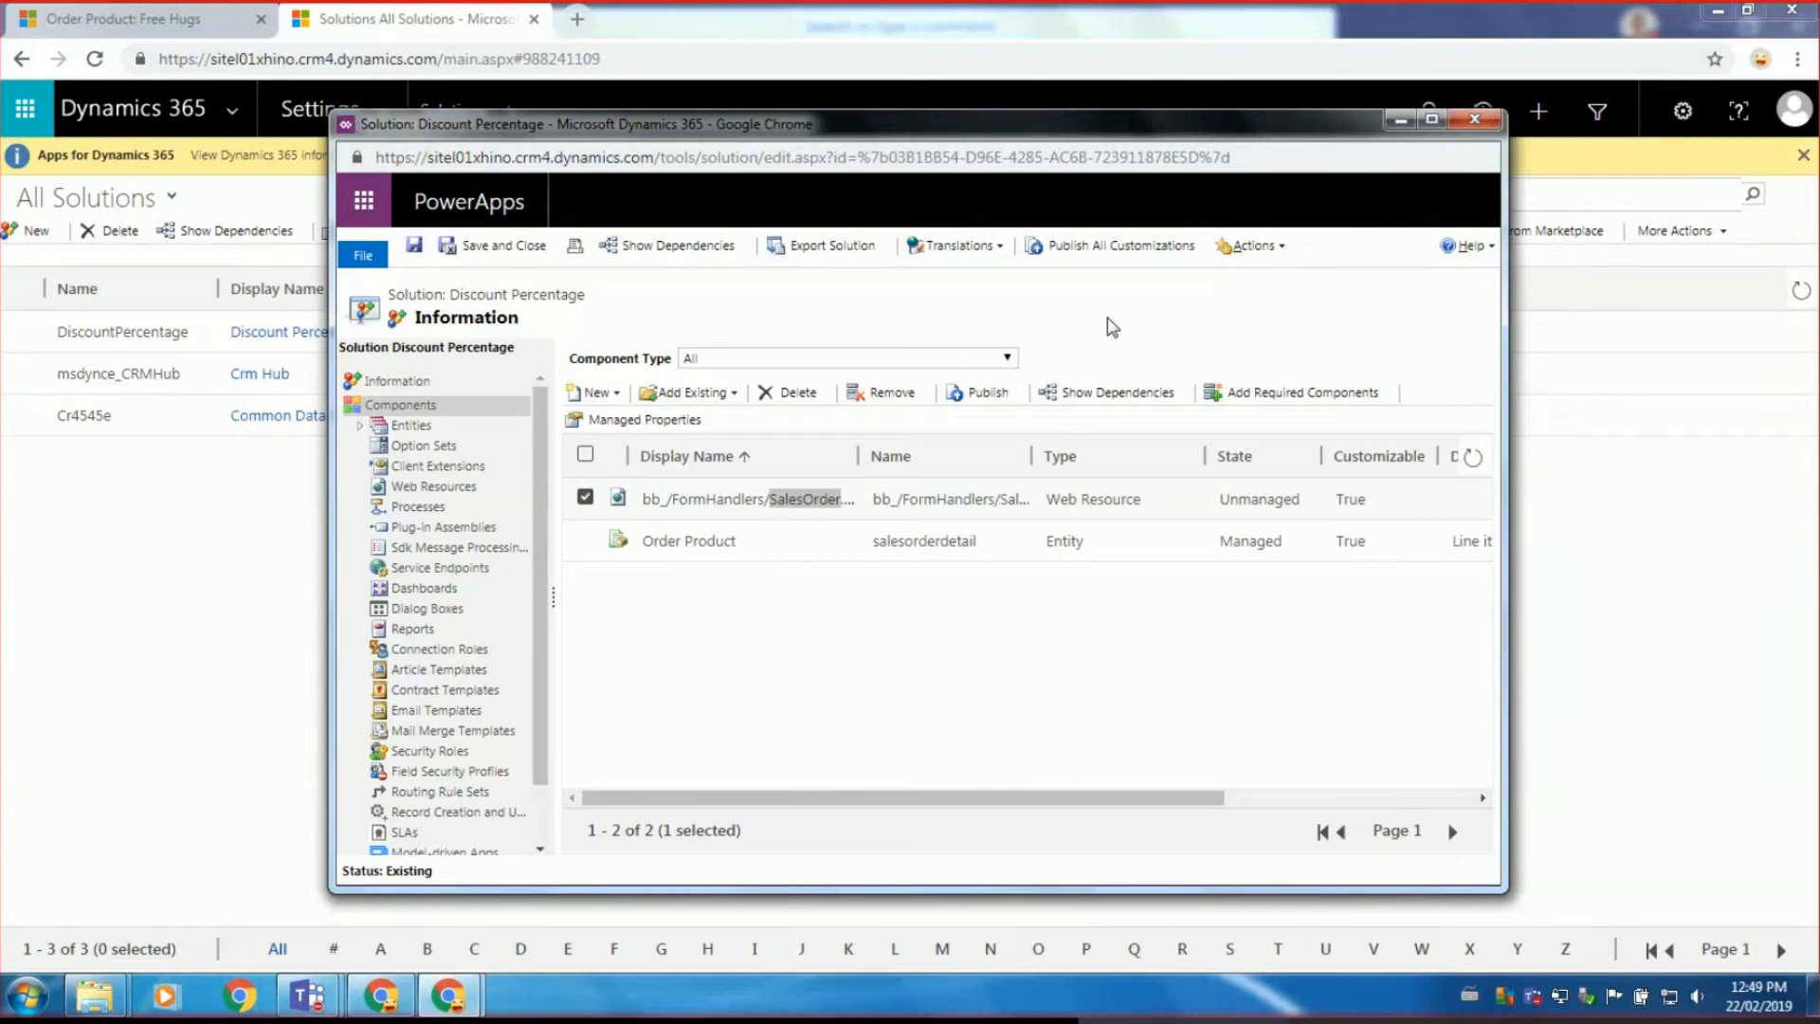
left_click(856, 639)
left_click(963, 313)
left_click(908, 643)
Close the solution window and delete the Discount Percentage solution from the All Solutions list.
left_click(1475, 120)
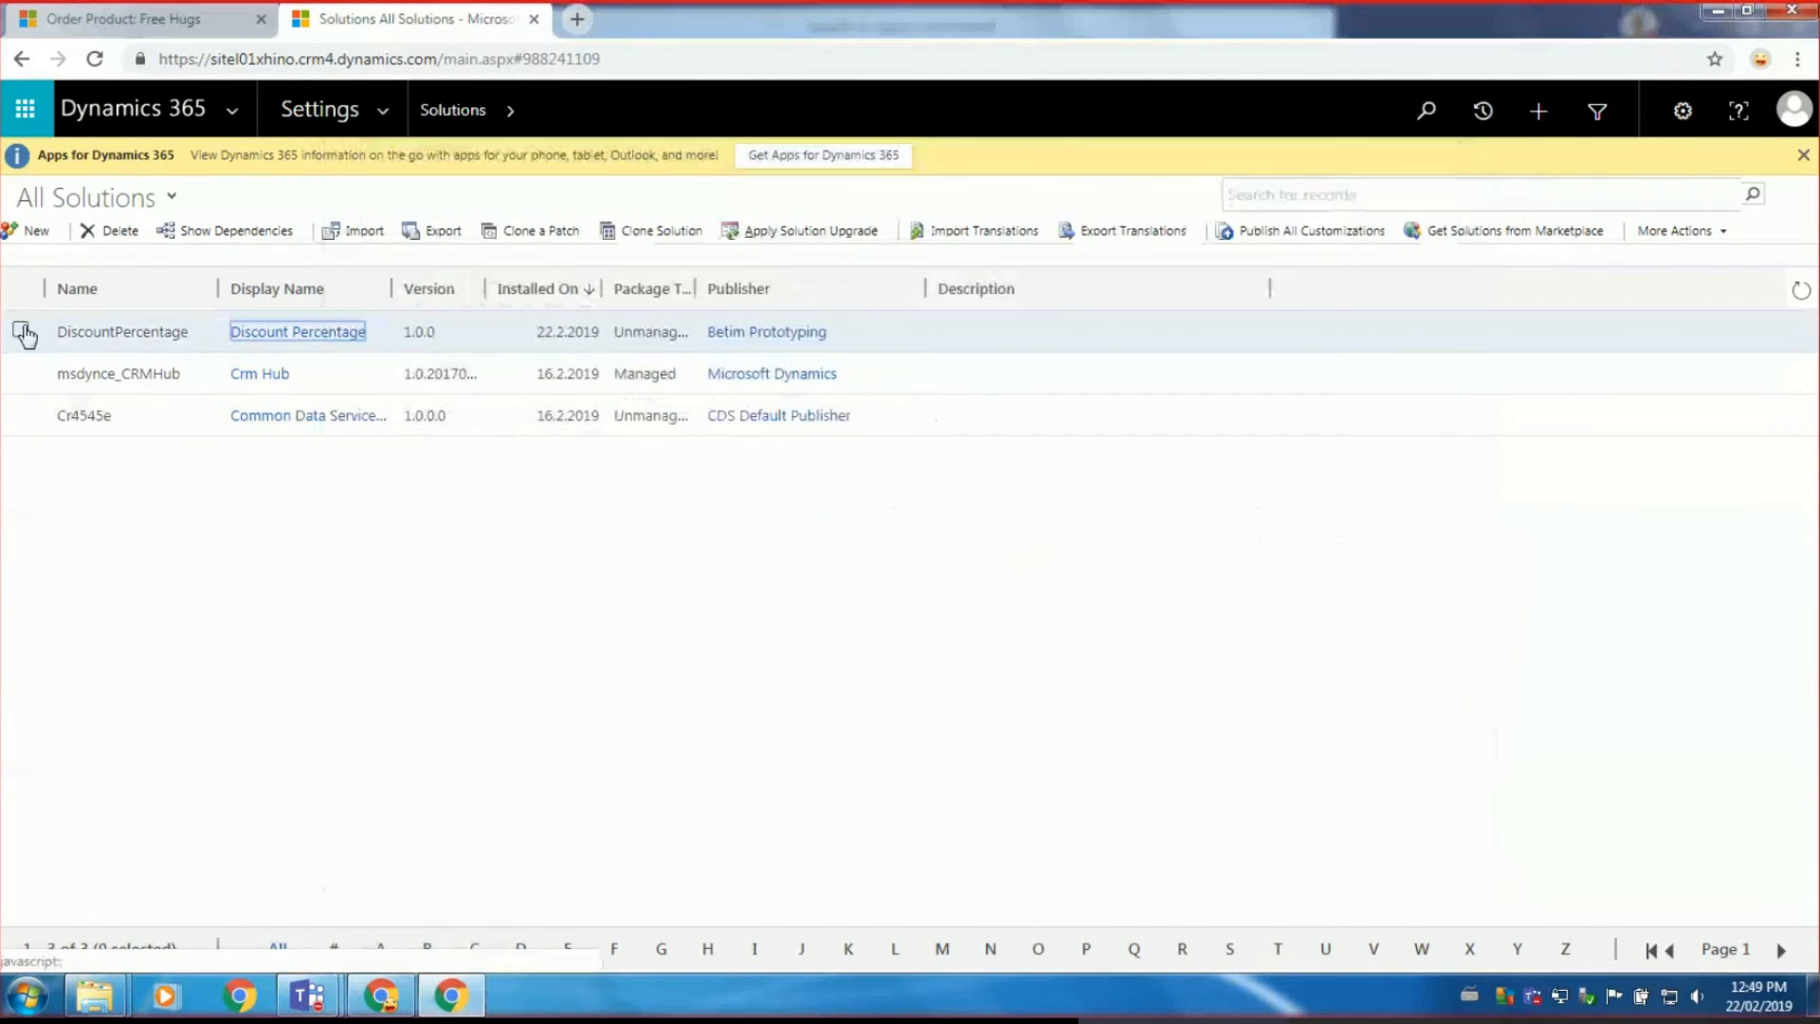
left_click(20, 330)
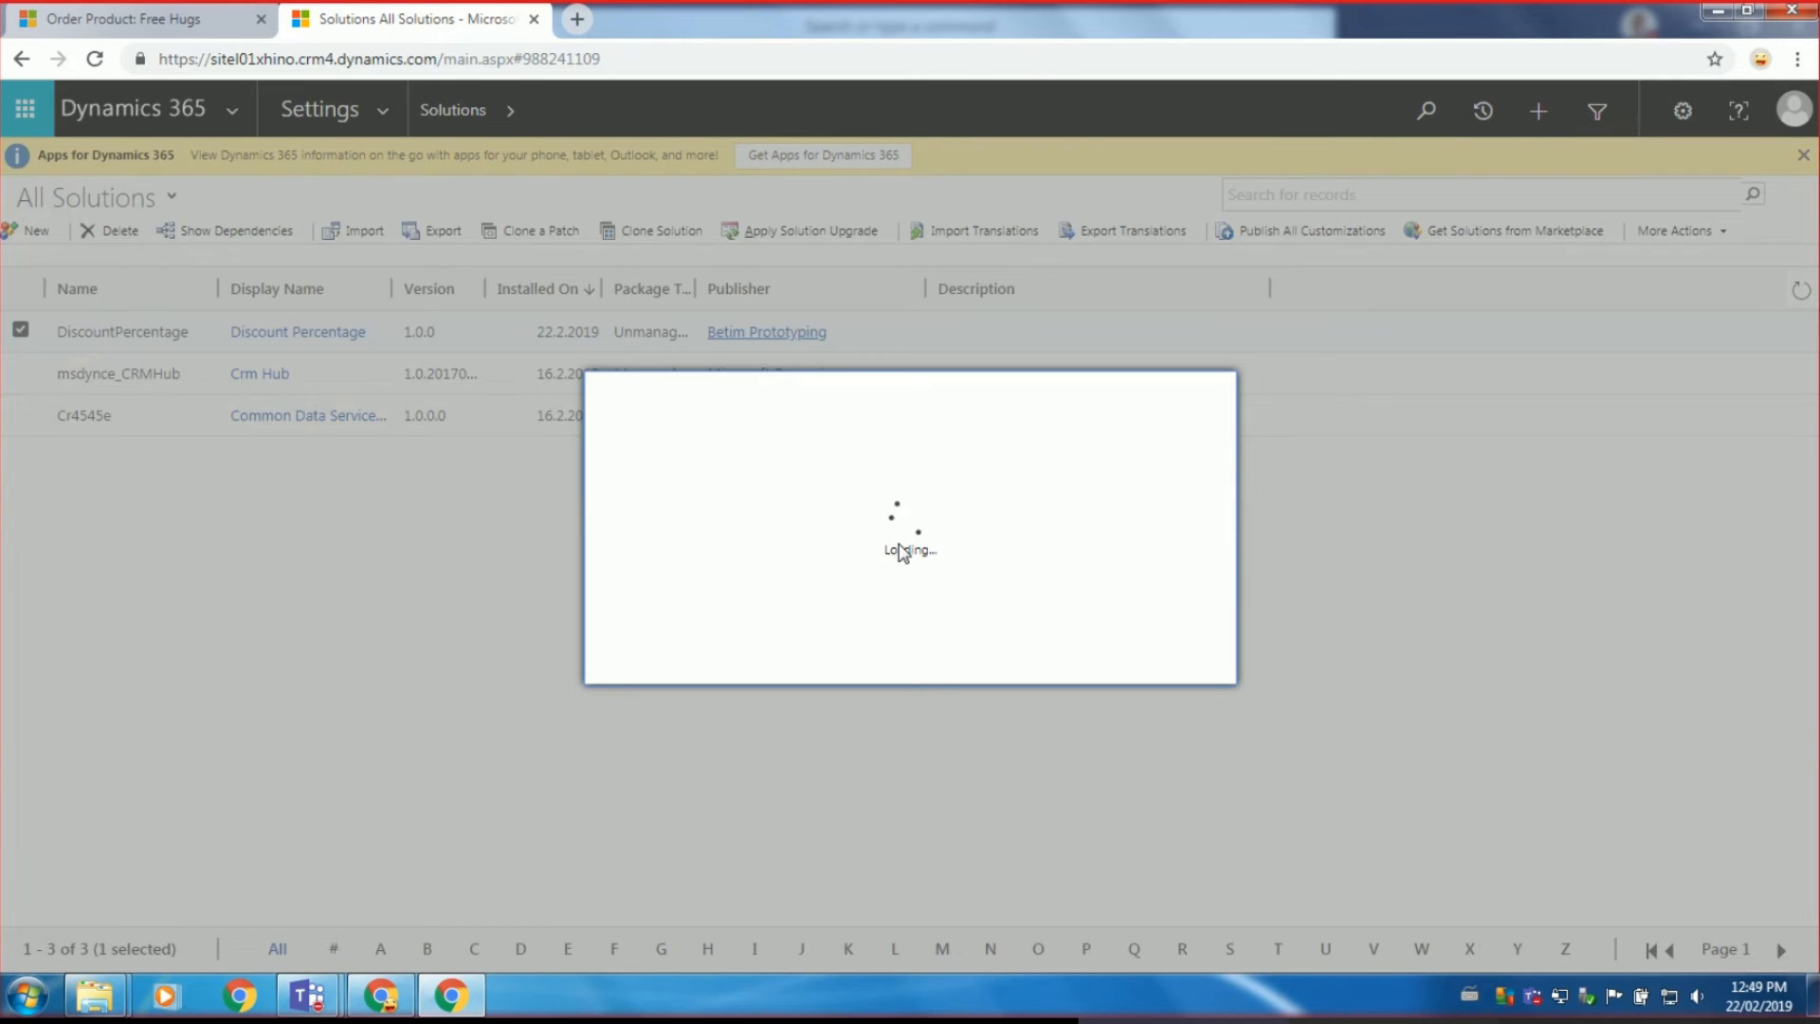
left_click(1070, 661)
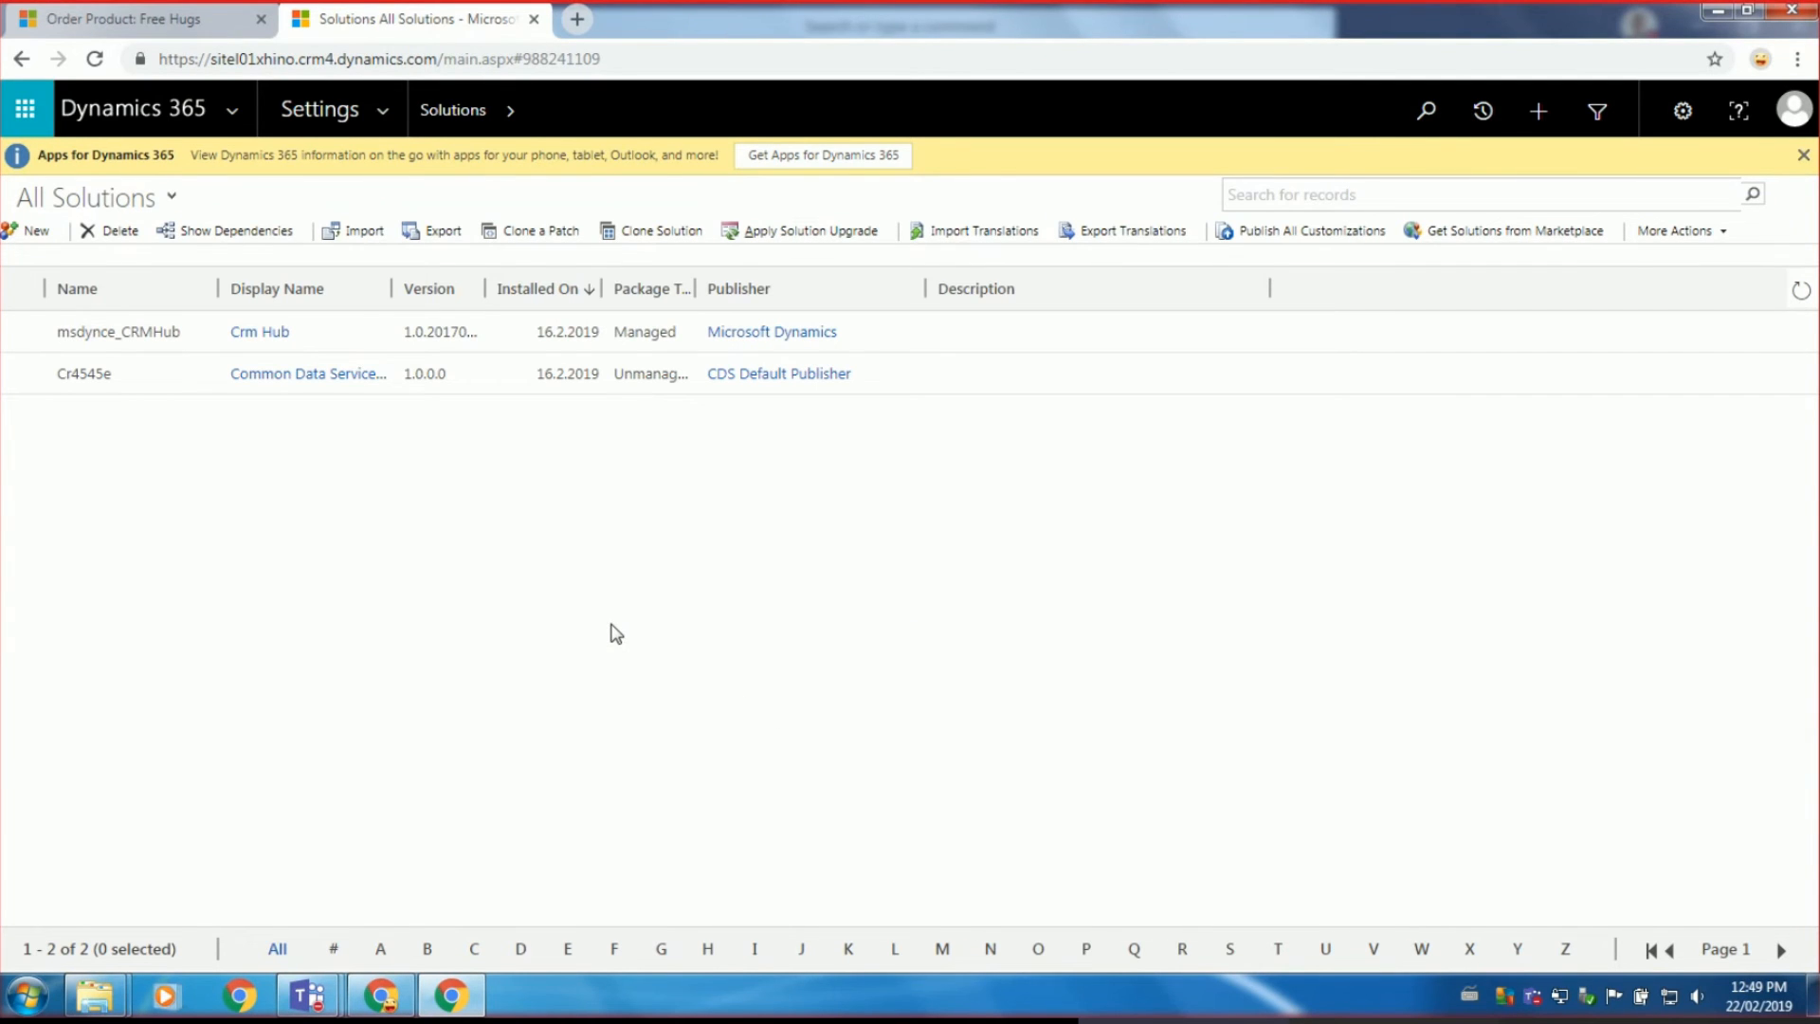
Go back to the Free Hugs order product, examine its pricing and discount fields, and reload the record.
left_click(452, 1003)
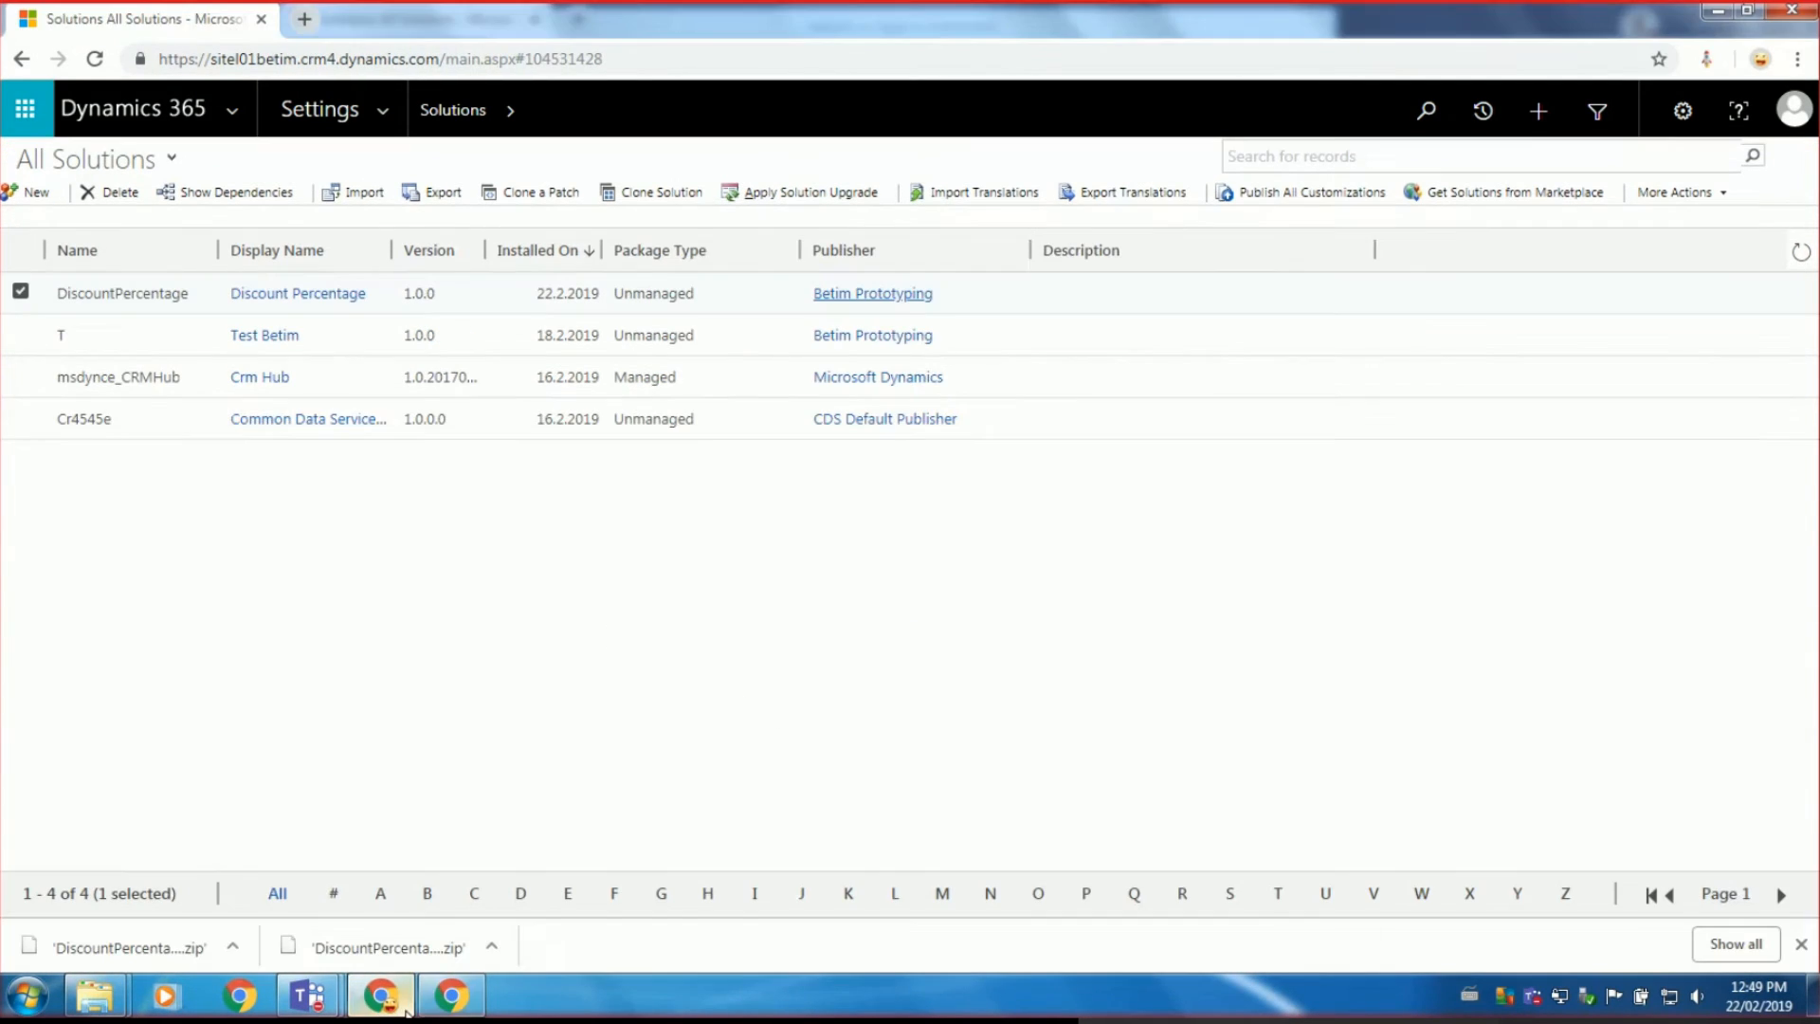
left_click(453, 1011)
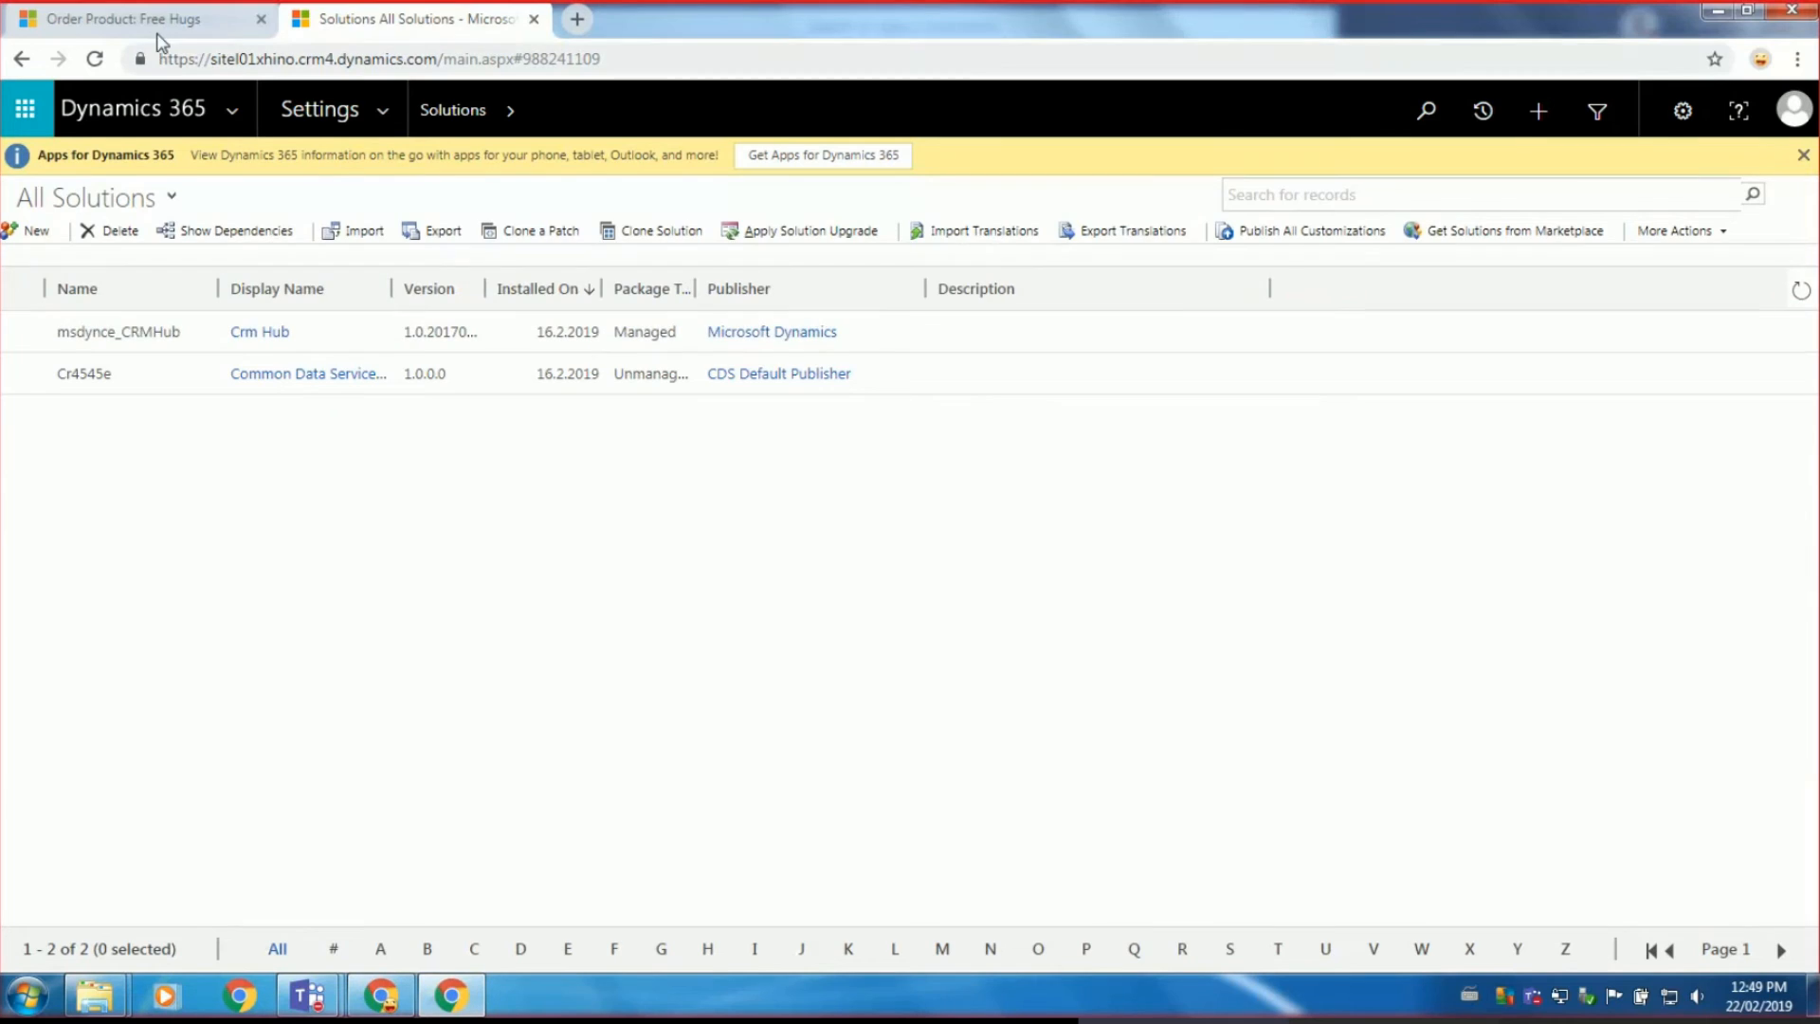
left_click(156, 26)
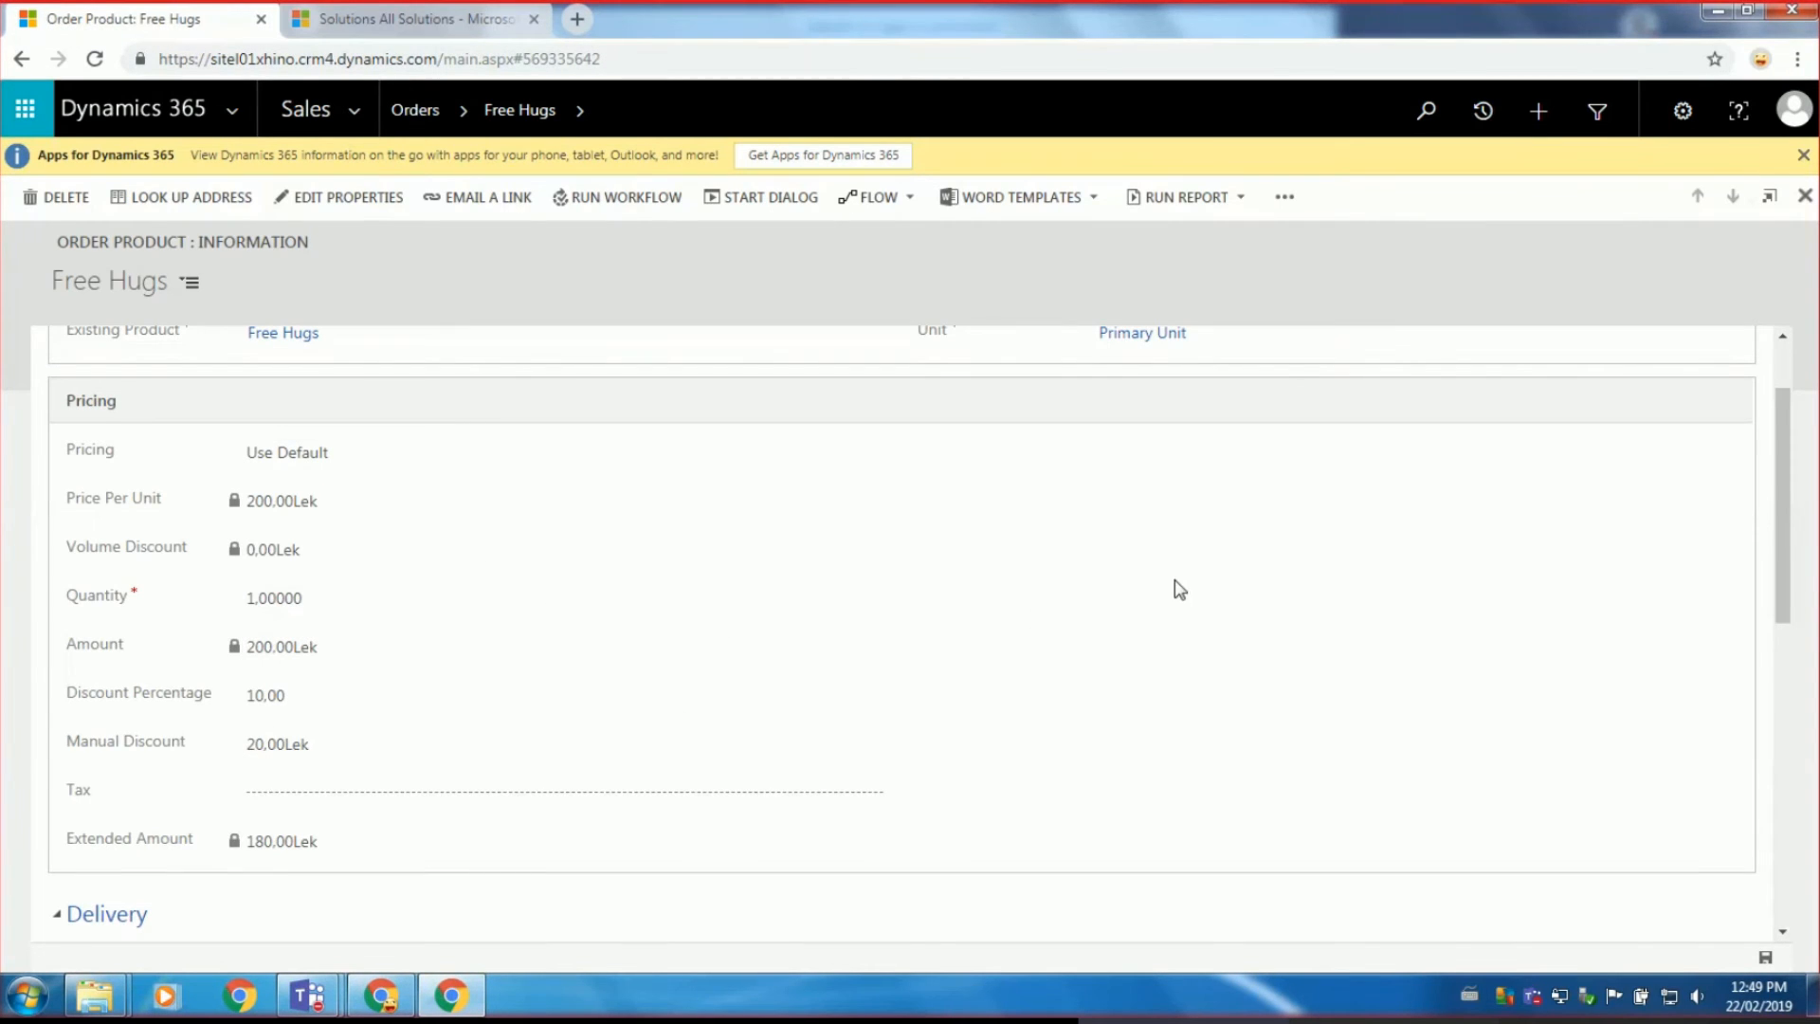
scroll(1239, 593, "up", 1)
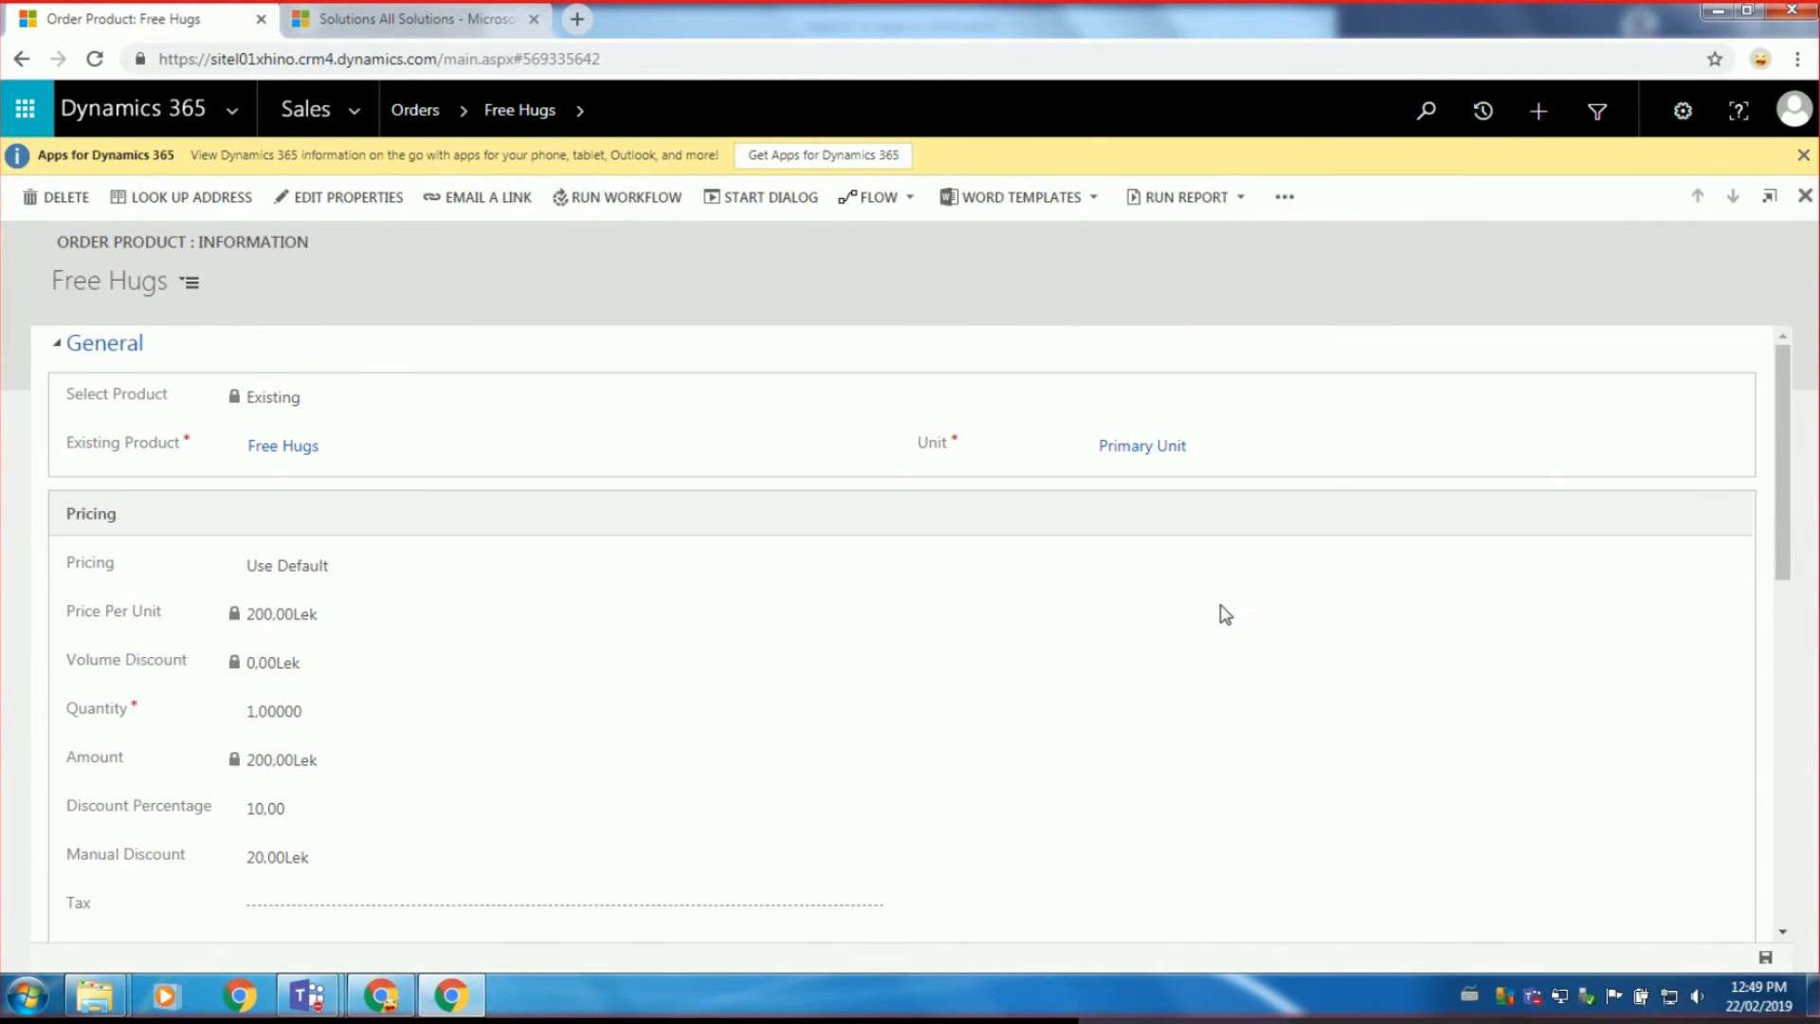
scroll(1209, 652, "down", 1)
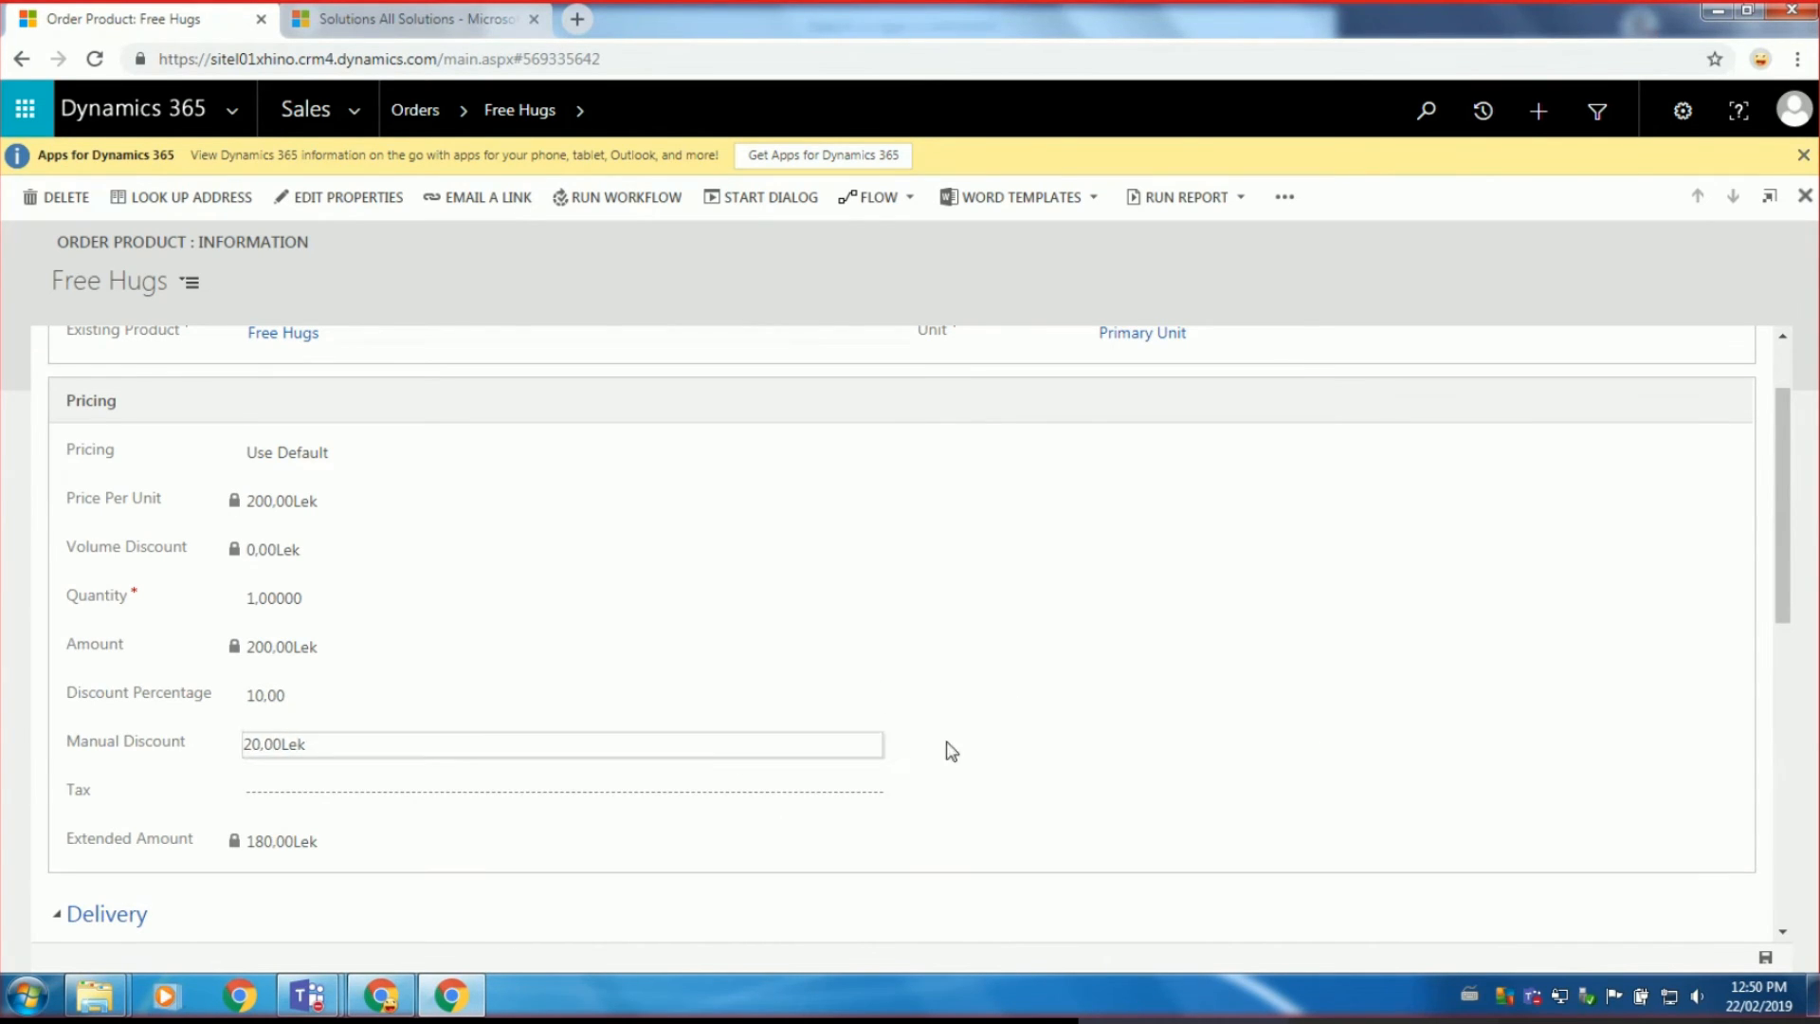
left_click(95, 59)
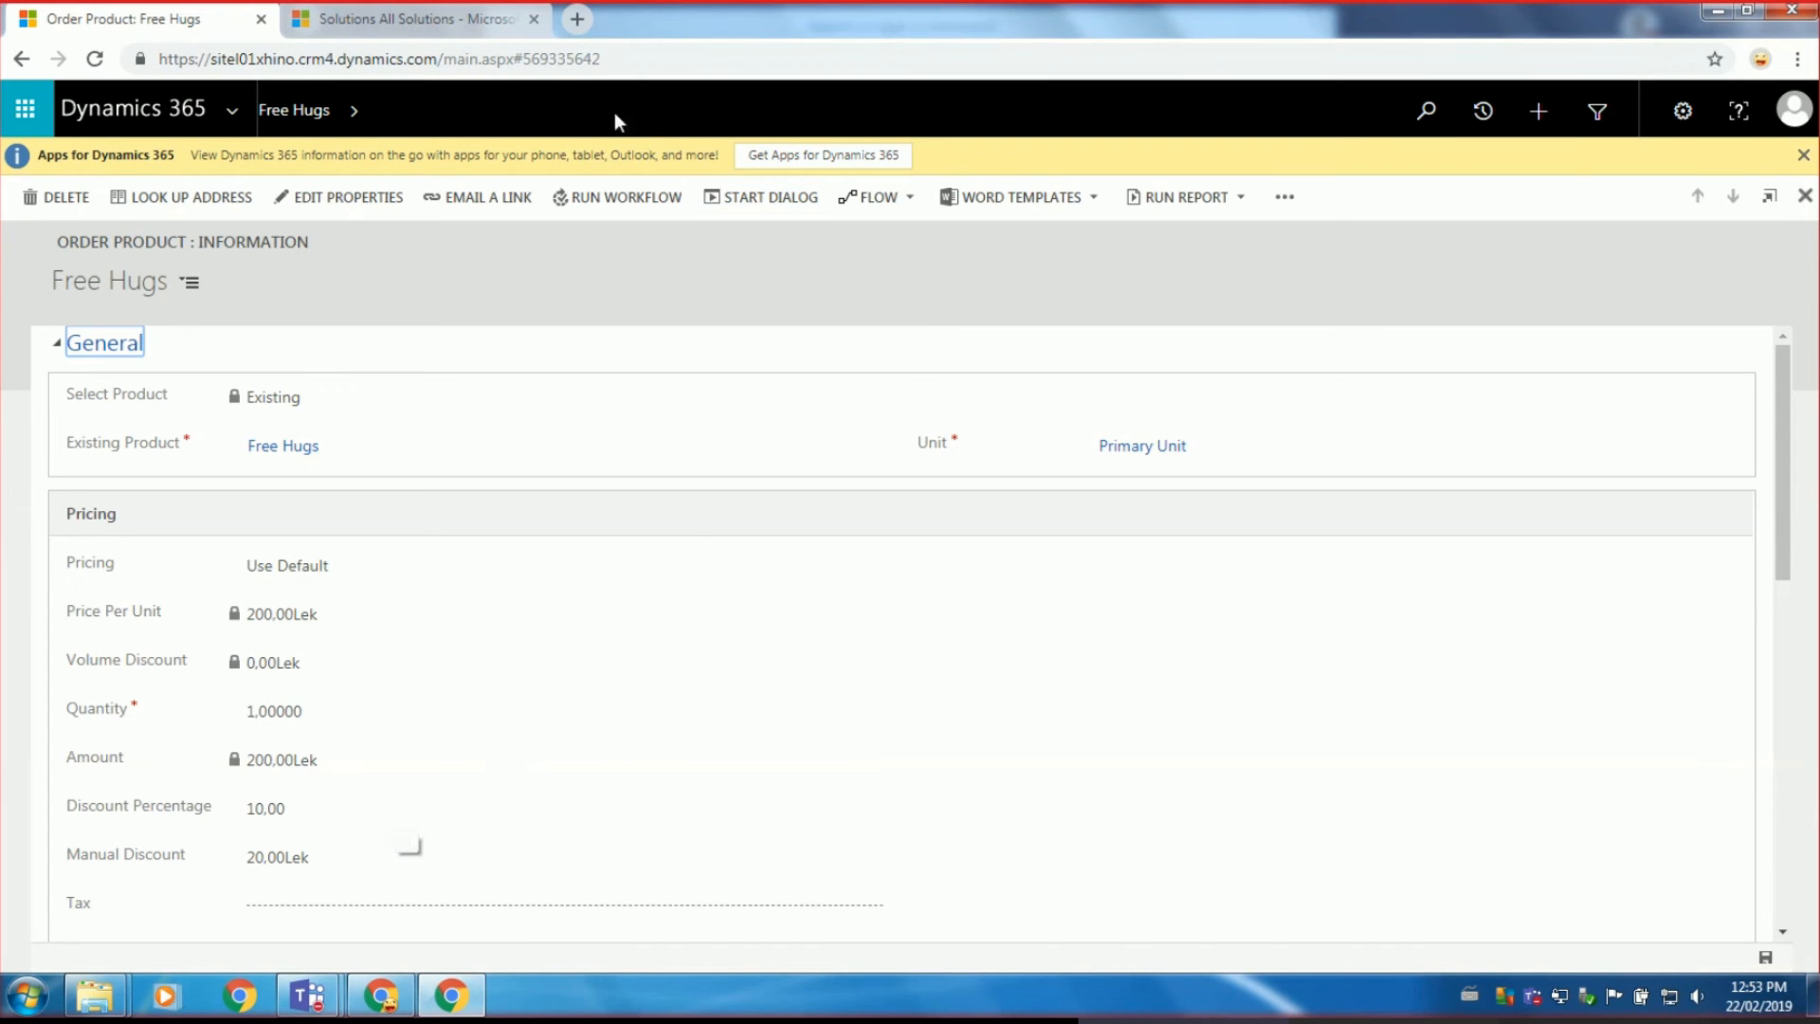
left_click(220, 123)
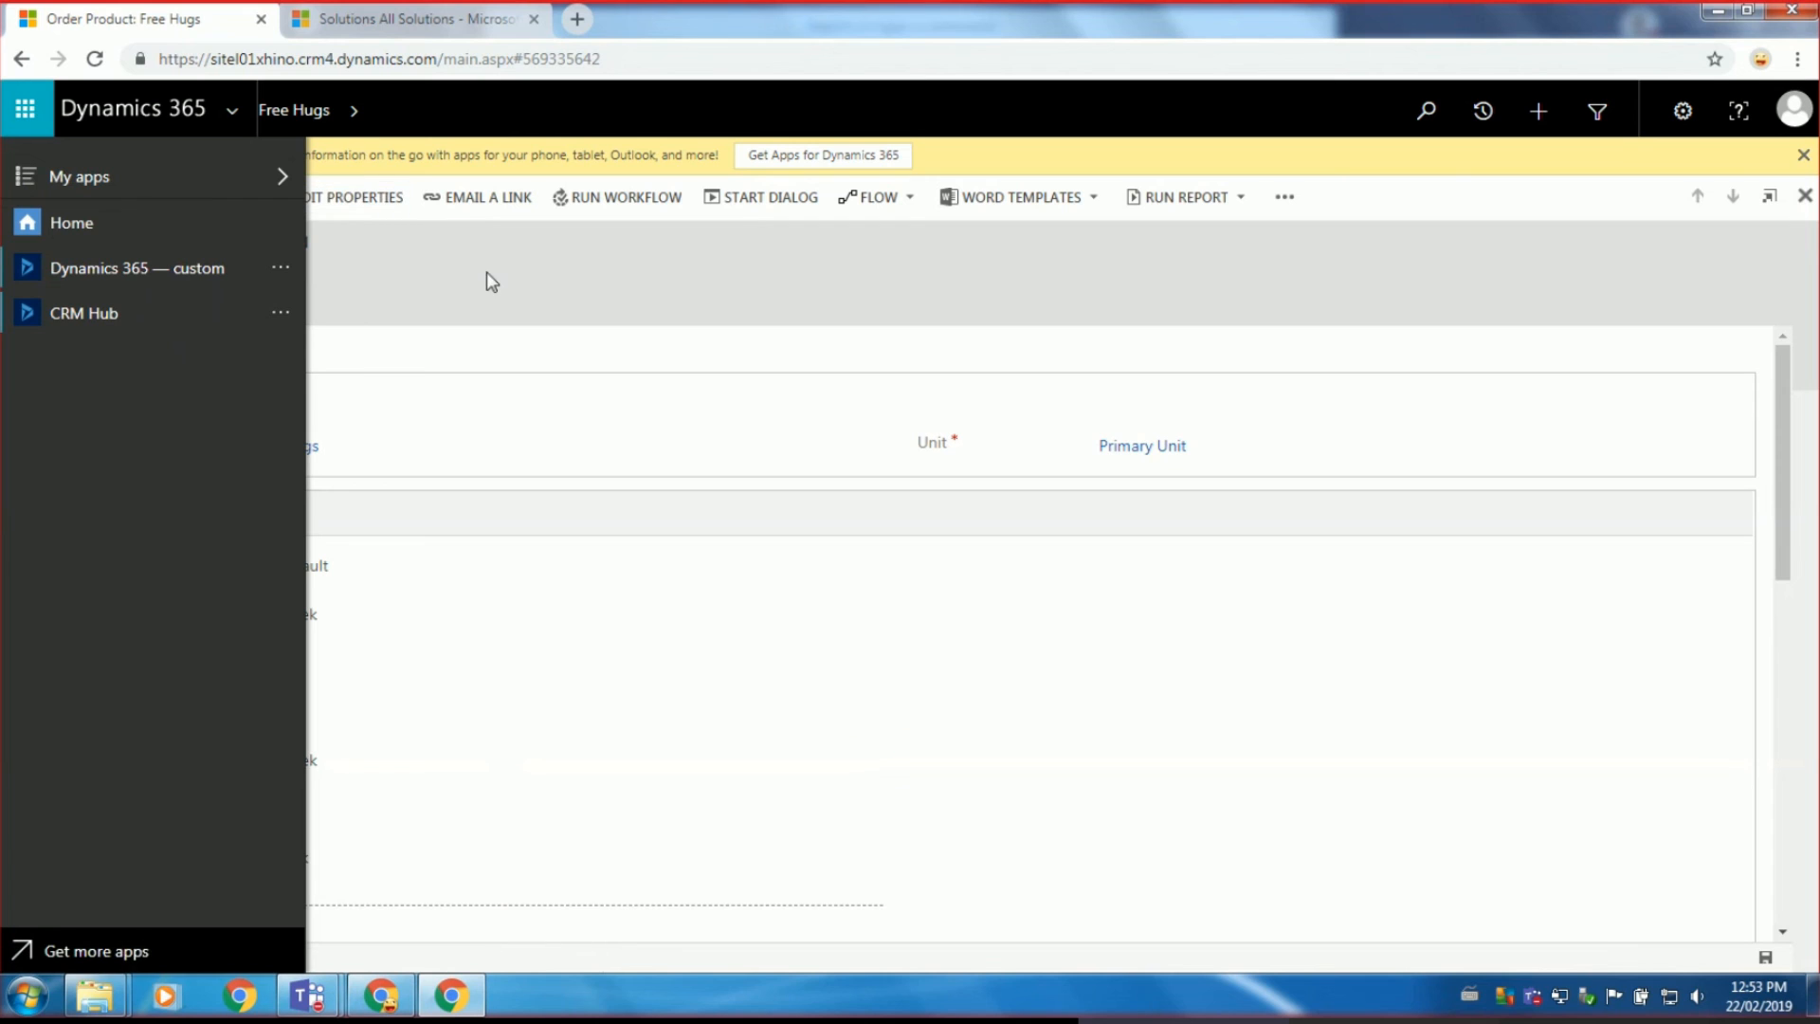
From the All Solutions list, start a new solution and a new publisher record for it with display name Xhino Prototyping.
key("ctrl+Tab")
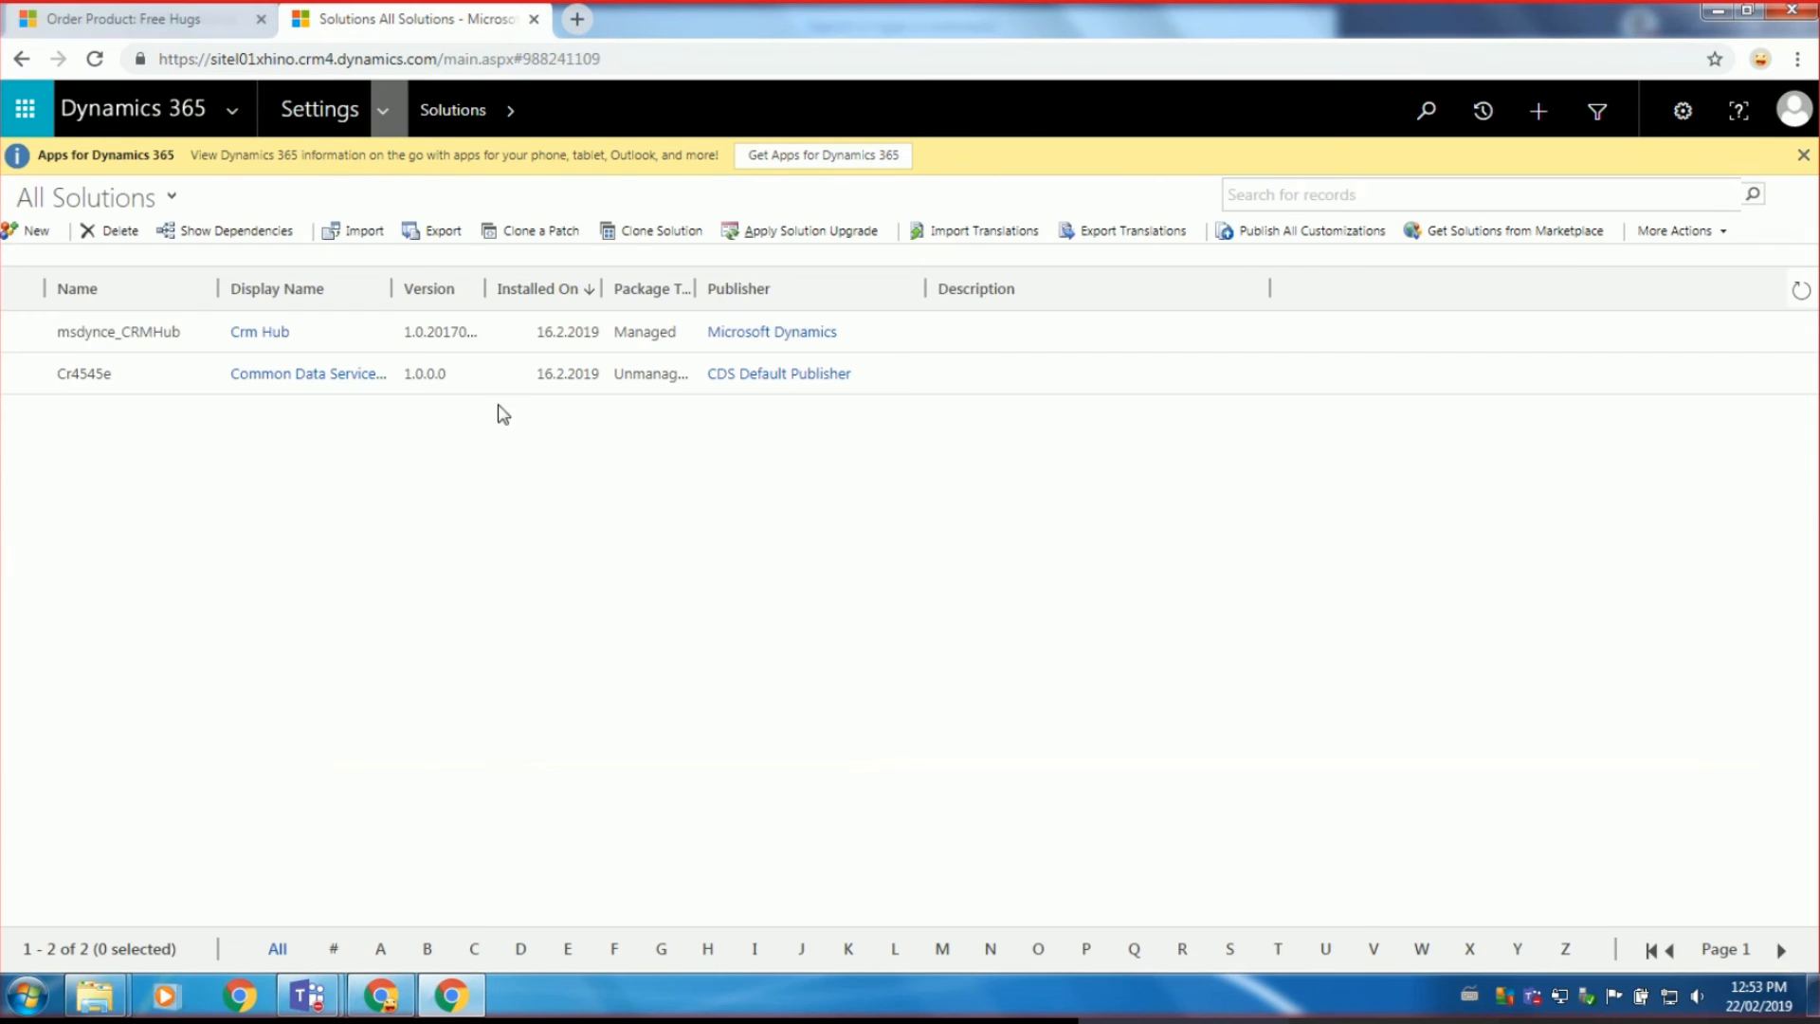
left_click(38, 230)
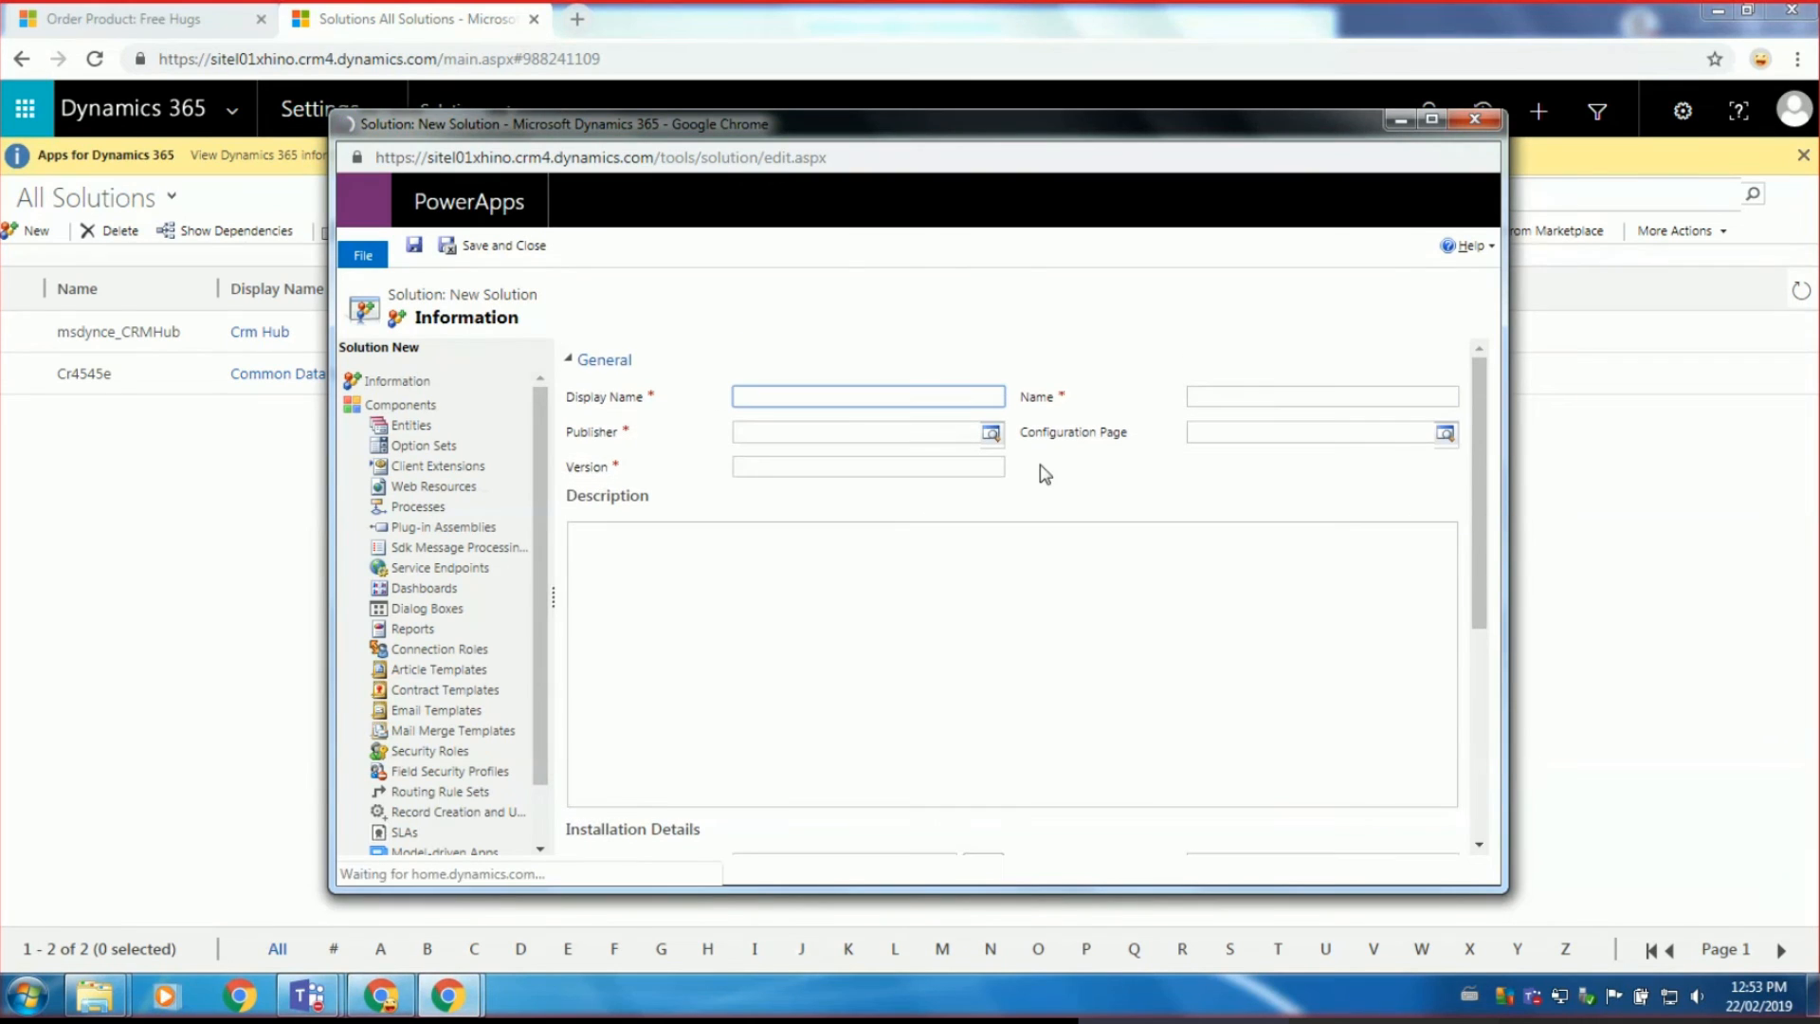
left_click(992, 433)
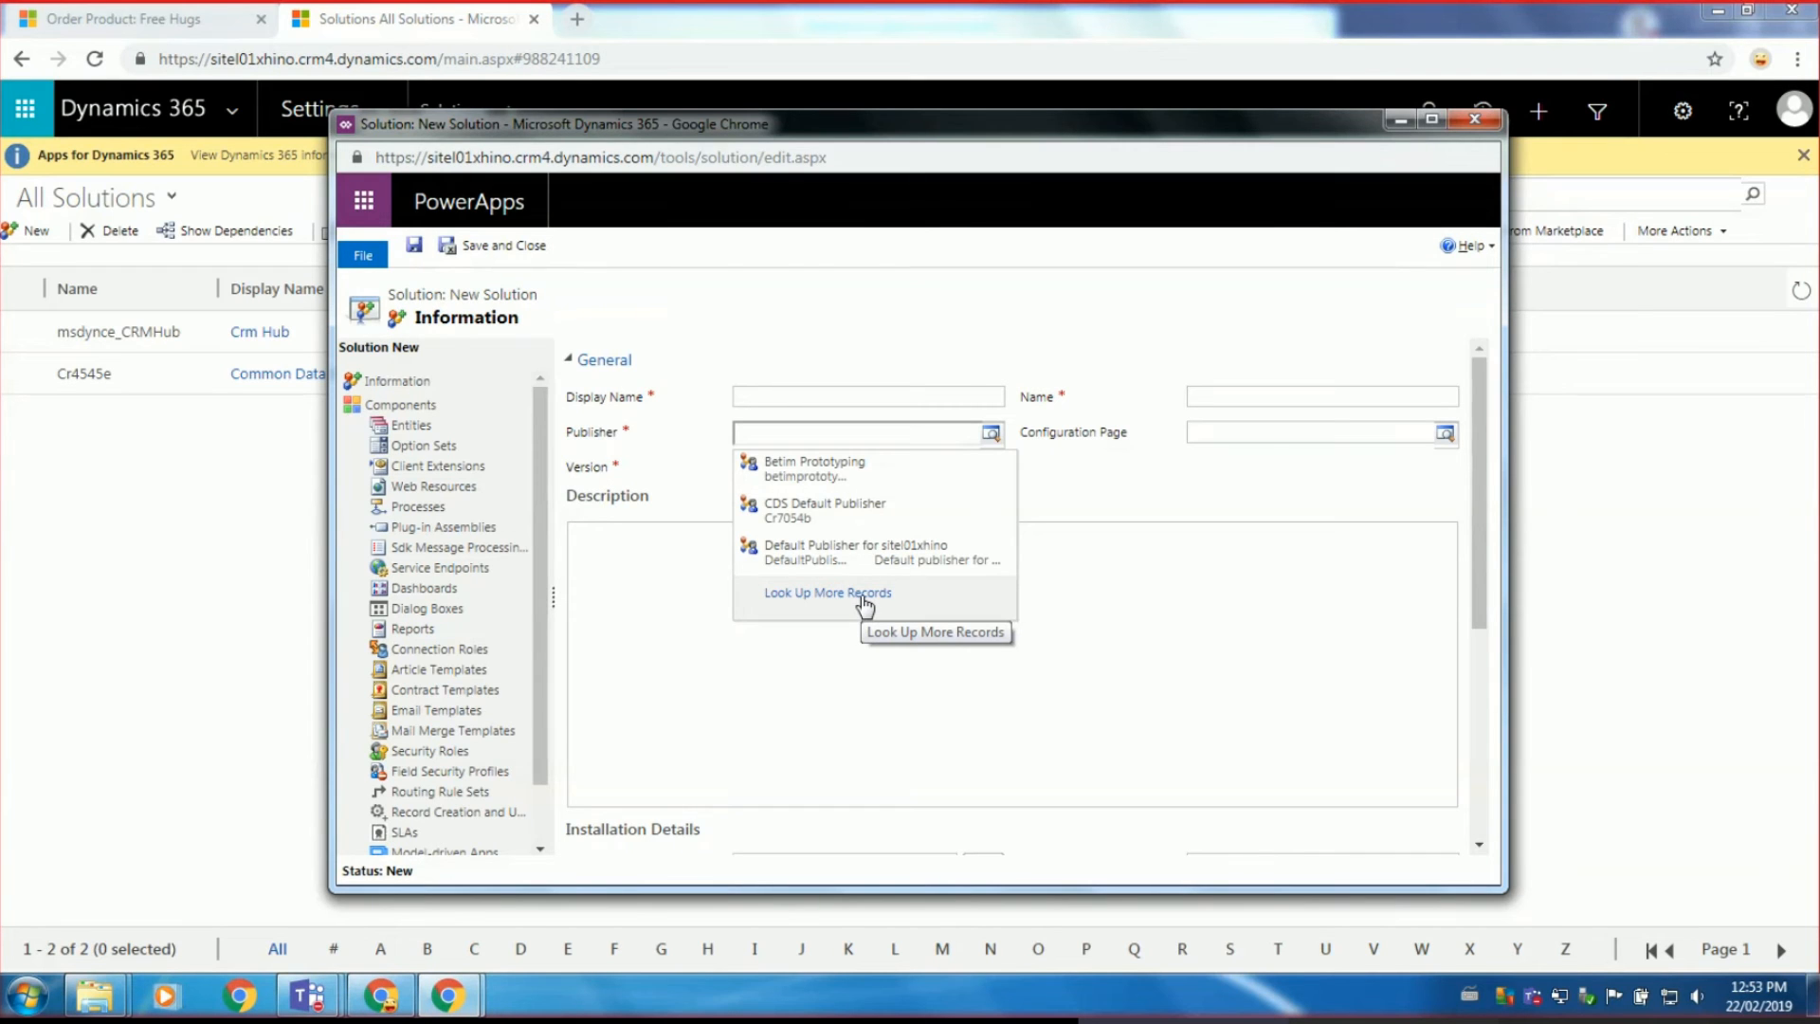
left_click(865, 604)
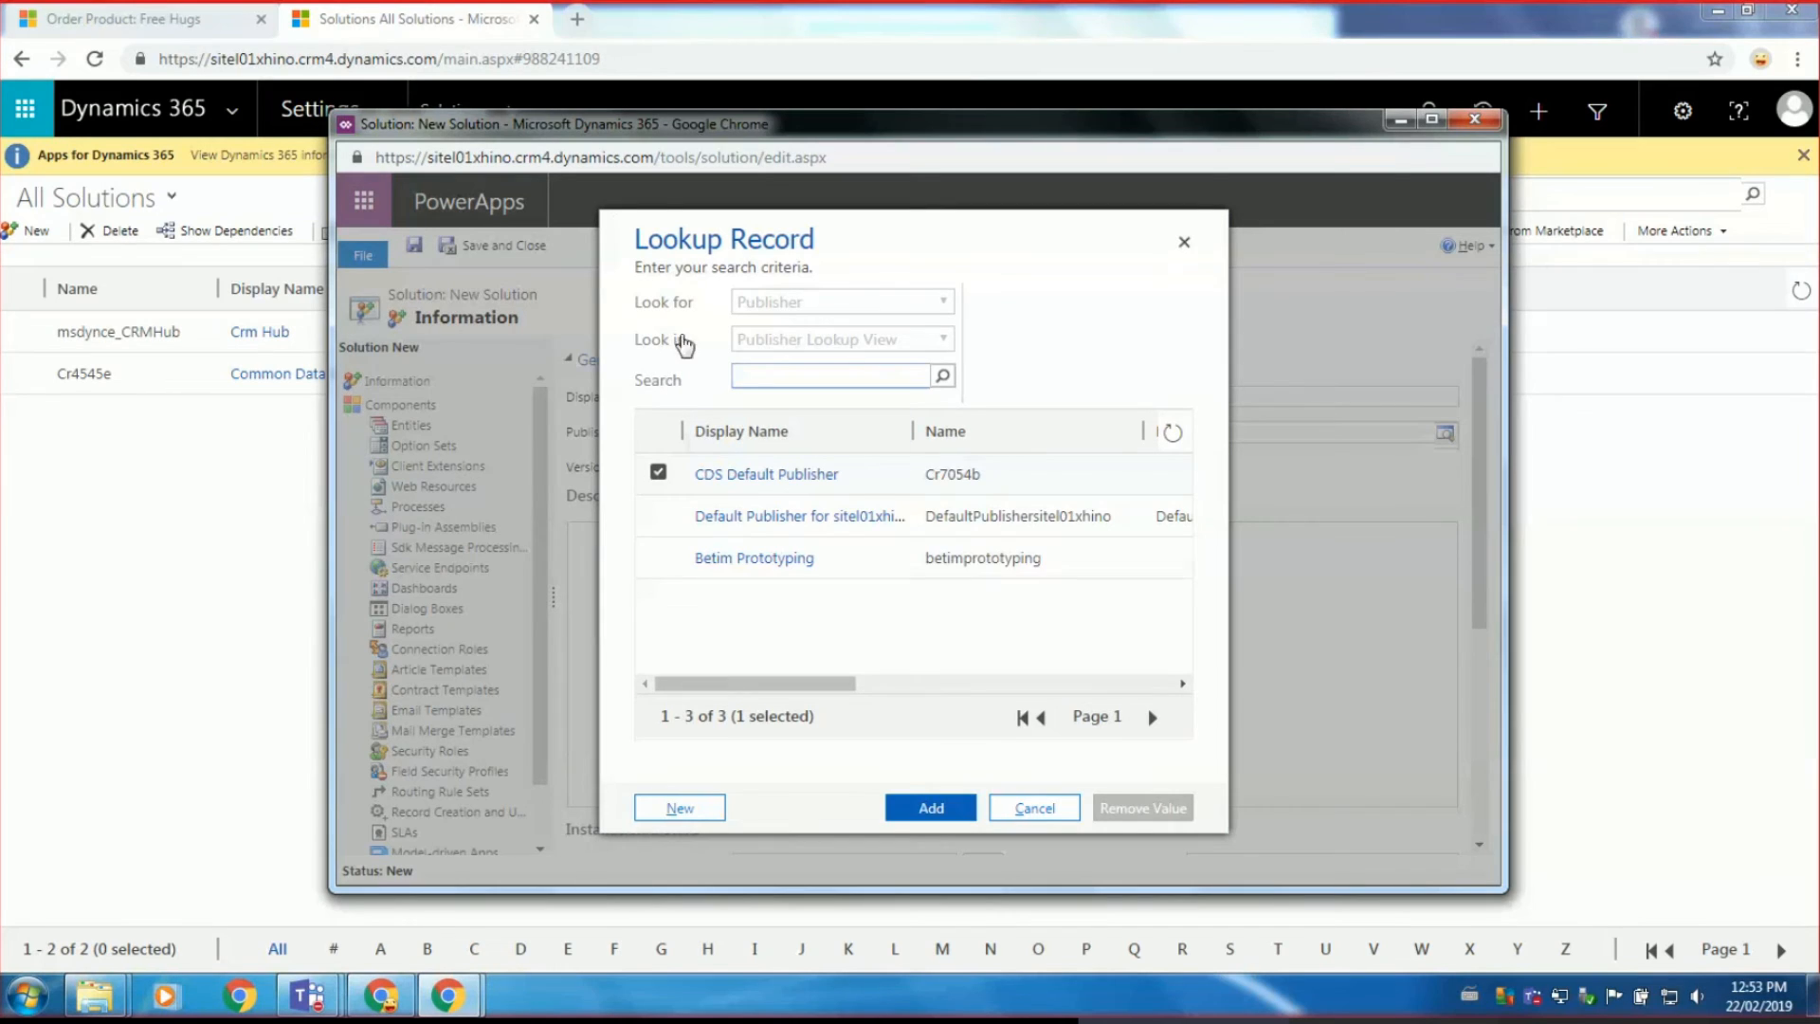
left_click(697, 810)
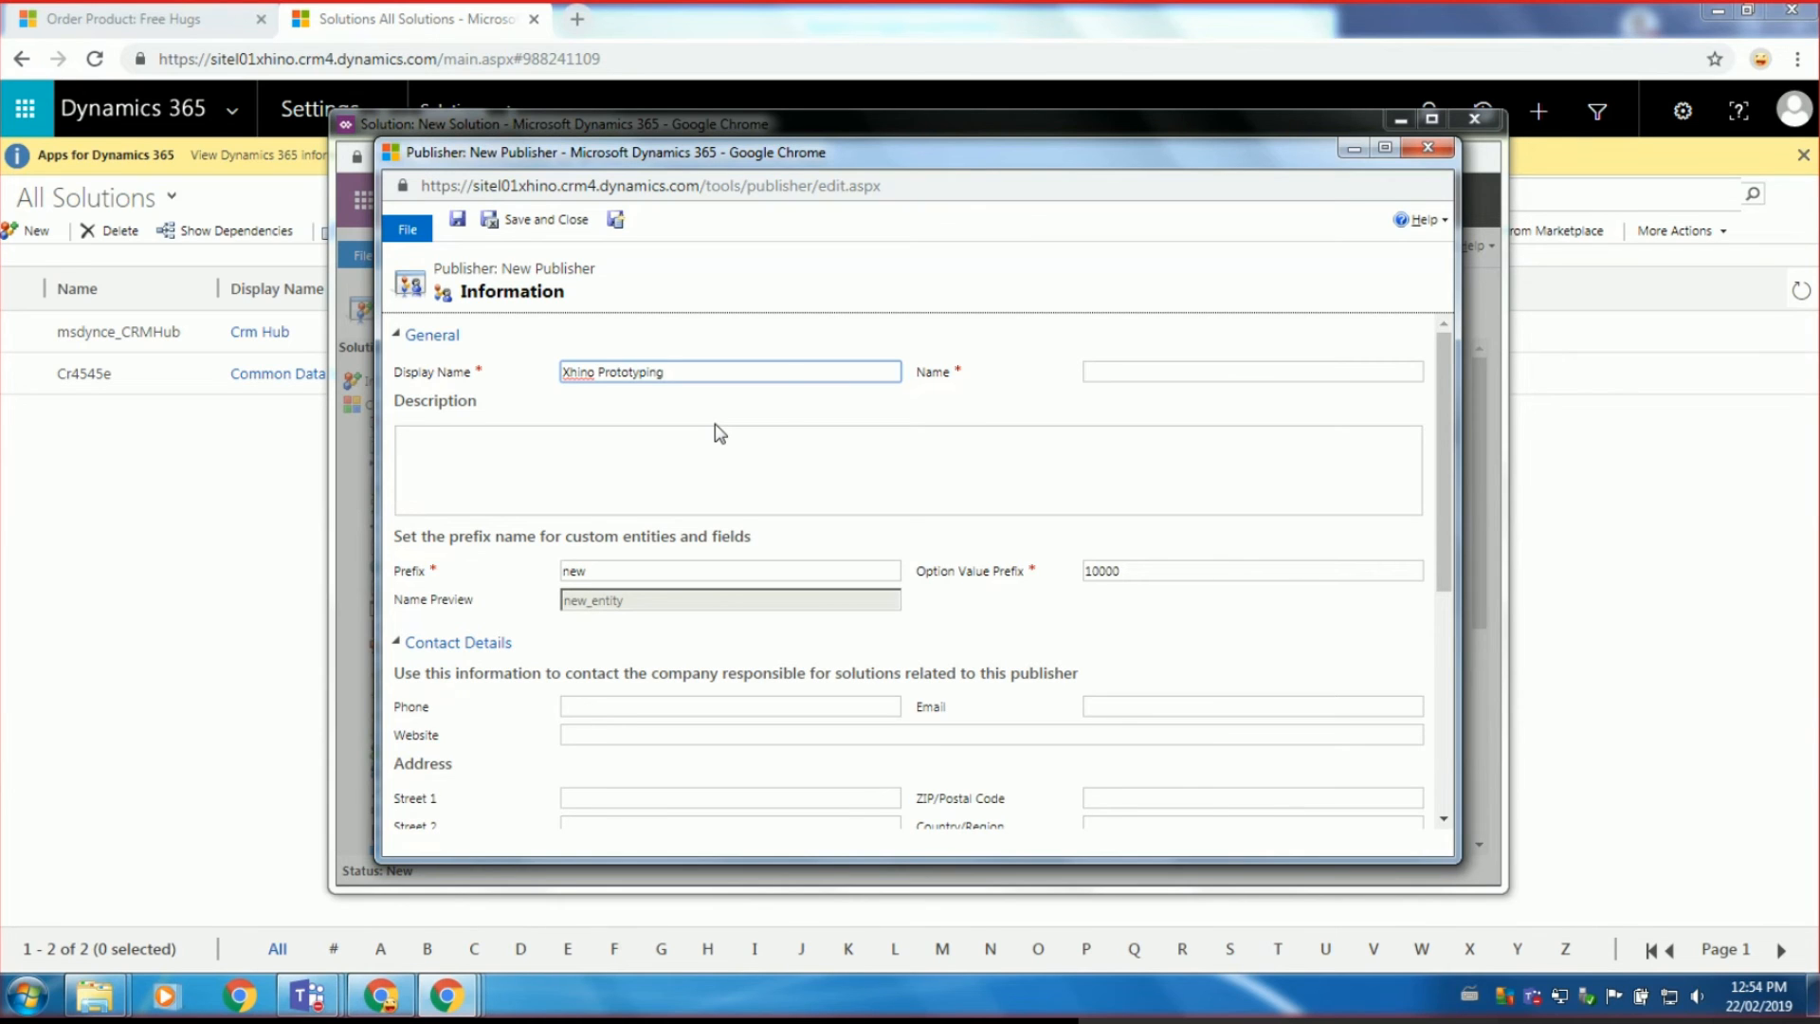
left_click(993, 409)
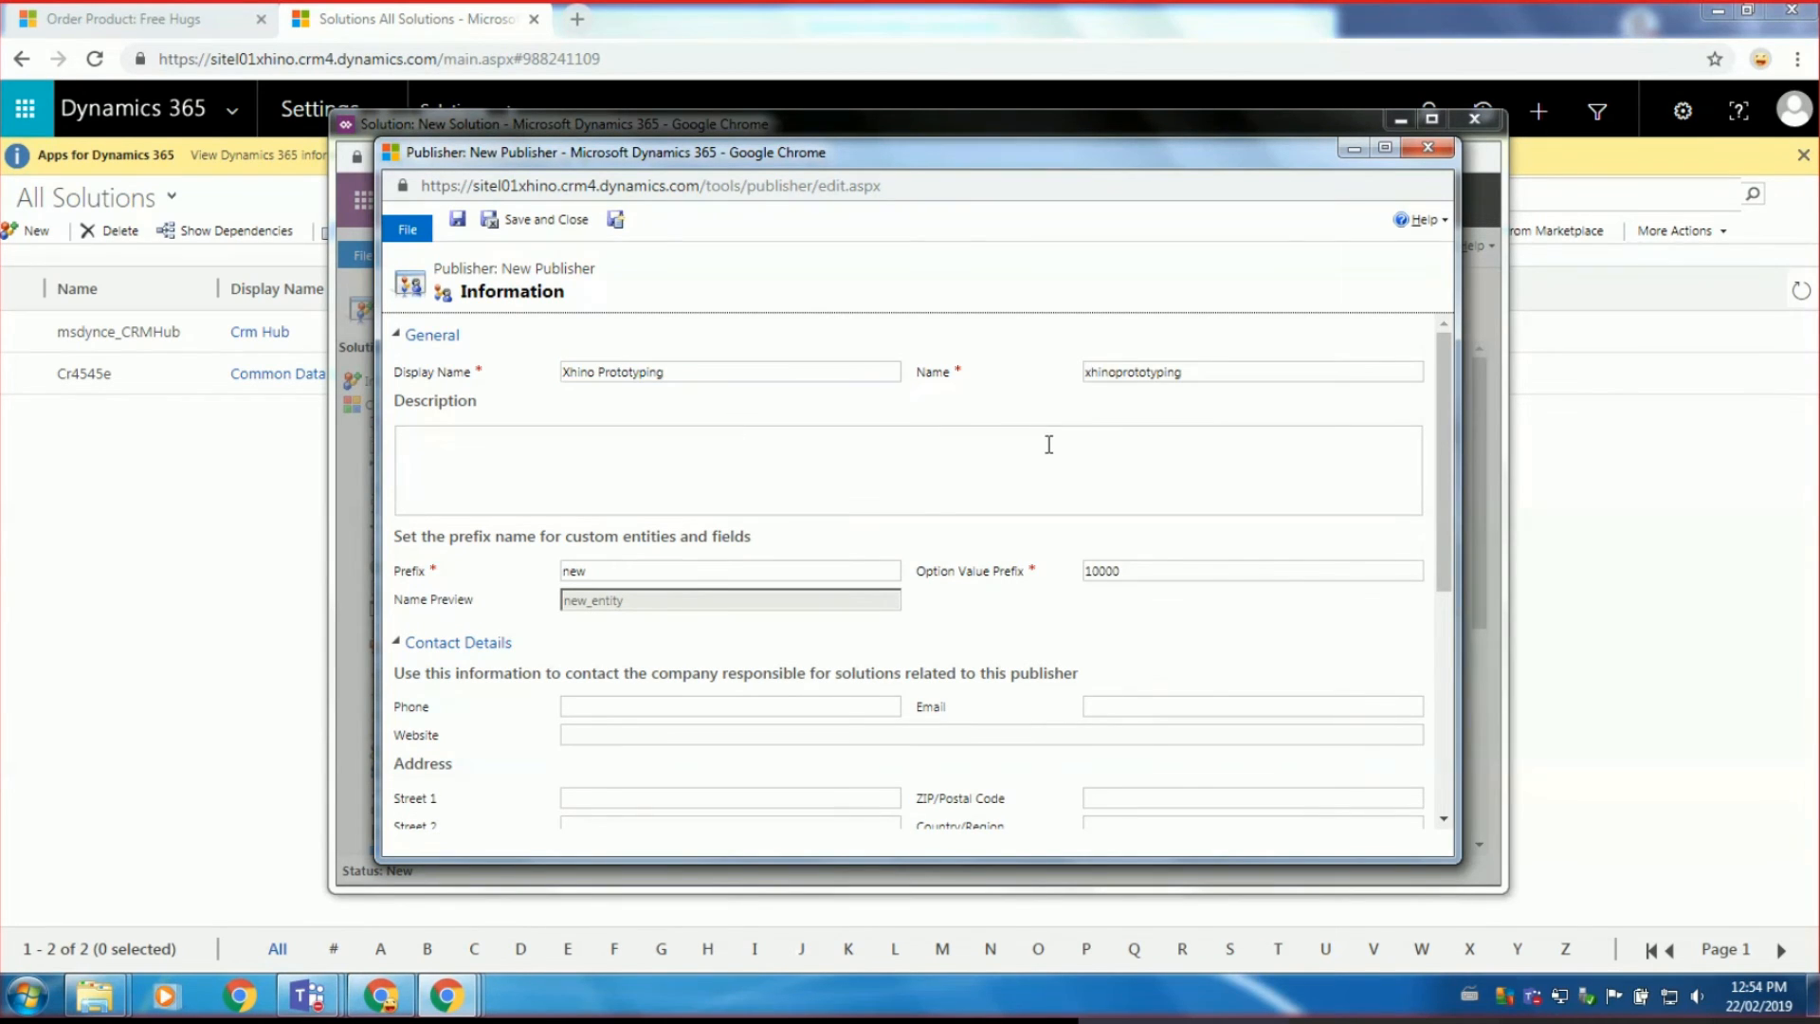
Set the publisher's prefix to xhino, save and close it, and assign it as the new solution's publisher.
scroll(829, 485, "down", 3)
scroll(861, 484, "up", 2)
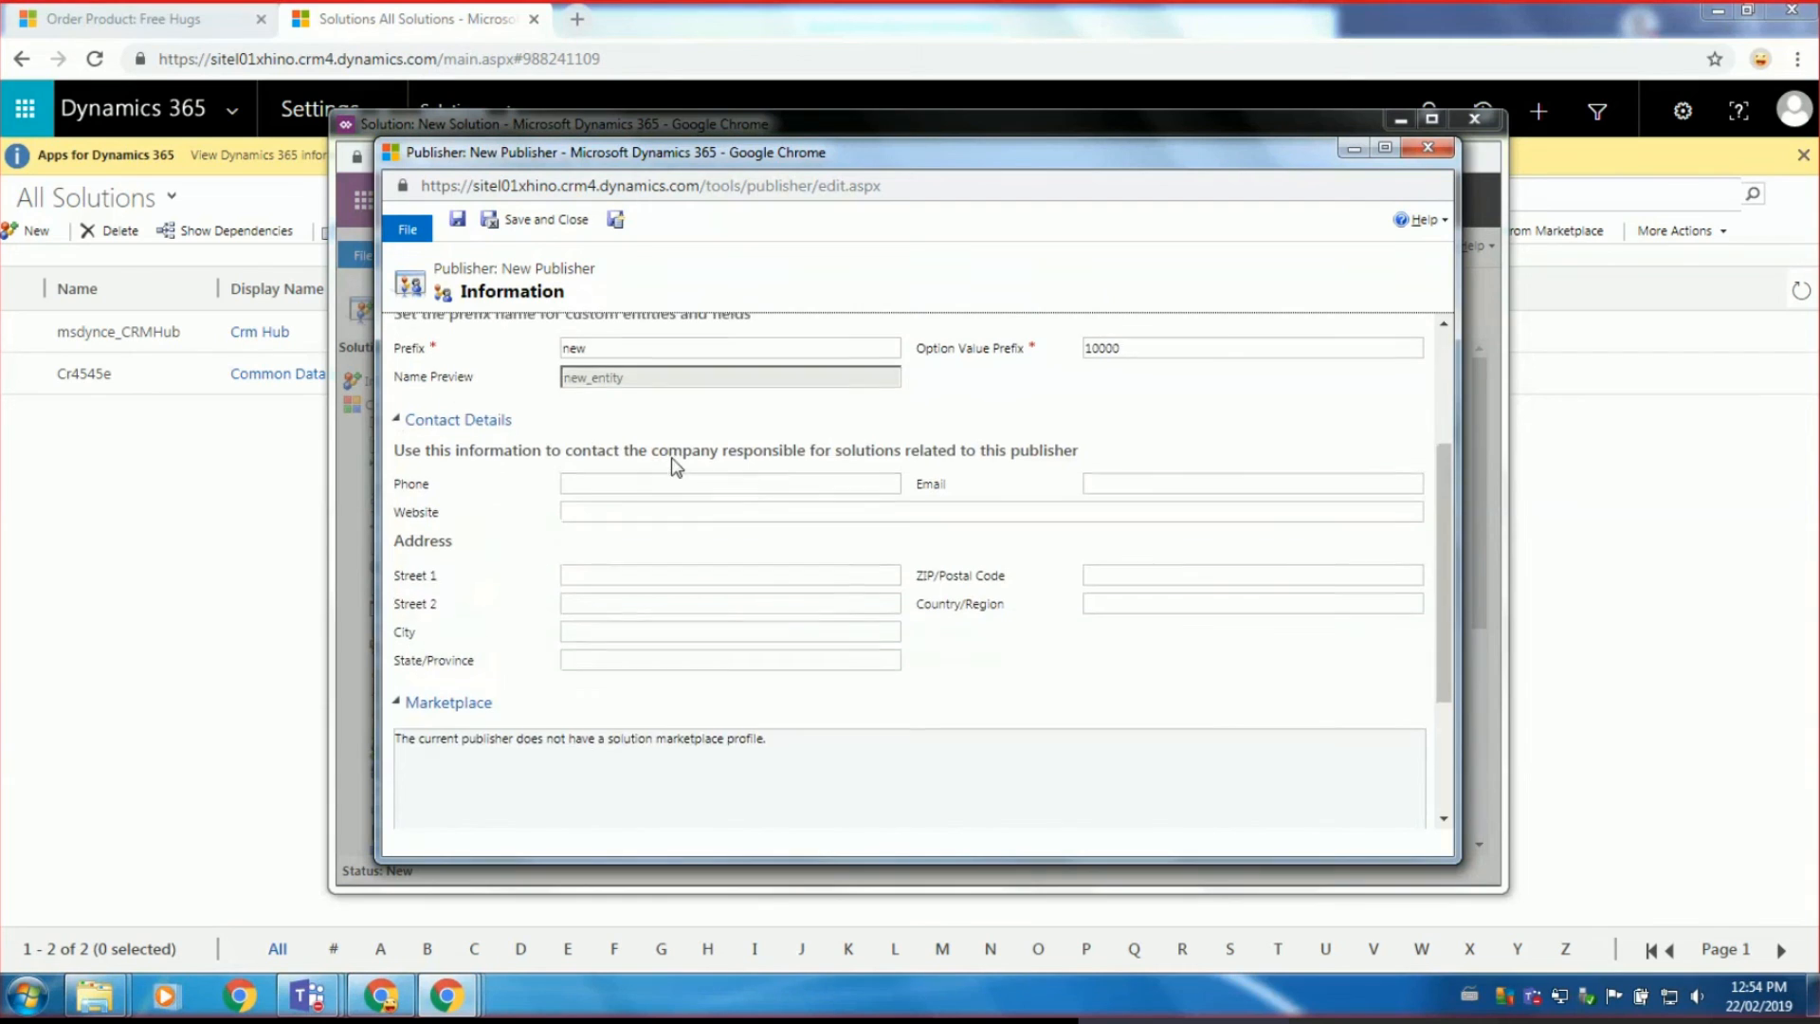
left_click(631, 459)
double_click(632, 459)
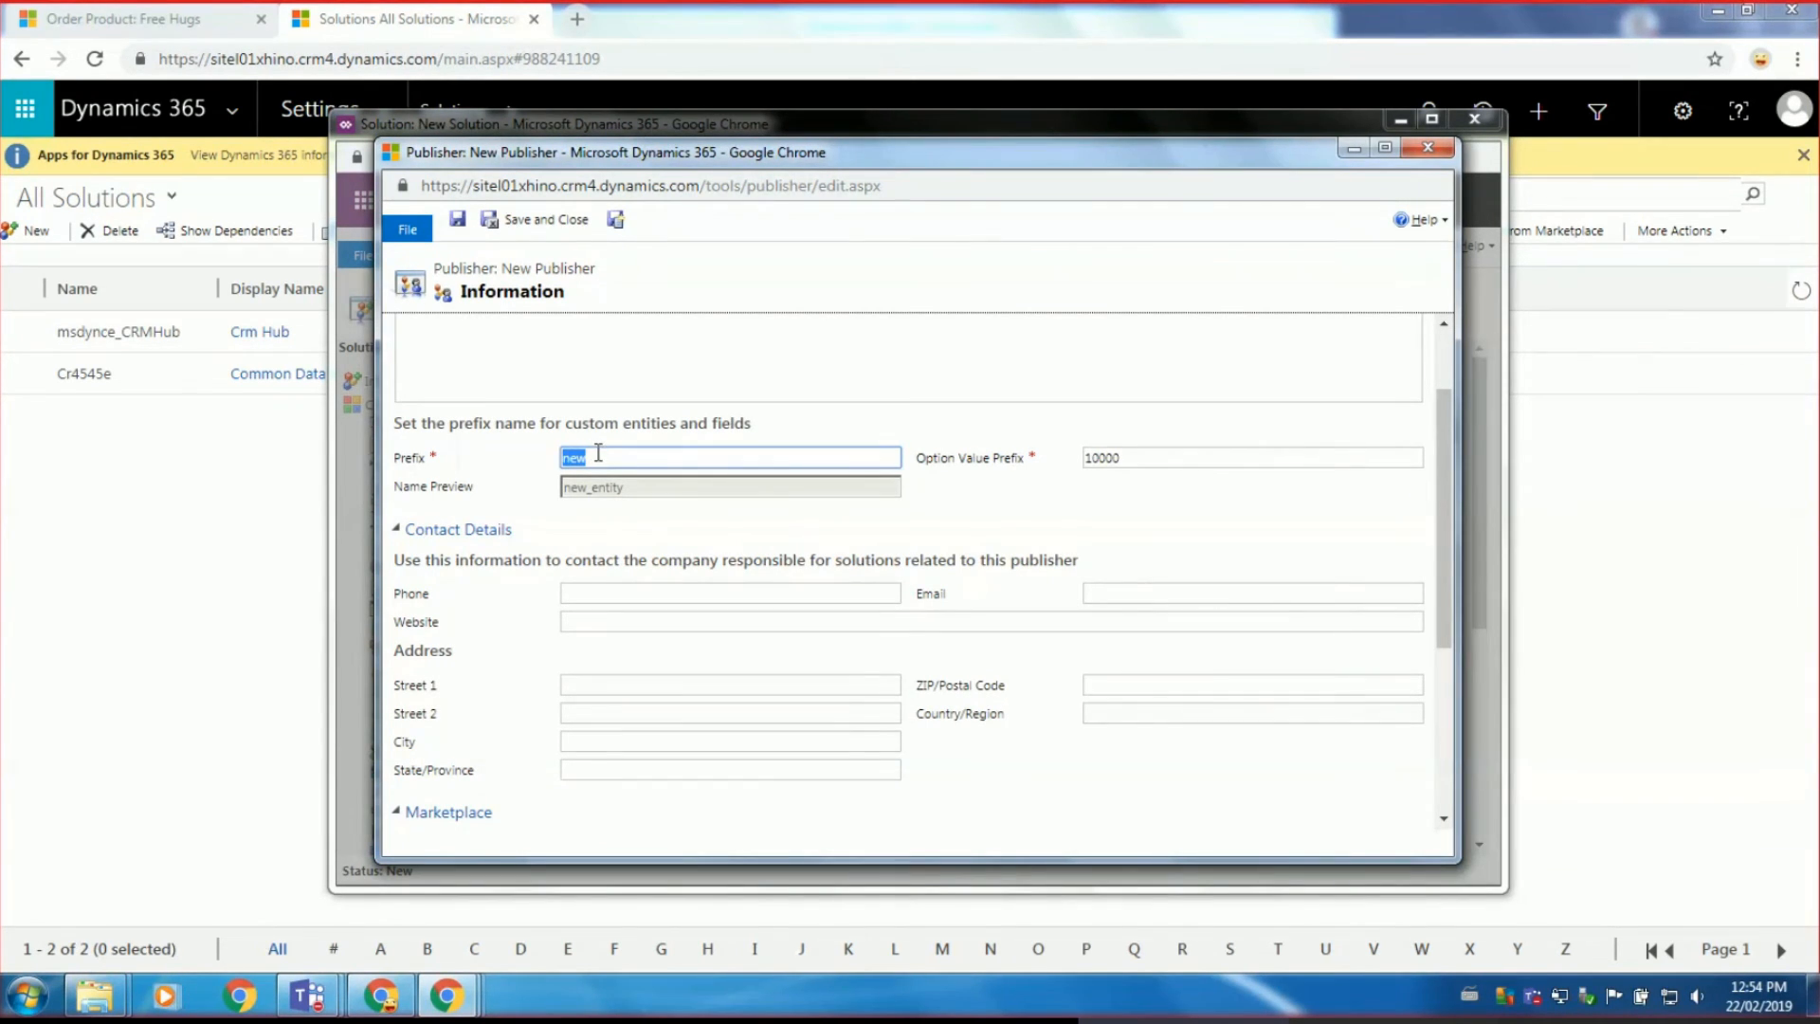
type("xhino")
left_click(588, 429)
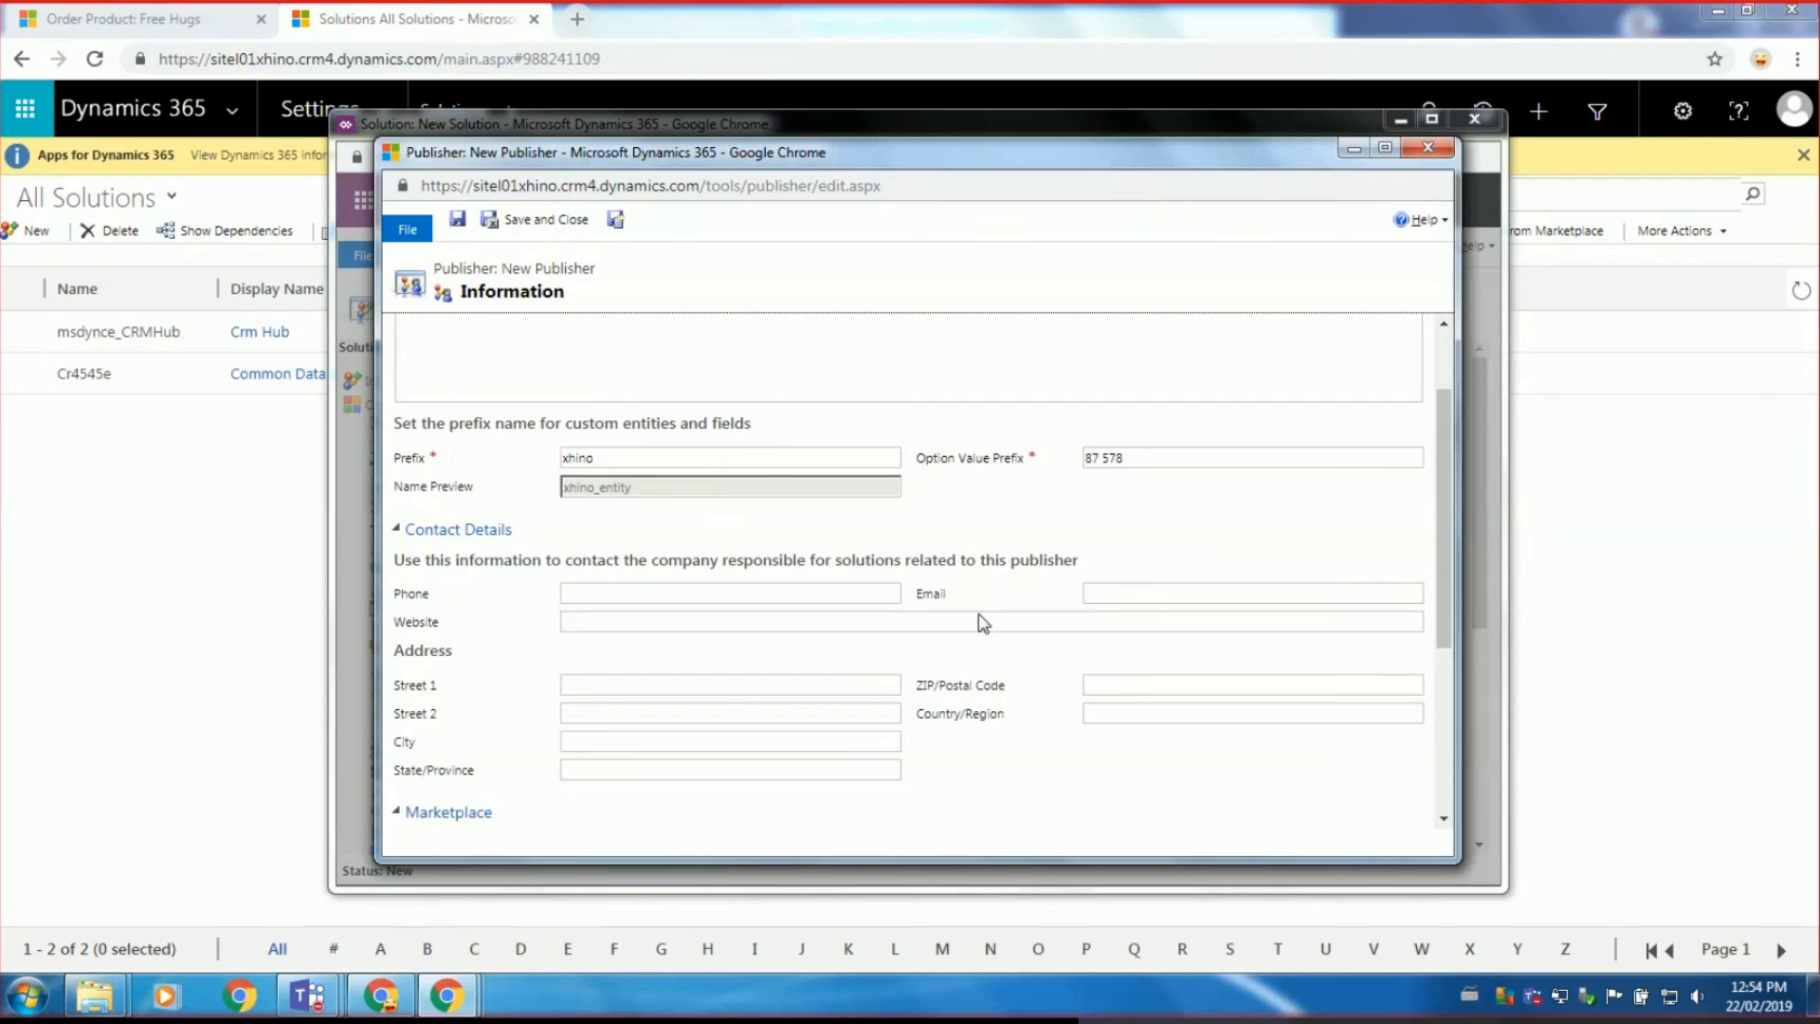
left_click(530, 218)
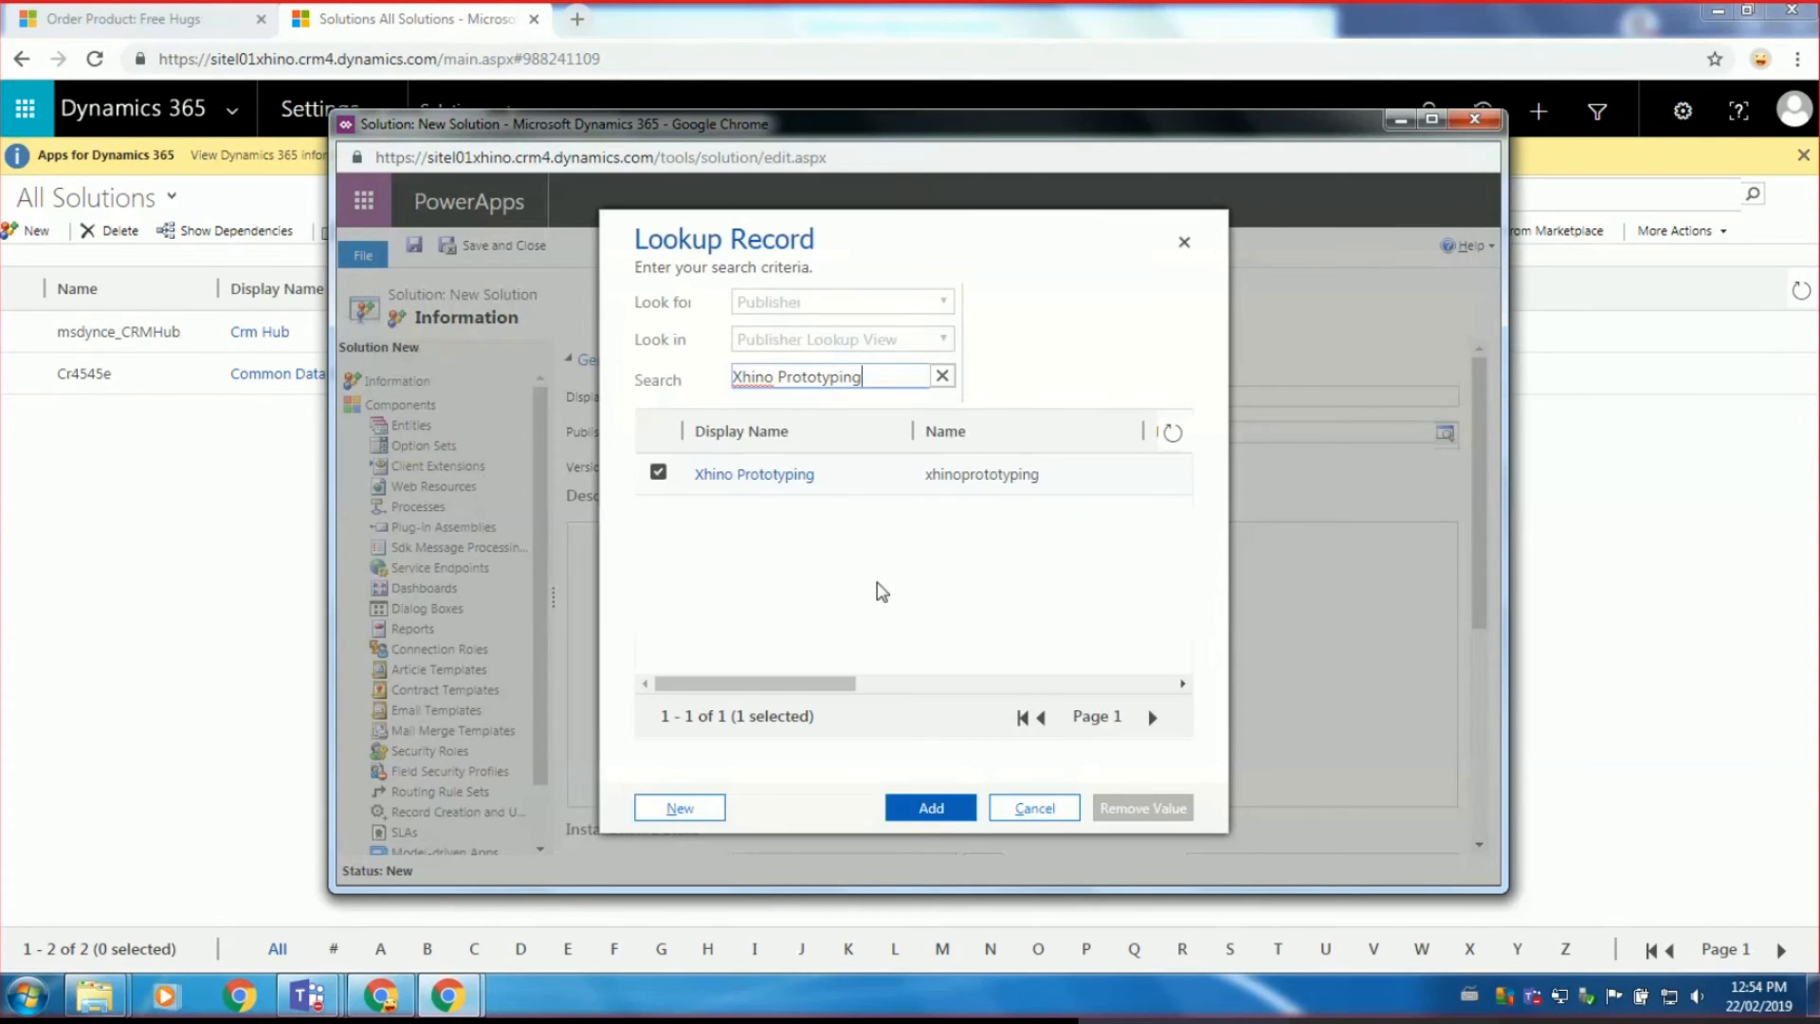
left_click(924, 808)
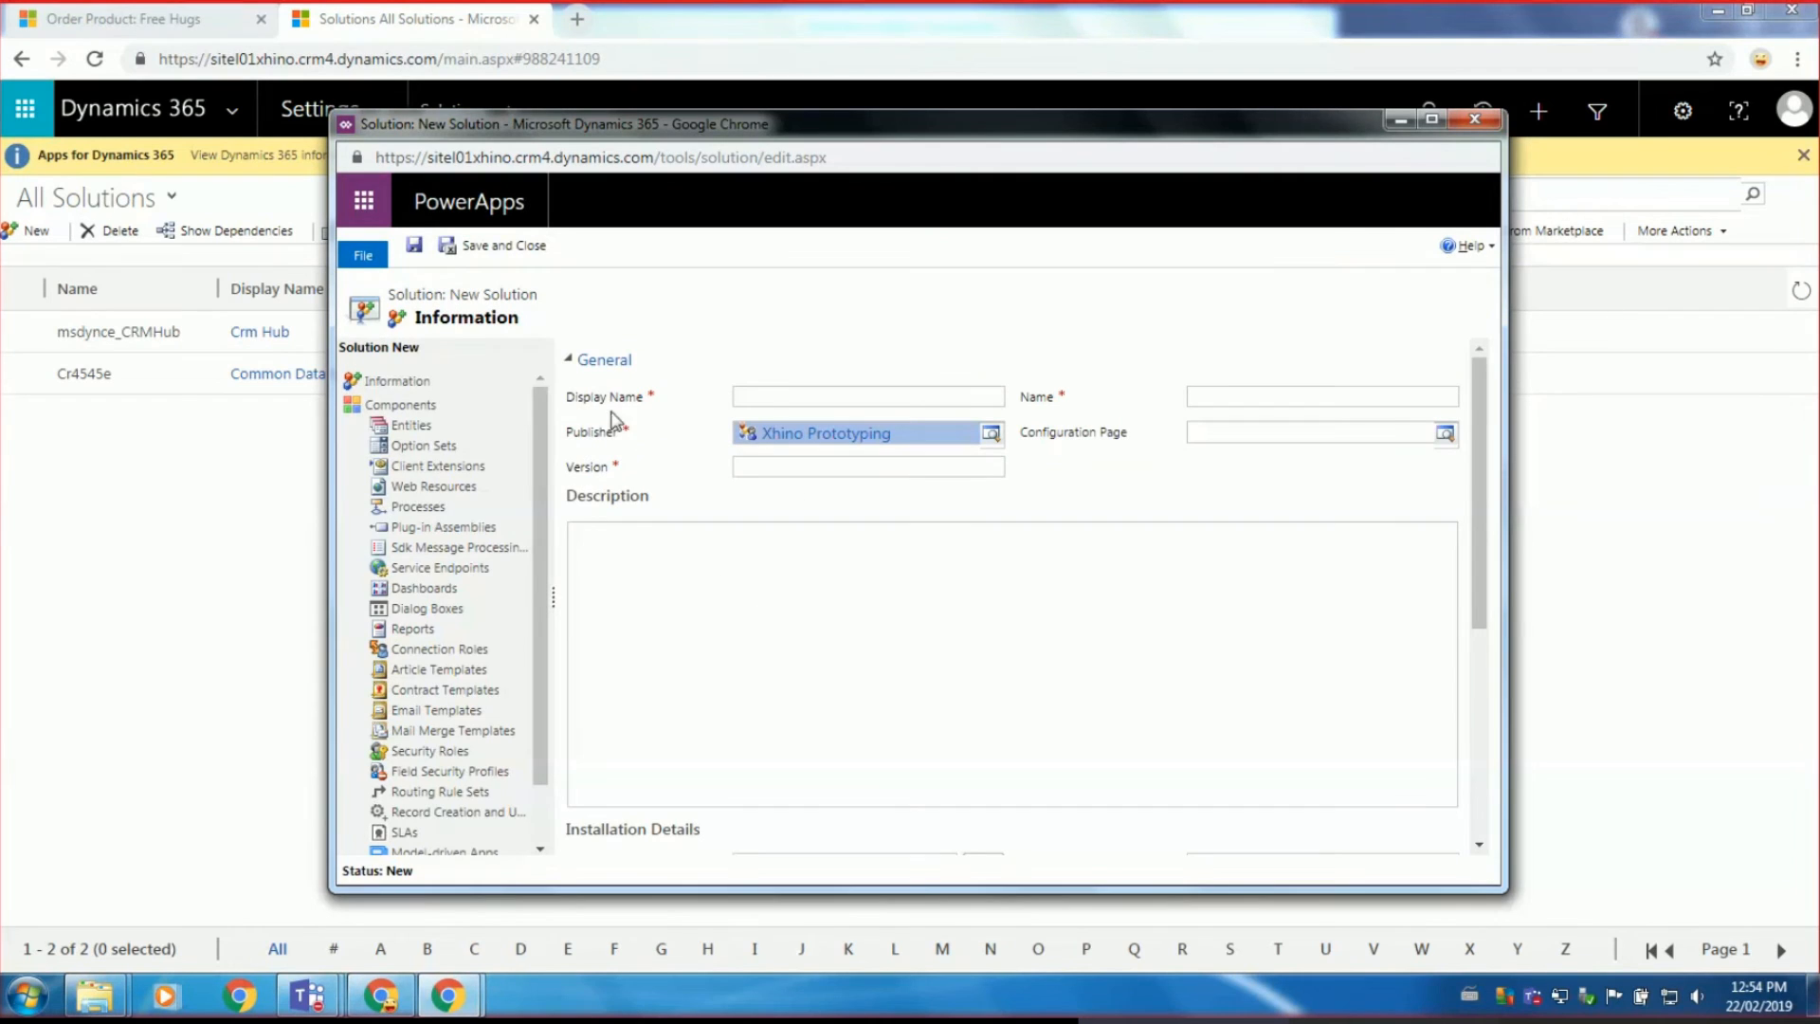
Enter the author's first name plus "Changes" as the solution's display name, set version 1.0.0, and save the solution.
left_click(792, 395)
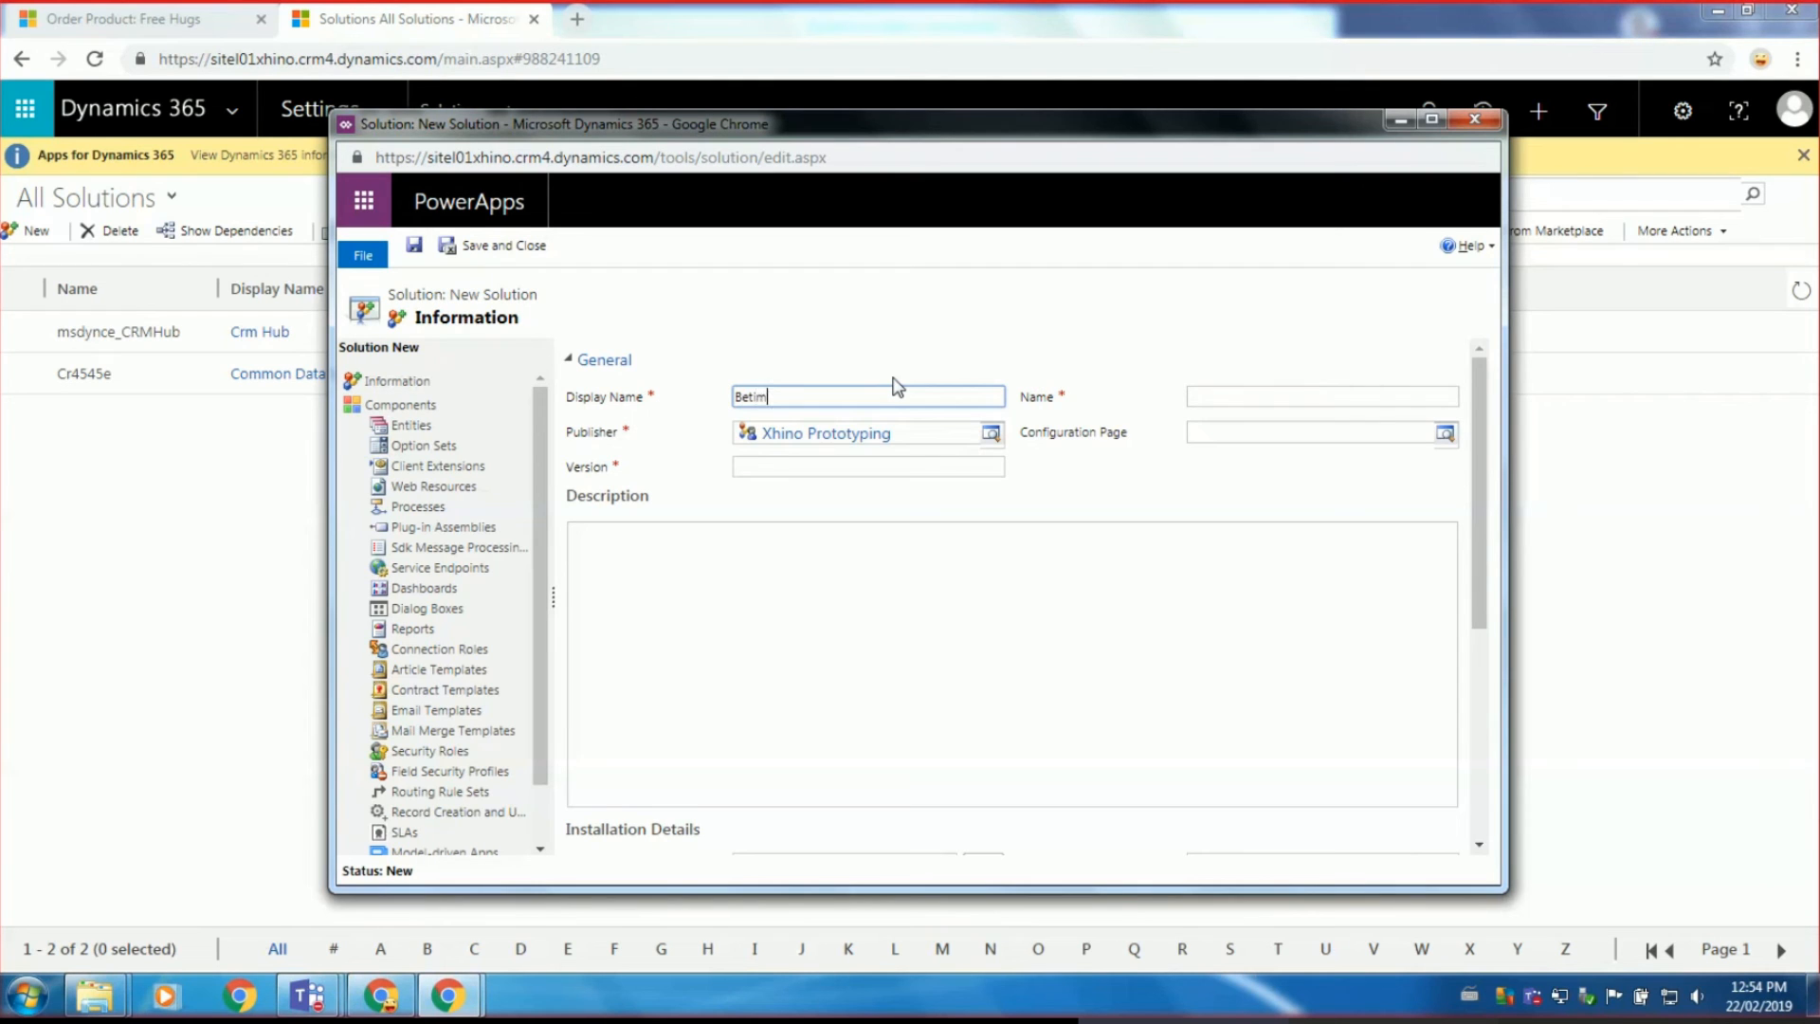
type("Betim=")
type("hanges")
left_click(906, 471)
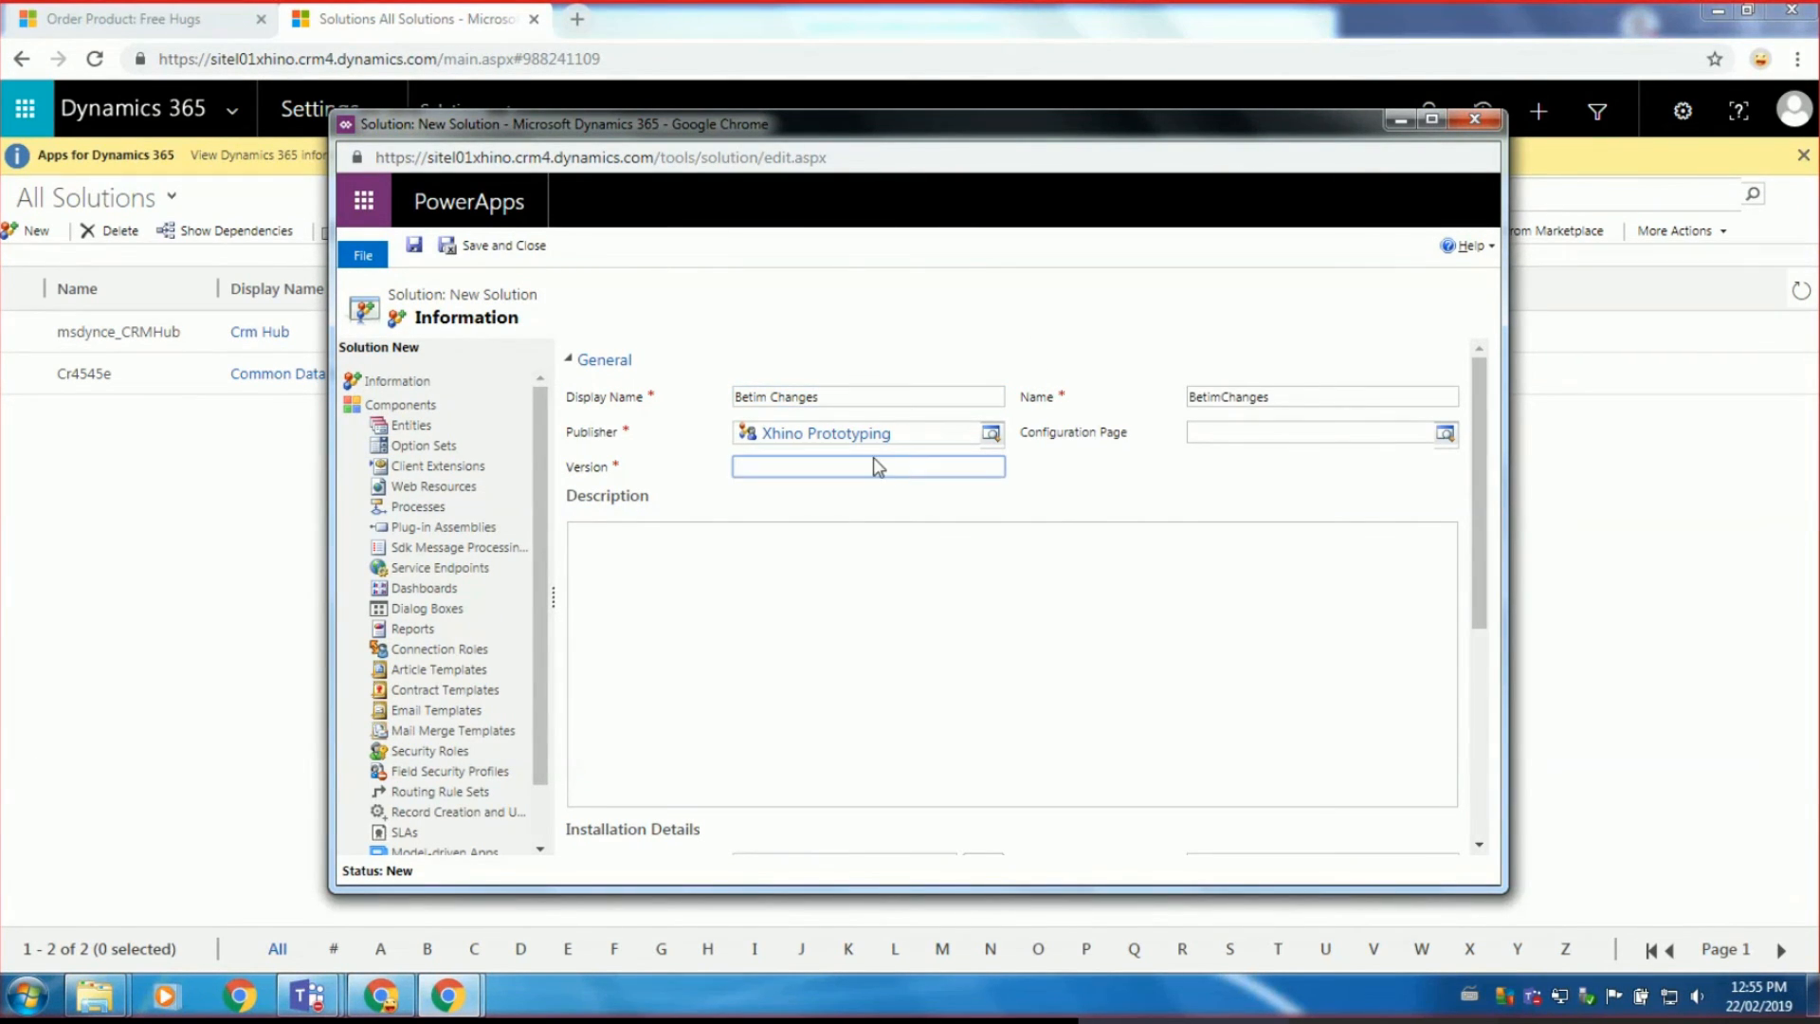
type("1.00")
left_click(1175, 486)
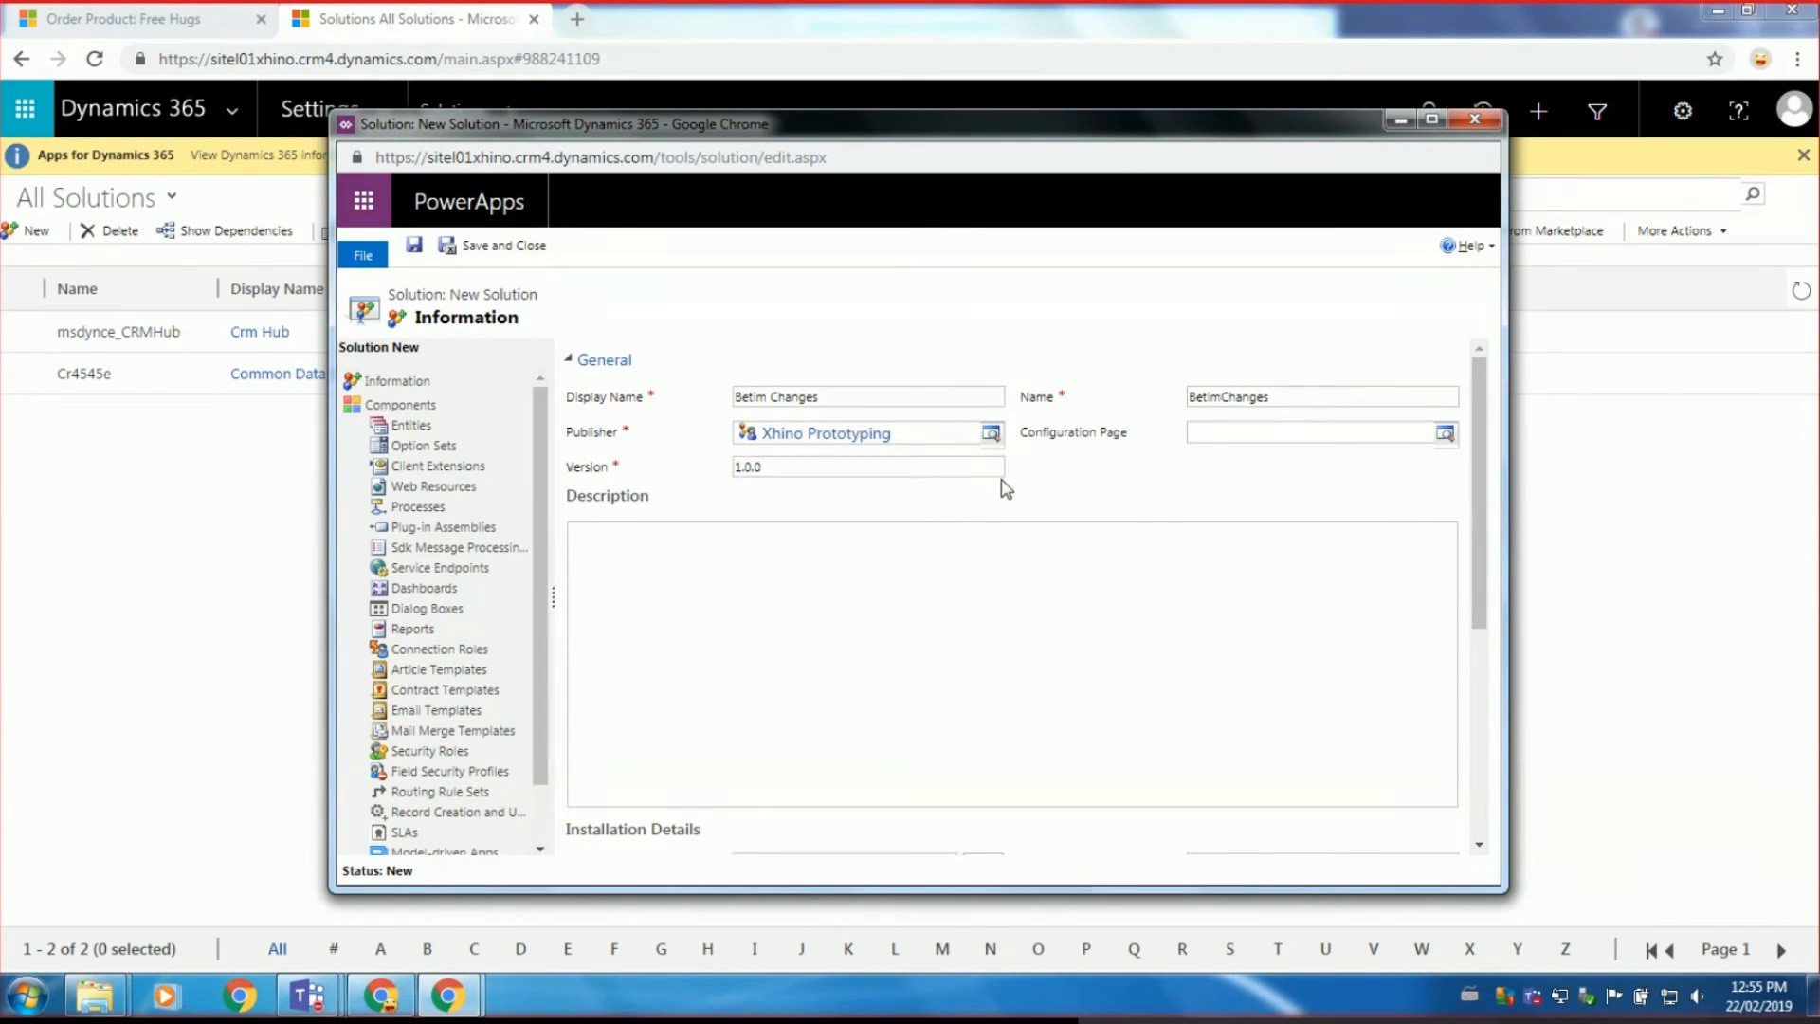
left_click(414, 246)
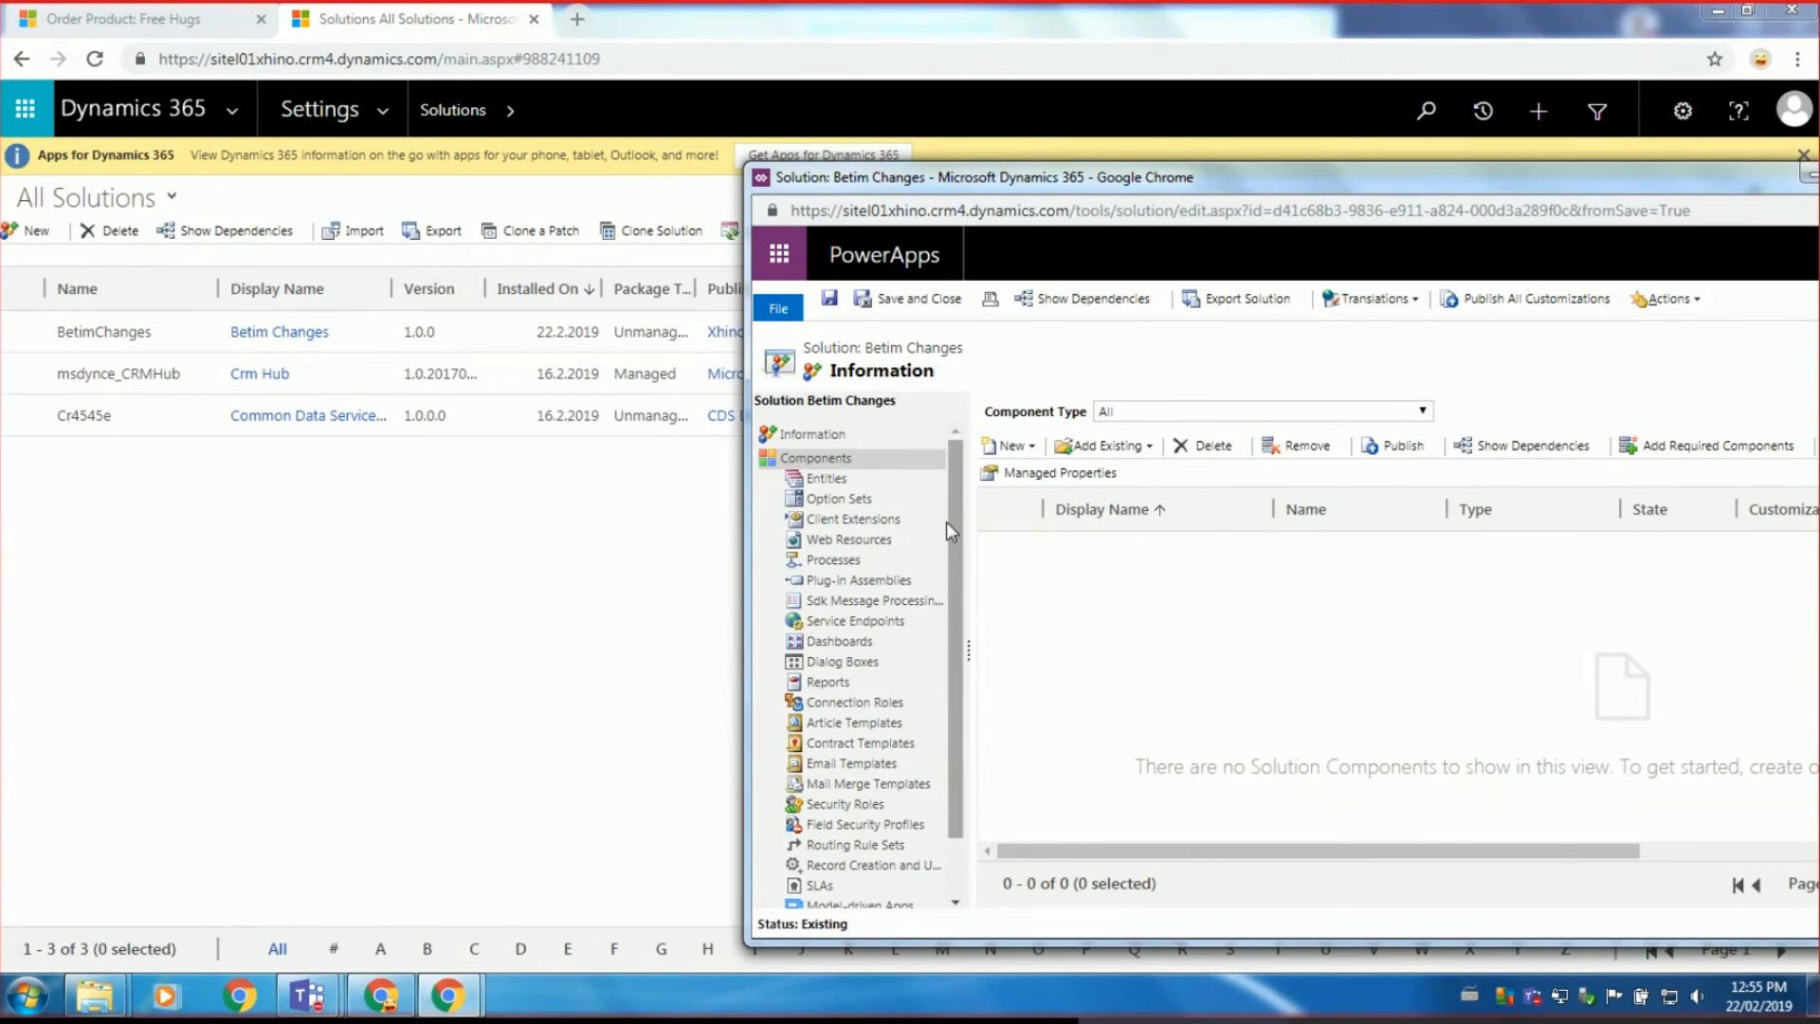
Choose the existing Order Product entity as a component to add to the solution.
left_click(824, 479)
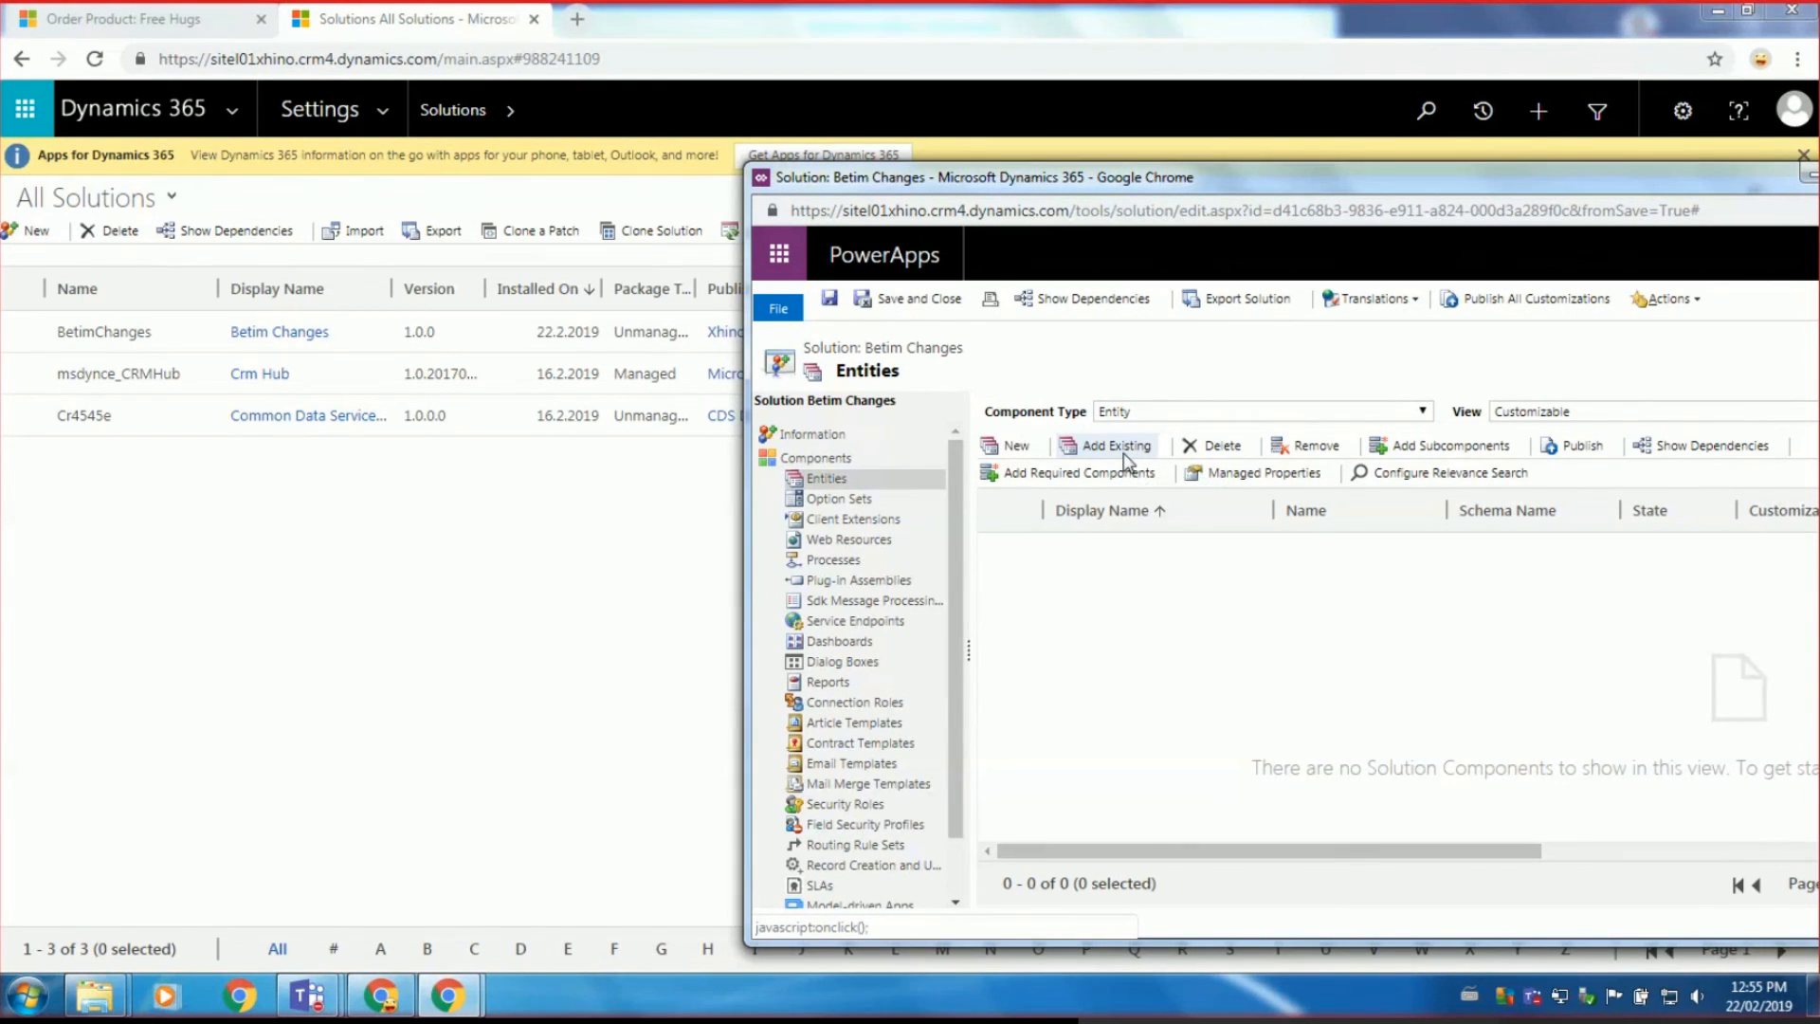
left_click(1119, 452)
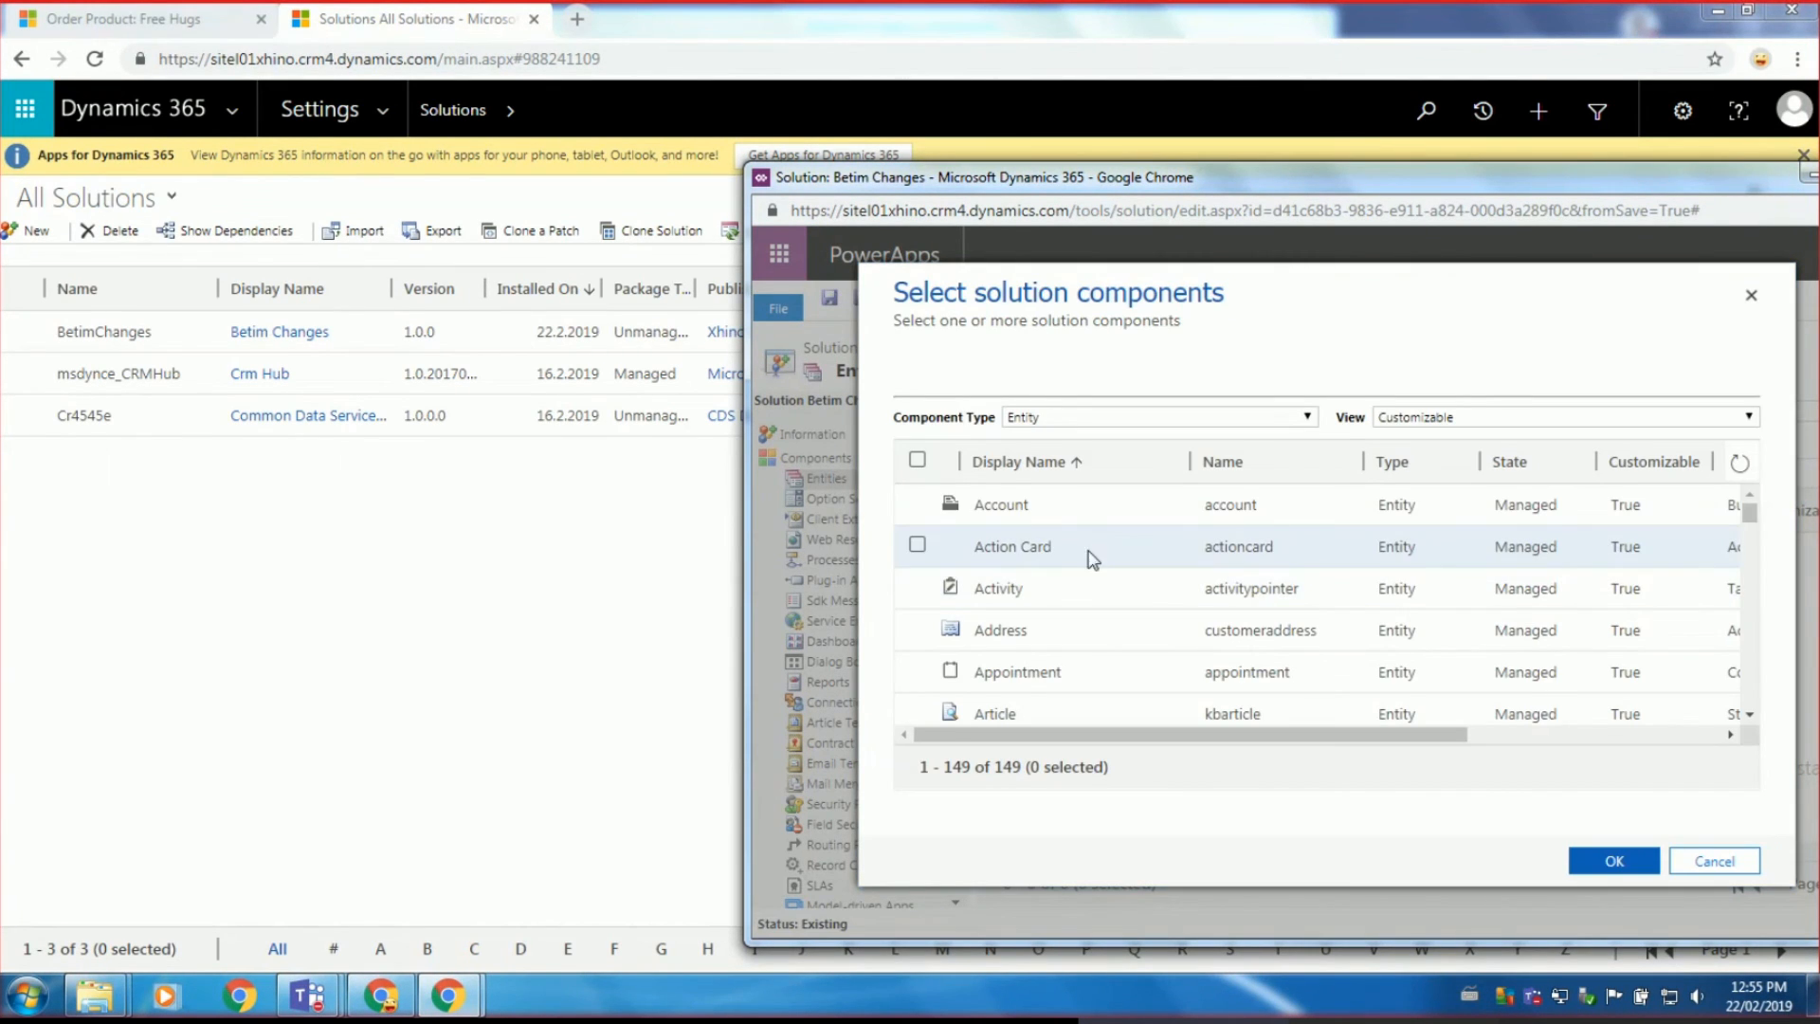
scroll(1090, 559, "down", 10)
scroll(1097, 573, "down", 15)
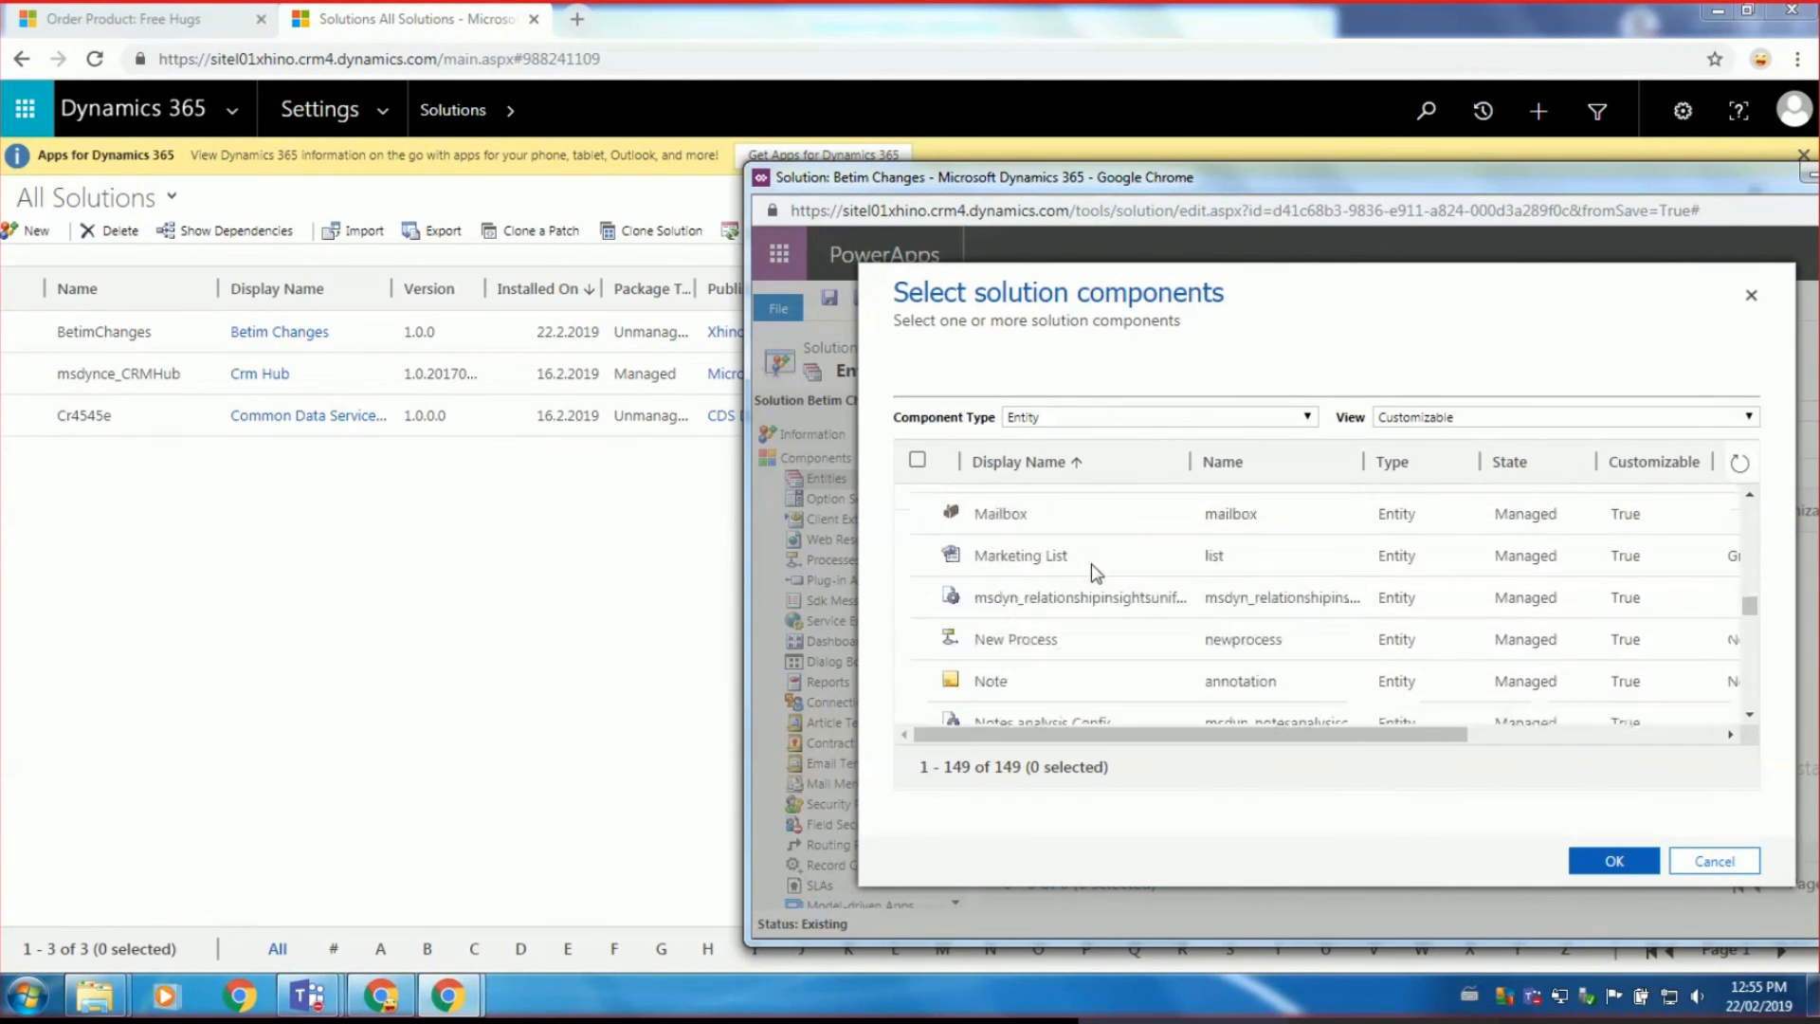
scroll(1097, 573, "down", 10)
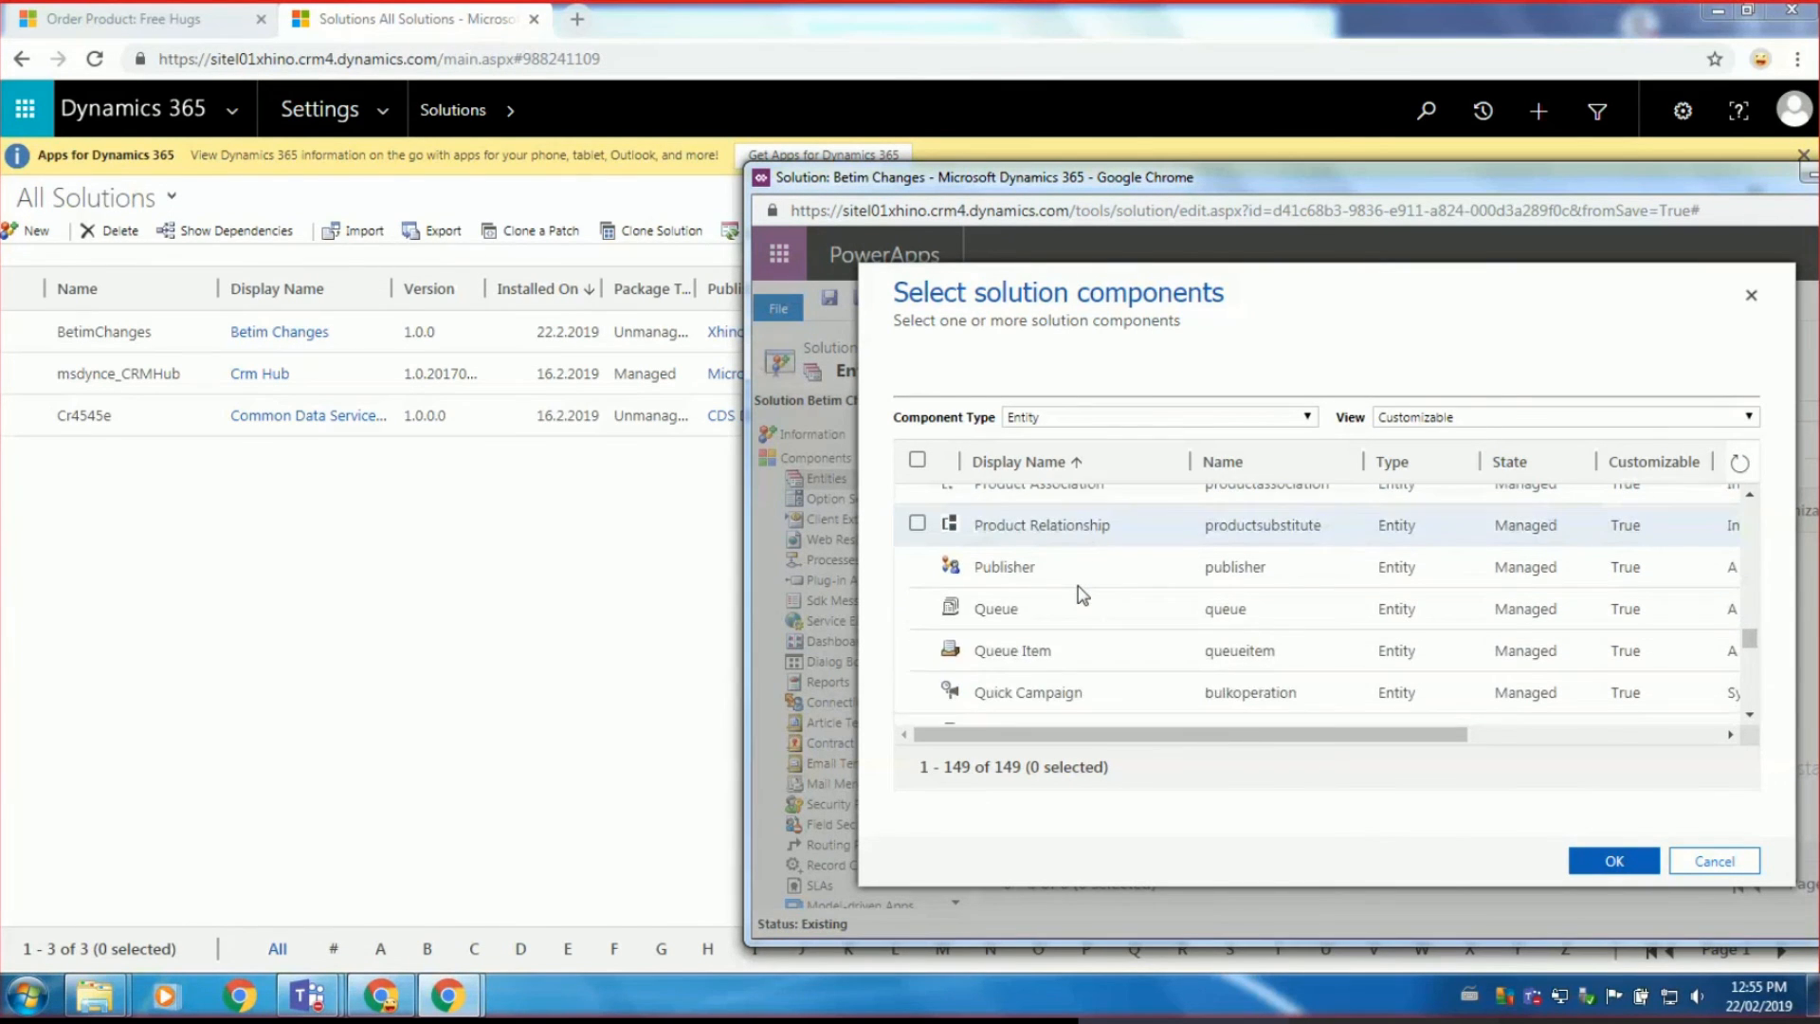
scroll(1067, 601, "up", 3)
scroll(1062, 592, "up", 10)
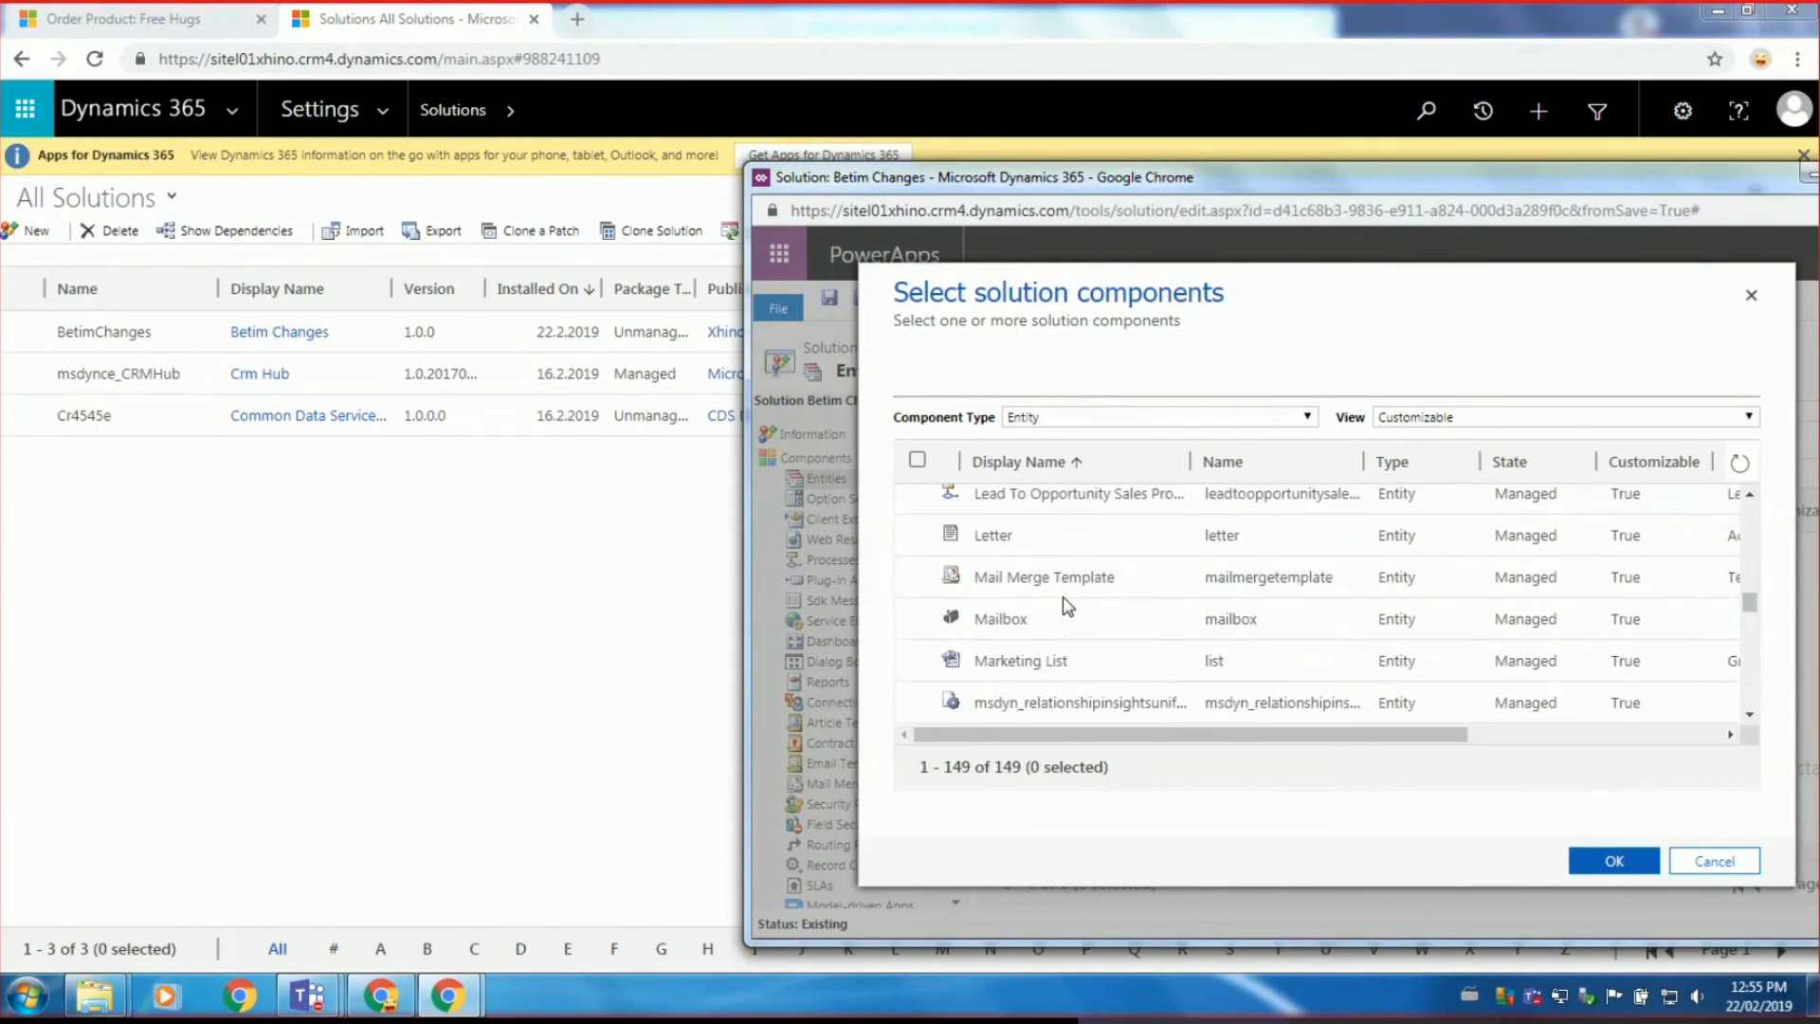
scroll(1063, 598, "down", 2)
scroll(1067, 601, "down", 3)
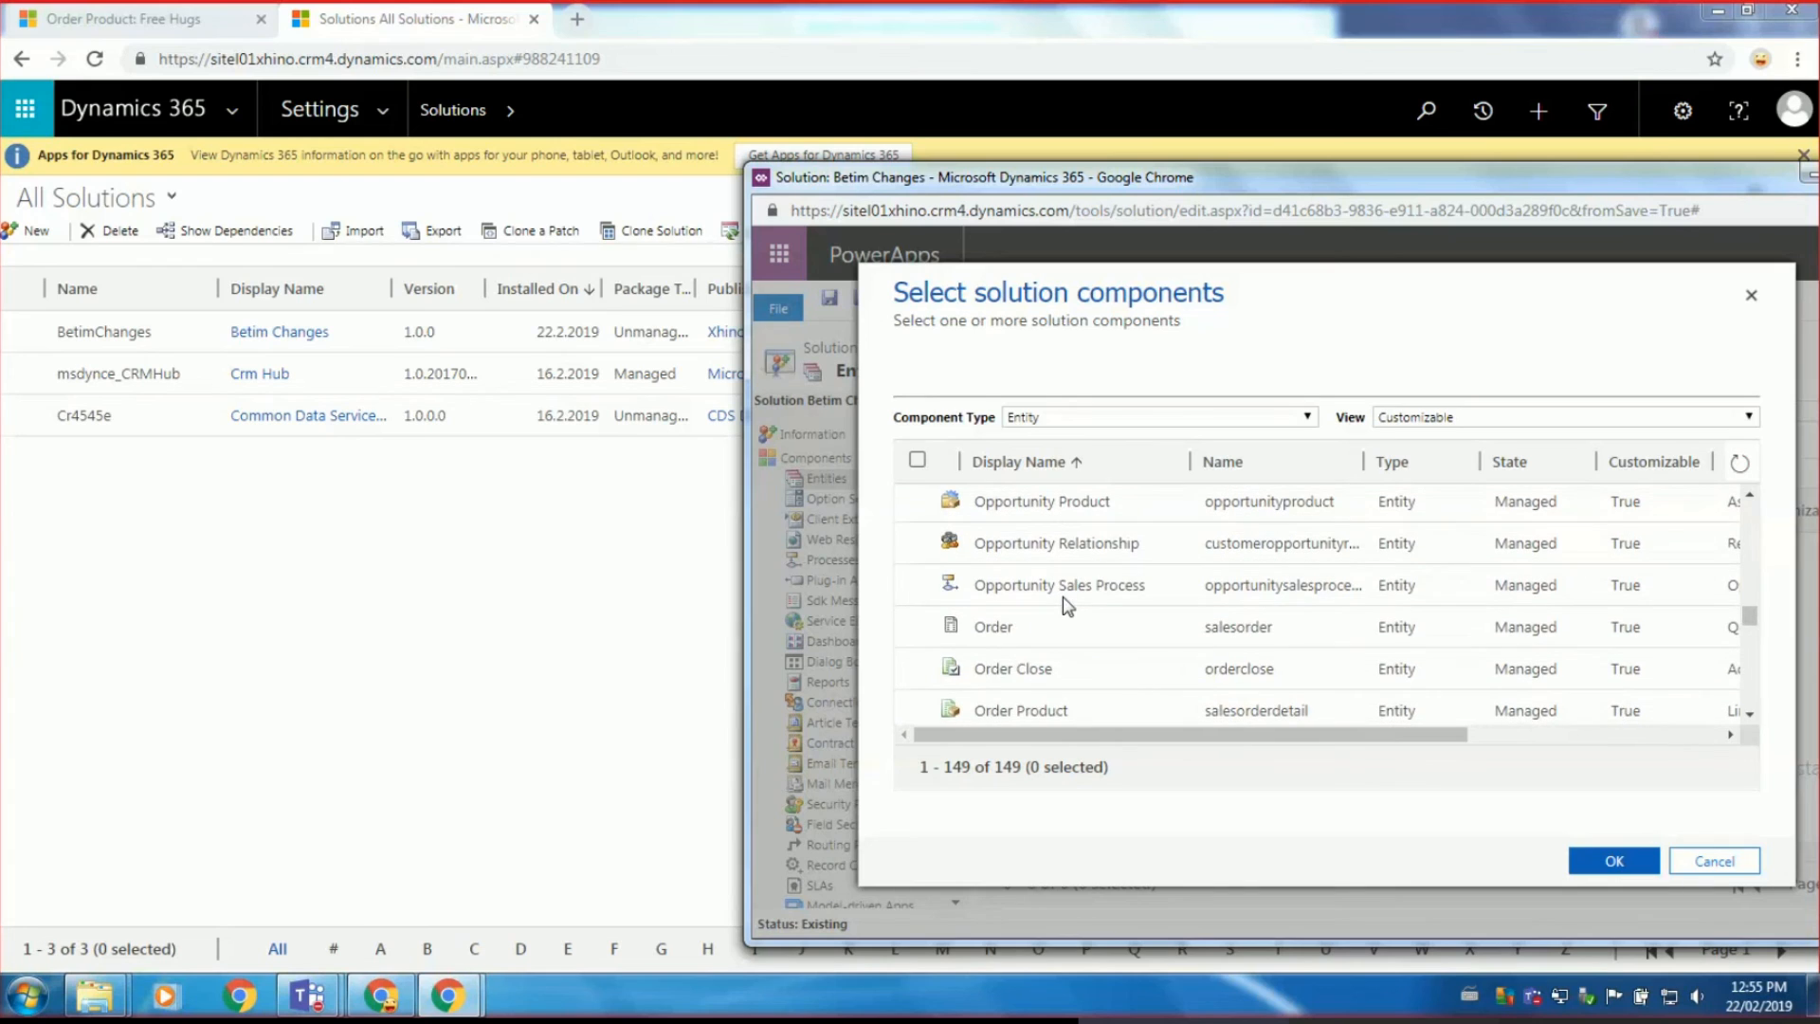
left_click(917, 709)
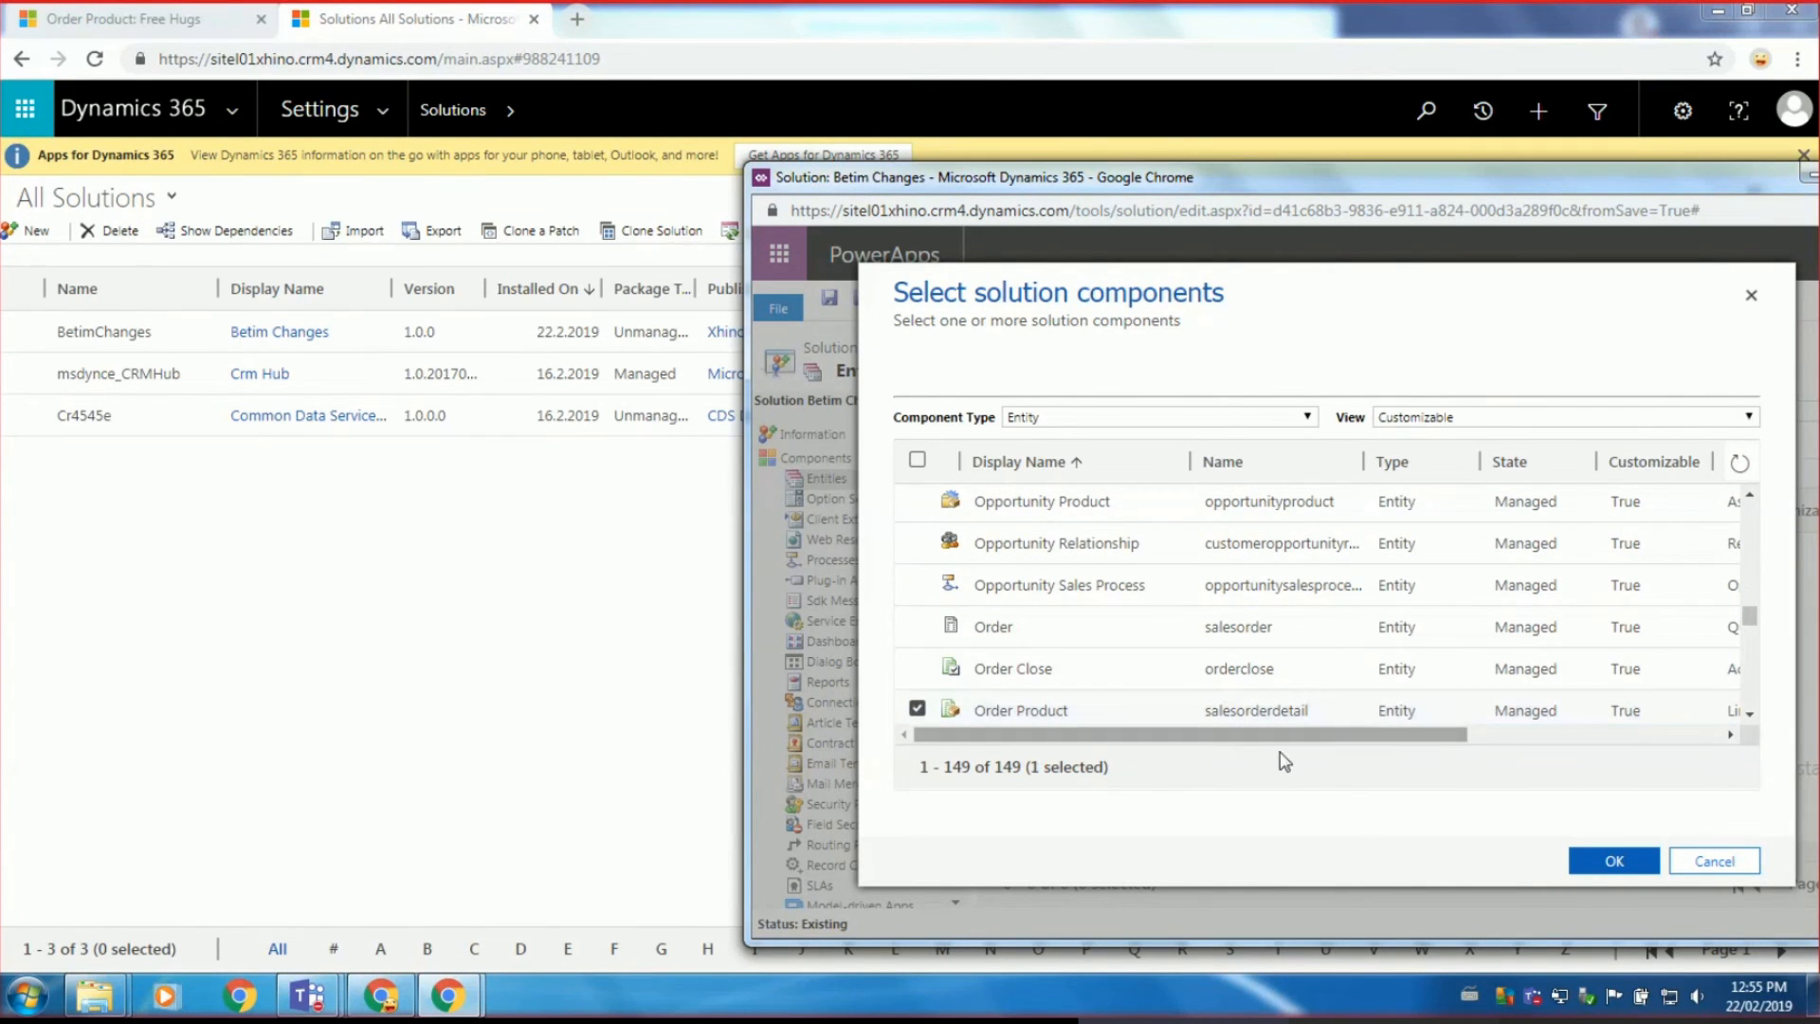
left_click(1625, 880)
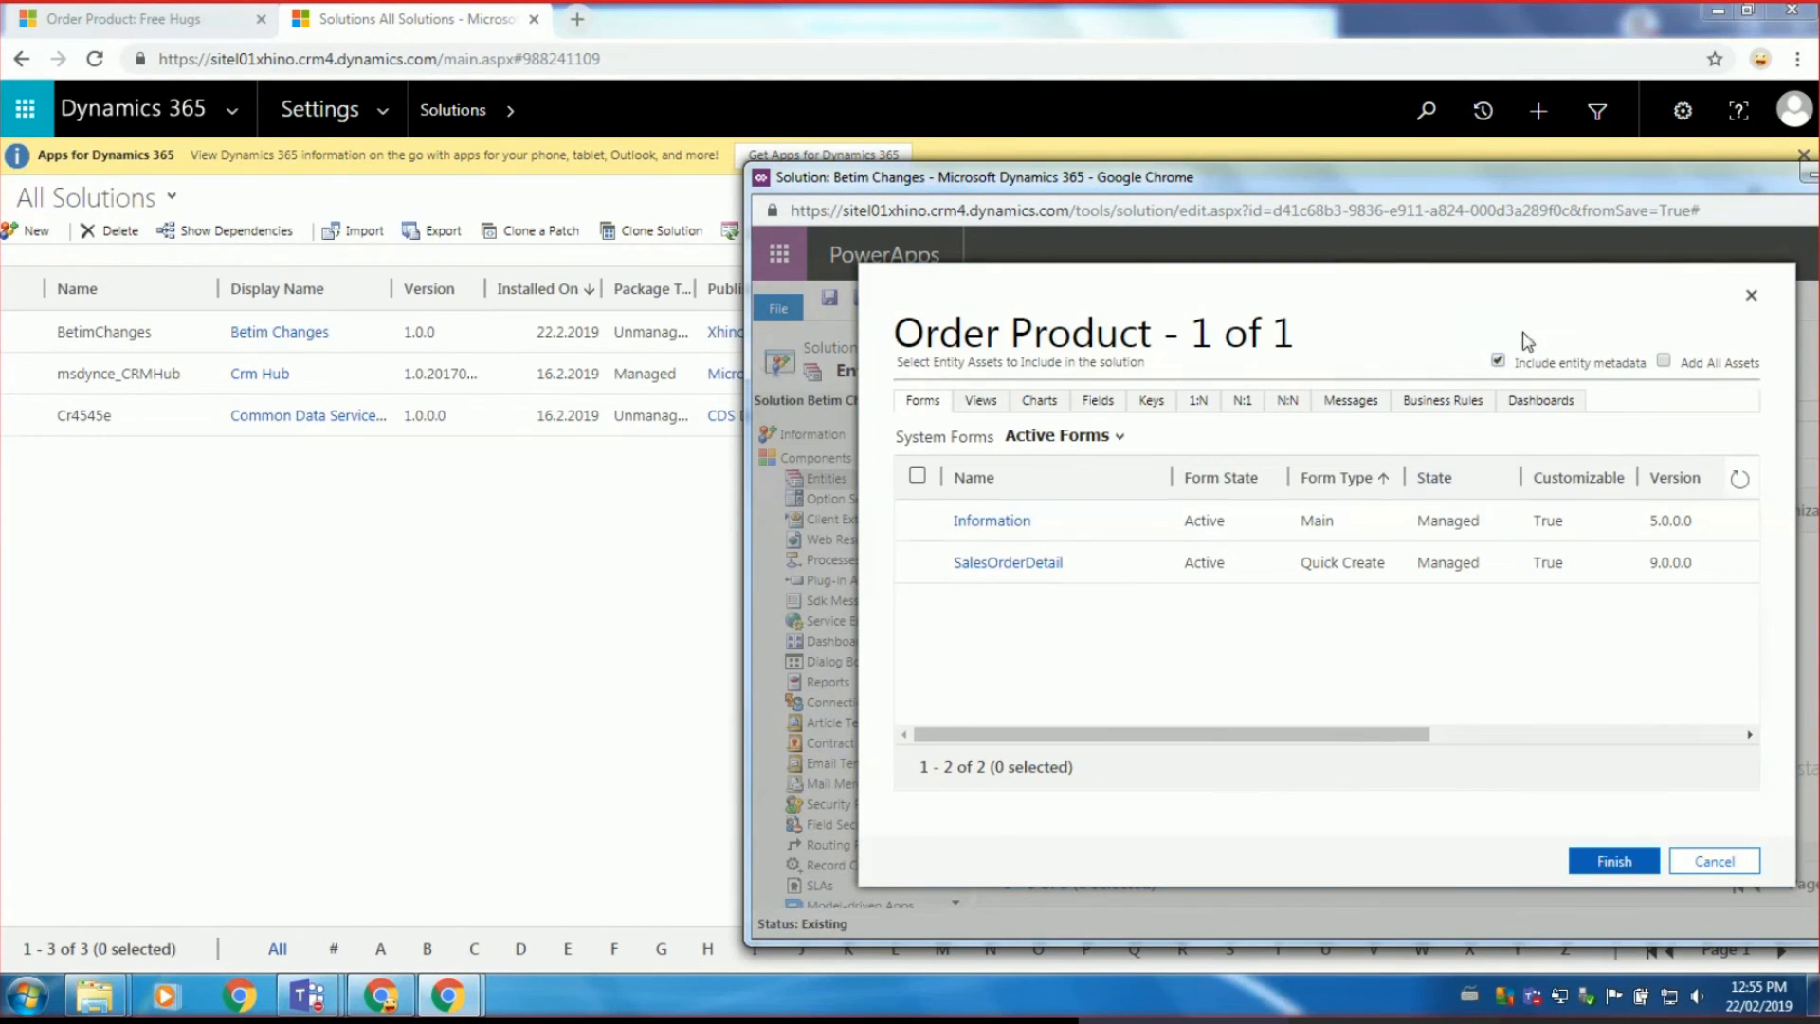
Exclude the Order Product entity metadata, include only the bb_discountpercentage field, and finish adding it with the required components.
left_click(1498, 360)
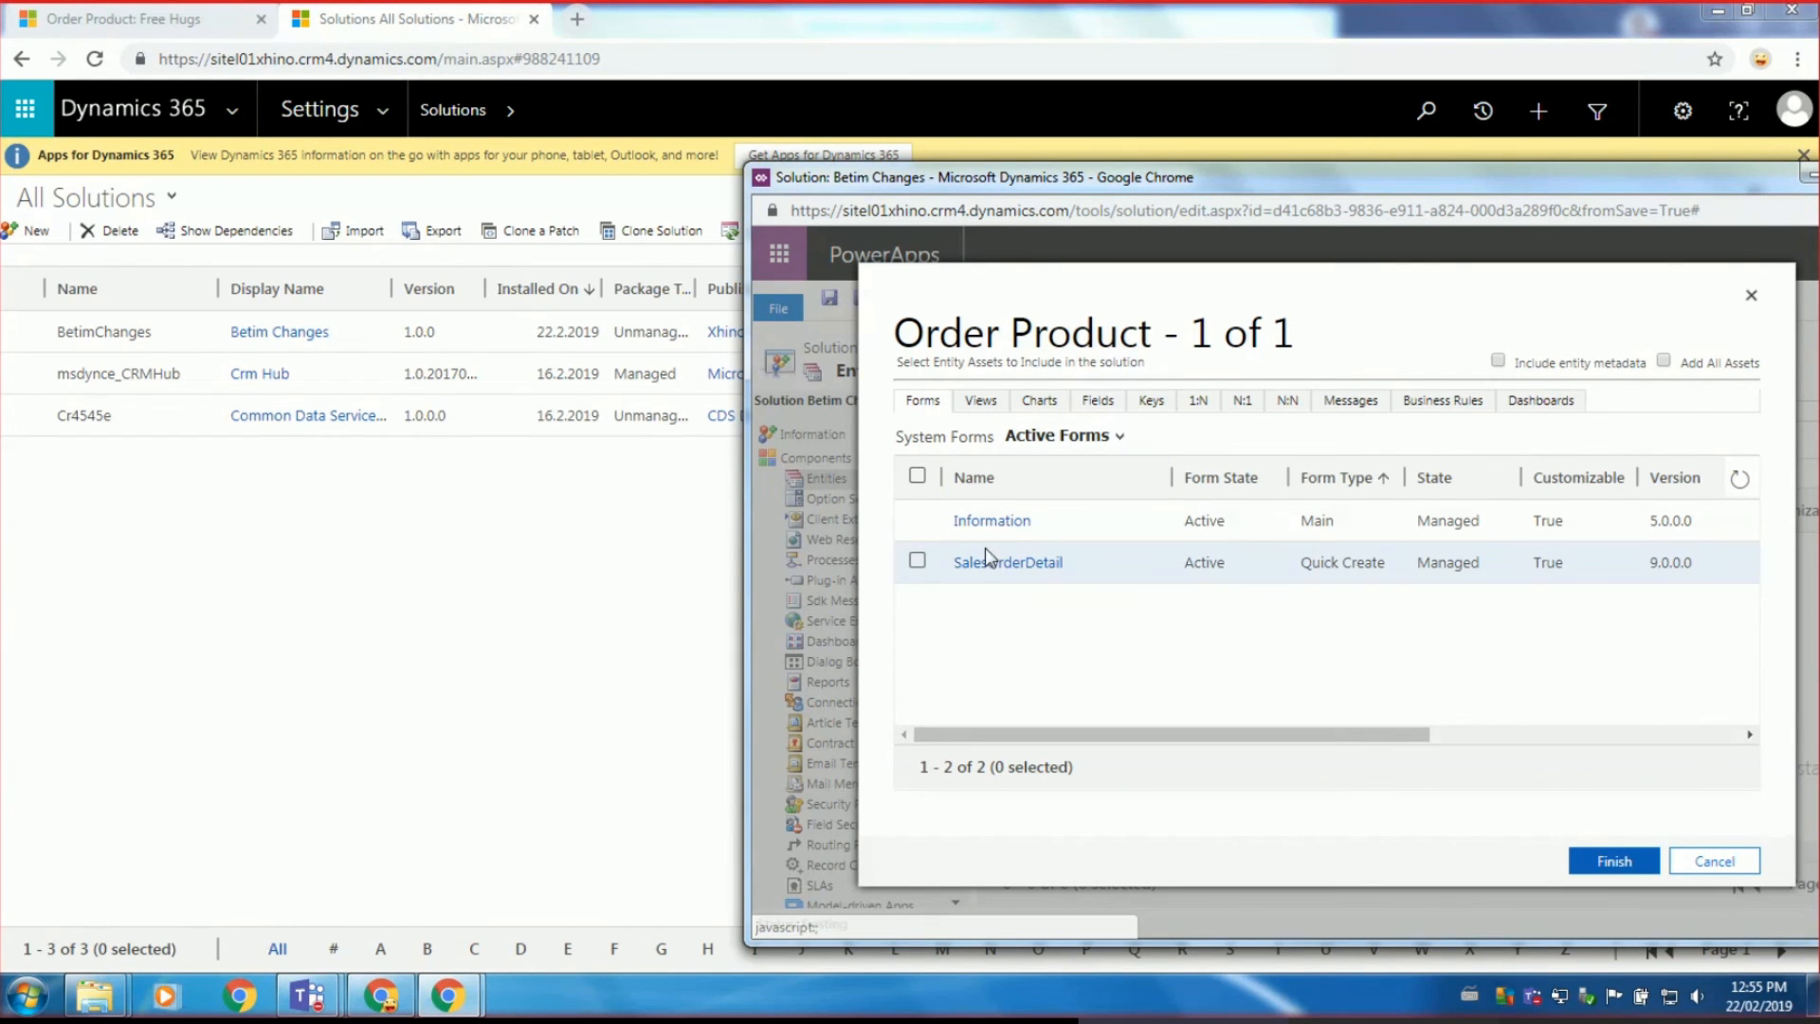
left_click(1097, 402)
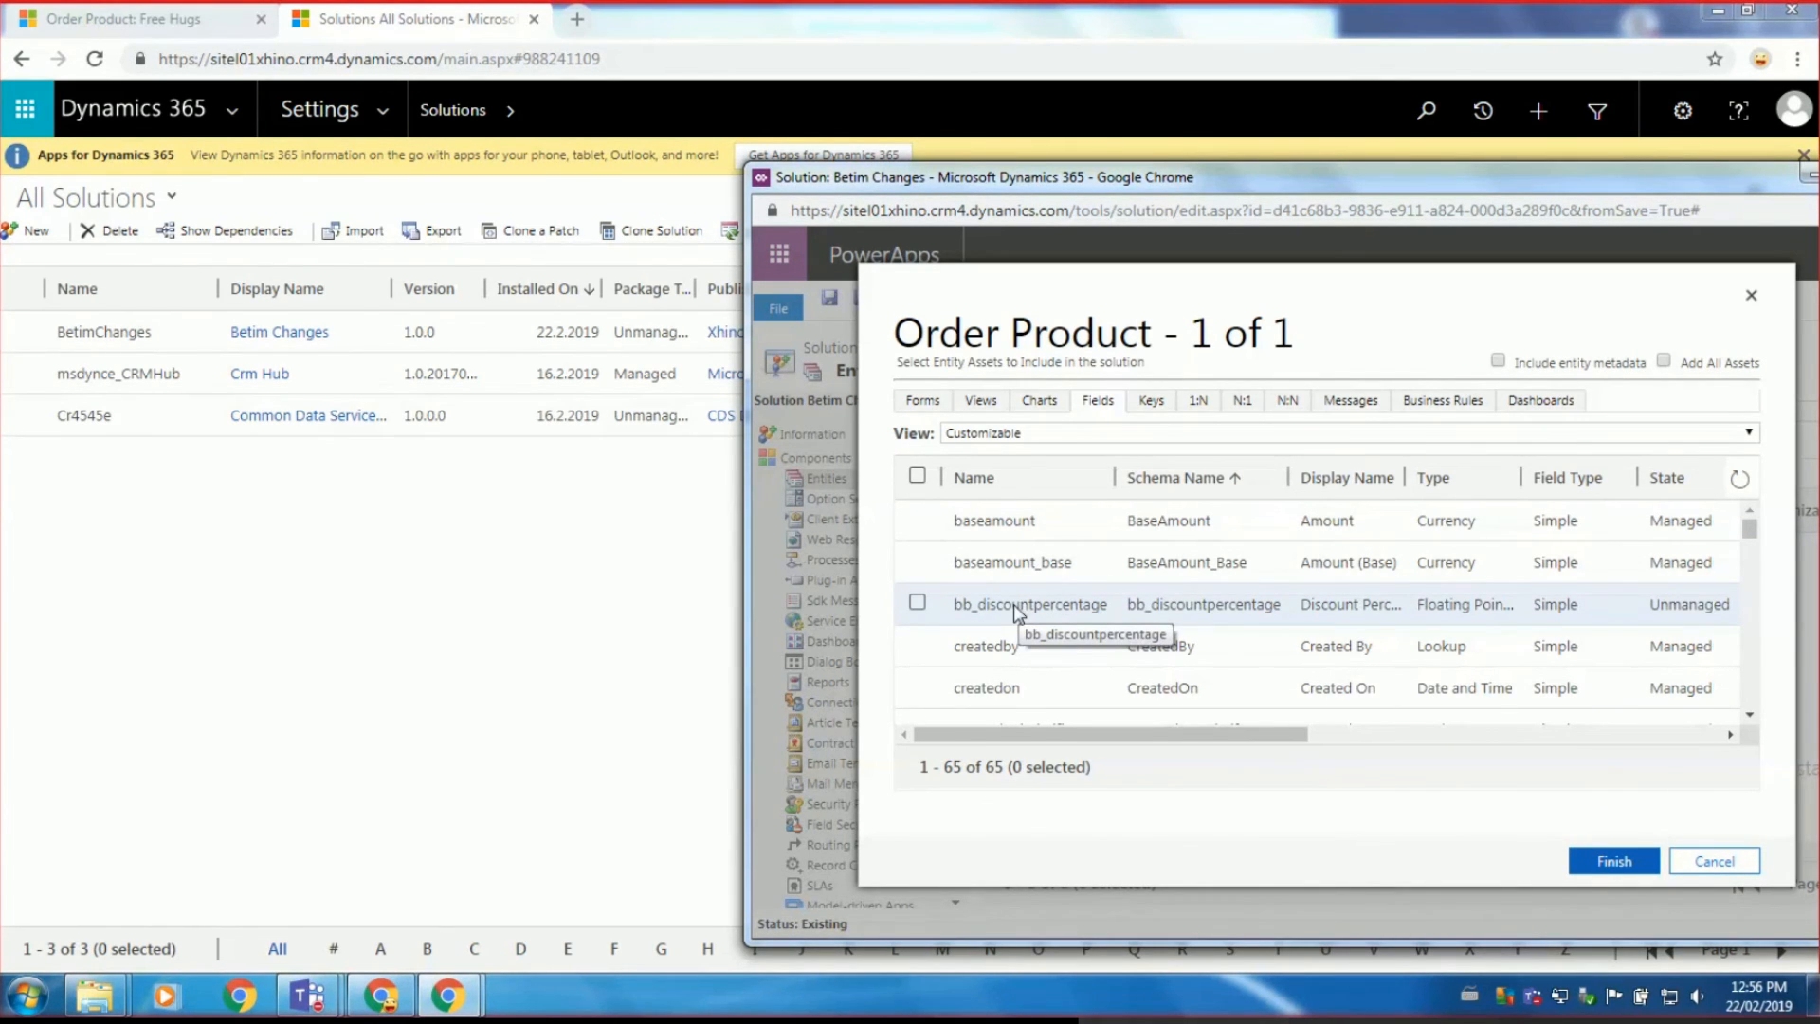
left_click(916, 602)
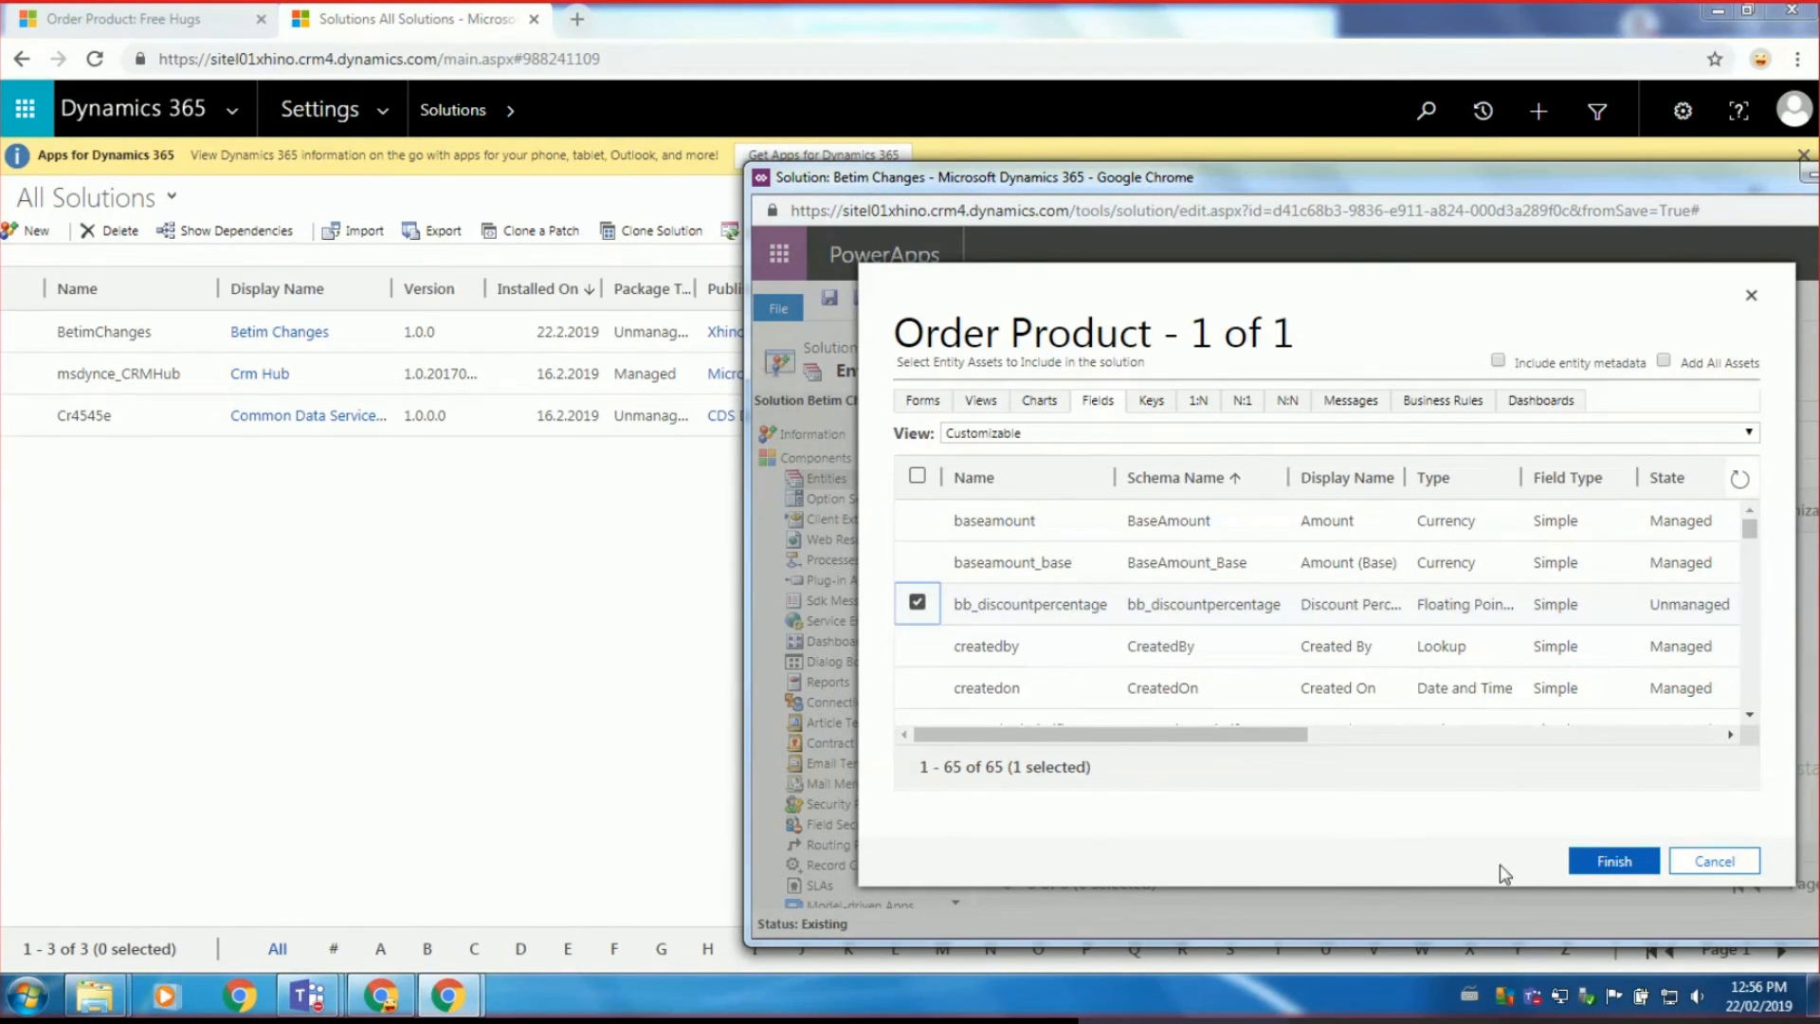
left_click(1600, 862)
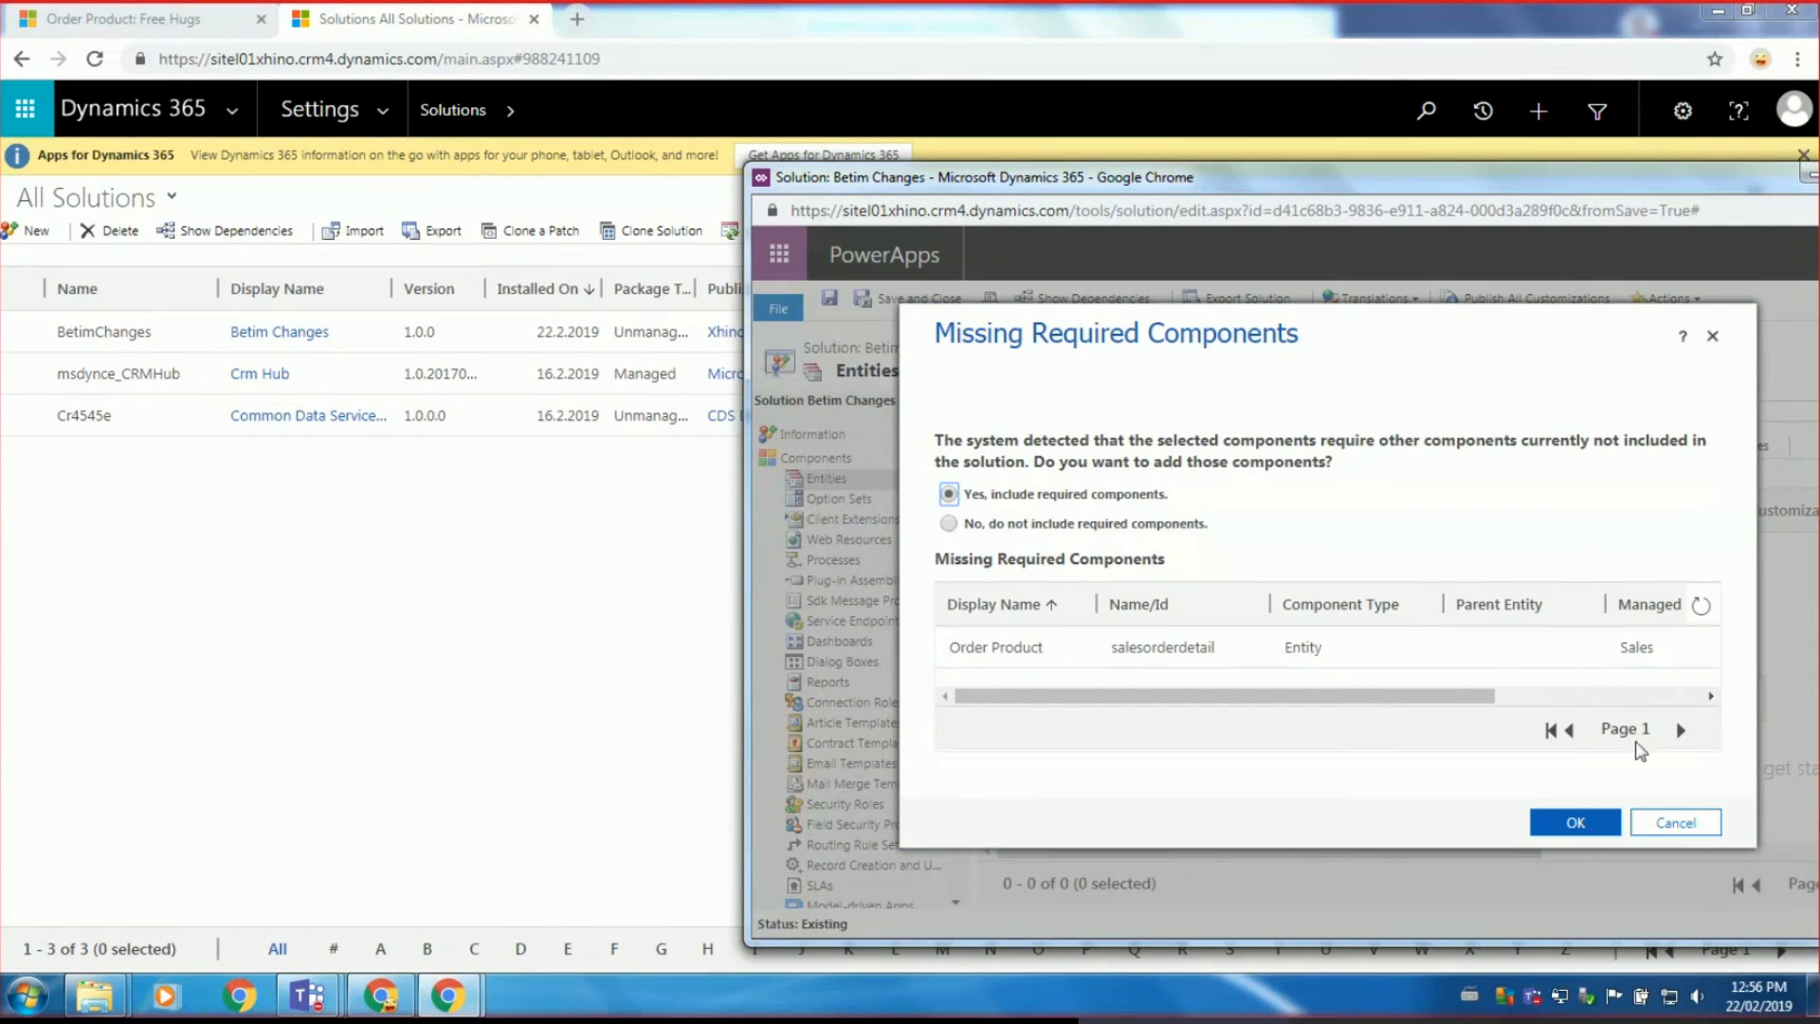
left_click(1560, 821)
key("Return")
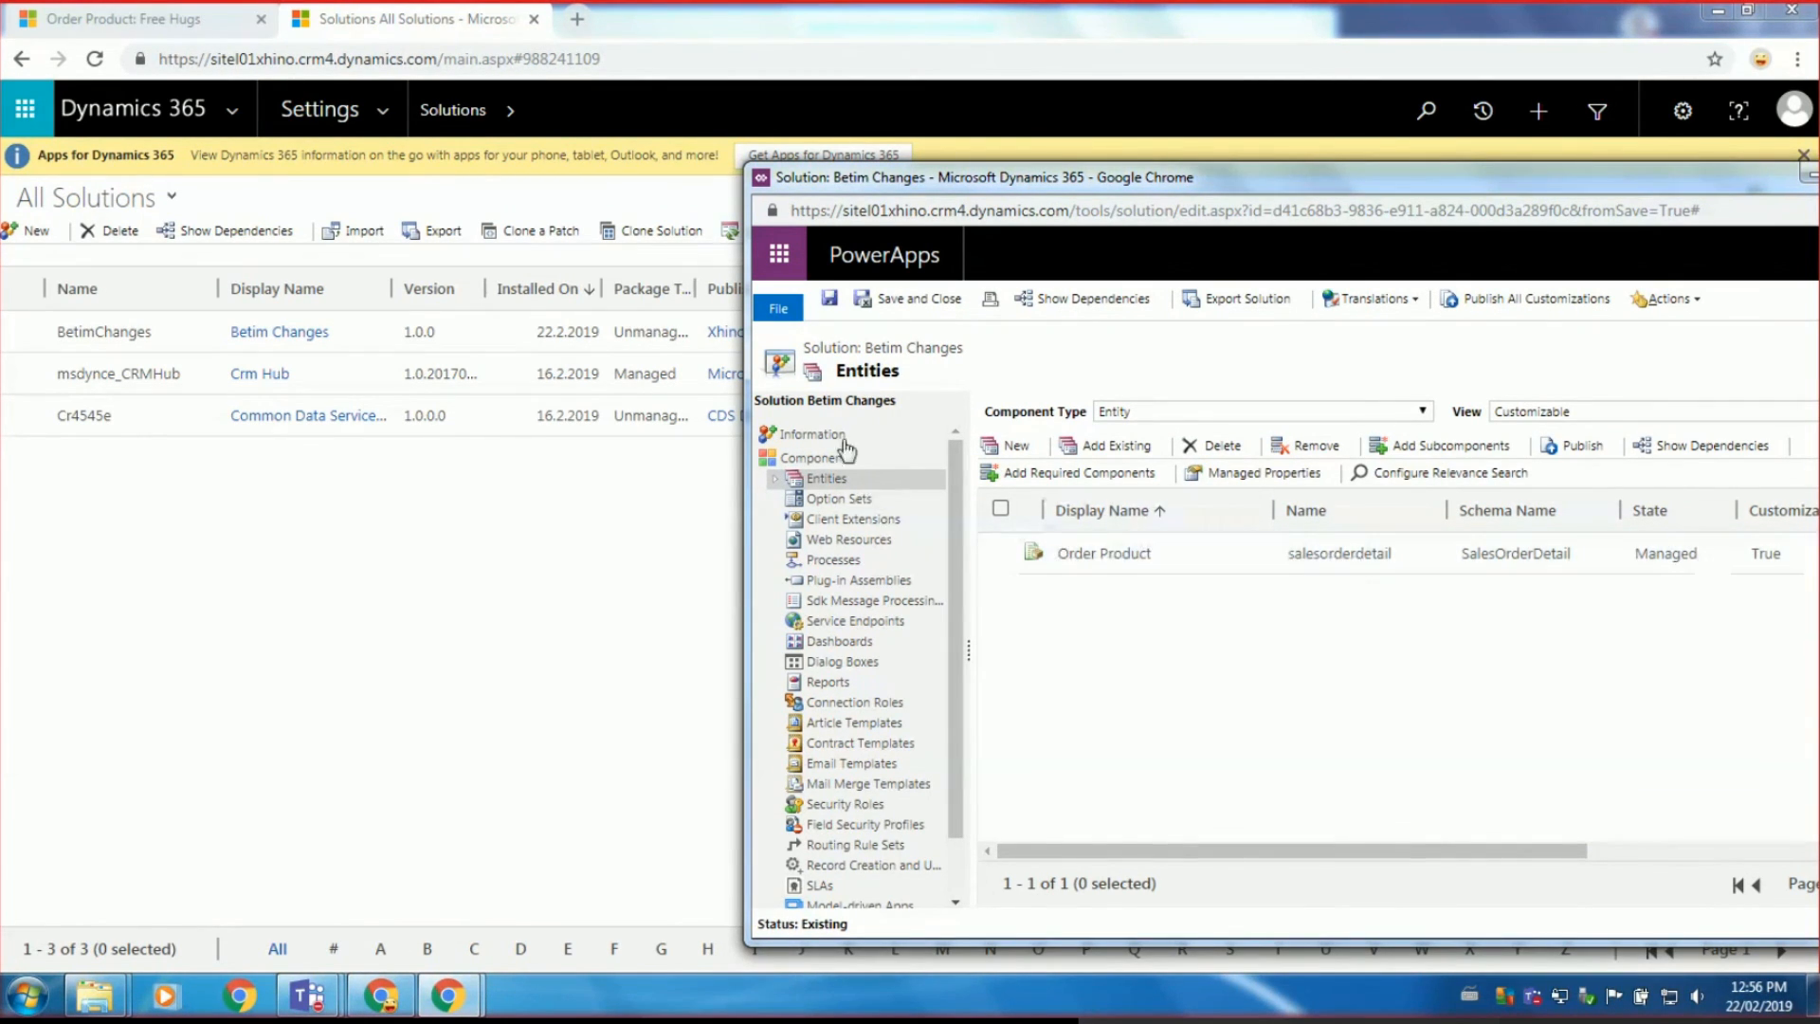
Expand the Order Product entity in the solution's component tree to view its subcomponent types.
left_click_drag(981, 173, 504, 67)
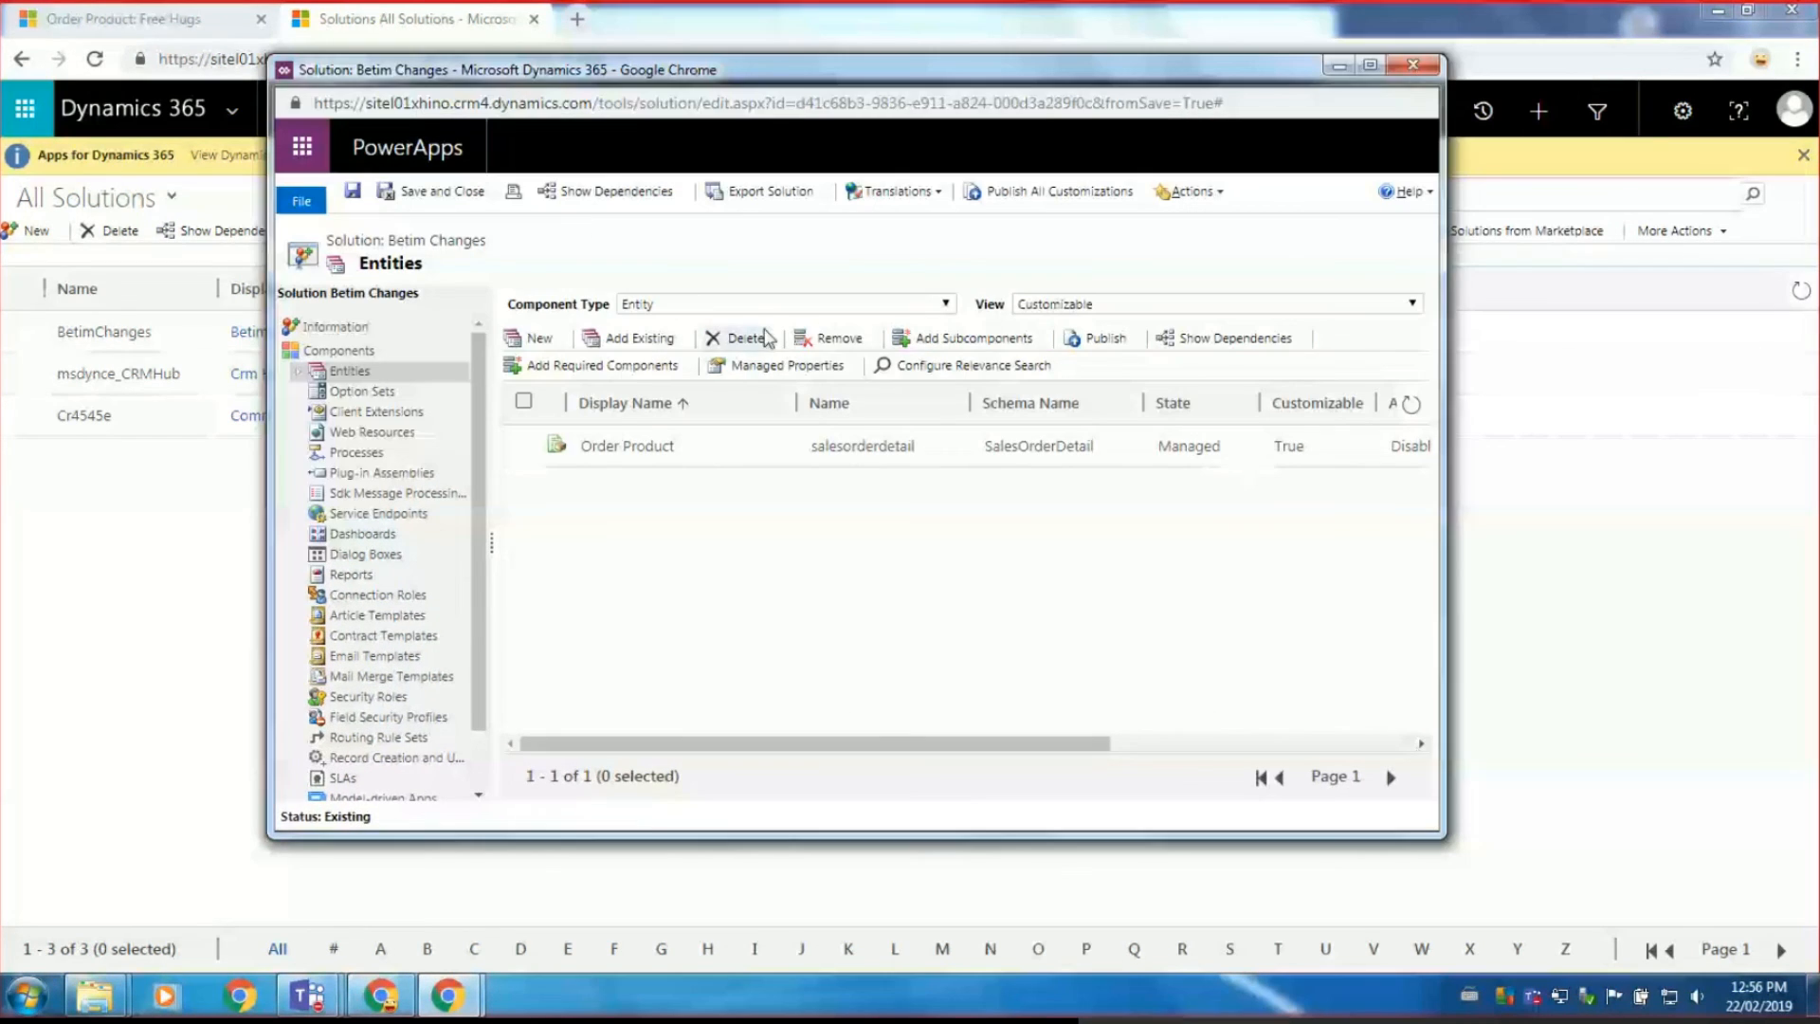
left_click(298, 372)
left_click(319, 392)
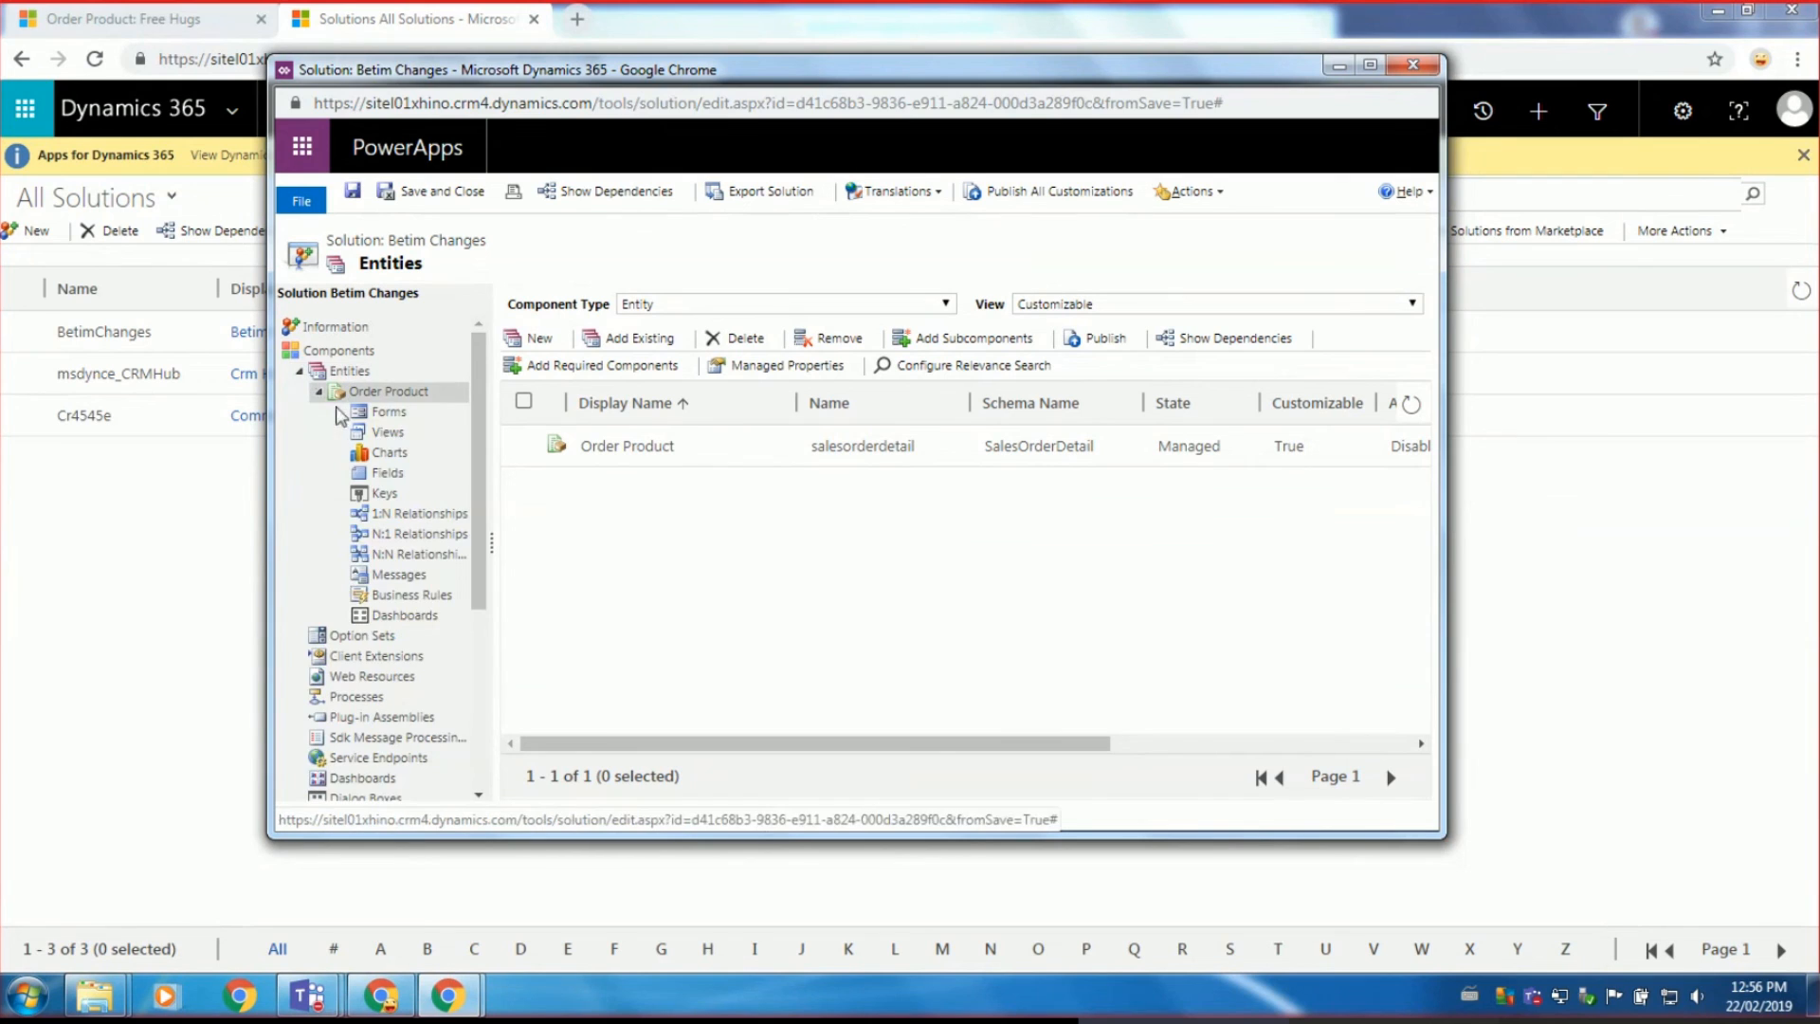
Browse the existing customizable web resources available to add to the solution, looking for the discount percentage script.
left_click(373, 675)
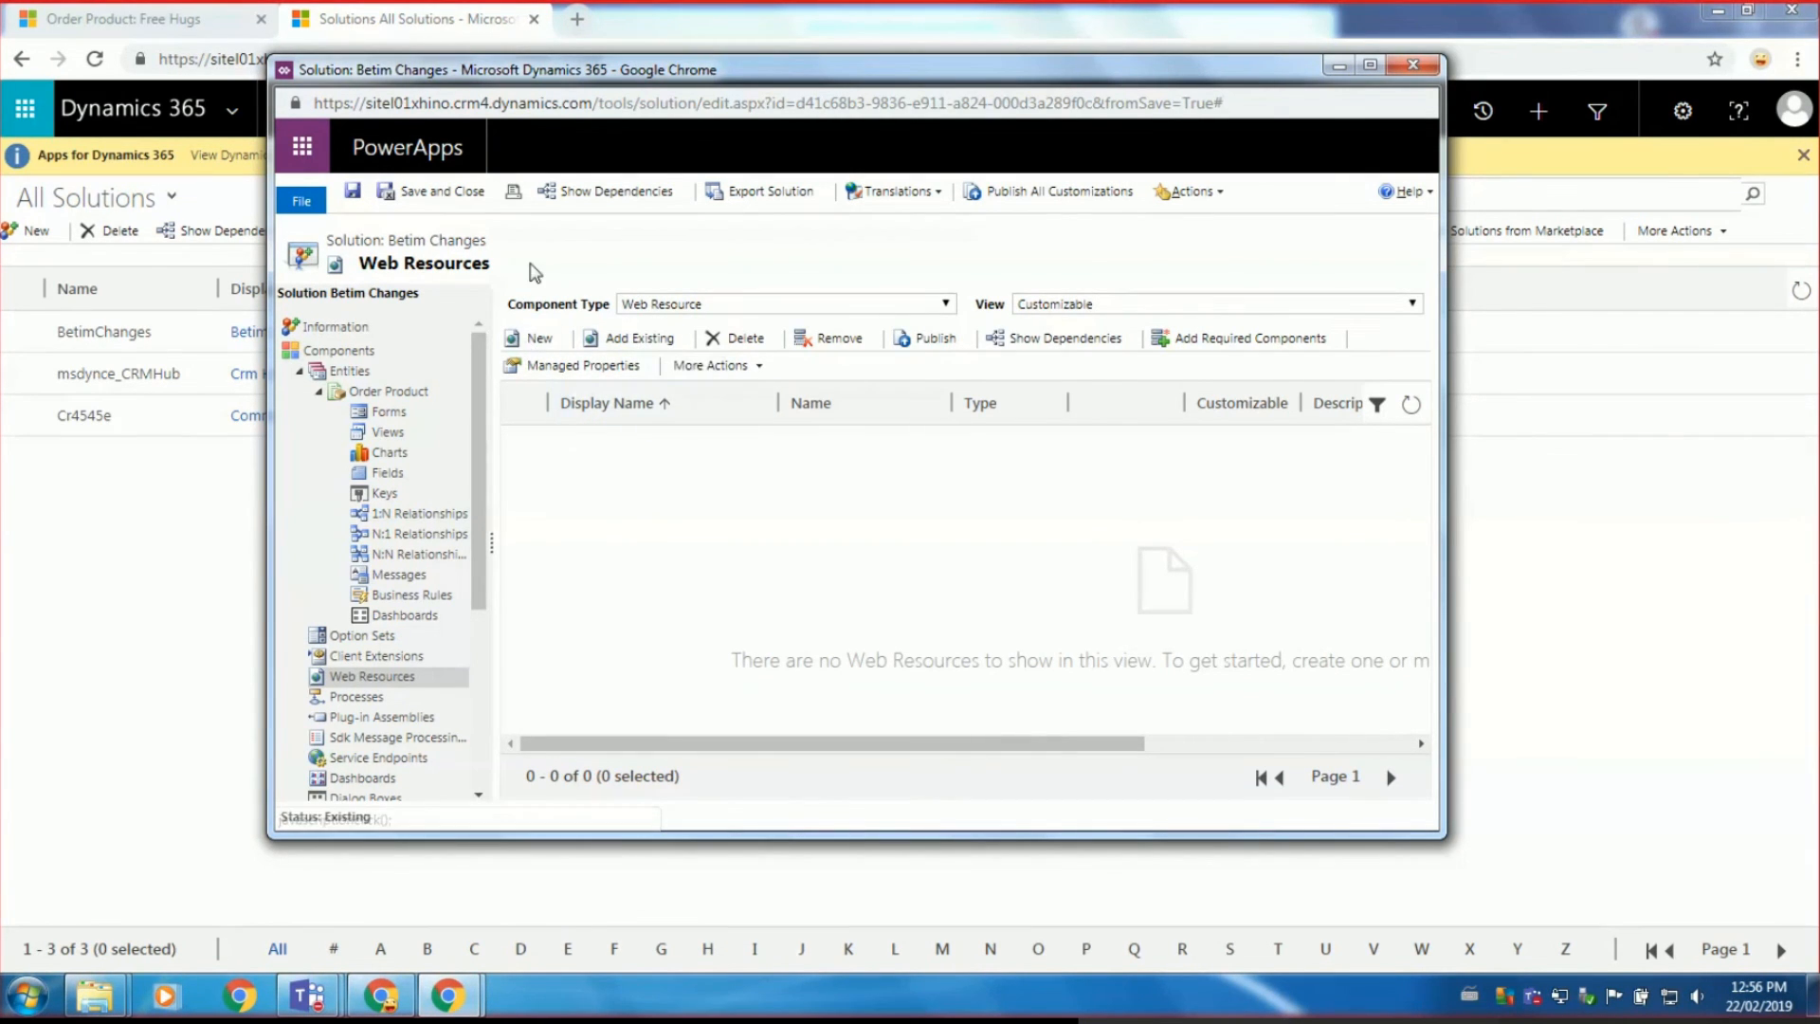
left_click(630, 338)
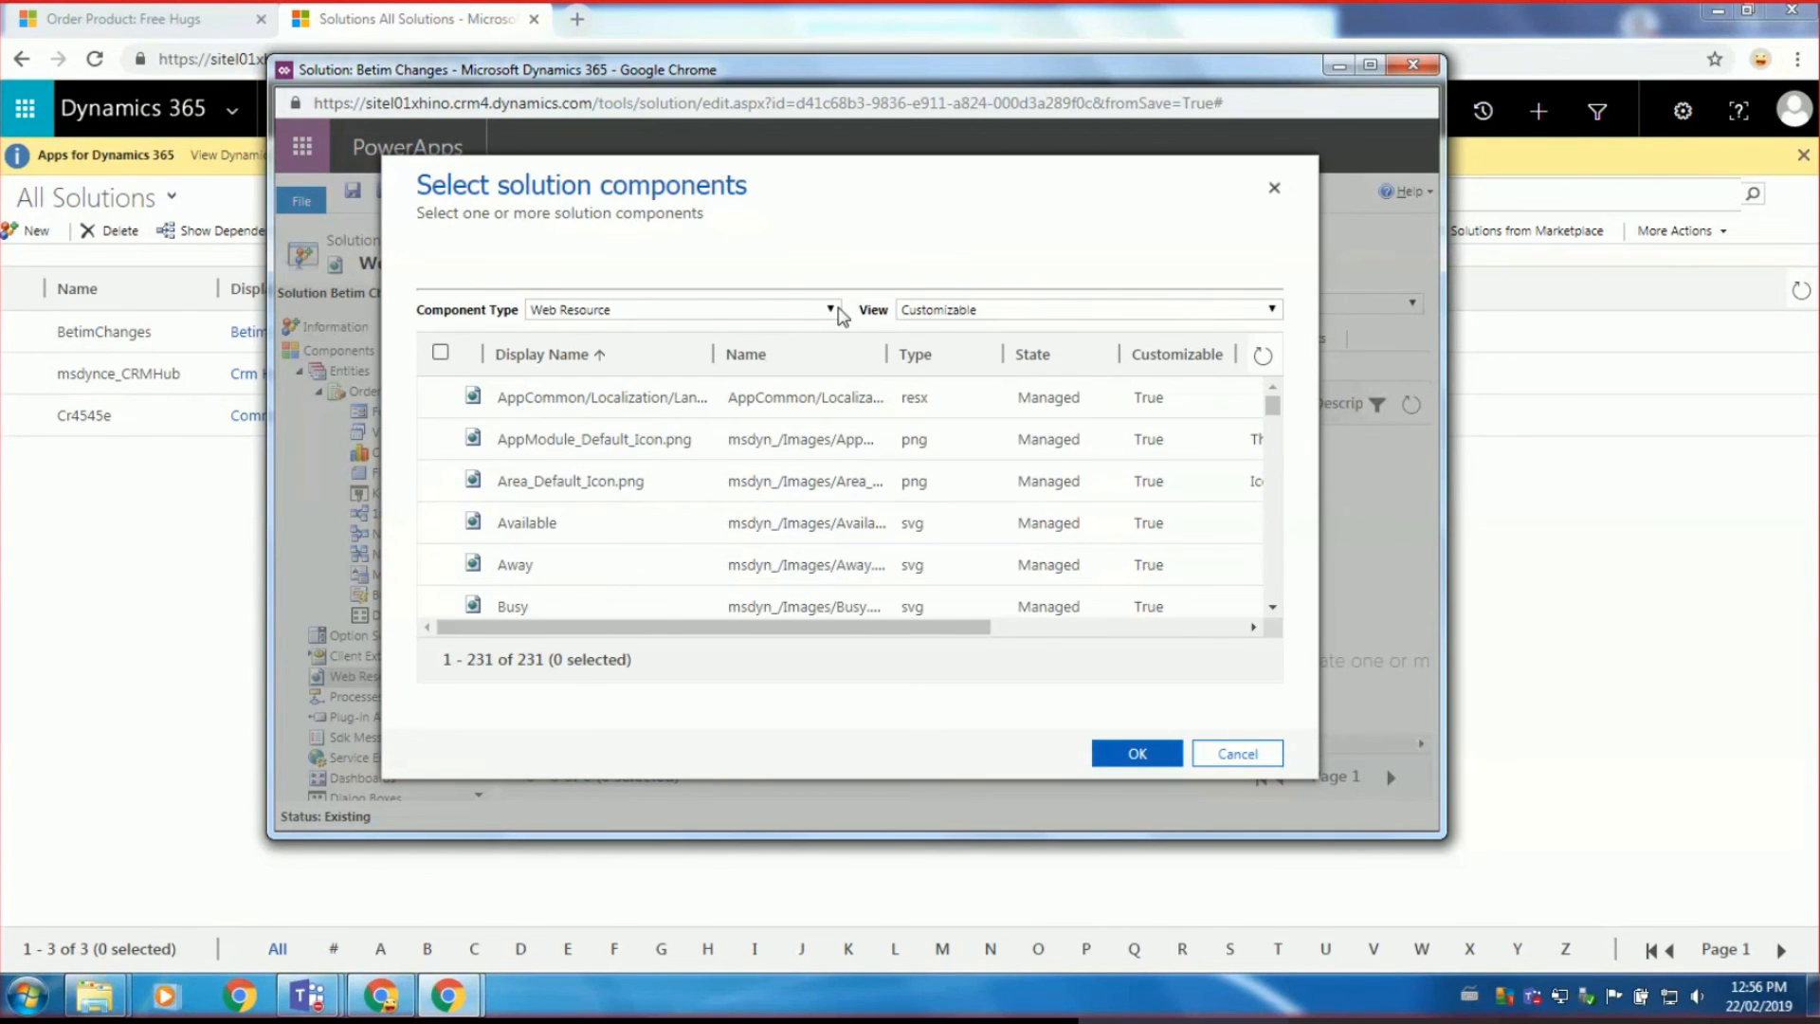
scroll(825, 474, "down", 10)
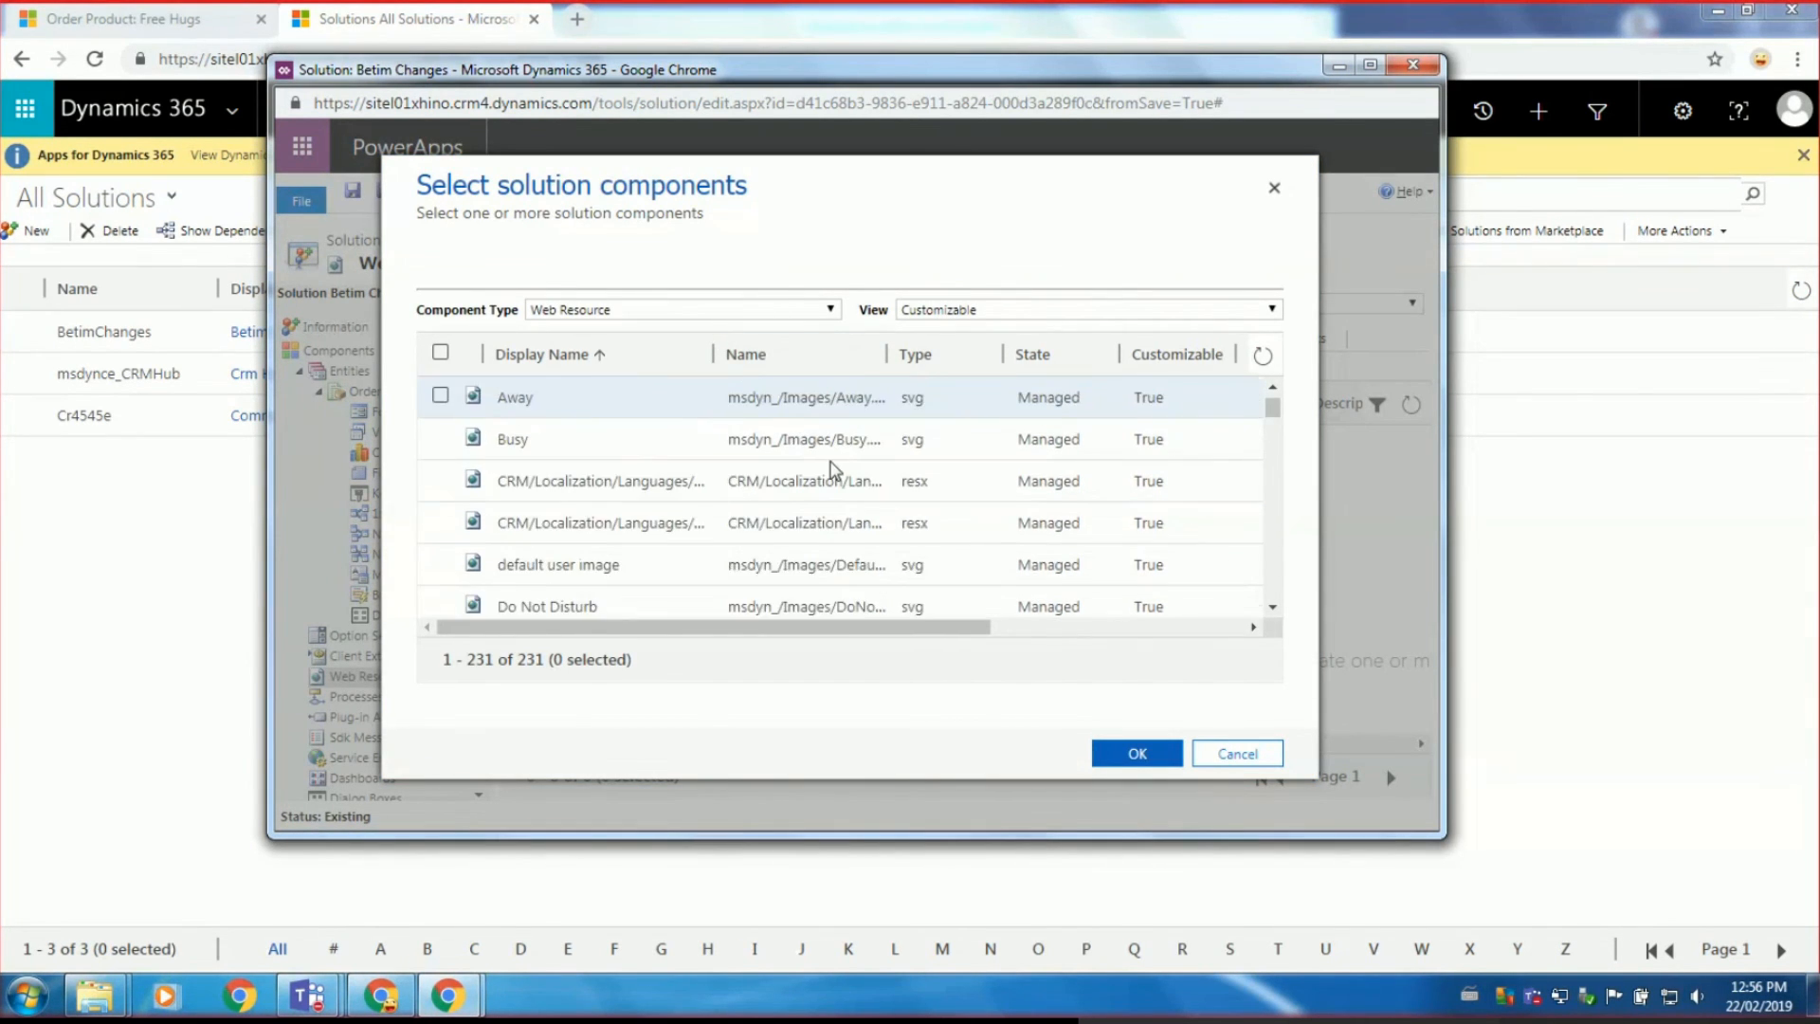
scroll(823, 493, "down", 10)
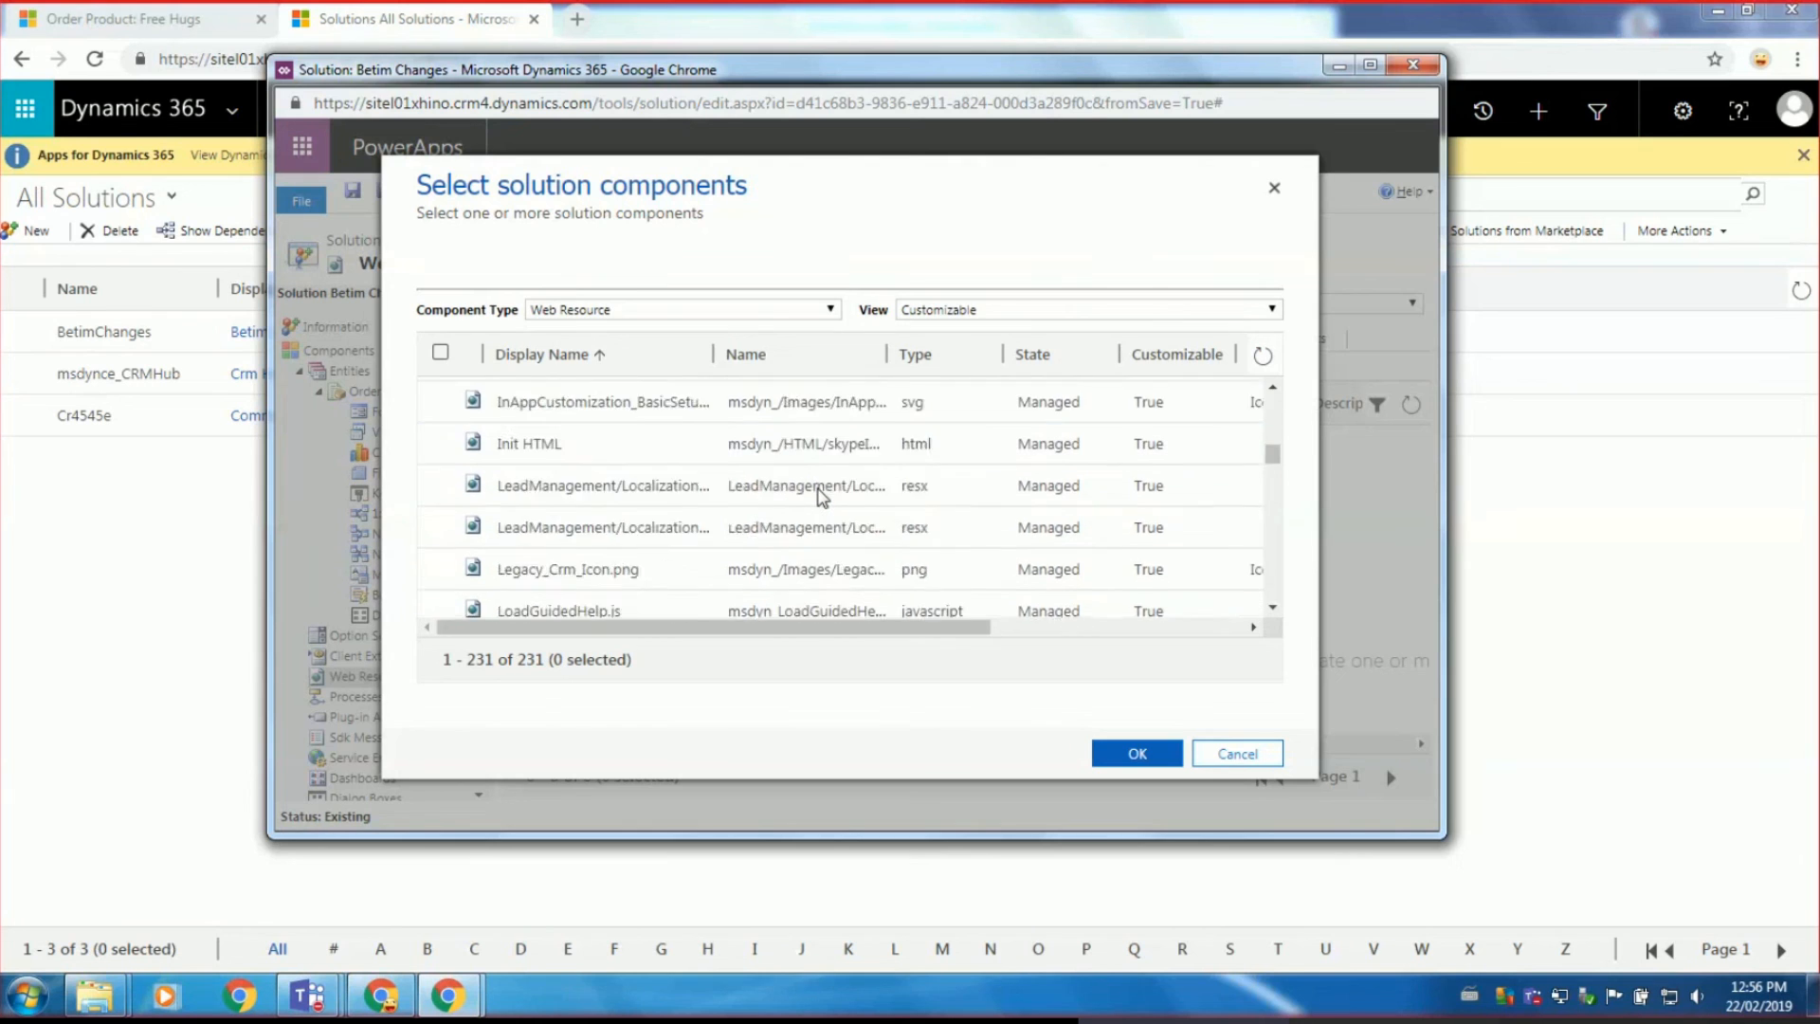
scroll(827, 495, "down", 10)
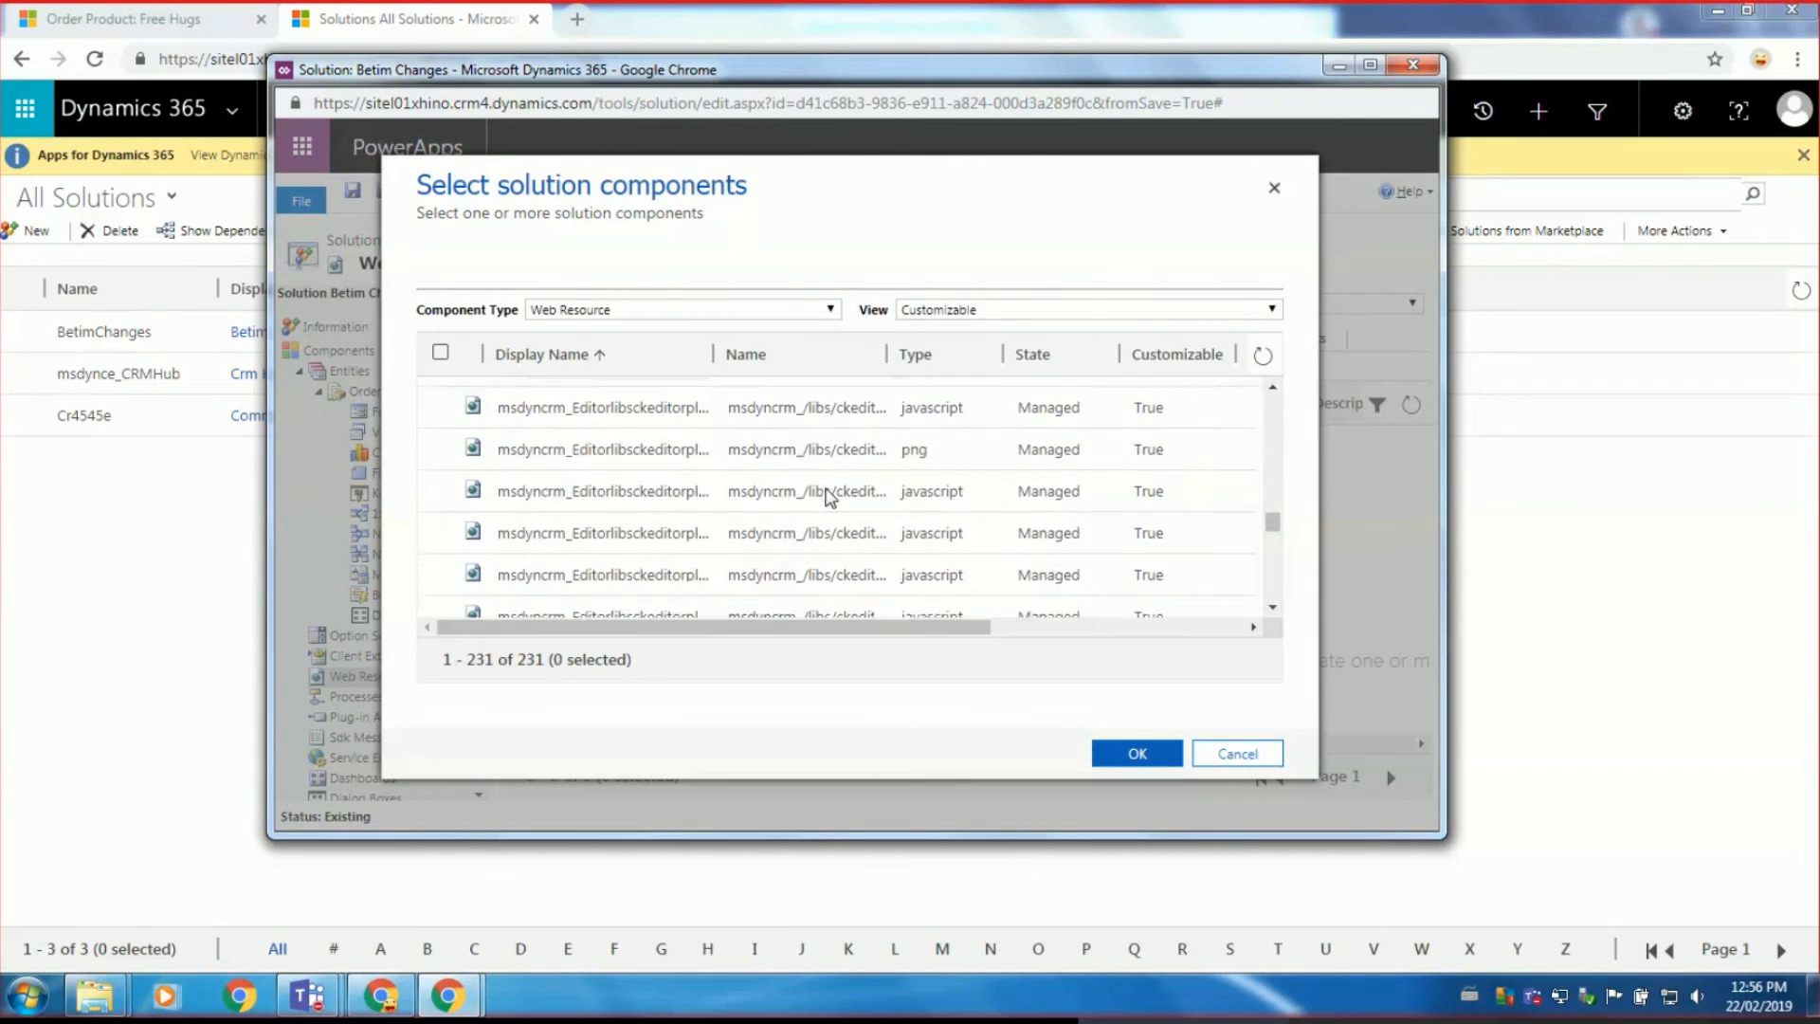
scroll(832, 497, "down", 10)
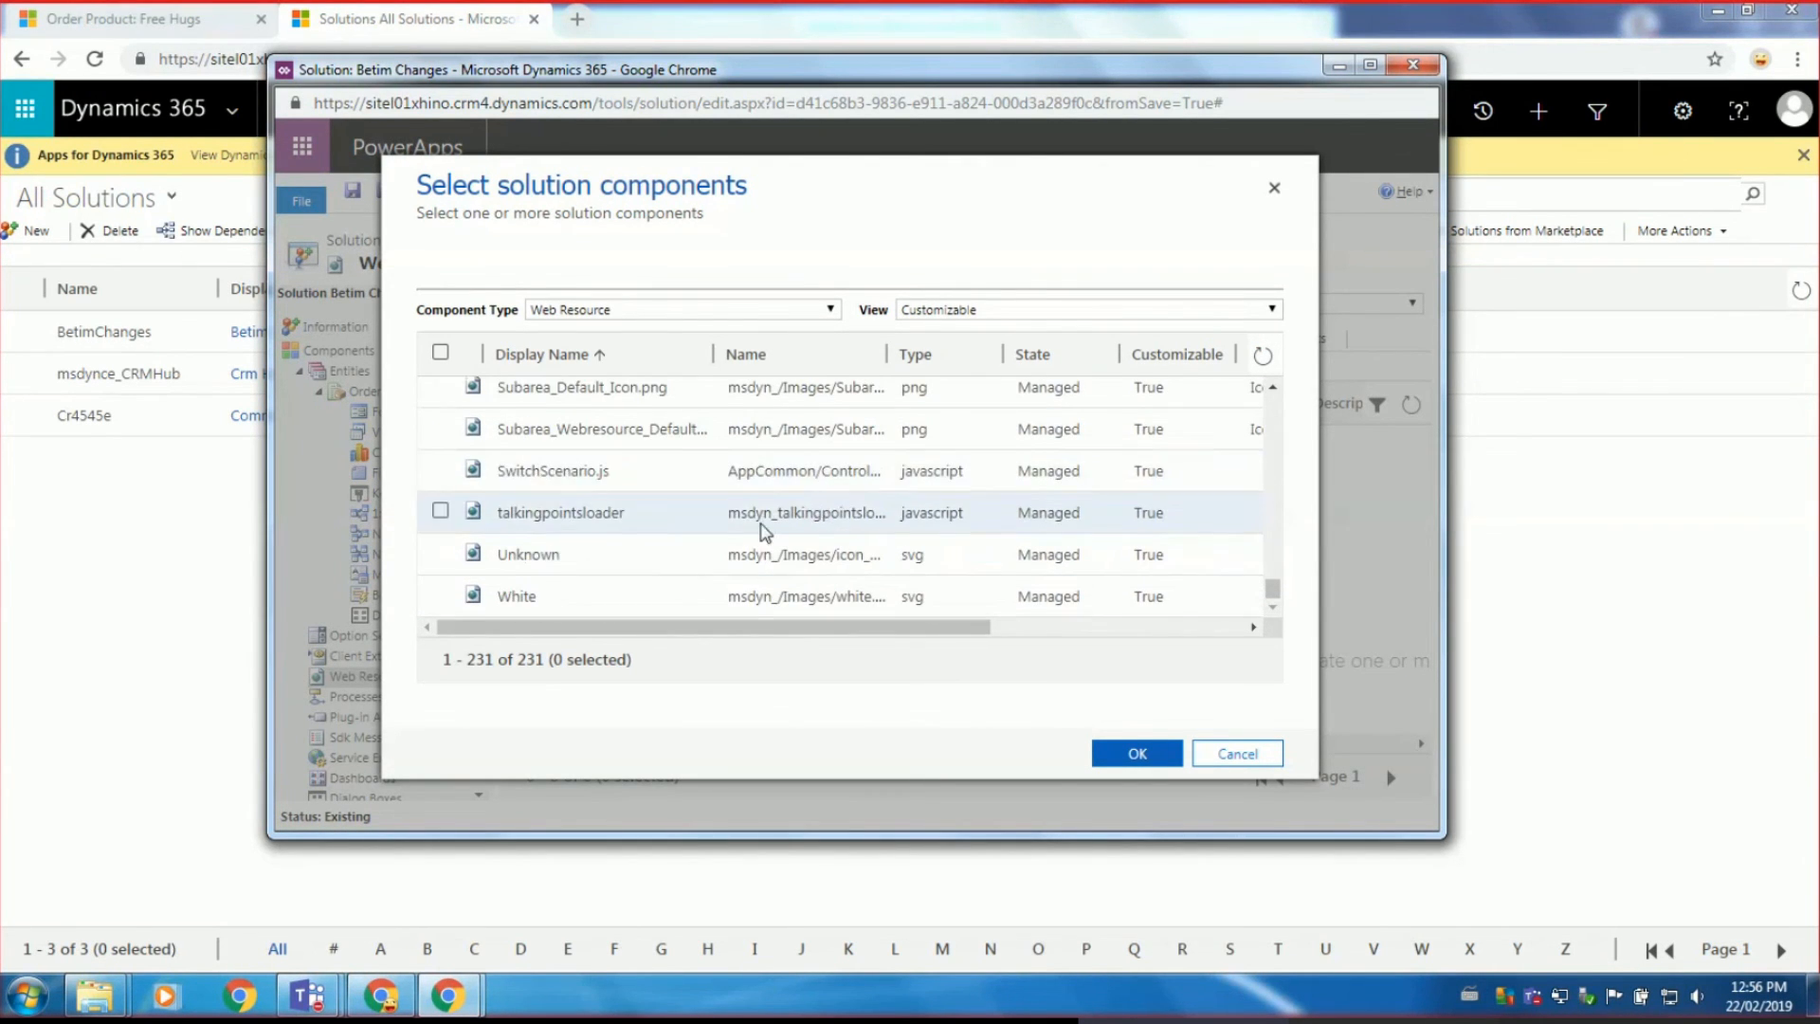
scroll(760, 526, "up", 8)
scroll(758, 531, "up", 10)
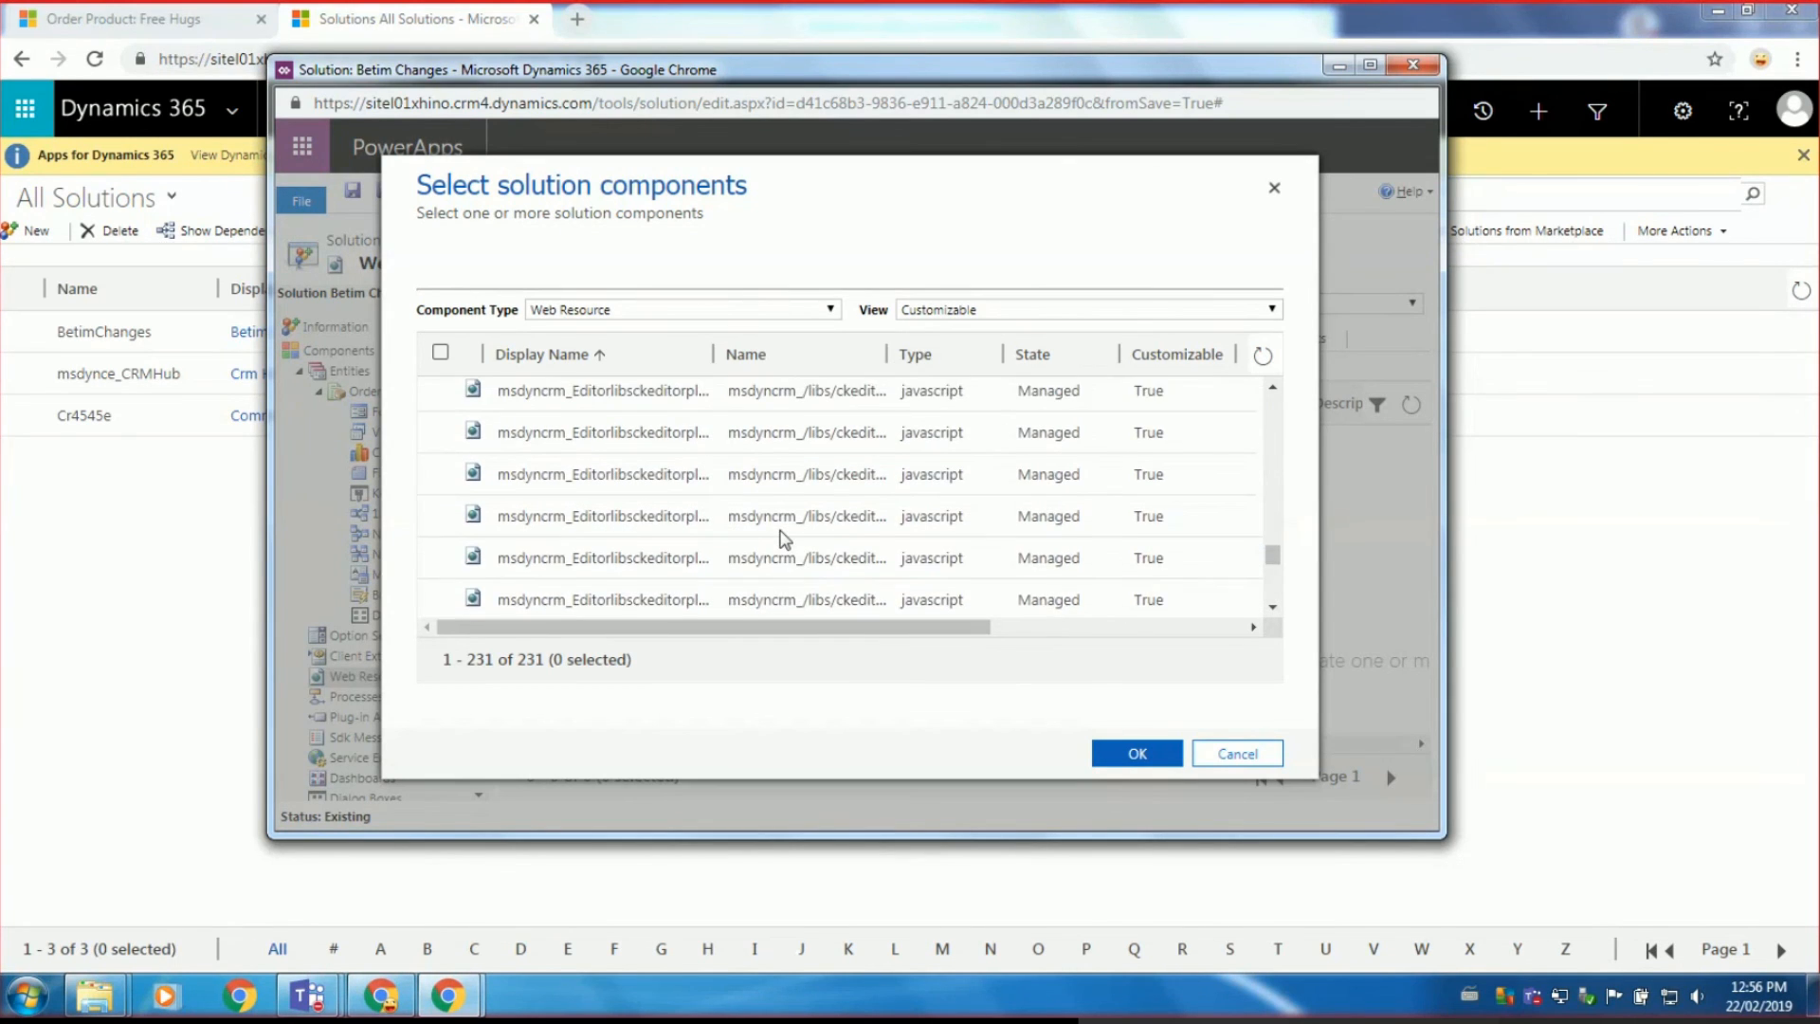
scroll(785, 535, "up", 10)
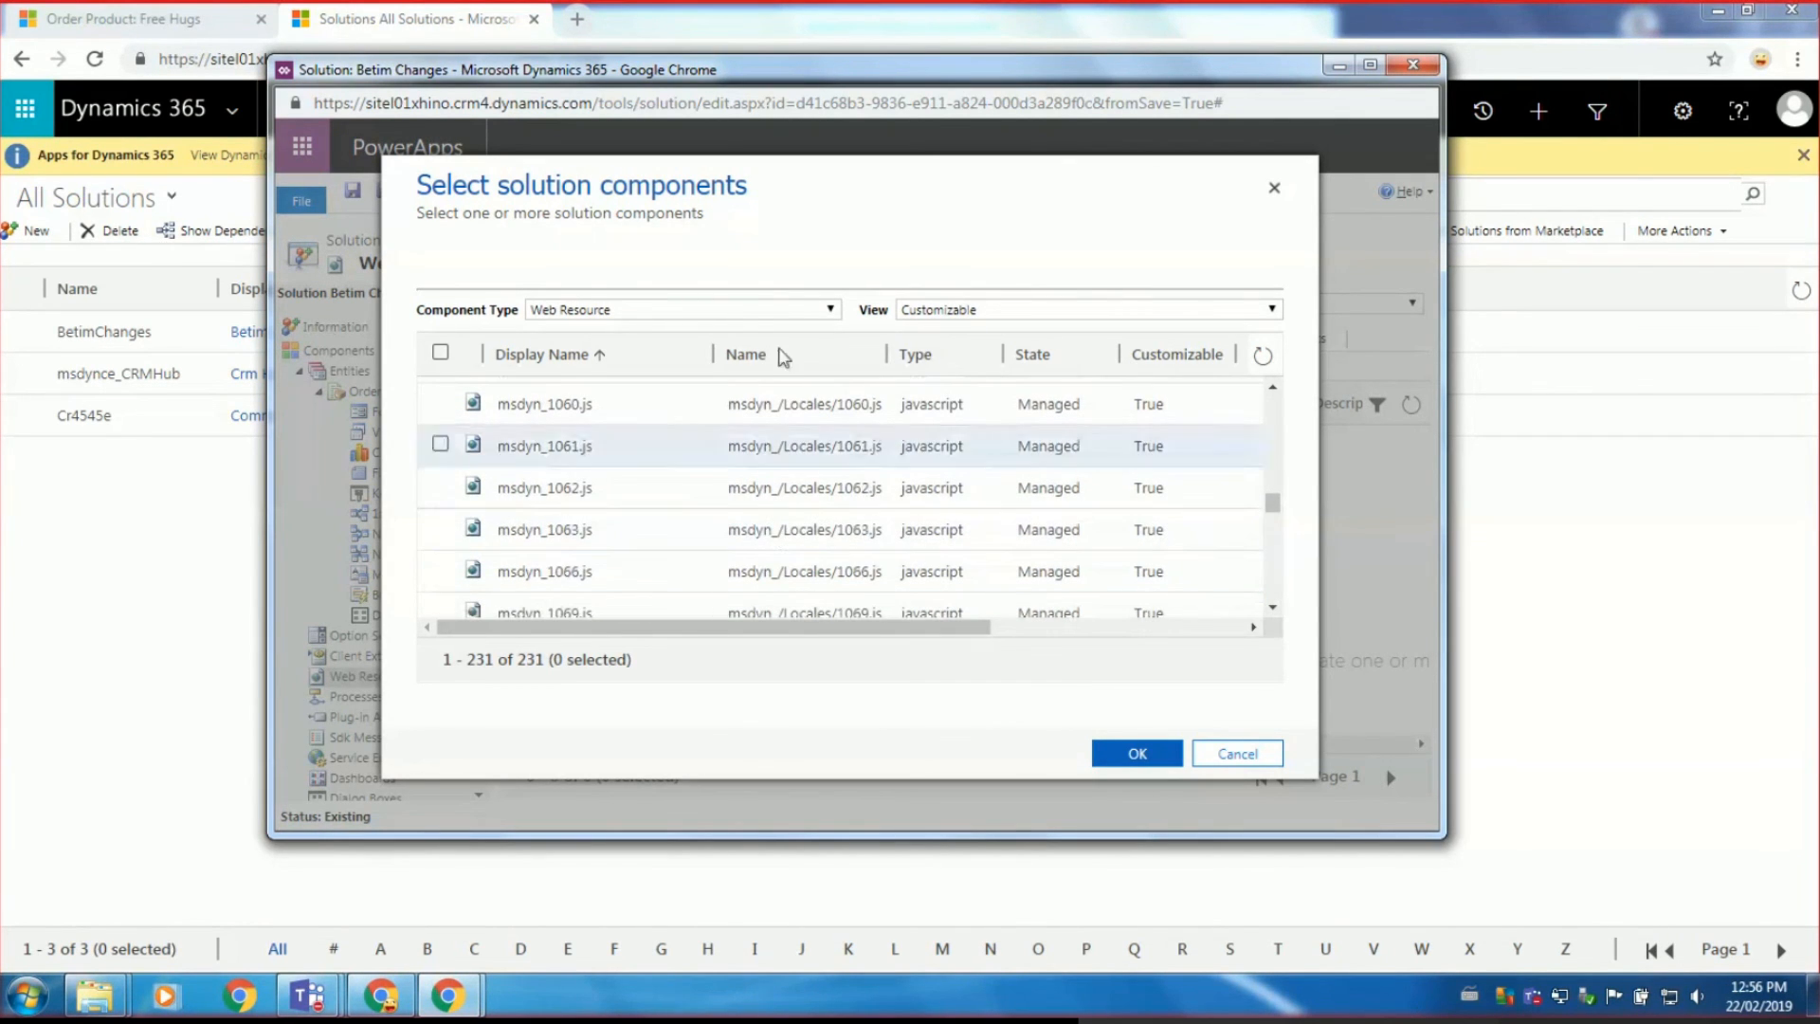
left_click(809, 311)
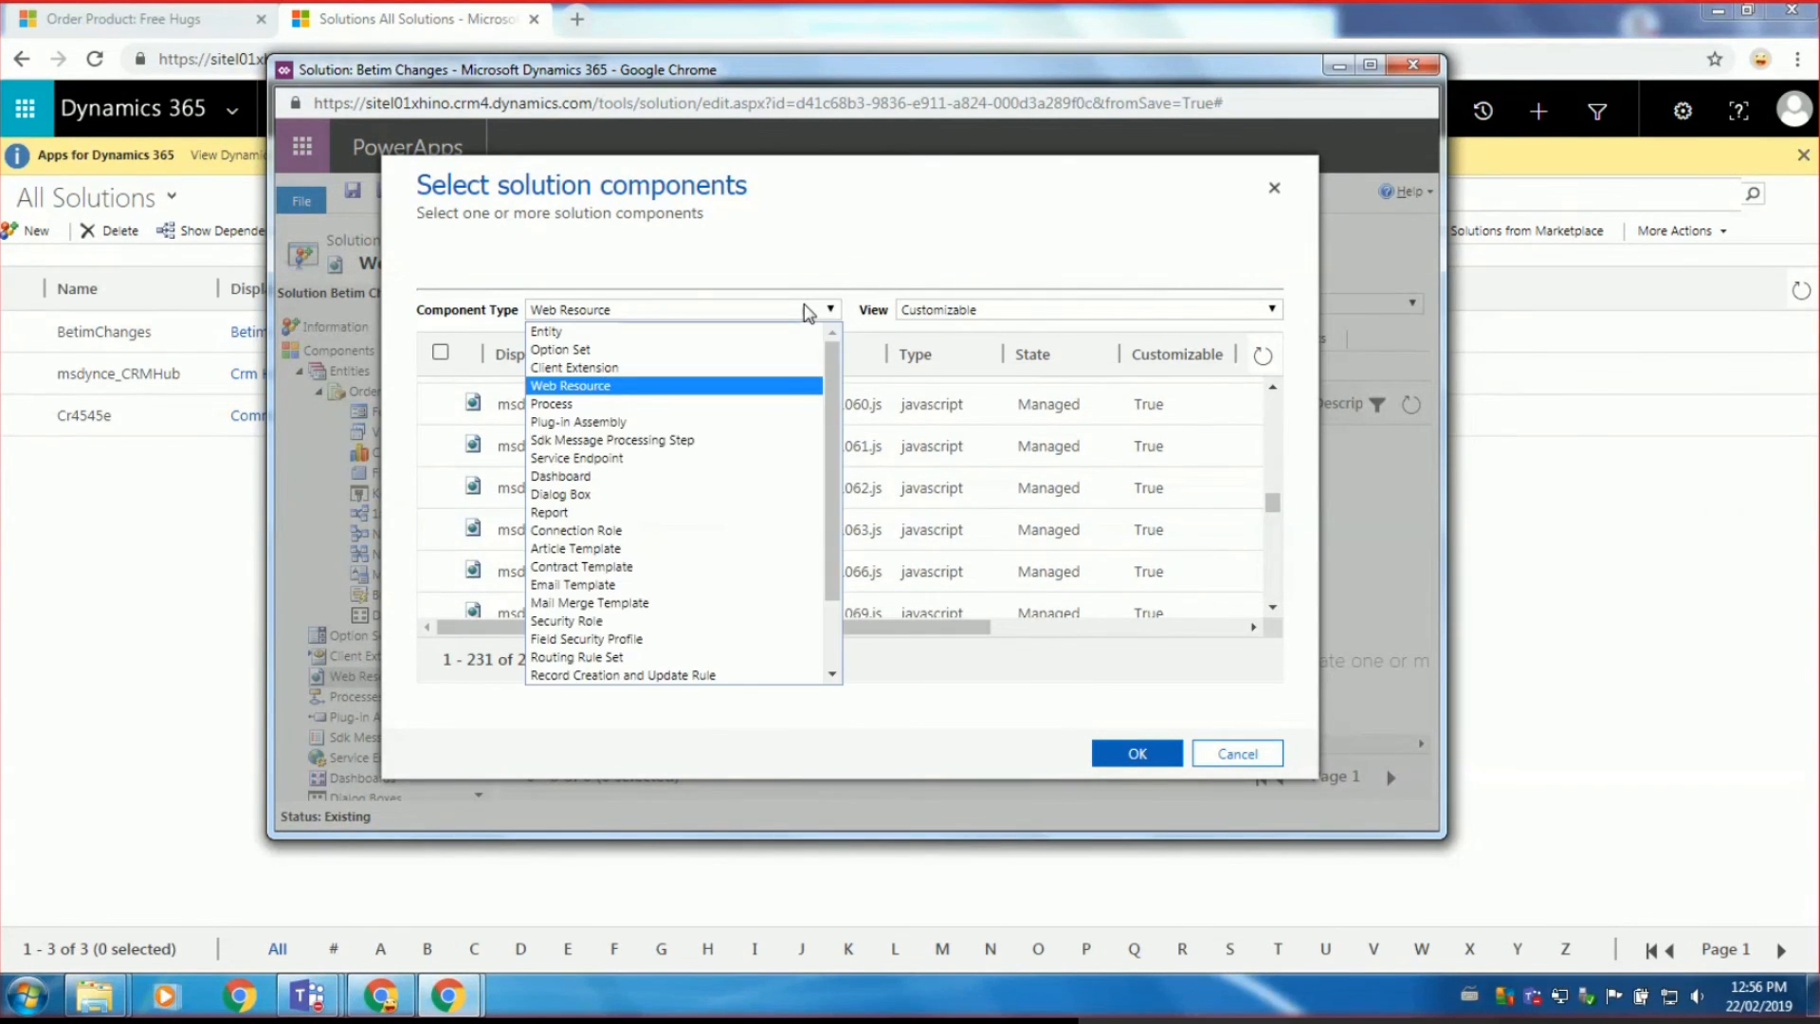
left_click(809, 311)
left_click(953, 311)
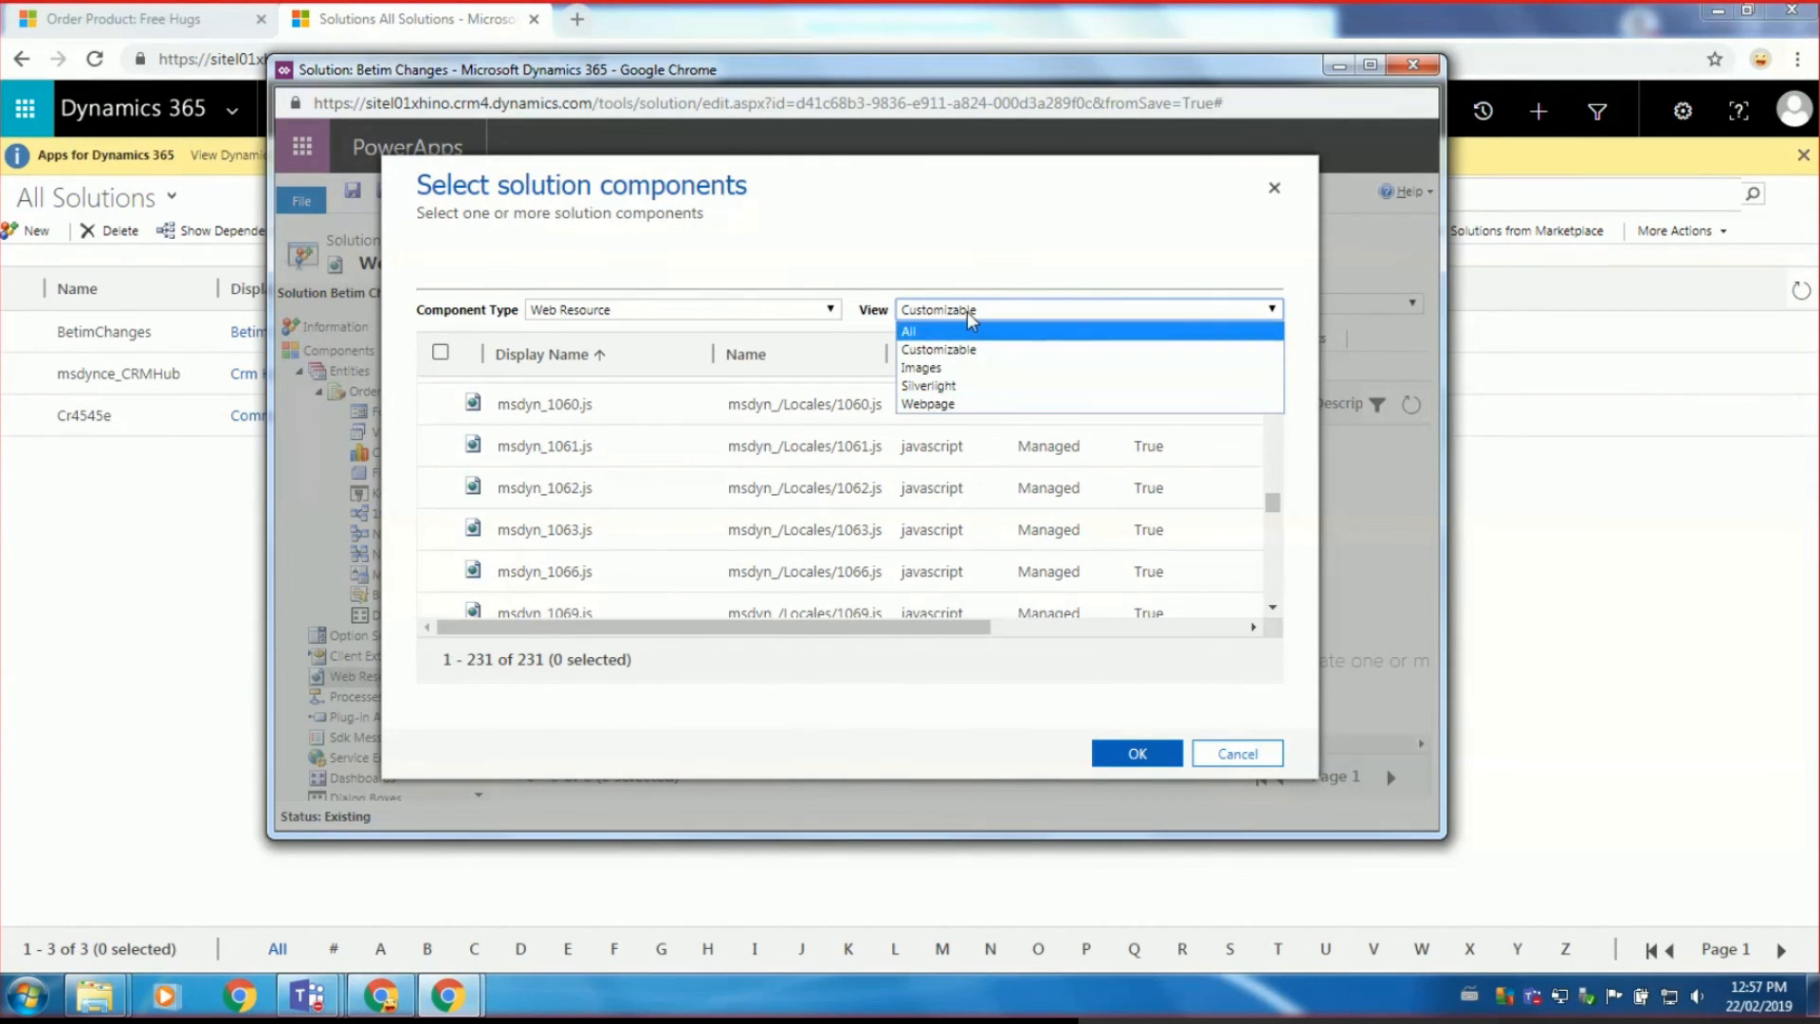
left_click(967, 311)
scroll(689, 493, "up", 15)
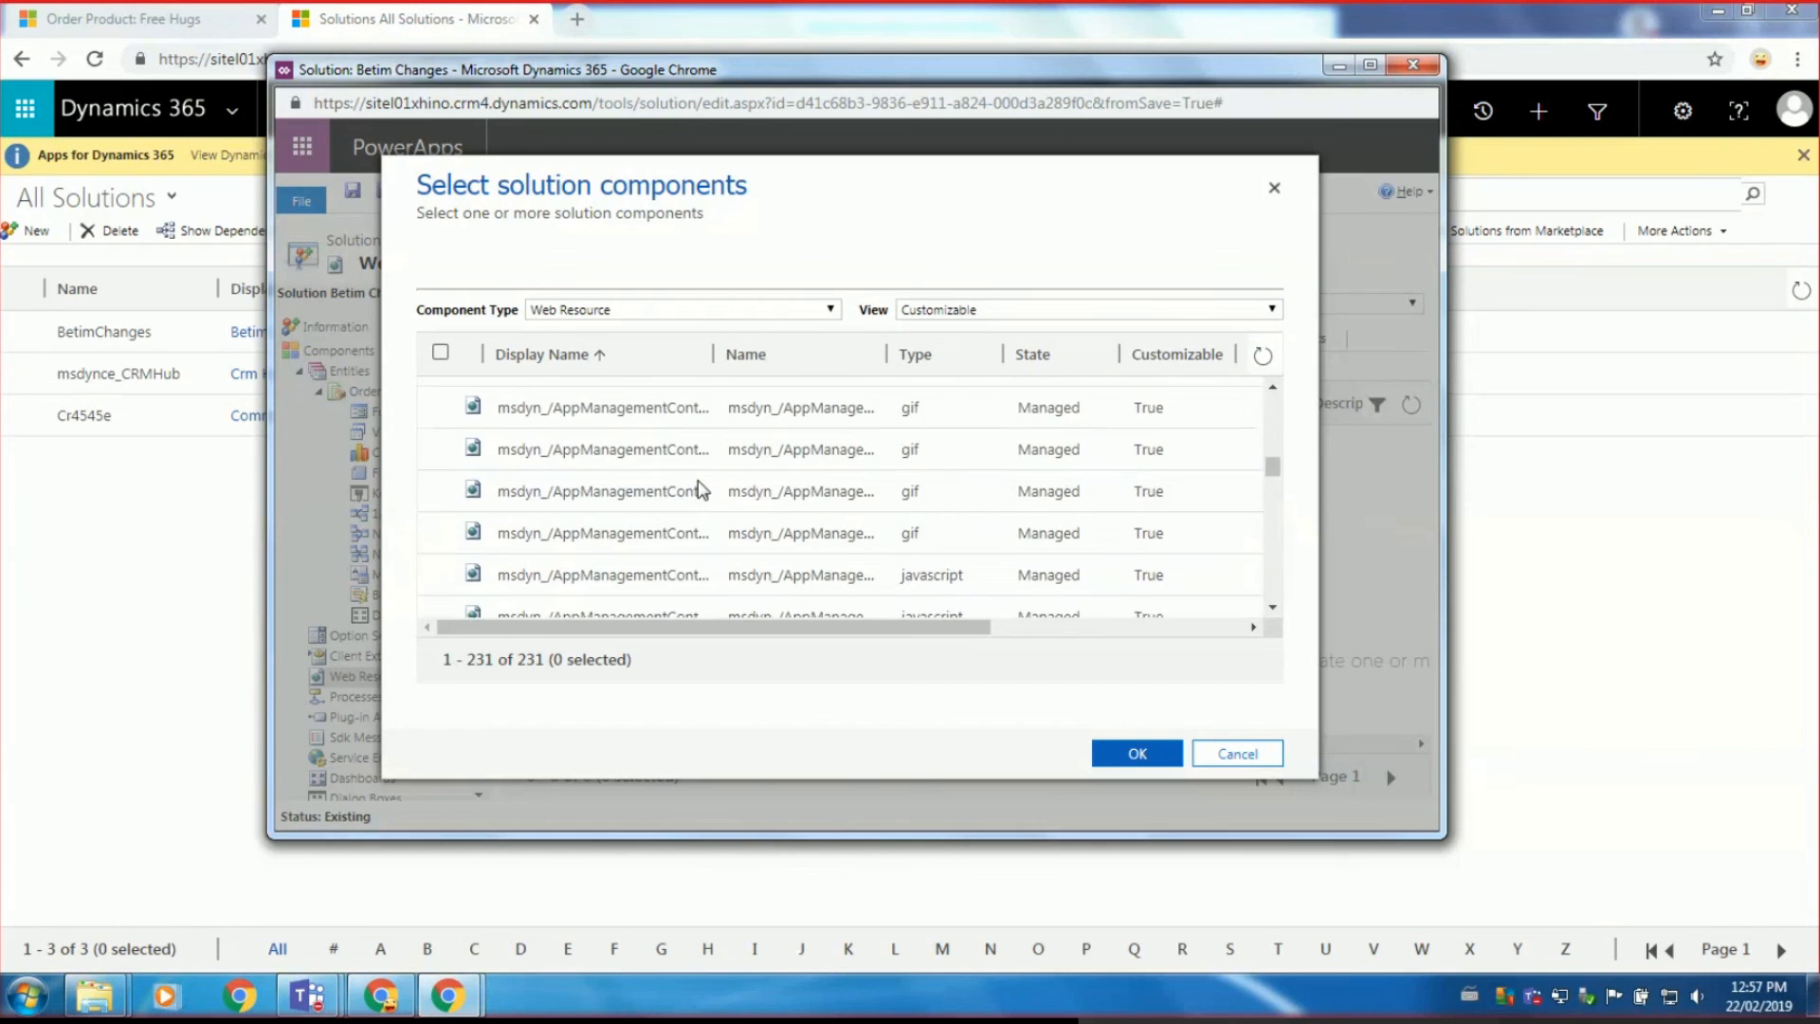
scroll(689, 509, "up", 5)
scroll(689, 512, "down", 10)
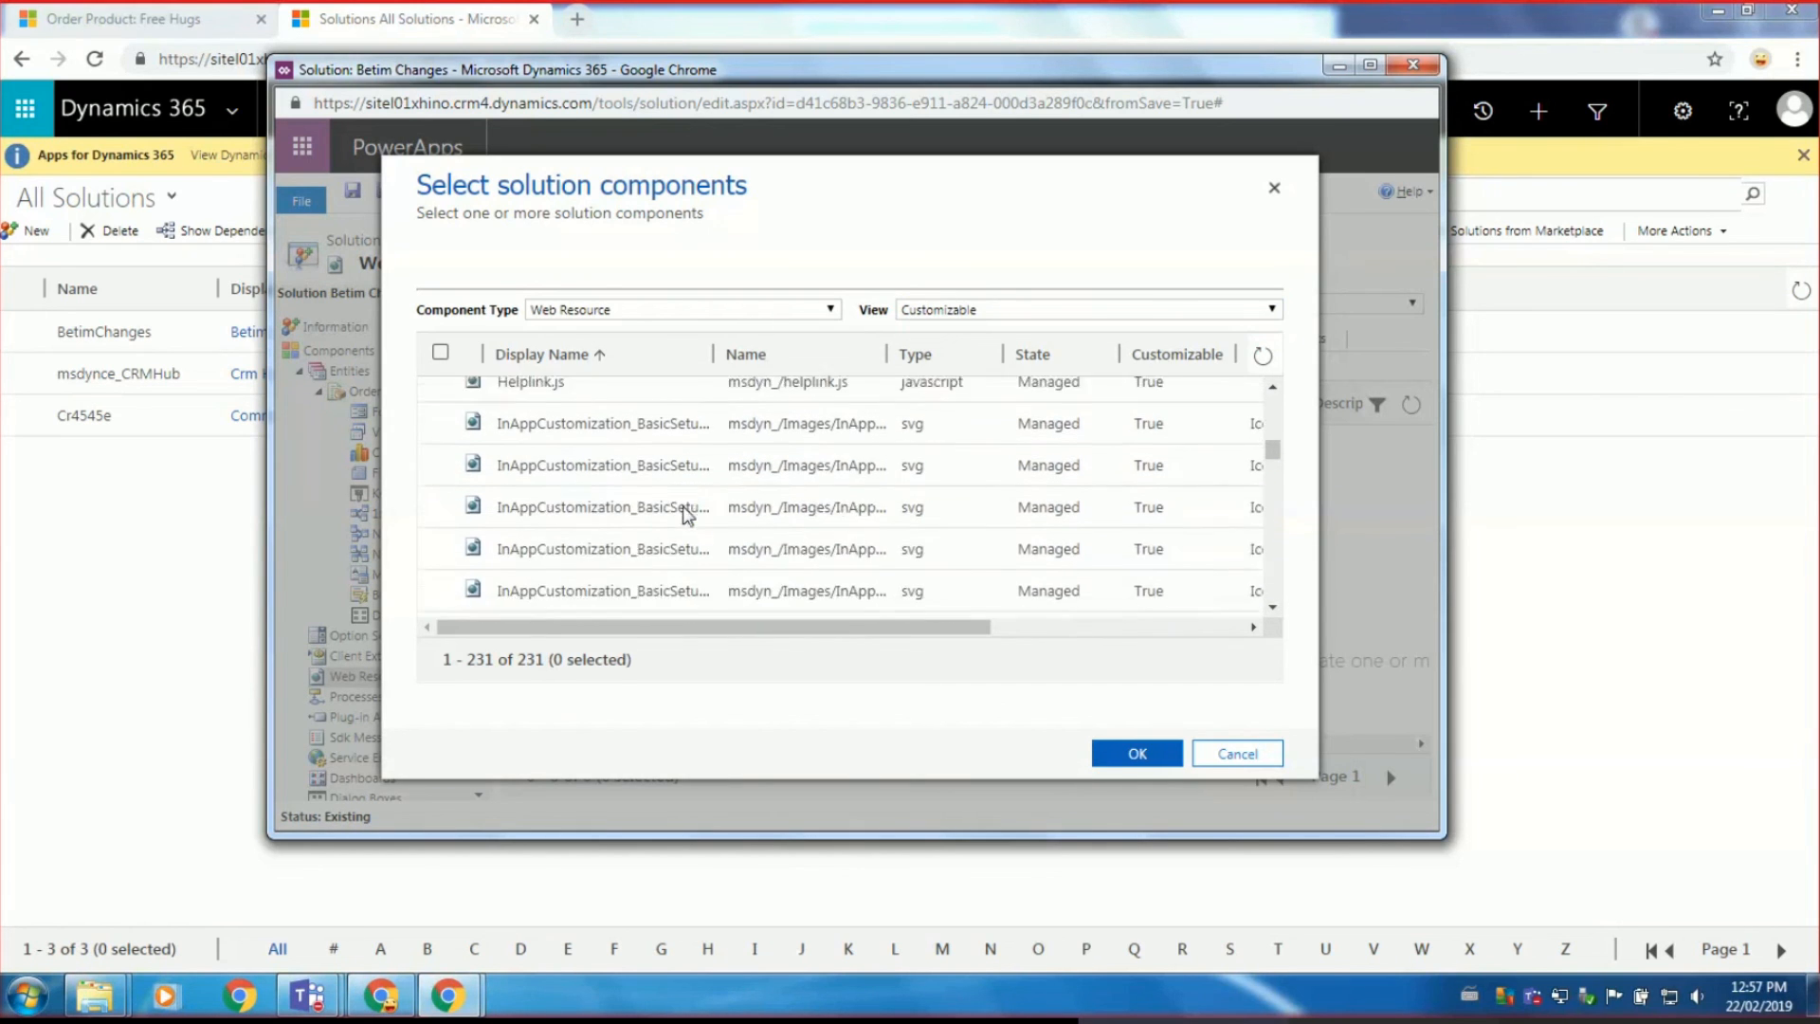
scroll(686, 513, "down", 2)
scroll(689, 517, "up", 12)
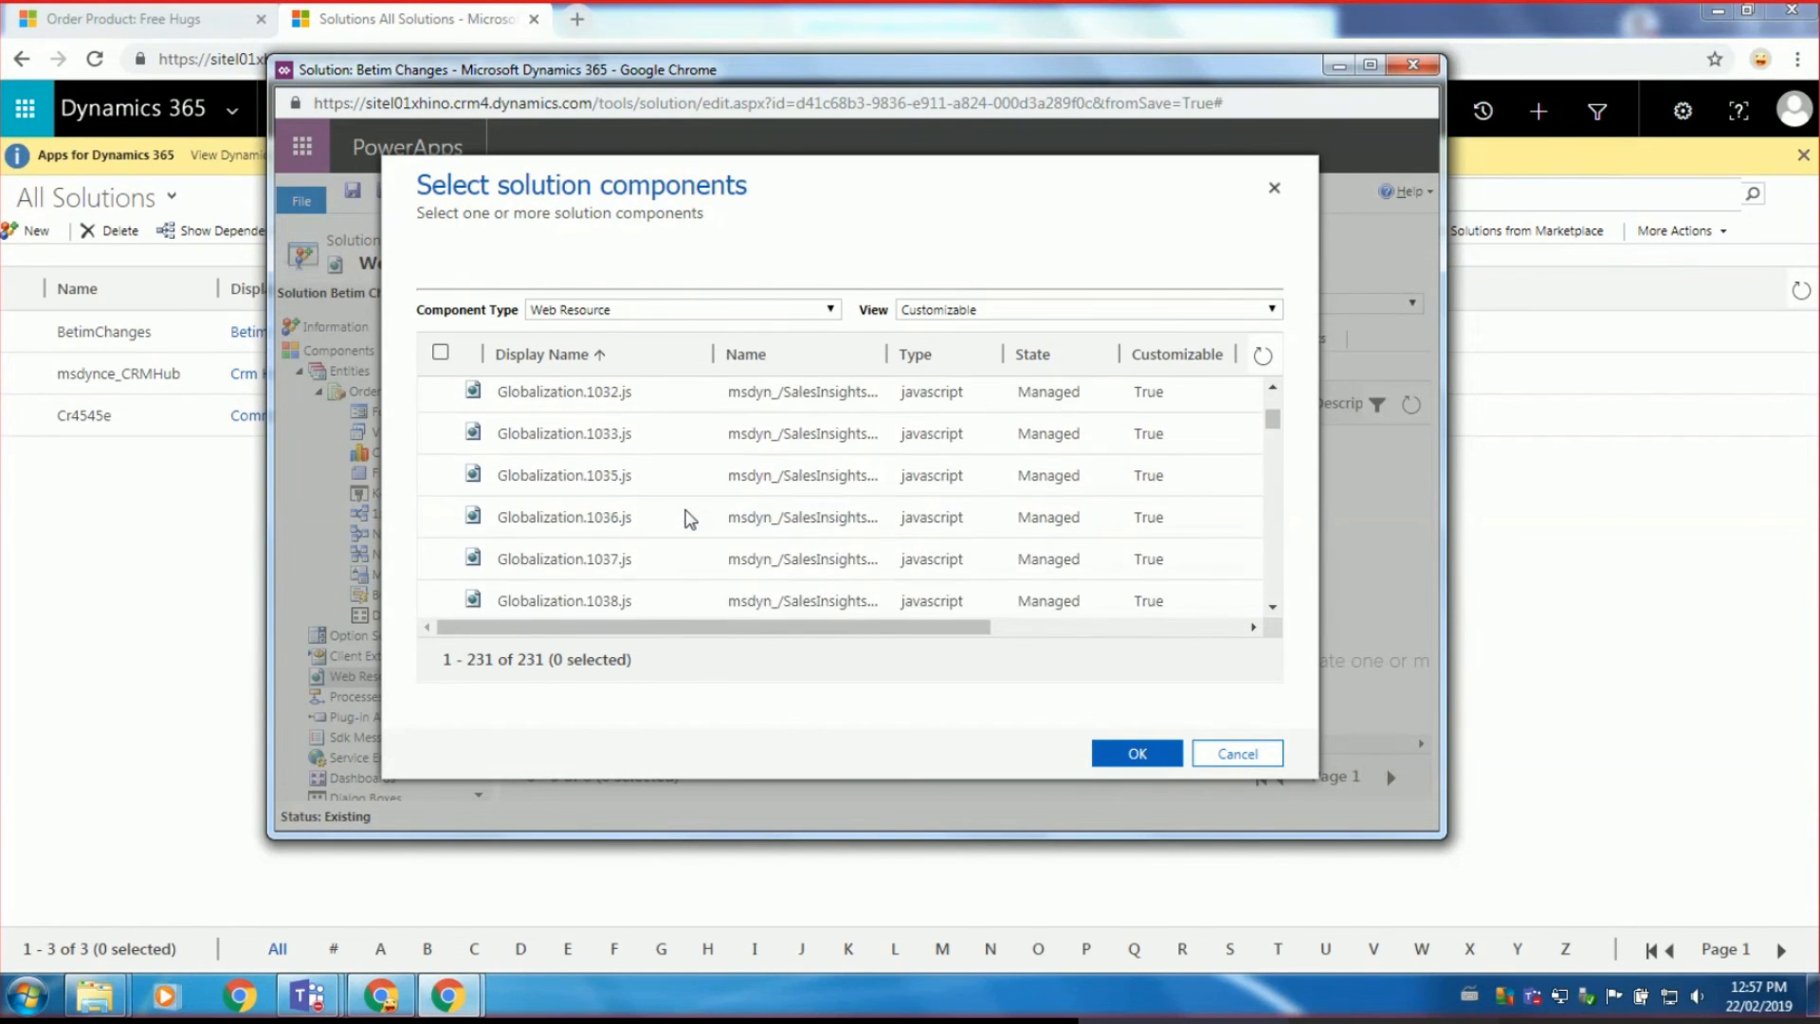
scroll(686, 517, "down", 2)
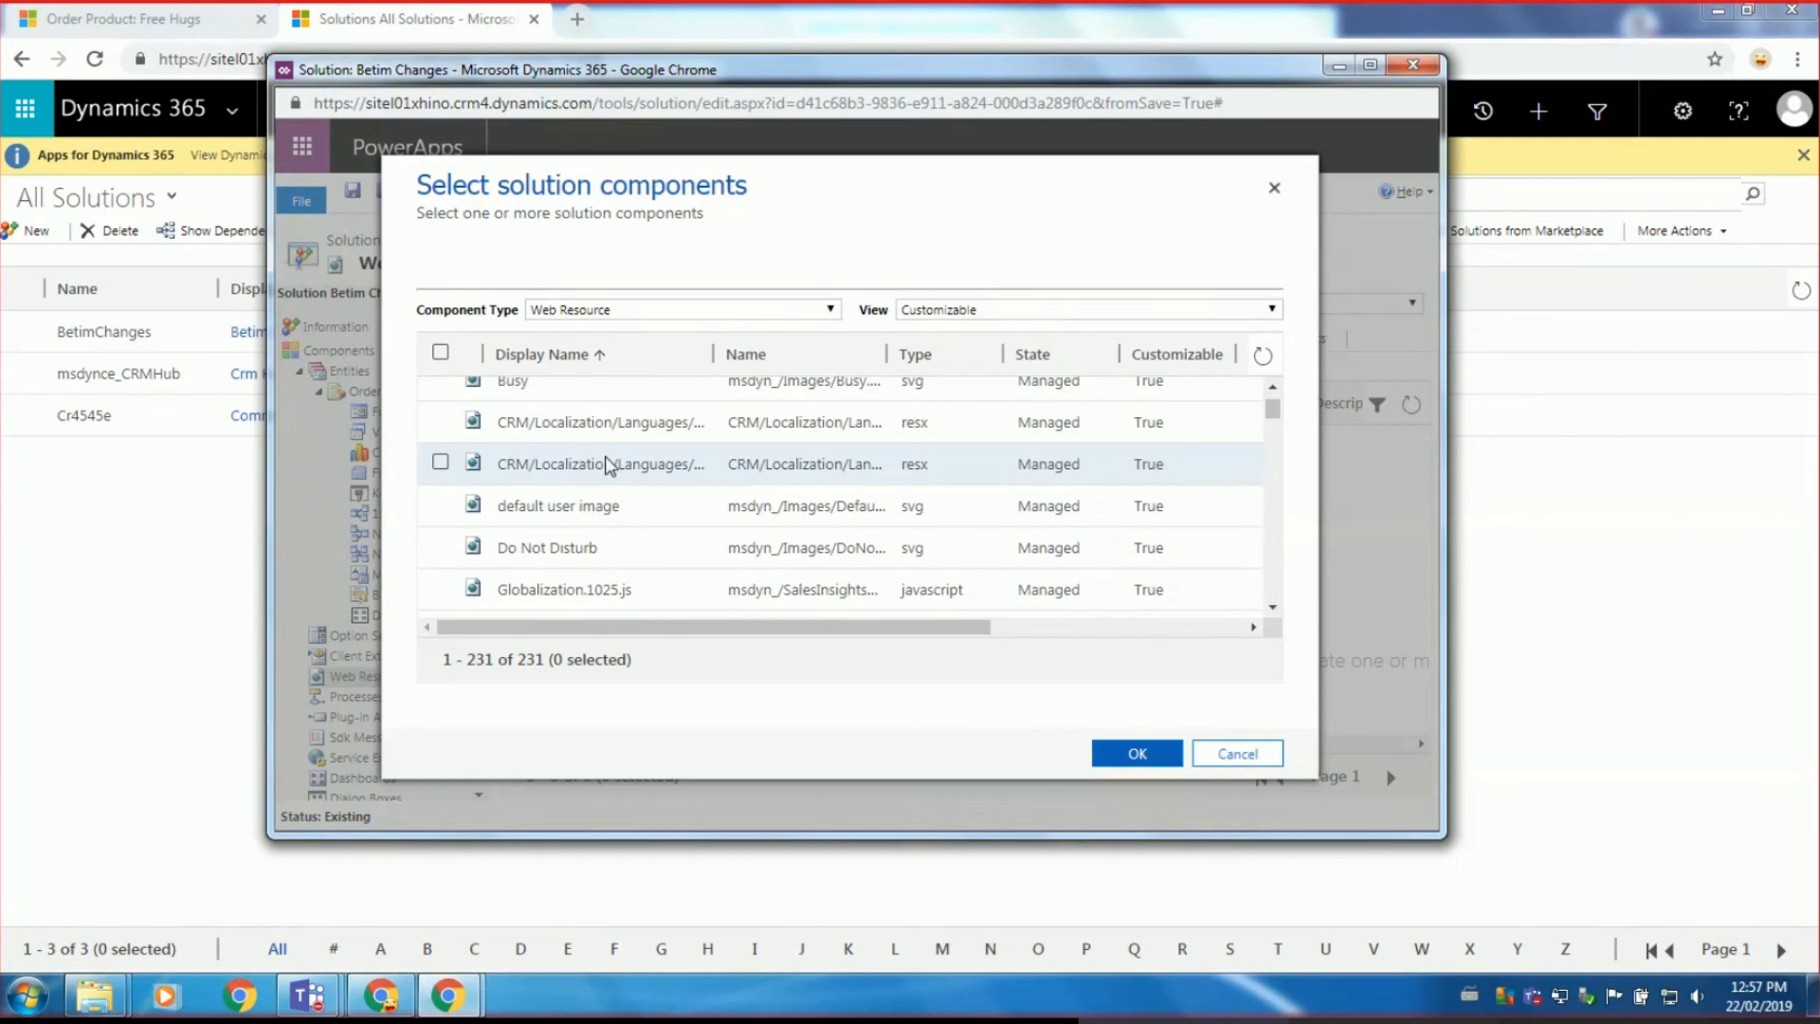
scroll(663, 474, "up", 2)
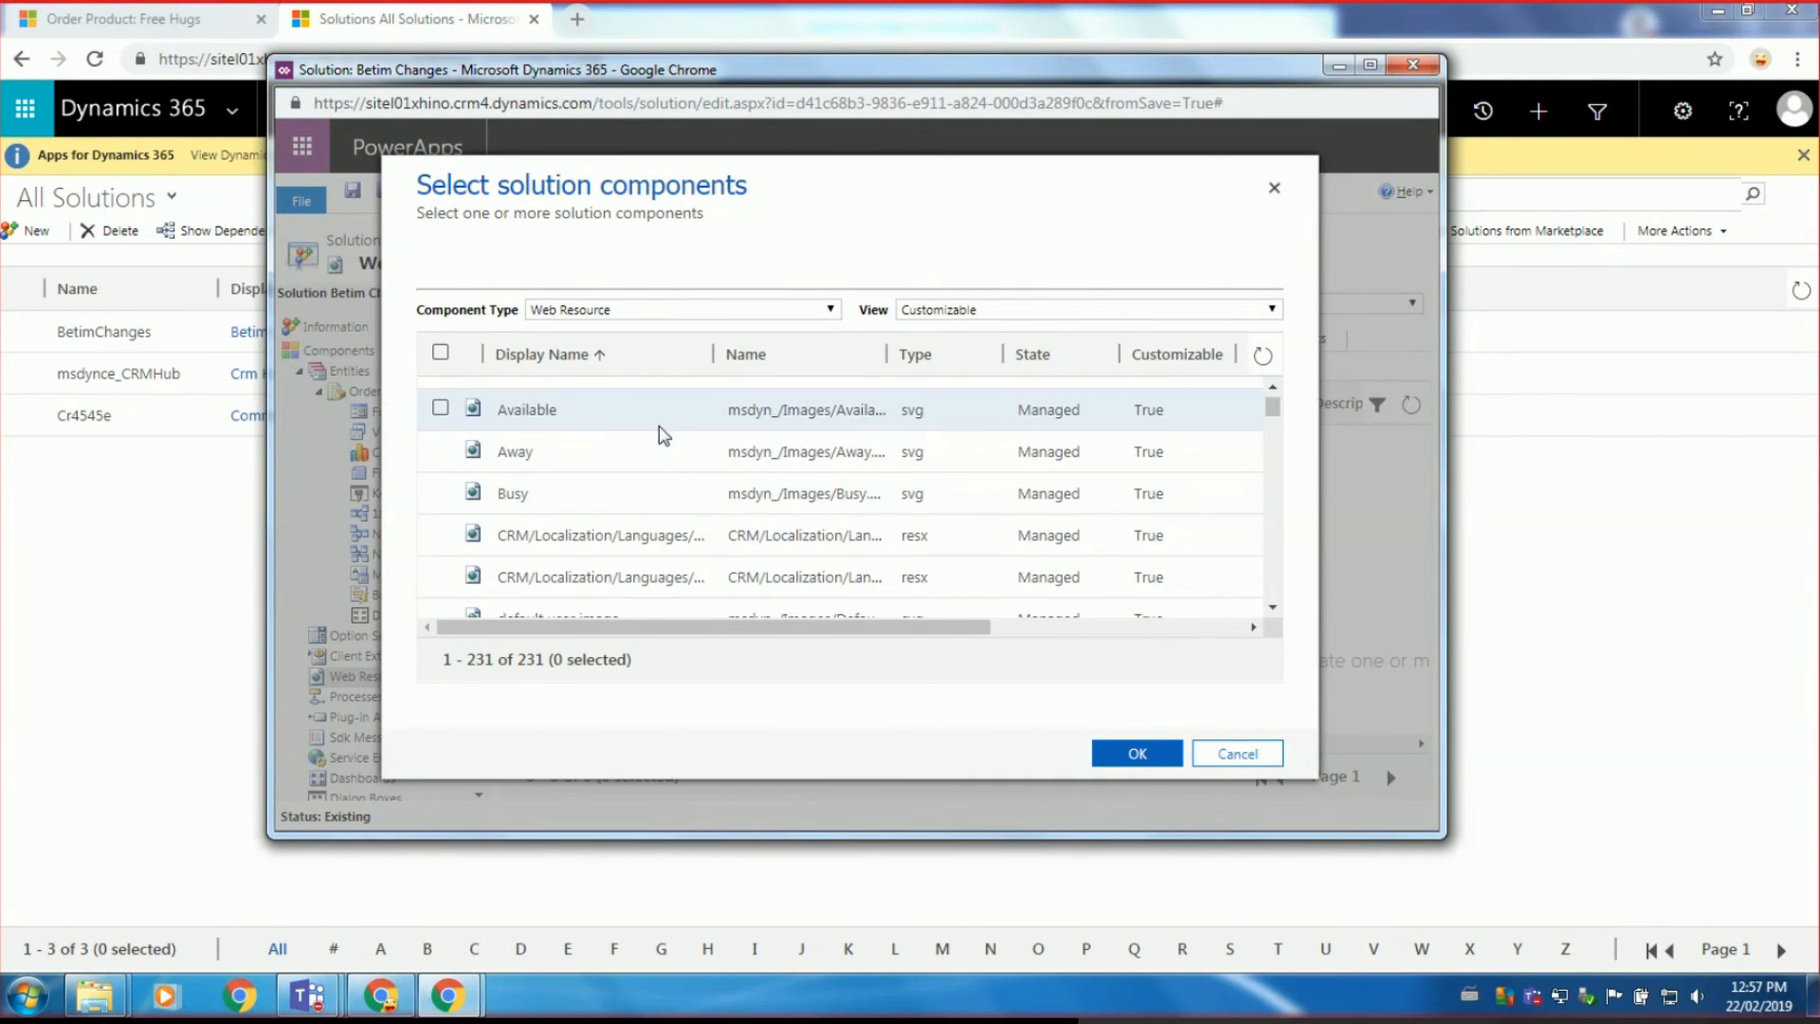
scroll(658, 446, "down", 2)
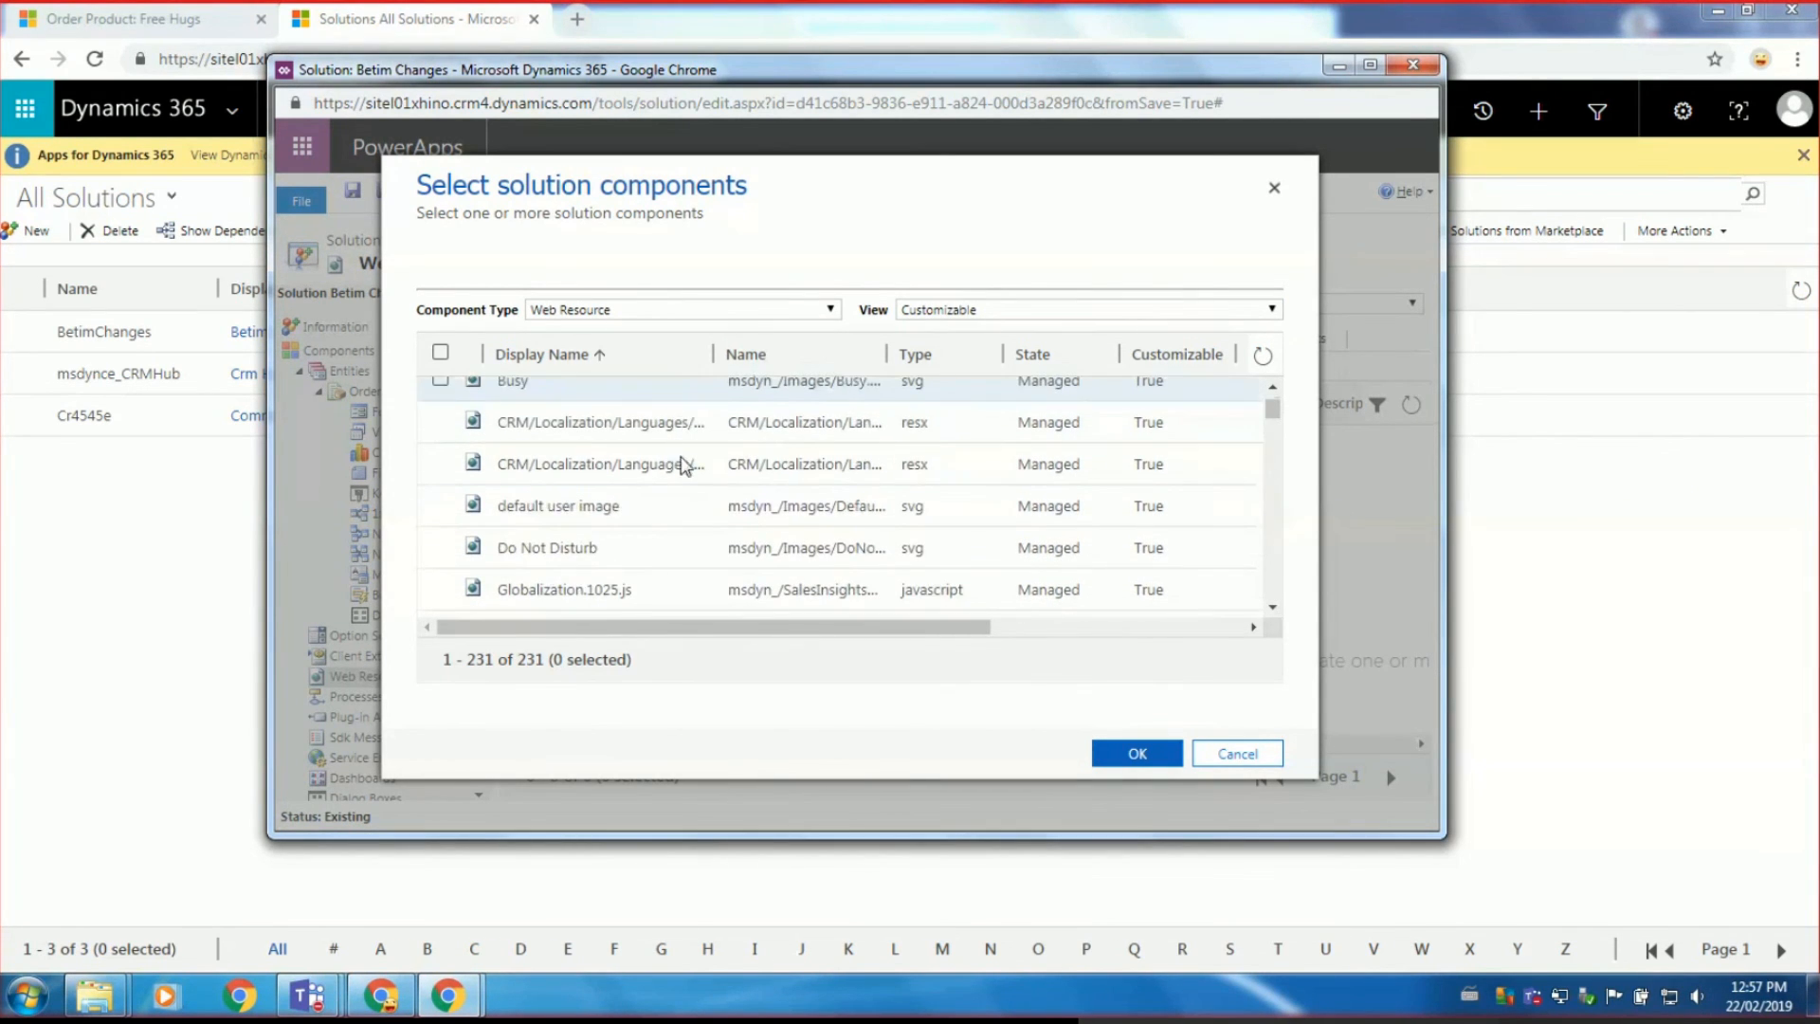
Sort the web resources by name and add the unmanaged SalesOrder.DiscountPercentage JavaScript resource to the solution.
left_click(773, 365)
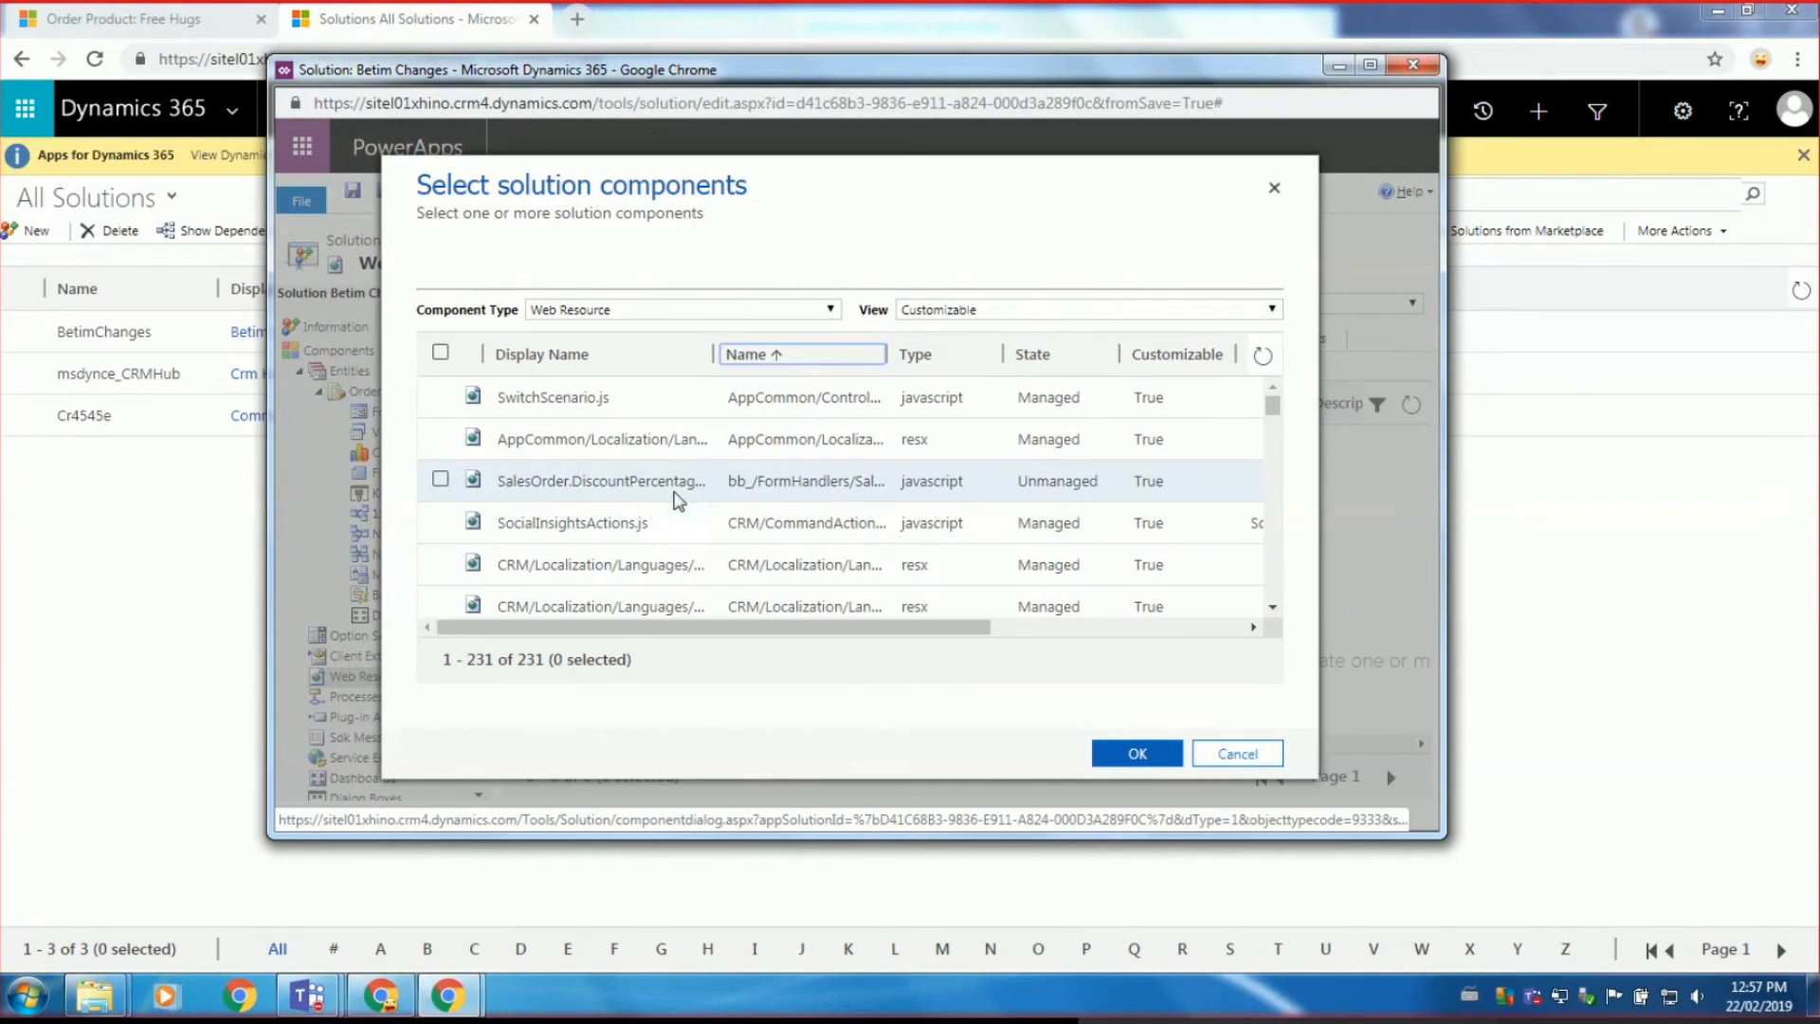
left_click(440, 479)
left_click(1132, 759)
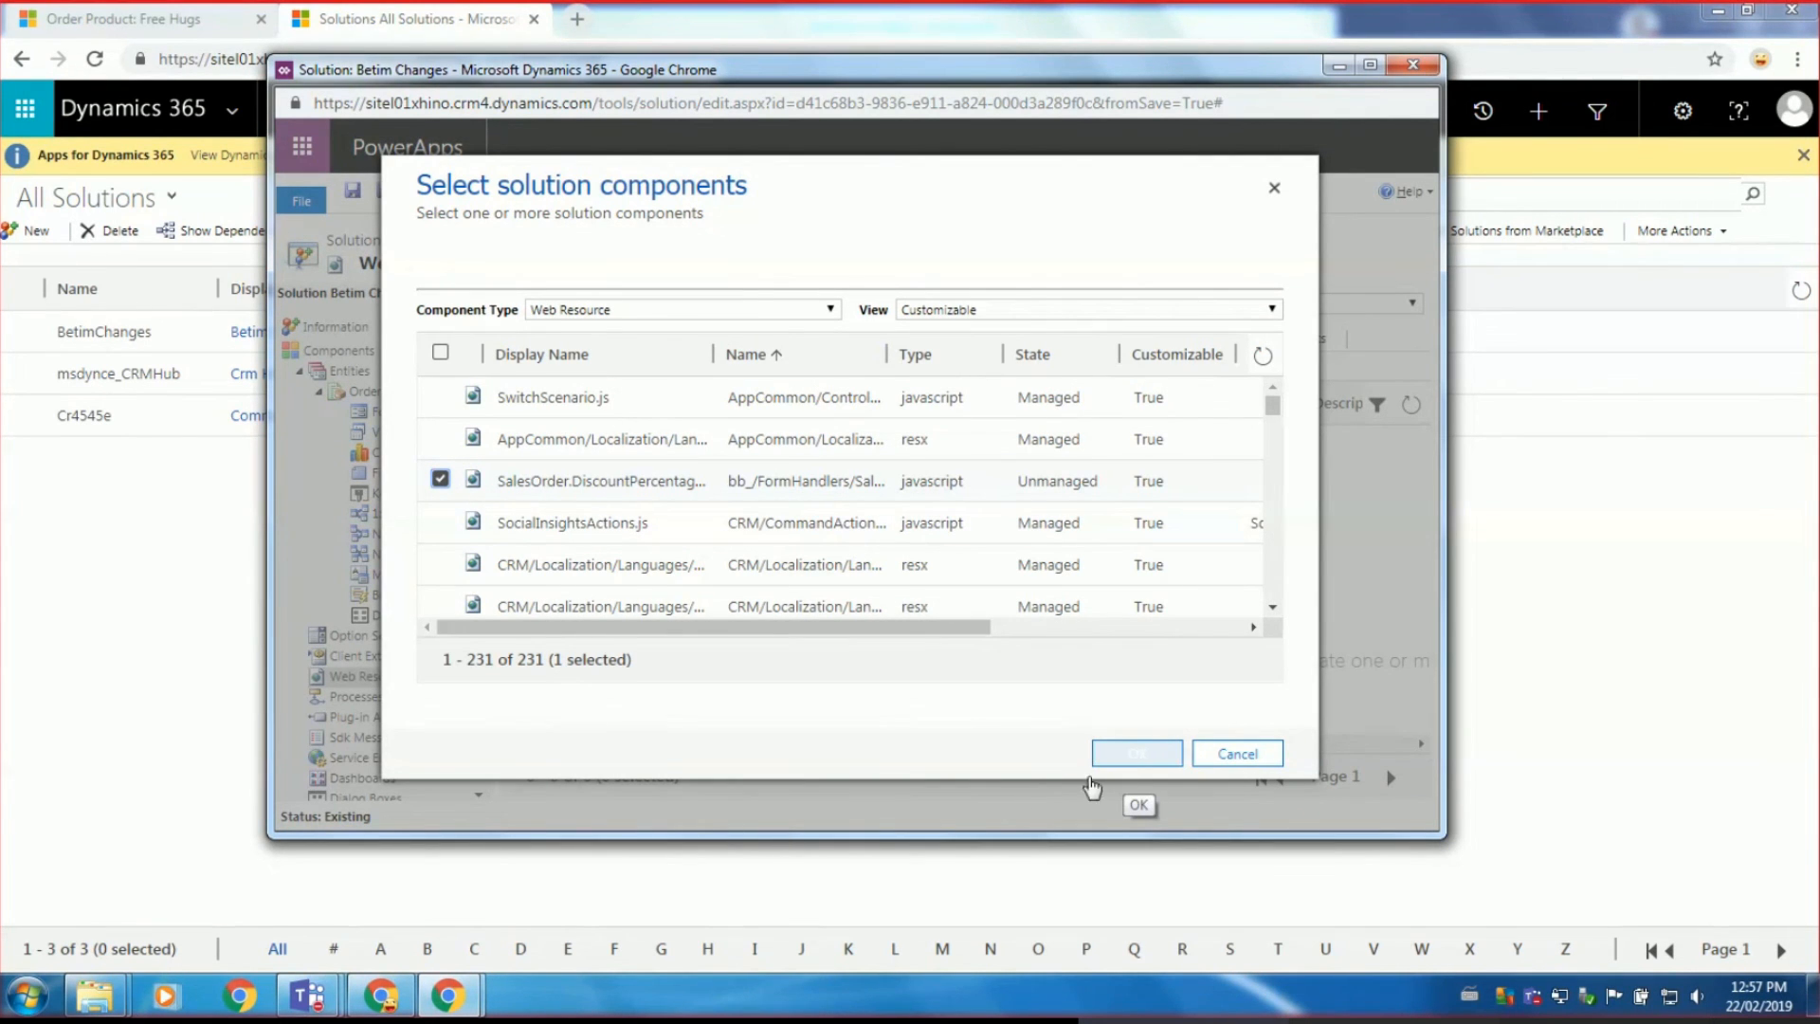
left_click(1153, 754)
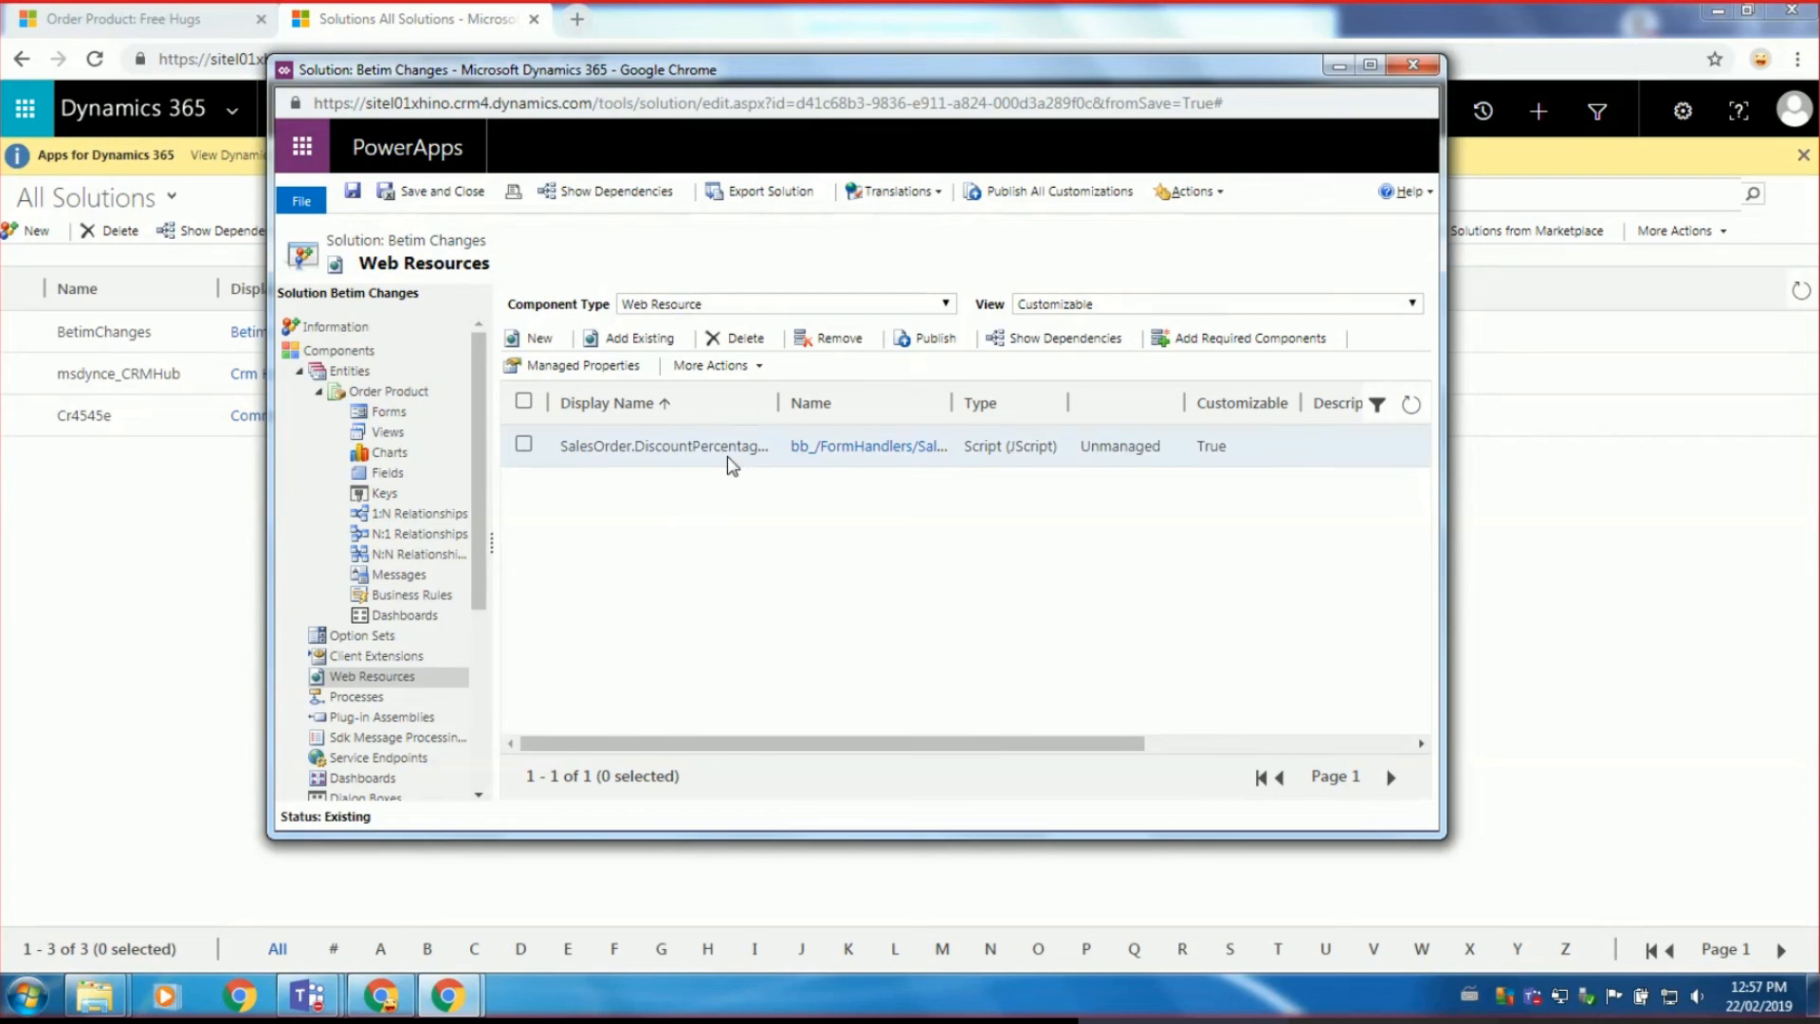
Open Order Product's main Information form and remove the Discount Percentage field from its Pricing section.
left_click(409, 417)
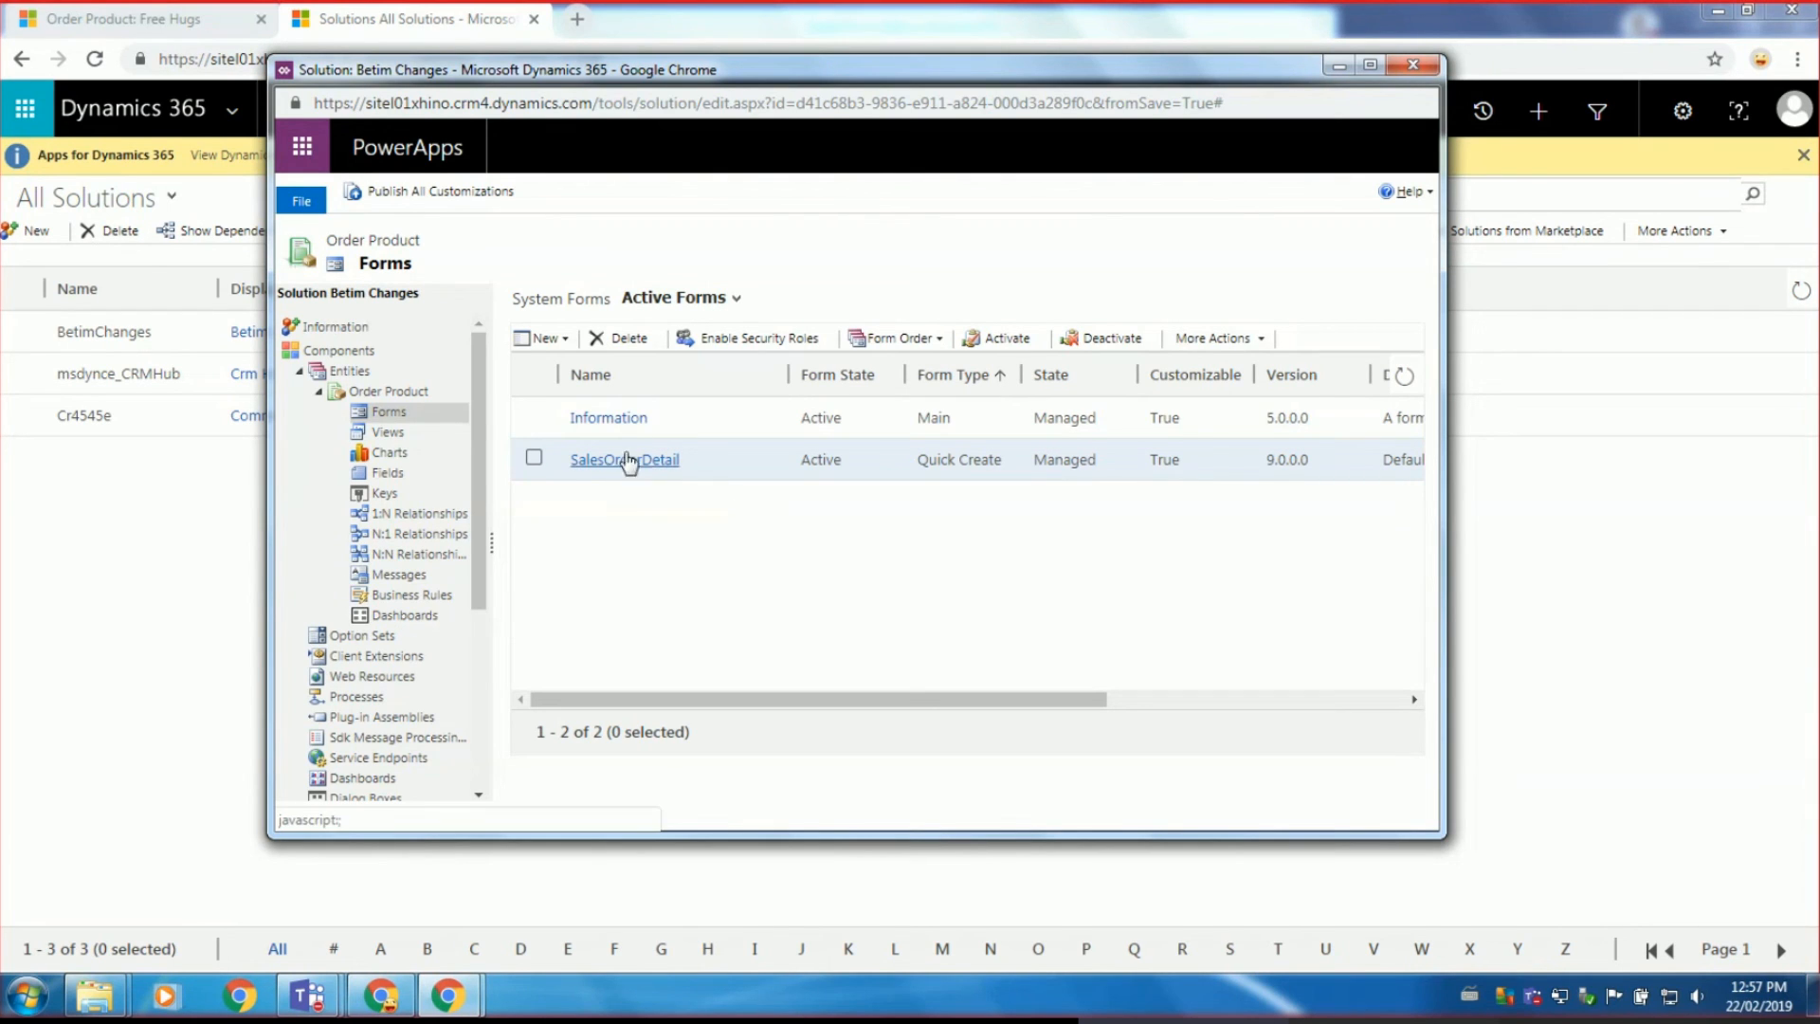
left_click(622, 430)
left_click(624, 434)
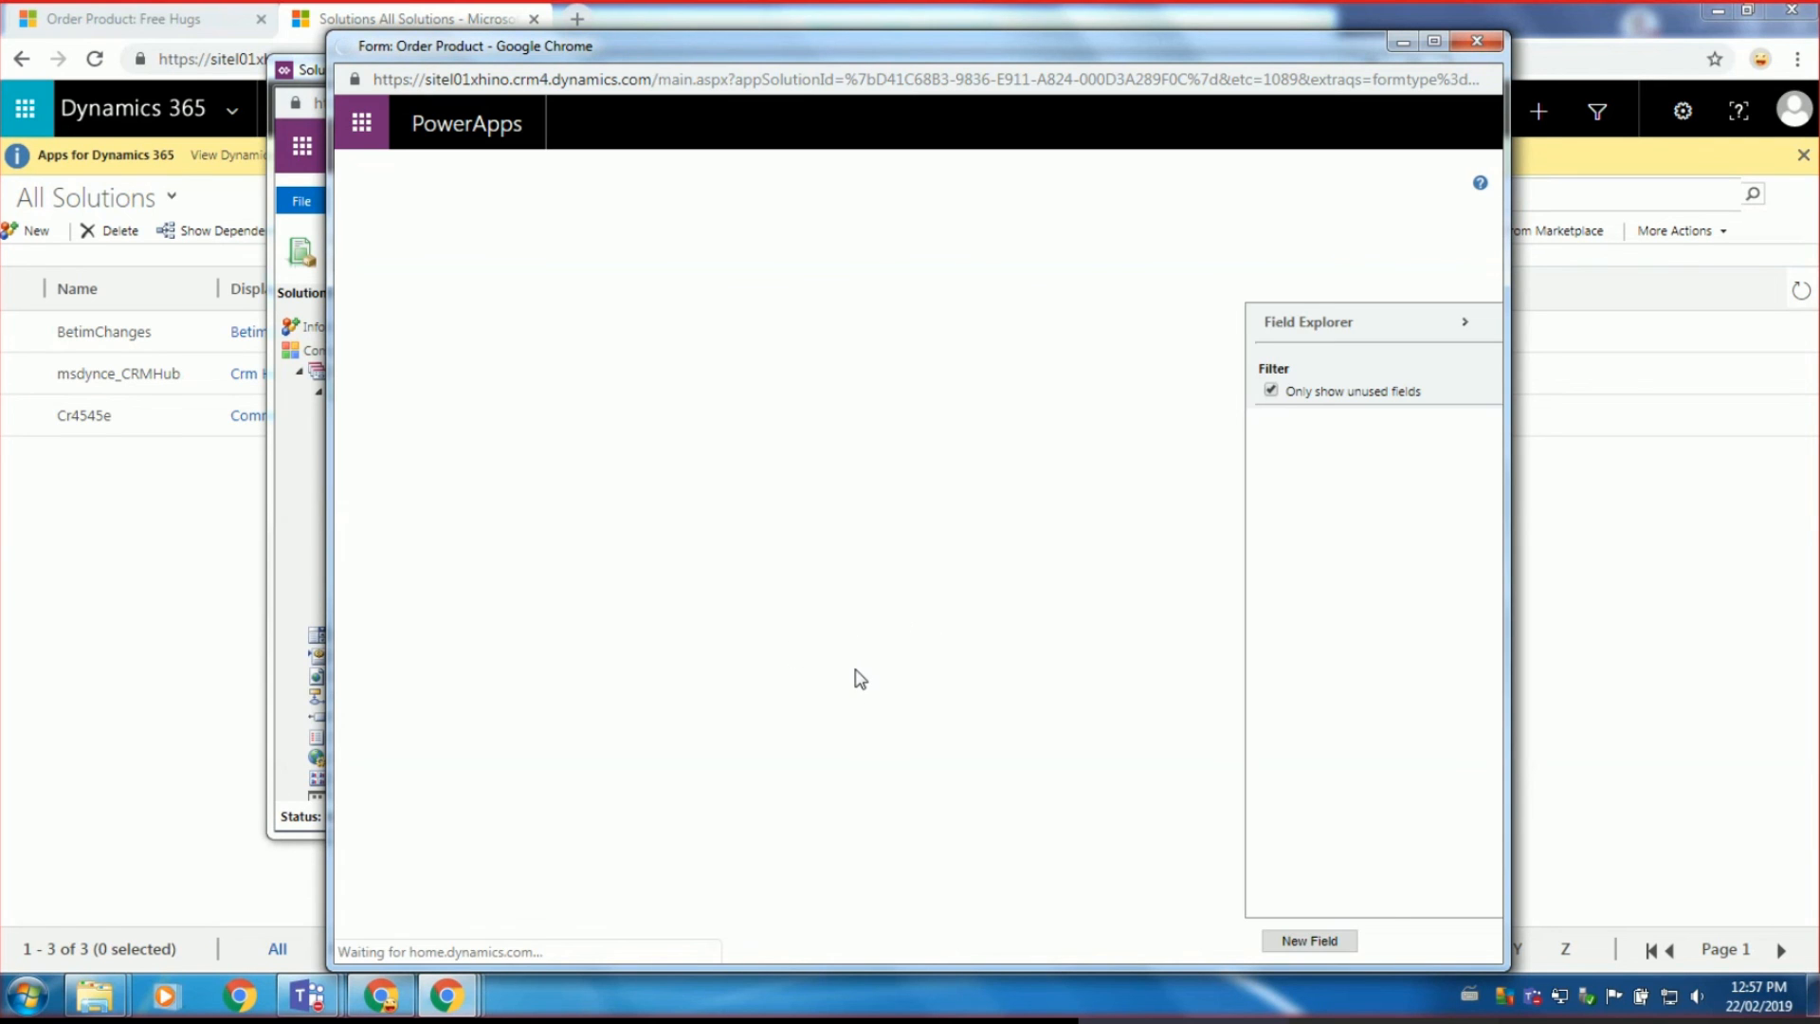
scroll(856, 637, "down", 1)
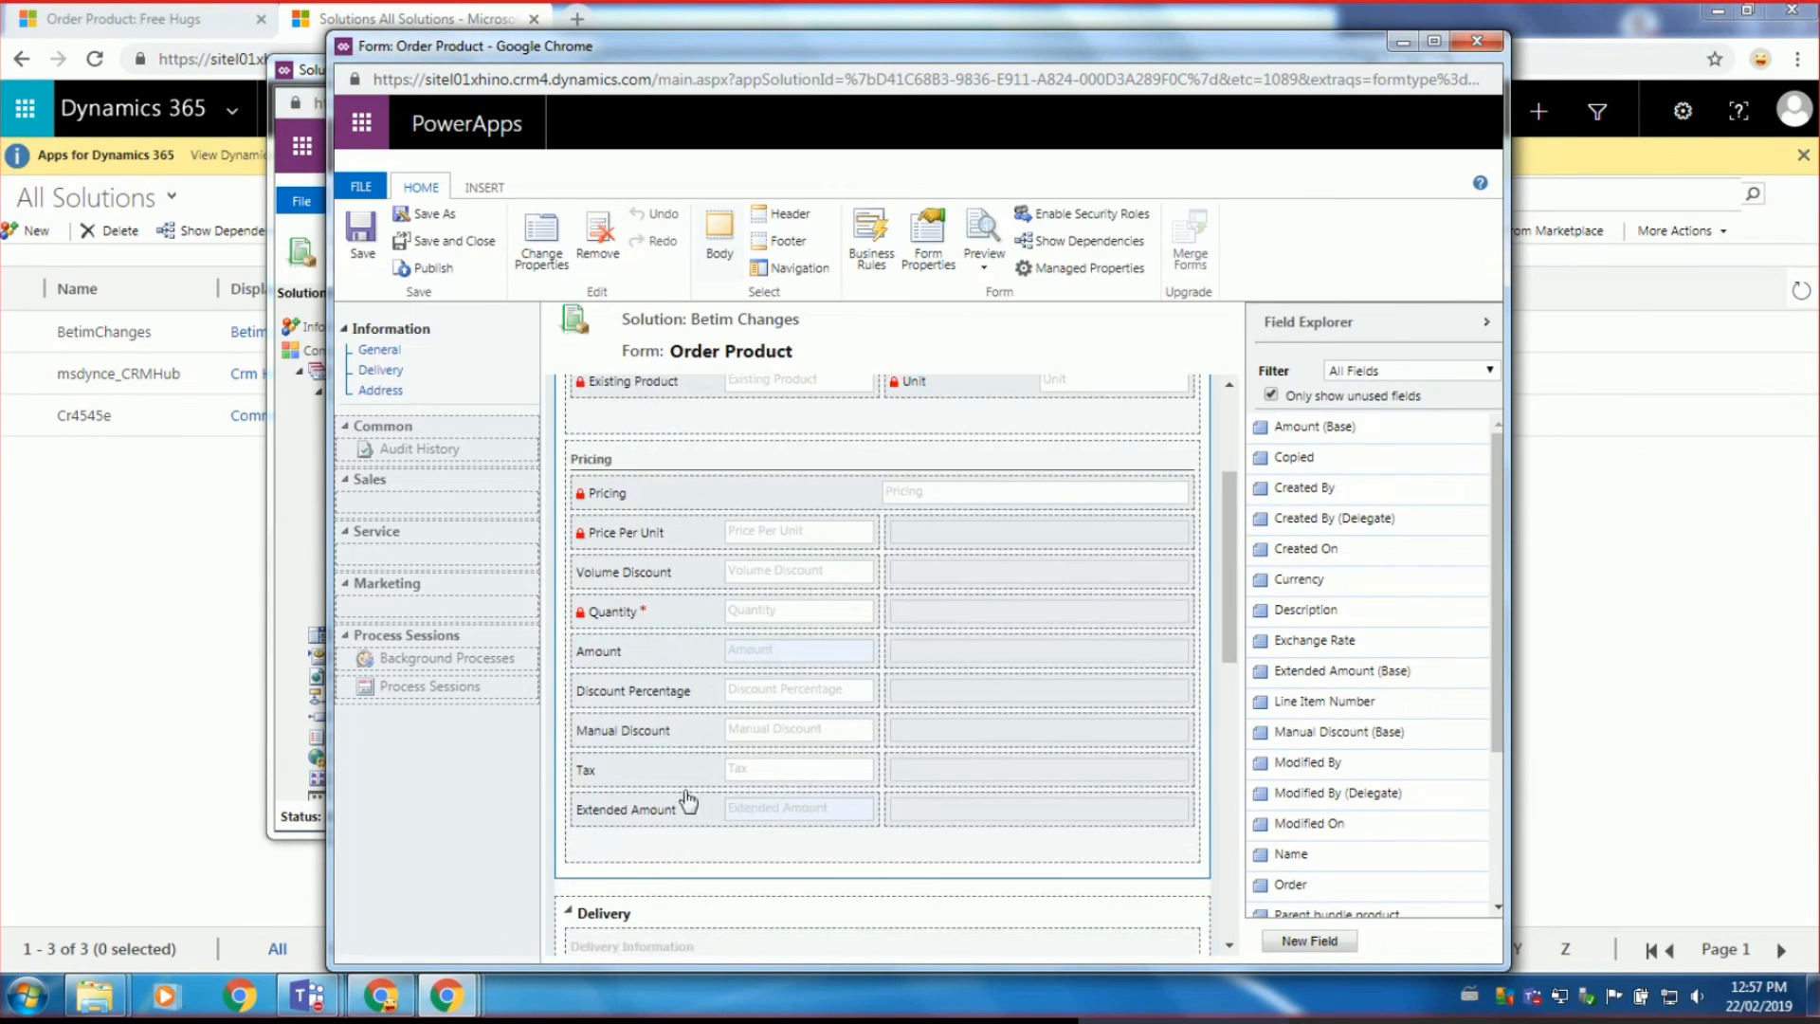
left_click(677, 701)
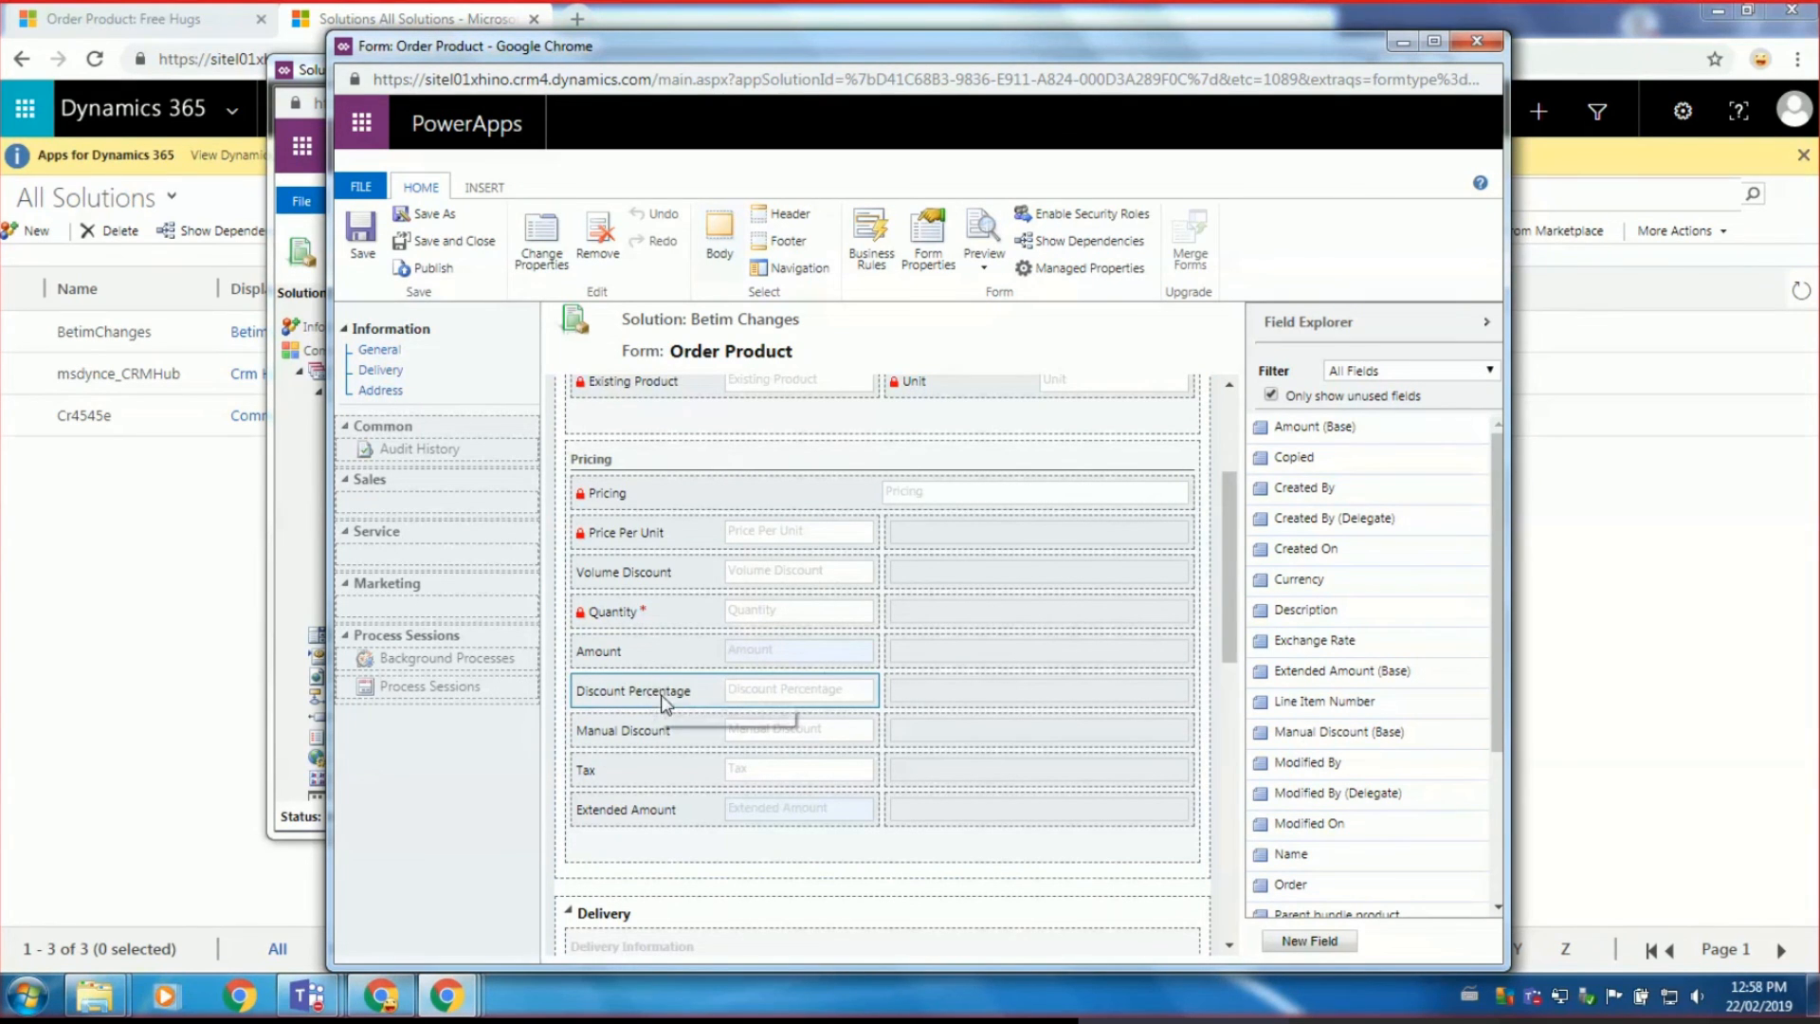
left_click(598, 232)
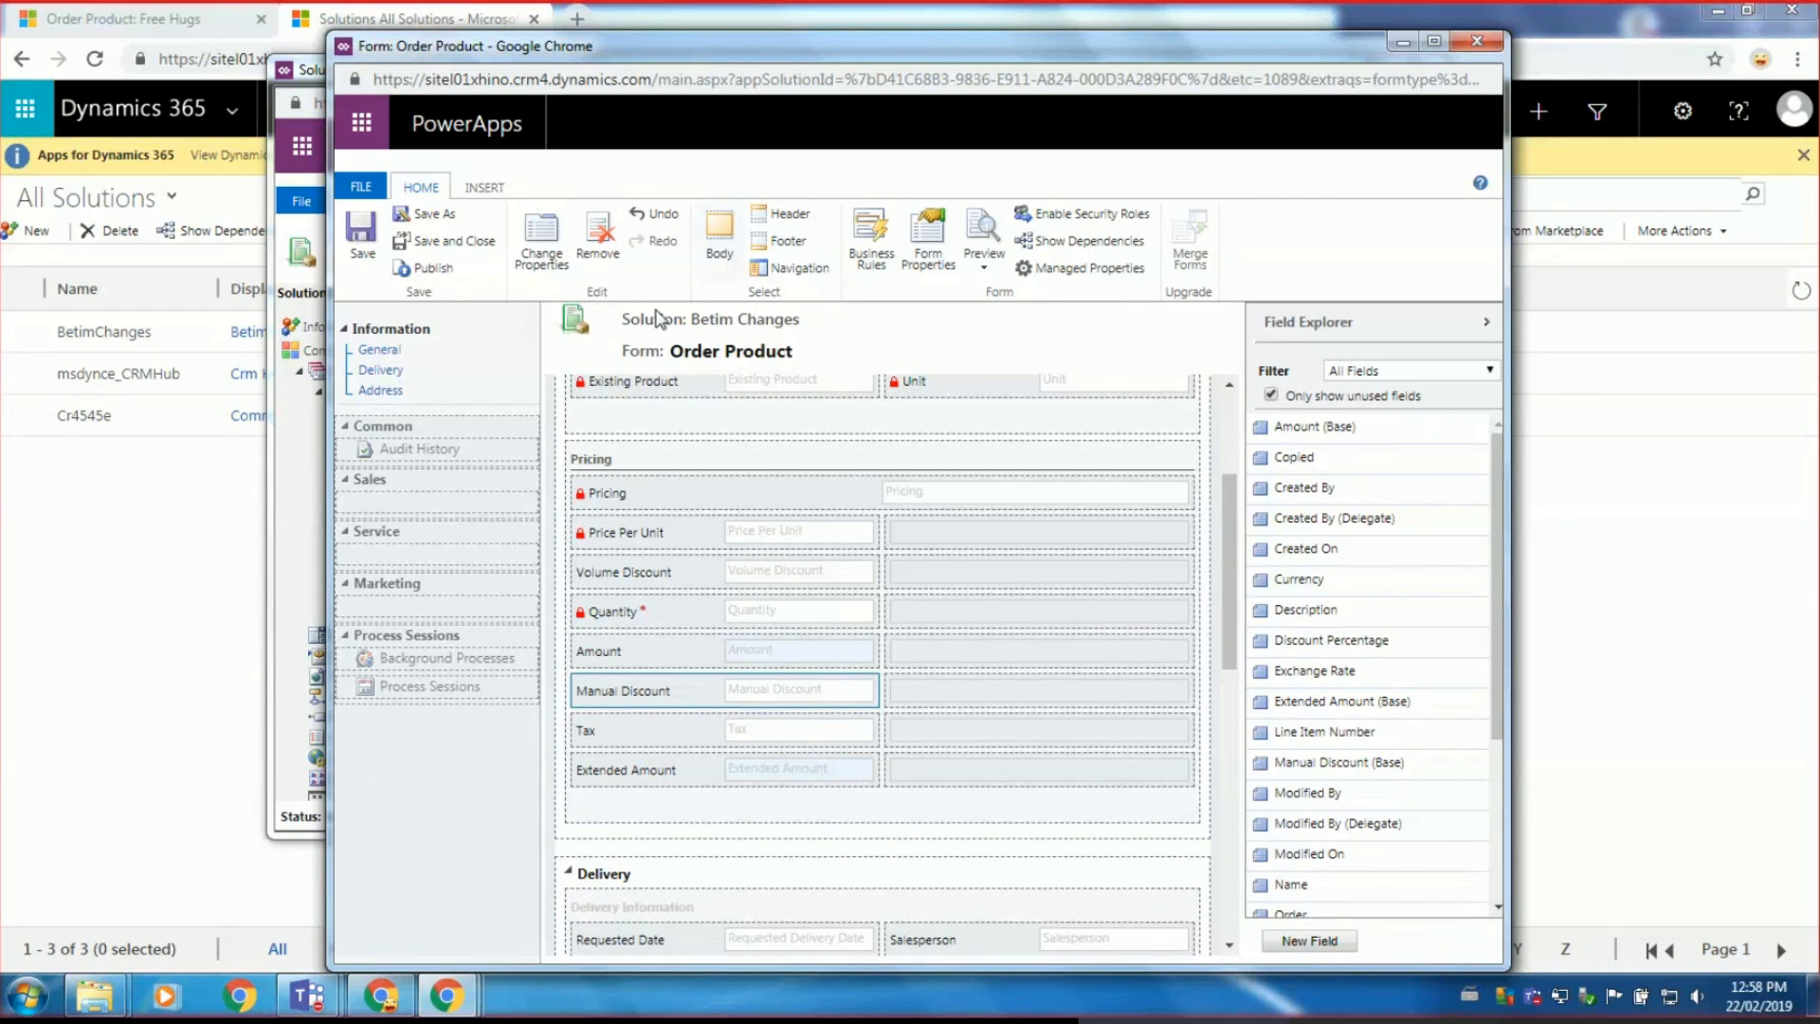
Remove the bb_/FormHandlers/SalesOrder discount library and its associated event handlers from the form's properties.
left_click(943, 254)
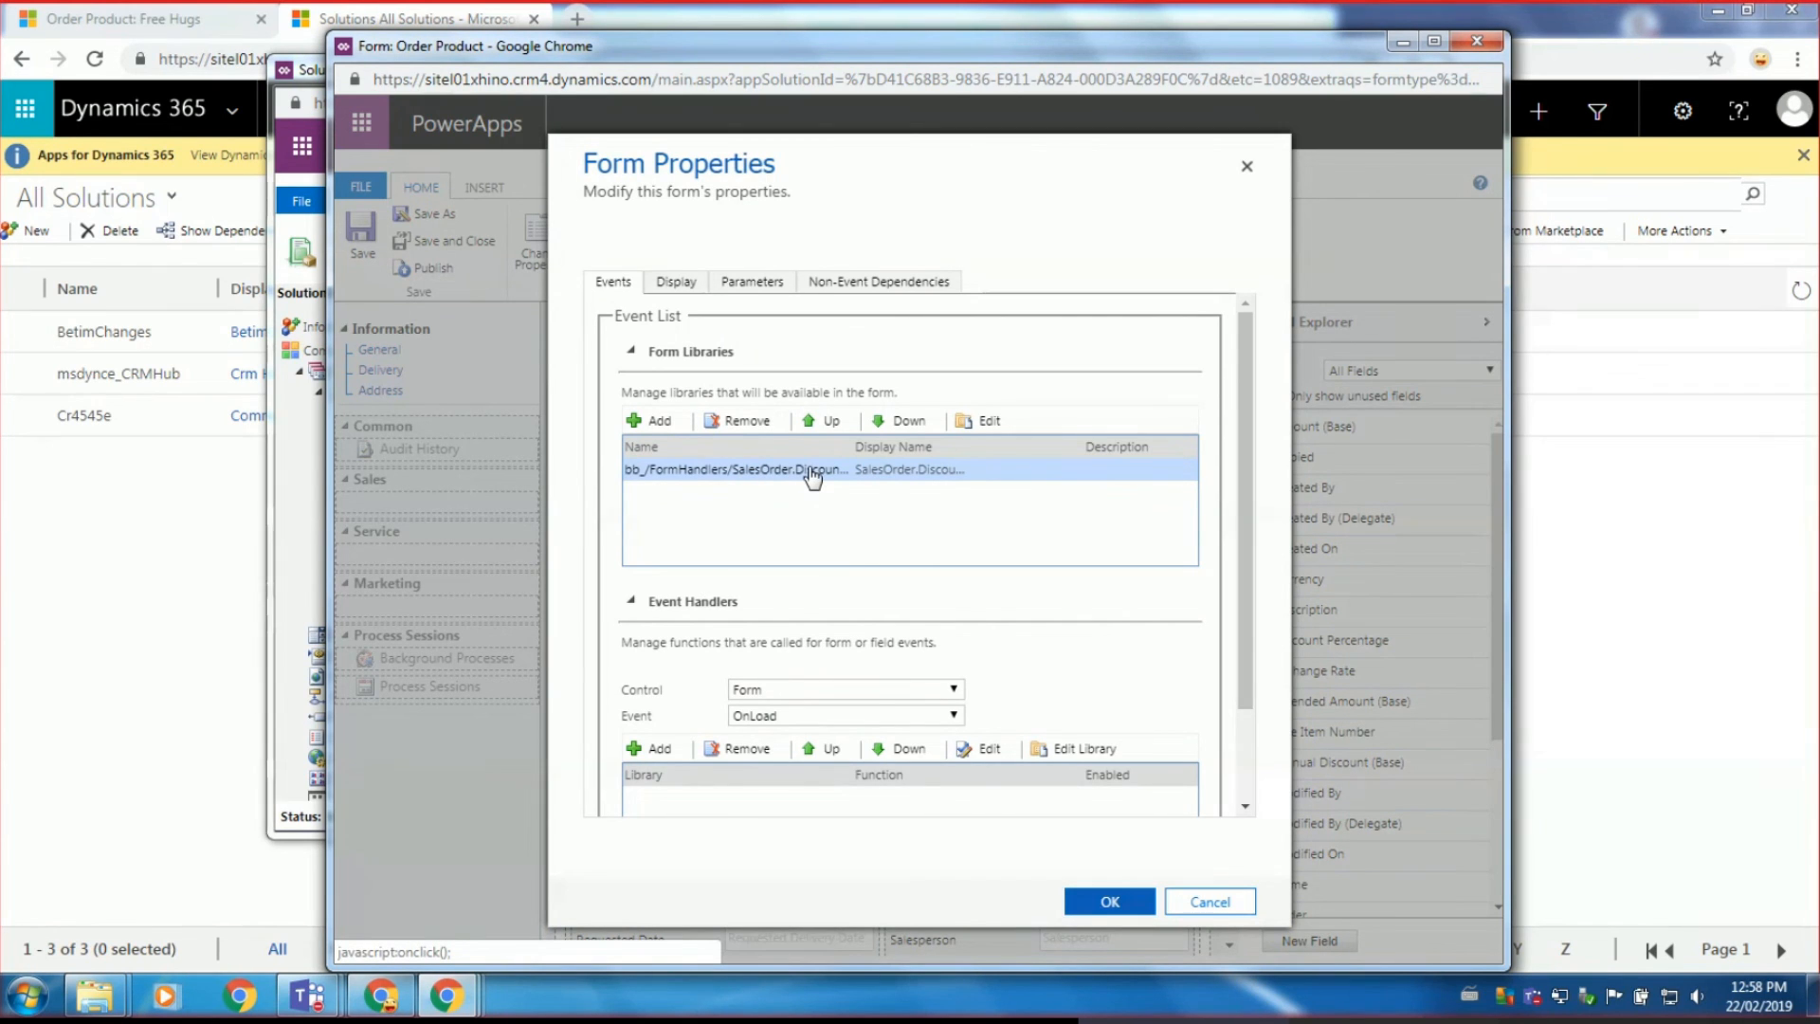
left_click(749, 424)
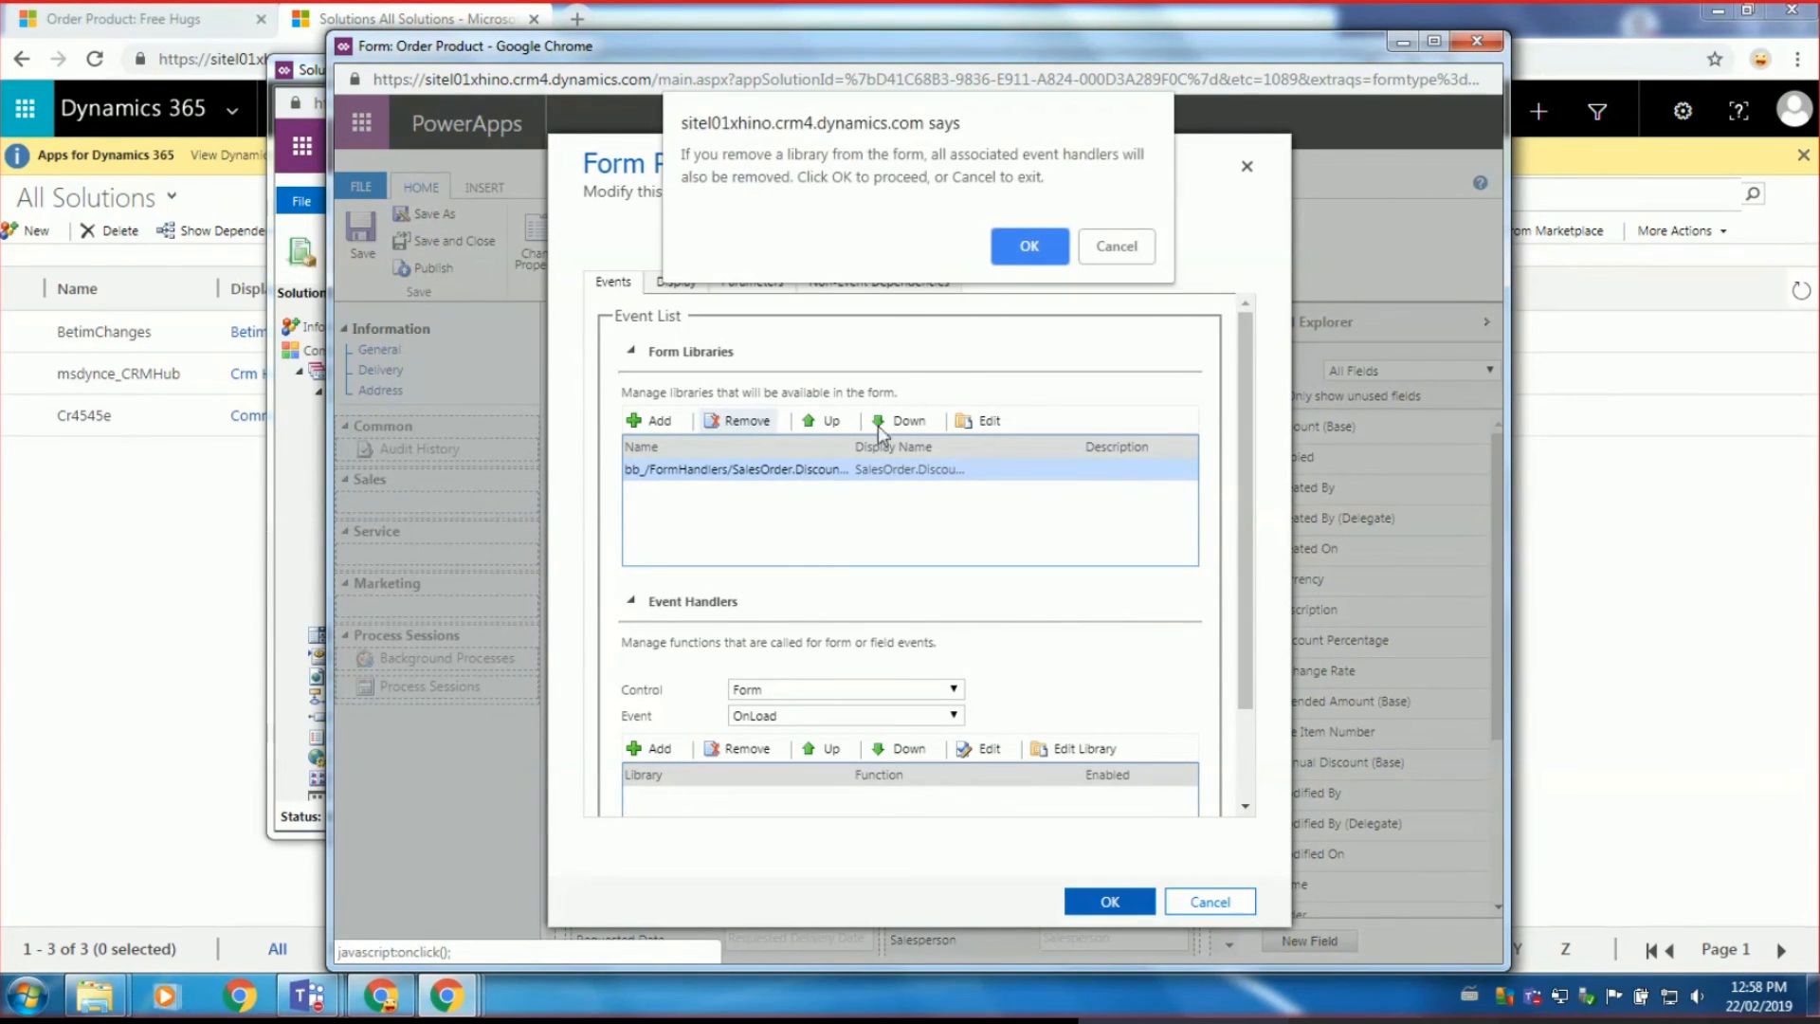
left_click(1021, 251)
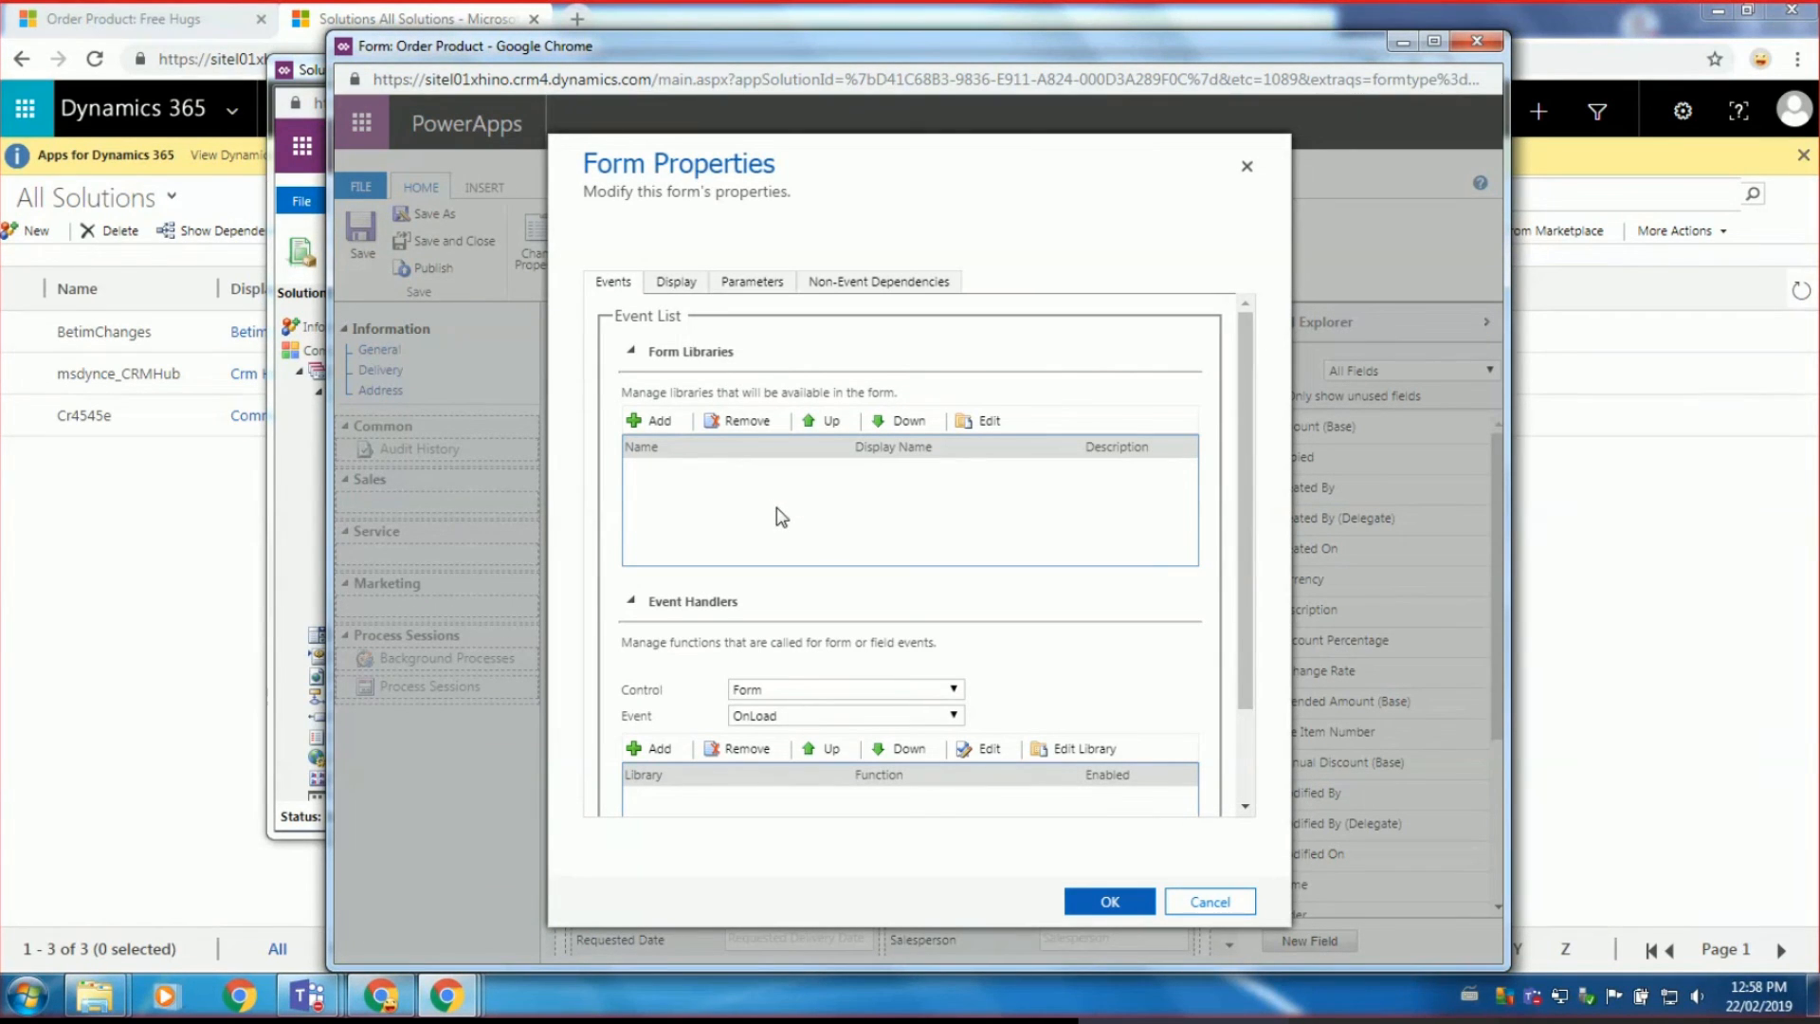
scroll(841, 536, "down", 2)
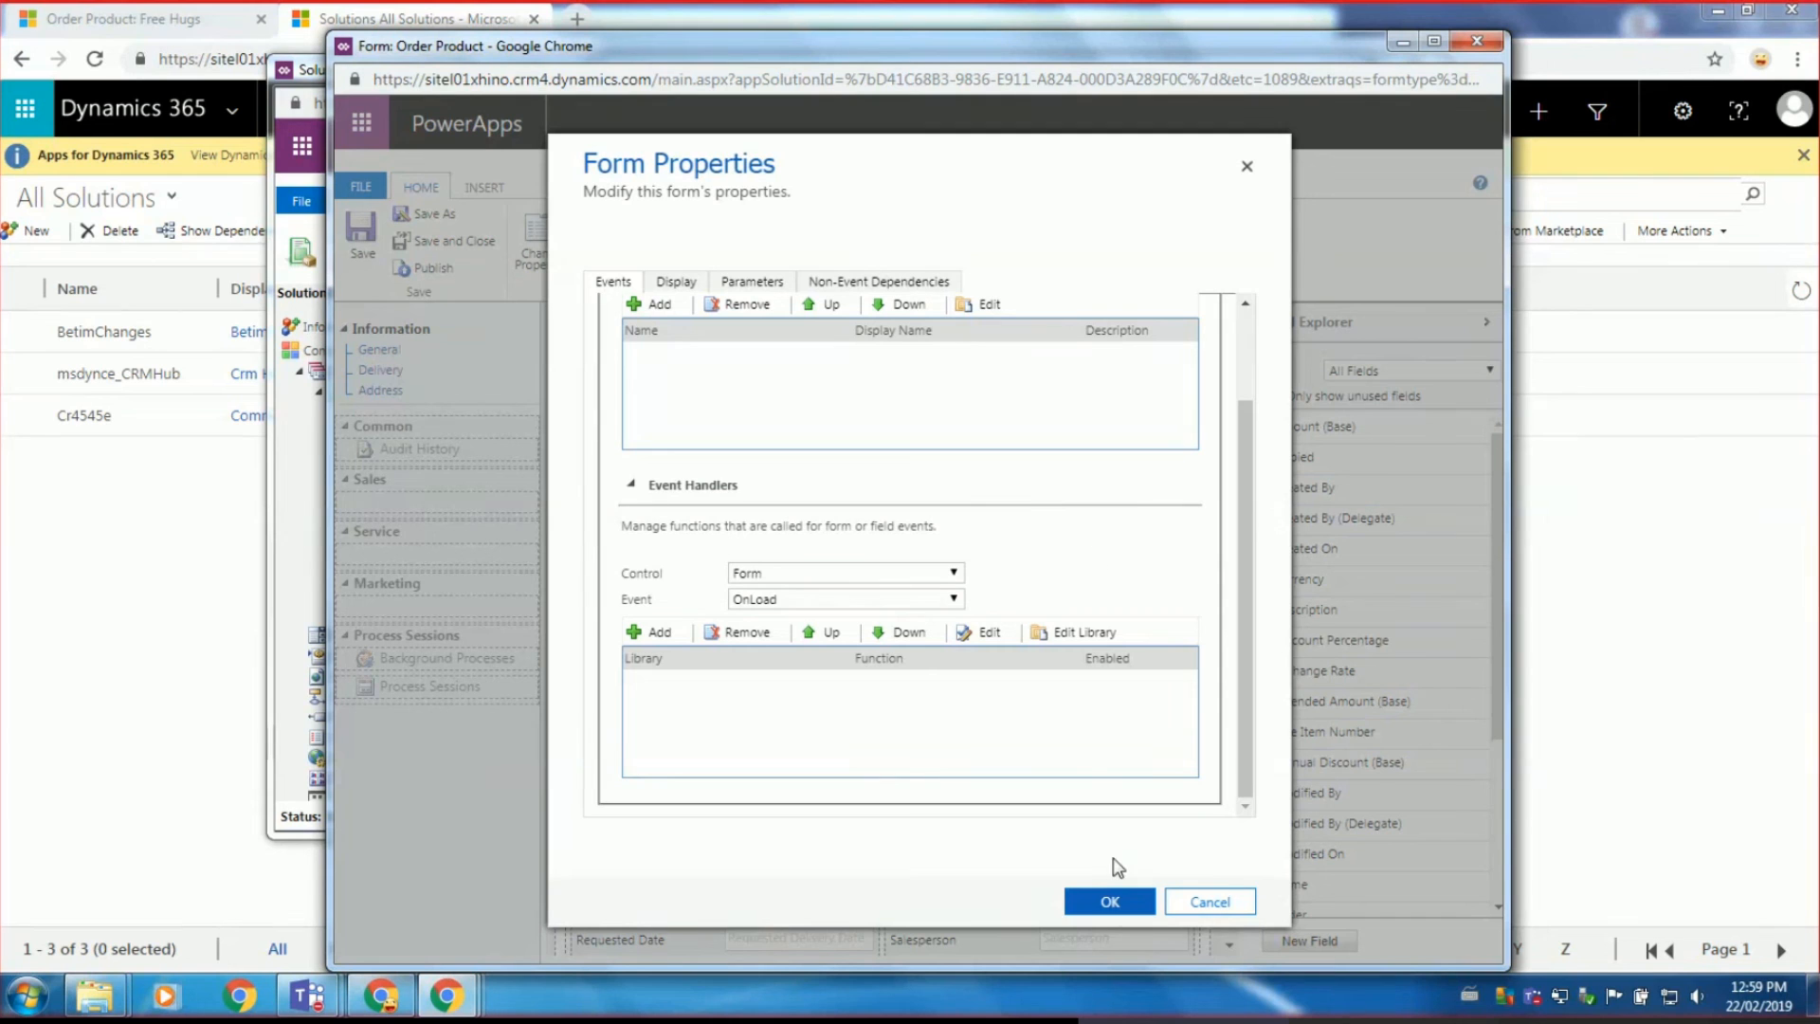
left_click(1119, 905)
Save and publish the modified Order Product form, dismissing the save-as-copy prompt, and close the form editor.
left_click(420, 213)
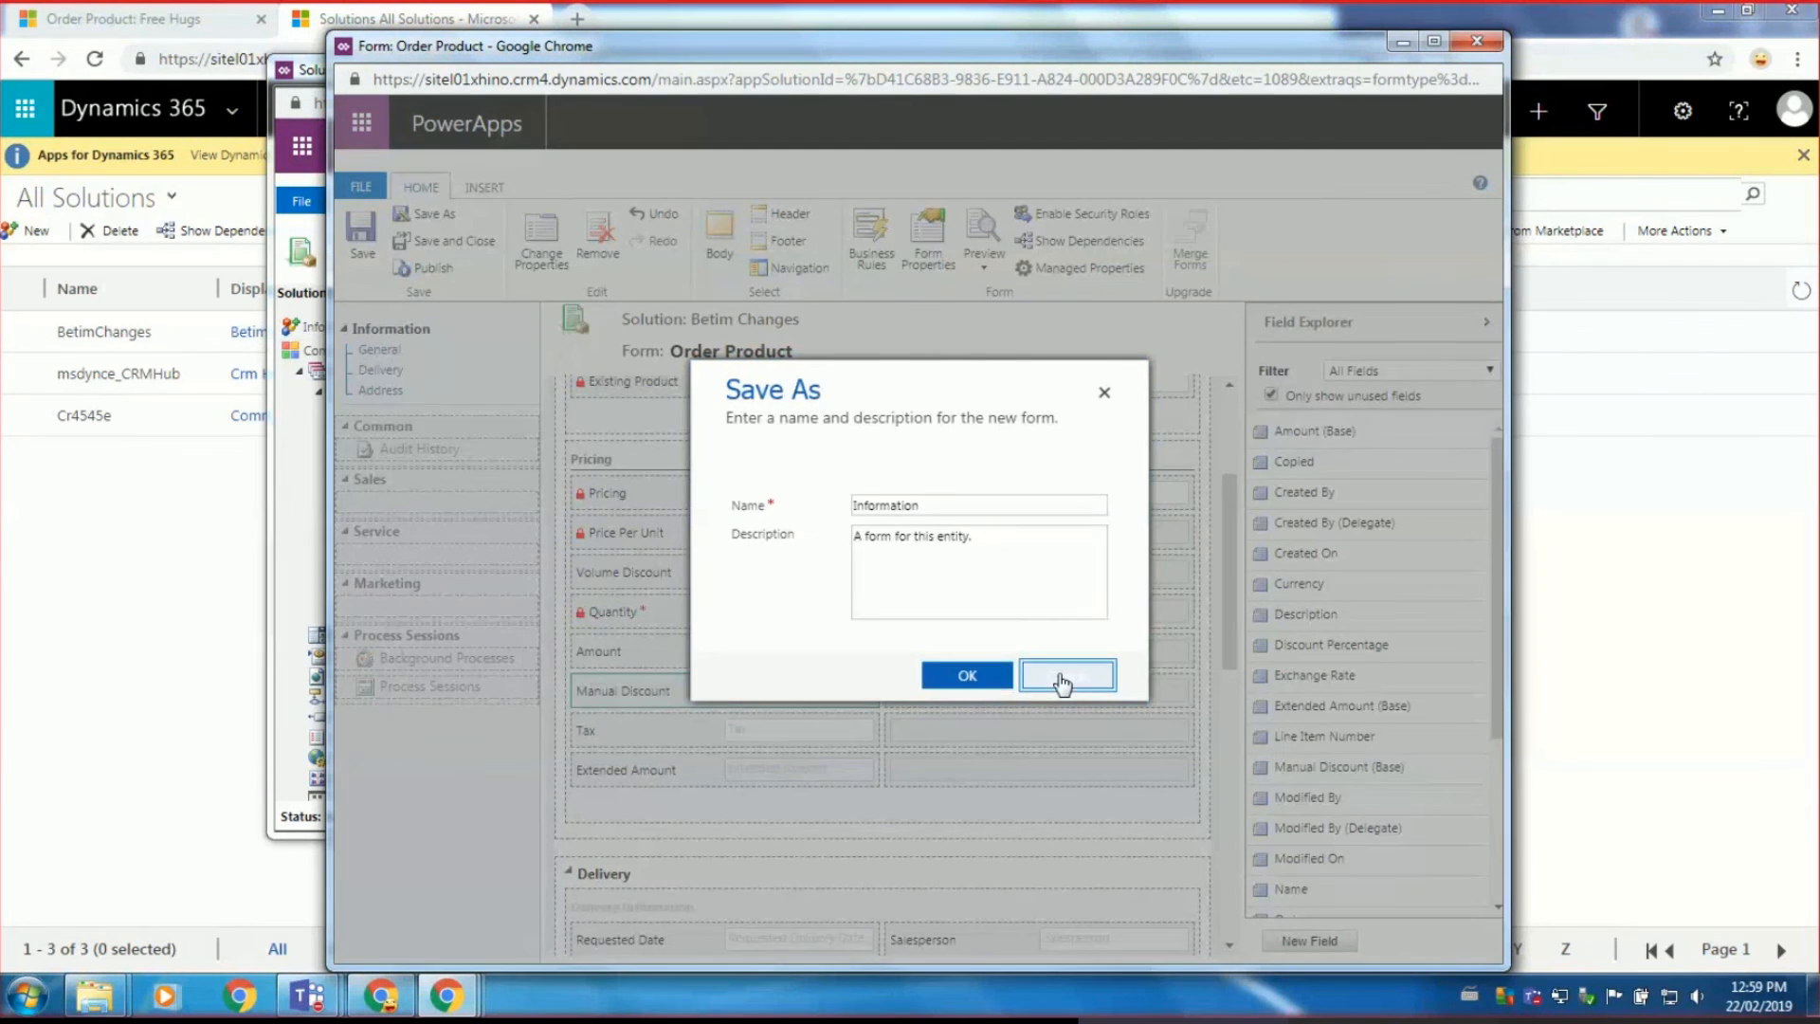
left_click(1062, 679)
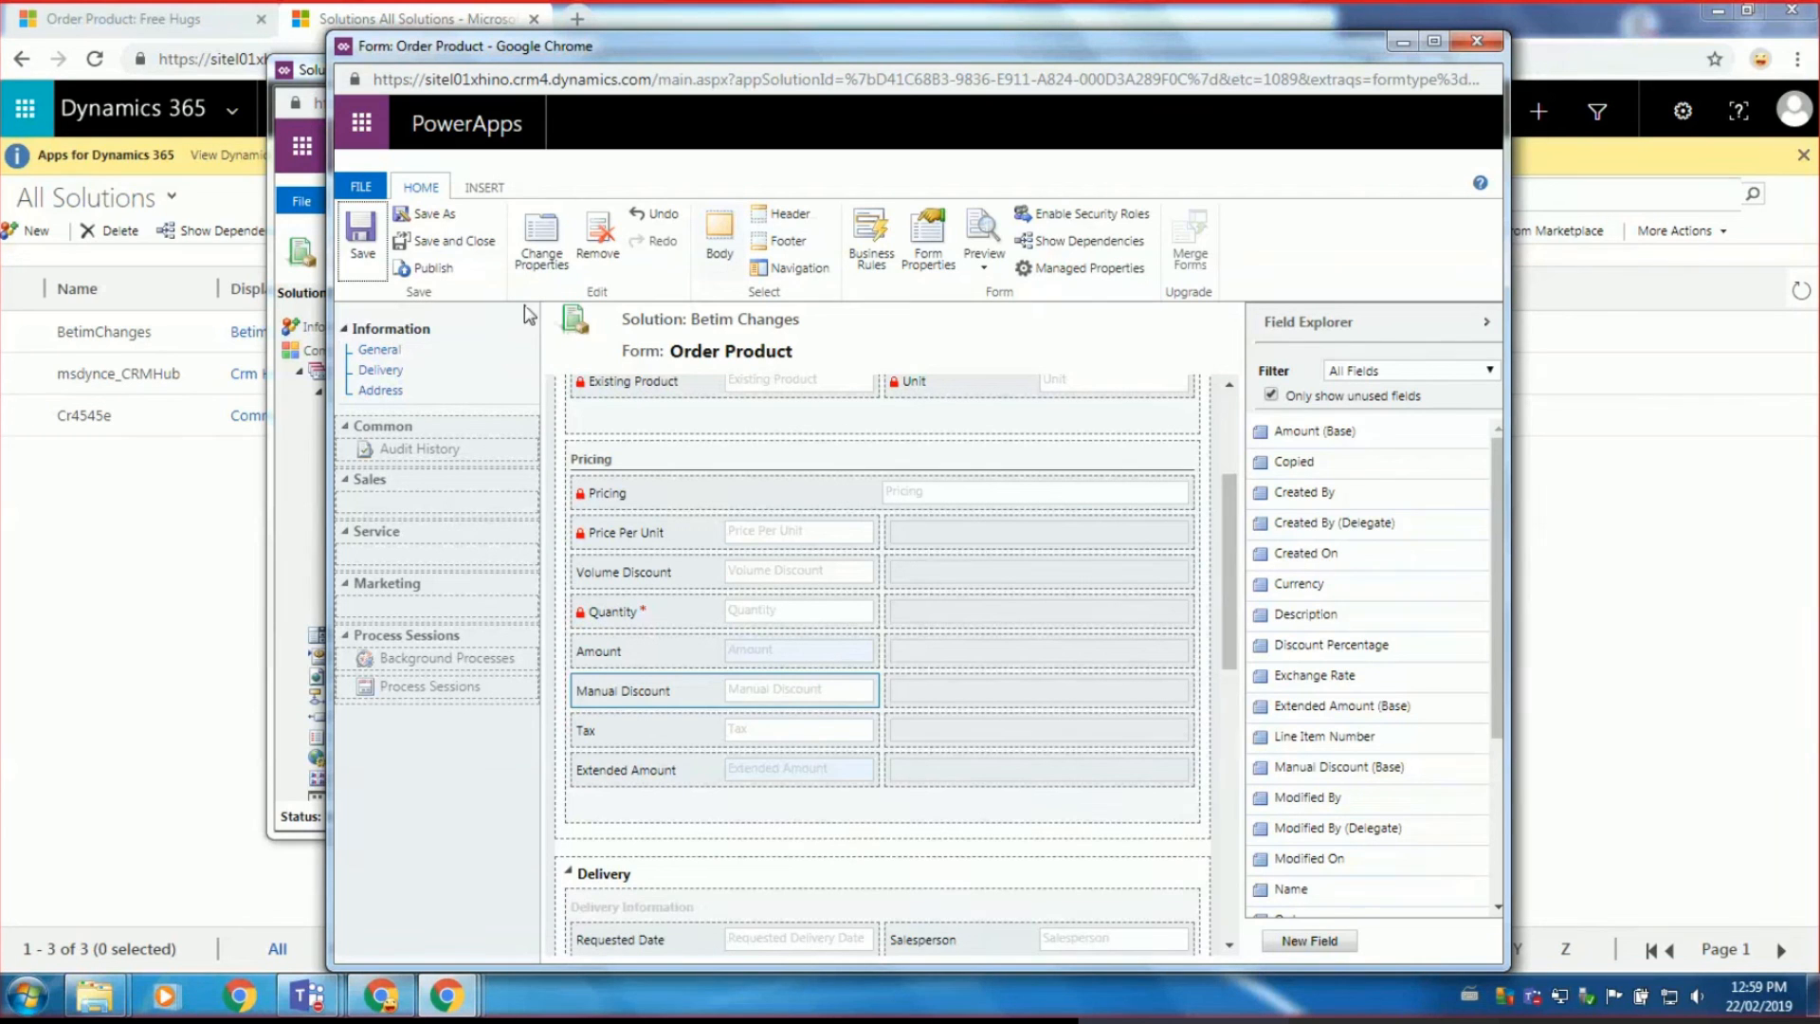
left_click(440, 269)
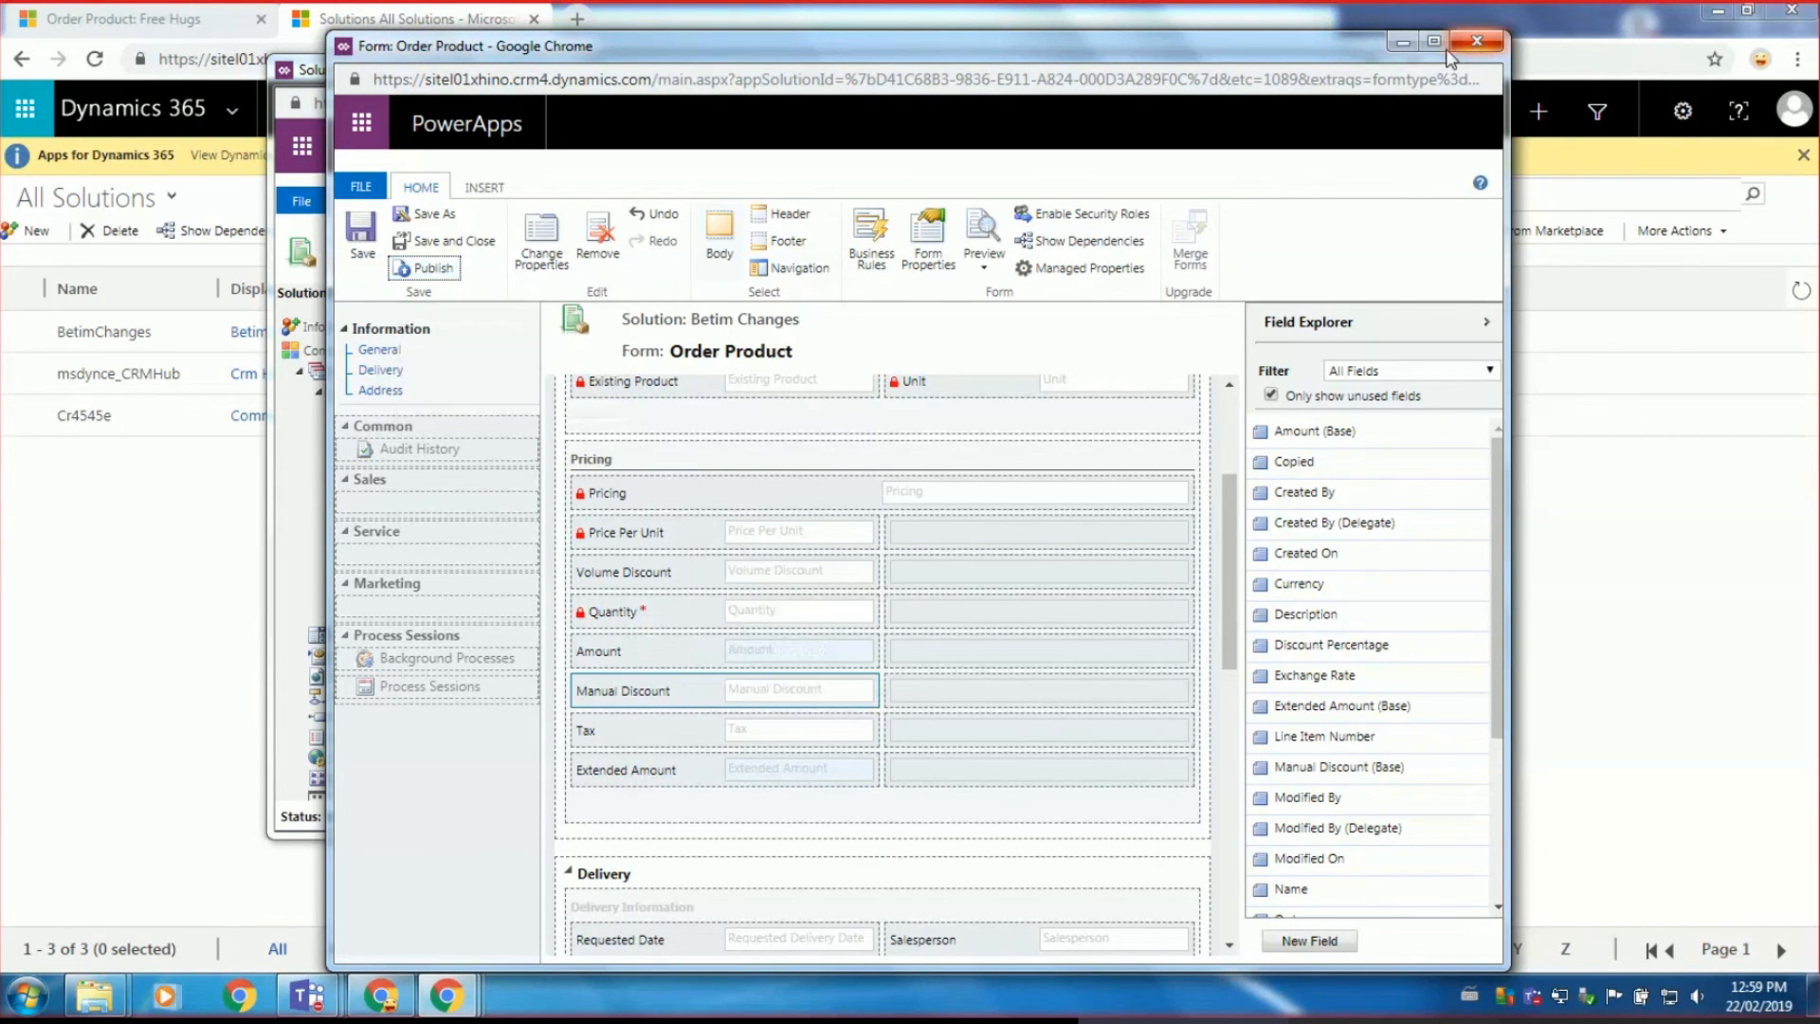
left_click(1480, 44)
left_click(1414, 66)
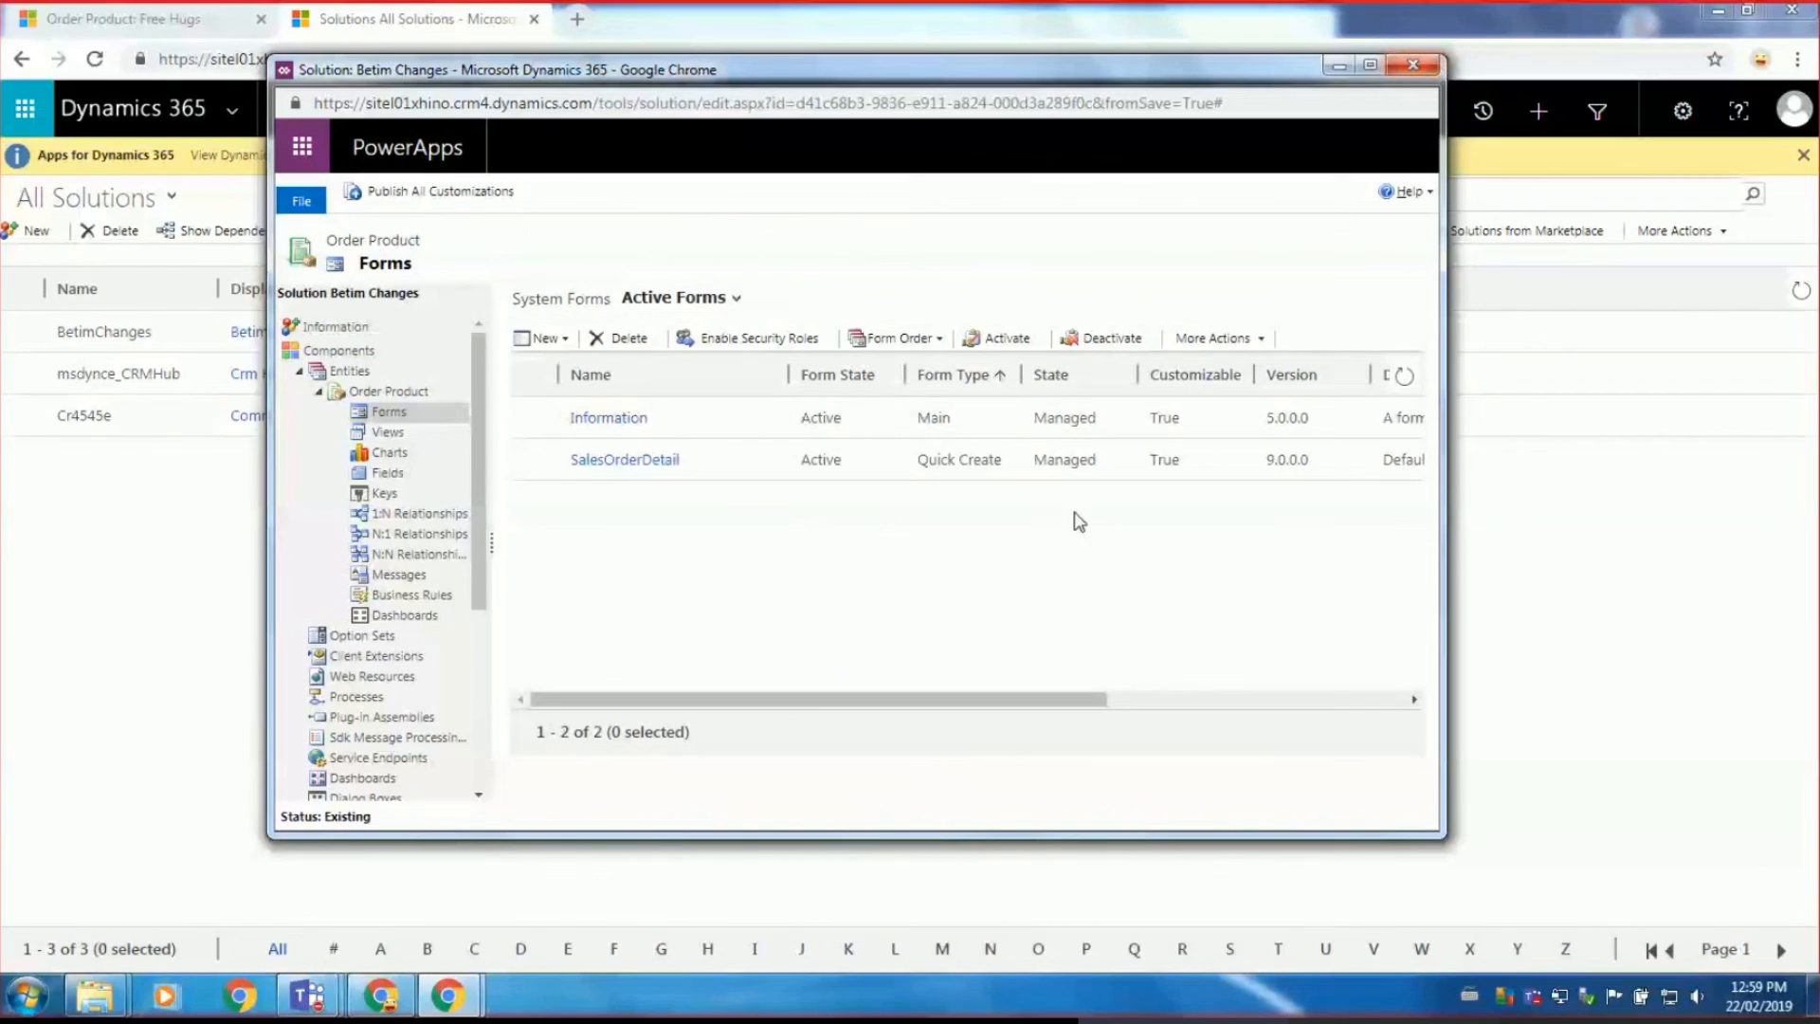
Switch to the ongoing Microsoft Teams call window.
left_click(450, 995)
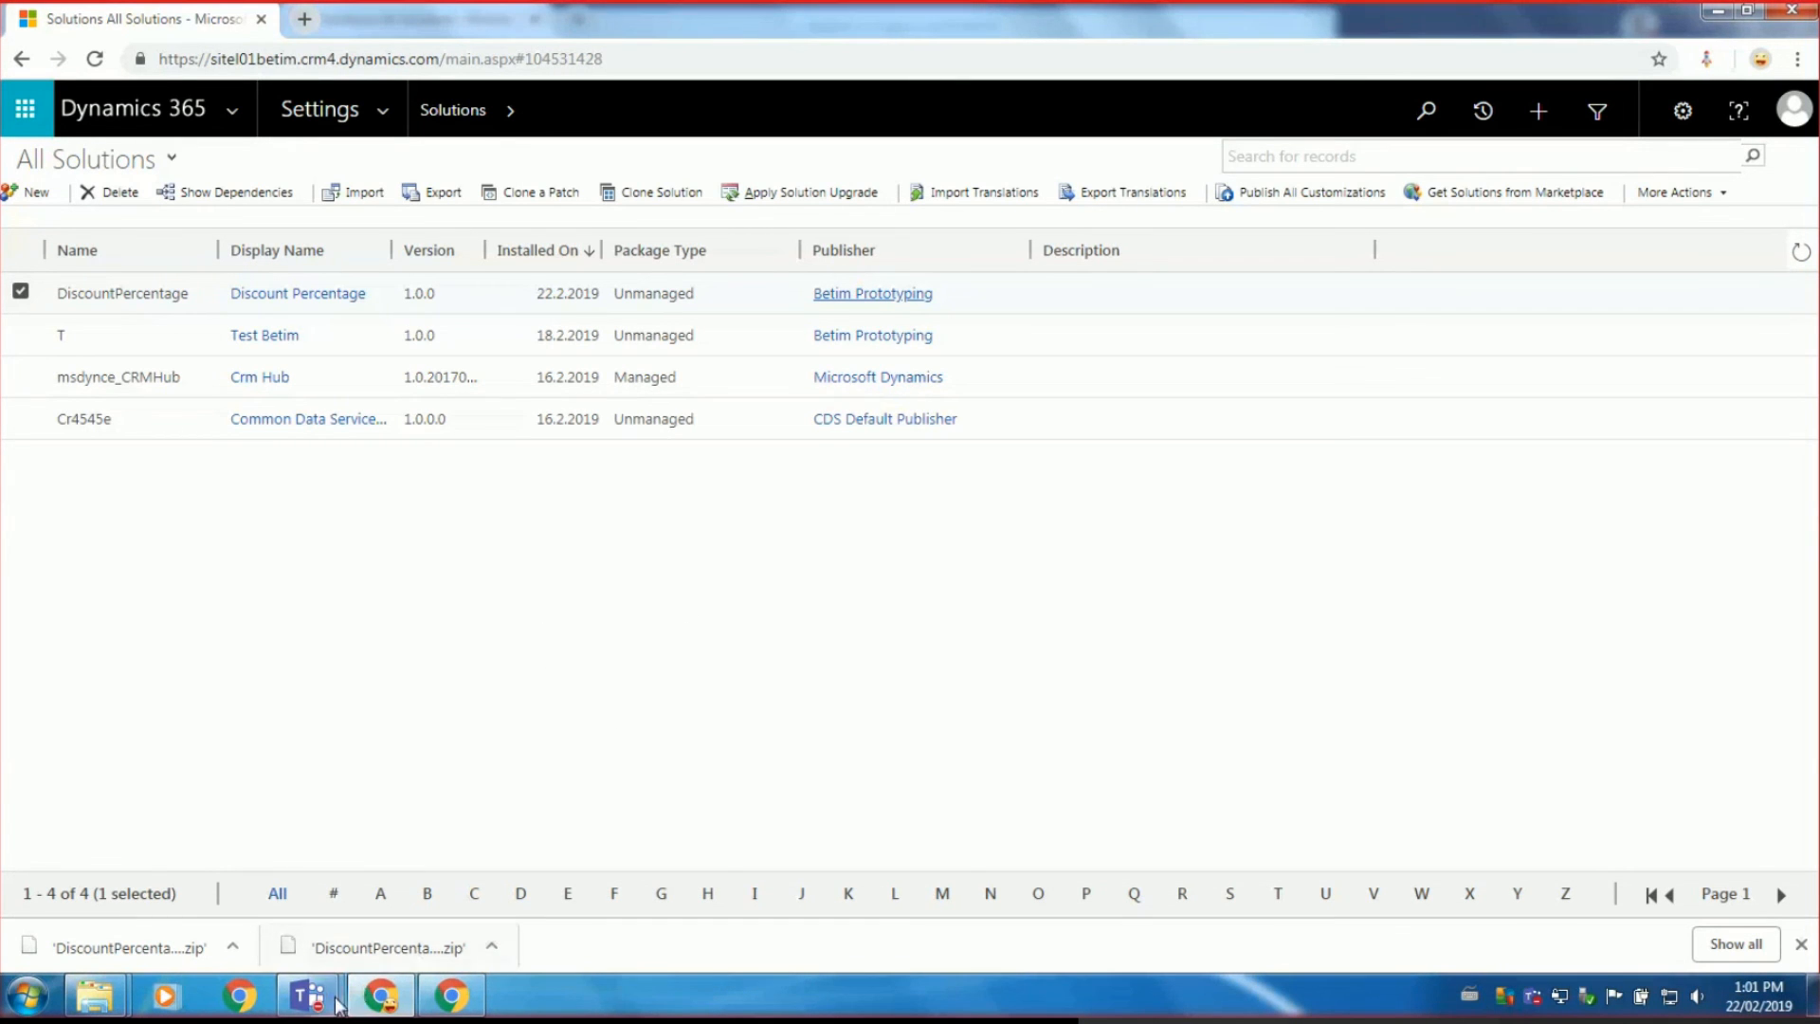
mouse_move(308, 995)
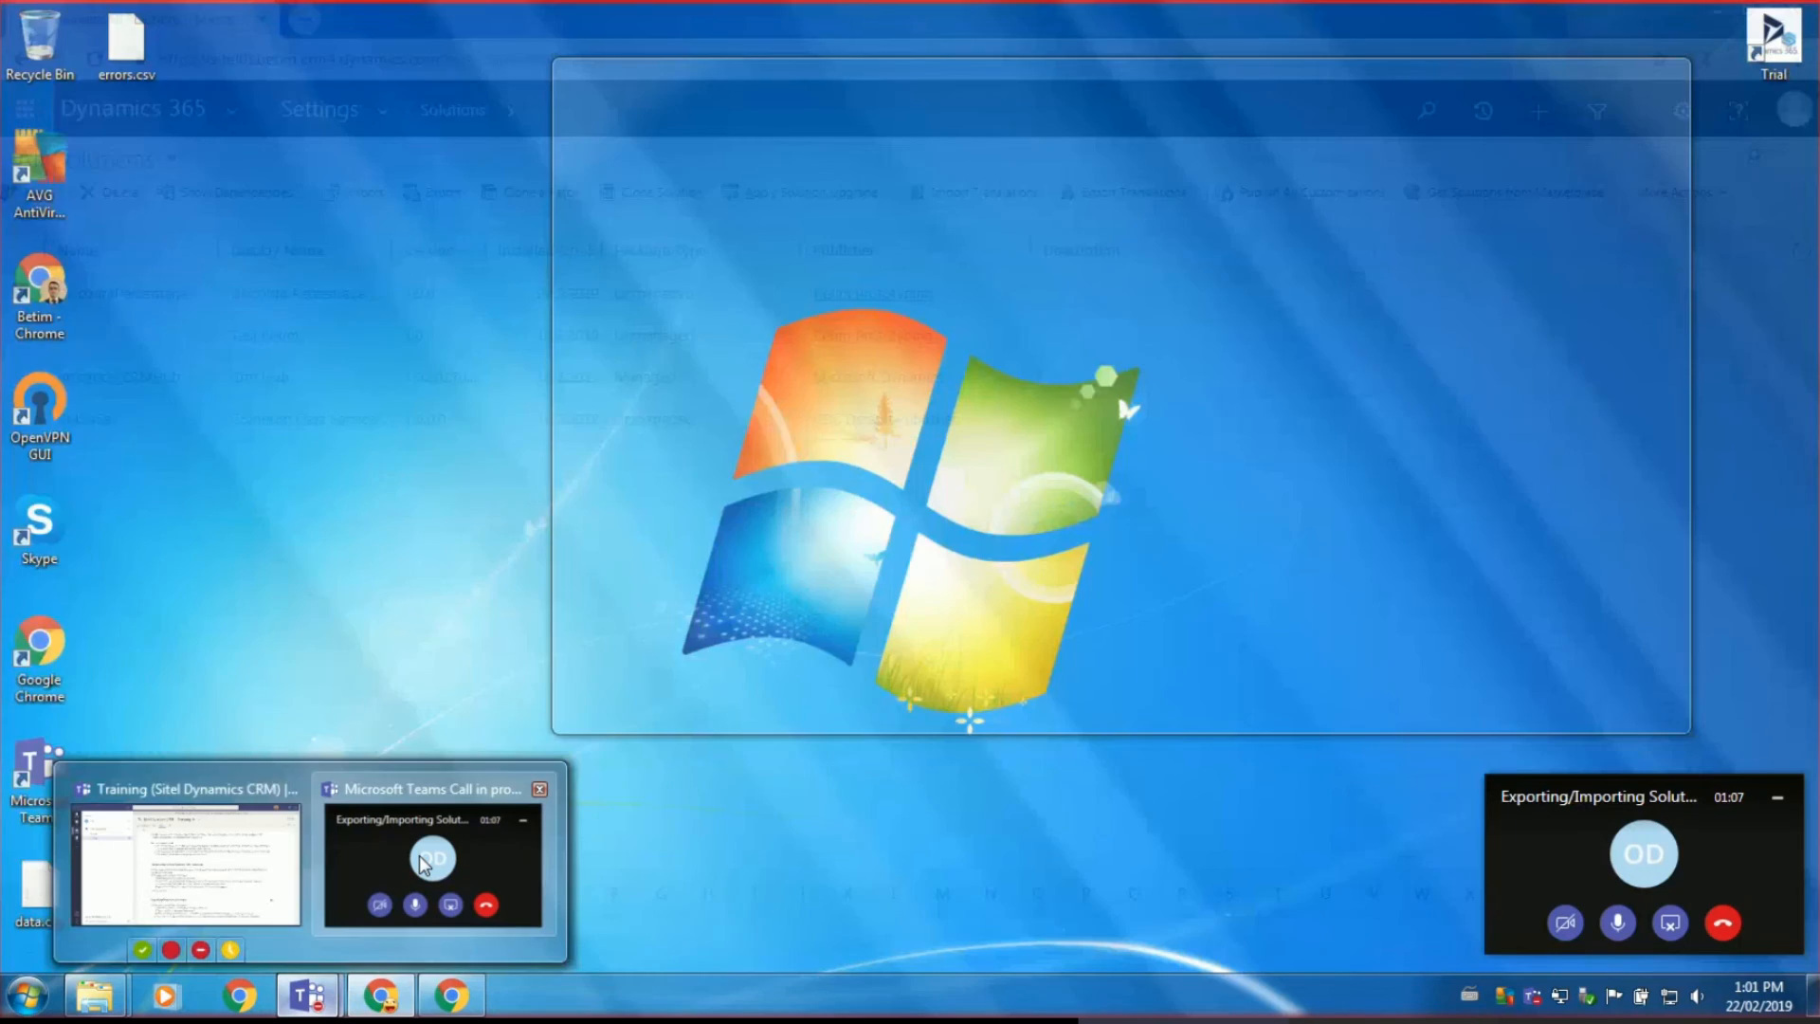
left_click(423, 863)
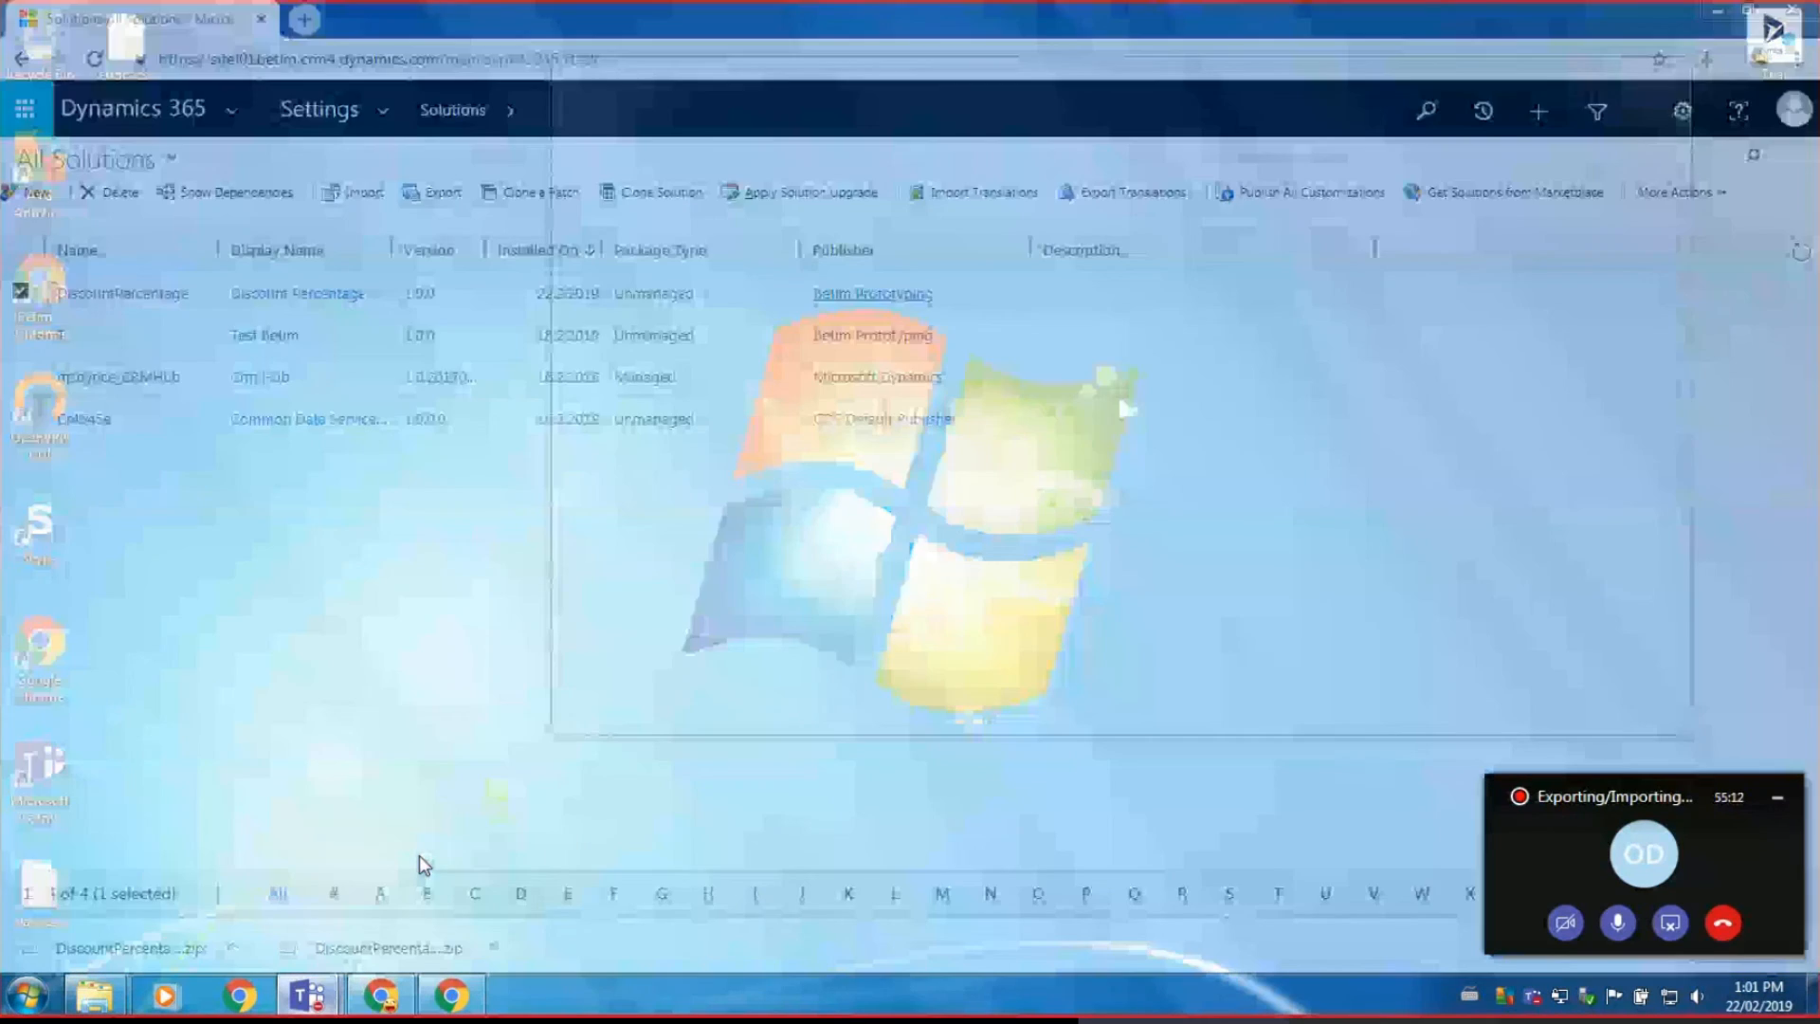